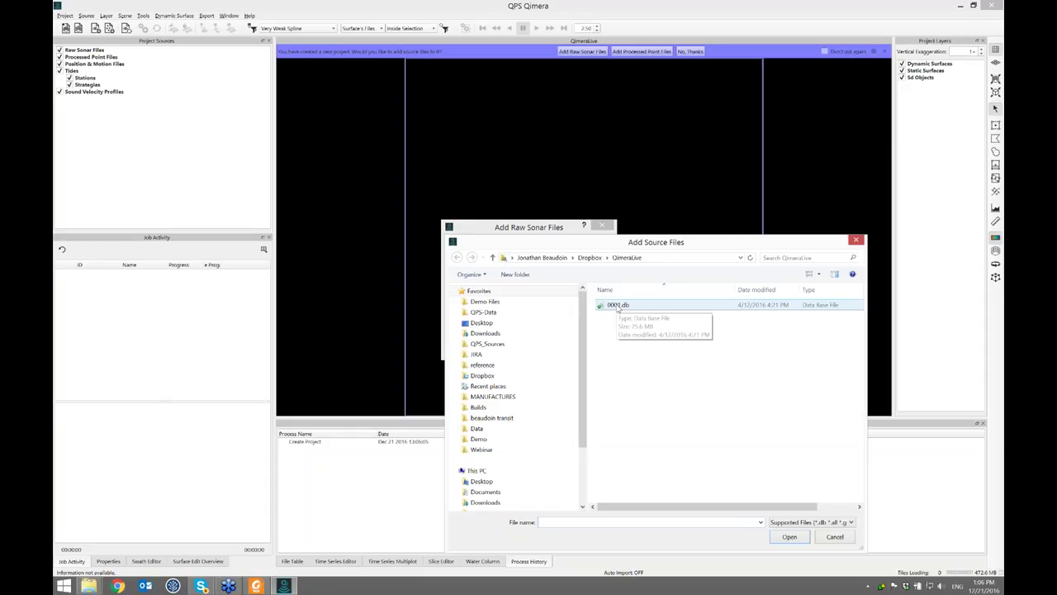
Step: Add the raw sonar file 0001.db to the project and process its bathymetry
click(565, 390)
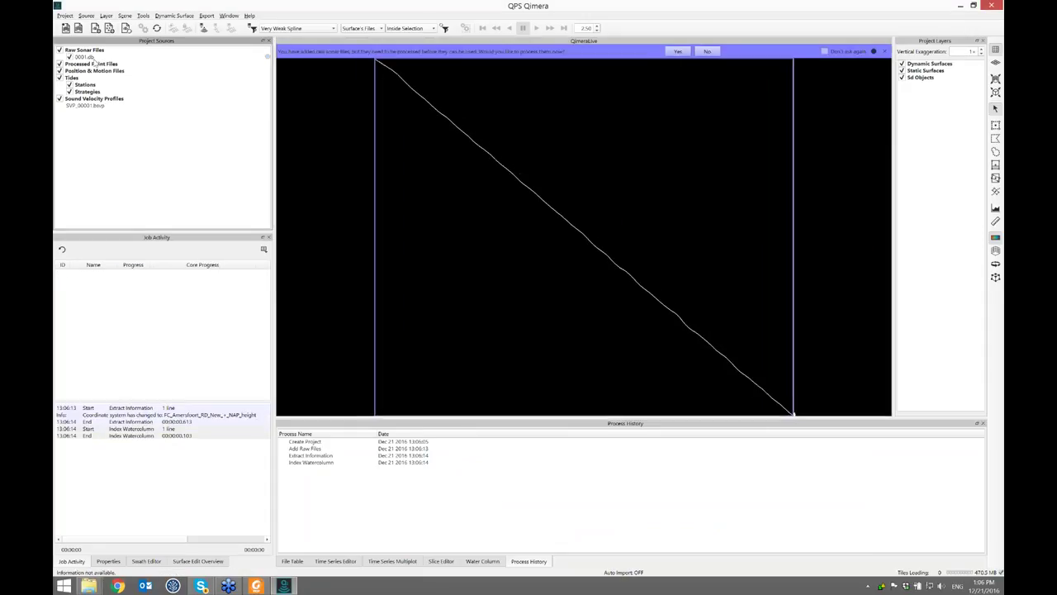
click(93, 57)
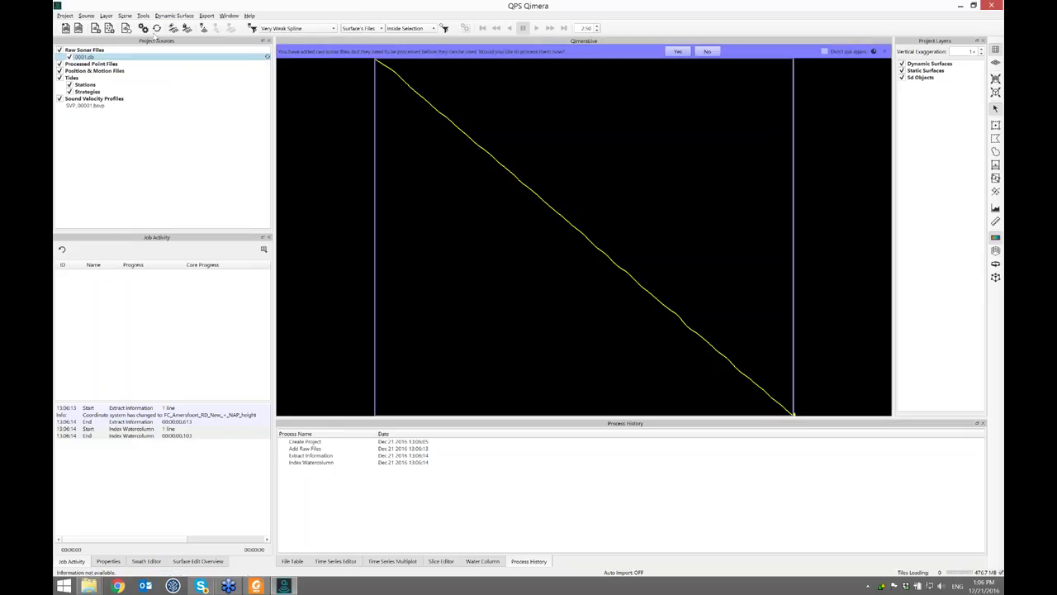
click(157, 29)
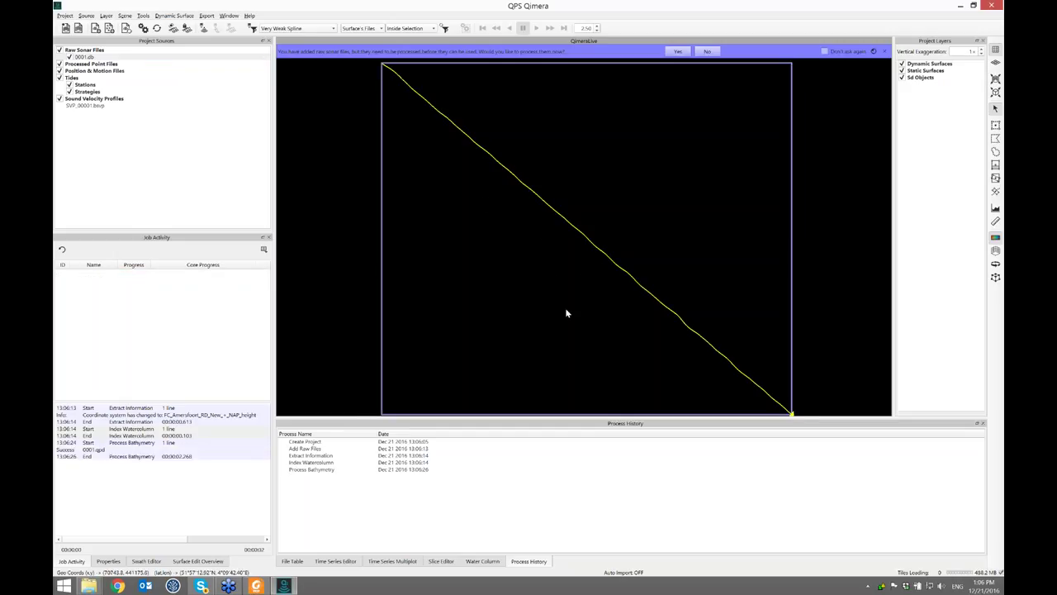
click(165, 57)
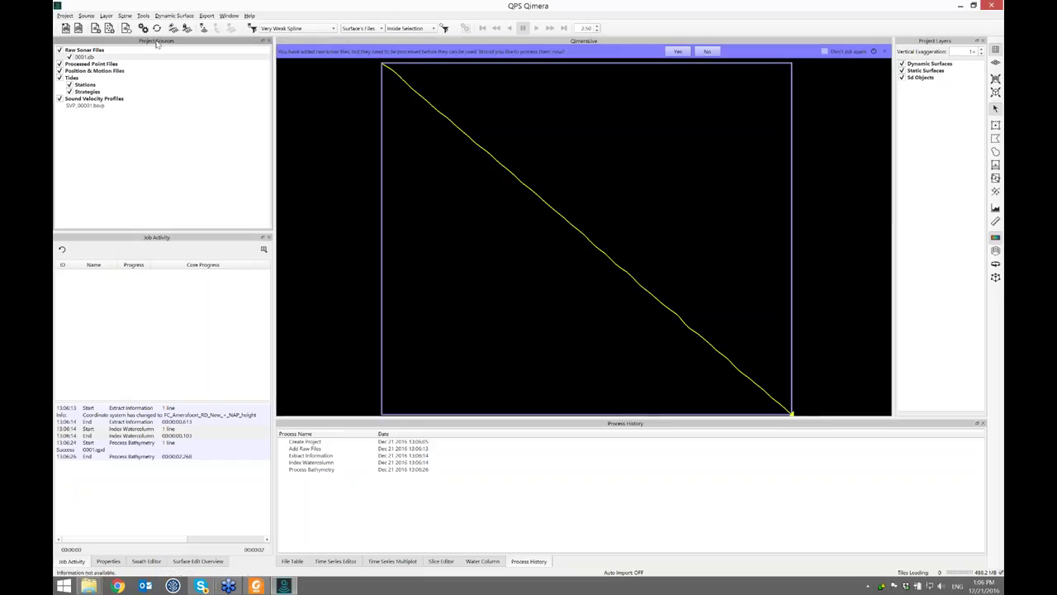
click(116, 57)
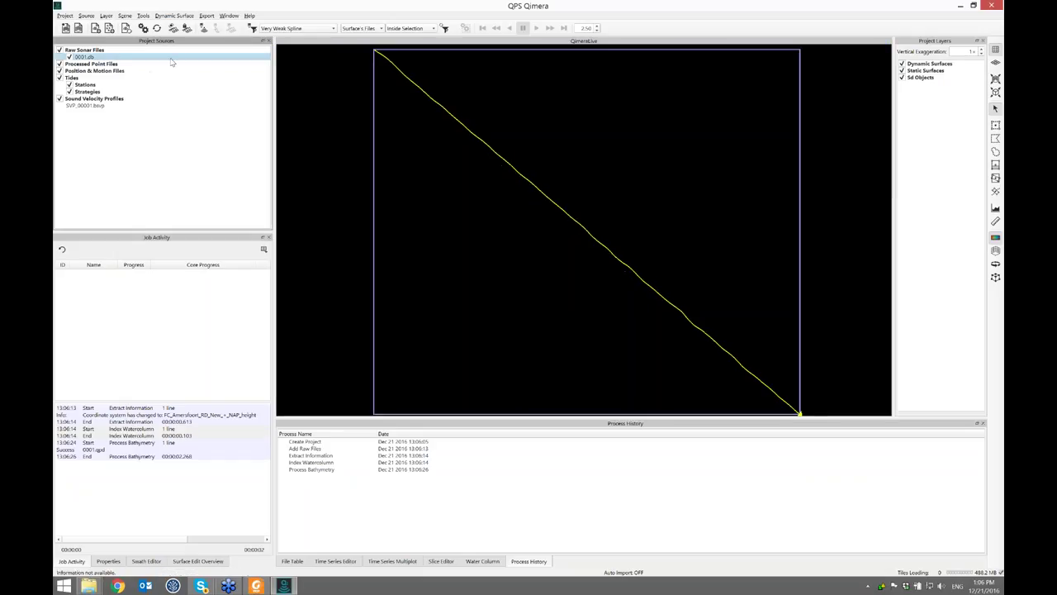
Step: In the Vessel Editor, set the Reson 8125 transmit and receive transducer pitch offsets to 0.201°
click(144, 16)
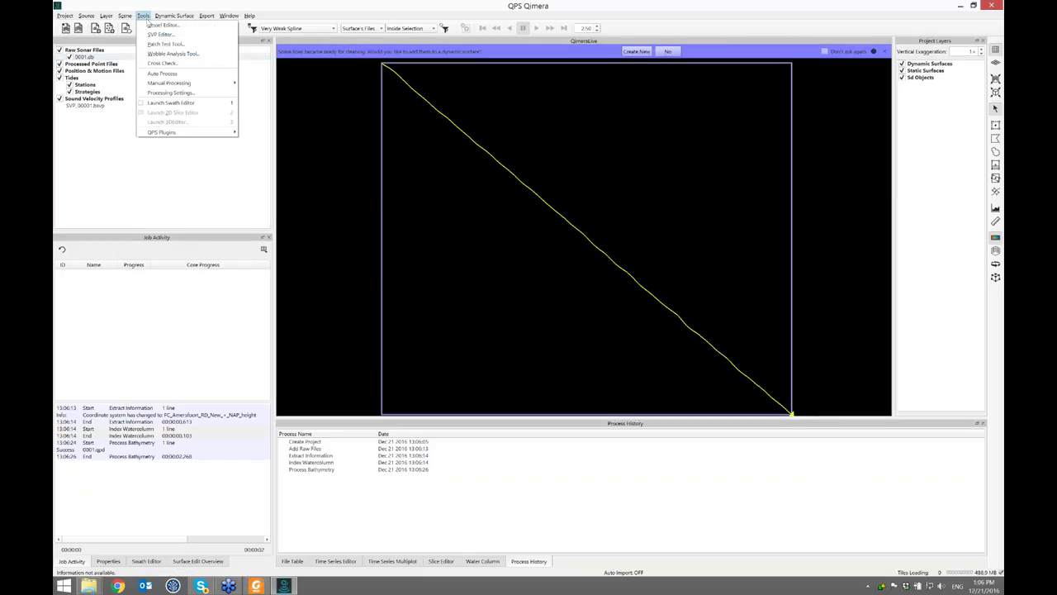
click(158, 28)
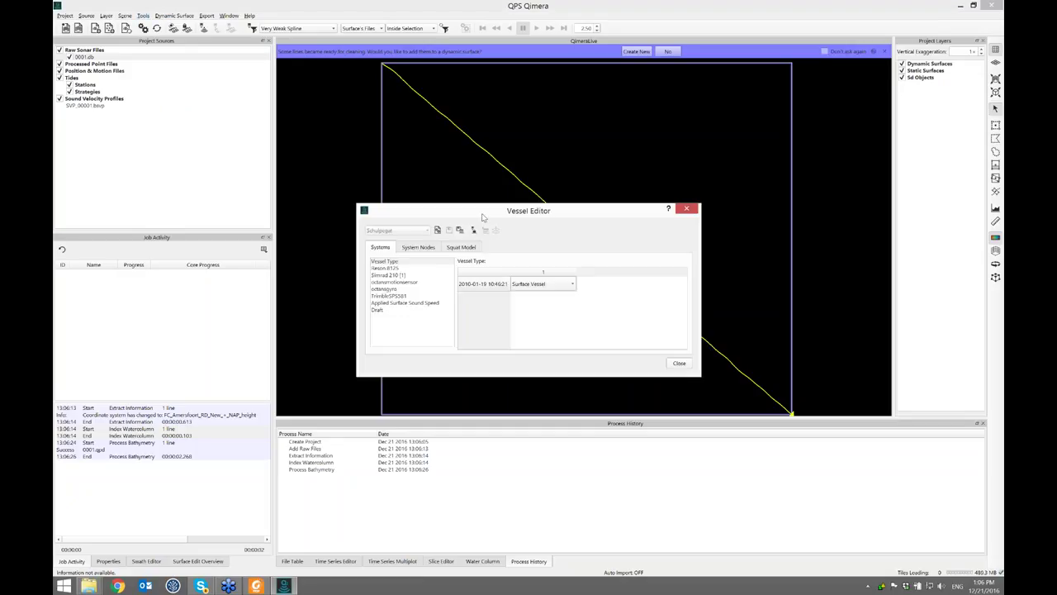
drag(471, 206, 476, 172)
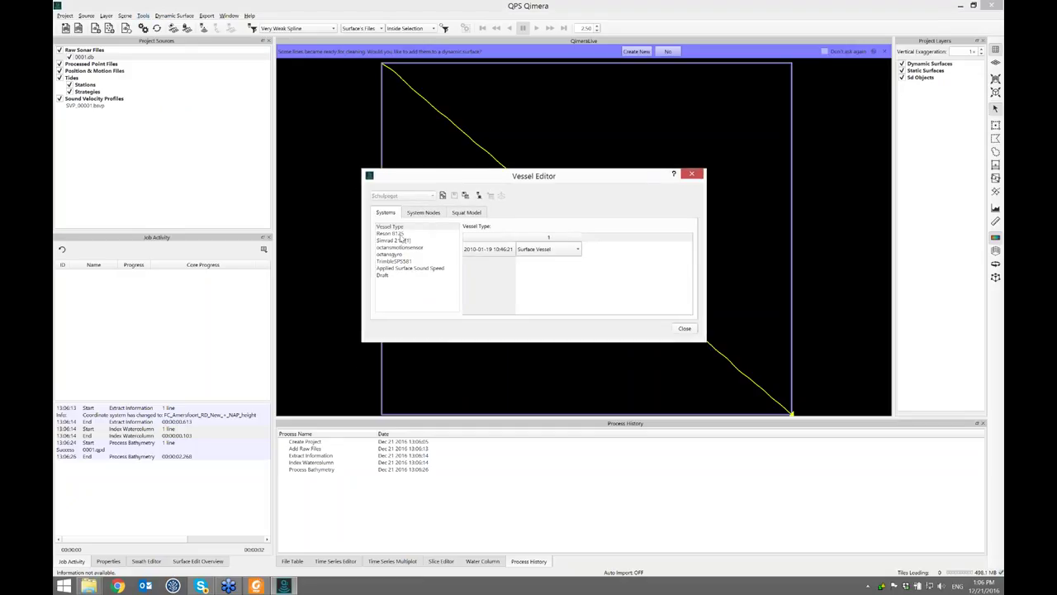
click(400, 234)
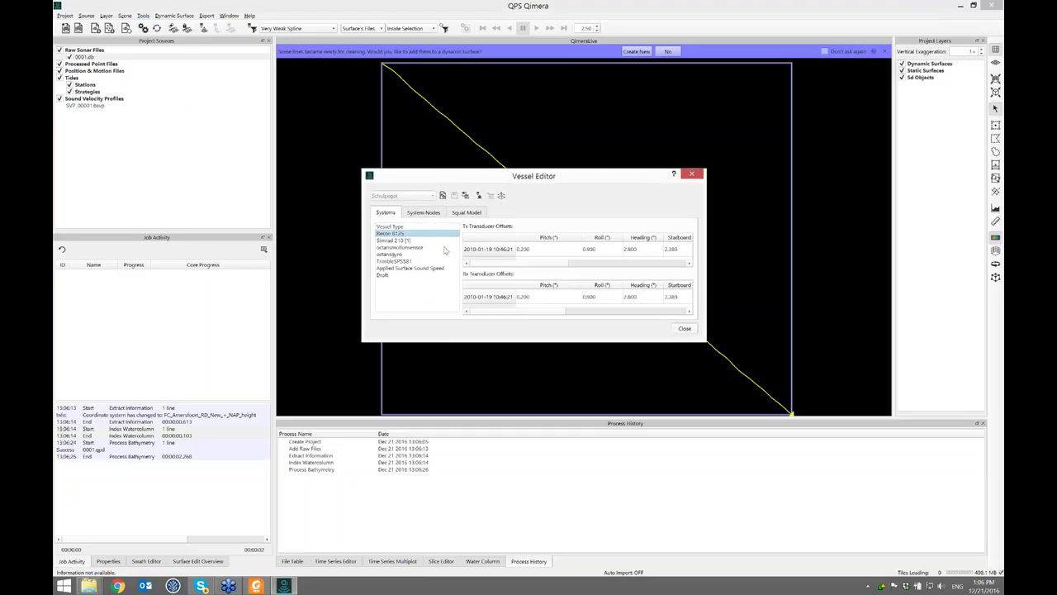
click(546, 249)
key(BackSpace)
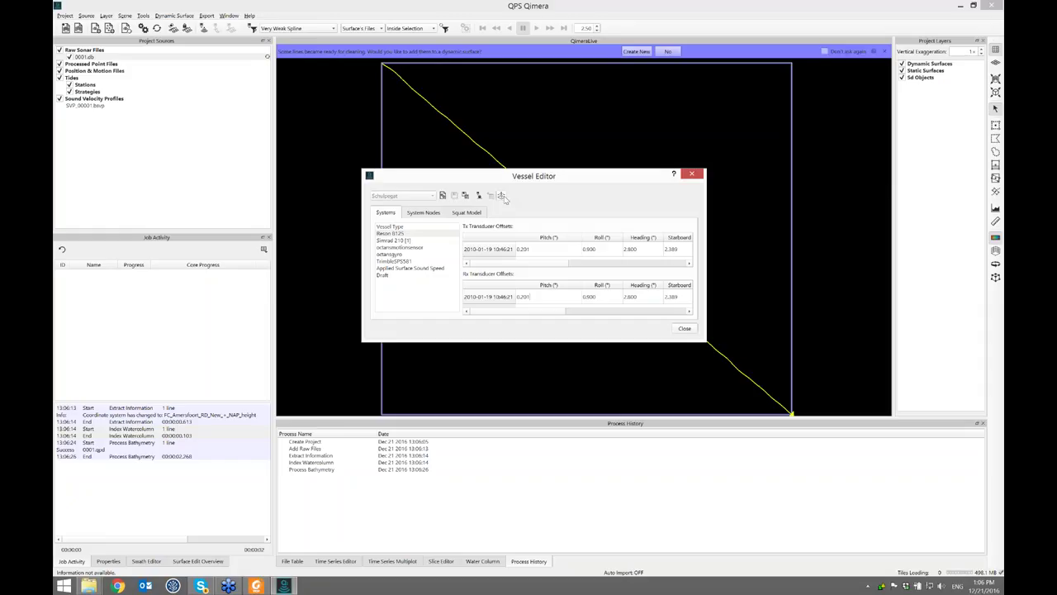
Step: In the Reson 8125 uncertainty settings, set both along and across beam widths to 1.0° and change the pulse length
click(501, 195)
drag(499, 318, 538, 319)
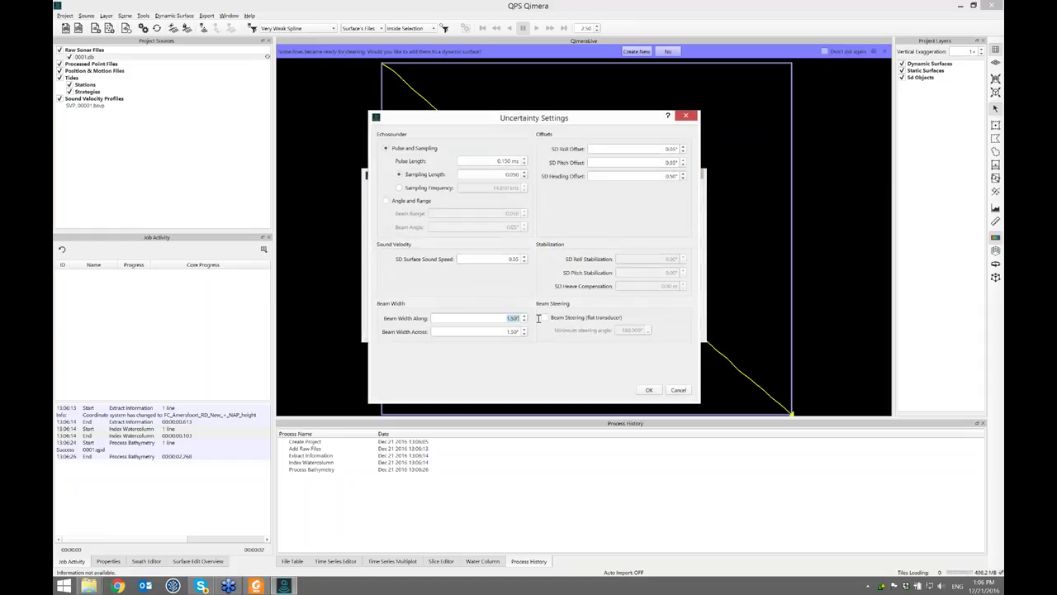
text(1.0)
double_click(522, 332)
text(1.0)
double_click(499, 161)
text(07)
click(650, 390)
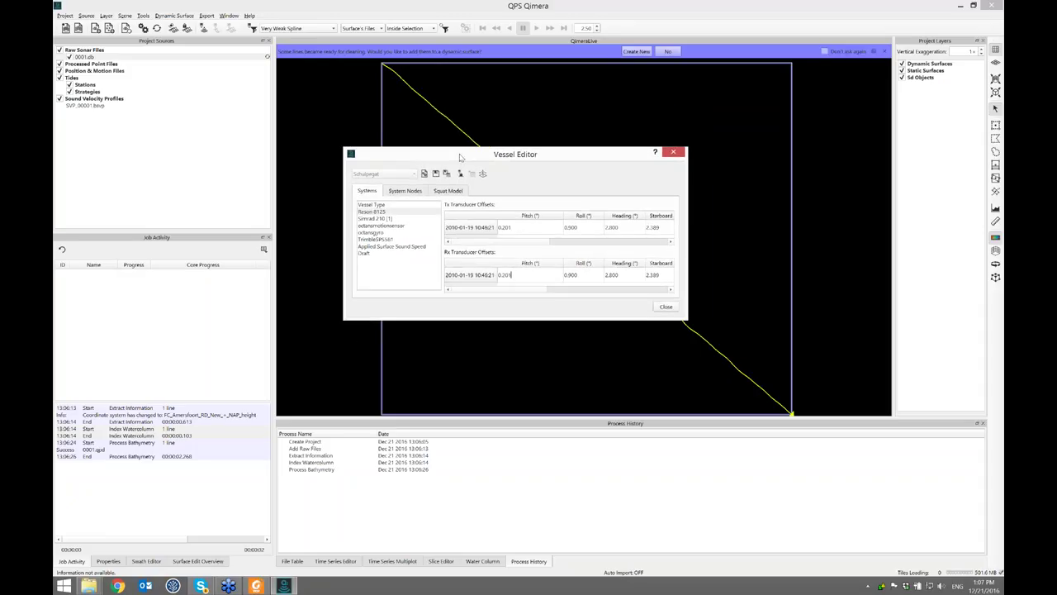
click(435, 172)
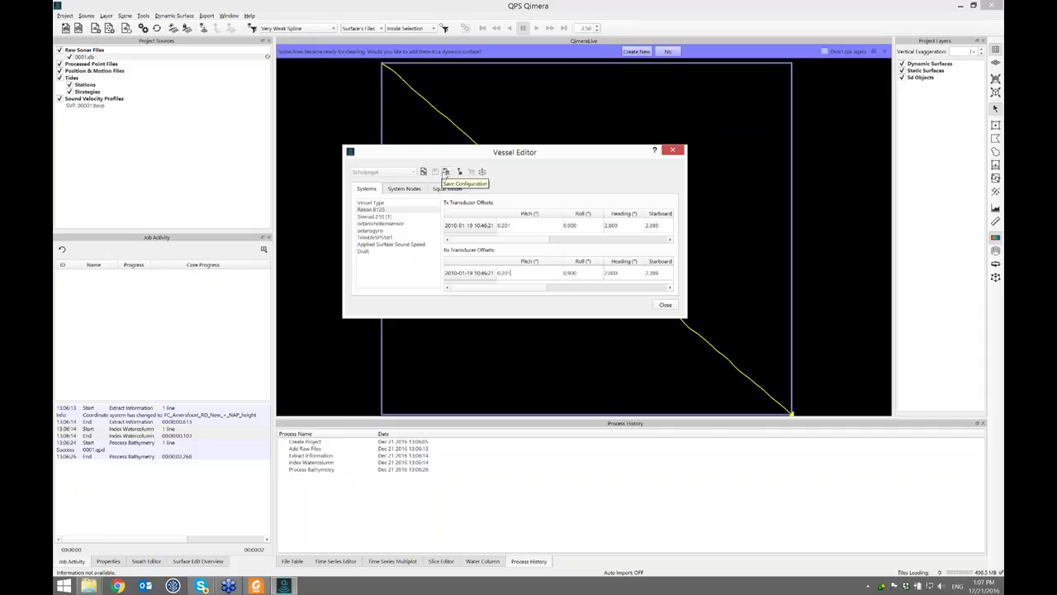
click(446, 173)
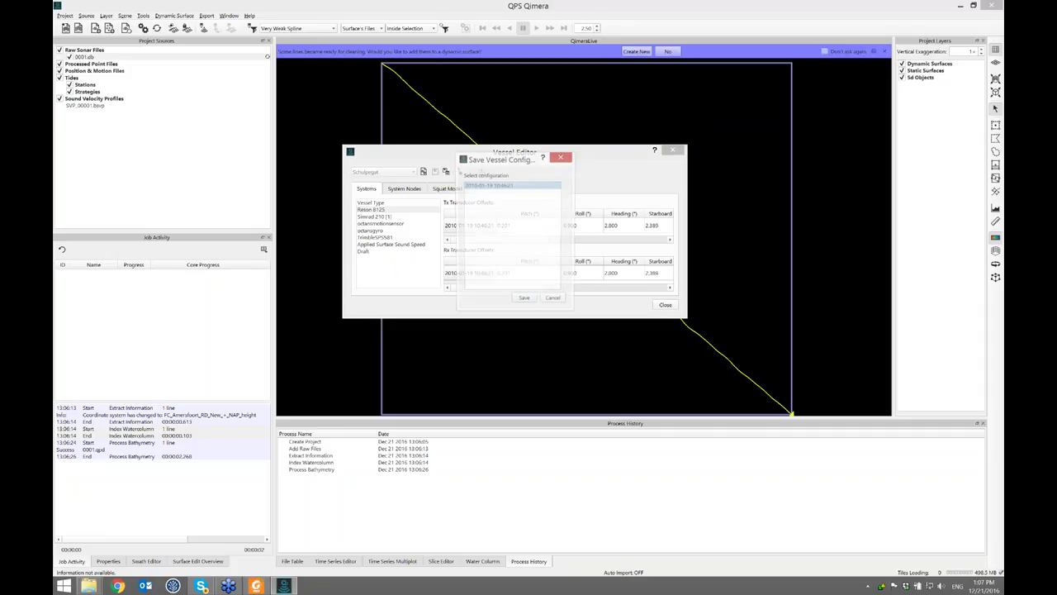
click(525, 302)
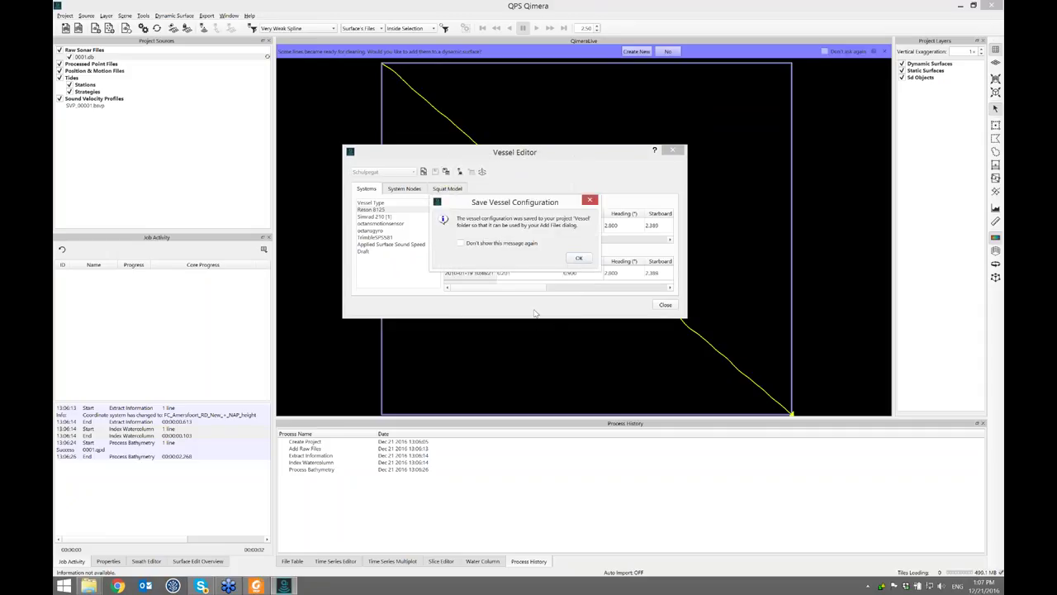
click(579, 260)
click(664, 305)
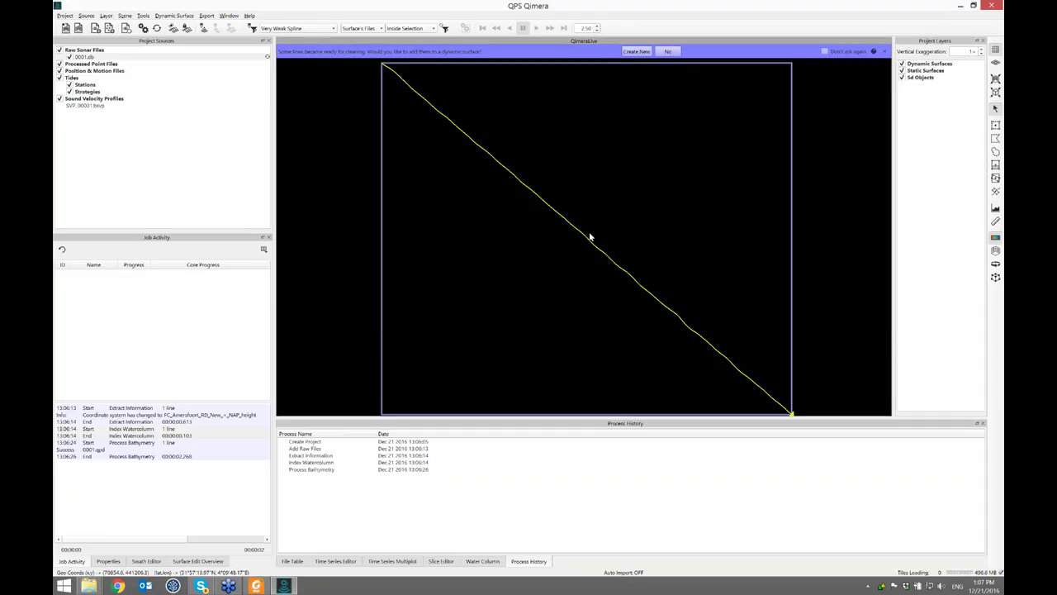
Step: Switch to File Explorer and check the saved configuration files in the QimeraLive project's Vessel folder
key(alt+Tab)
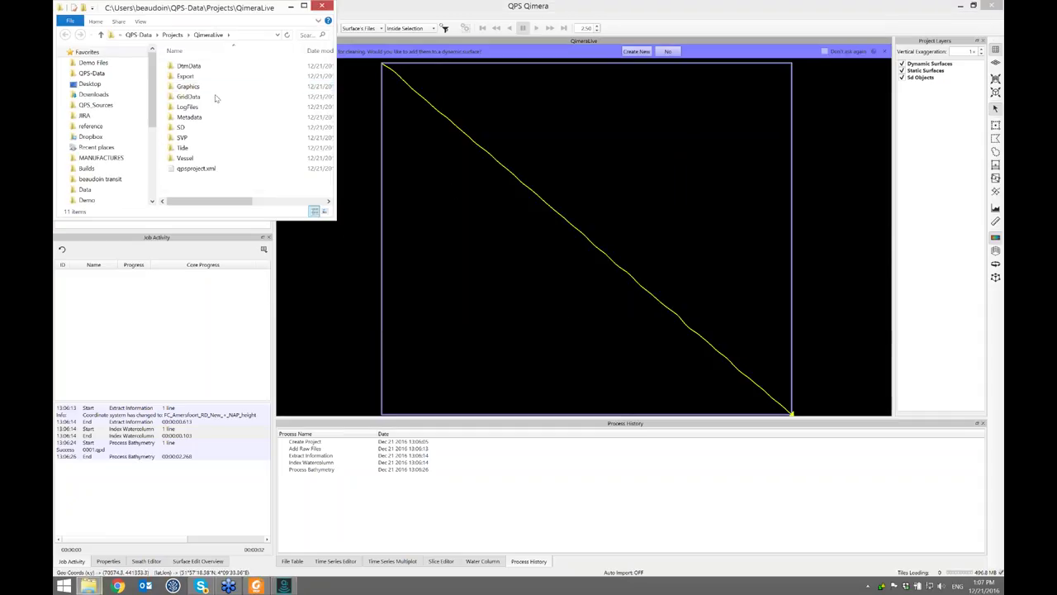
double_click(188, 158)
drag(222, 104, 235, 67)
drag(252, 10, 335, 127)
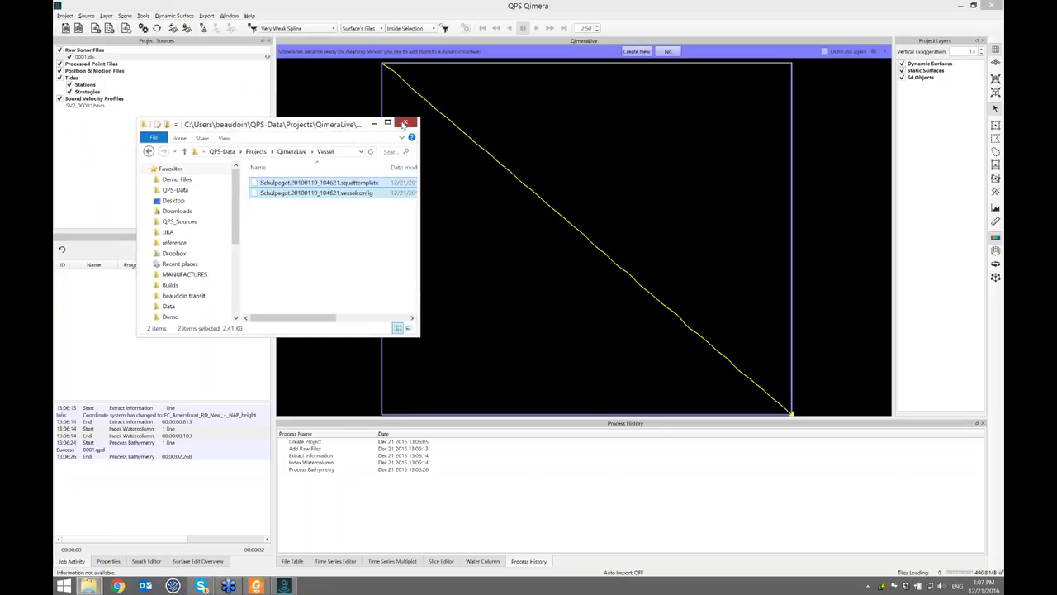
click(404, 123)
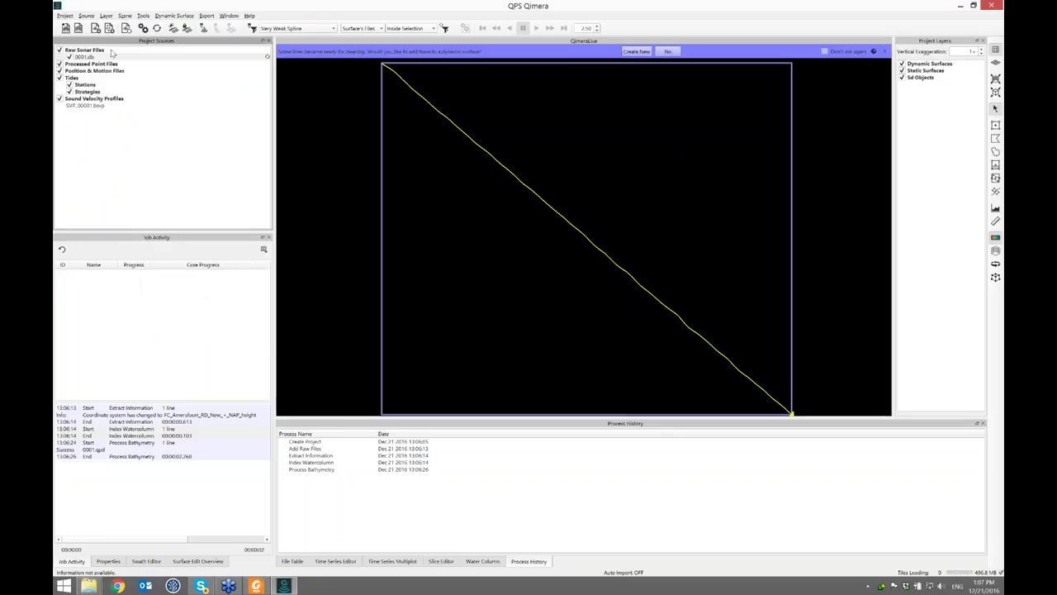
Step: Reprocess the bathymetry of 0001.db and create a dynamic surface from it with a 0.5 m cell size
click(157, 28)
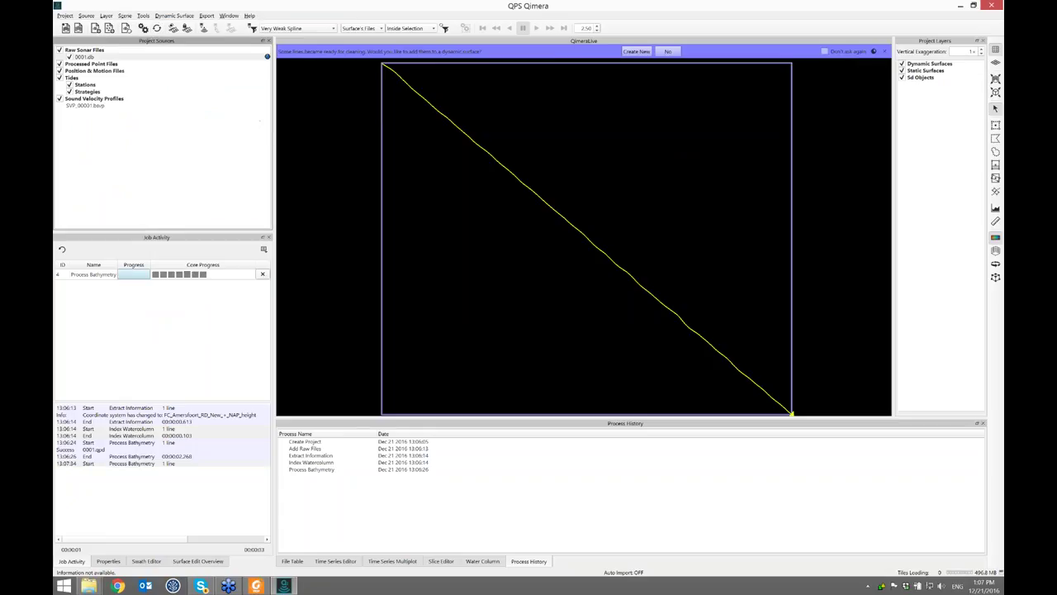
click(635, 52)
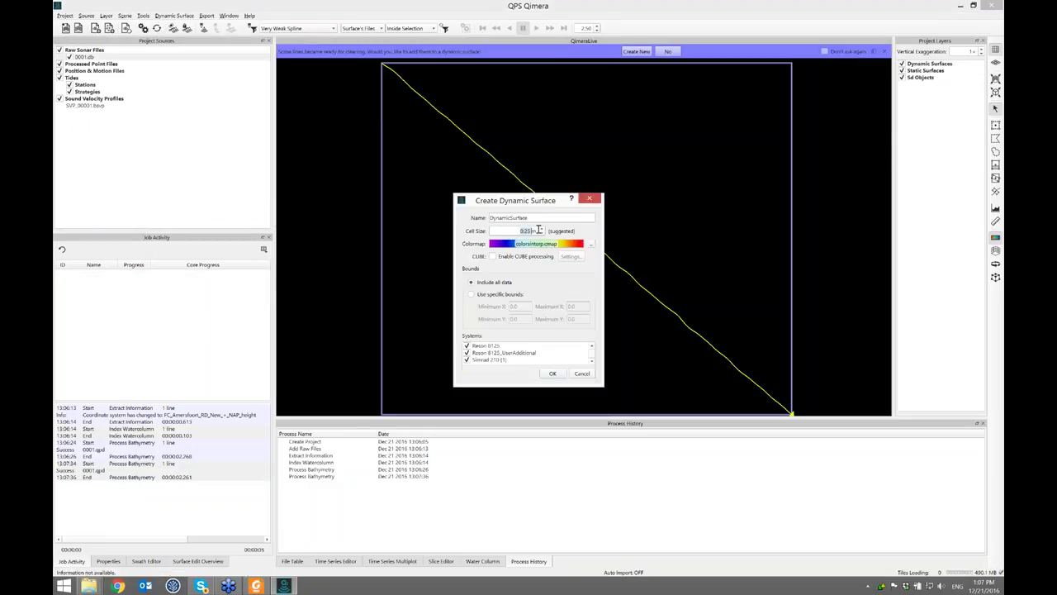
text(0.5)
click(553, 374)
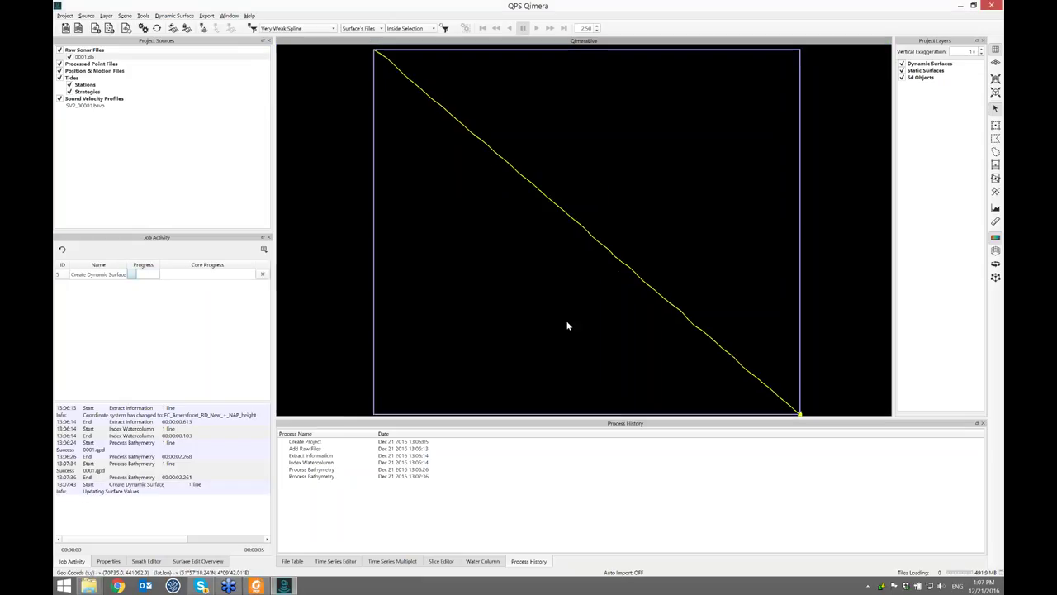
Step: Set up automatic raw file import with the Dropbox QimeraLive folder as the directory to monitor
scroll(558, 224, up, 5)
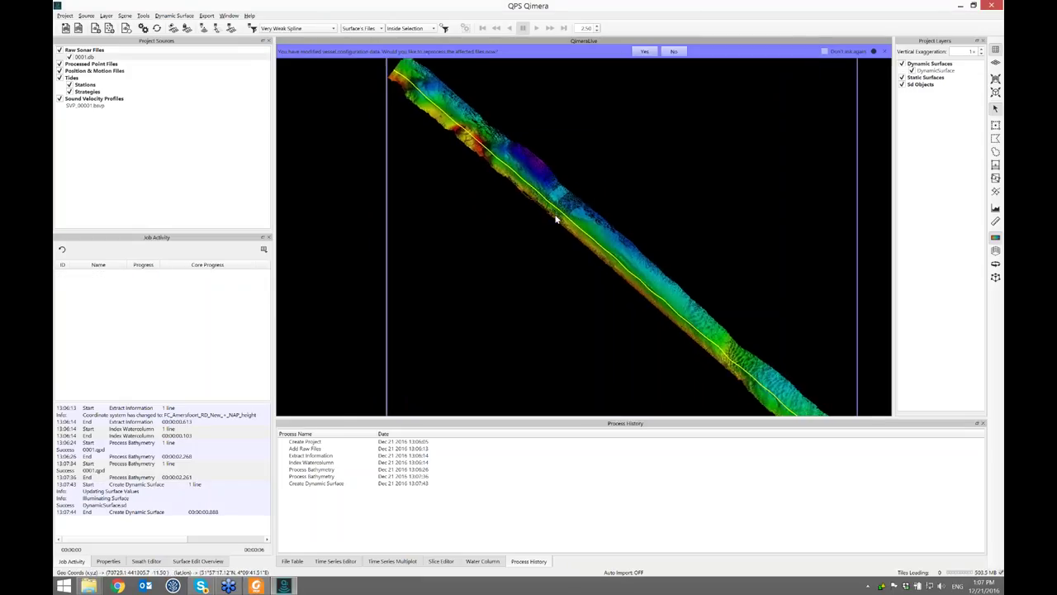
drag(513, 151, 547, 211)
click(125, 28)
click(609, 245)
drag(594, 214, 672, 240)
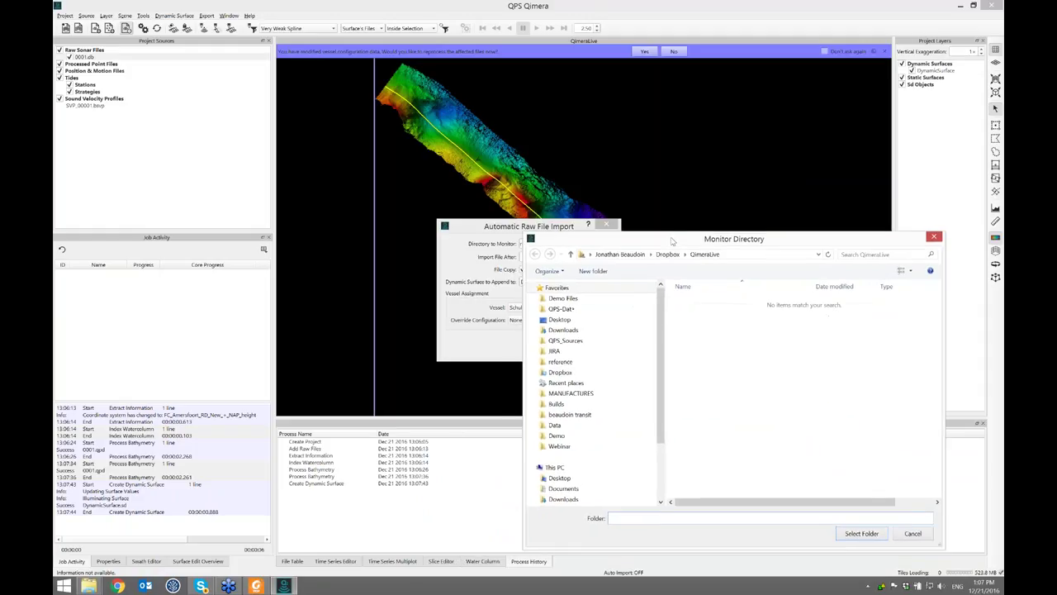
click(862, 532)
drag(536, 232, 246, 107)
drag(327, 239, 413, 305)
click(401, 120)
drag(406, 117, 713, 121)
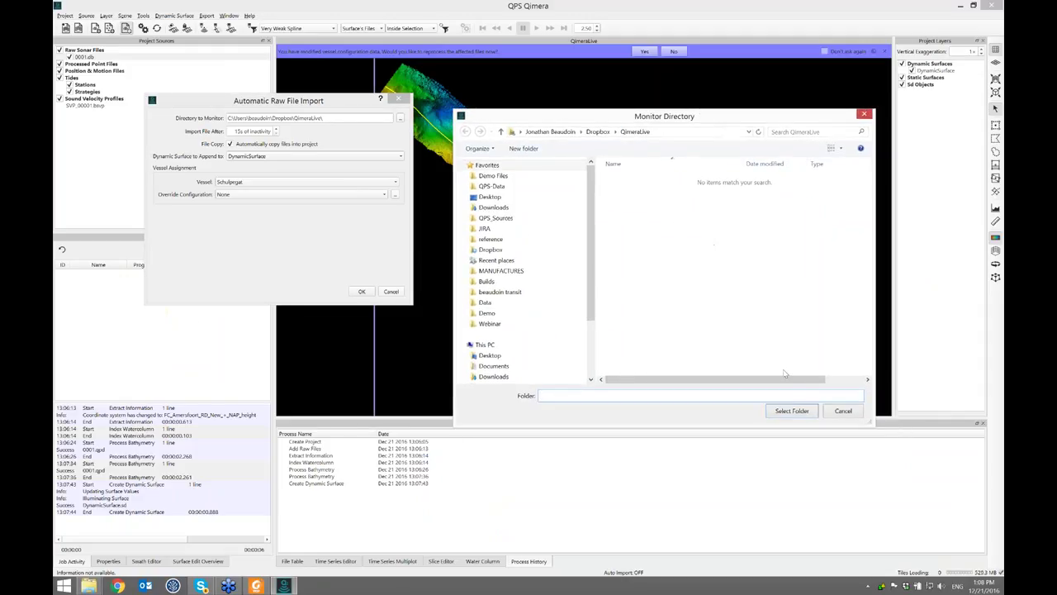
click(792, 410)
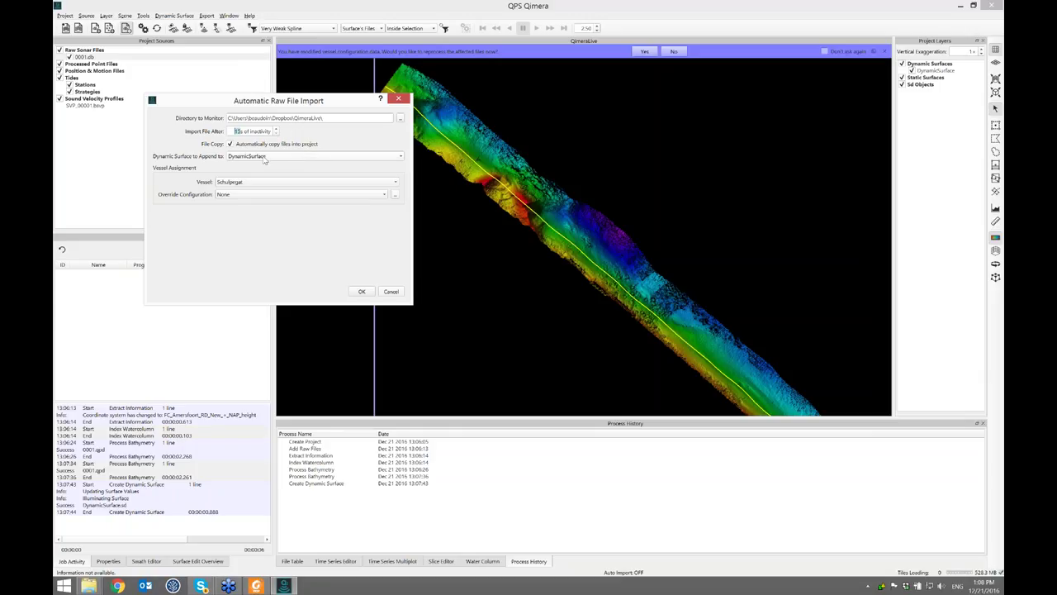
Step: Assign Schulpegat.20100119_104621 as the override vessel configuration, enable automatic import and encapsulate the project files
click(238, 195)
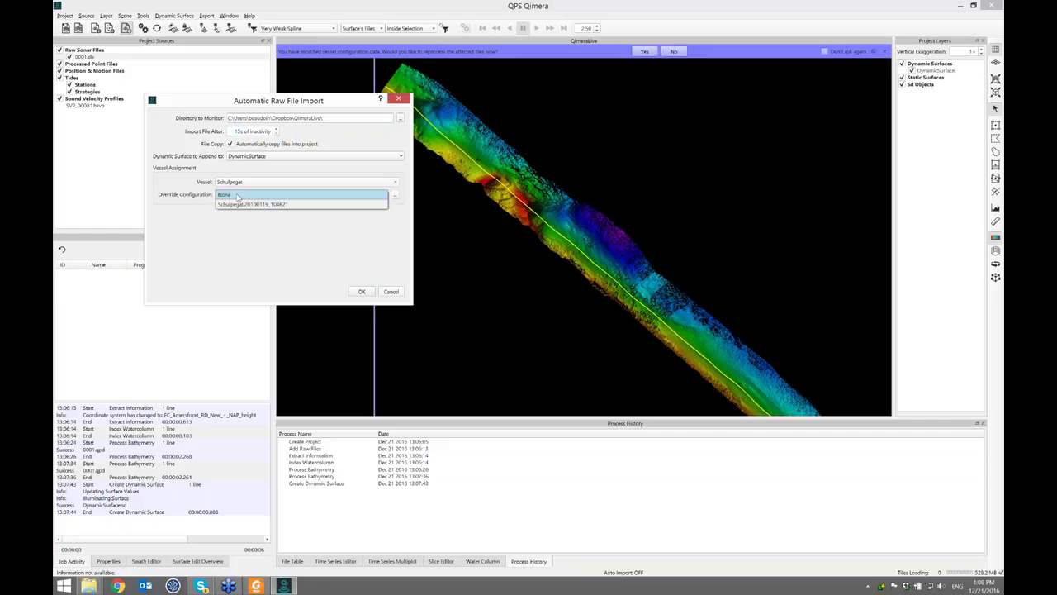
click(311, 206)
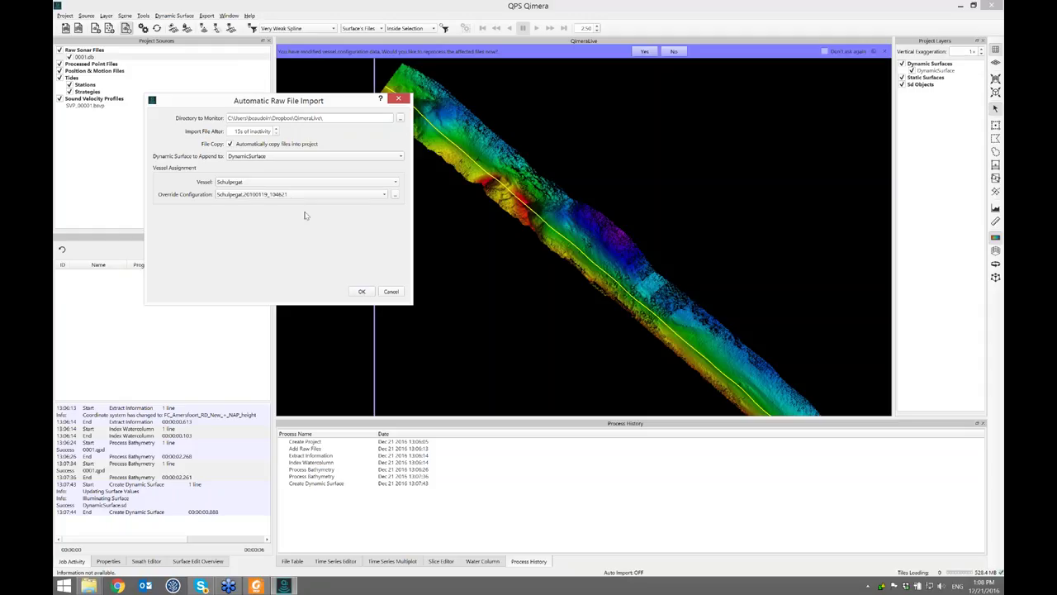
click(362, 292)
drag(558, 268, 520, 182)
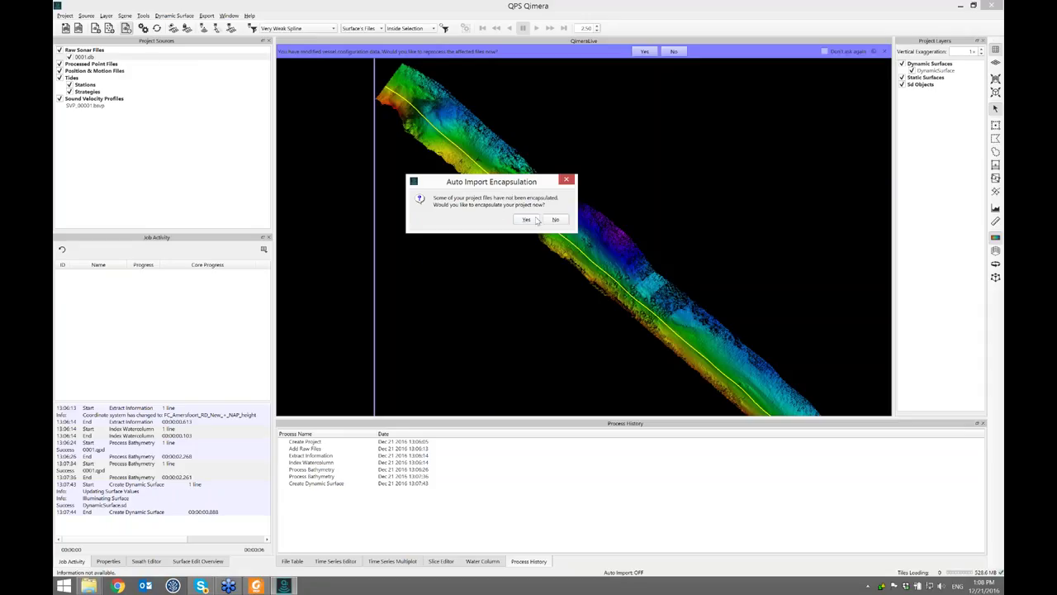
click(527, 219)
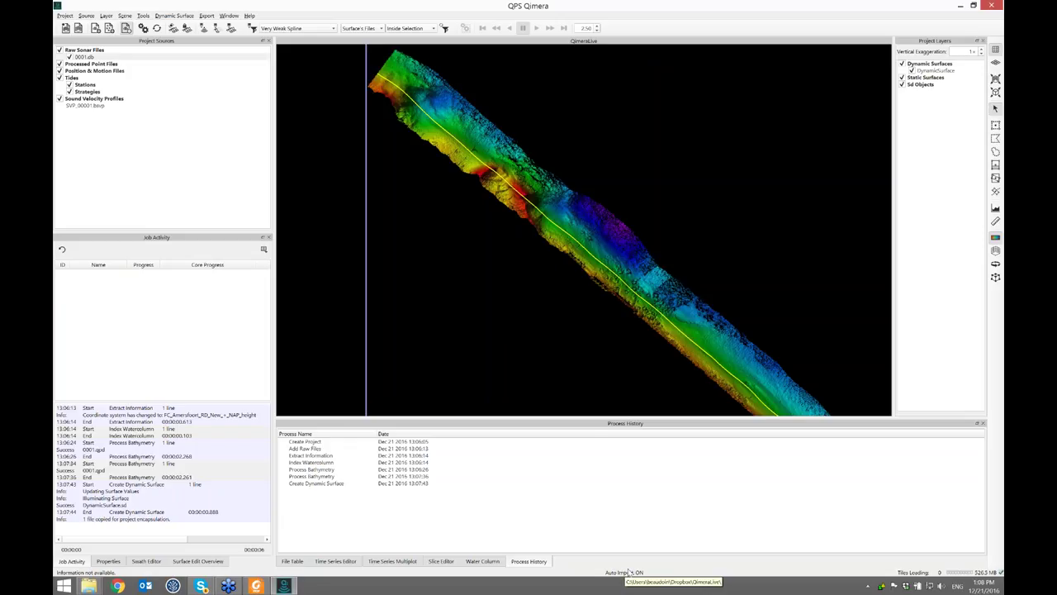
Step: Color the dynamic surface by Standard Deviation
double_click(535, 191)
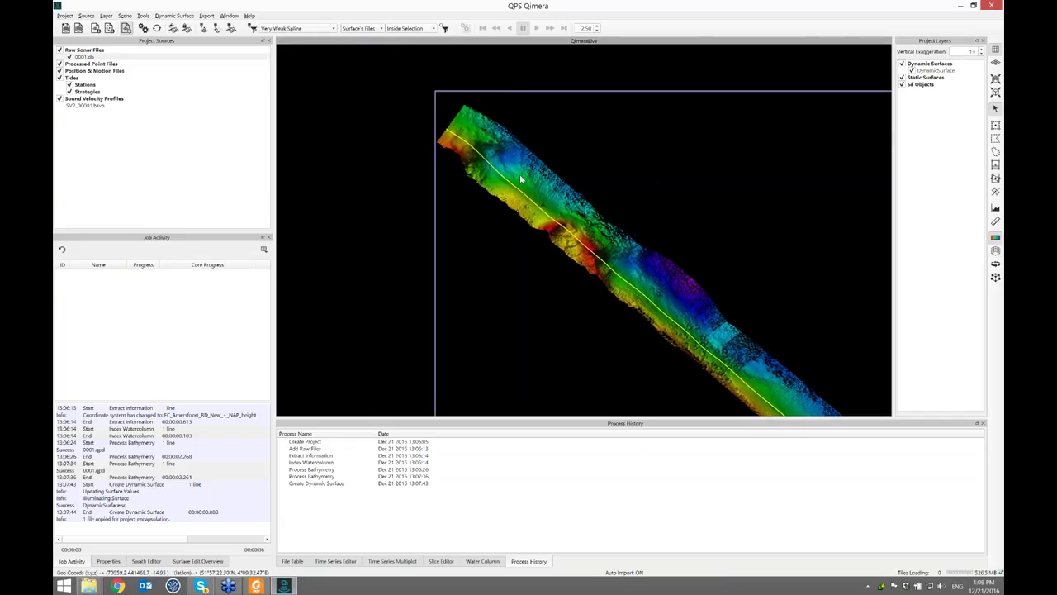
click(936, 70)
click(959, 319)
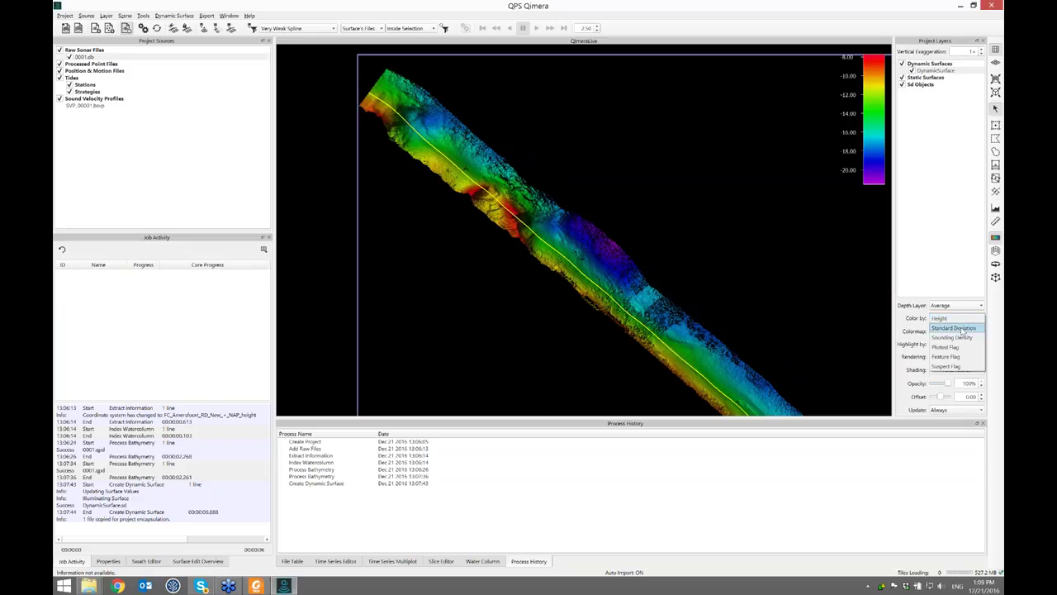
click(954, 328)
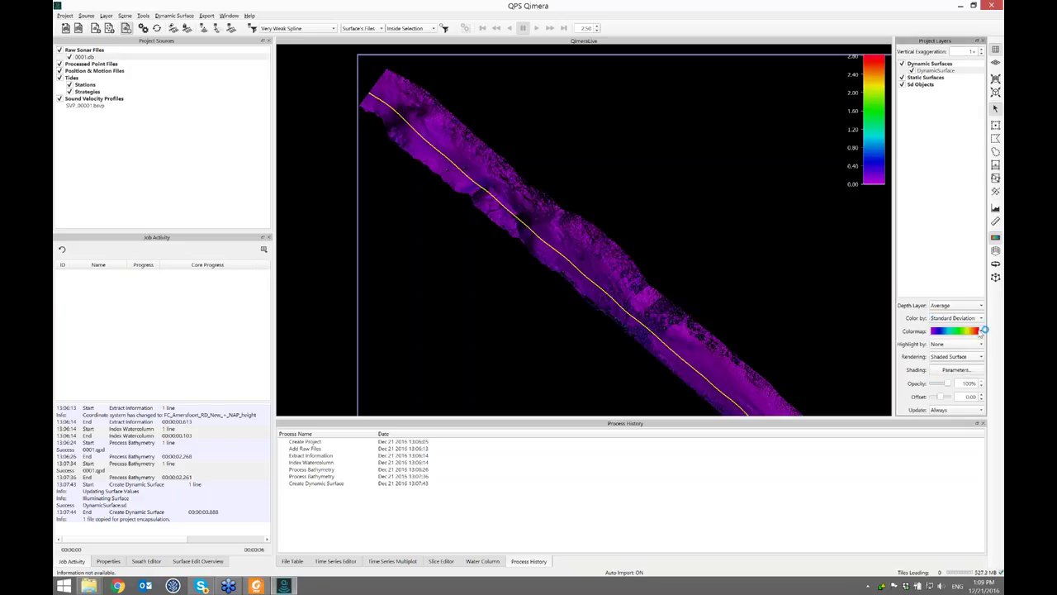
Step: Adjust the colormap range of the Standard Deviation coloring to a maximum of 0.5
click(980, 331)
click(971, 351)
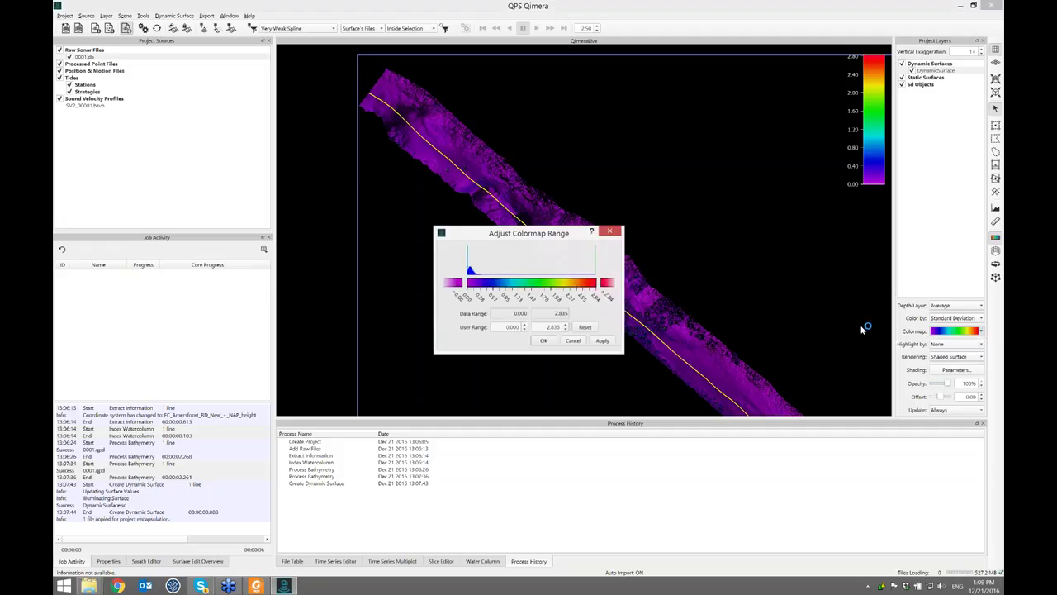
double_click(553, 327)
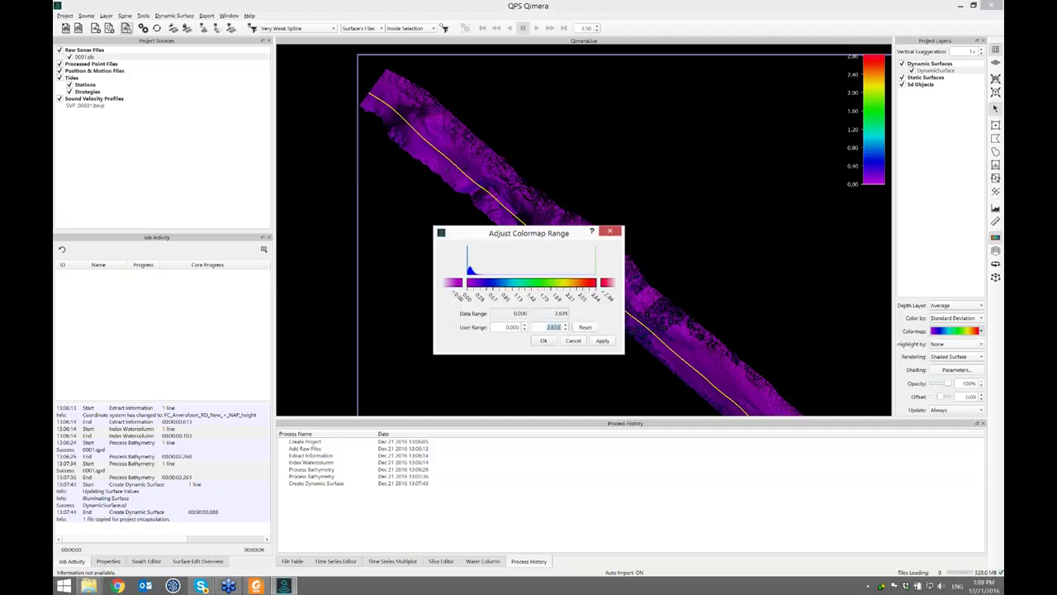
text(0.5)
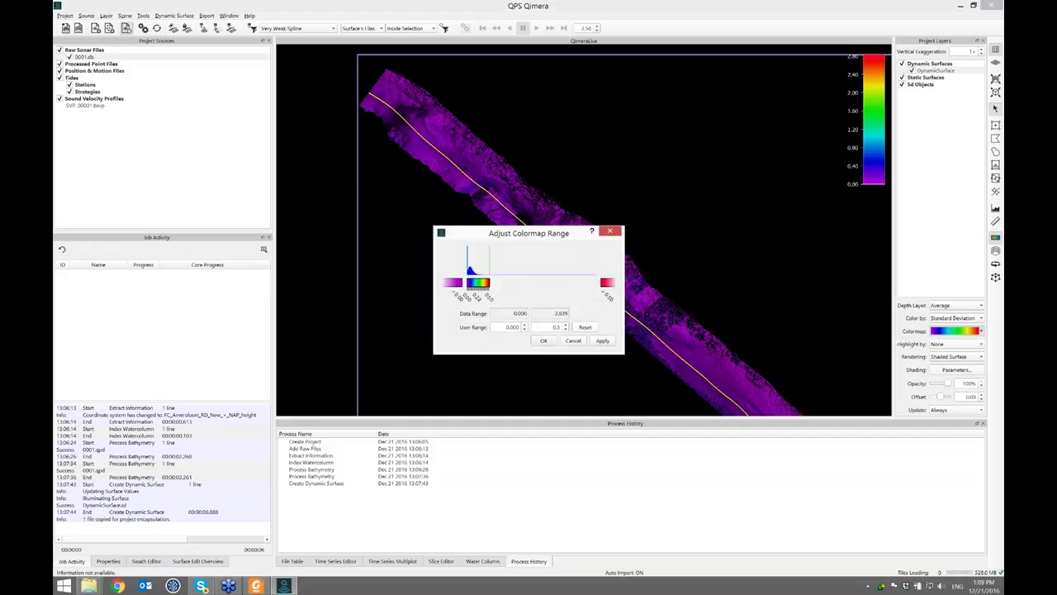
click(542, 342)
Step: Load the system colormap midwater.cmap for the dynamic surface
click(956, 331)
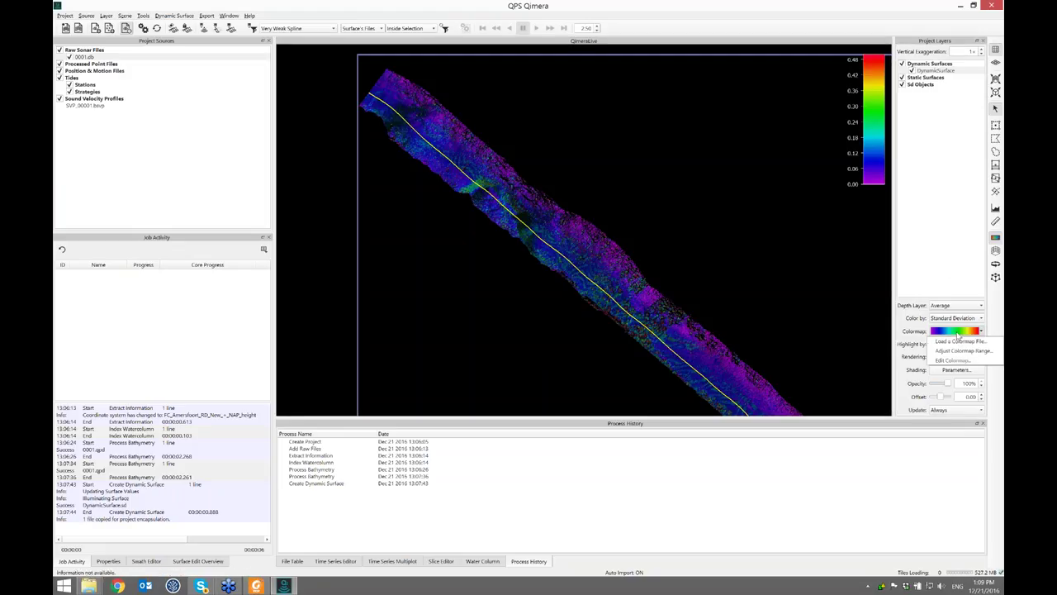
click(961, 342)
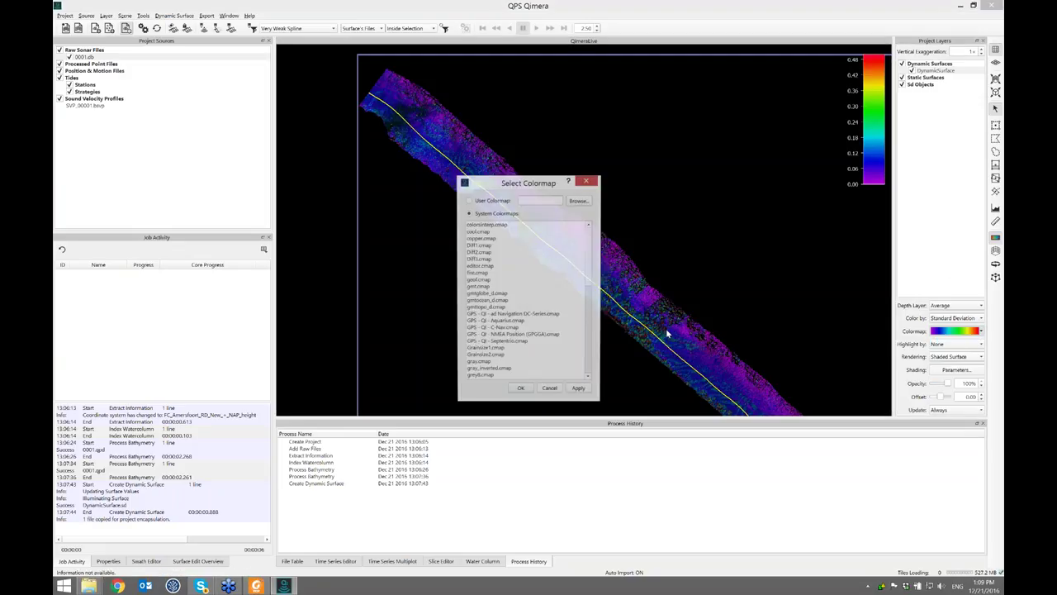
scroll(593, 322, down, 5)
scroll(593, 322, down, 2)
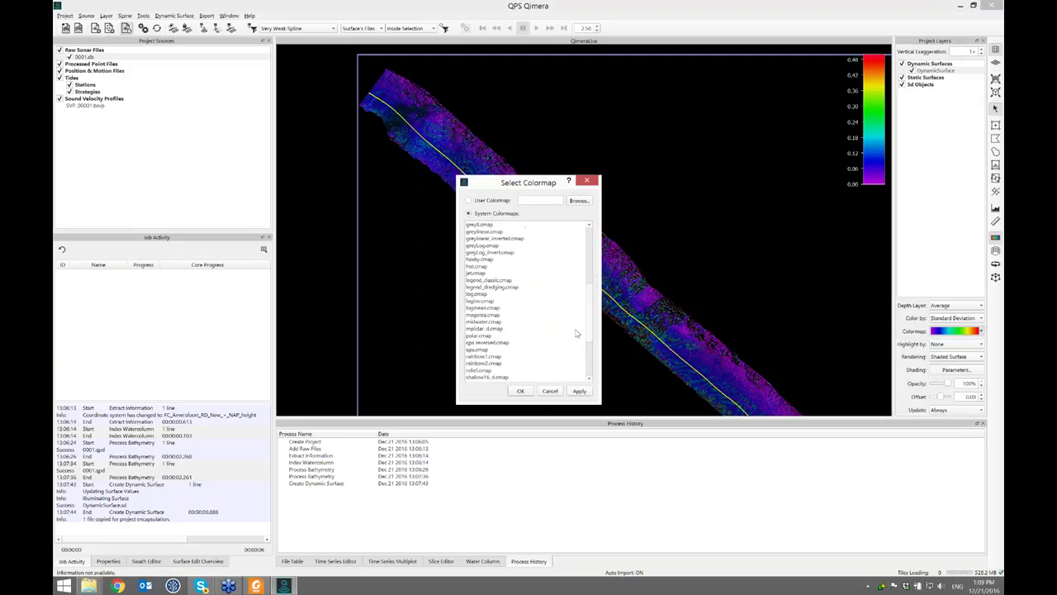
click(499, 323)
click(521, 391)
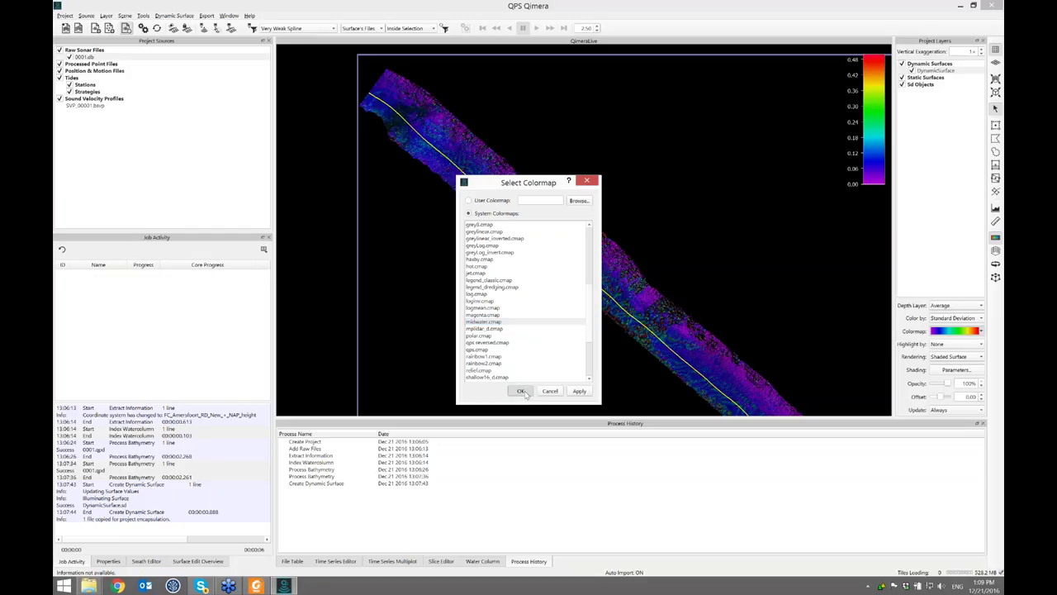
Step: Examine the standard deviation along the dynamic surface in plan view and in 3D, and select line 0001.db
double_click(585, 257)
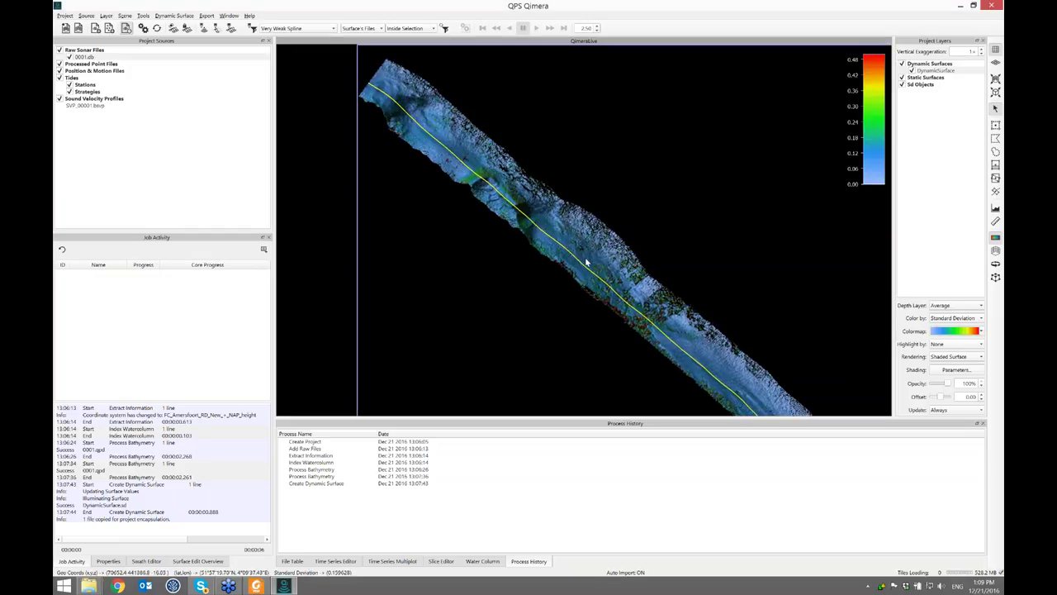
scroll(654, 295, up, 3)
scroll(659, 303, up, 2)
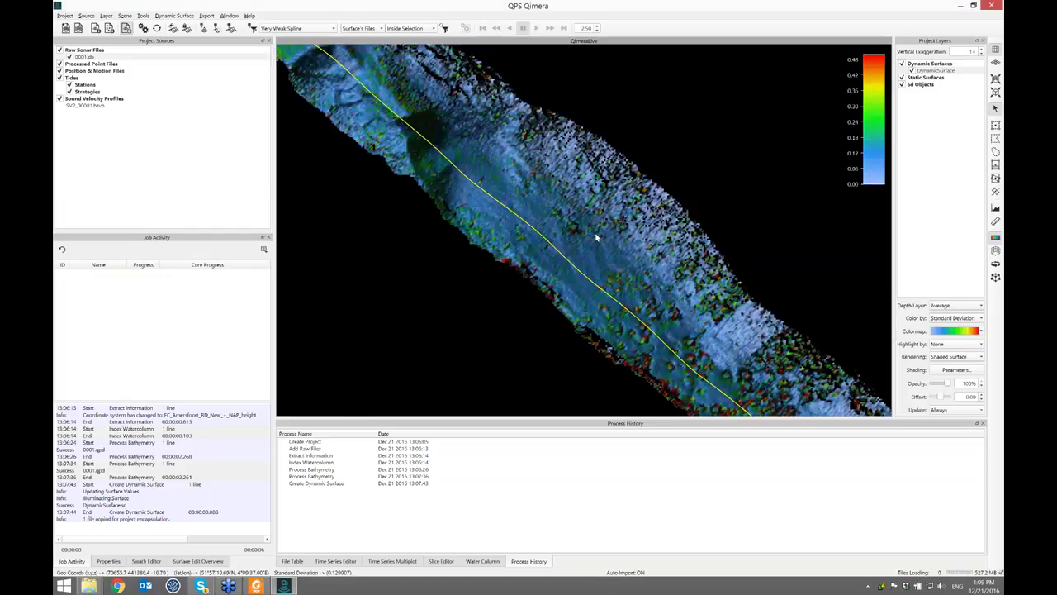
double_click(591, 272)
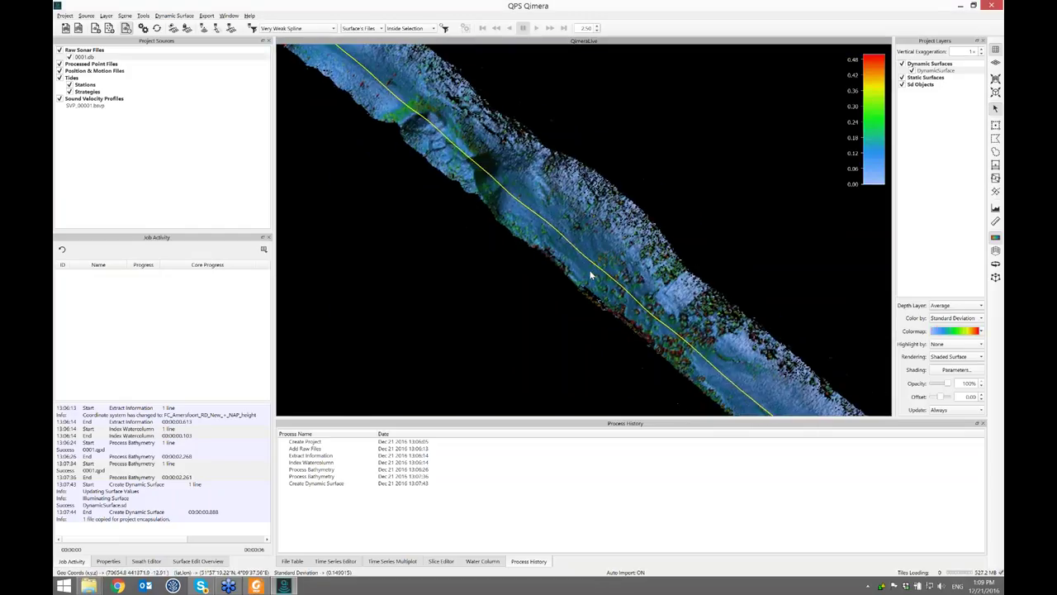
drag(699, 316, 623, 279)
scroll(595, 208, down, 6)
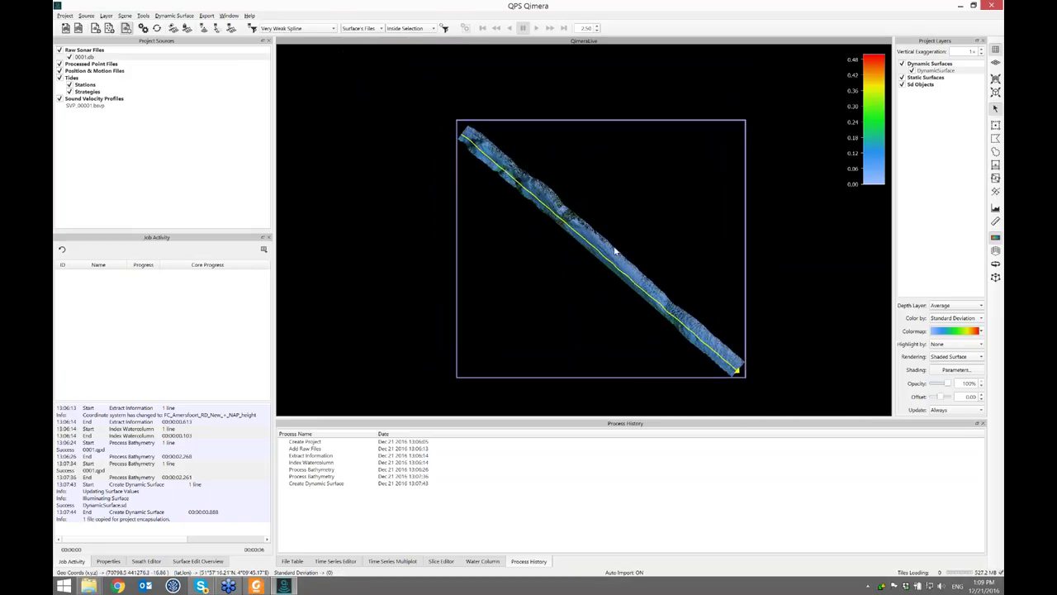
key(3)
drag(623, 243, 740, 404)
scroll(588, 236, up, 3)
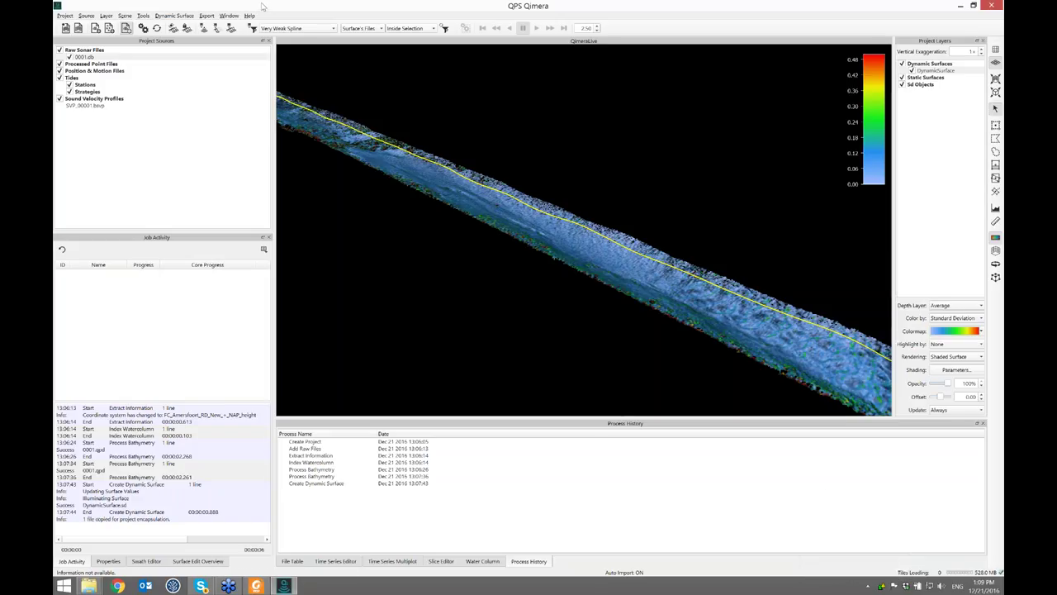
click(109, 55)
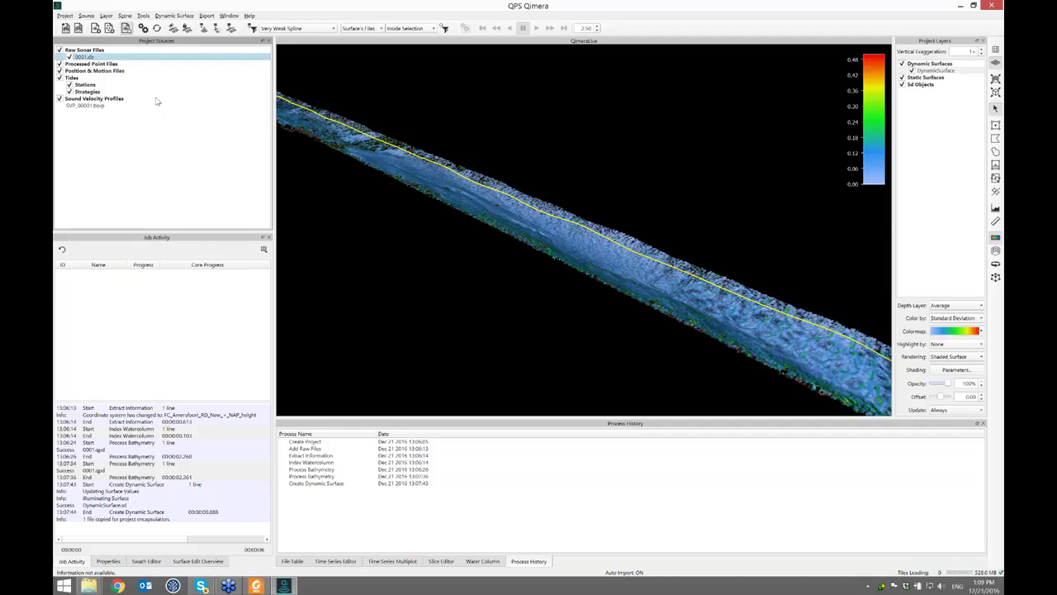
Step: Leave the live project and create a new project named WreckInvestigation with an automatic coordinate system
click(962, 5)
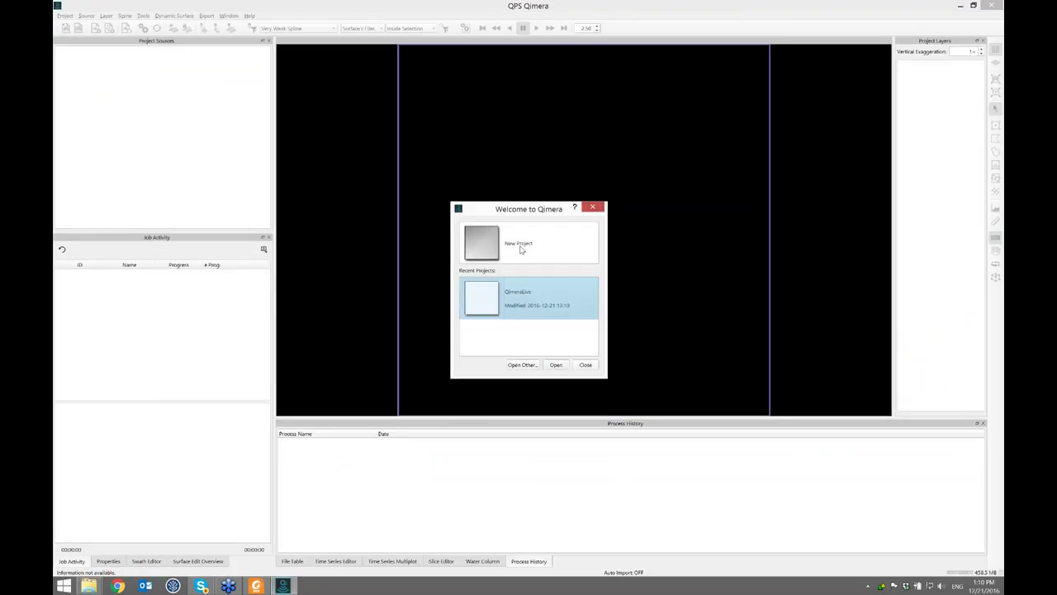
double_click(519, 244)
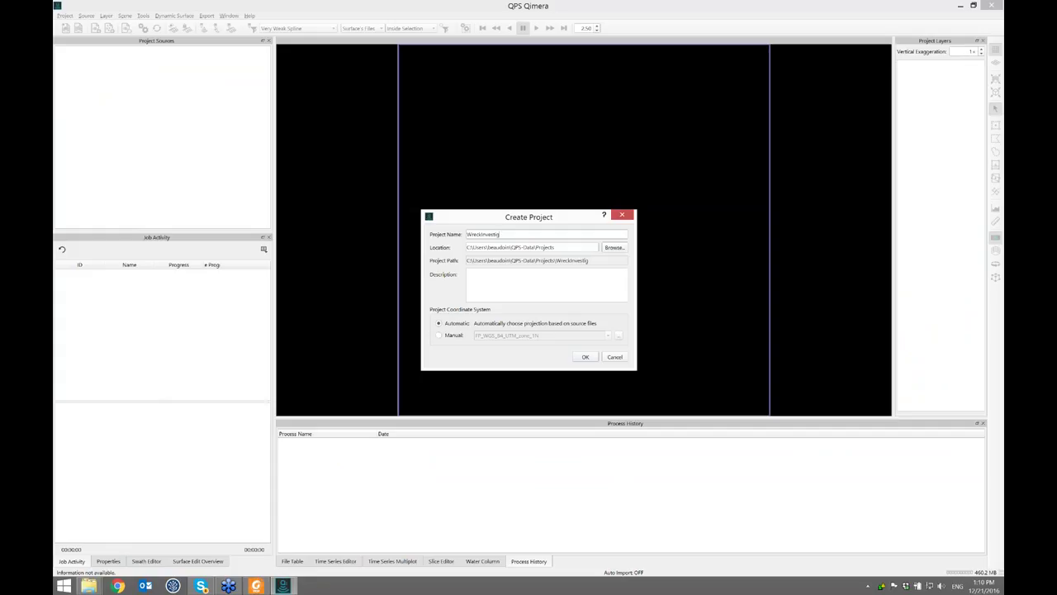
key(Return)
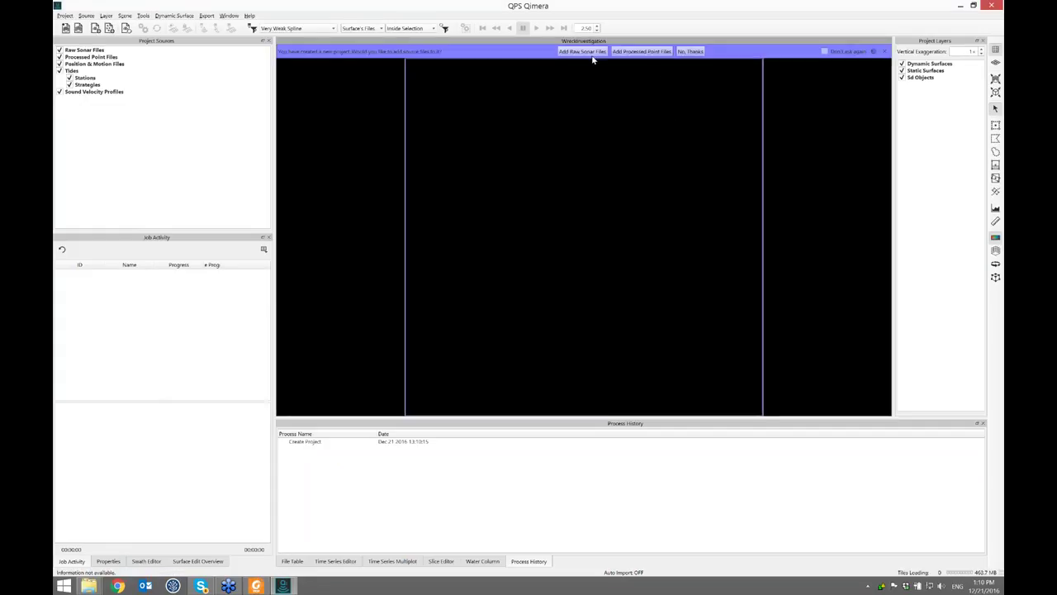
Step: Import the six .all files 0004 to 0009 from the Webinar folder's 1 Wreck subfolder with auto-detected vessel configuration, and decline editing the vessel settings
click(585, 52)
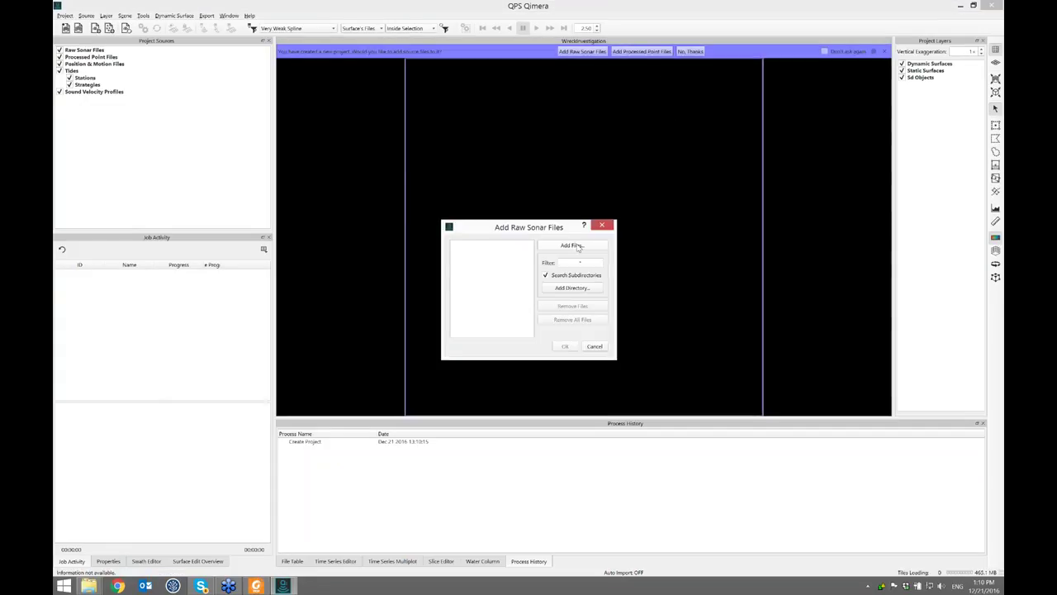
click(578, 245)
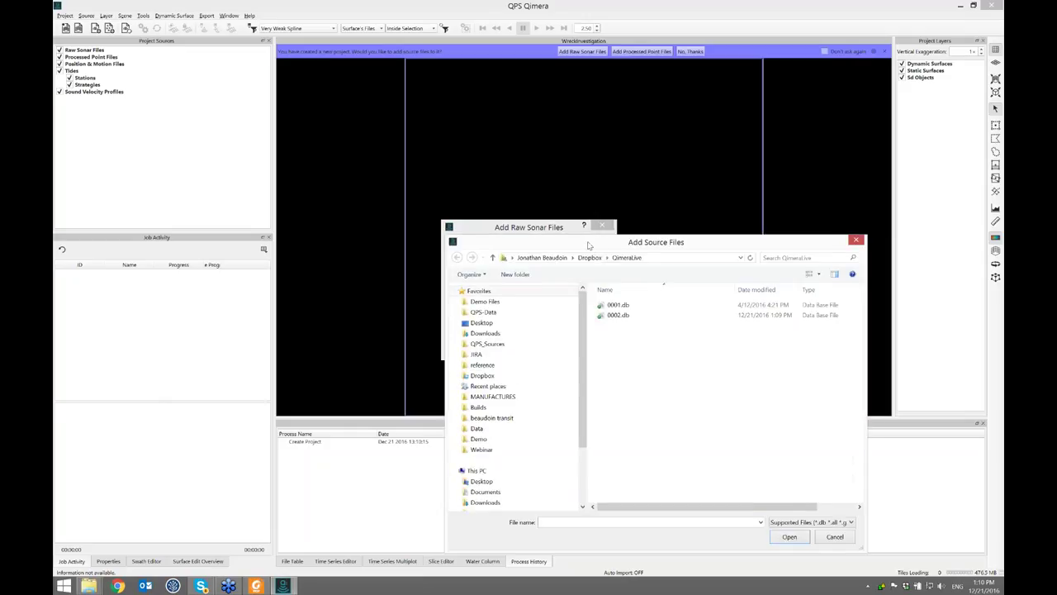
click(458, 399)
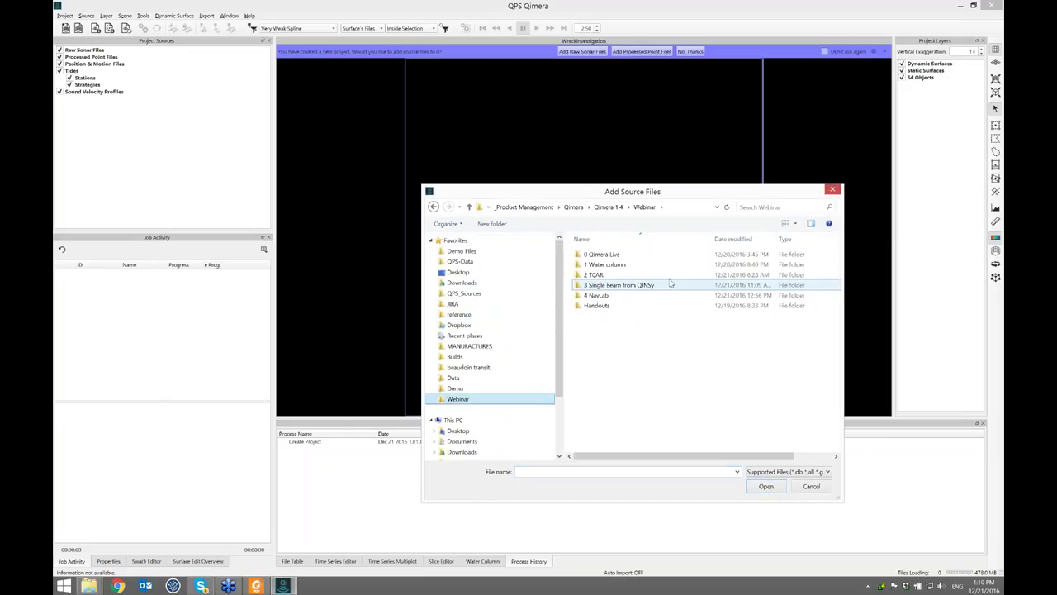
double_click(607, 265)
double_click(611, 254)
click(632, 255)
shift+click(636, 306)
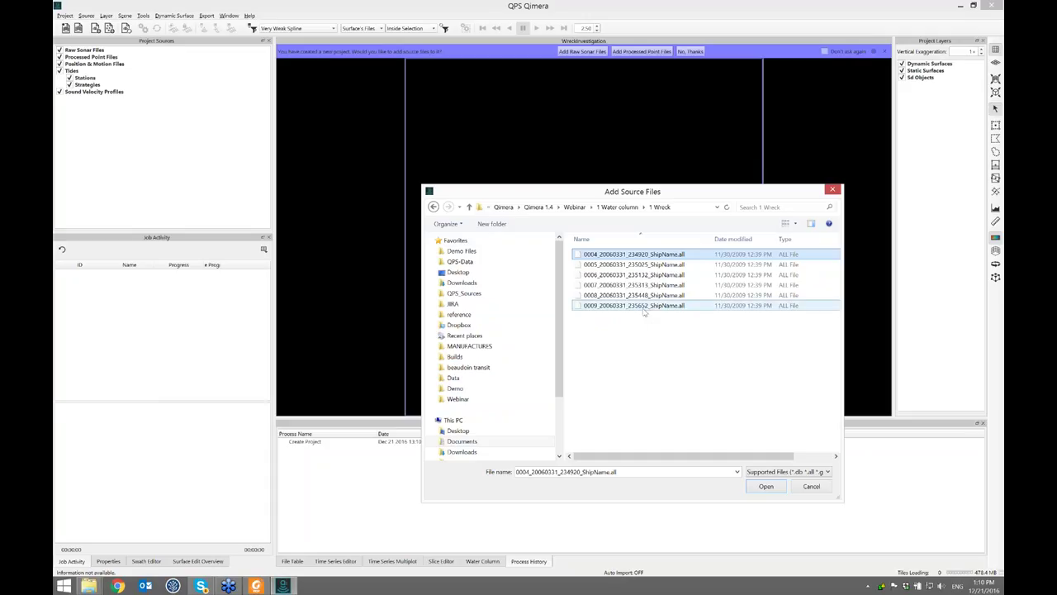
shift+click(647, 306)
key(Return)
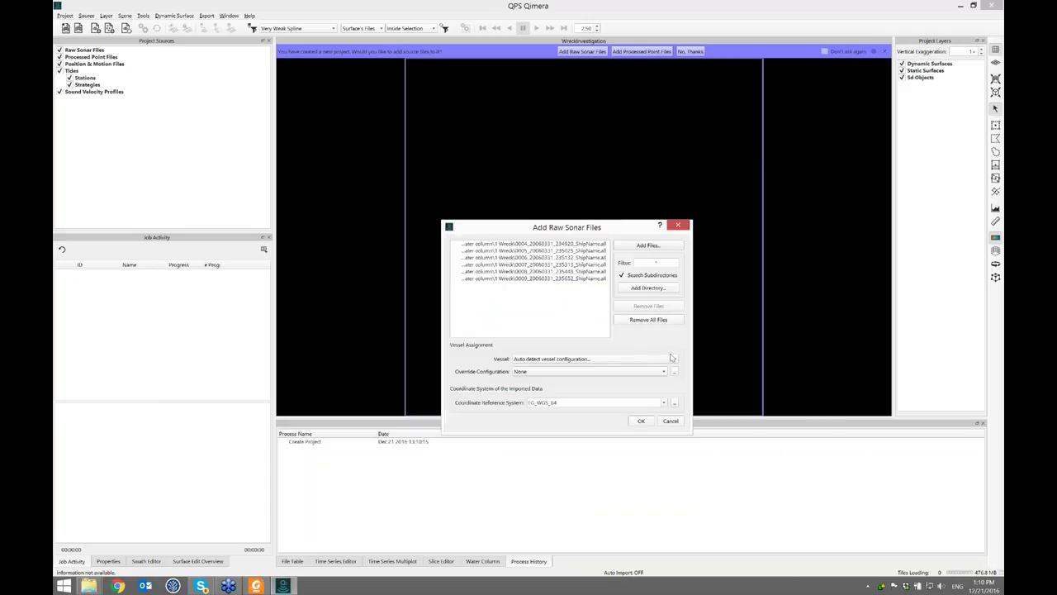
click(642, 422)
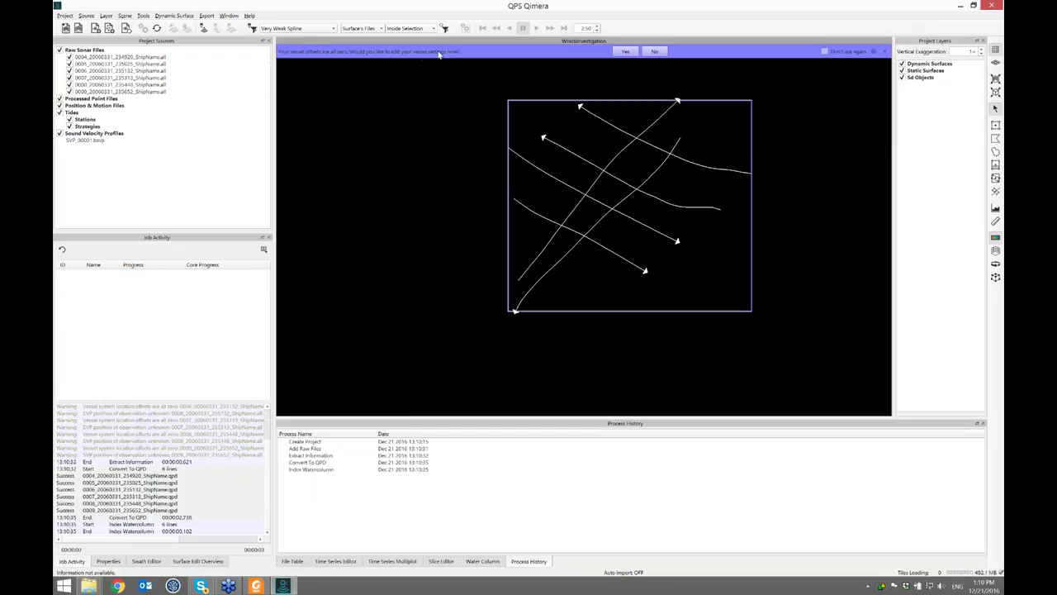
click(824, 52)
click(656, 51)
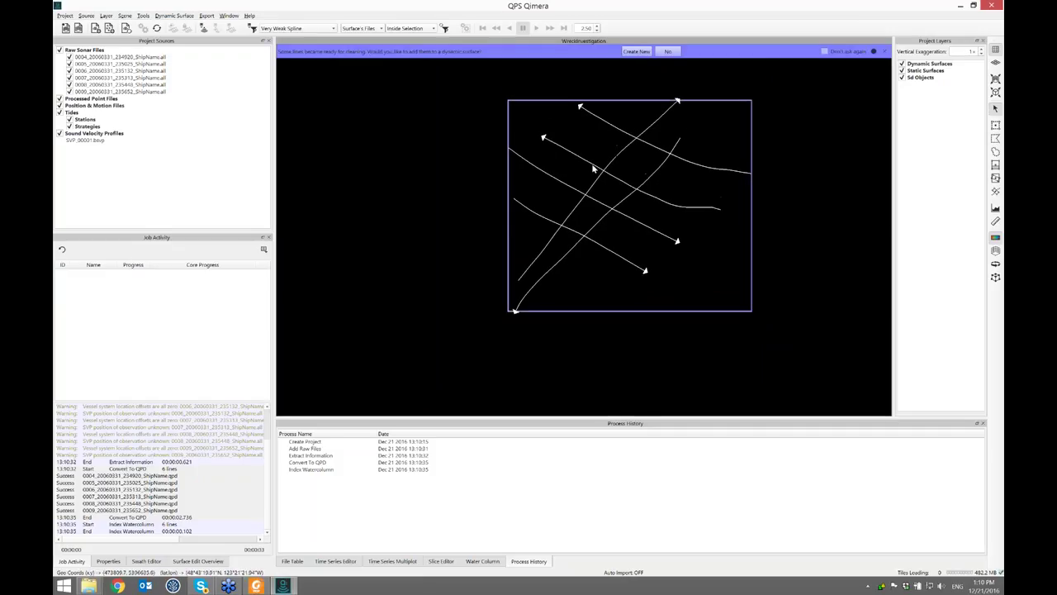
Step: Create a dynamic surface from the lines with a 0.50 m cell size and CUBE processing using the NOAA_0.5m configuration
click(637, 52)
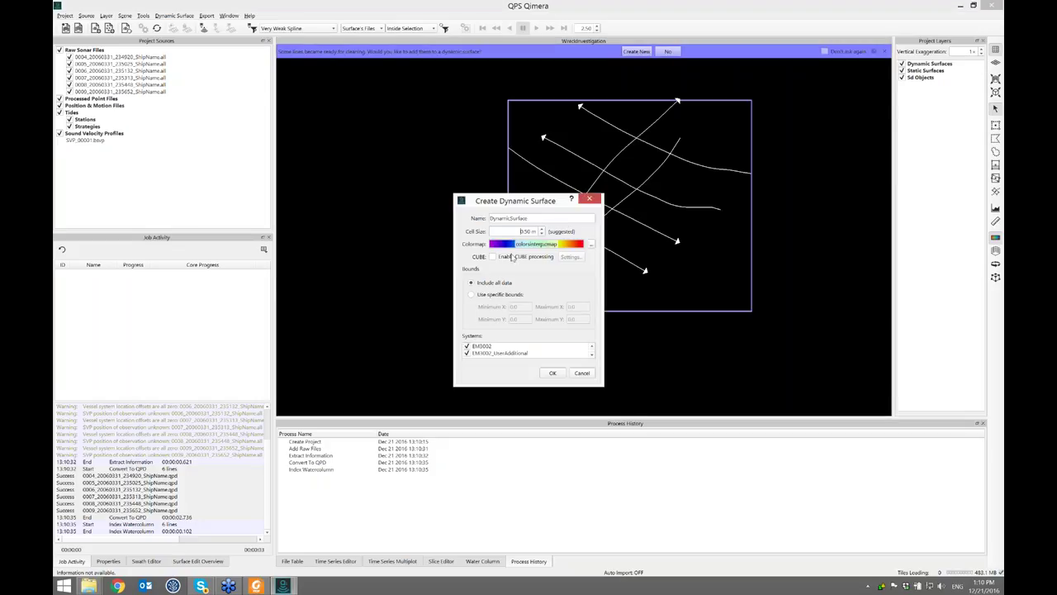
click(493, 257)
click(572, 257)
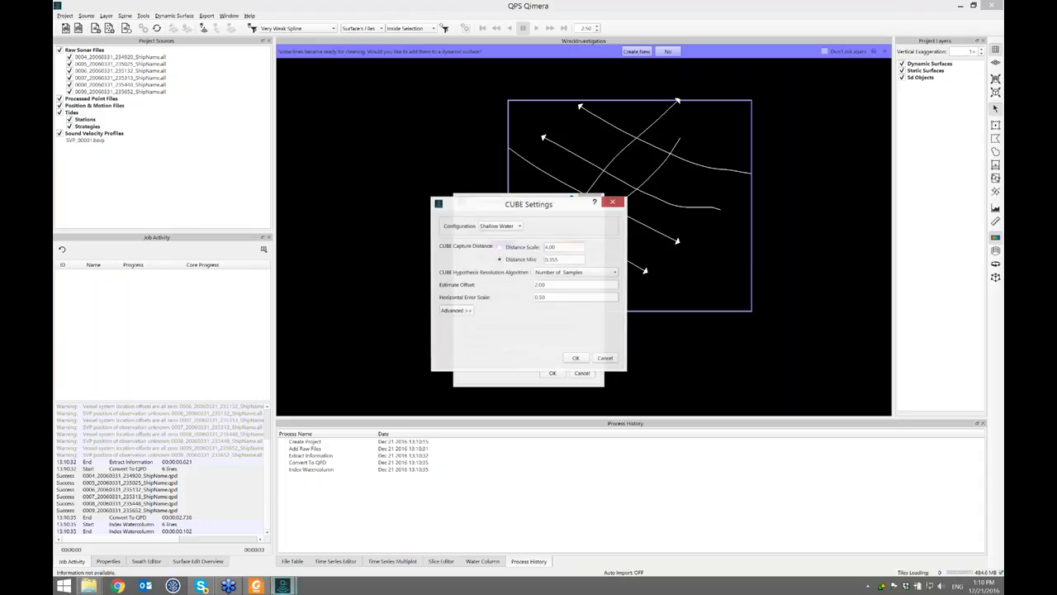
click(559, 171)
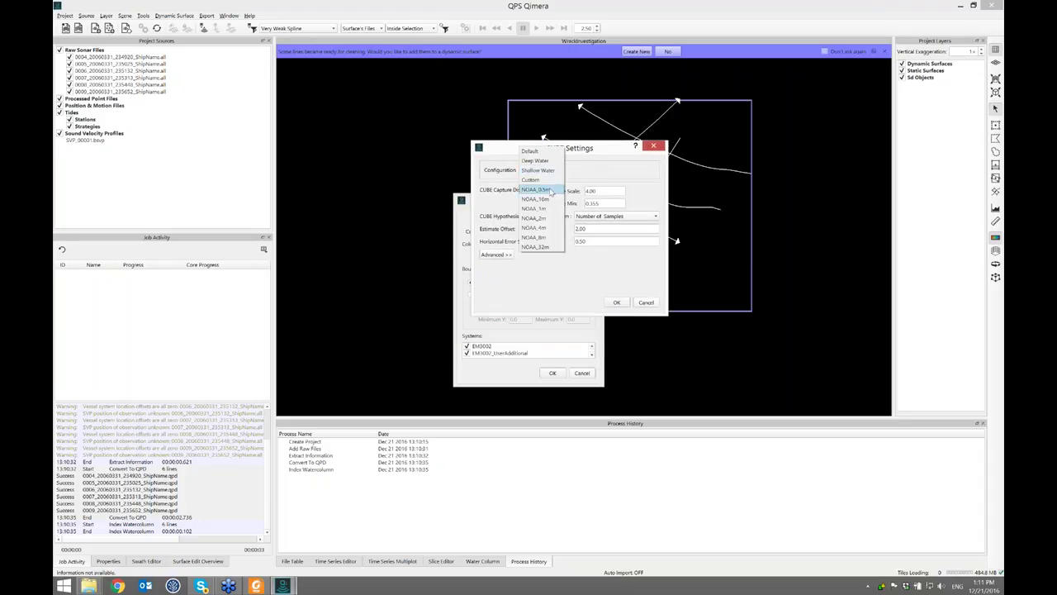
click(551, 191)
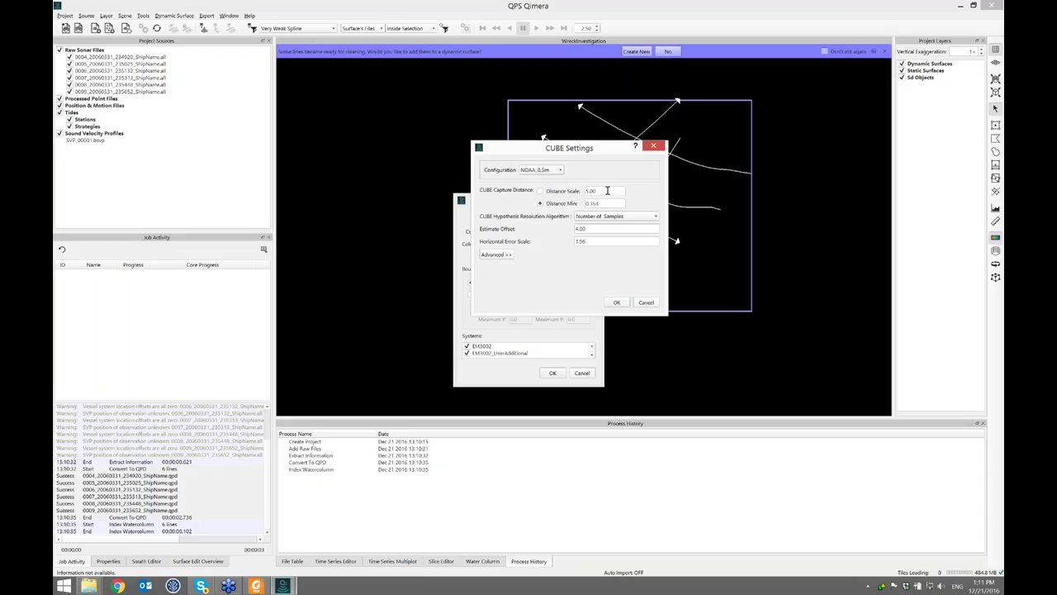
click(616, 303)
click(553, 373)
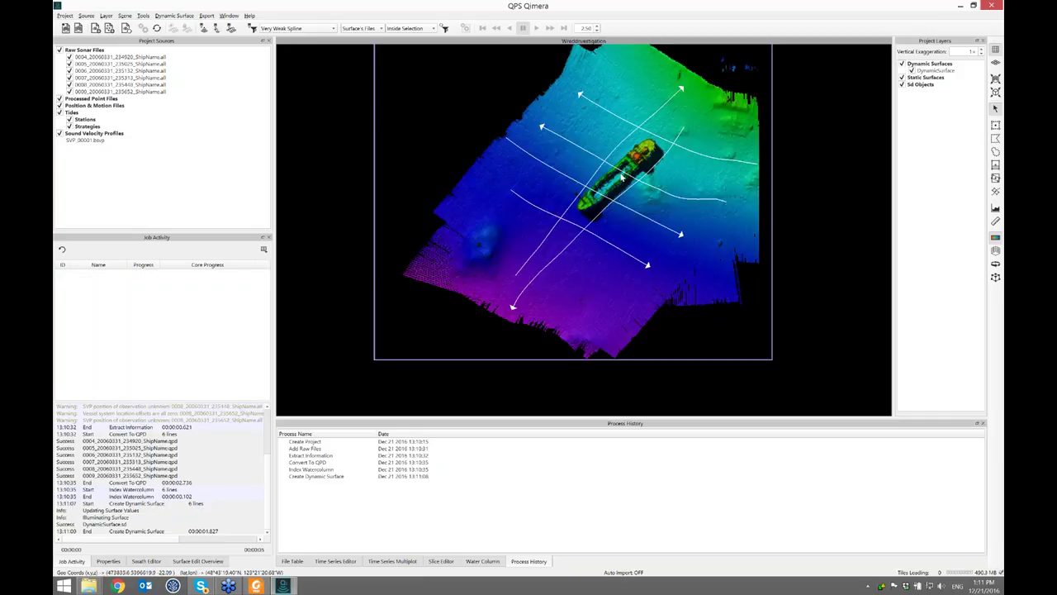
Step: Select line 0004_20060331_234920_ShipName.all and inspect the wreck and the mast beside it on the dynamic surface in 3D
middle_drag(621, 176, 585, 248)
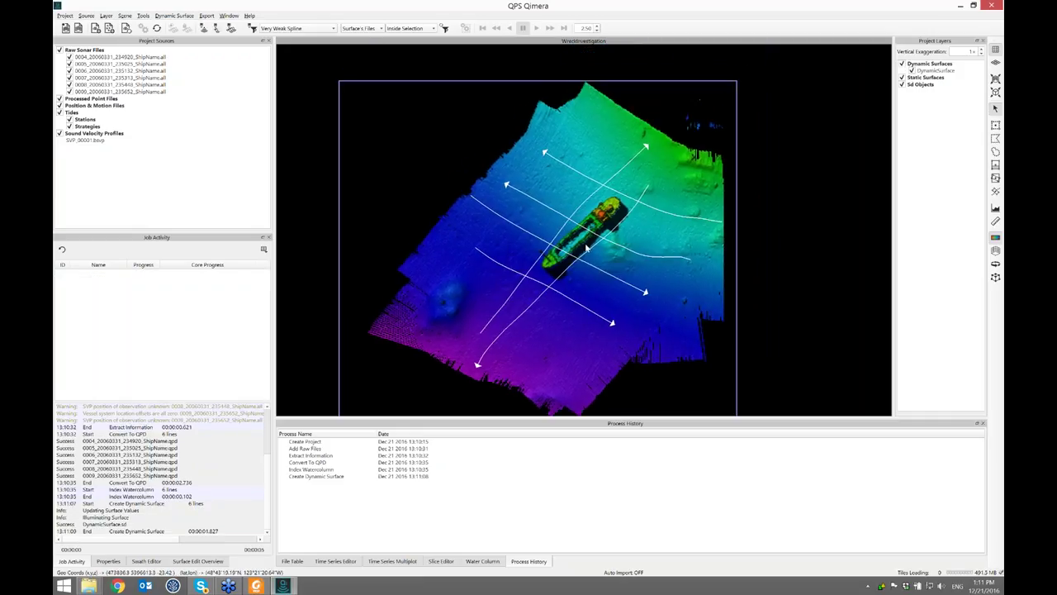
scroll(585, 248, up, 5)
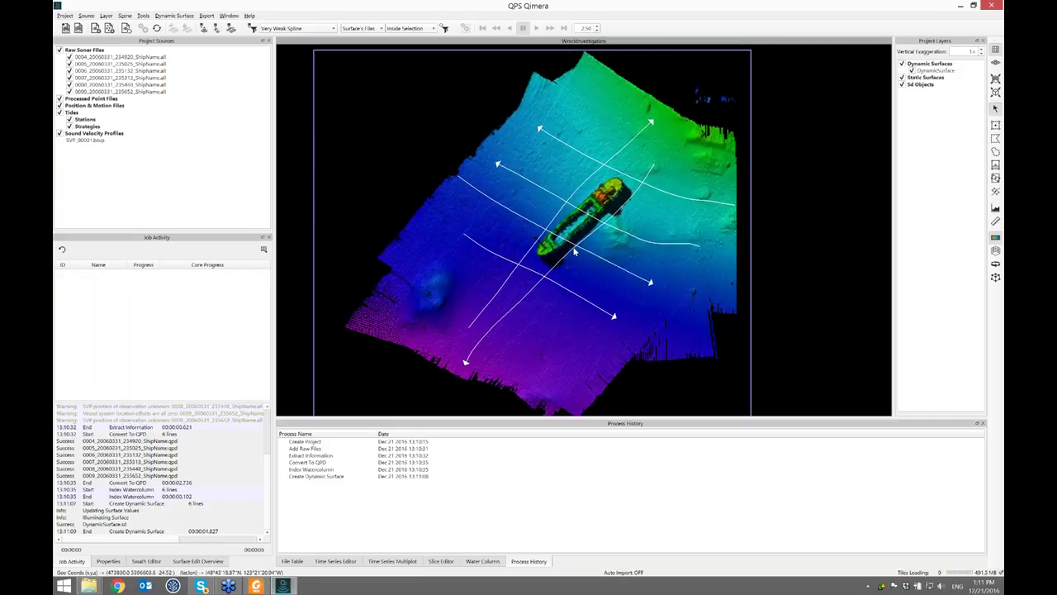
scroll(574, 251, down, 3)
click(256, 60)
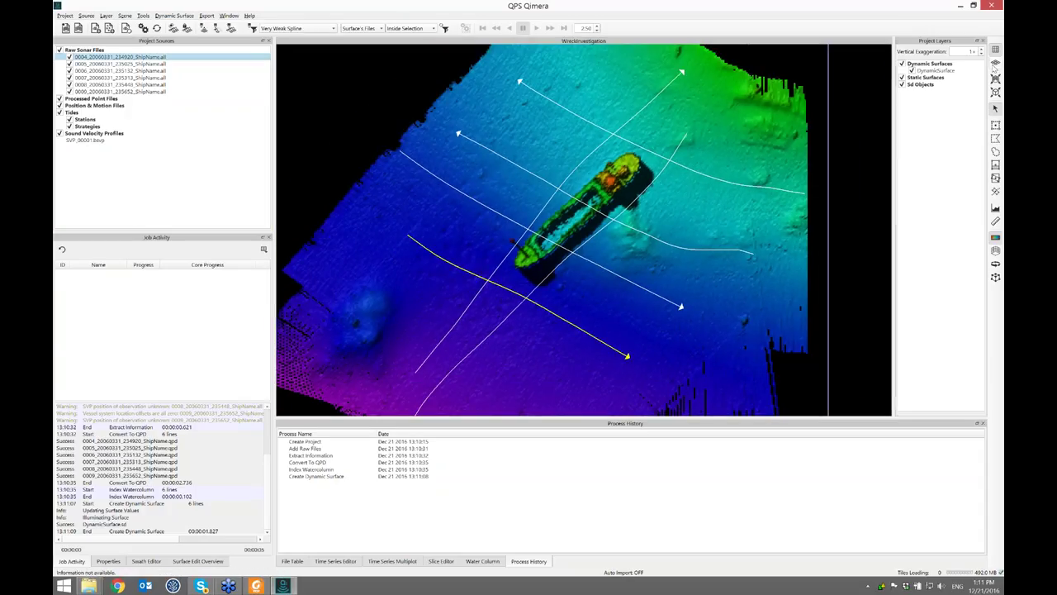
click(995, 63)
scroll(633, 251, up, 5)
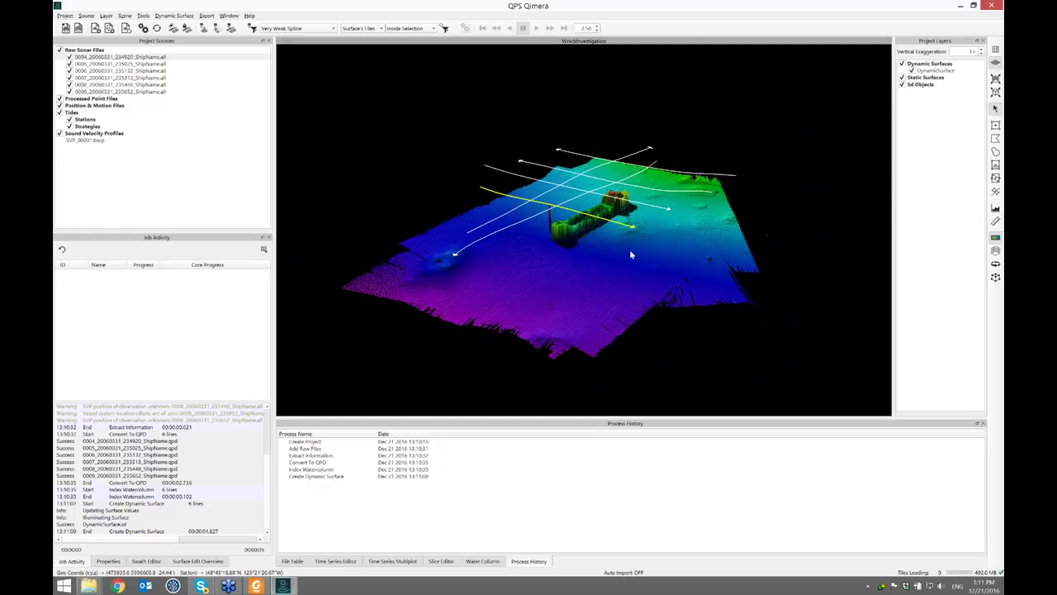
drag(597, 240, 431, 194)
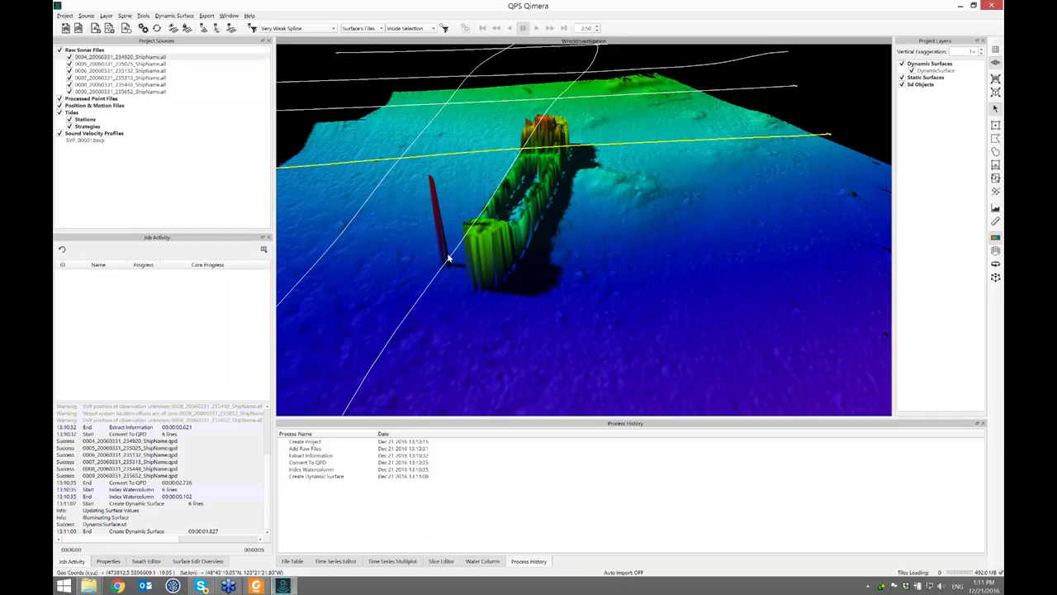
Step: Open line 0004 in the Swath Editor, widen that editor, and show the Water Column view in an enlarged area below the scene
click(204, 29)
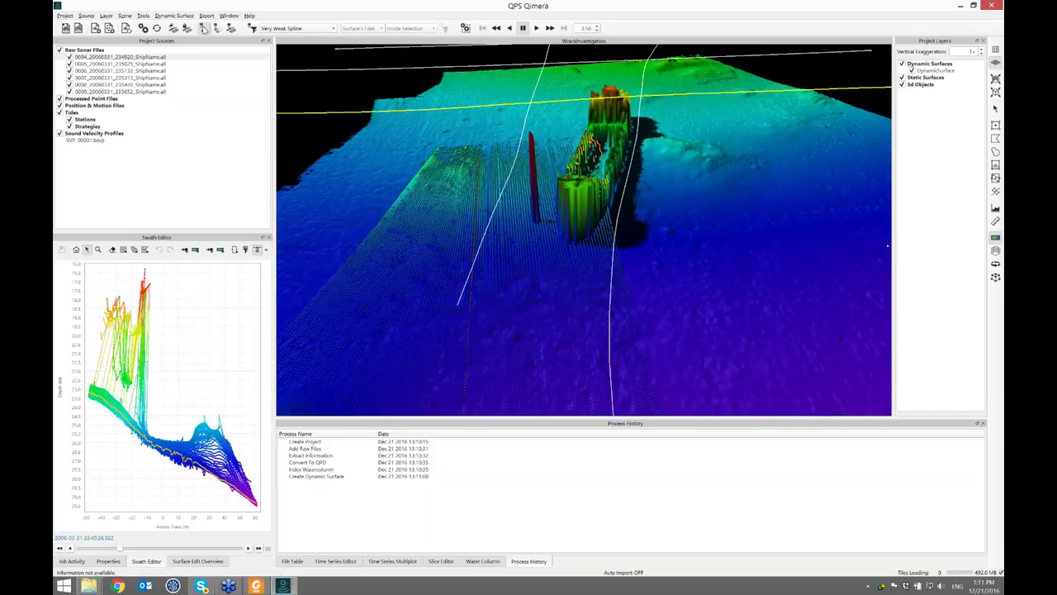
drag(305, 181, 322, 181)
click(525, 562)
drag(534, 408, 539, 328)
click(312, 249)
click(288, 242)
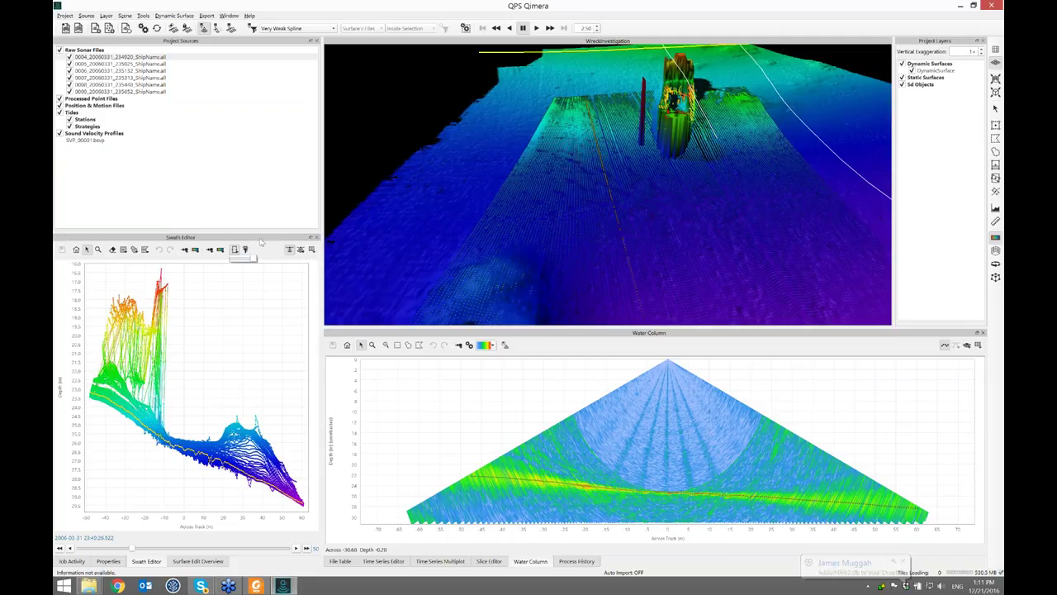
Step: Color the Swath Editor plot by intensity and set the scene soundings to match the plot color
click(196, 250)
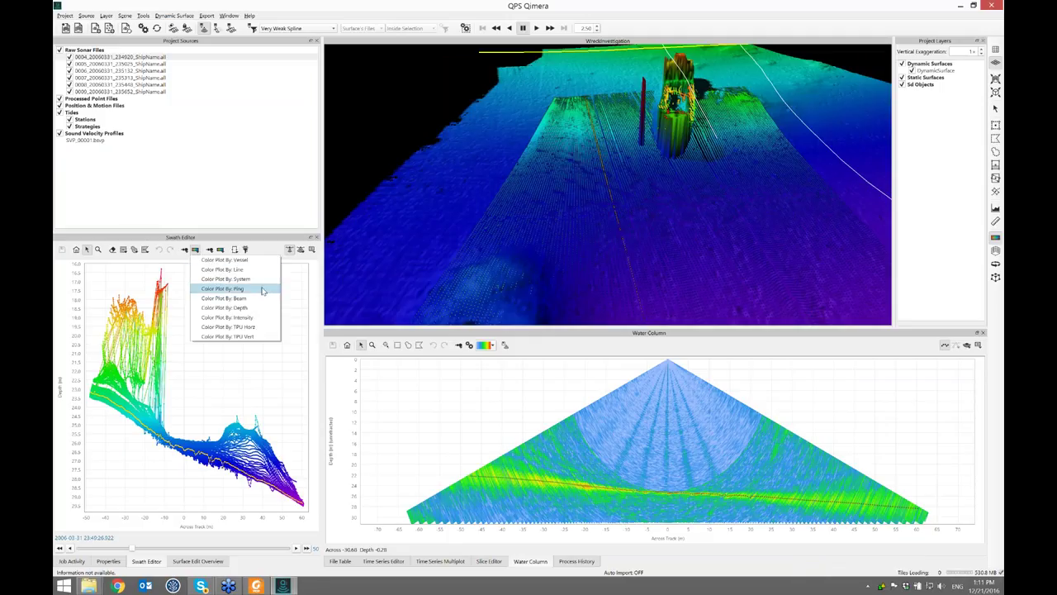
click(259, 318)
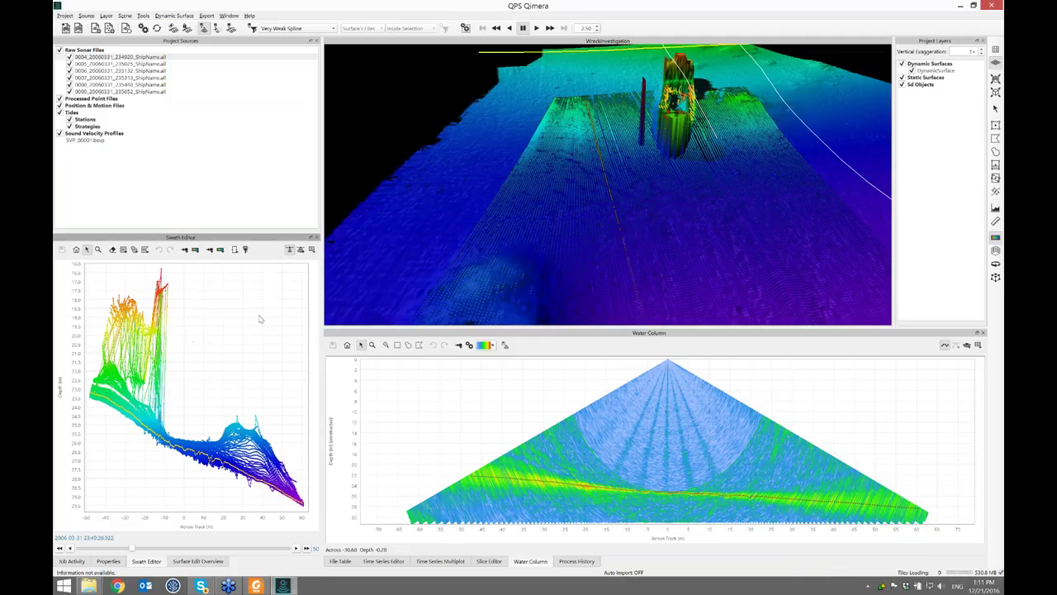
click(222, 251)
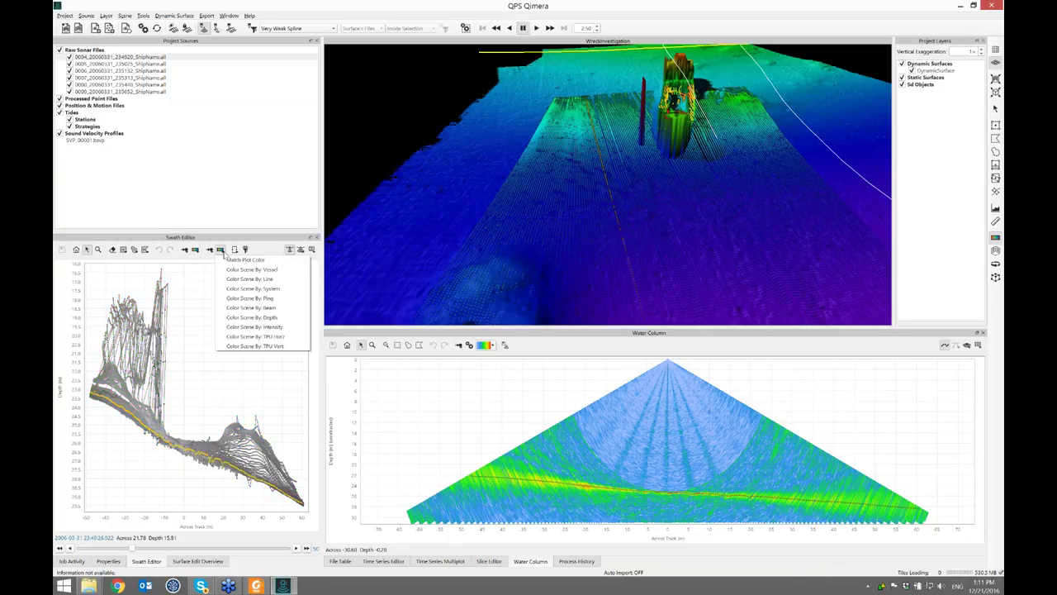
click(274, 261)
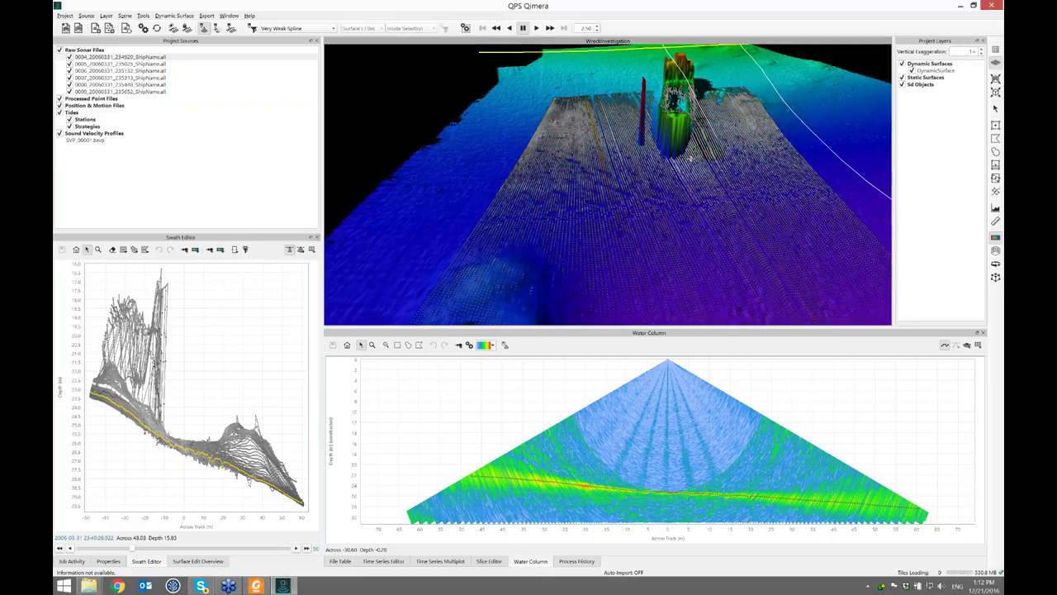
double_click(690, 157)
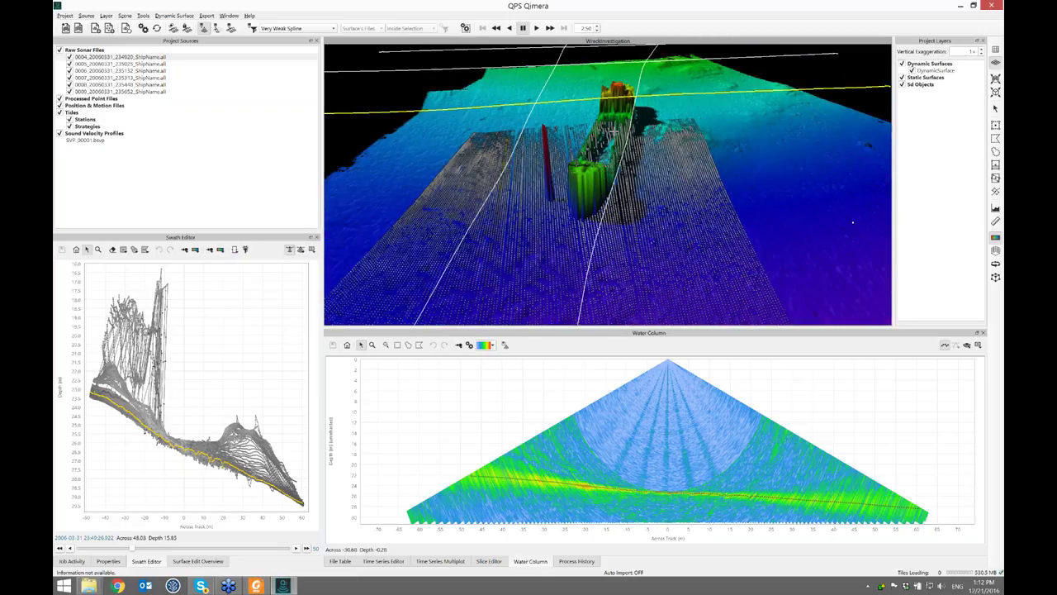
scroll(614, 132, down, 3)
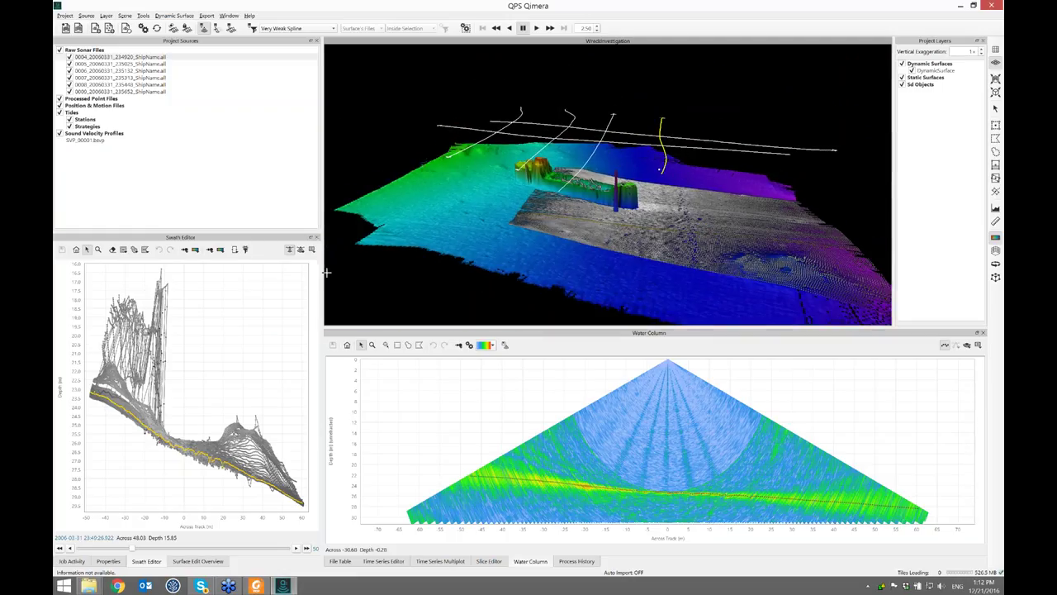
Step: Add the Above view to the Swath Editor and move through line 0004's pings to one that crosses the mast beside the wreck
click(313, 250)
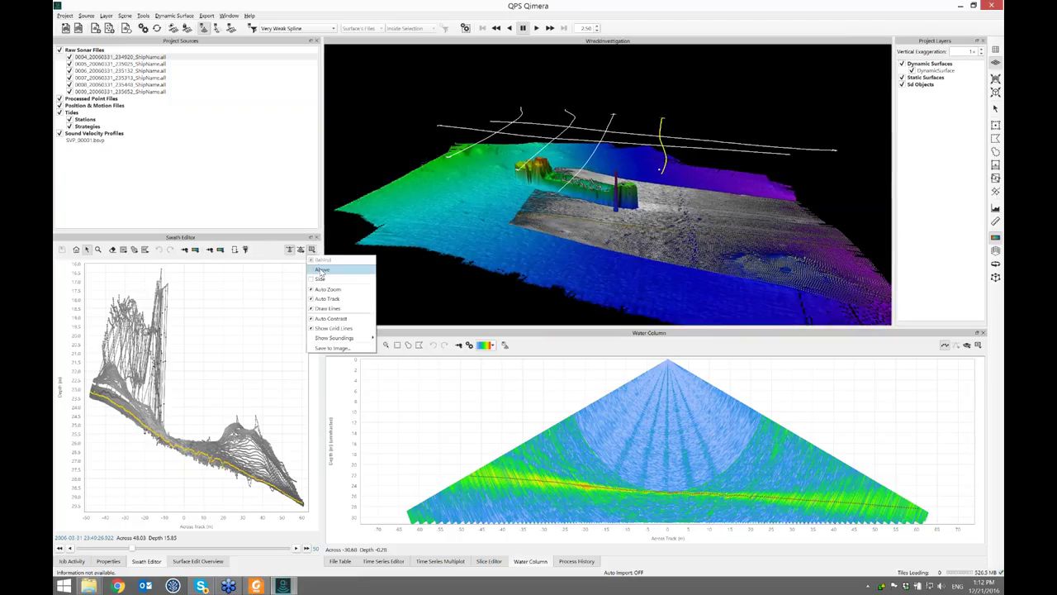
click(322, 270)
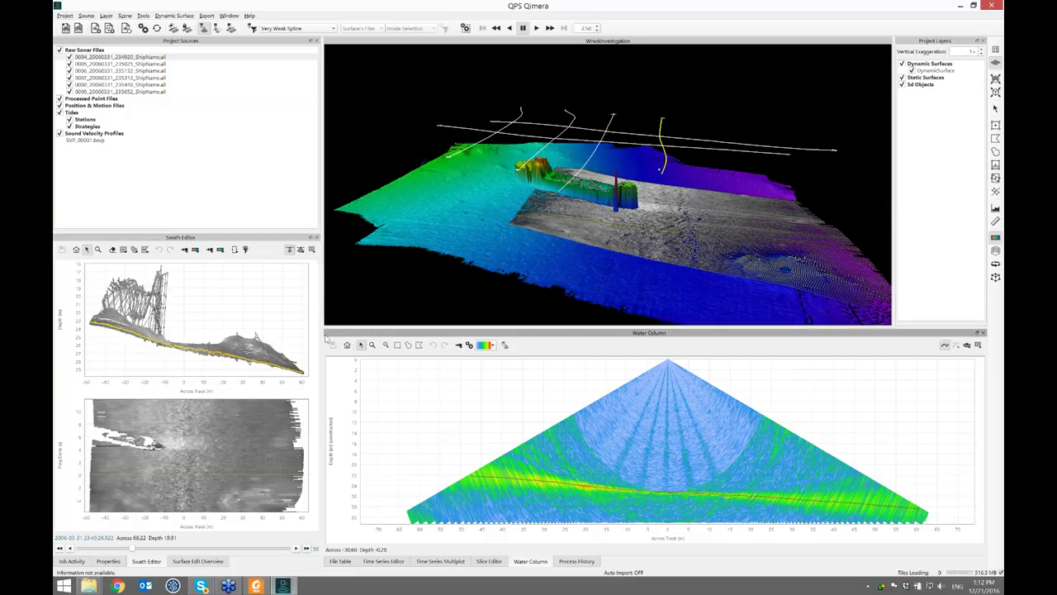
click(273, 439)
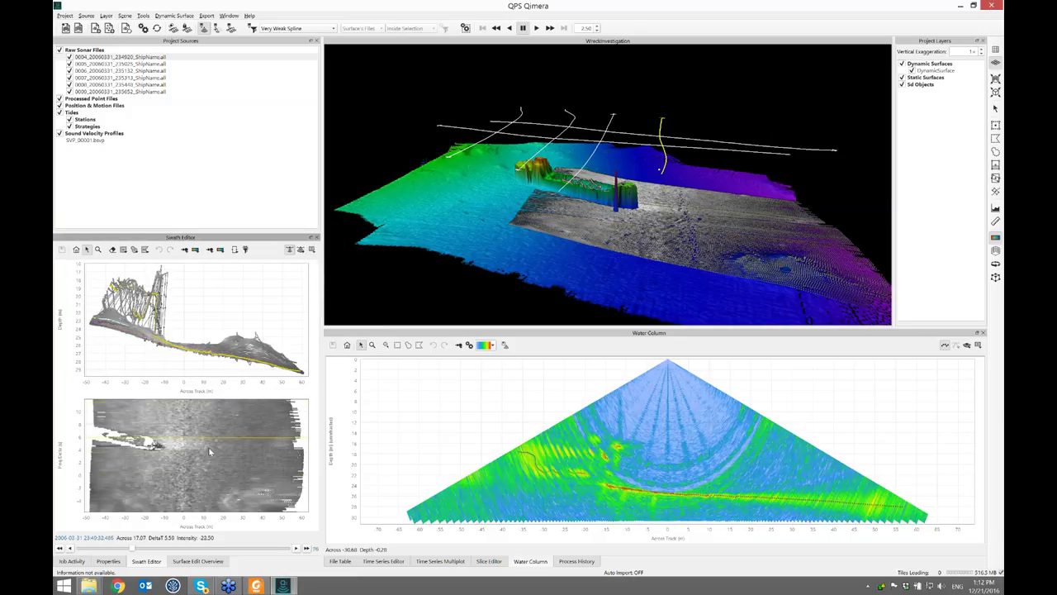
mouse_move(209, 451)
mouse_down()
mouse_move(227, 437)
mouse_move(203, 371)
mouse_move(210, 443)
mouse_up()
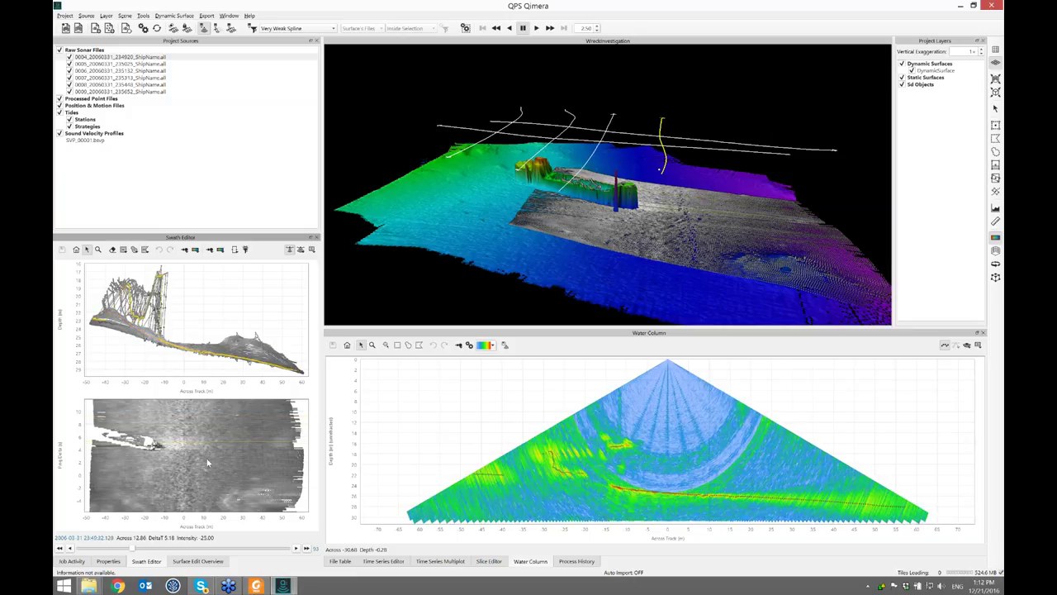
click(207, 465)
click(222, 466)
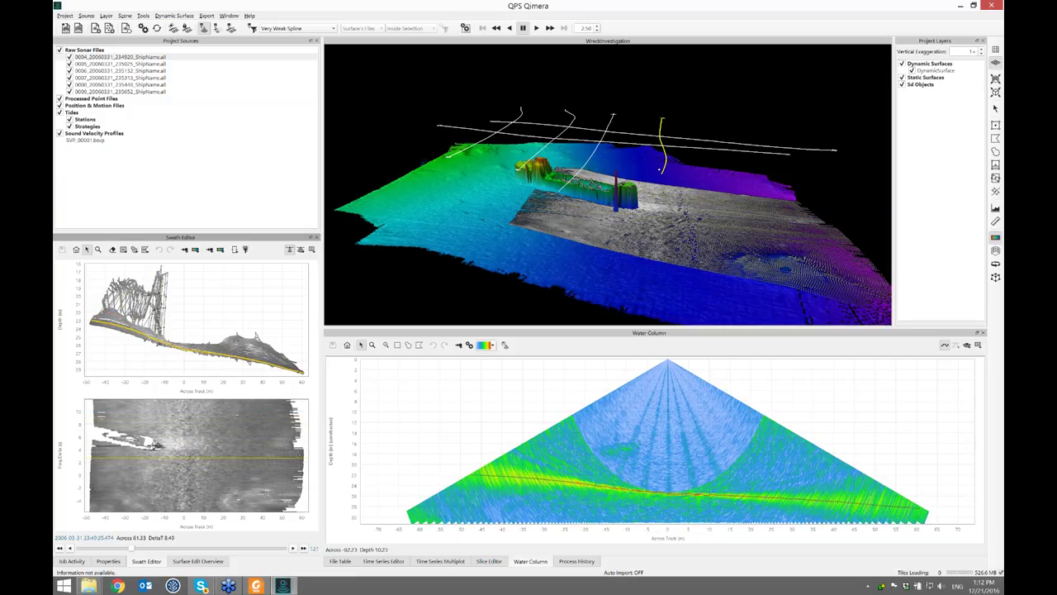
click(260, 442)
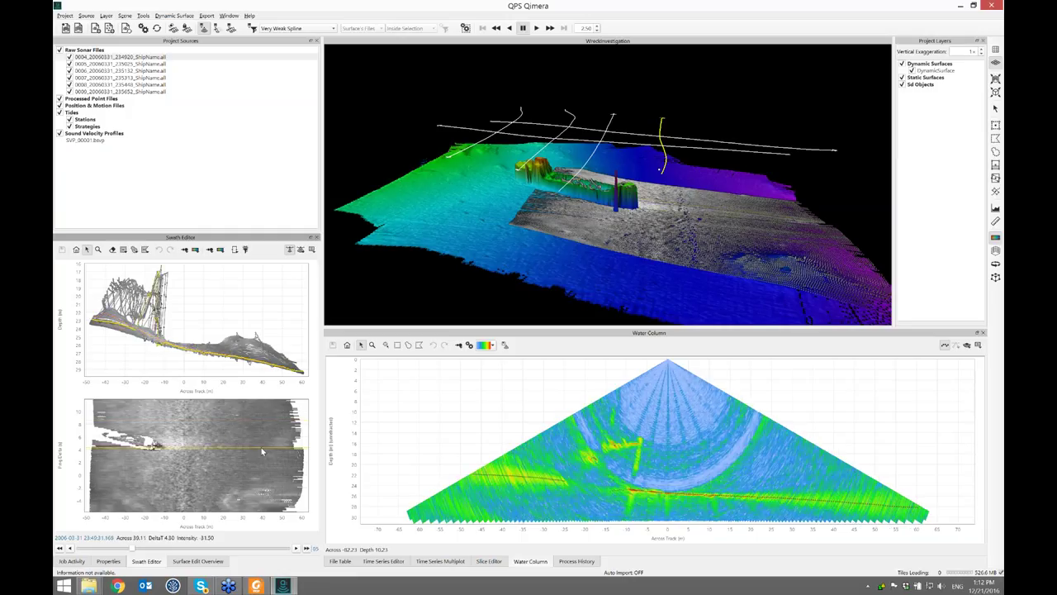
click(262, 450)
drag(261, 448, 311, 447)
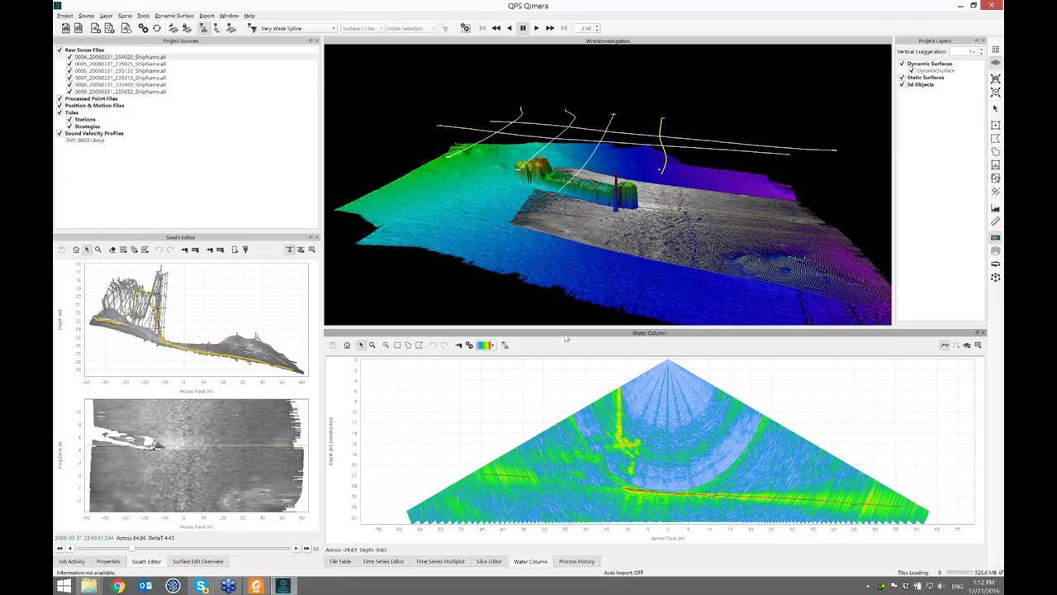
Step: Enlarge the Water Column view slightly, save a fan snapshot of the current line 0004 ping, and inspect it against the wreck in 3D
drag(565, 323, 565, 309)
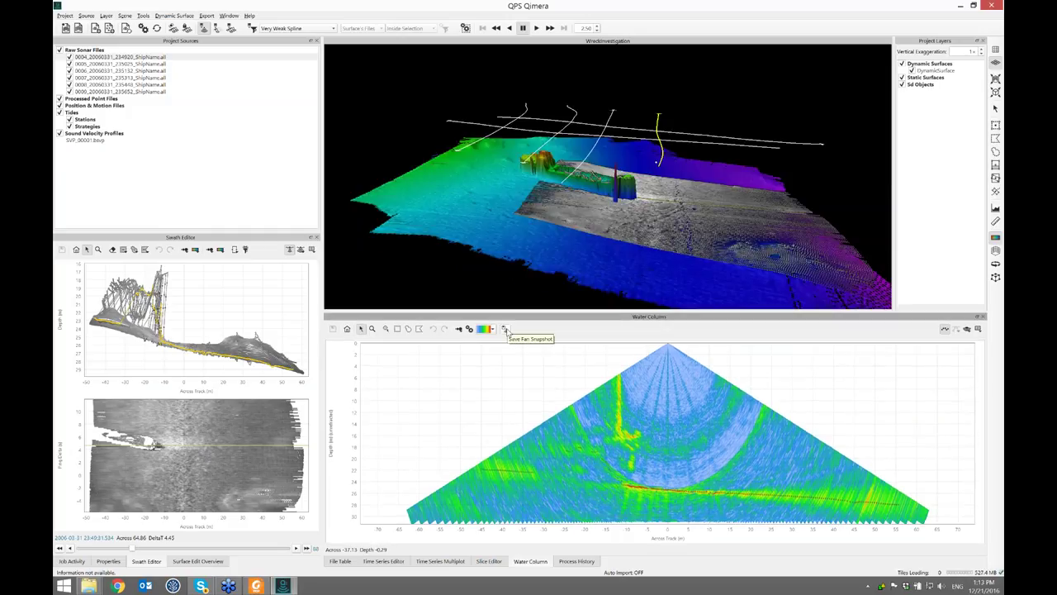
click(505, 329)
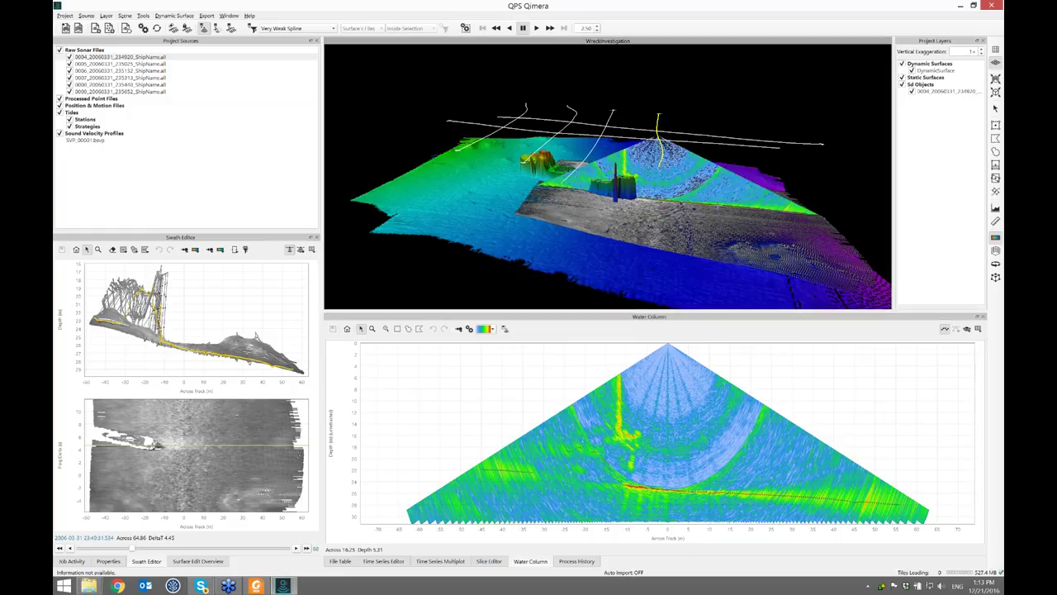
drag(711, 205, 663, 191)
scroll(664, 192, up, 2)
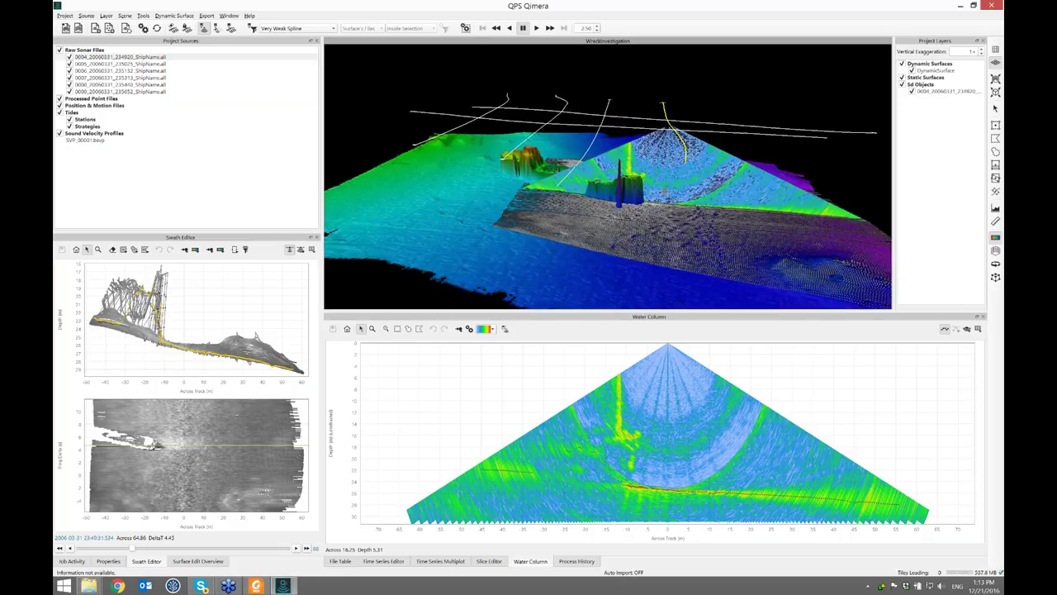
Step: Select line 0005_20060331_235025_ShipName.all and examine its pings over the wreck in the Swath Editor and the 3D scene
click(153, 65)
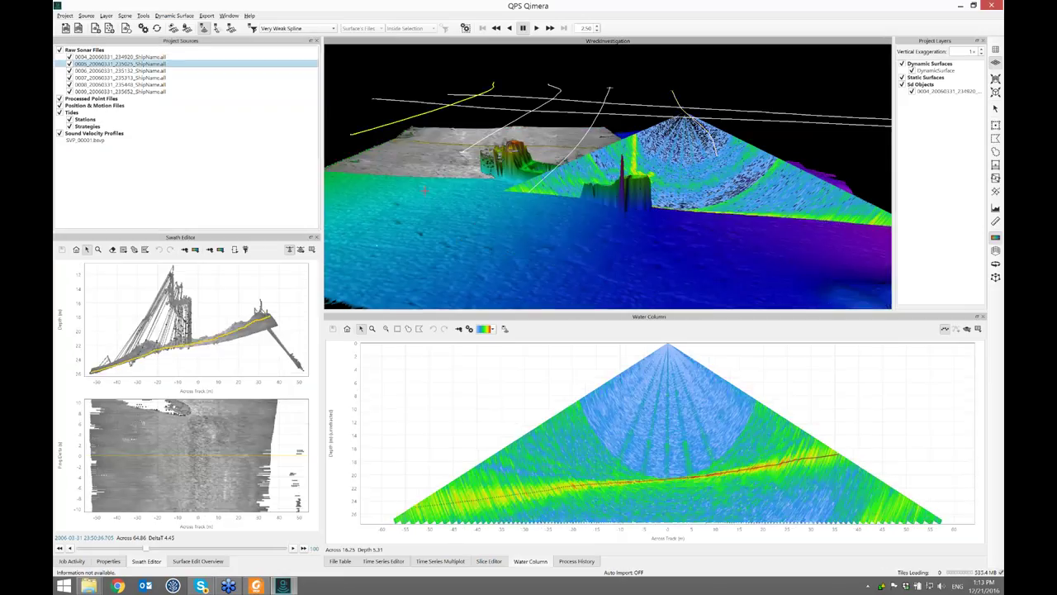
drag(416, 201, 615, 238)
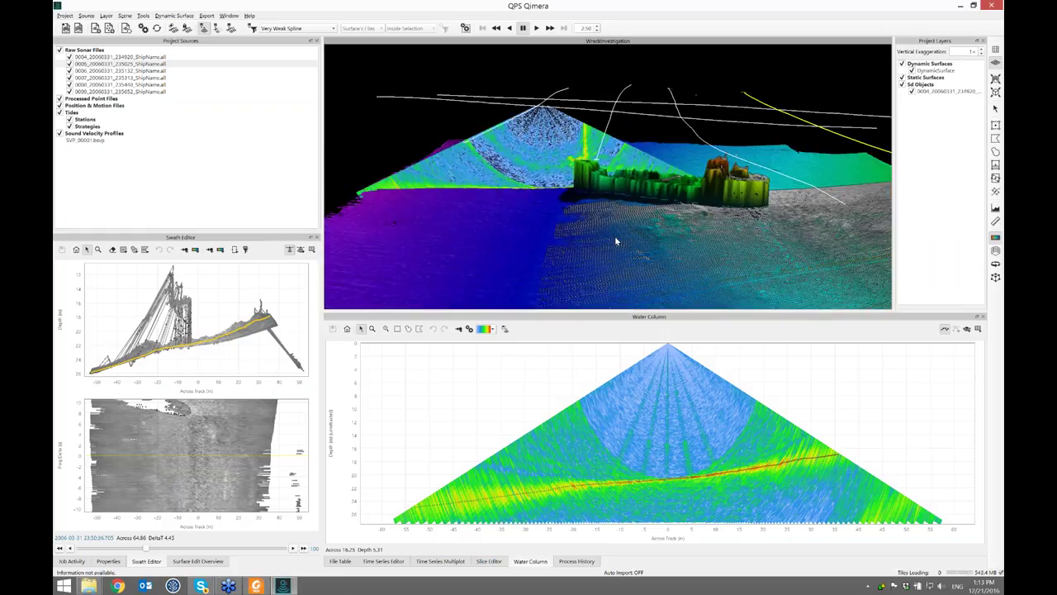
scroll(614, 238, down, 3)
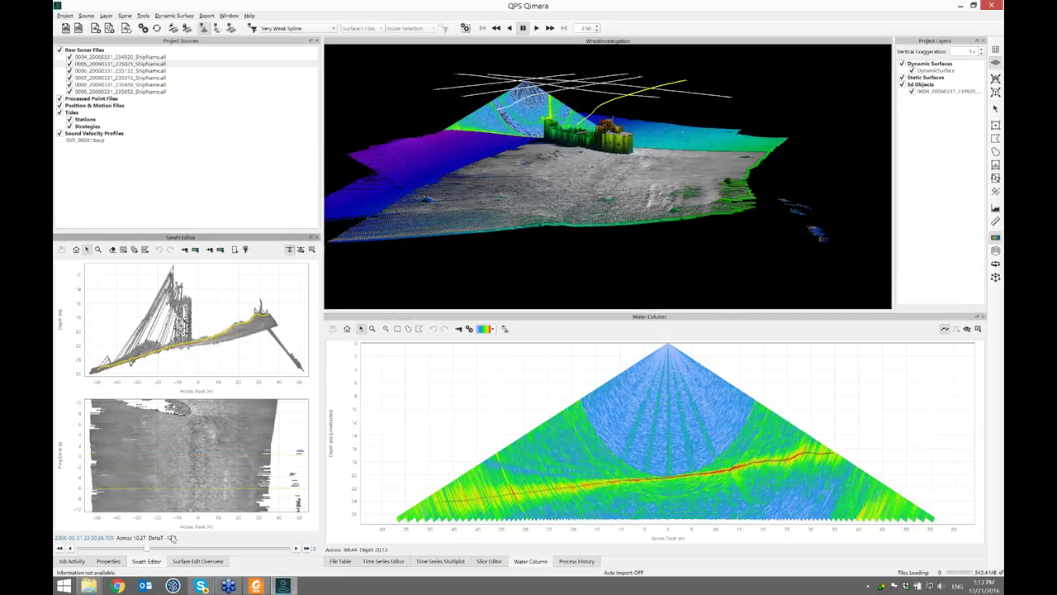
drag(150, 549, 212, 549)
scroll(621, 164, up, 3)
scroll(621, 163, up, 1)
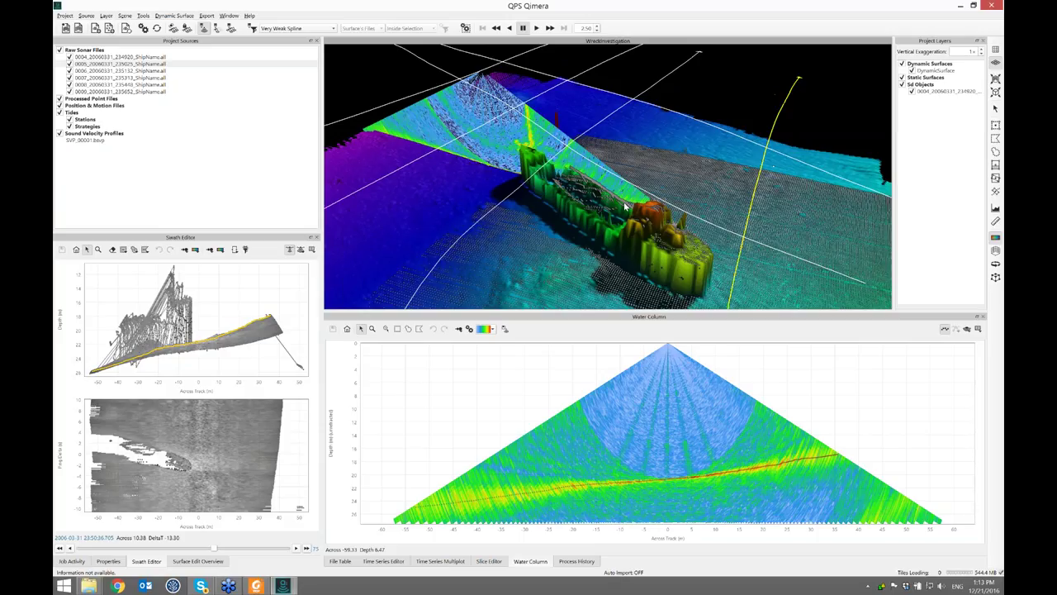
drag(625, 207, 650, 213)
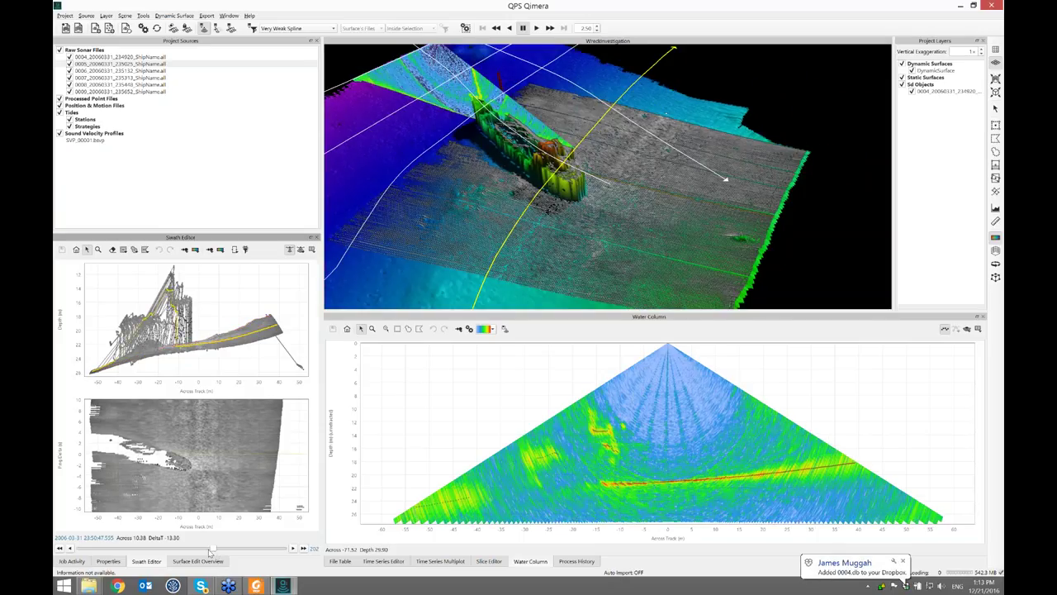
Step: Check the QimeraLive project's dynamic surface, and return to the WreckInvestigation project to step through line 0005's pings at the wreck
mouse_move(283, 585)
click(258, 542)
drag(647, 225, 628, 240)
scroll(613, 233, up, 4)
scroll(599, 229, down, 2)
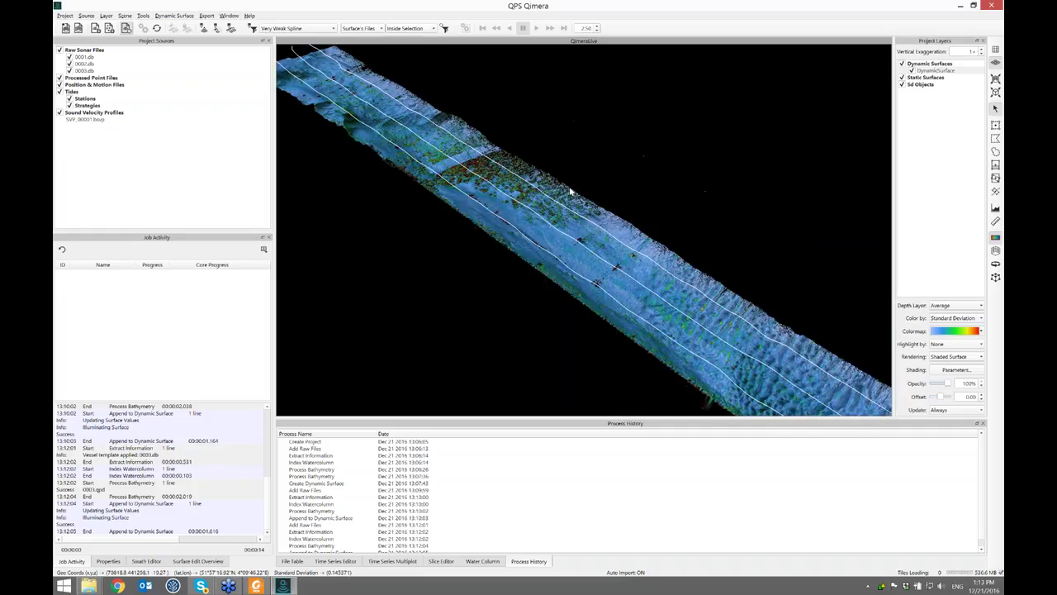
mouse_move(570, 190)
mouse_down()
mouse_move(507, 198)
mouse_move(400, 116)
mouse_up()
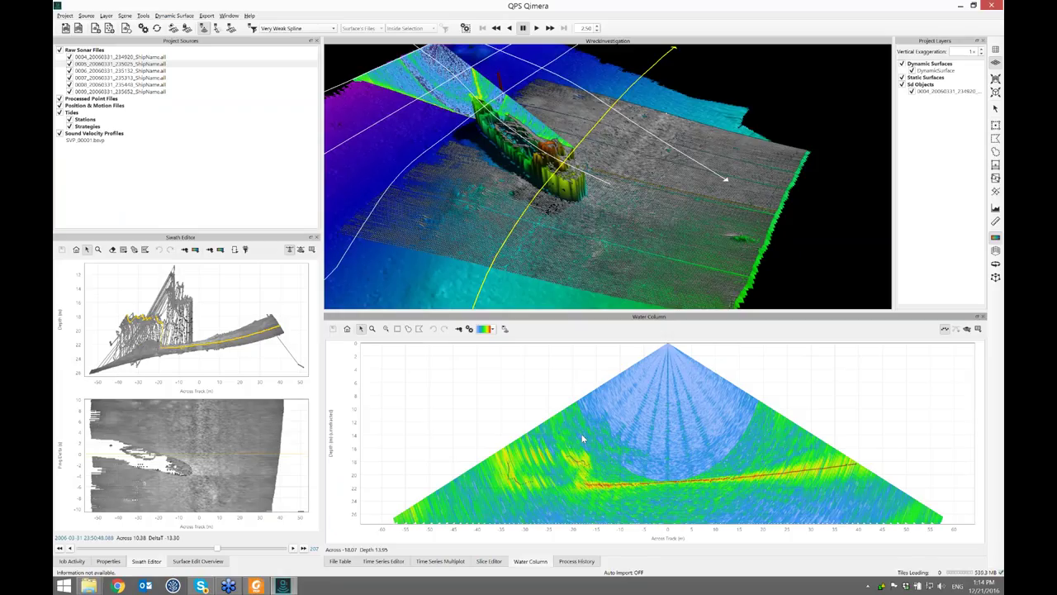
key(Right)
key(Right)
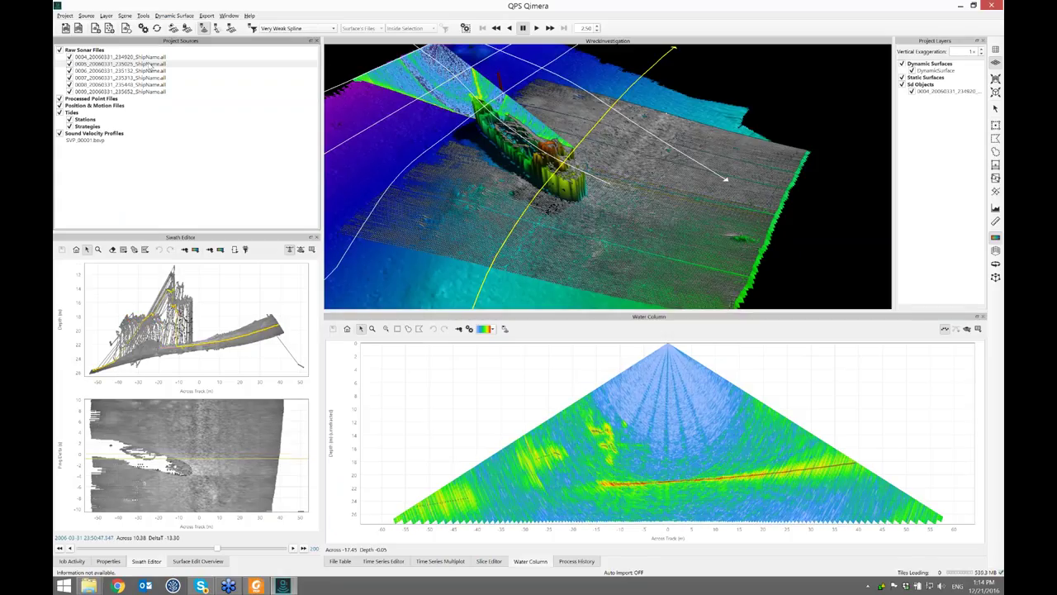
Step: Select line 0006_20060331_235132_ShipName.all, find the ping with the mast in its water column, and save a fan snapshot of it
click(149, 70)
scroll(629, 177, down, 3)
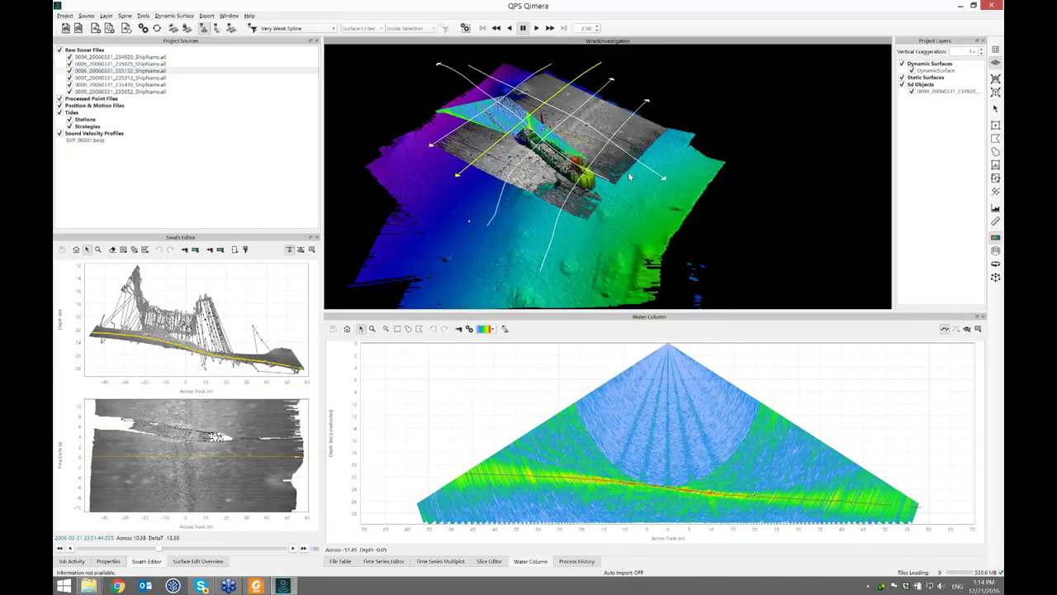
drag(628, 177, 693, 231)
click(694, 356)
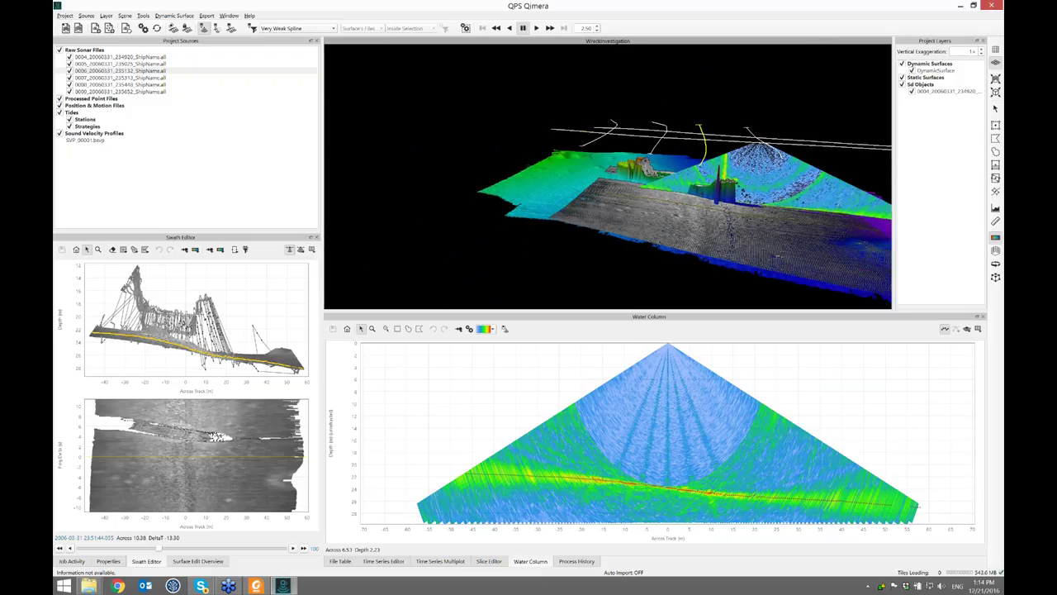
drag(821, 192, 604, 163)
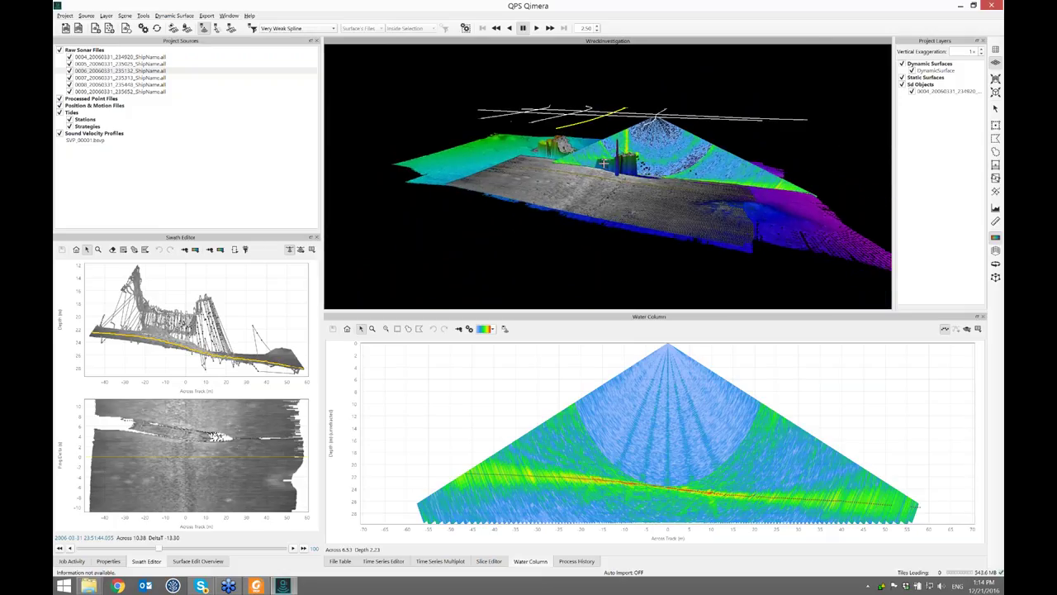
scroll(604, 163, up, 3)
drag(603, 162, 603, 140)
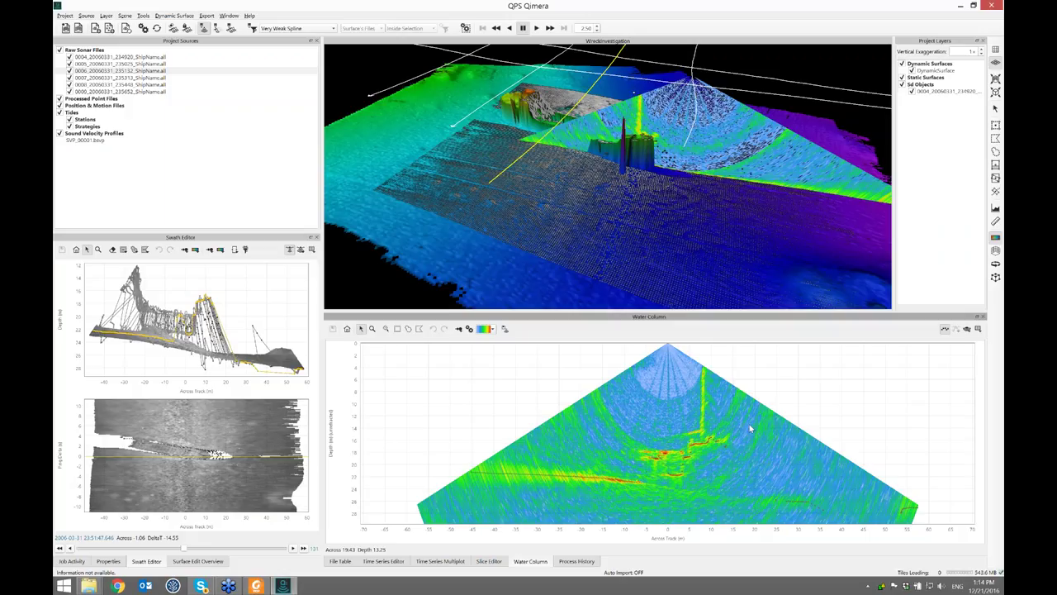
click(505, 330)
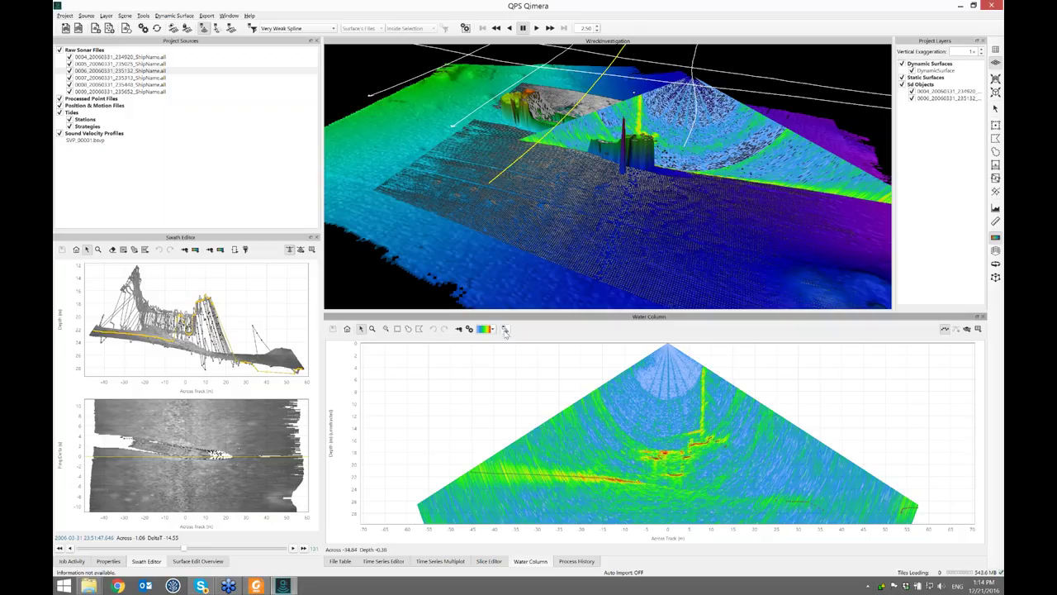
Step: Select line 0007_20060331_235313_ShipName.all, find the ping that crosses the mast at the wreck, and save a fan snapshot of it
click(157, 78)
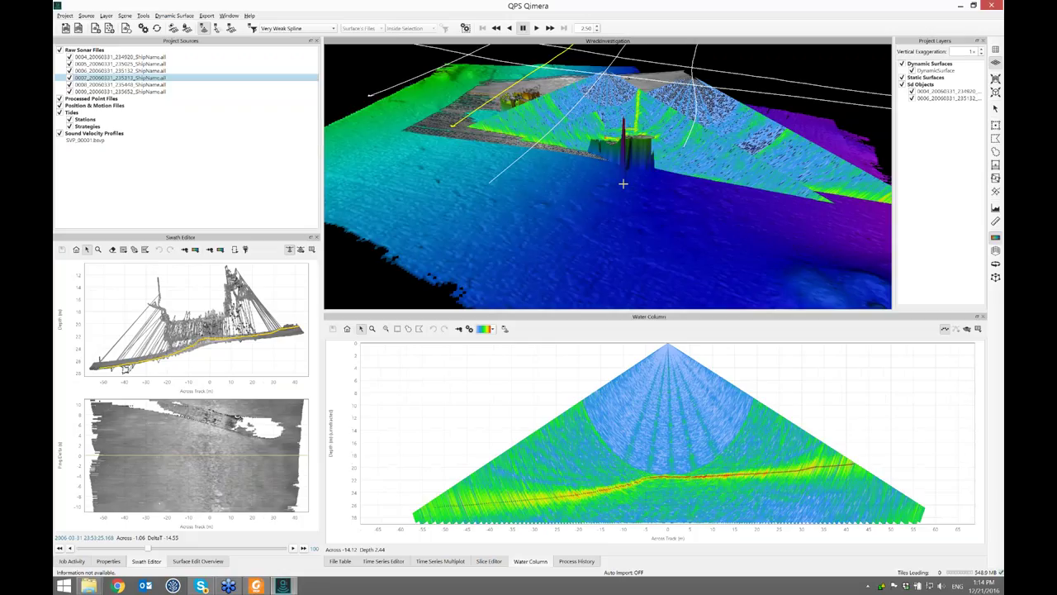
scroll(624, 183, down, 3)
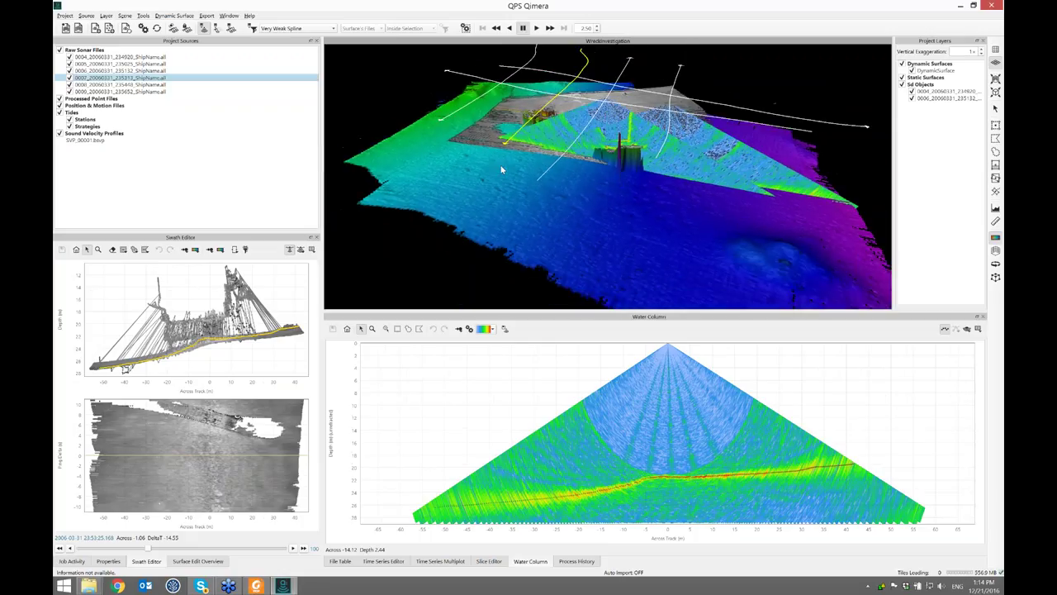
drag(482, 179, 487, 179)
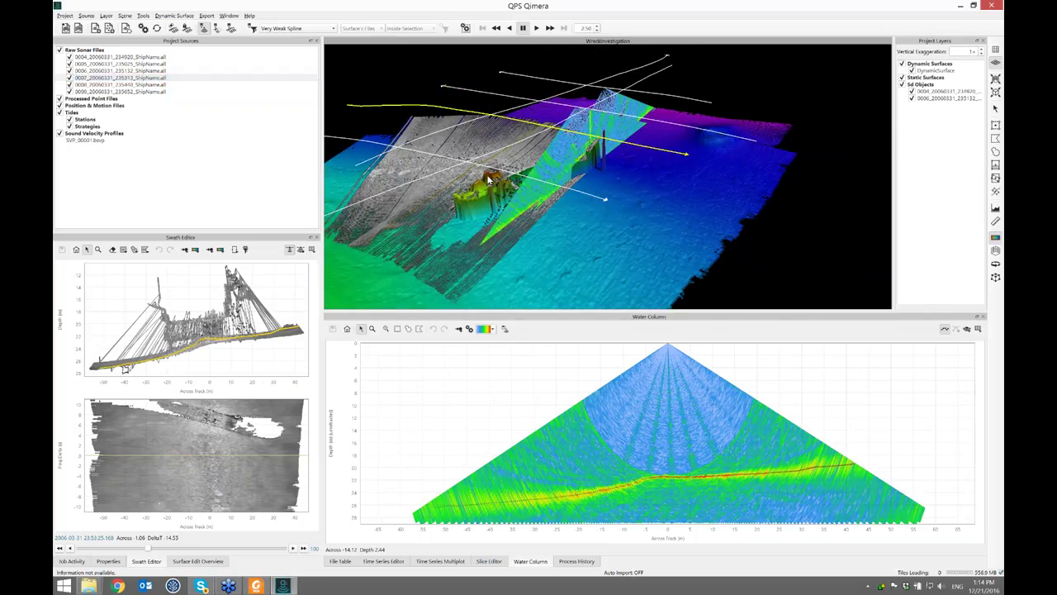
drag(488, 179, 653, 228)
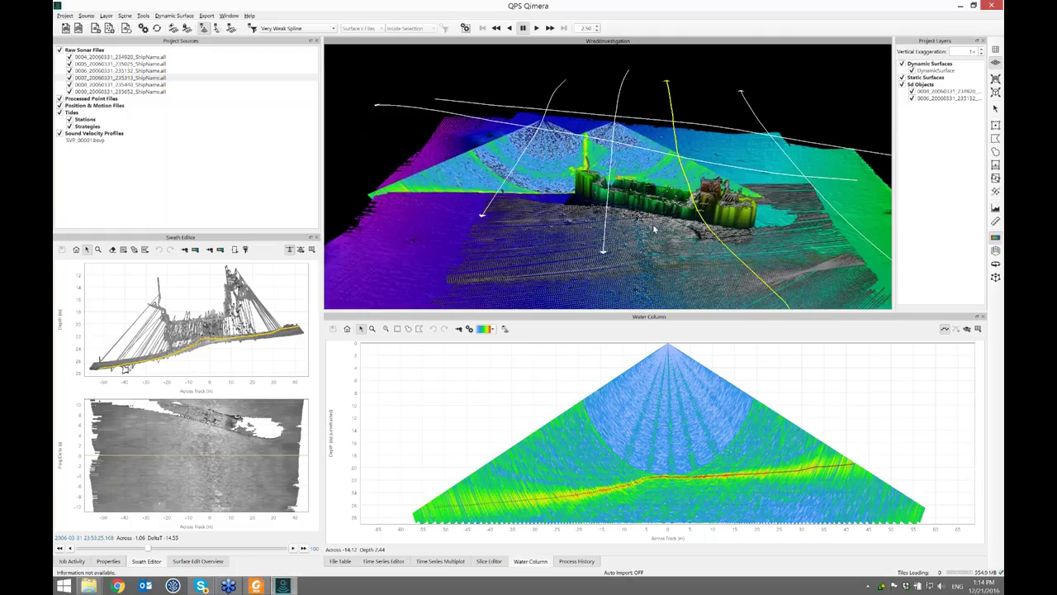
drag(157, 551, 213, 549)
key(Right)
key(Right)
key(Right)
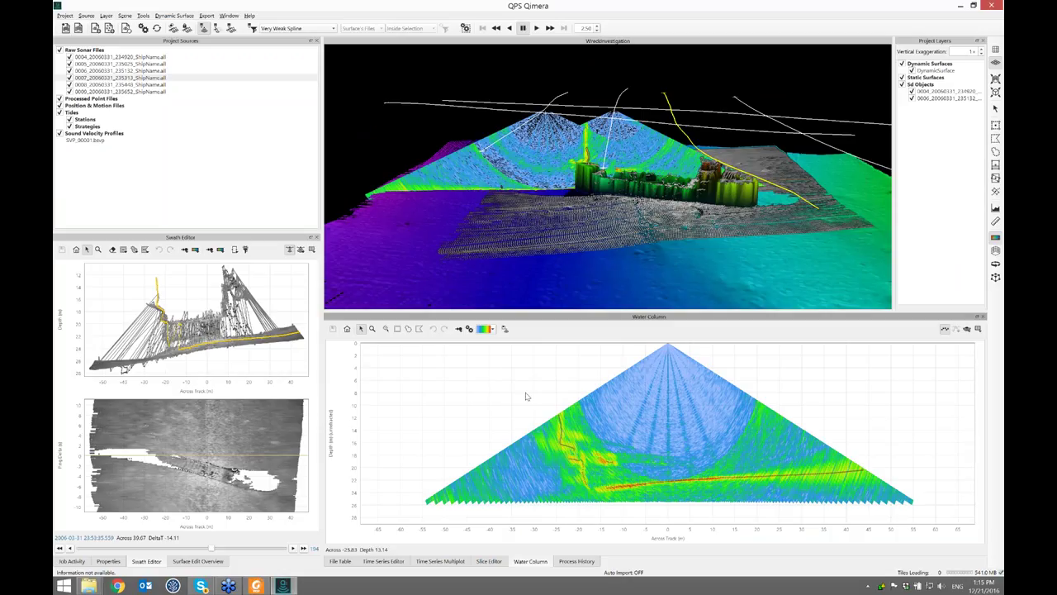
click(506, 329)
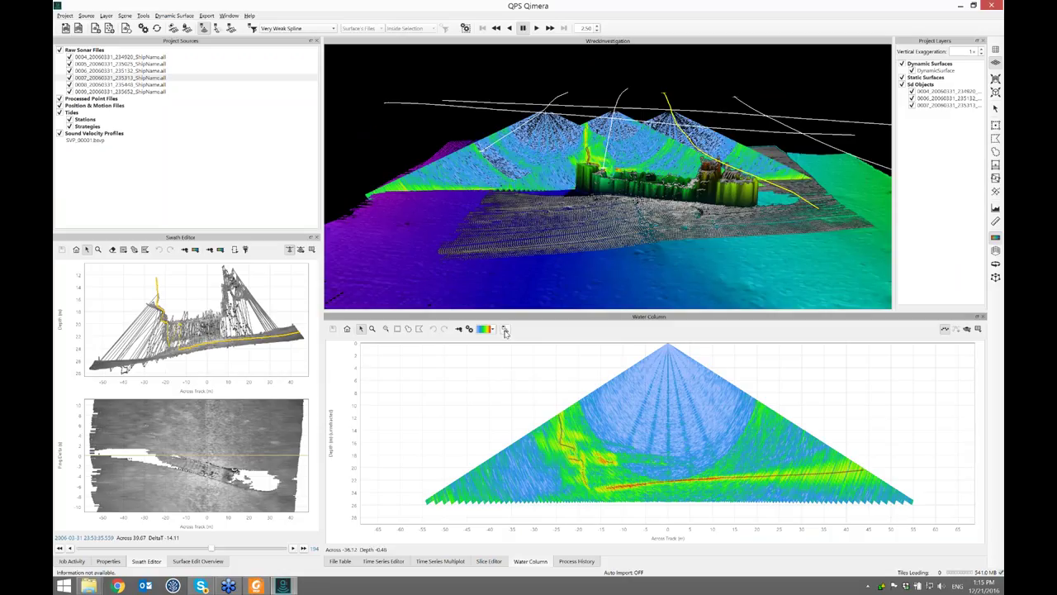
Step: Select line 0008_20060331_235448_ShipName.all, view the wreck along its length in the 3D scene, and hide all the saved fan snapshots
click(120, 84)
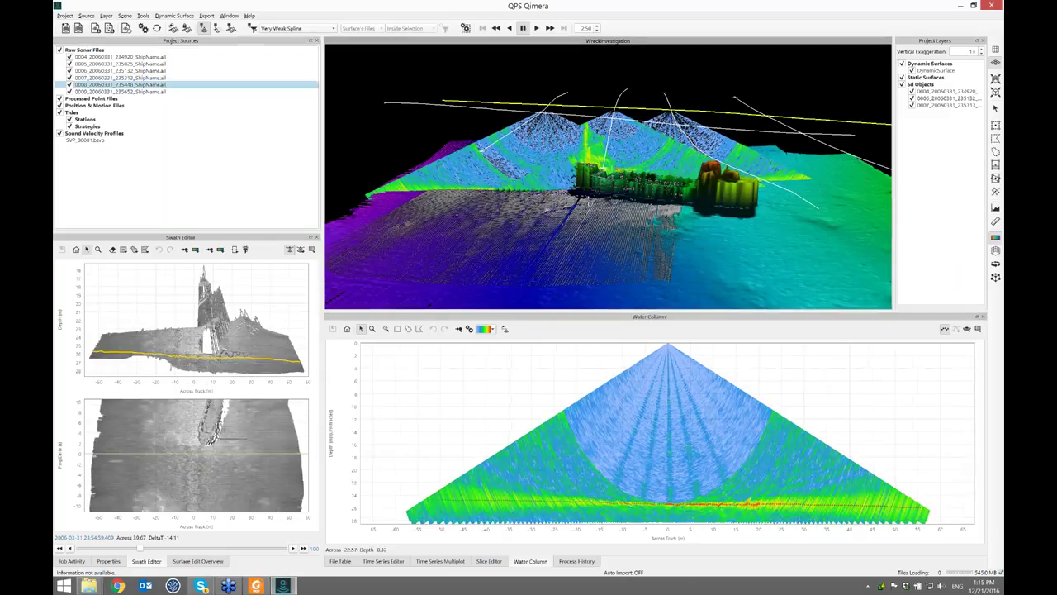
drag(618, 193, 560, 208)
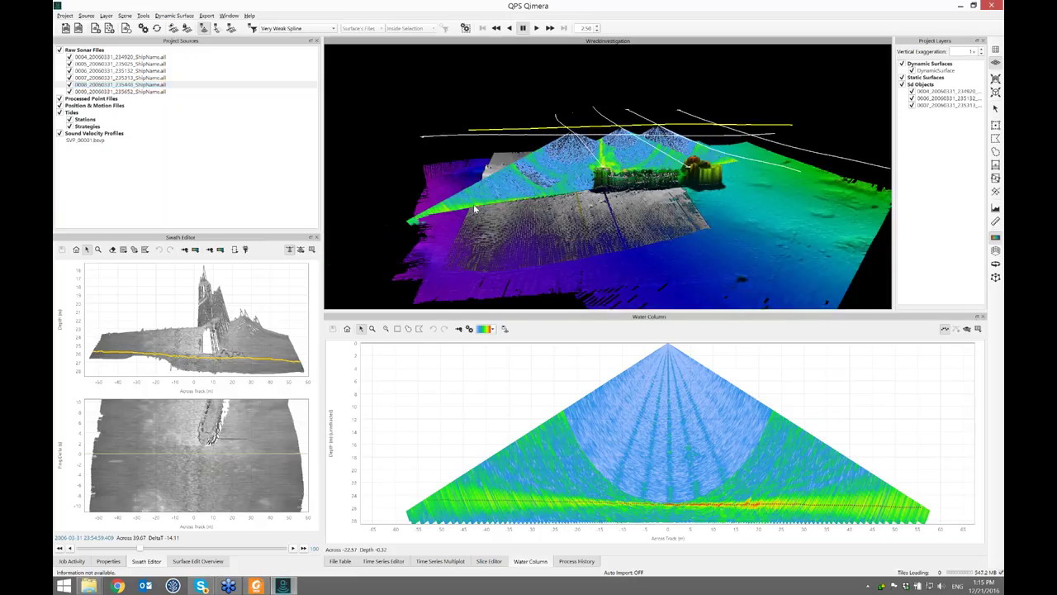
drag(480, 209, 649, 228)
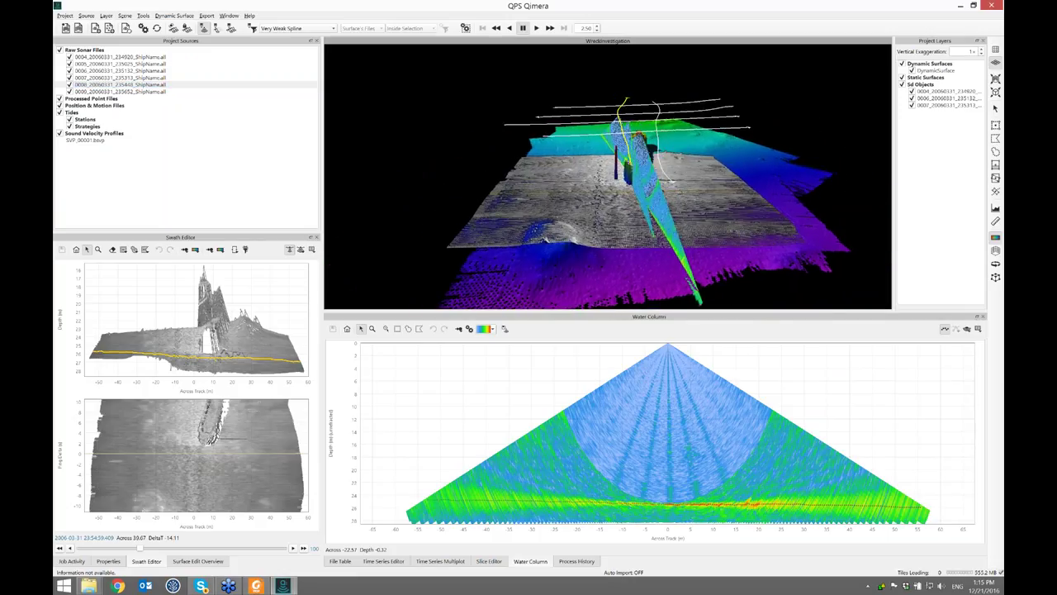
drag(505, 208, 510, 209)
scroll(608, 176, up, 3)
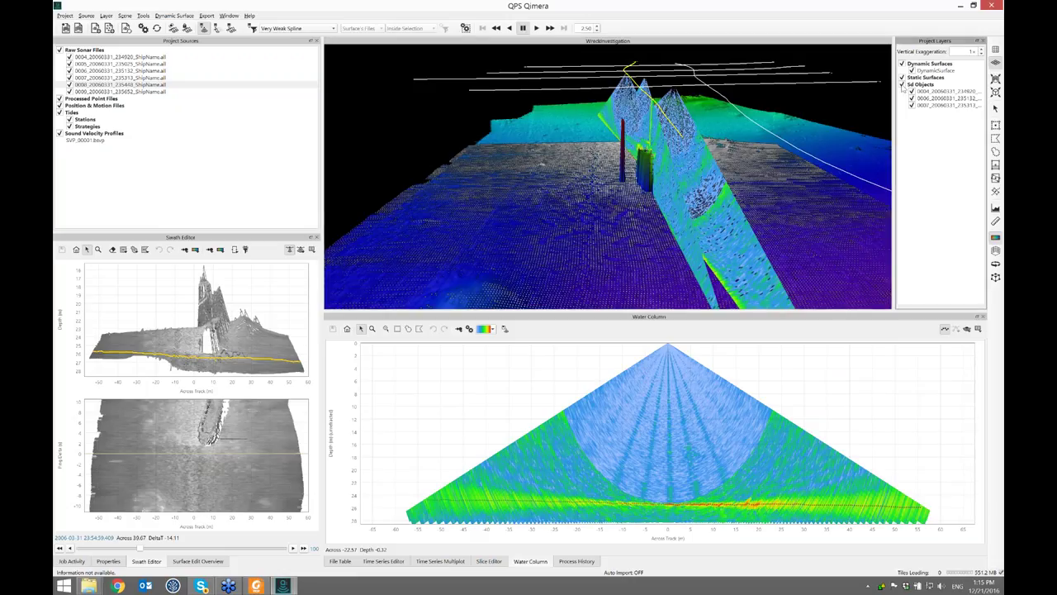
click(903, 84)
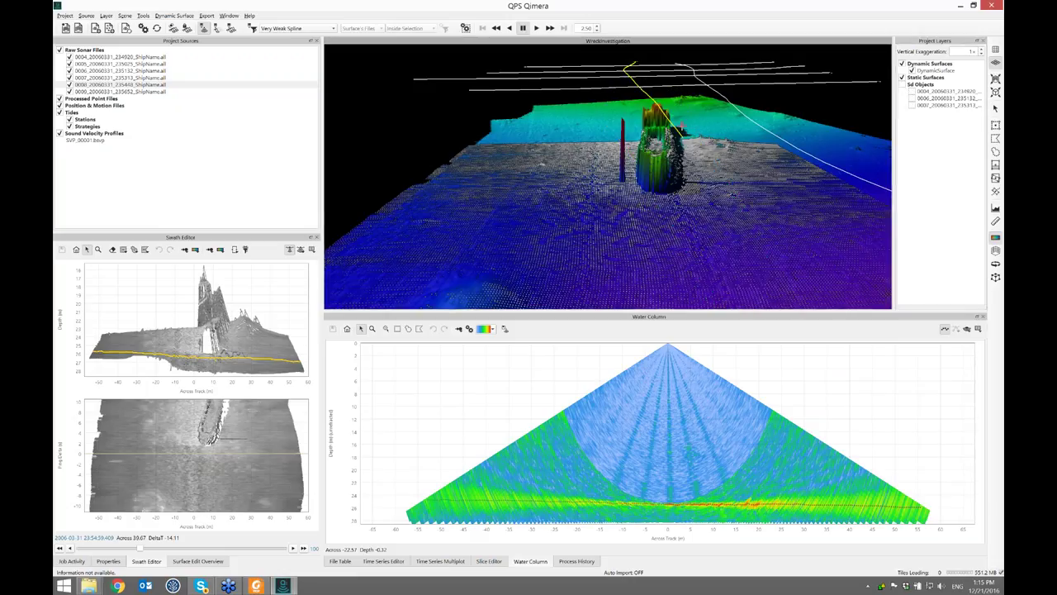
Step: Find the ping of line 0008 that shows the mast standing in the water column, and save a fan snapshot of it
click(204, 471)
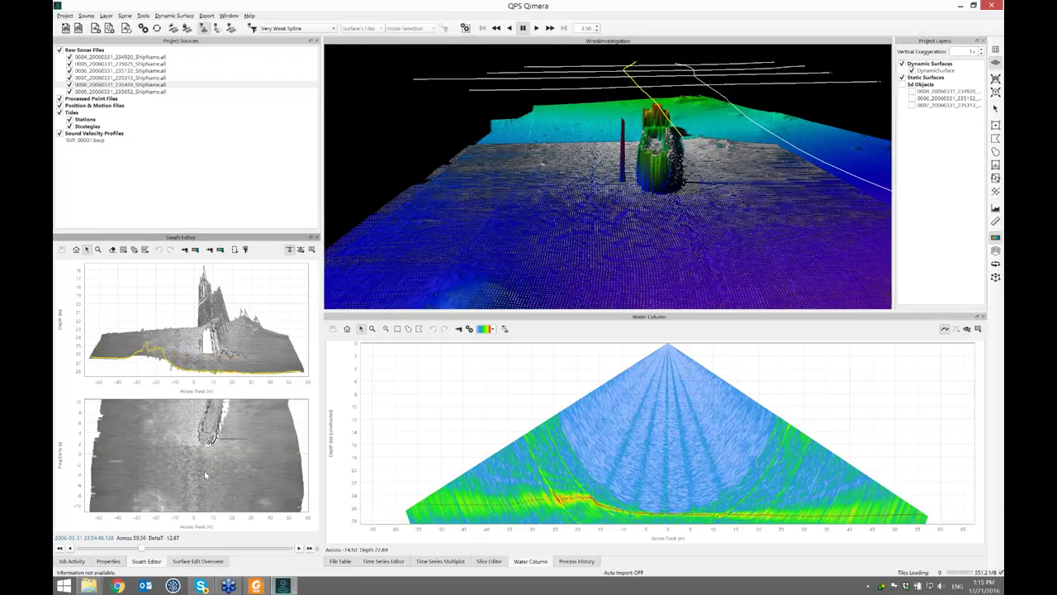
click(210, 450)
click(213, 439)
click(257, 439)
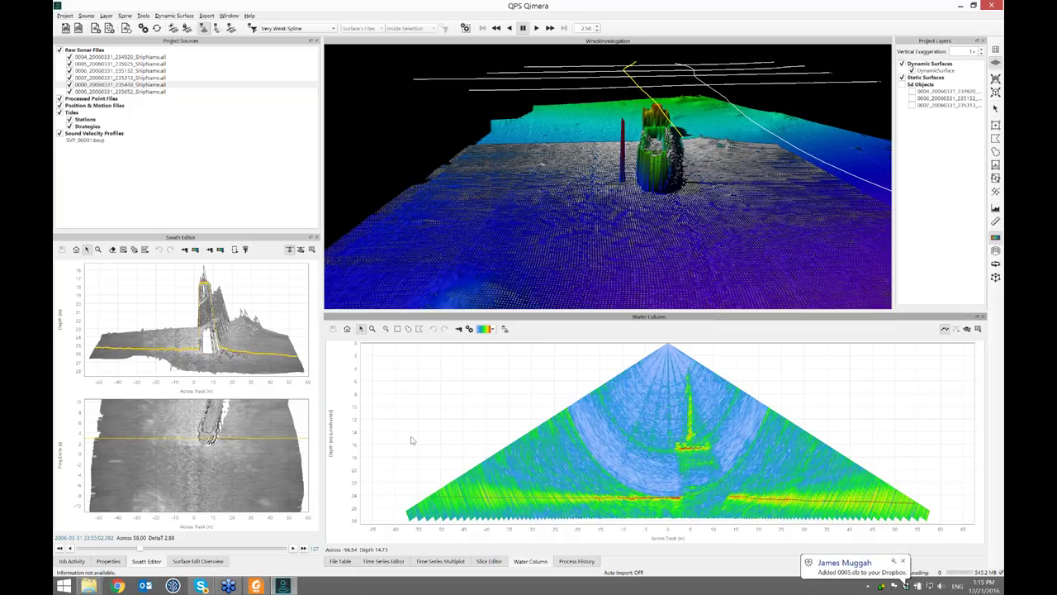
click(504, 329)
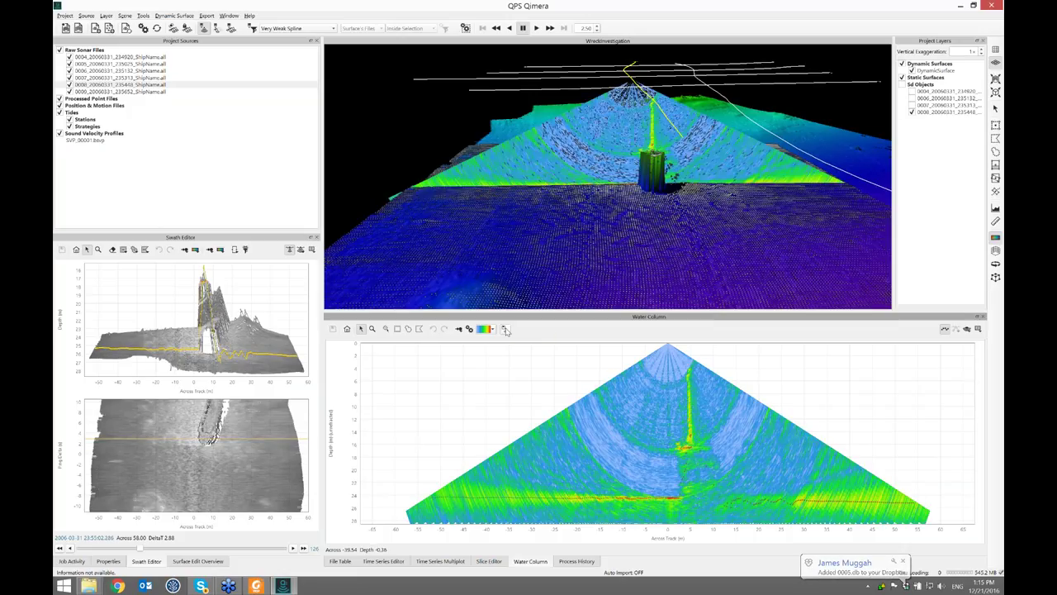
Step: Select line 0009_20060331_235652_ShipName.all, find the ping with the mast in its water column, and save a fan snapshot of it
click(139, 91)
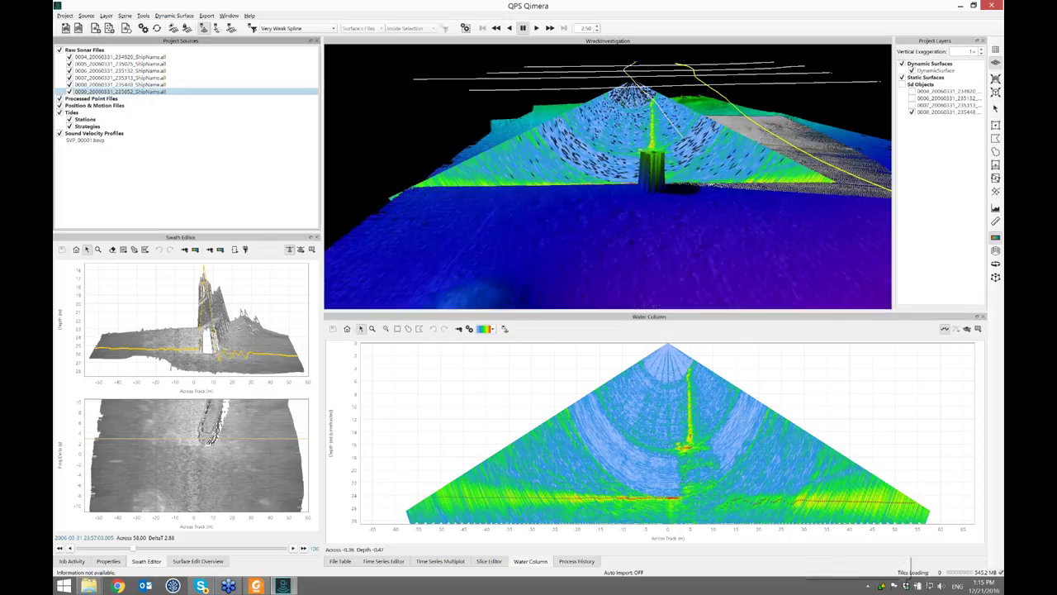
drag(756, 210, 718, 173)
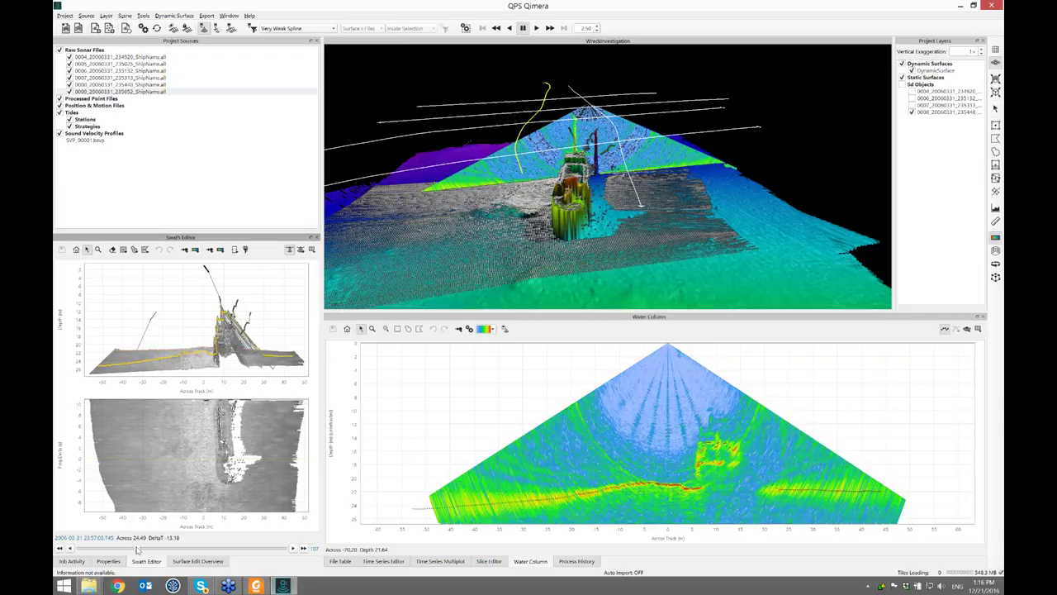
drag(138, 549, 157, 548)
drag(177, 551, 187, 551)
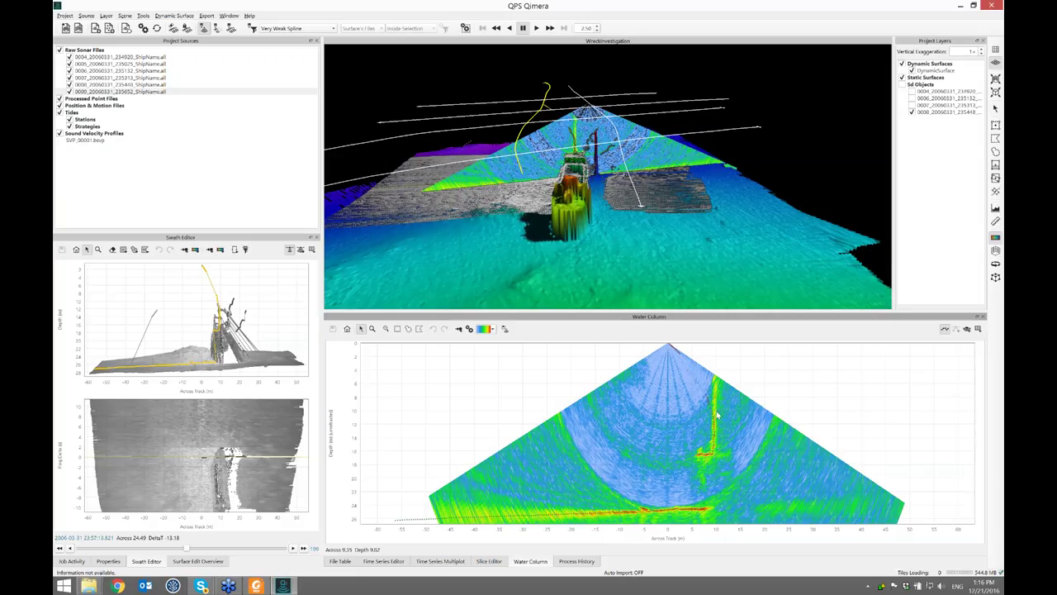
click(505, 329)
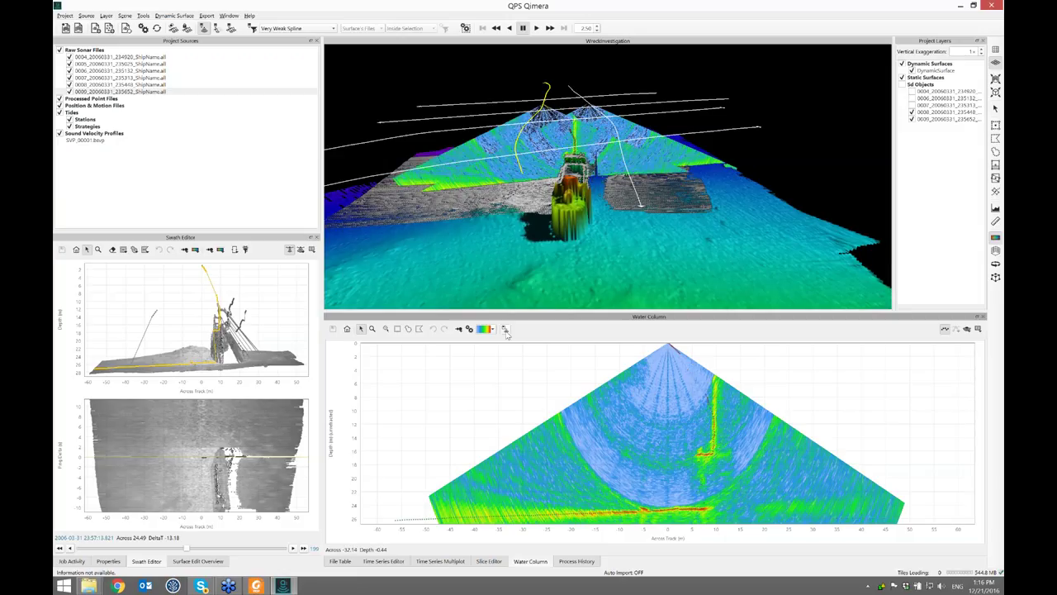
Step: Show all the saved fan snapshots together and examine how they cross at the wreck's mast in the 3D scene
click(907, 111)
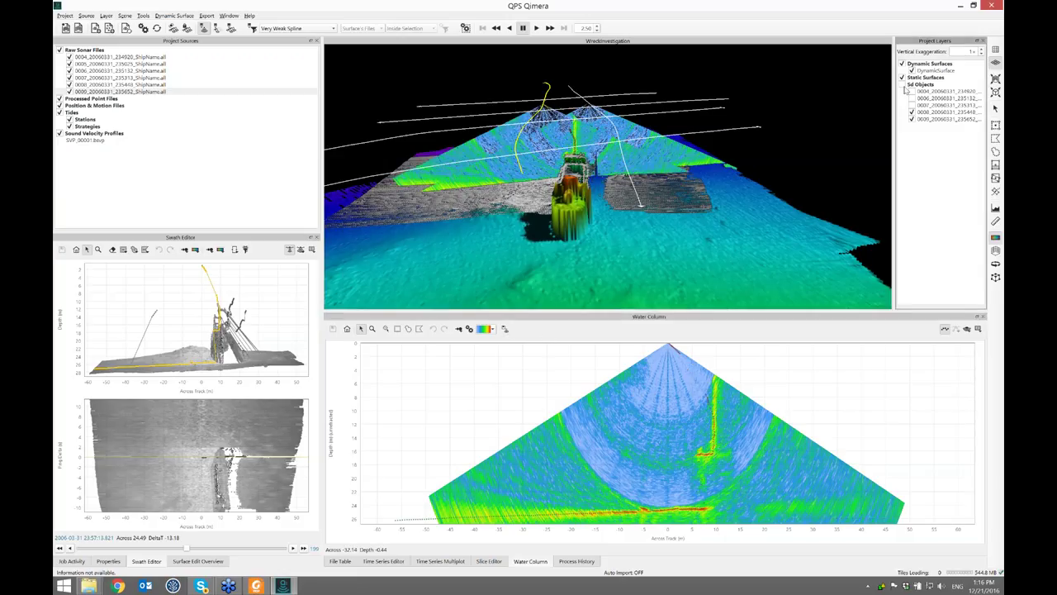
click(903, 85)
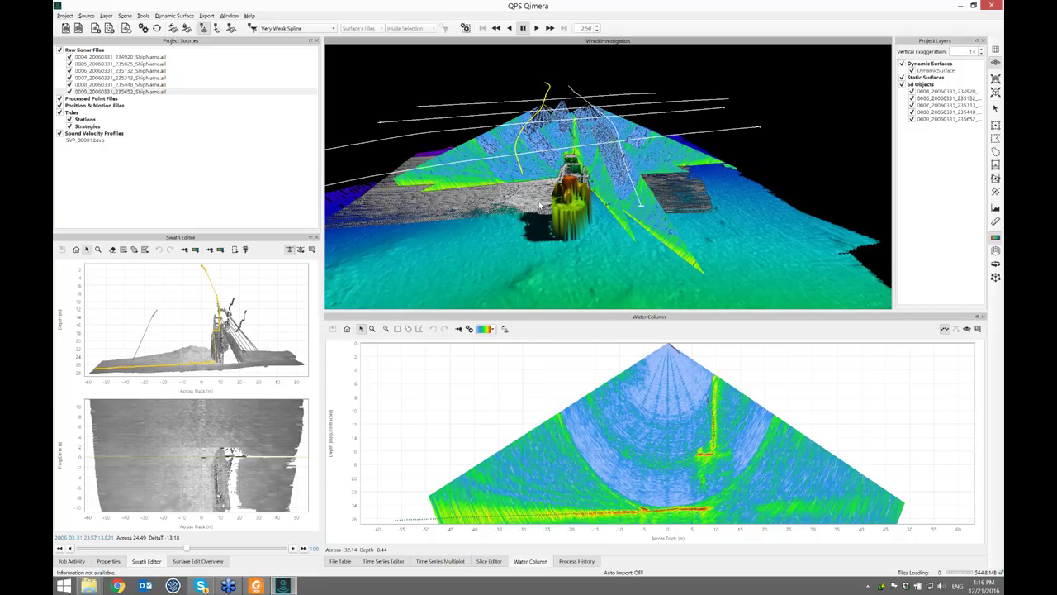
drag(543, 205, 546, 204)
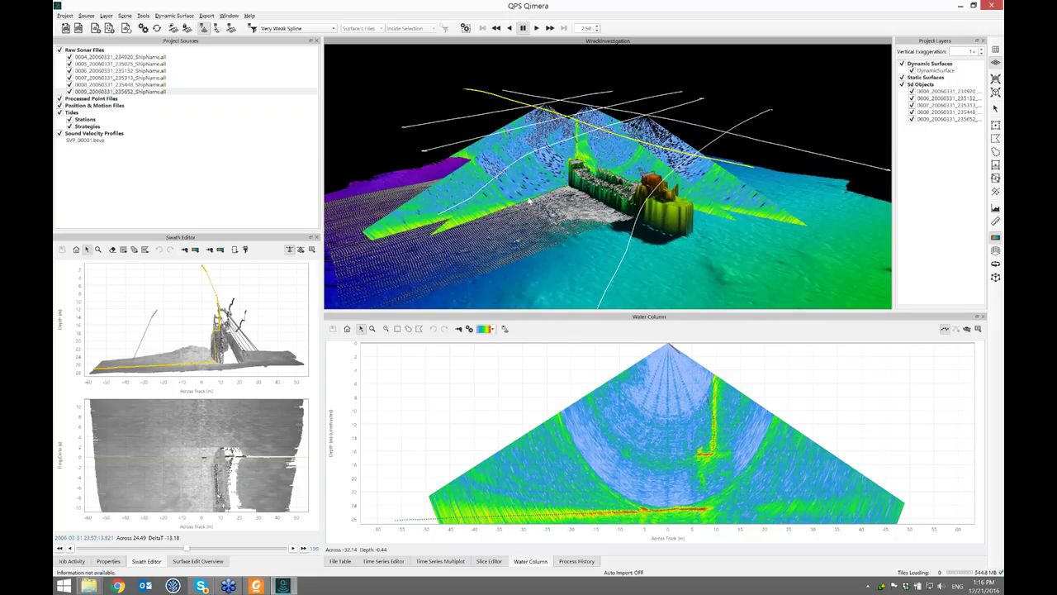
scroll(541, 246, up, 2)
Step: Hide every fan snapshot except line 0008's, and examine the mast in it against the wreck's surface
click(920, 85)
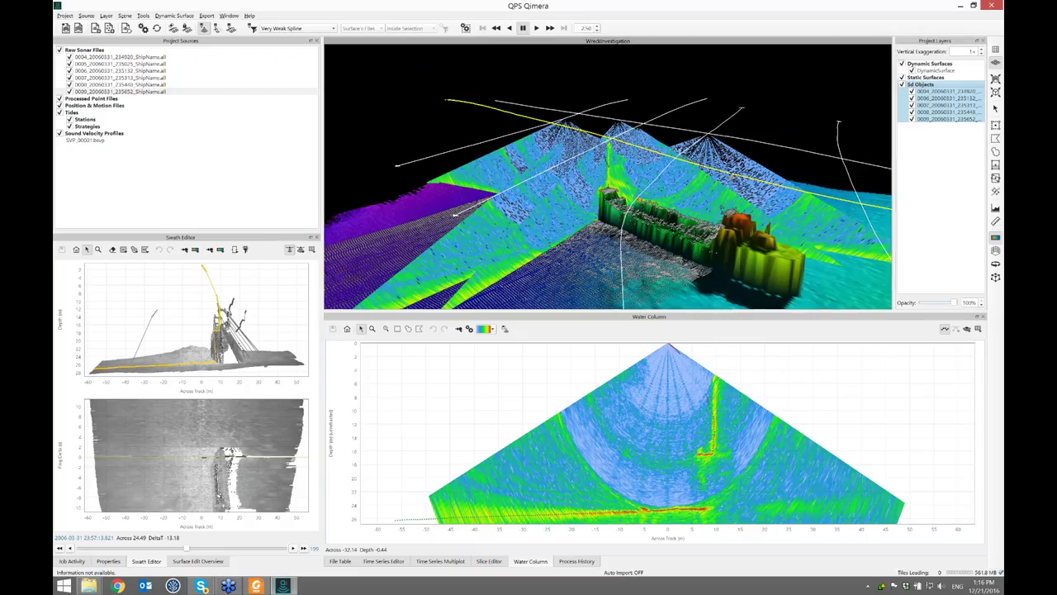
key(Down)
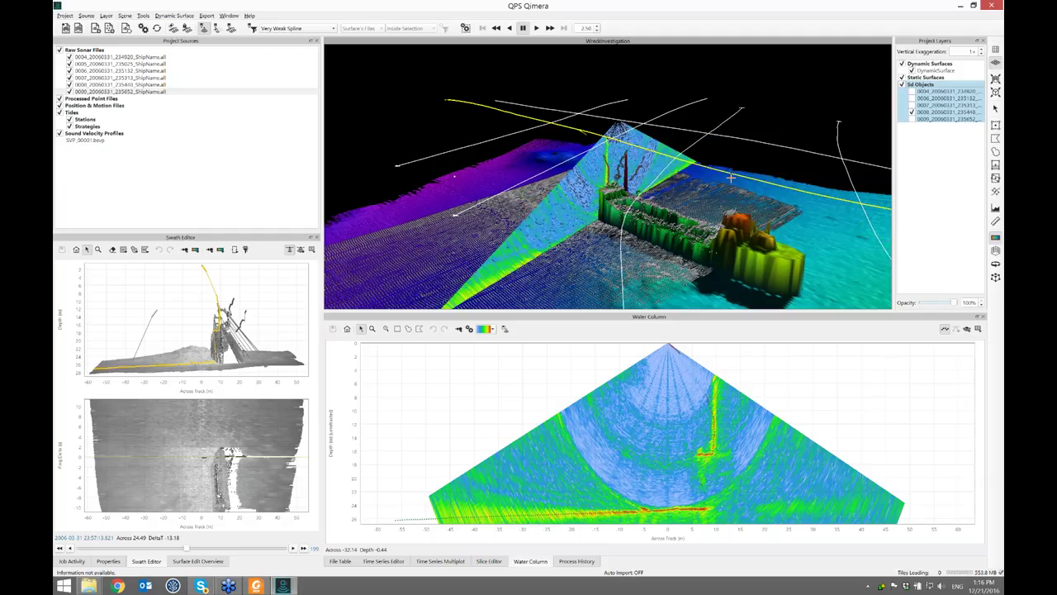
click(580, 220)
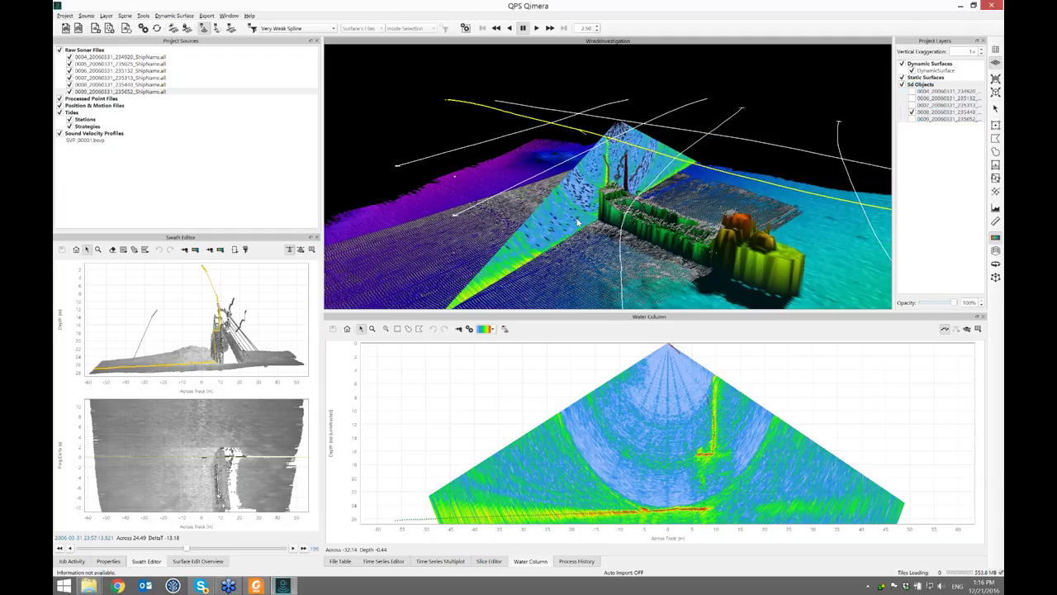
drag(578, 222, 756, 228)
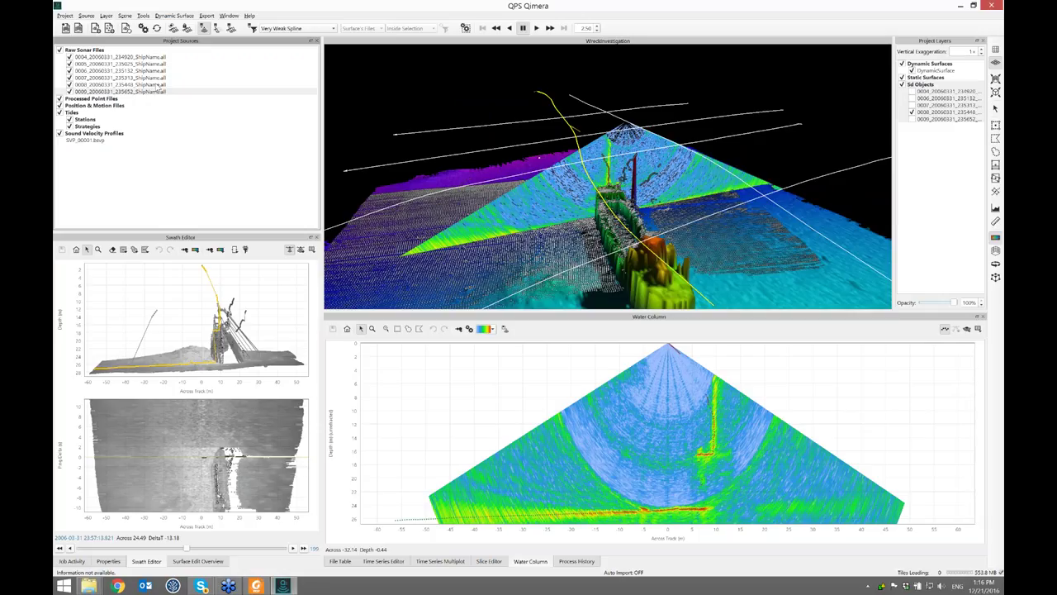
Step: Select line 0008_20060331_235448_ShipName.all, hide all fan snapshots, and bring up the ping that shows the mast in the water column
click(167, 85)
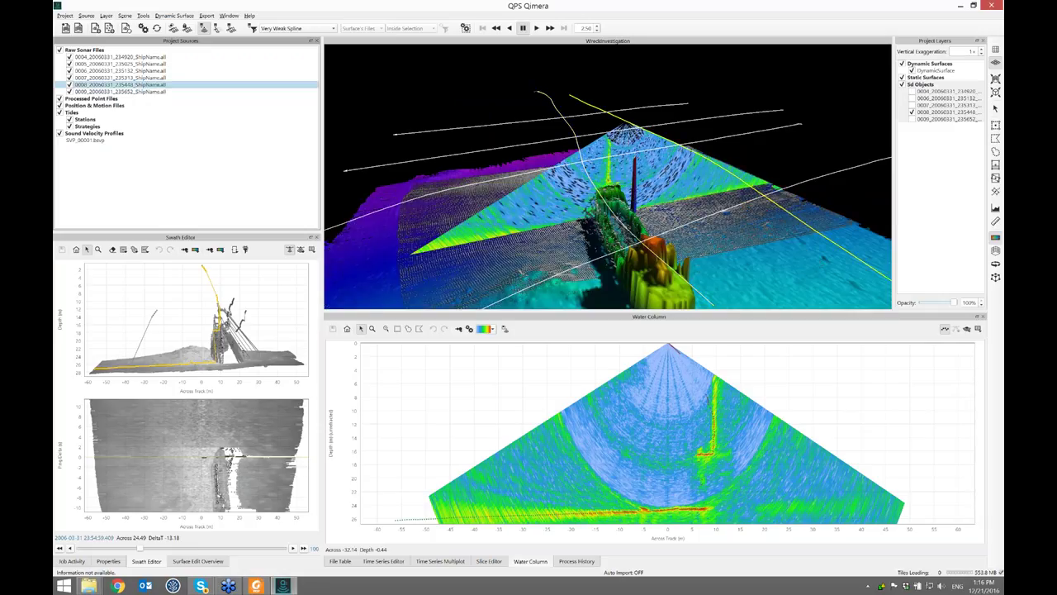
click(904, 87)
click(903, 84)
click(143, 549)
drag(145, 548, 157, 549)
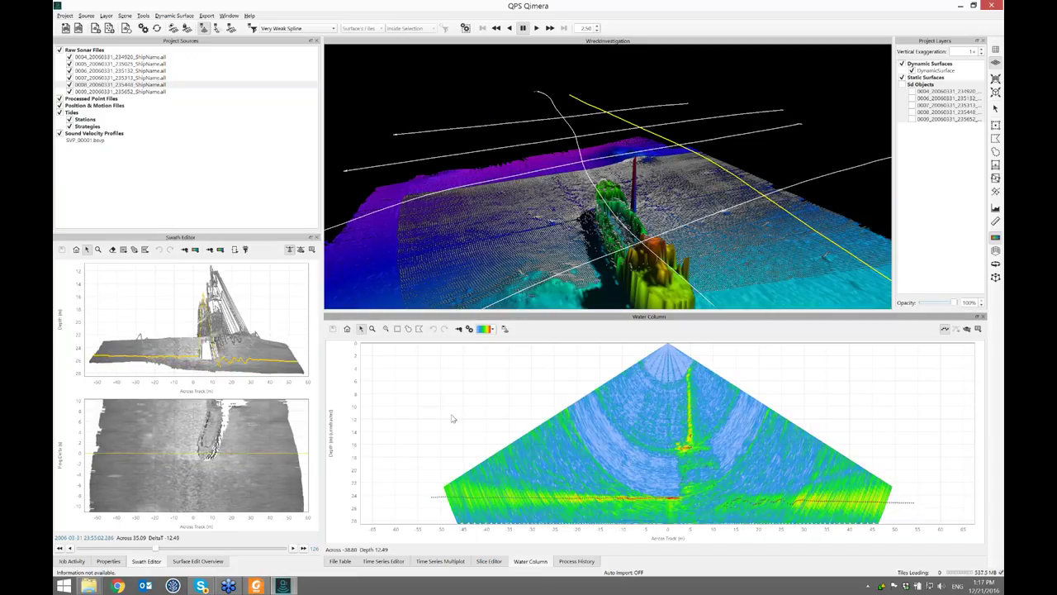
Step: Activate the tool for adding sounding picks in the water column, and enable setting user picks as features
click(385, 328)
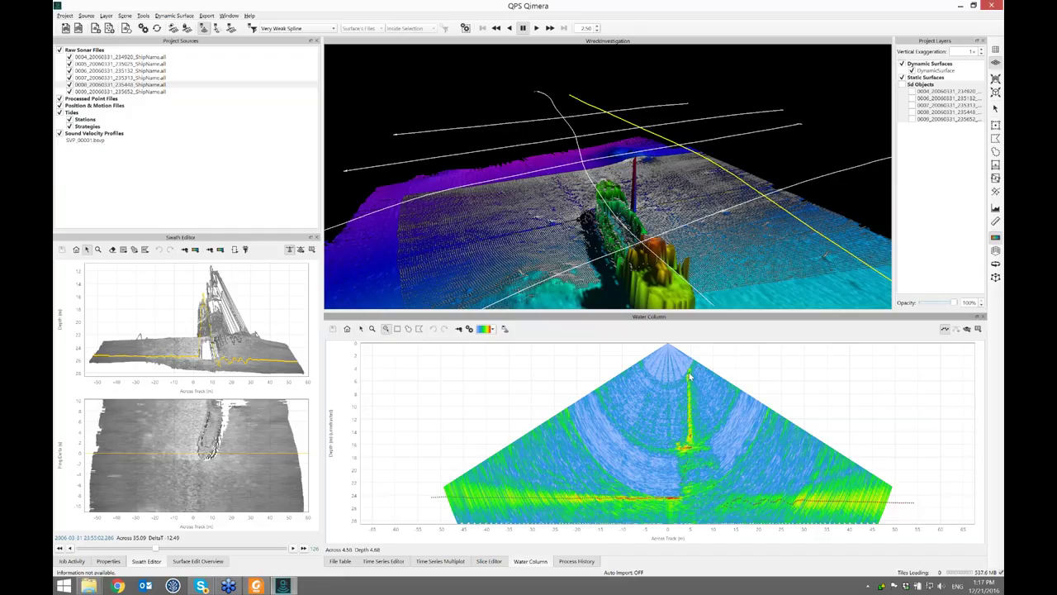
click(978, 329)
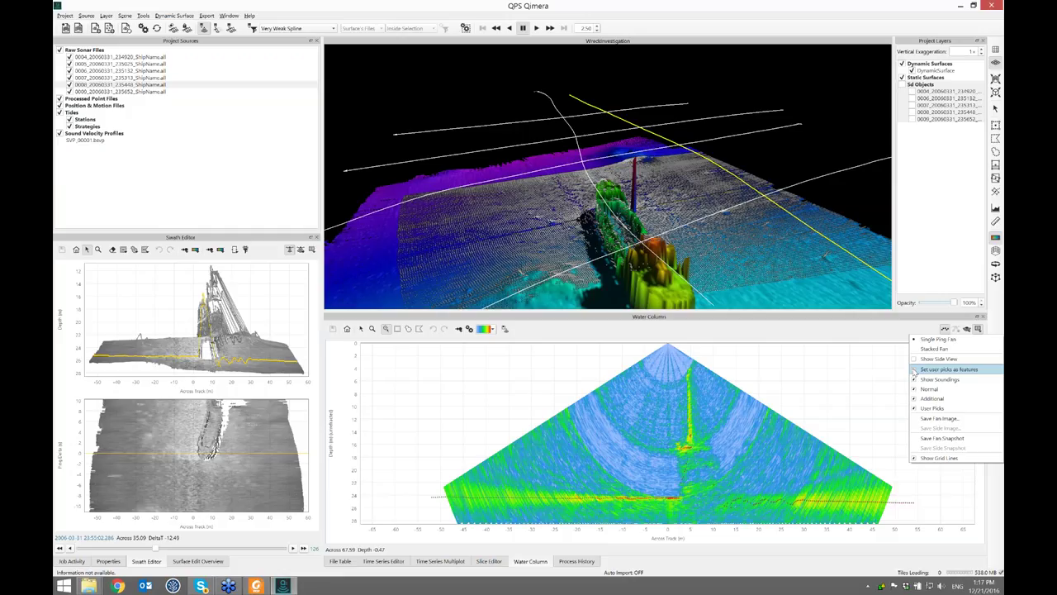
click(915, 372)
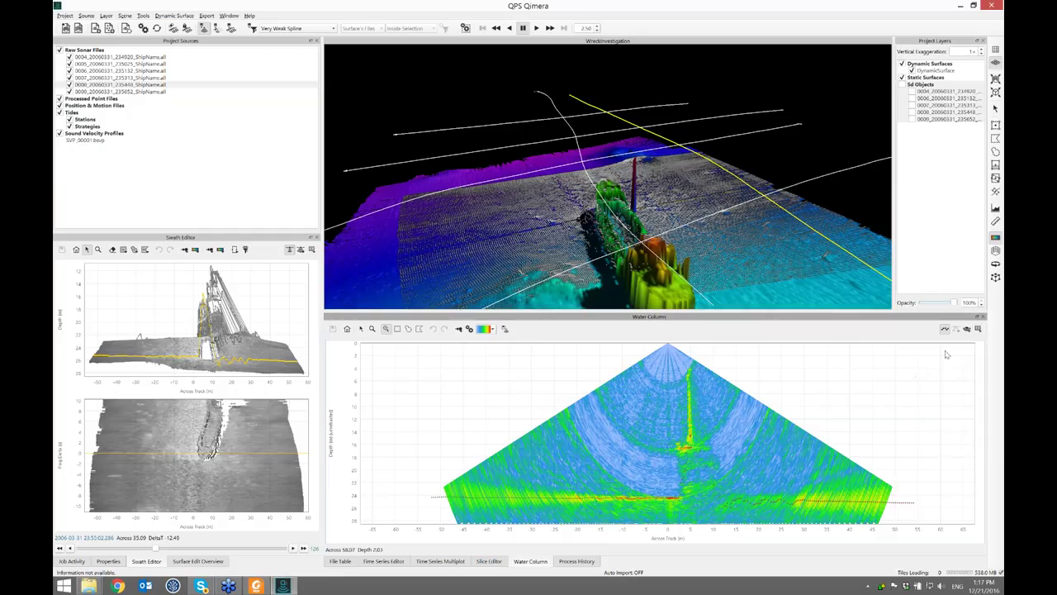
click(978, 328)
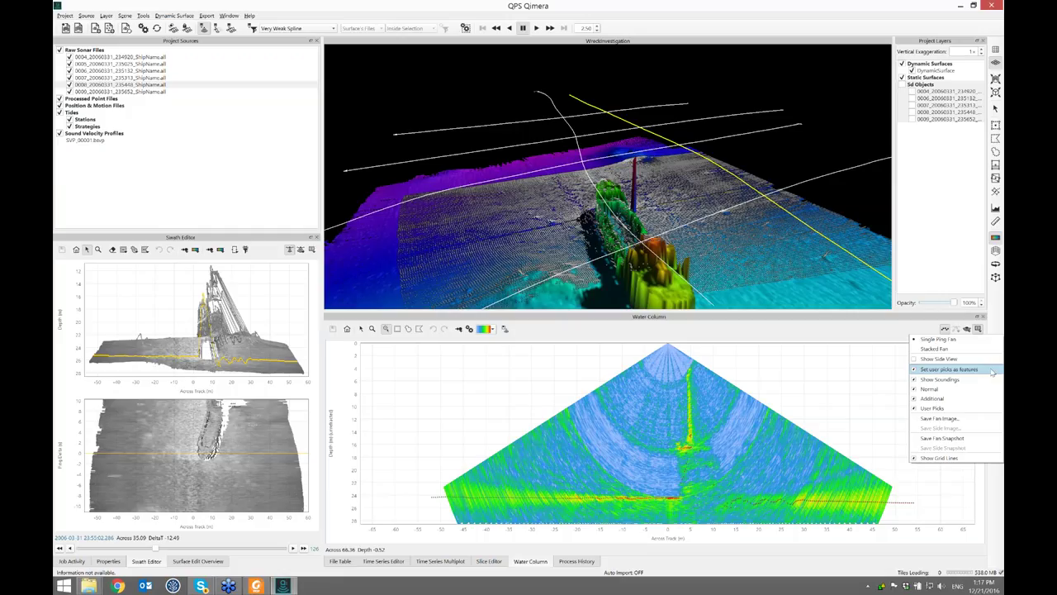
click(864, 332)
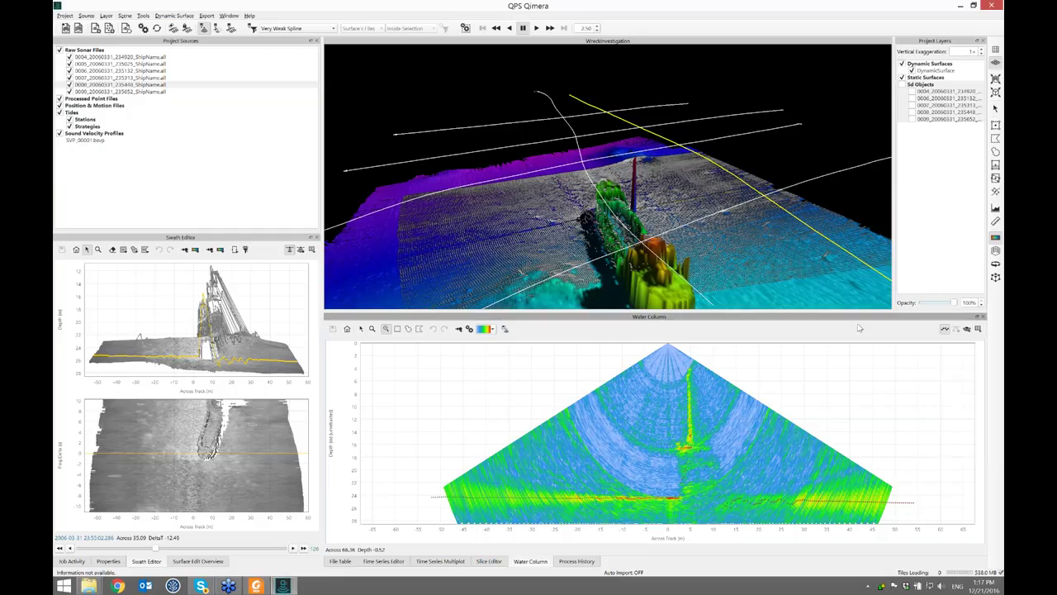
Step: Add a feature sounding at the mast's top at about 4 m depth, save it, and display the water column soundings as larger coloured points
click(689, 369)
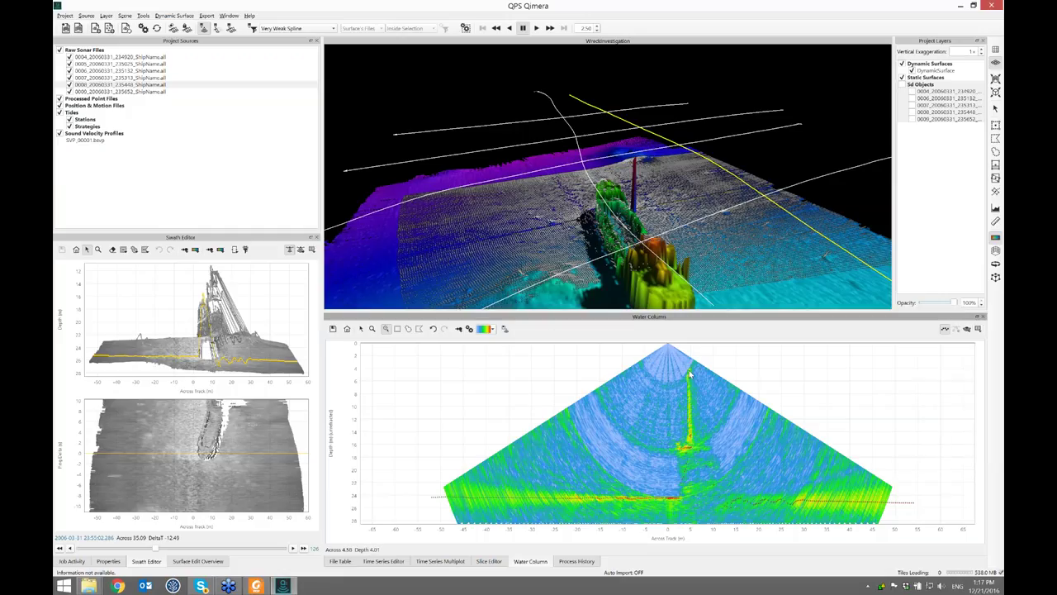
click(460, 328)
click(483, 367)
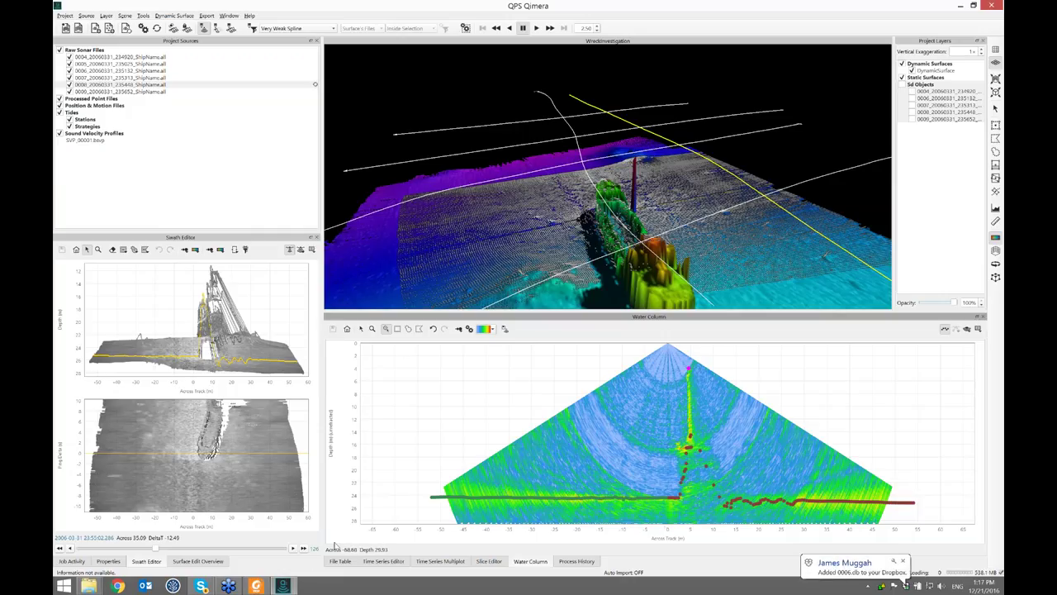
Step: Check the QimeraLive project's automatically updated dynamic surface, and return to the WreckInvestigation project
mouse_move(287, 586)
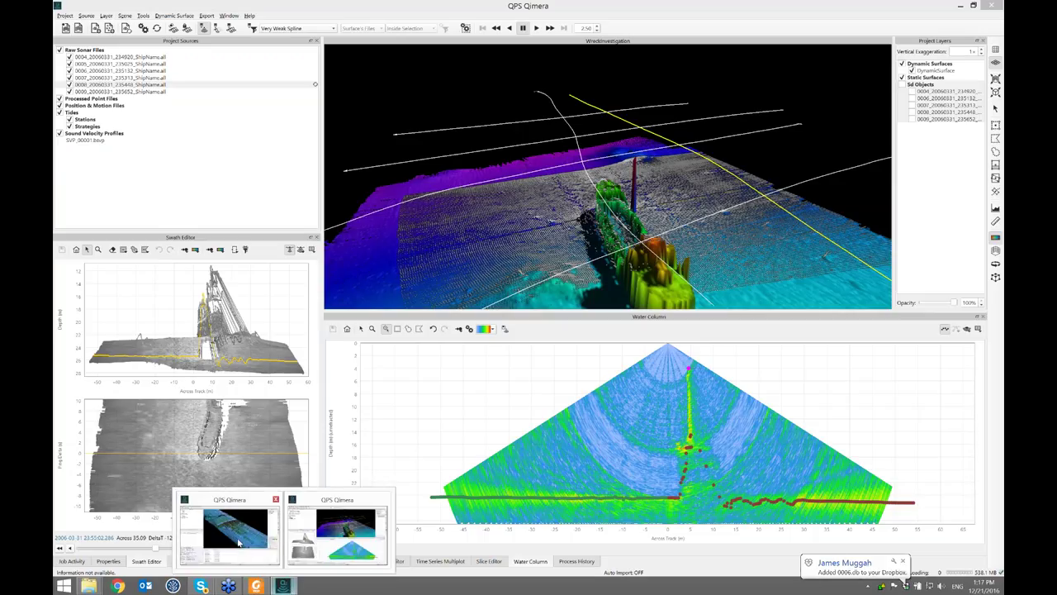
click(238, 543)
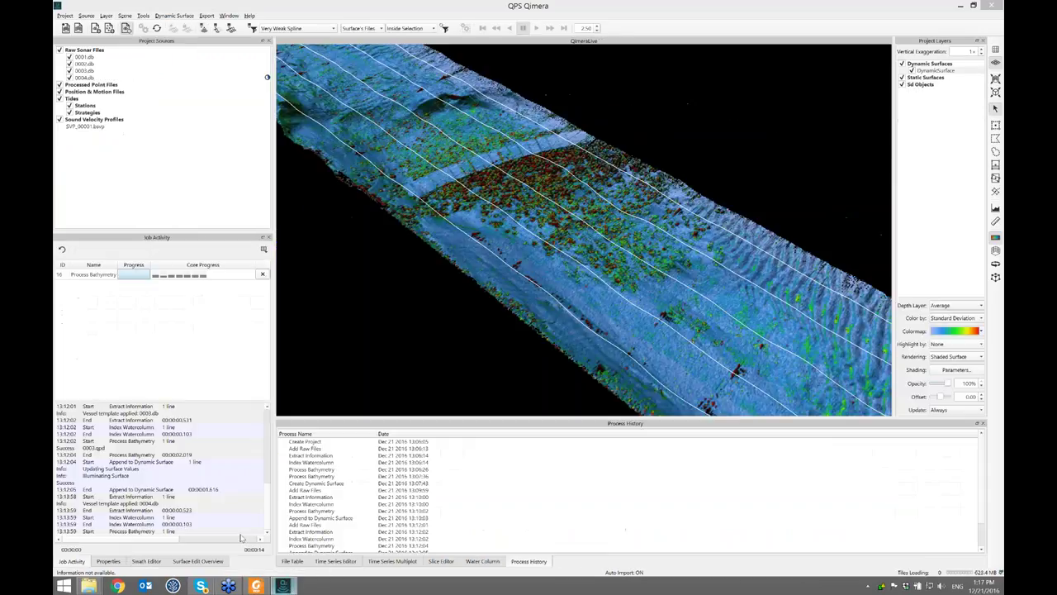
scroll(546, 175, down, 2)
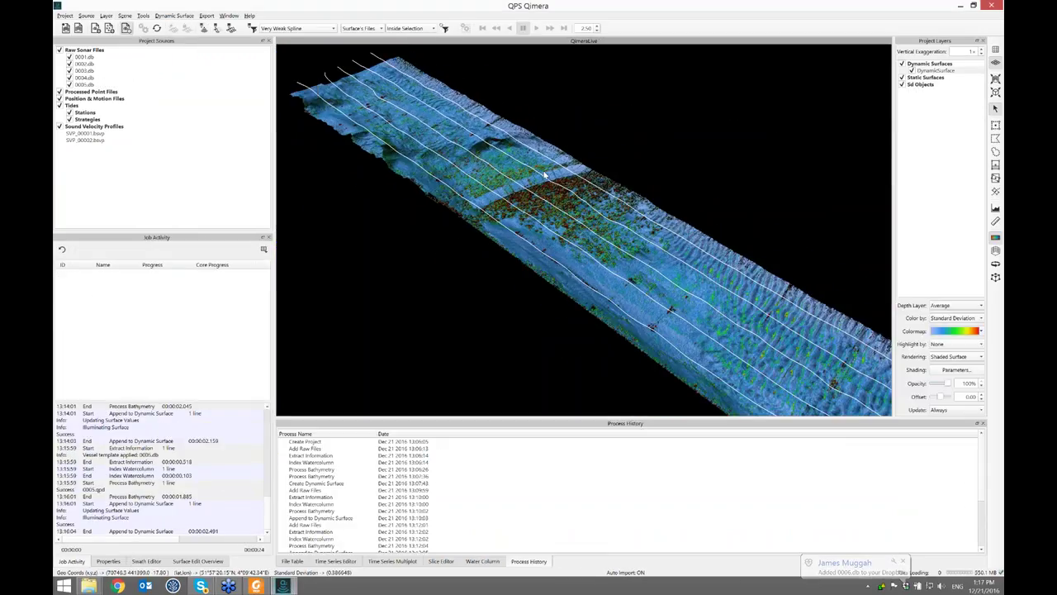
double_click(671, 296)
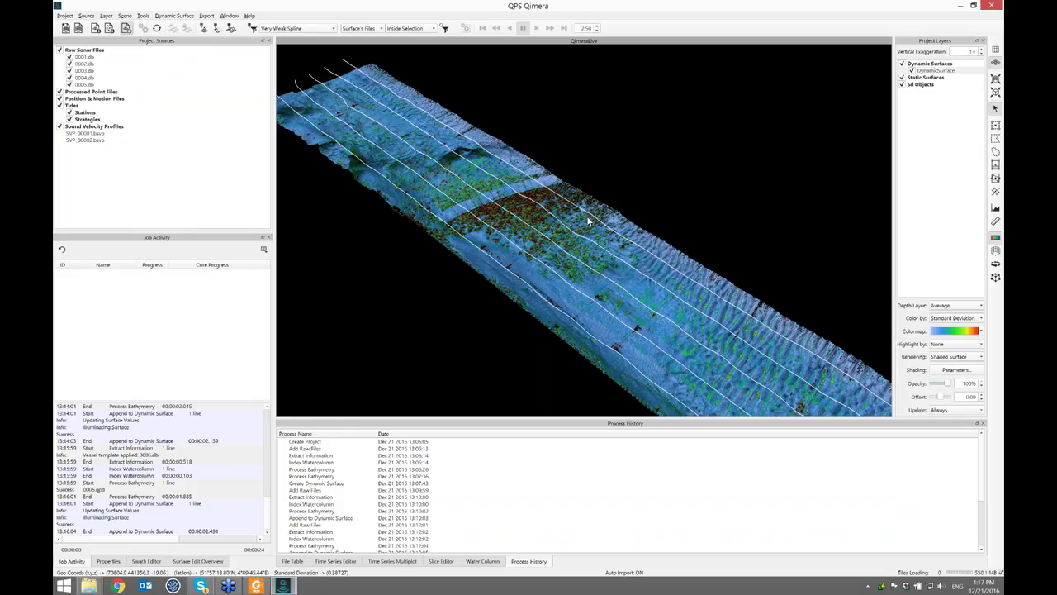
click(960, 6)
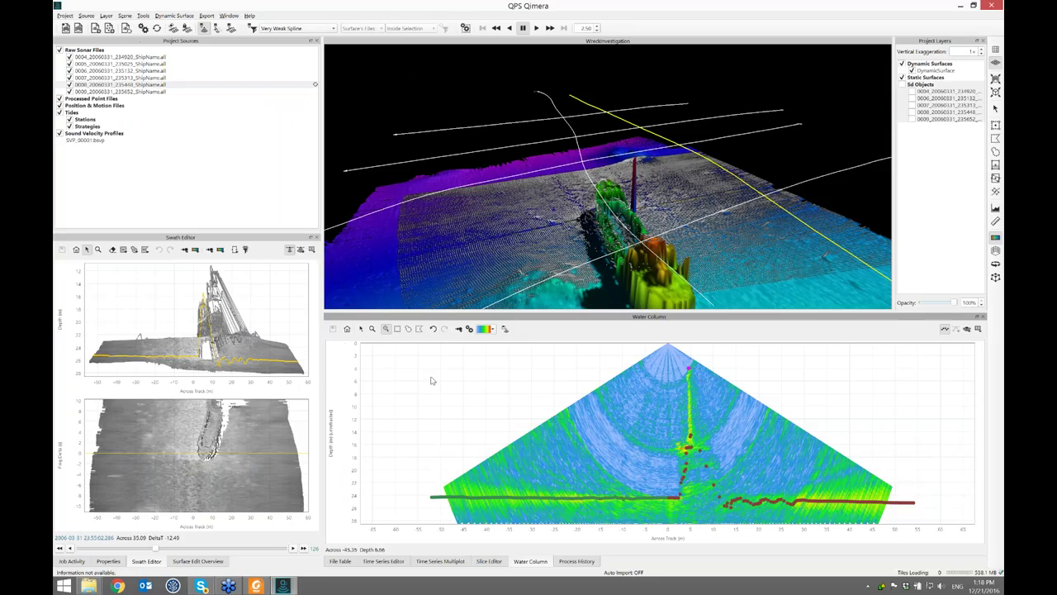
Step: Switch the water column view of line 0008 to the Stacked Fan display
click(186, 83)
click(978, 329)
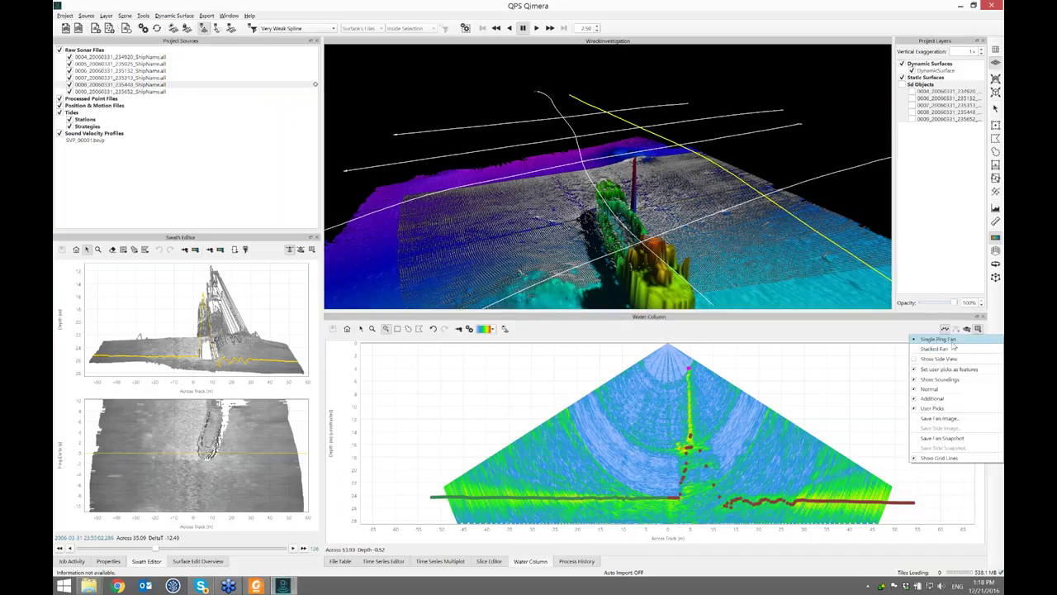
click(940, 349)
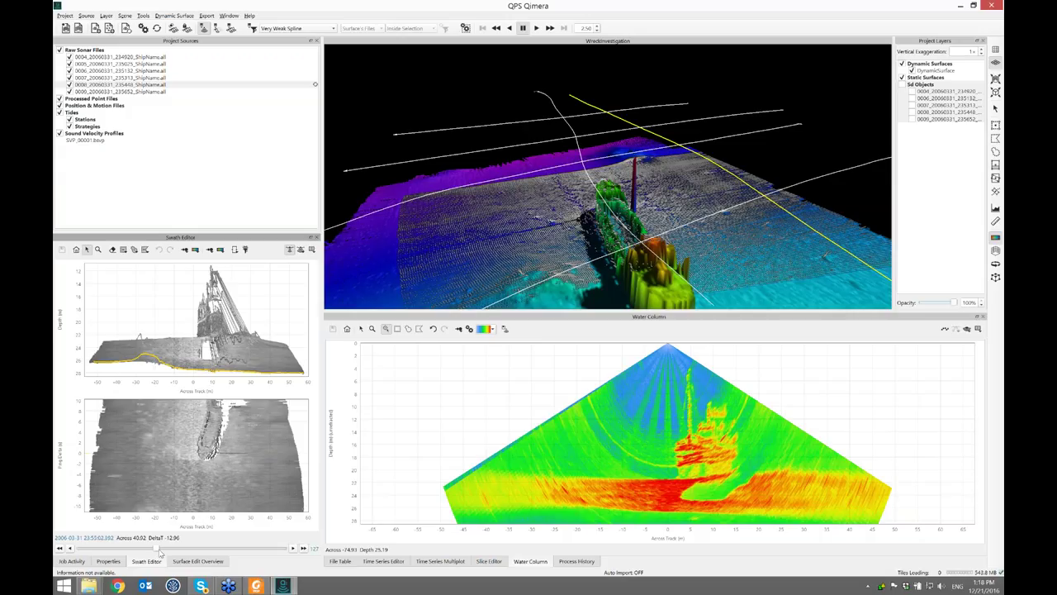
Step: Move line 0008's ping position to the middle of the wreck, and refresh the stacked fan and its 3D scene snapshot
drag(161, 550, 192, 550)
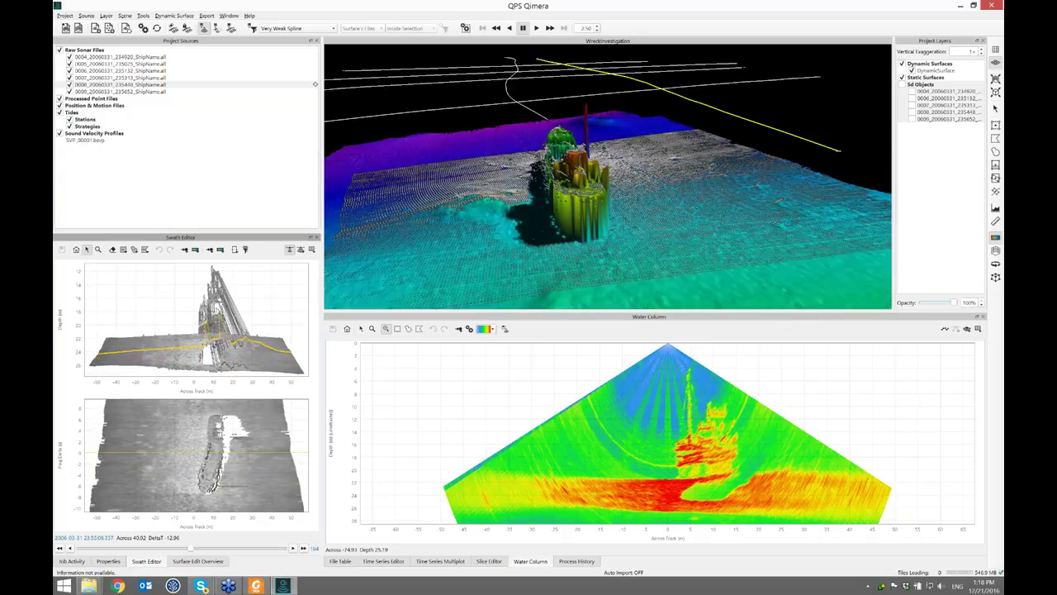
click(505, 328)
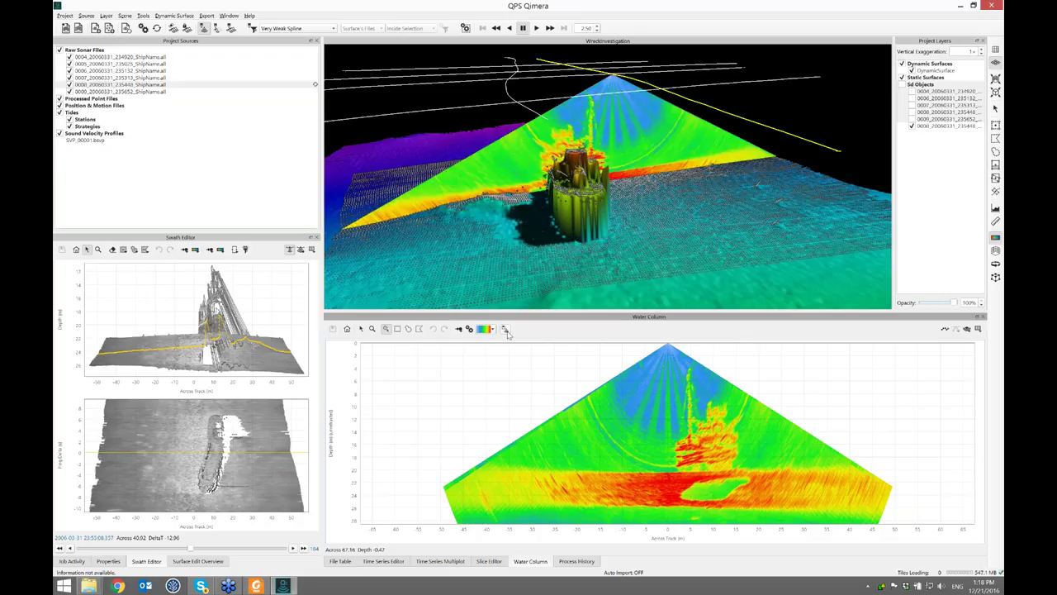
Step: Save the stacked fan image as a PNG named fan_view in the WreckInvestigation Export folder
click(978, 329)
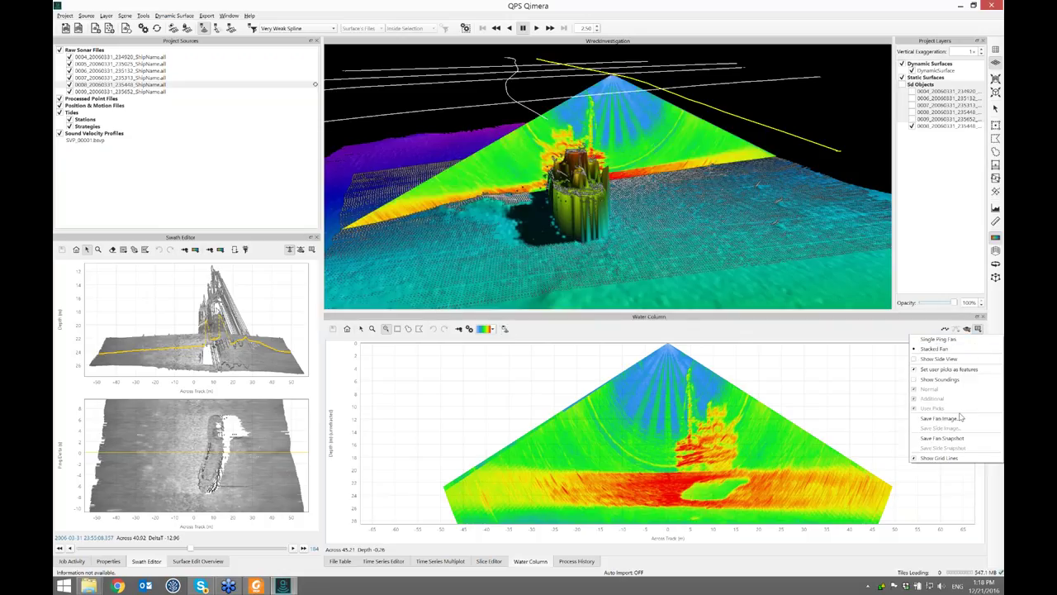
click(958, 419)
text(fan_view)
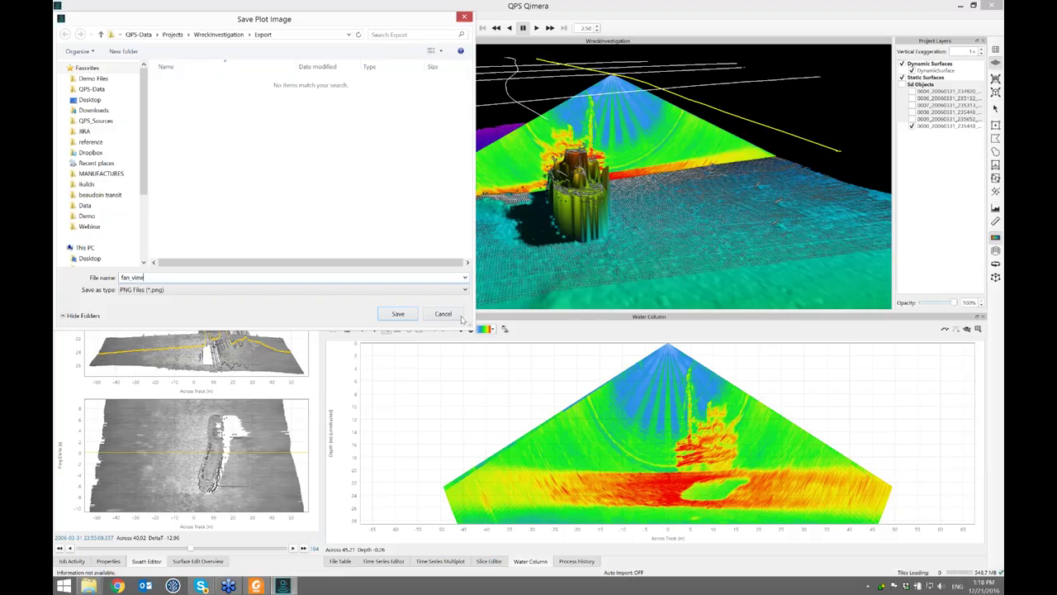
click(399, 314)
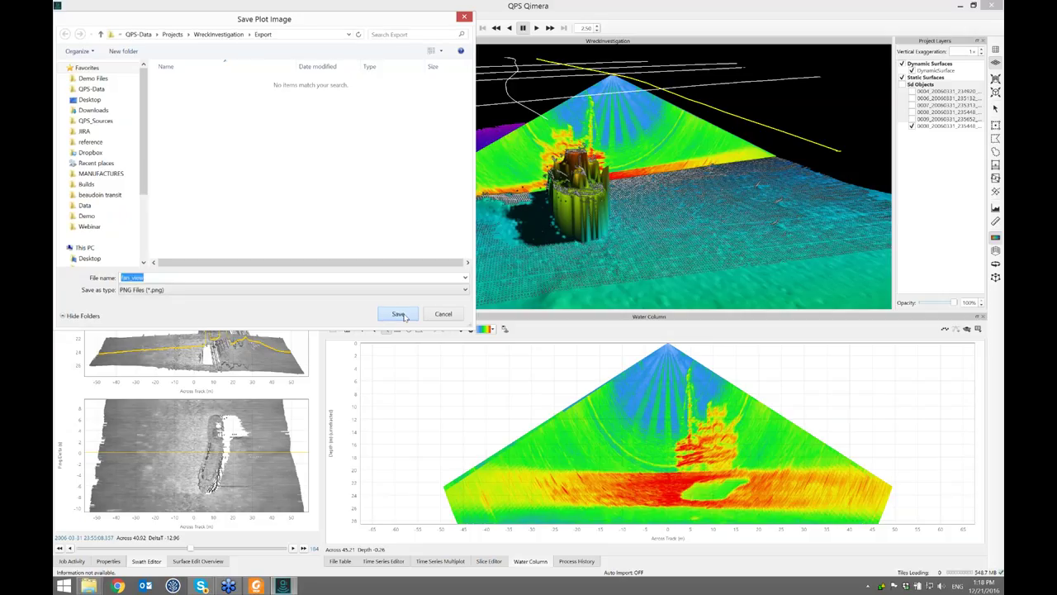
Step: Show the side view next to the stacked fan in the water column display
click(978, 328)
click(891, 326)
click(977, 330)
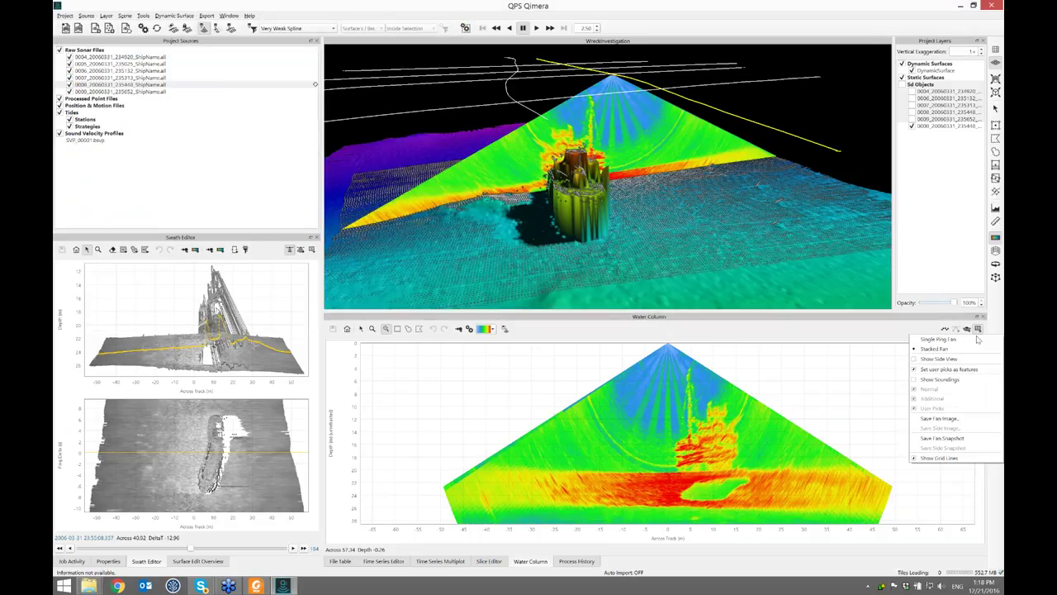
click(939, 361)
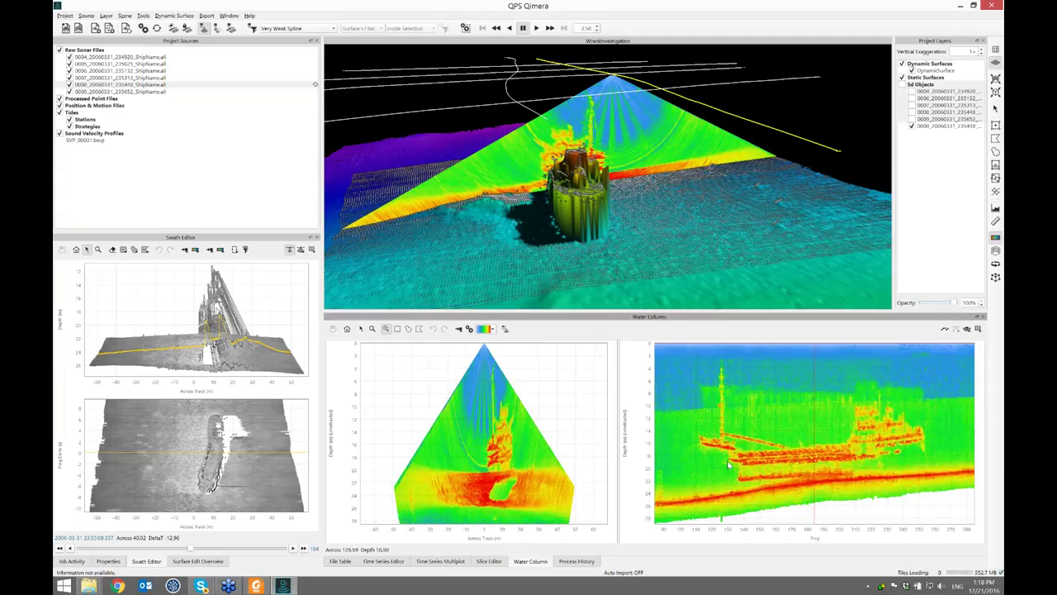
Step: Enable sidelobe suppression in the water column filter settings and lower its dB threshold slightly
click(470, 330)
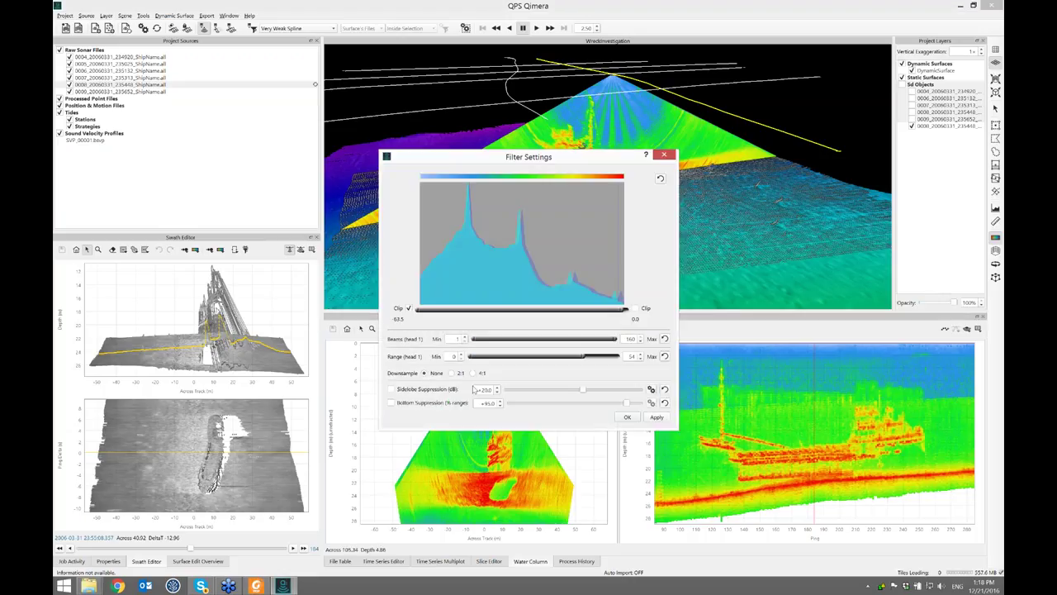
click(390, 389)
drag(584, 389, 574, 389)
click(627, 417)
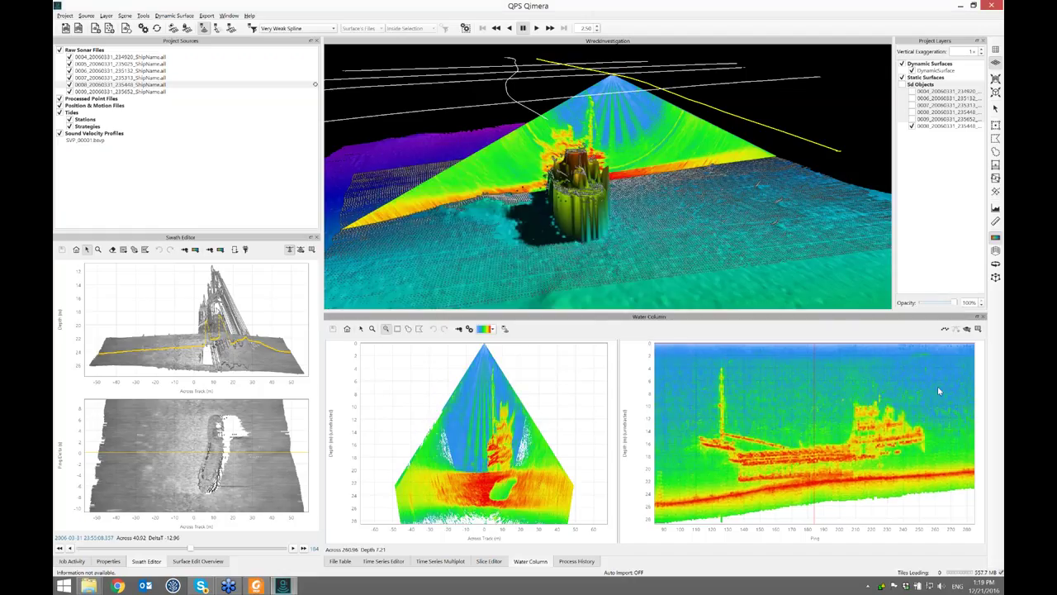
Step: Save the side view as a snapshot in the 3D scene, and export its image as a PNG named side_view
click(977, 329)
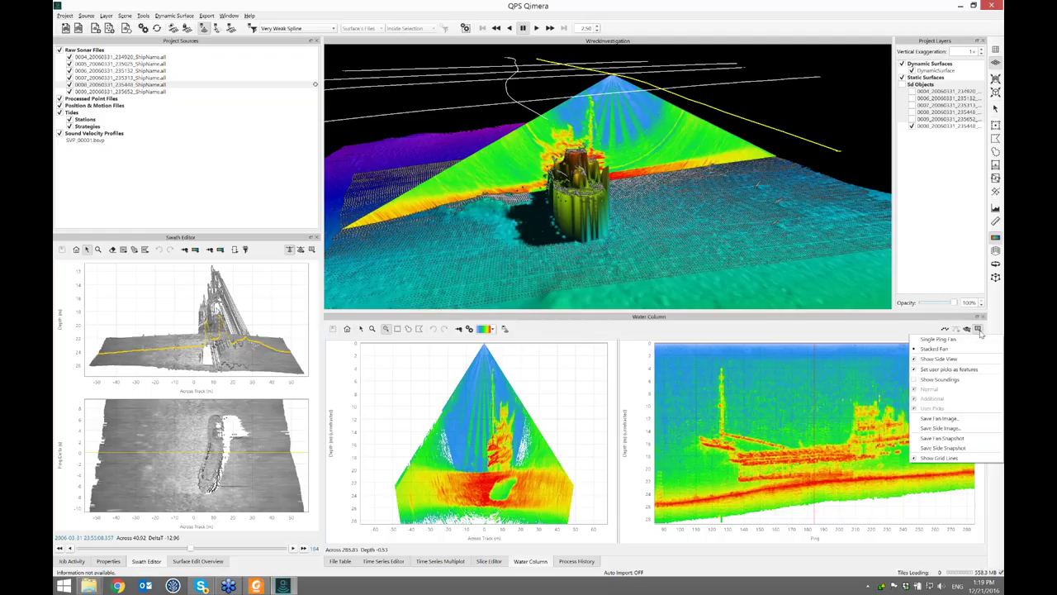
click(953, 448)
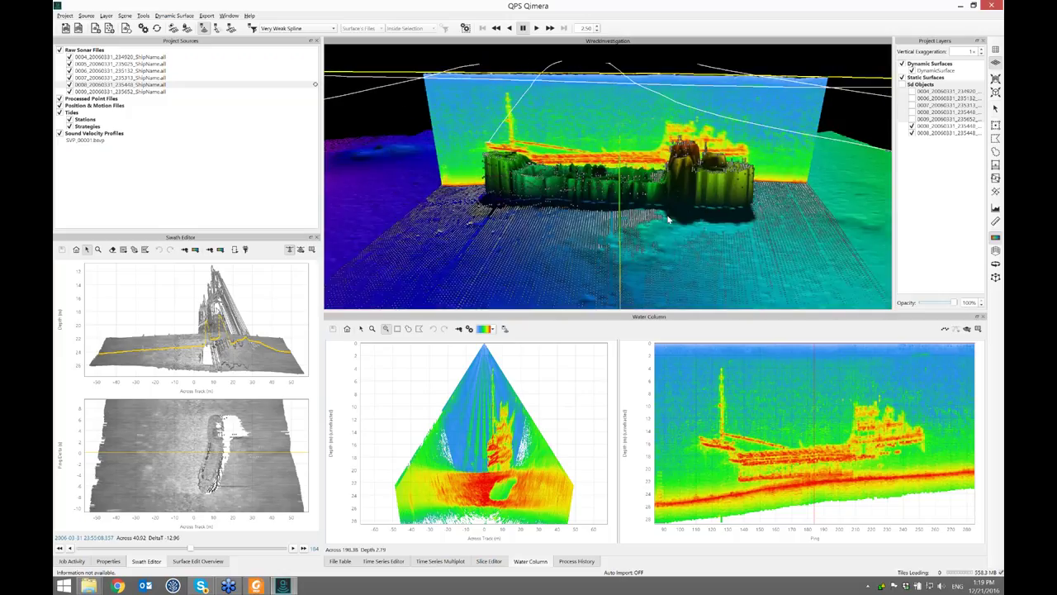
click(977, 329)
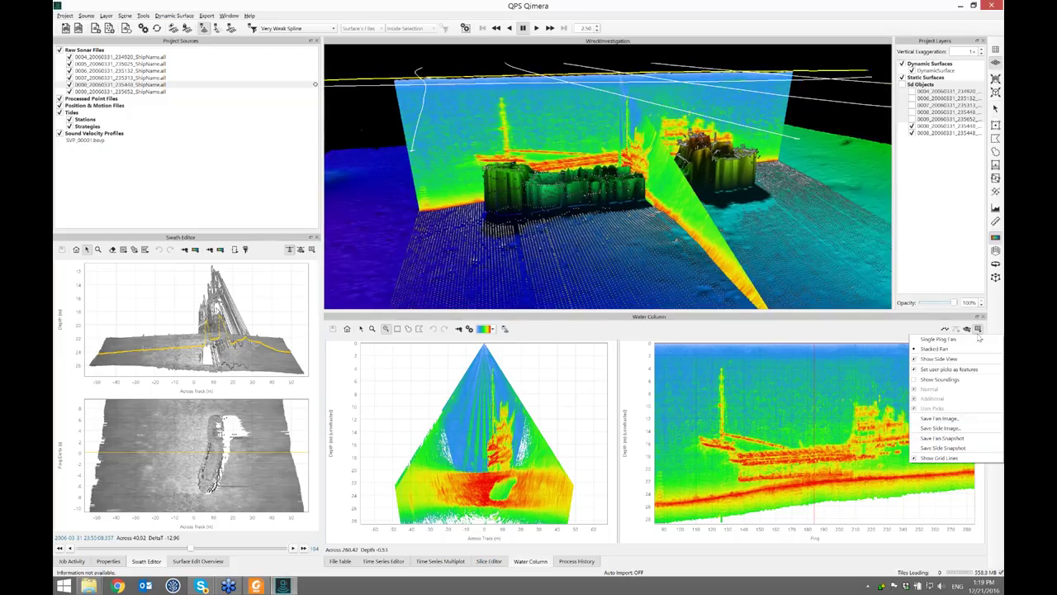
click(952, 429)
text(side_view)
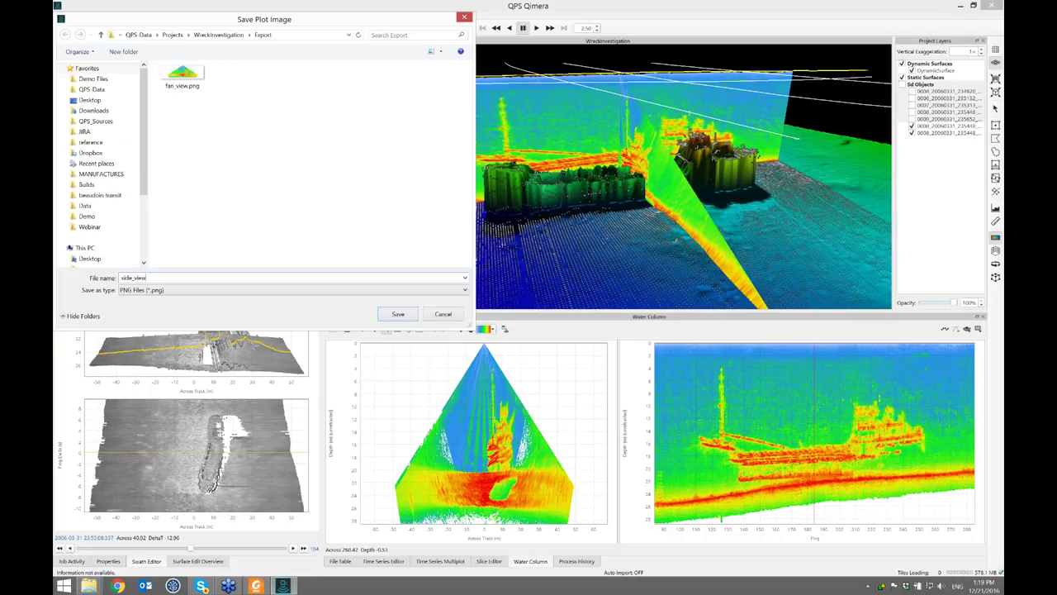
key(Return)
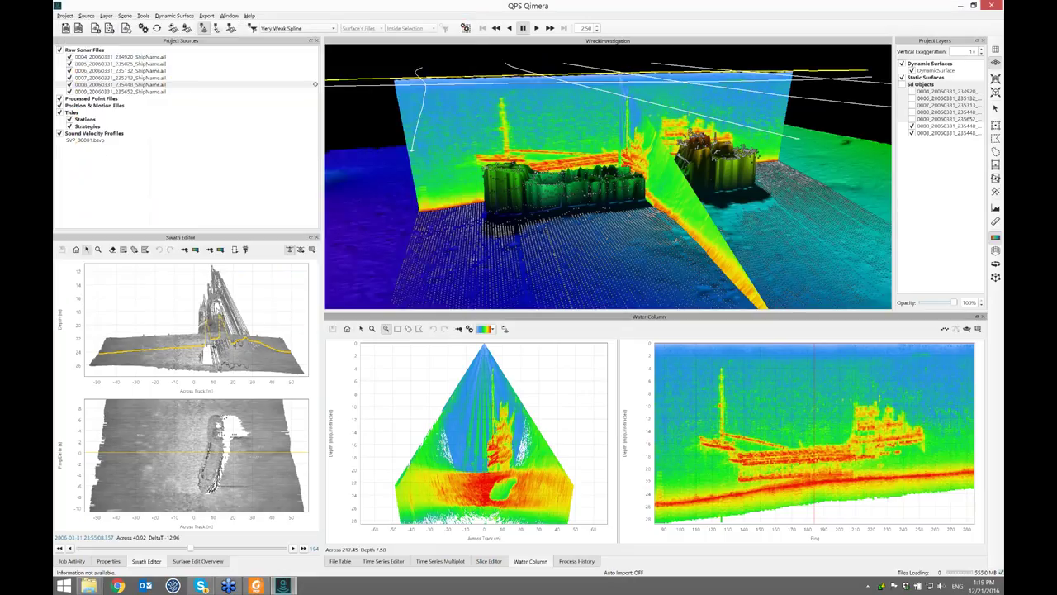
Step: Switch to File Explorer and view the exported fan_view.png and side_view.png images in the project's Export folder
key(alt+Tab)
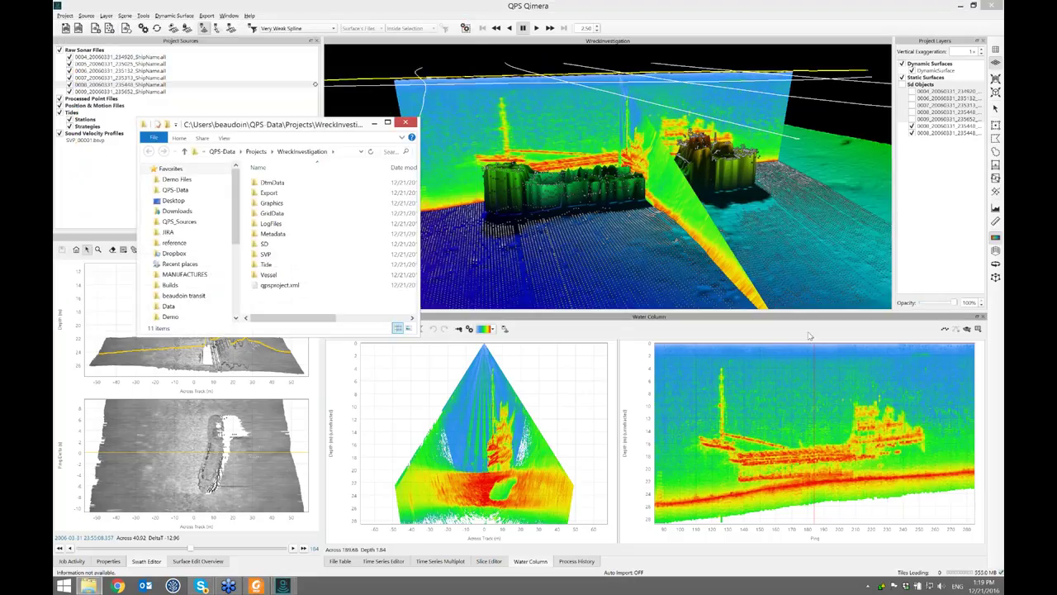
double_click(299, 193)
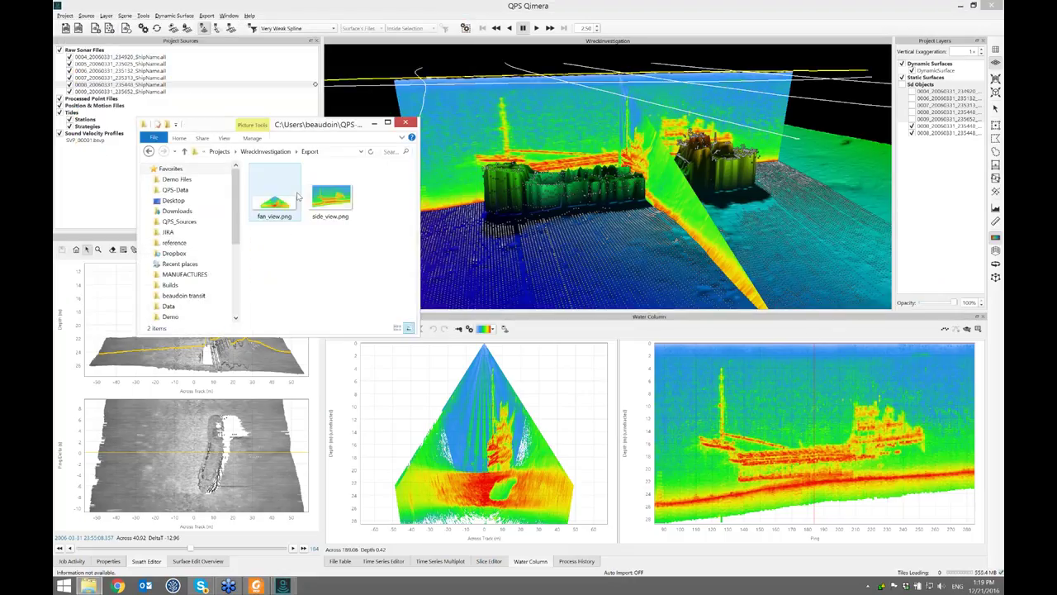
click(282, 210)
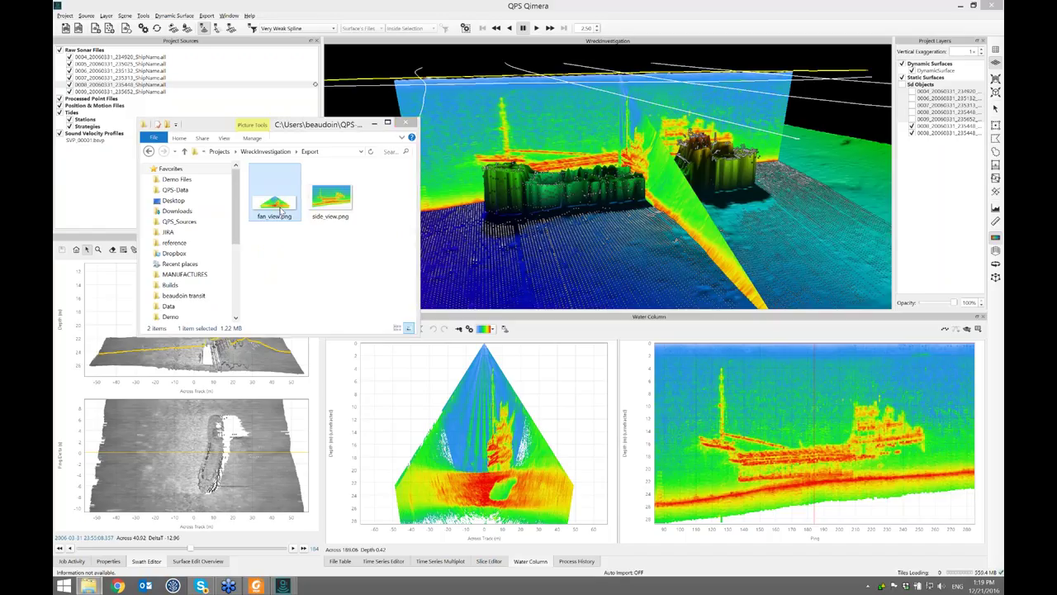
double_click(282, 210)
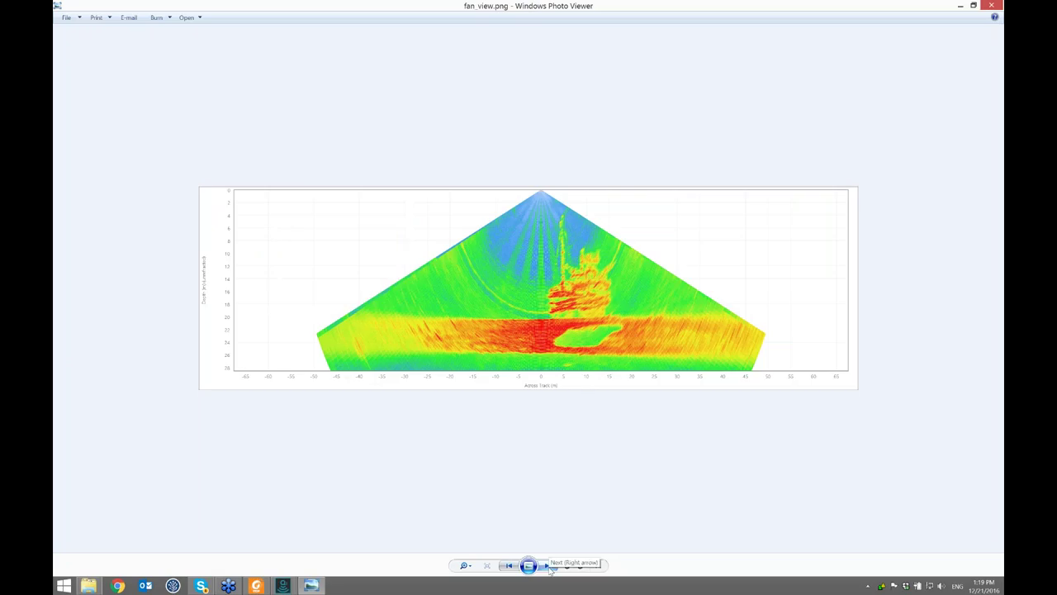
click(549, 565)
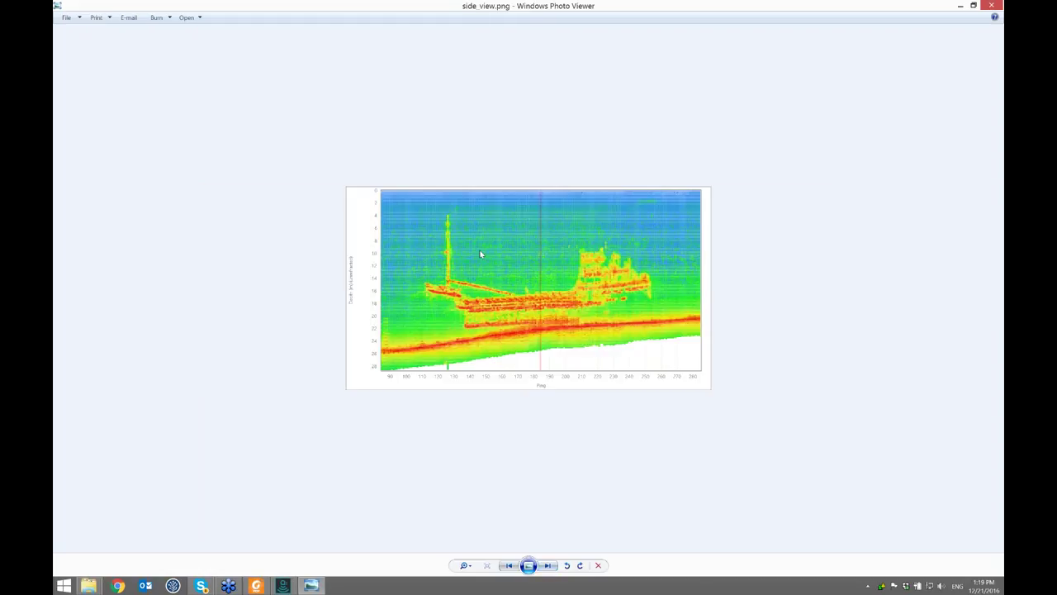
click(991, 6)
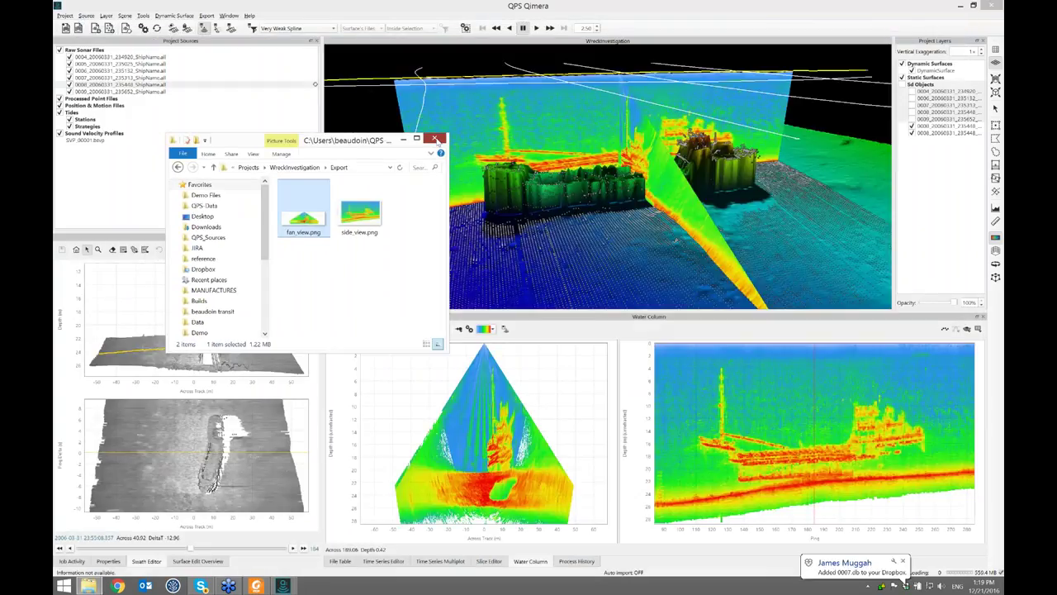
click(436, 139)
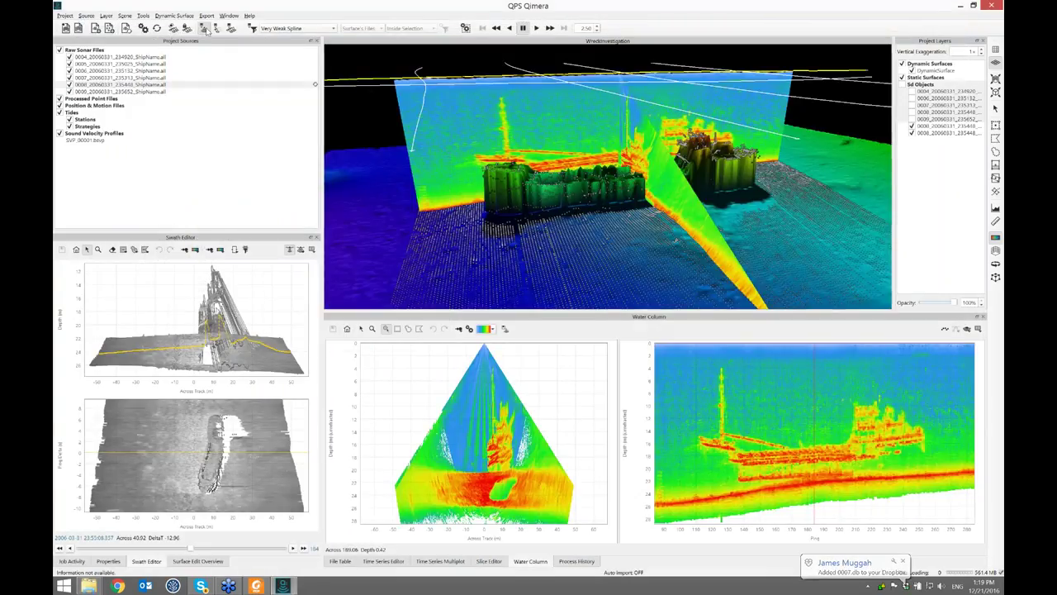
Step: Reprocess the bathymetry of line 0008, and hide all SD object snapshots in the 3D scene
click(137, 84)
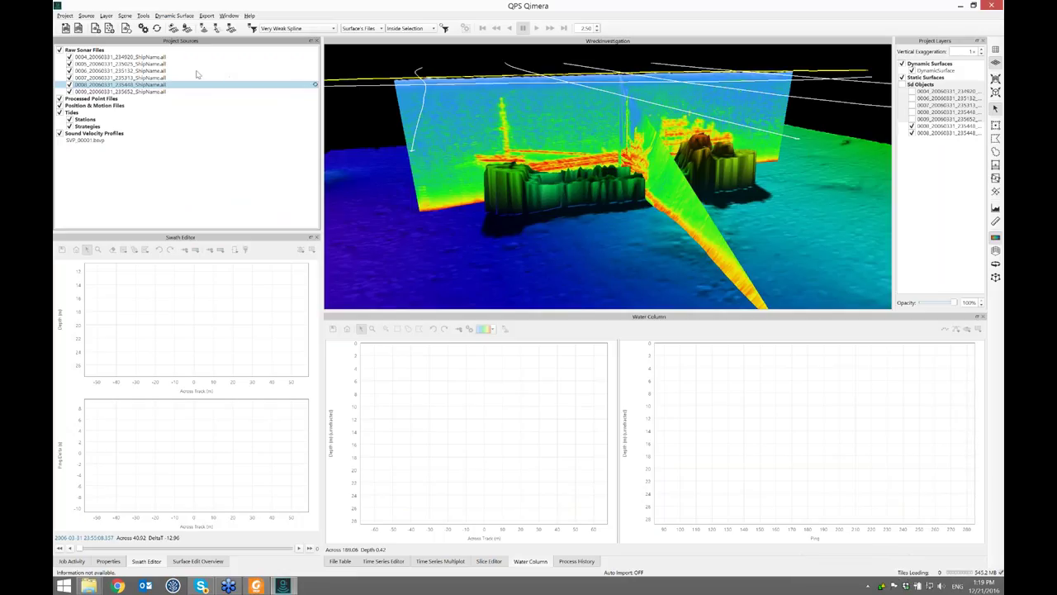
click(157, 28)
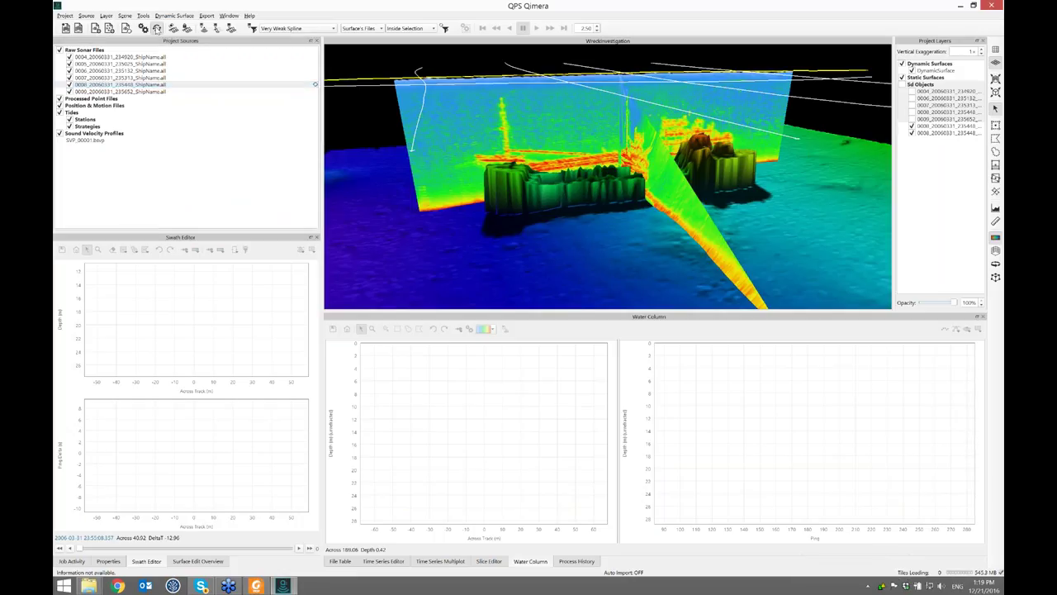
click(902, 85)
click(902, 85)
scroll(557, 151, down, 2)
scroll(557, 151, down, 1)
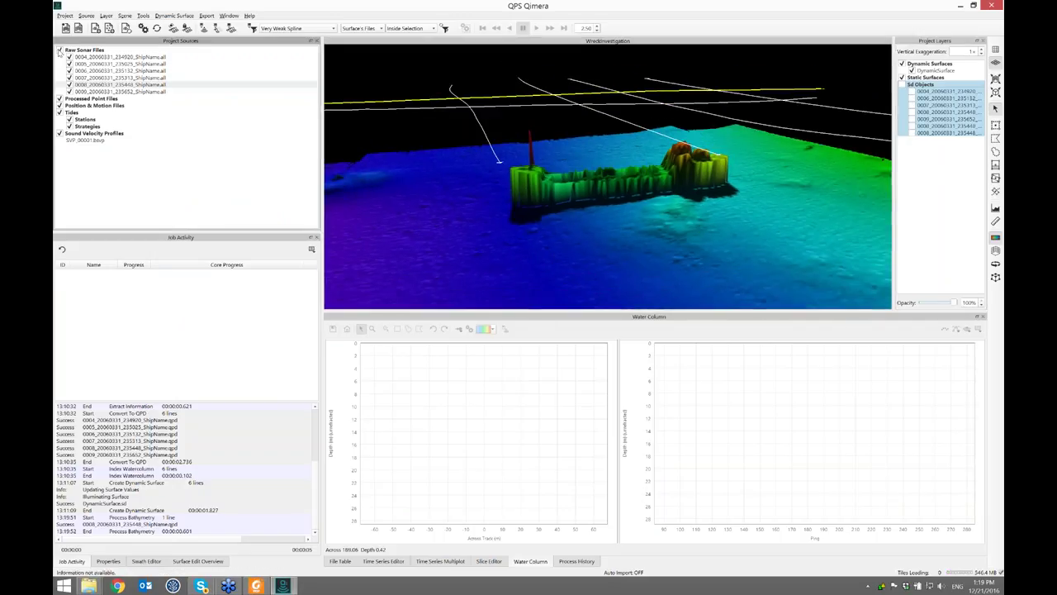
Step: Hide all raw sonar file track lines to leave a clear view of the wreck's dynamic surface
drag(469, 218, 645, 263)
scroll(644, 263, down, 4)
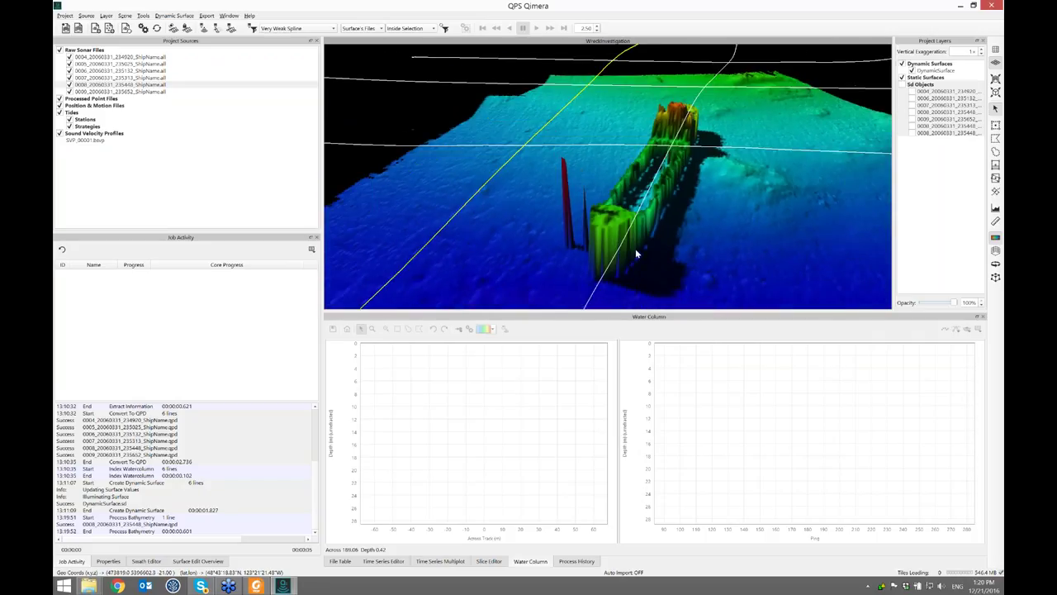
click(60, 50)
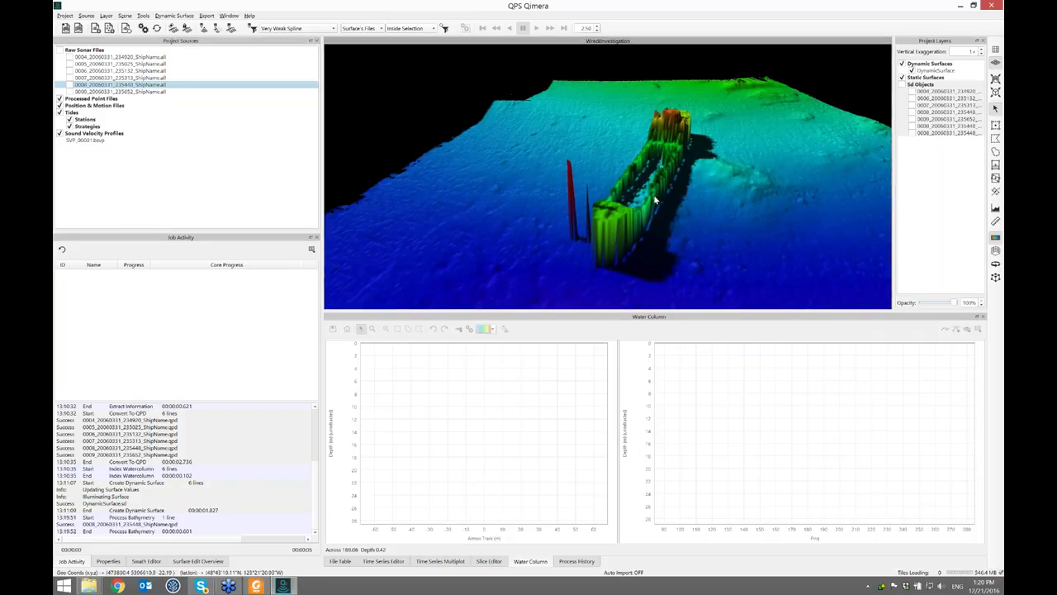
drag(654, 199, 617, 181)
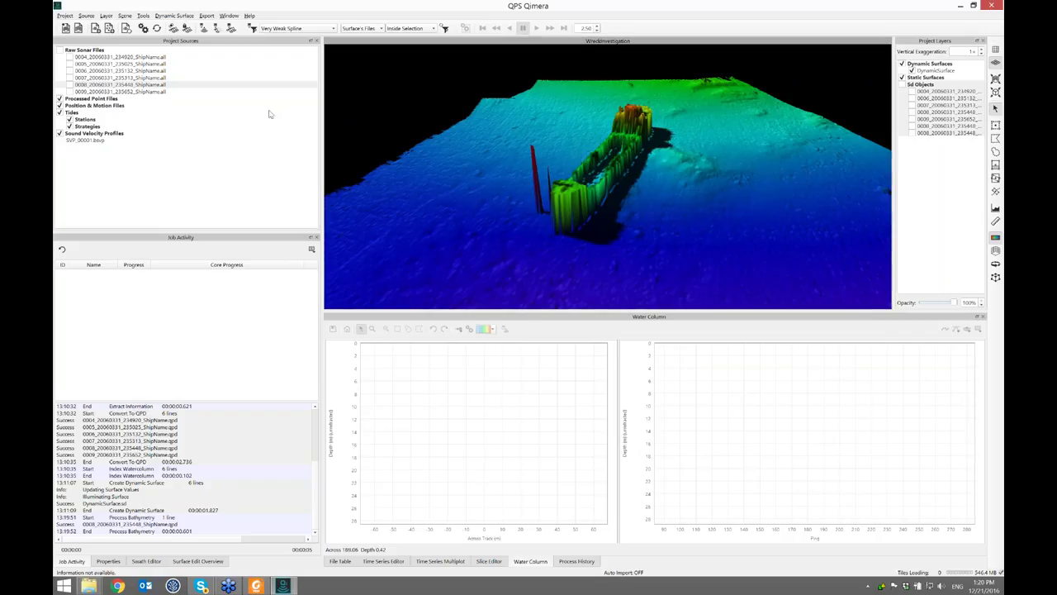
Step: Create custom CUBE hypotheses from the feature soundings, applied to the entire project
click(151, 85)
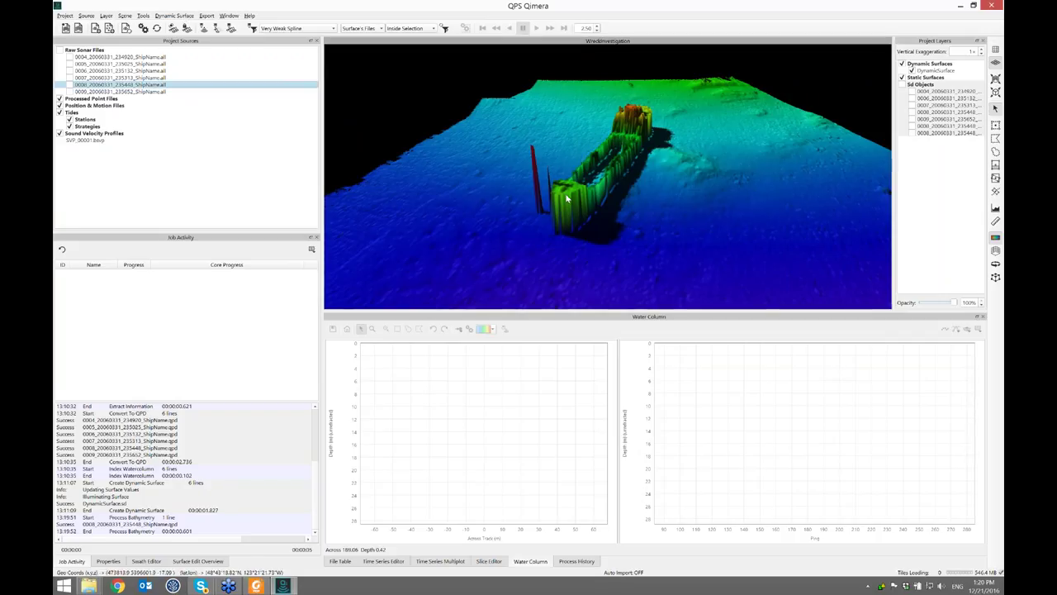
click(174, 15)
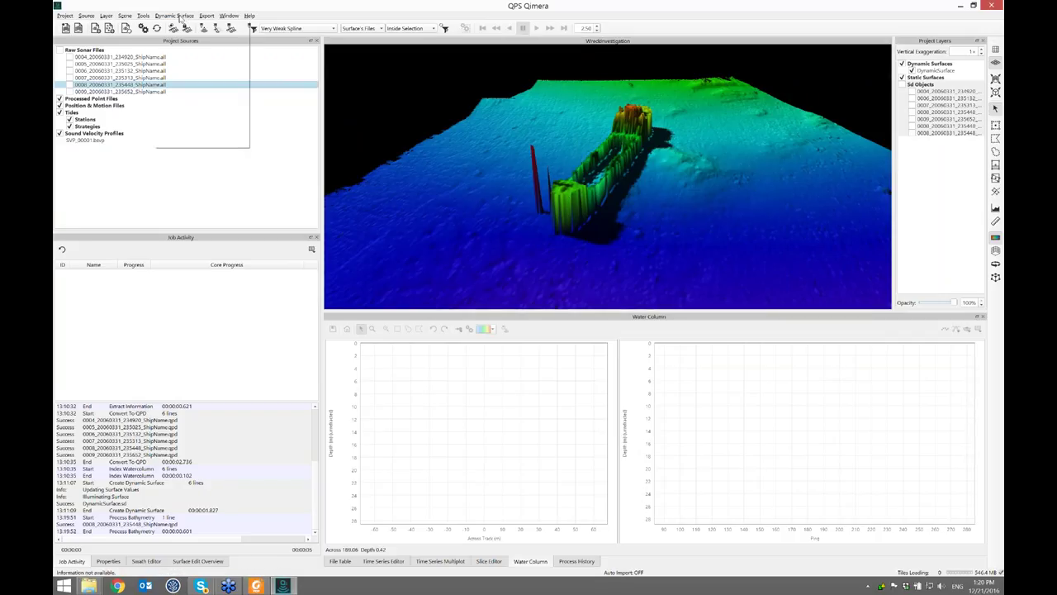
mouse_move(197, 144)
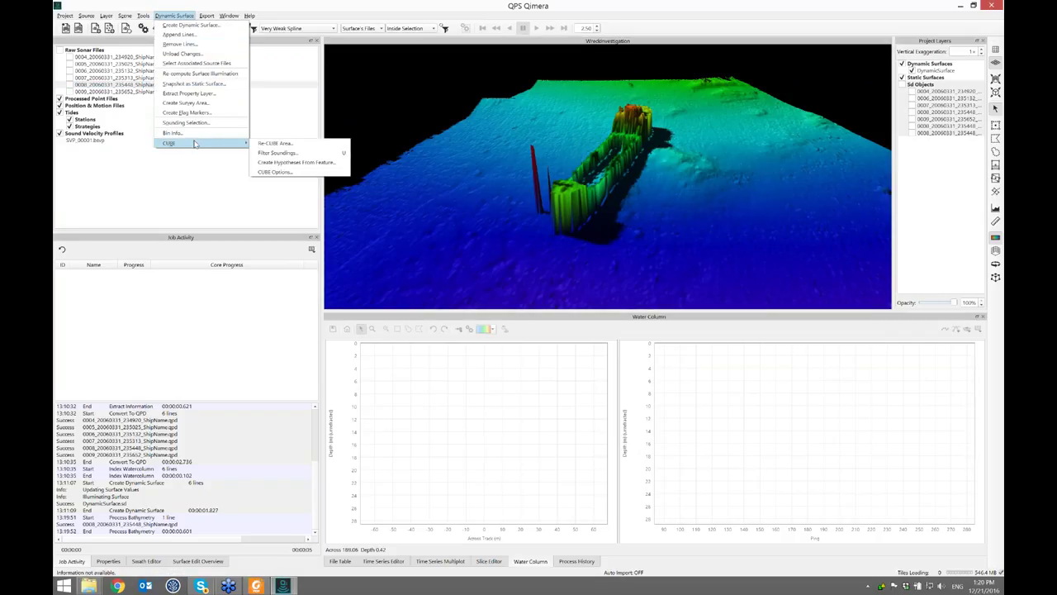
click(341, 164)
click(505, 317)
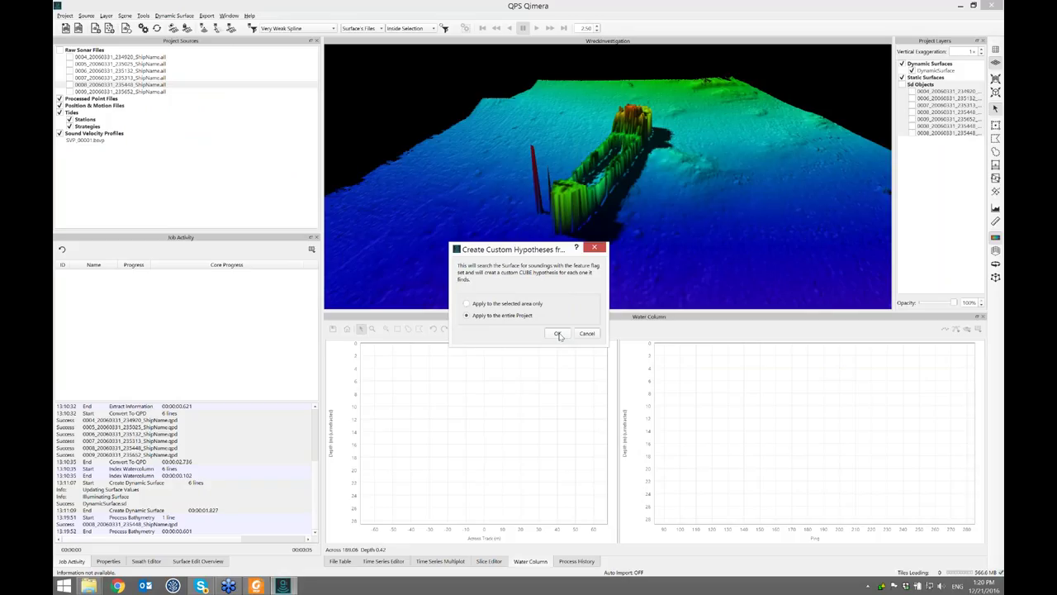
click(558, 333)
click(558, 333)
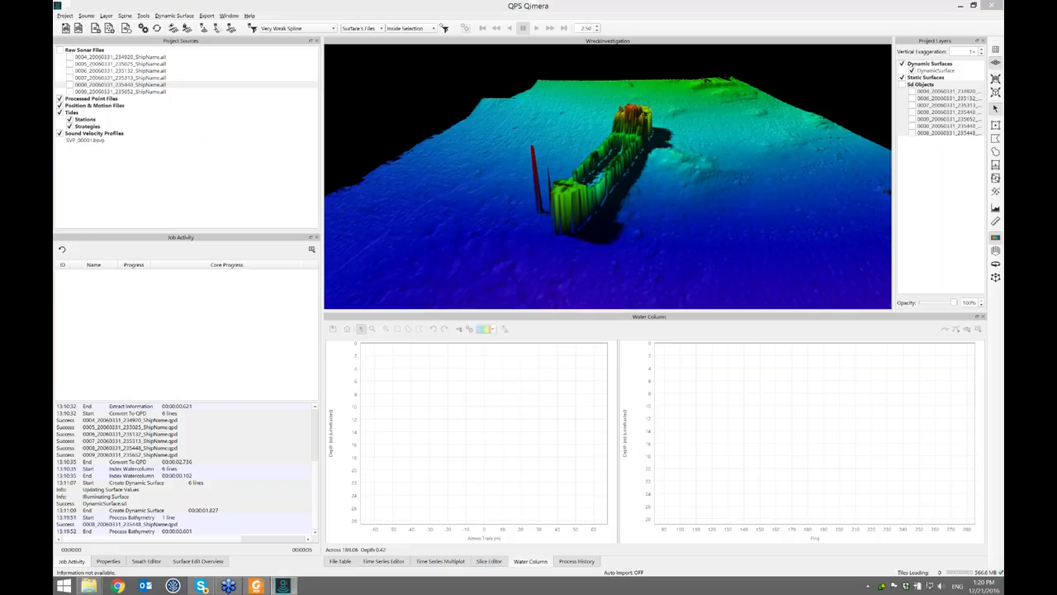
Step: Outline the wreck and its mast with a freehand selection on the dynamic surface and load its soundings into the 3D Editor
double_click(573, 178)
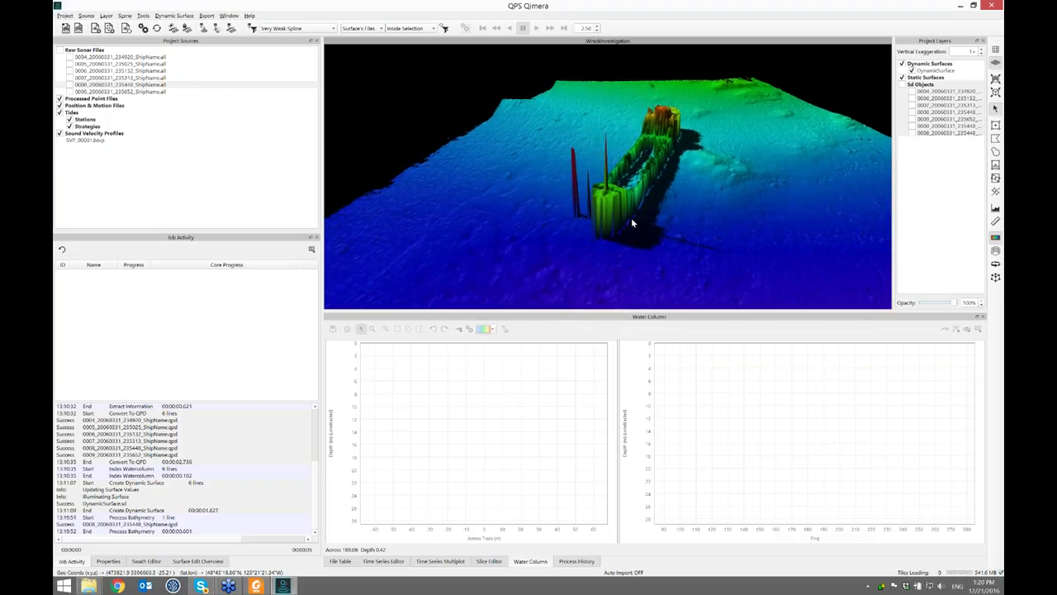
drag(634, 222, 619, 224)
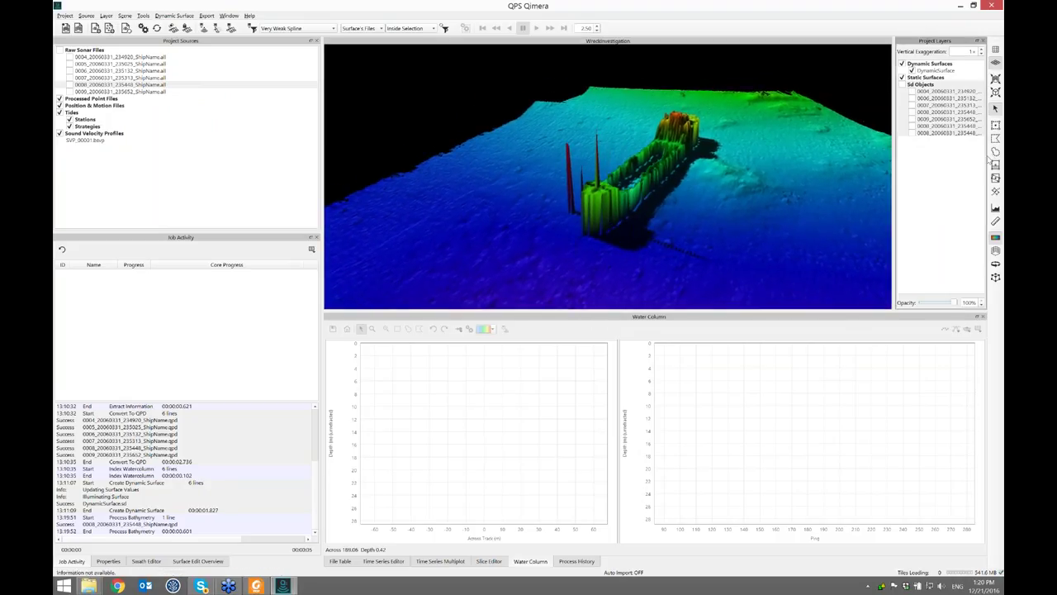
click(996, 153)
mouse_move(707, 100)
mouse_down()
mouse_move(593, 133)
mouse_move(518, 230)
mouse_move(726, 180)
mouse_up()
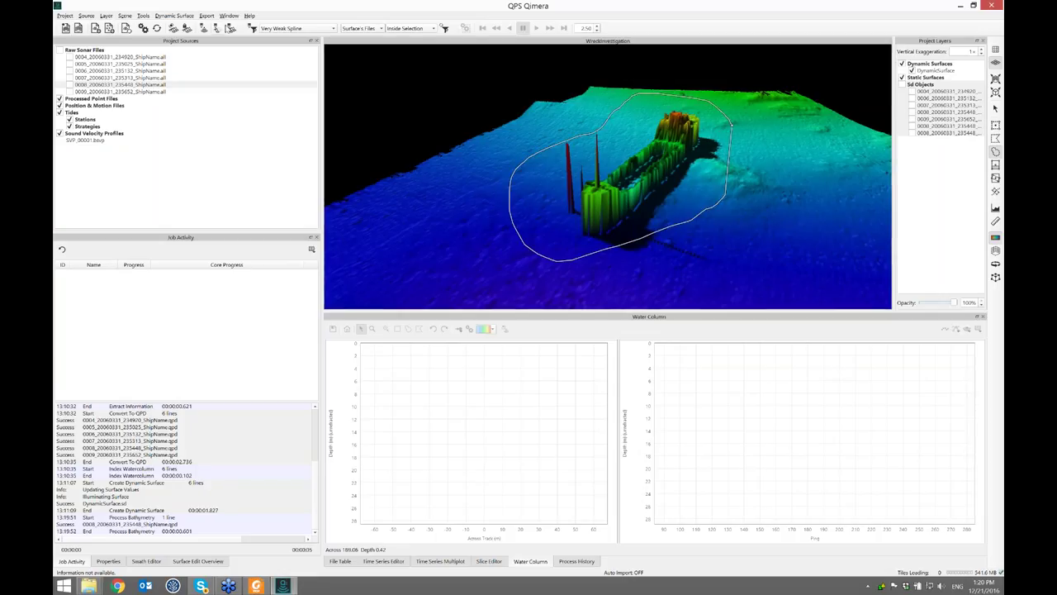
click(231, 28)
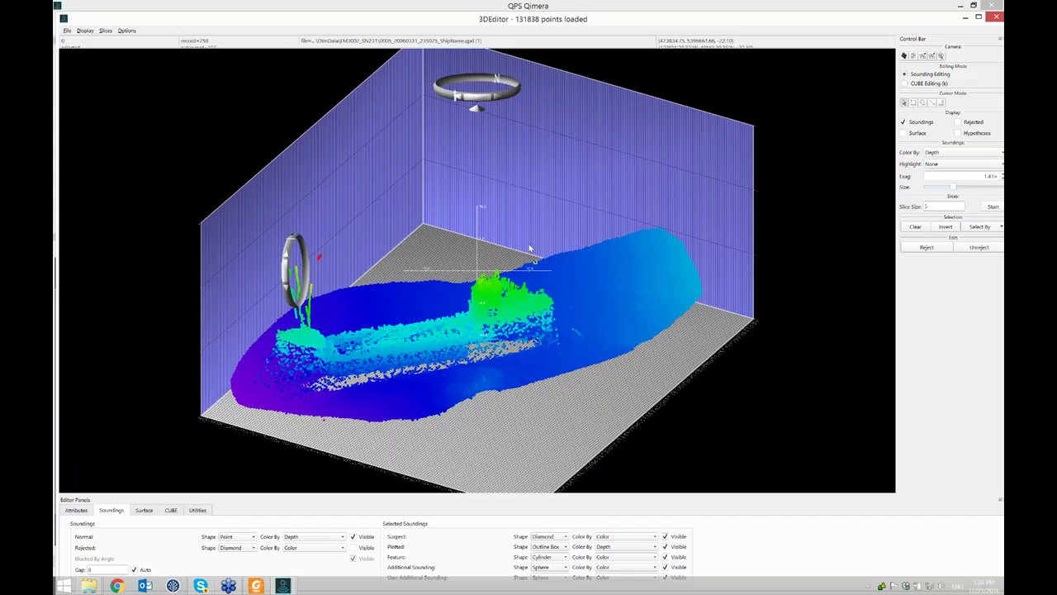
Step: Switch the 3D Editor to CUBE editing and examine the hypotheses around the wreck's mast up close, closing the editor when done
drag(392, 329, 405, 229)
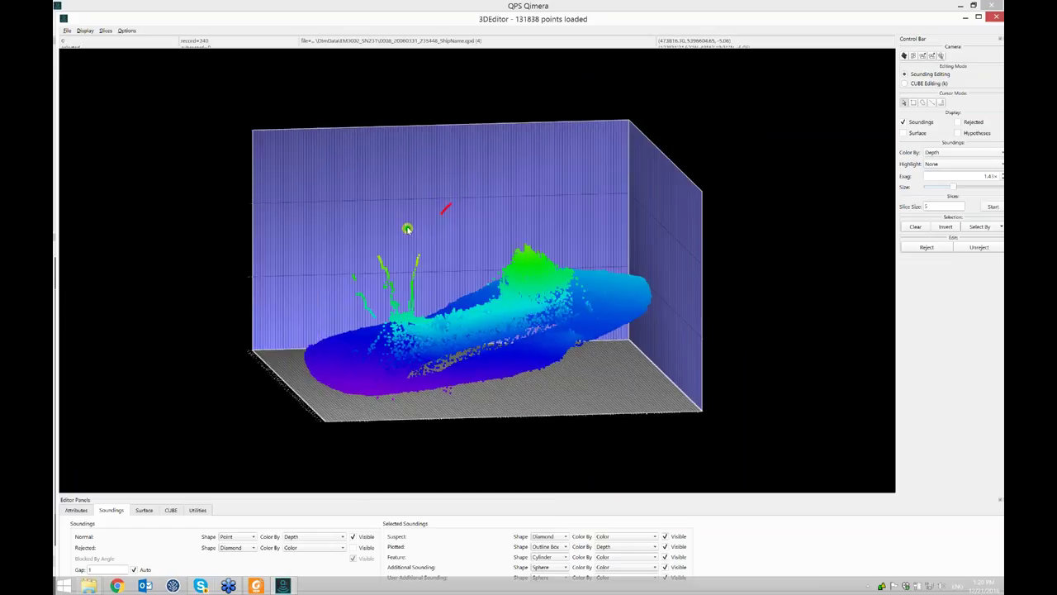
click(905, 83)
middle_drag(418, 248, 485, 273)
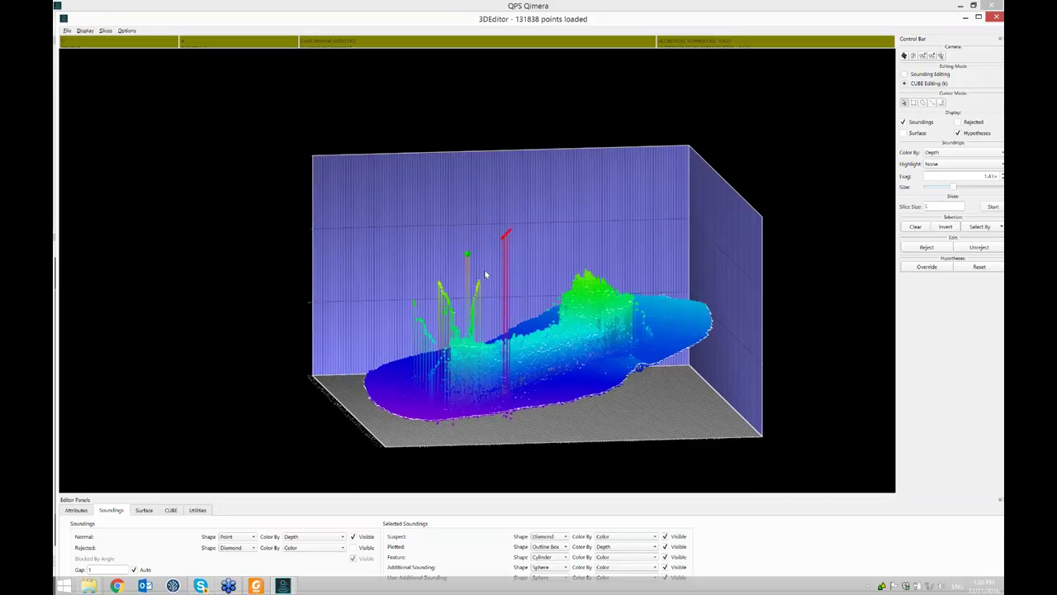
scroll(486, 274, up, 2)
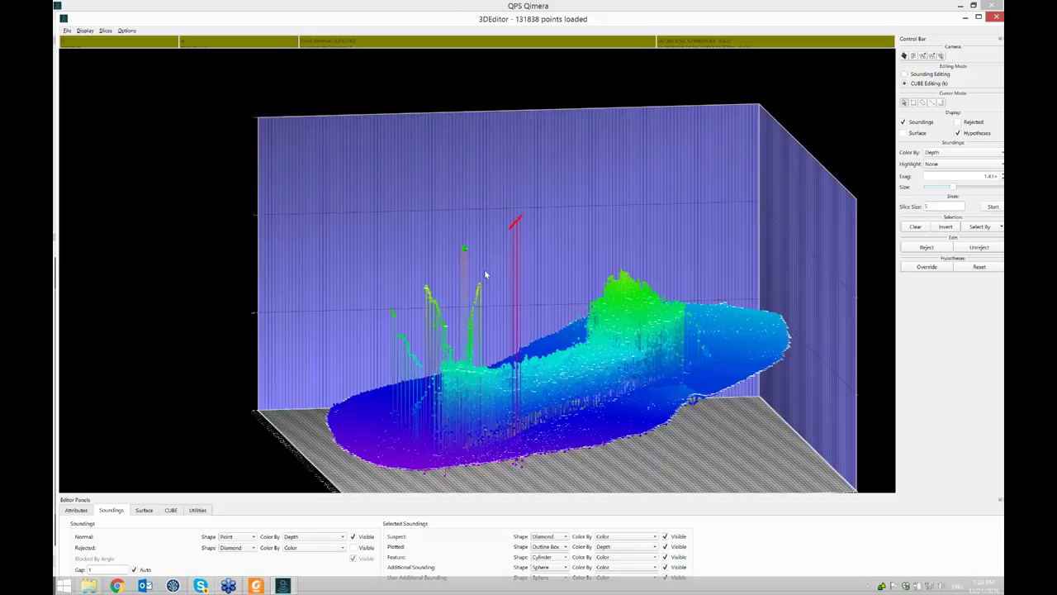
scroll(486, 274, up, 3)
middle_drag(467, 271, 464, 425)
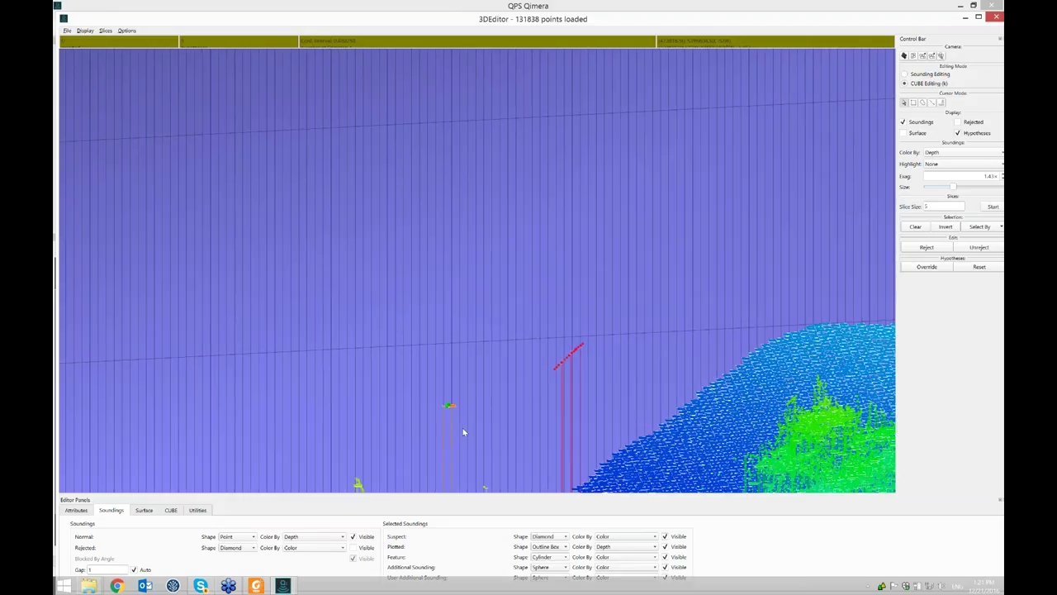
drag(462, 429, 482, 360)
scroll(483, 365, down, 4)
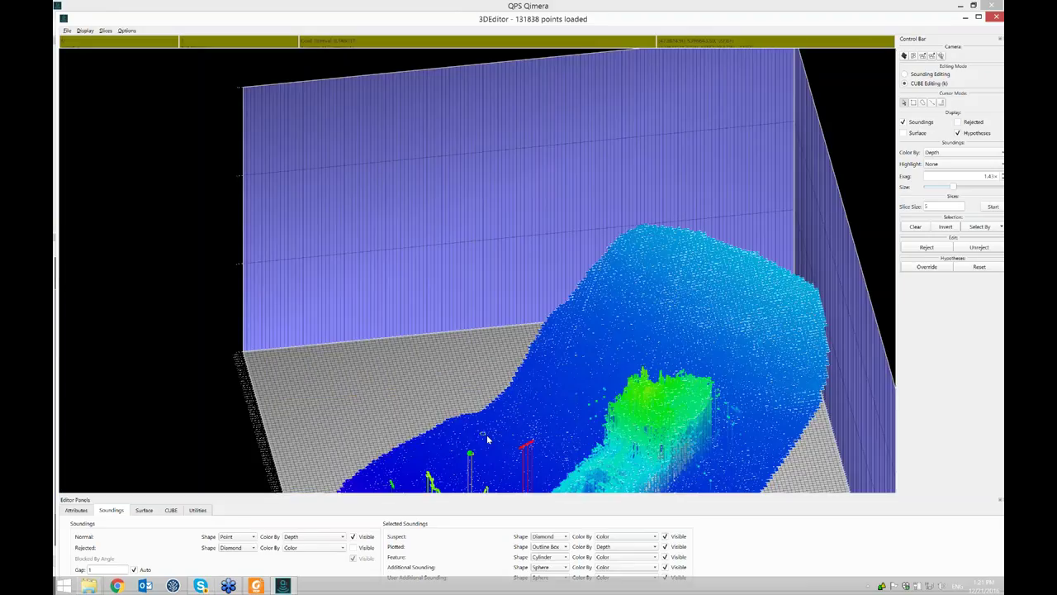
drag(487, 439, 469, 266)
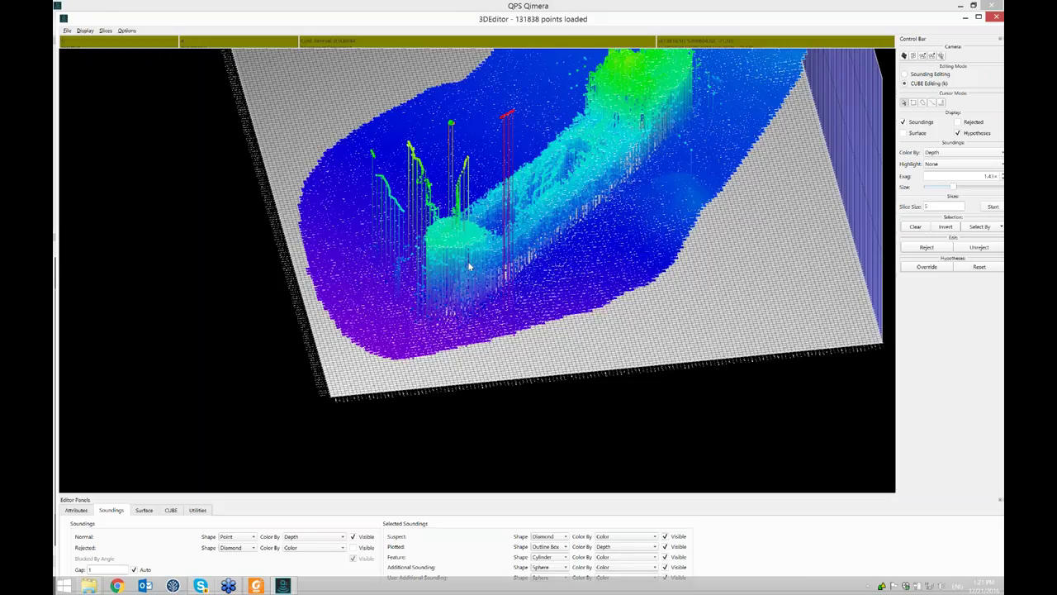
scroll(468, 266, up, 4)
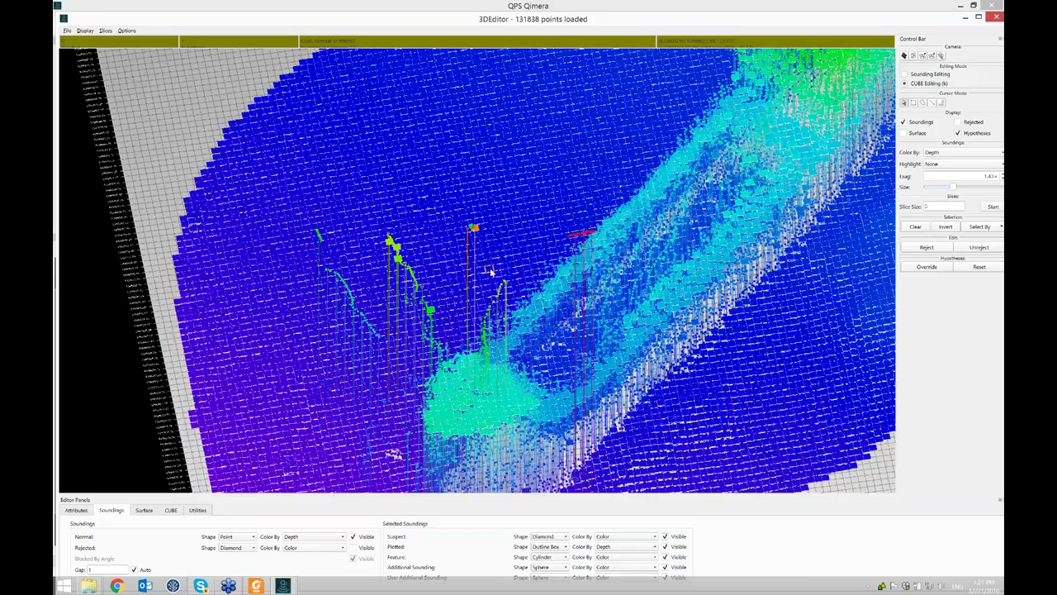
scroll(490, 271, up, 3)
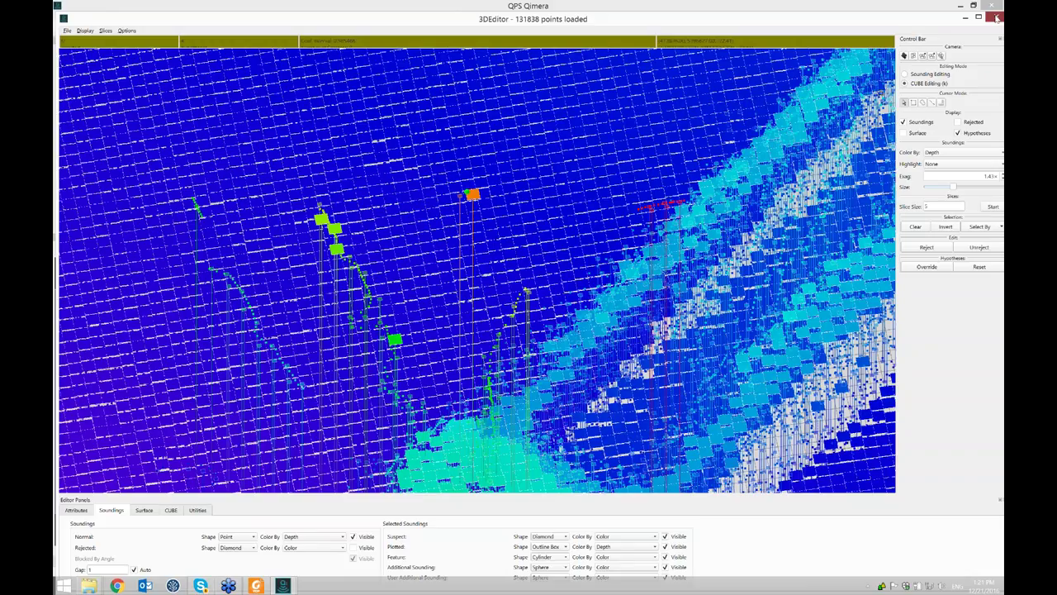
click(997, 19)
Step: Load tide.txt from the 1 Wreck folder as a tide file, accepting the parsed date/time and tide columns of the custom ASCII configuration
click(86, 16)
click(112, 54)
click(89, 226)
double_click(233, 90)
double_click(237, 82)
click(226, 164)
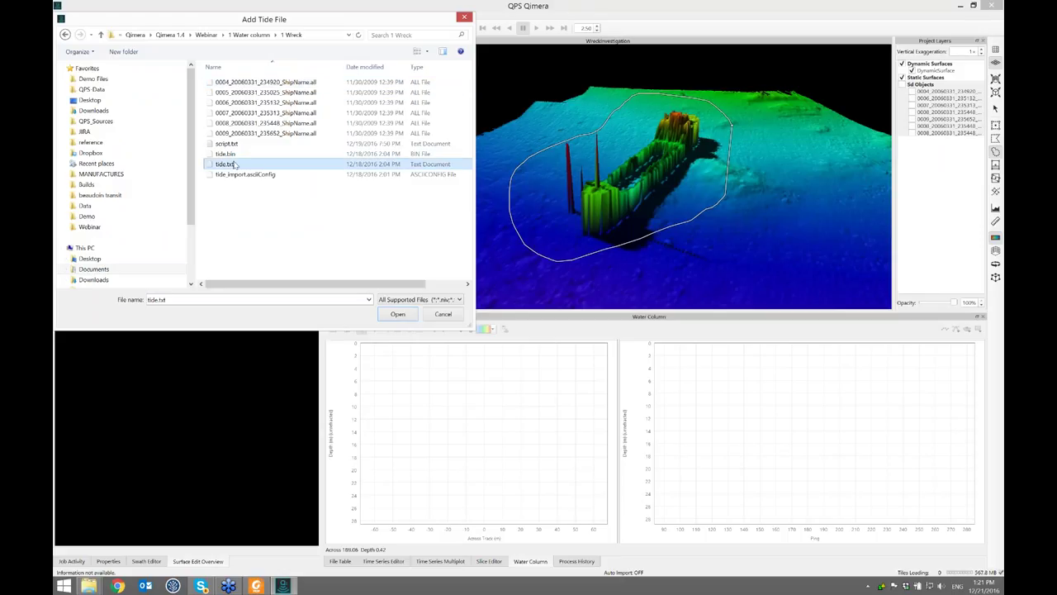
double_click(236, 165)
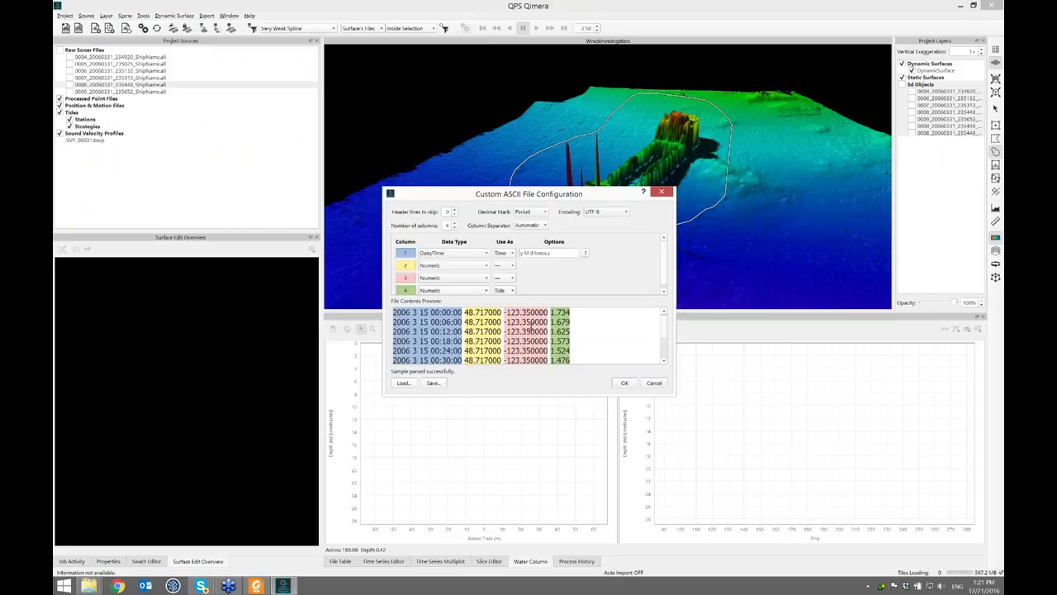
click(625, 384)
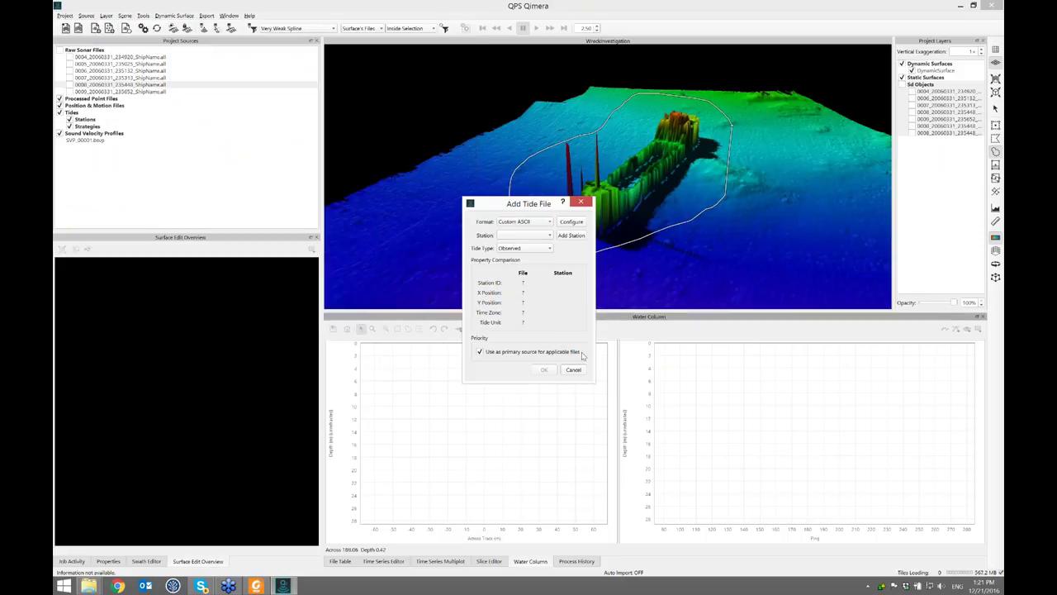
Step: Create a tide station named Station and add the observed tide file to it as the primary source
click(570, 237)
text(Station)
key(Return)
click(543, 370)
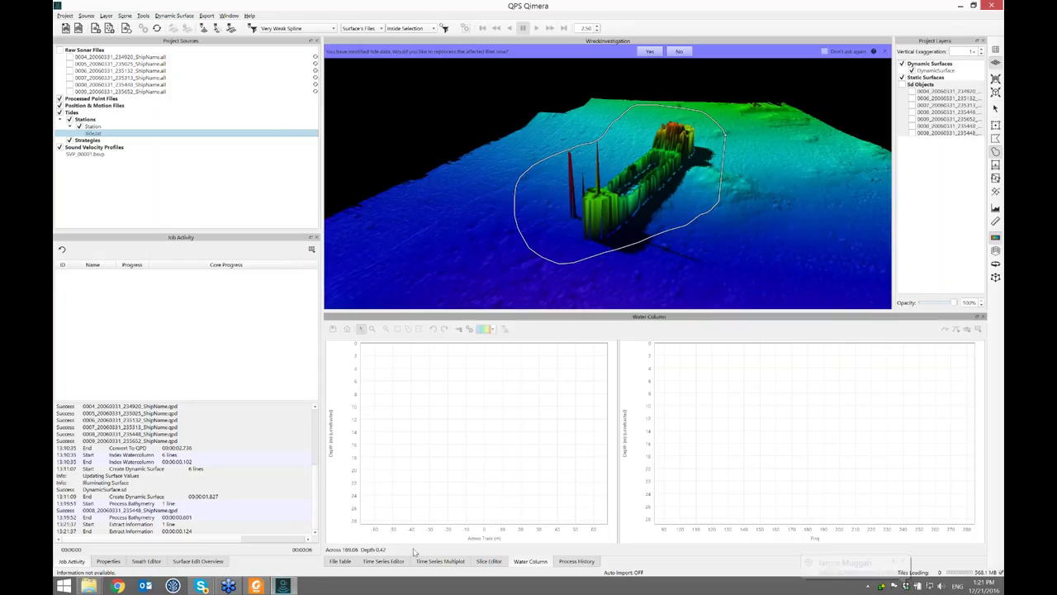
Step: Plot the tide data in the Time Series Editor and show all raw sonar track lines in the scene
click(393, 561)
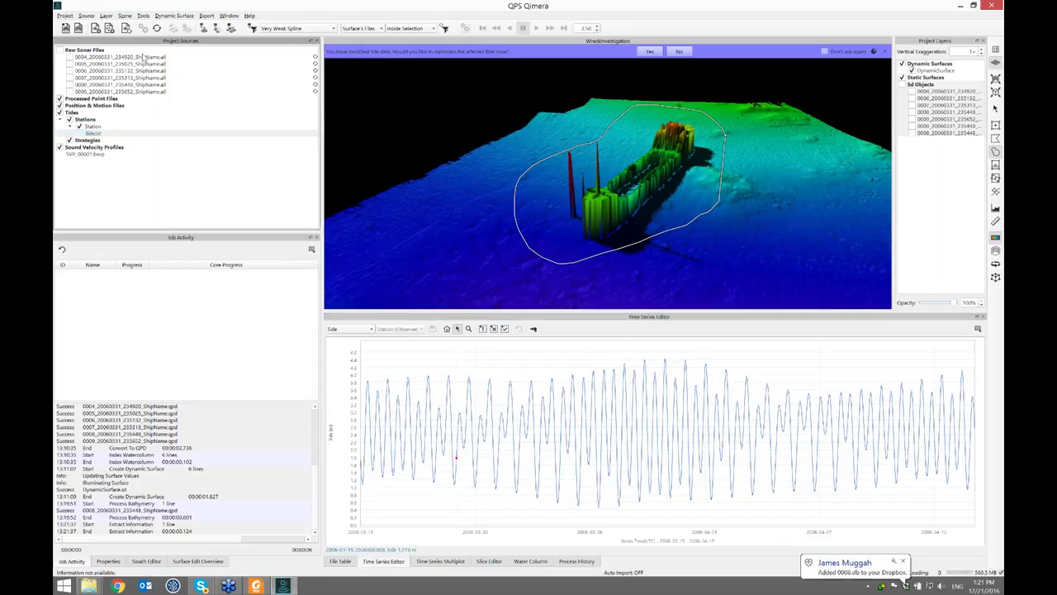
click(58, 52)
click(59, 51)
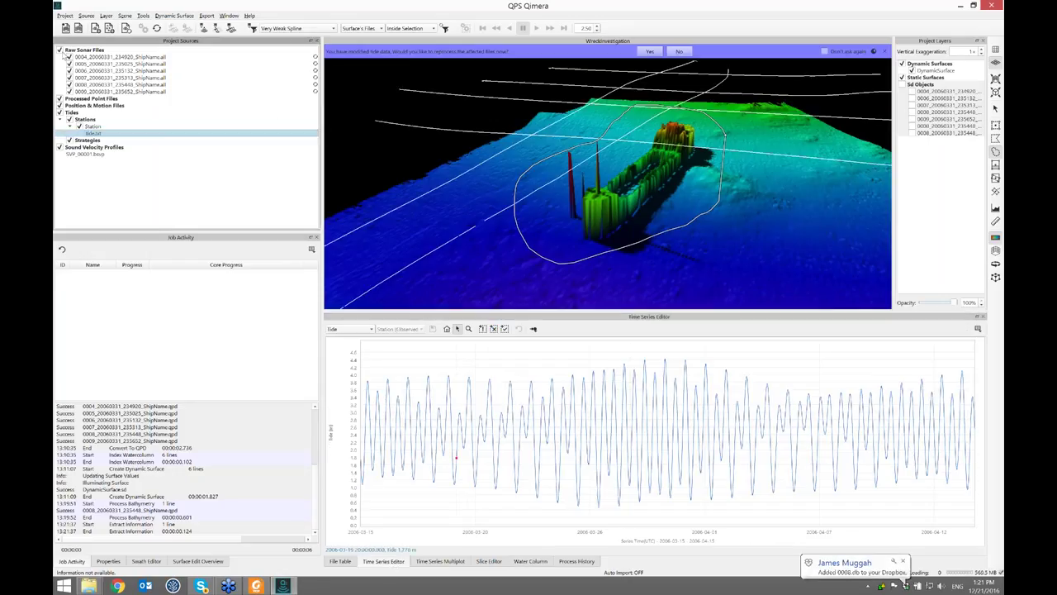
Step: Check the processing status of line 0004 and reprocess all raw sonar files affected by the new tide data
click(318, 60)
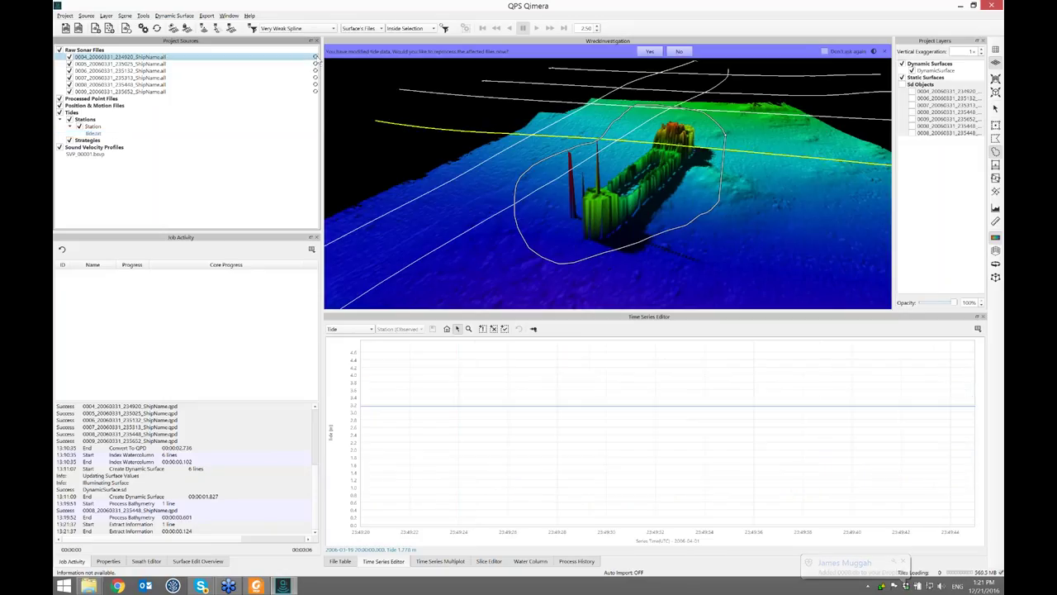
mouse_move(315, 57)
click(109, 50)
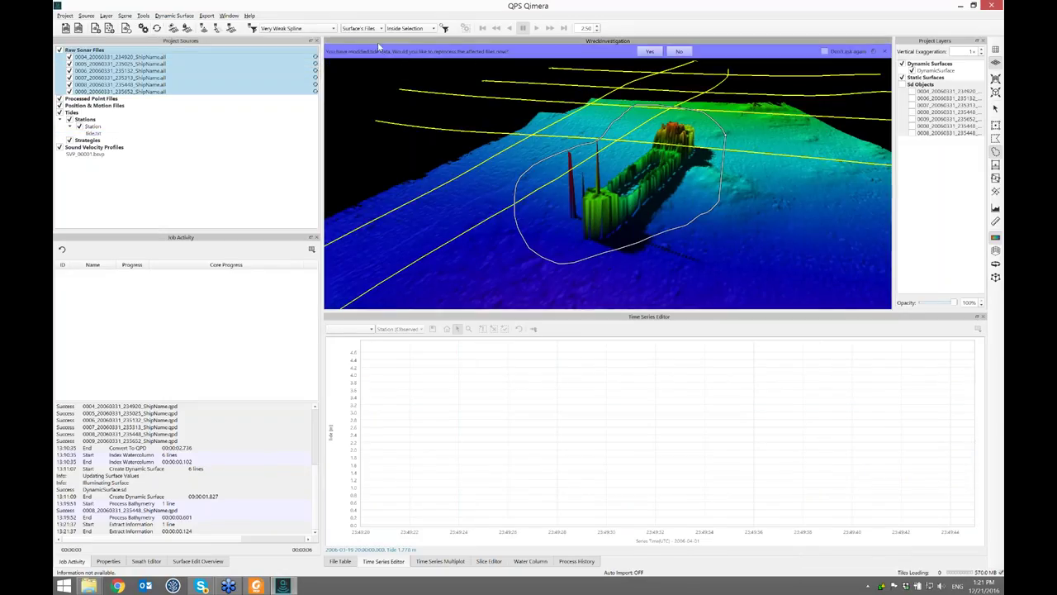
click(650, 52)
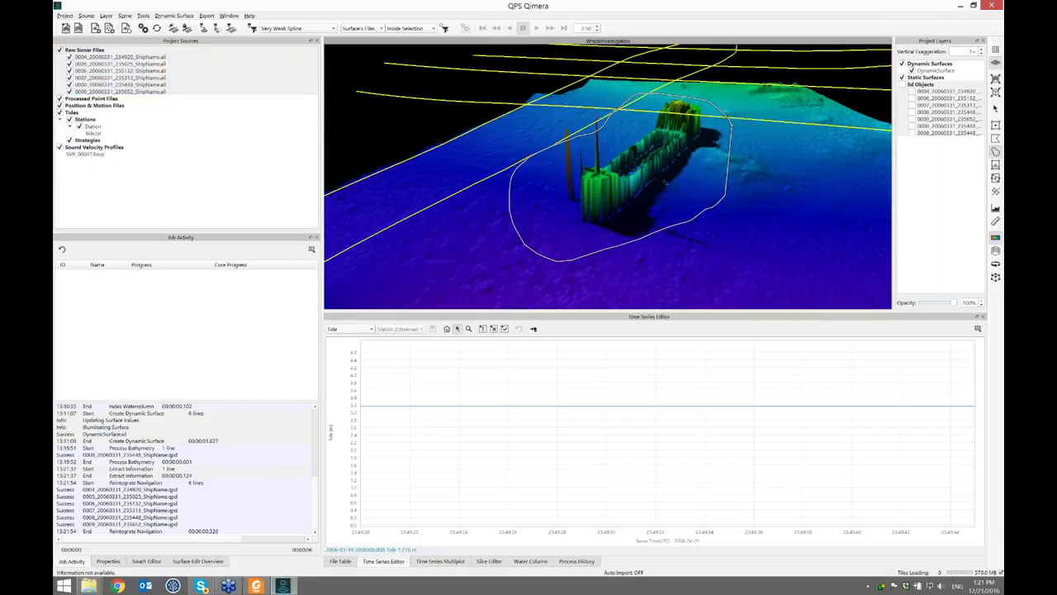
Step: Reload the wreck selection into the 3D Editor and examine the mast's features and hypotheses against the tide-corrected soundings
click(230, 29)
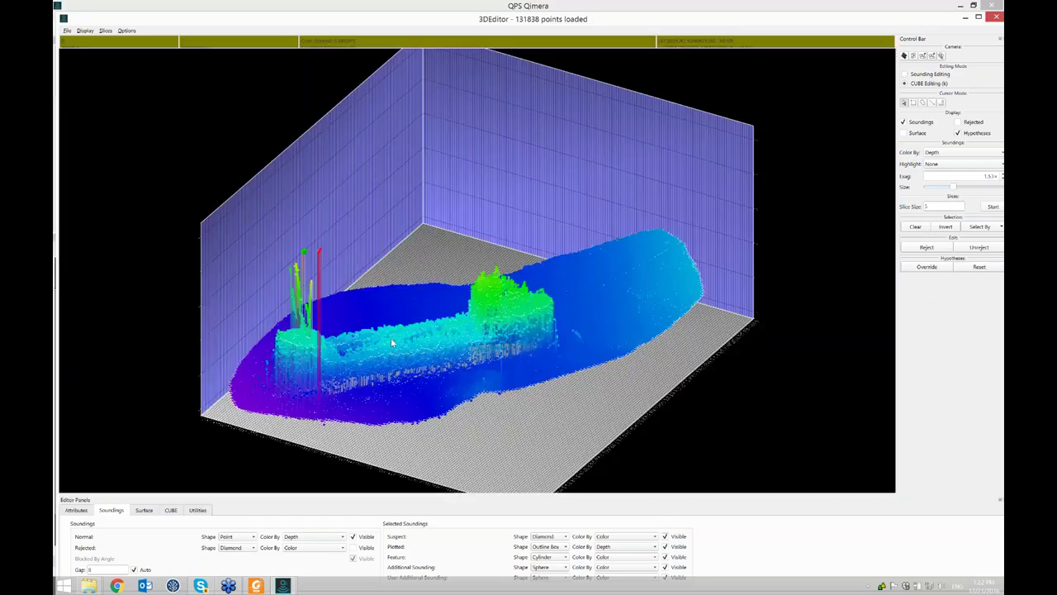
drag(391, 342, 447, 361)
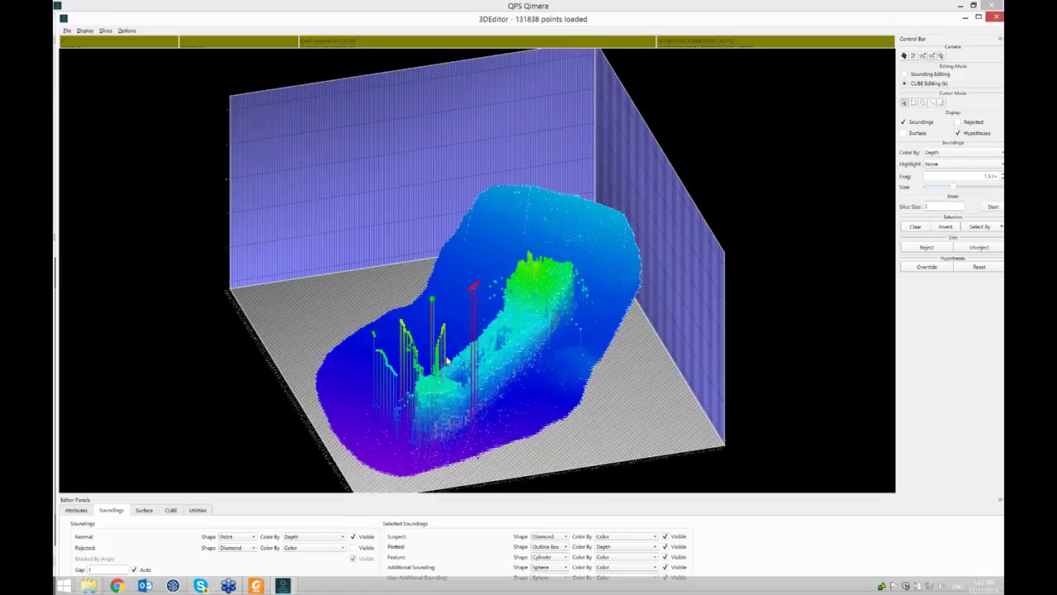
scroll(408, 279, up, 5)
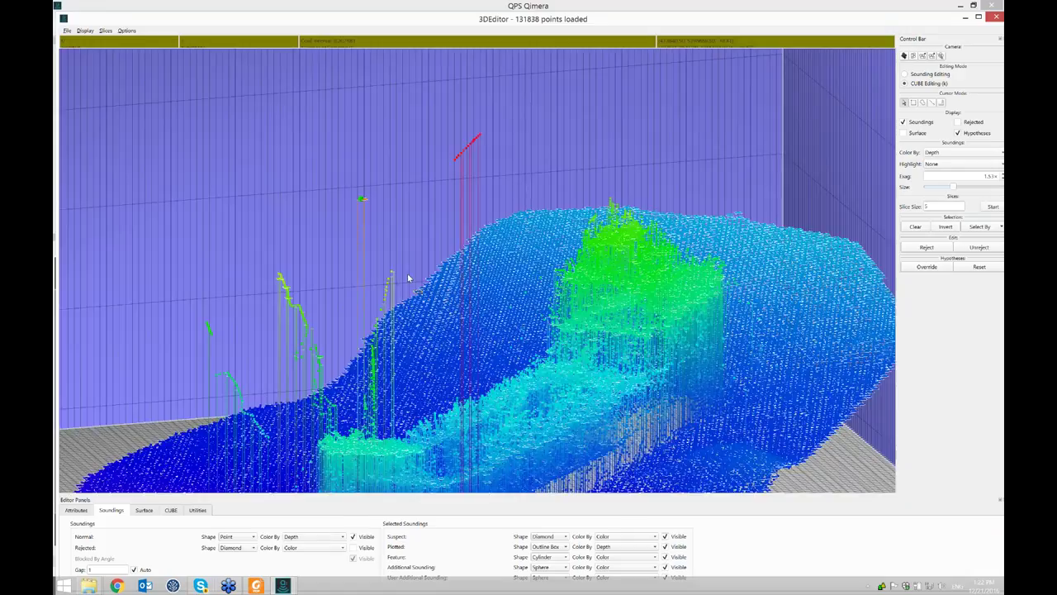
scroll(408, 279, up, 1)
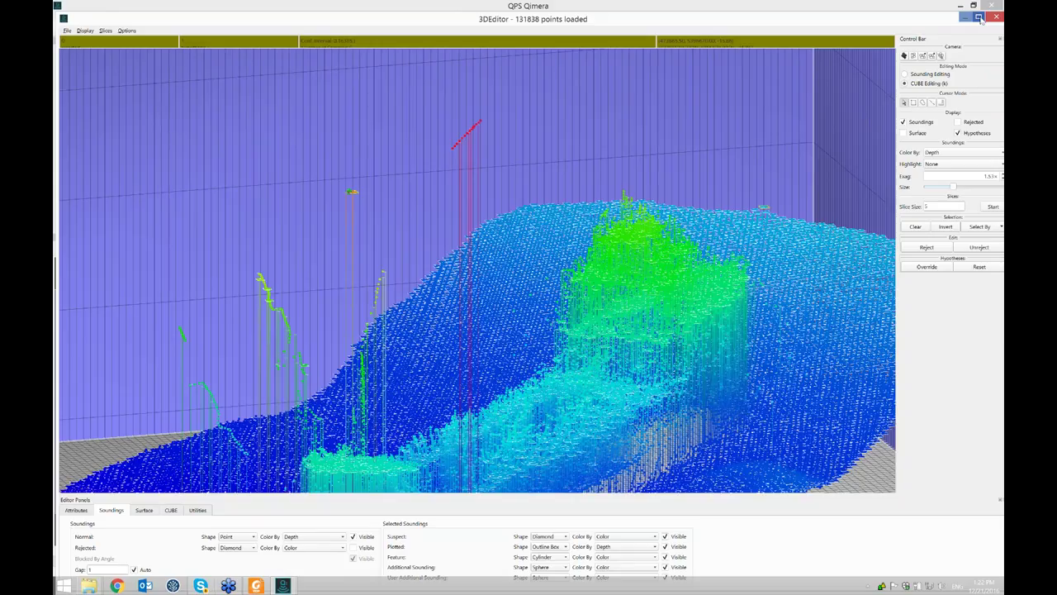
click(979, 16)
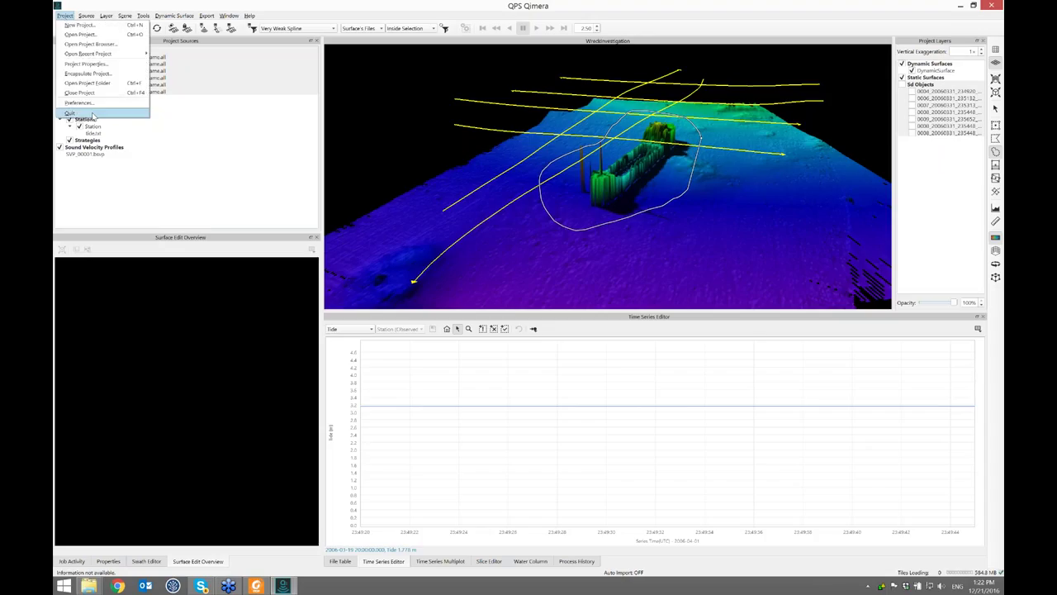
Step: Create a new project named fishpens in the default location with an automatic coordinate system
click(89, 13)
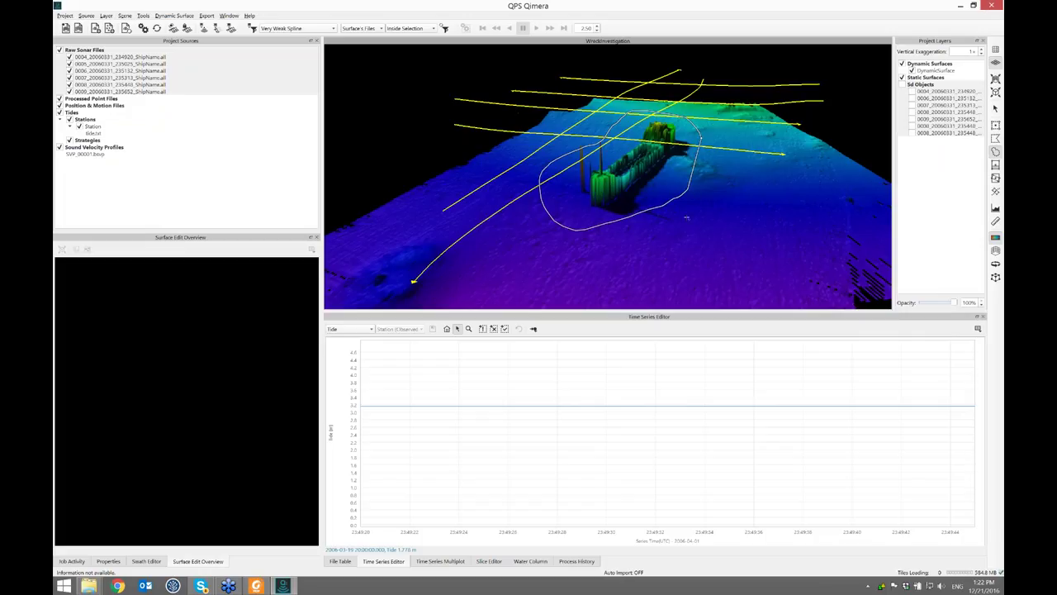
click(66, 28)
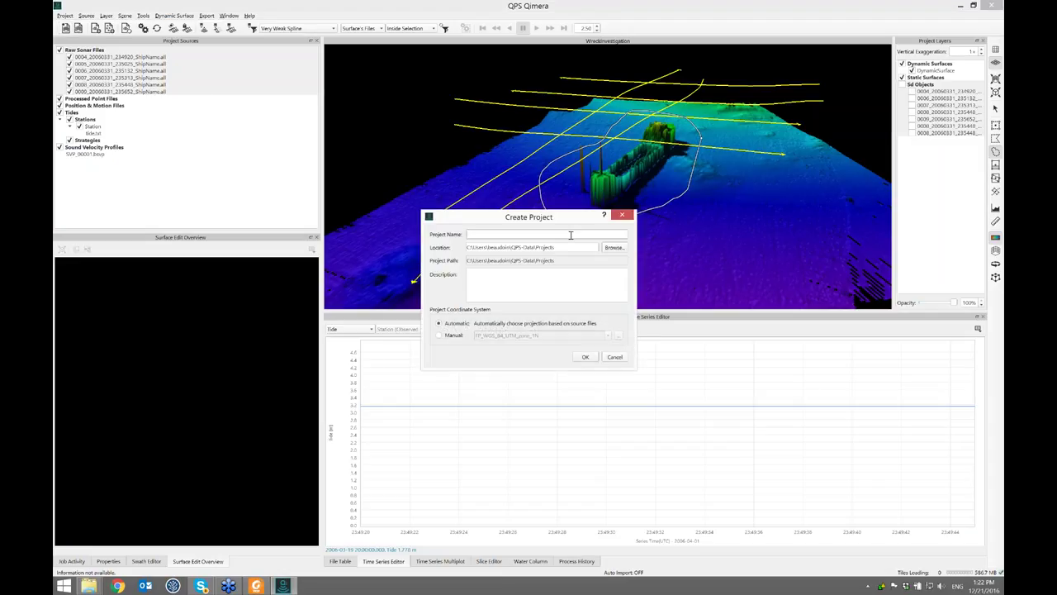
text(fishpens)
key(Return)
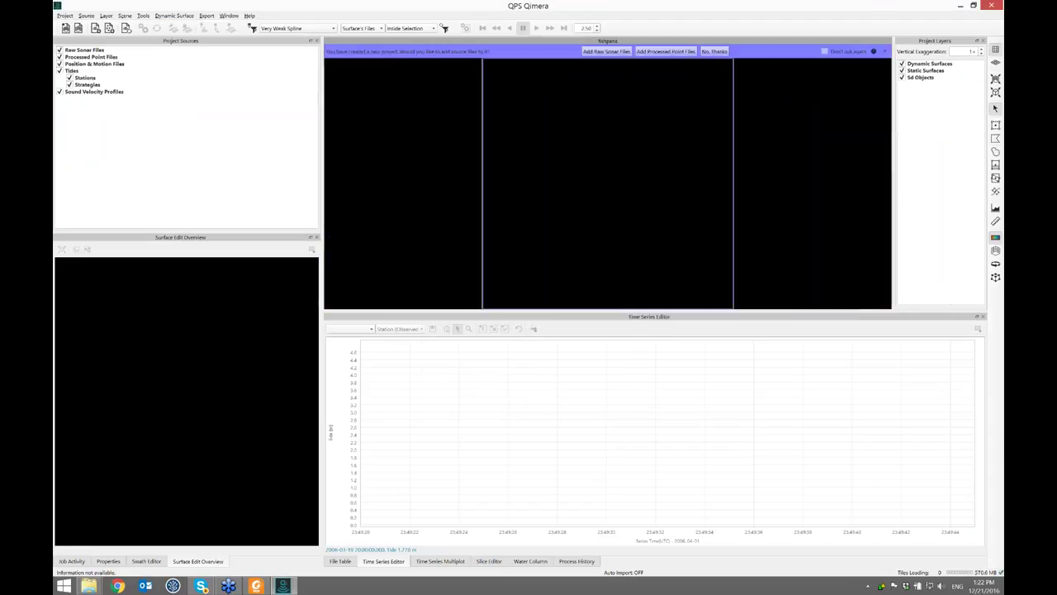
Step: Add the three raw sonar files from the 2 Fish Pens folder with auto-detected vessel configuration and the FG_WGS_84 coordinate system
click(607, 51)
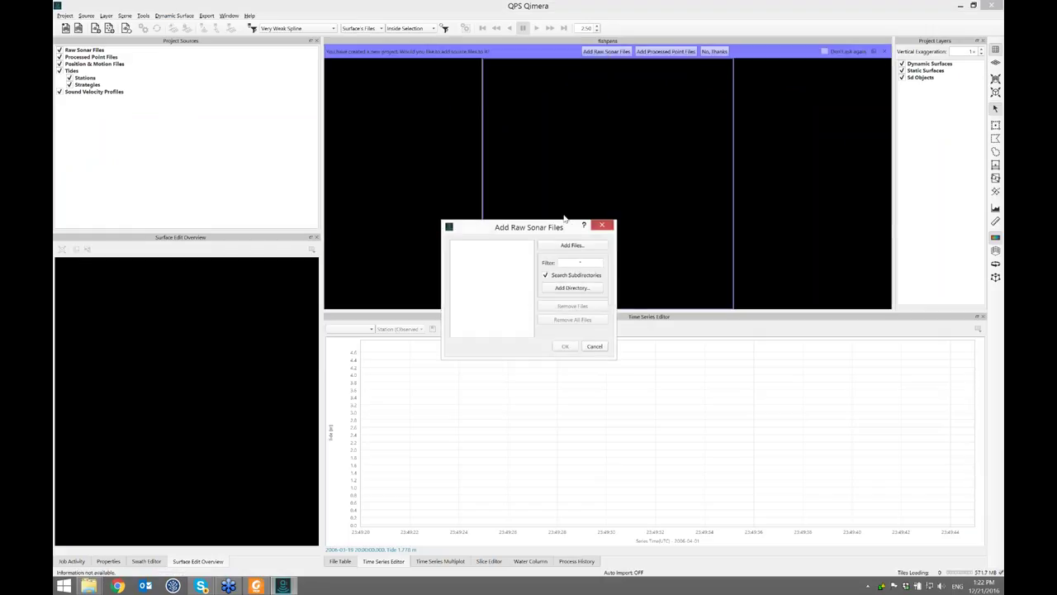
click(622, 158)
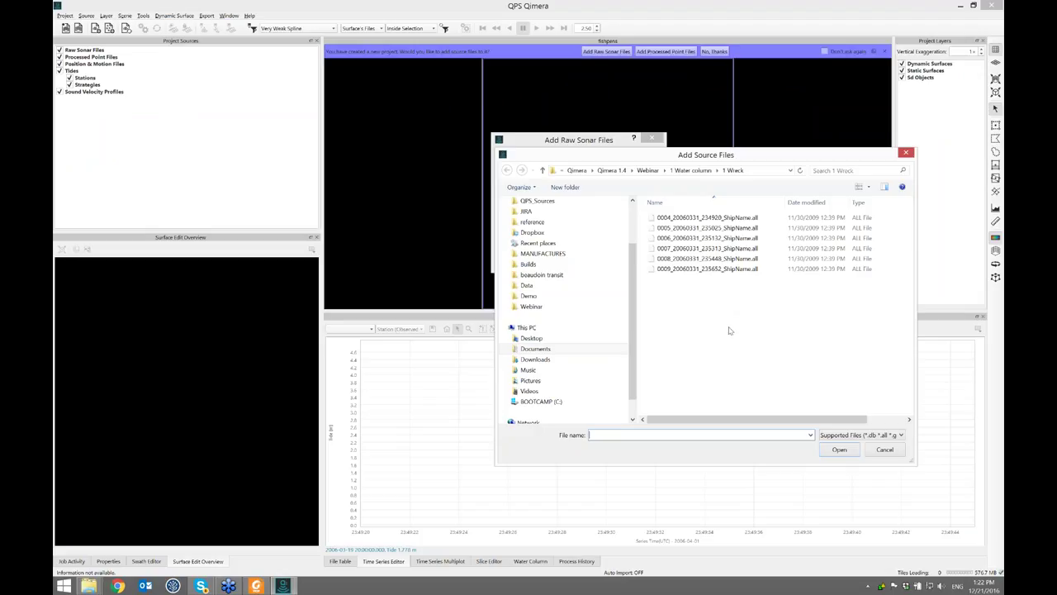
click(691, 171)
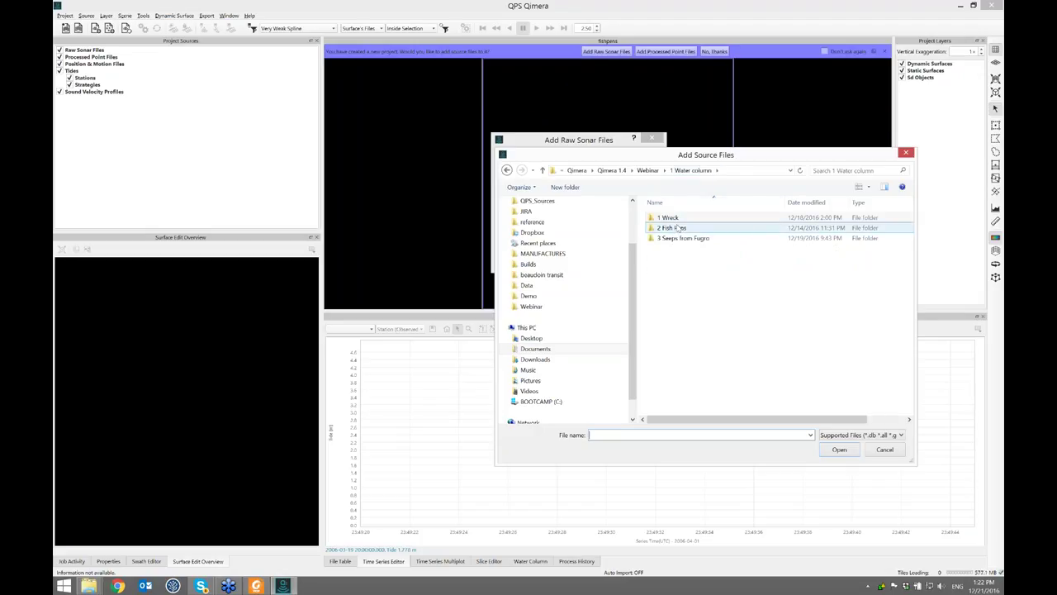
double_click(675, 228)
drag(694, 279, 675, 215)
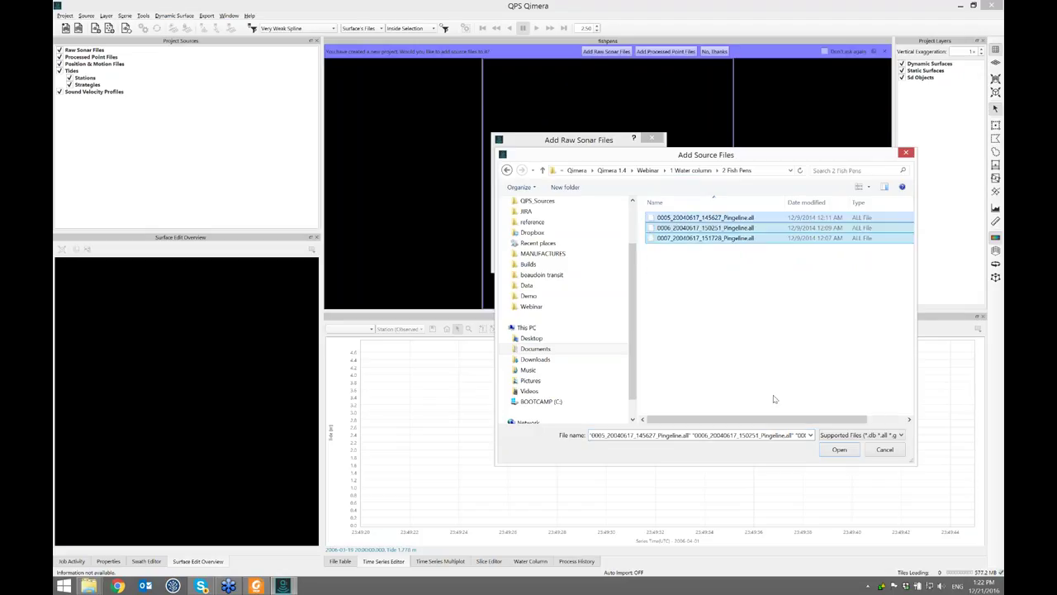
click(838, 449)
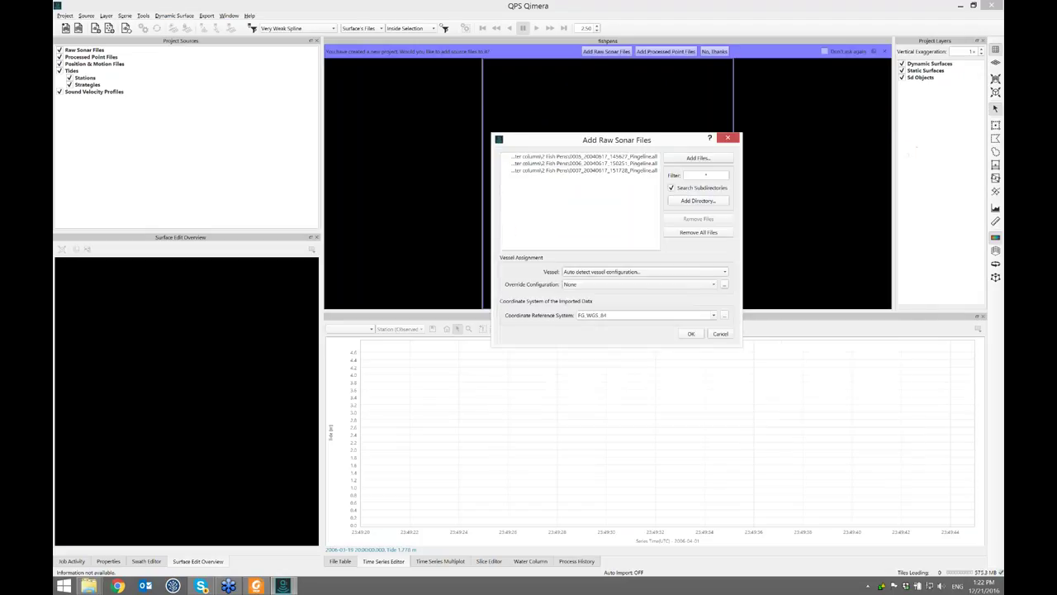
drag(674, 144, 628, 143)
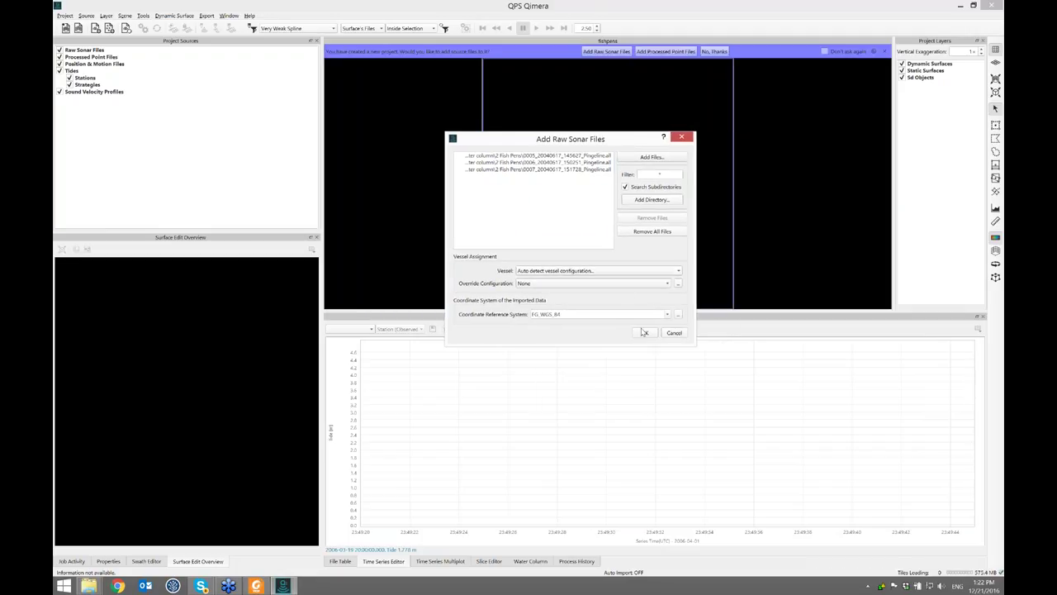
click(645, 333)
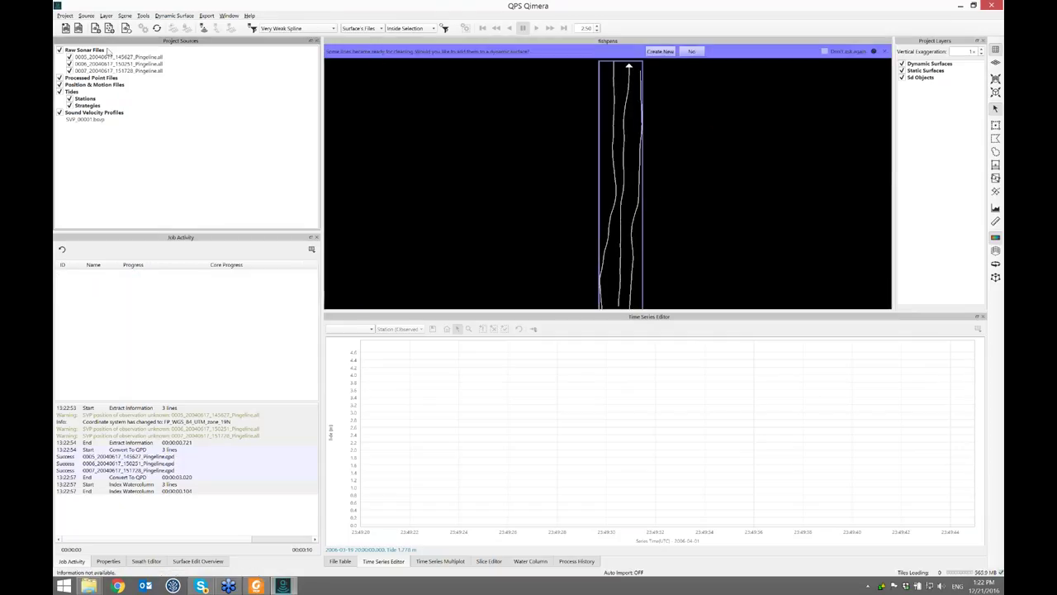
Step: Create a dynamic surface named DynamicSurface from the three lines with a 2.00 m cell size, including all data
click(661, 51)
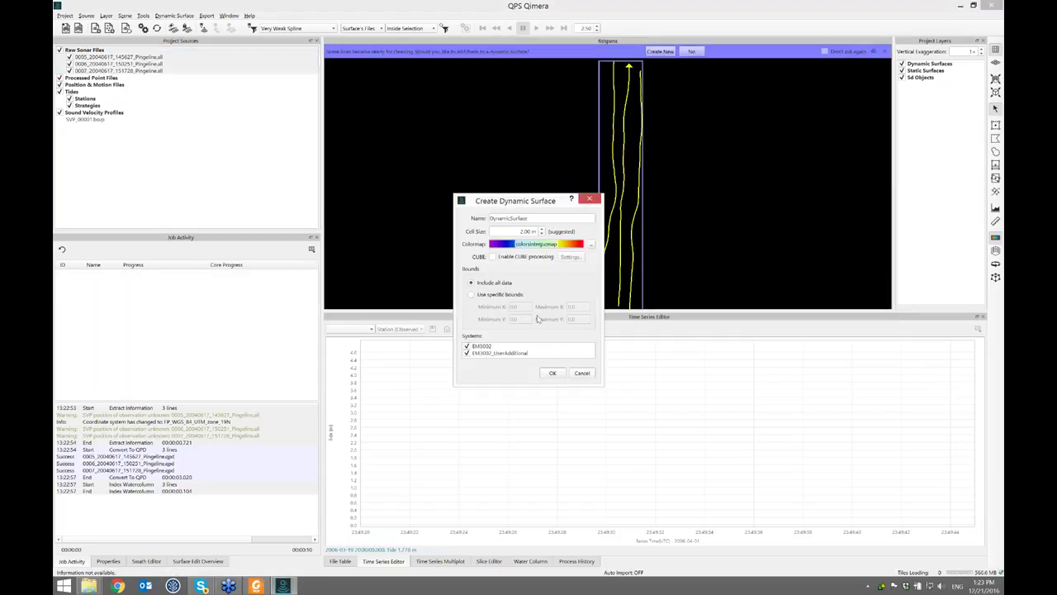
click(553, 373)
click(552, 373)
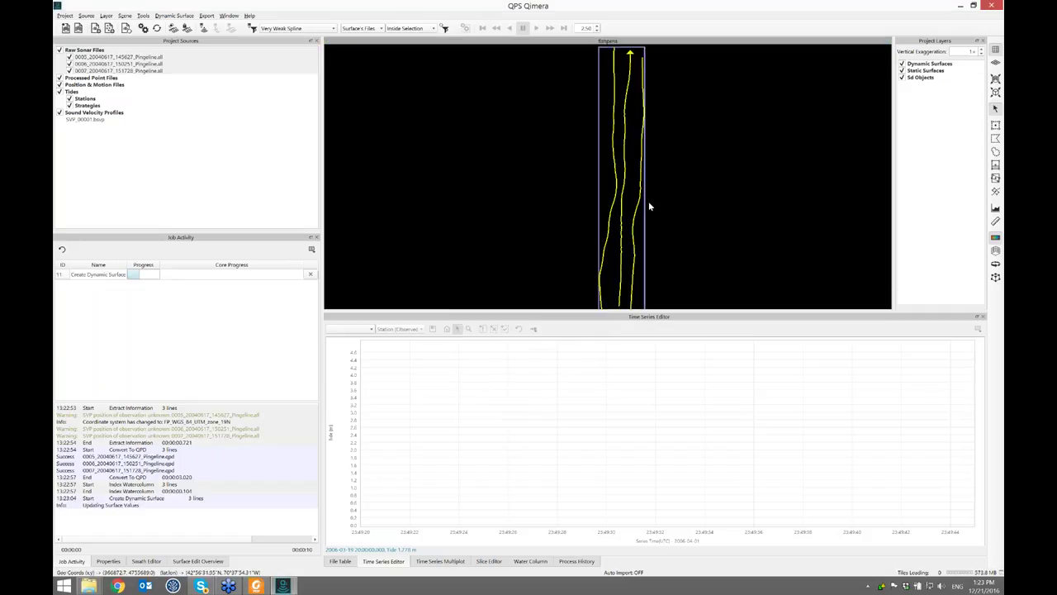
Step: Try to load a freehand selection around the two fish pens on the surface into the 3D Editor
scroll(611, 176, up, 5)
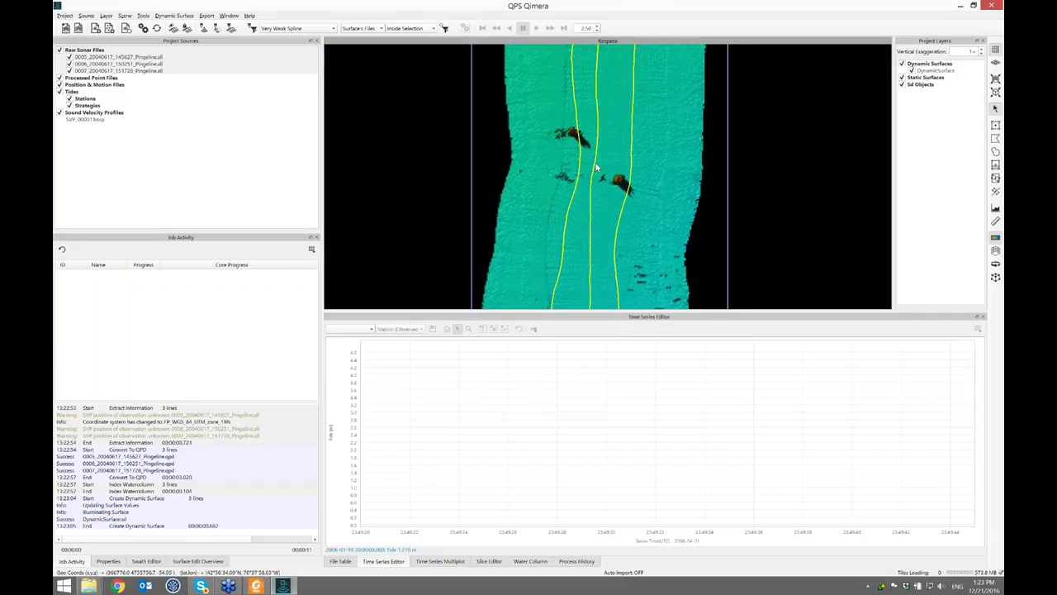
scroll(589, 143, down, 1)
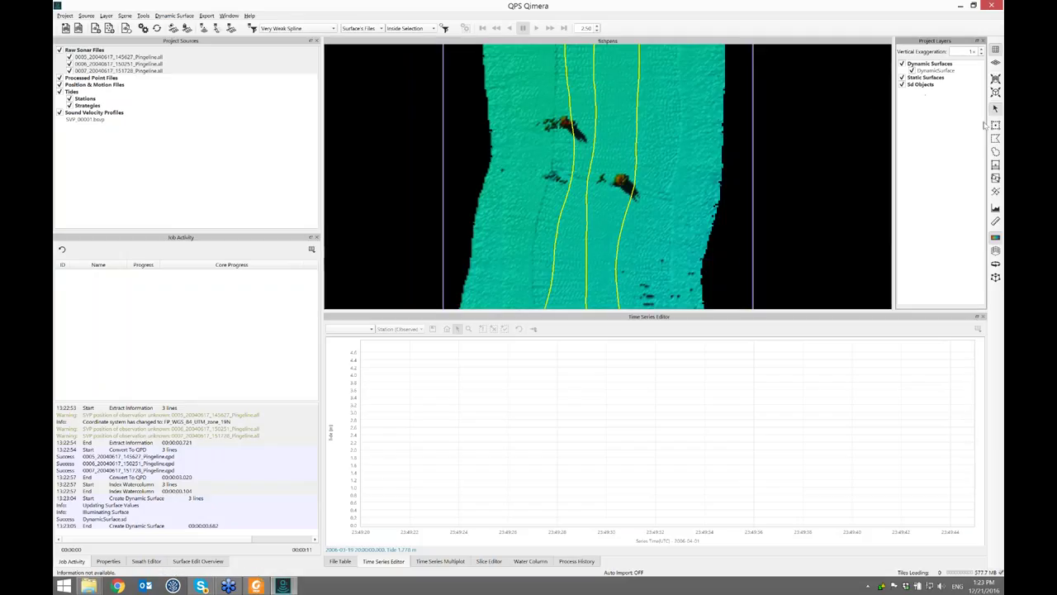
click(995, 152)
drag(510, 183, 652, 229)
drag(671, 159, 668, 161)
scroll(603, 184, up, 8)
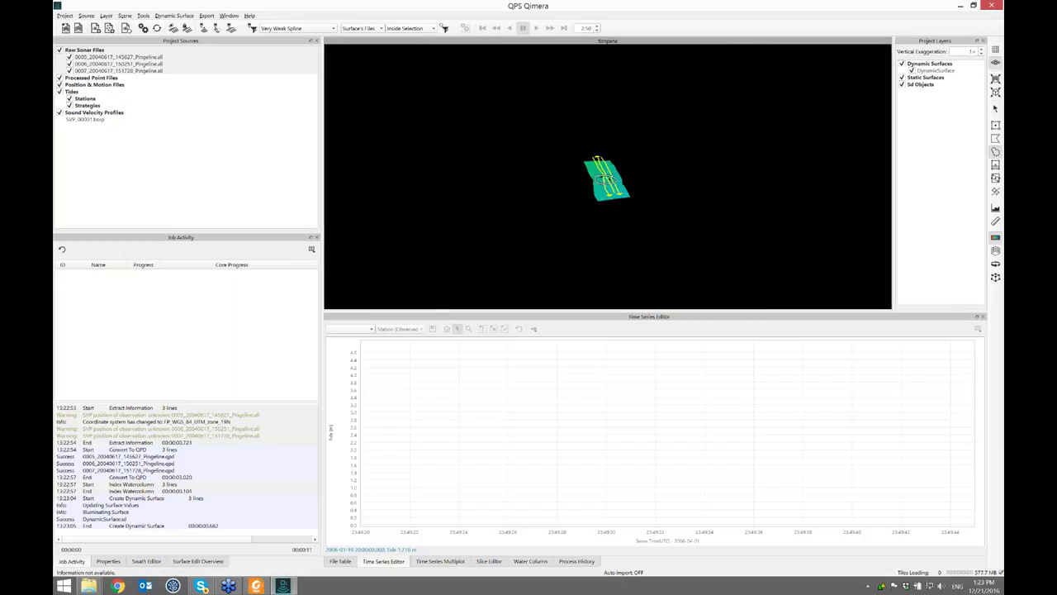
scroll(605, 216, down, 6)
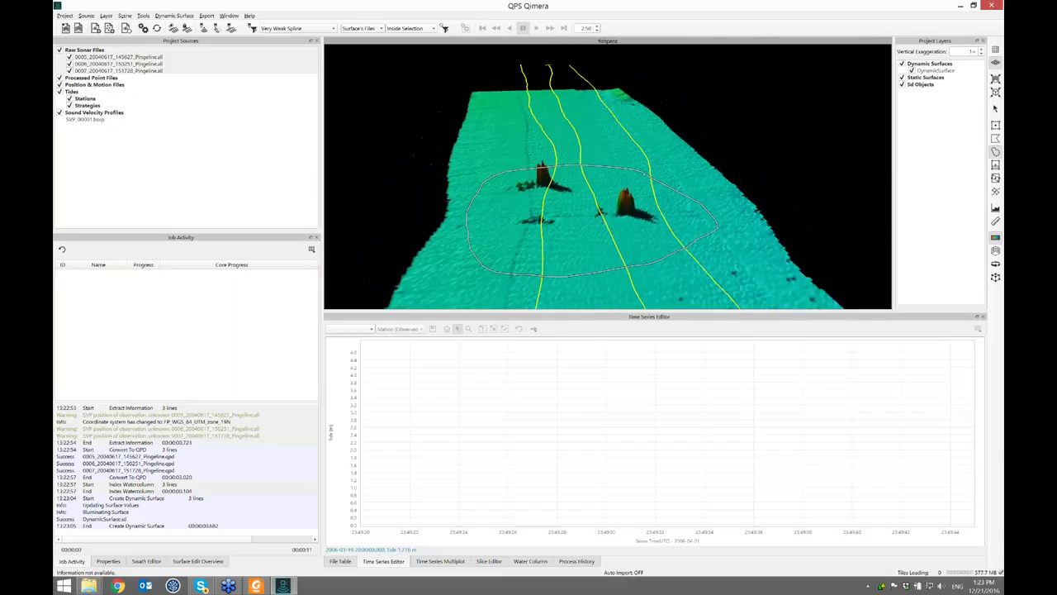
click(231, 28)
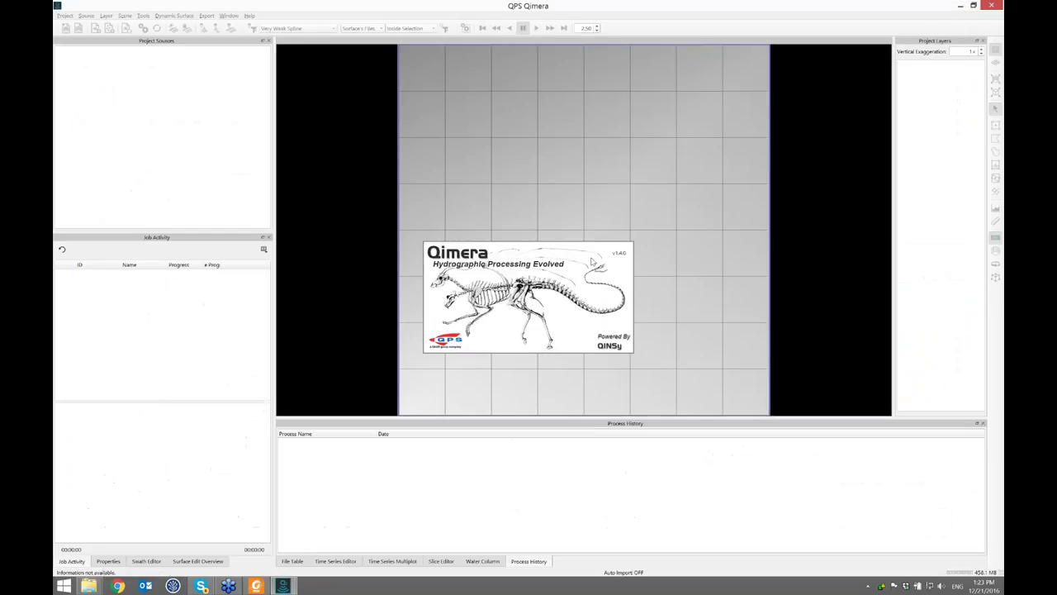
Step: Reopen the fishpens project and dismiss the crash recovery notice
double_click(493, 302)
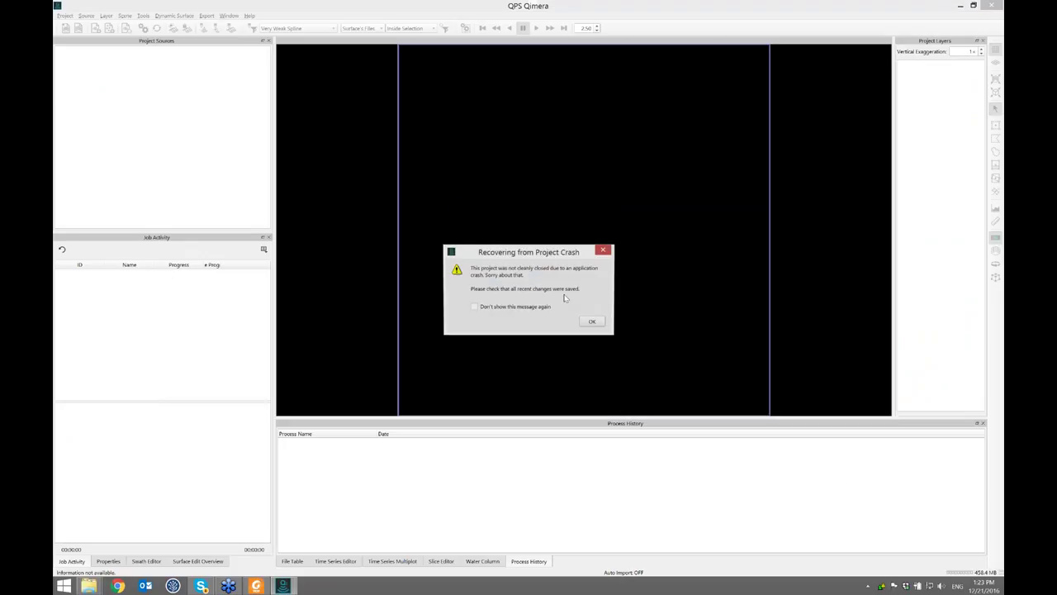
click(593, 322)
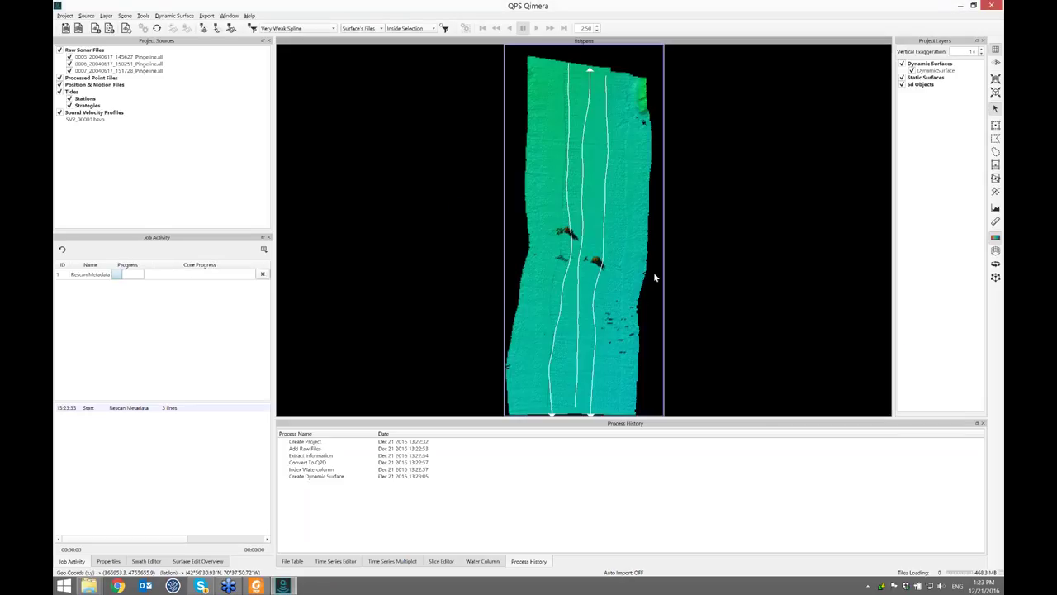
Step: Load a rectangular area of about 211 by 189 m around the fish pens into the 3D Editor, examine the soundings and close it
click(996, 125)
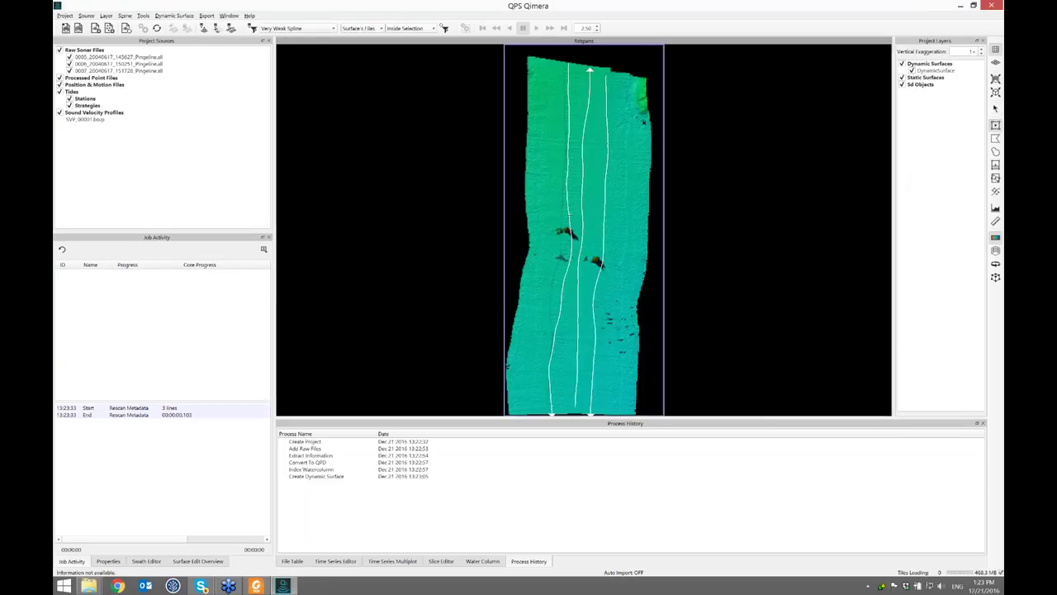
drag(536, 217, 624, 295)
click(935, 71)
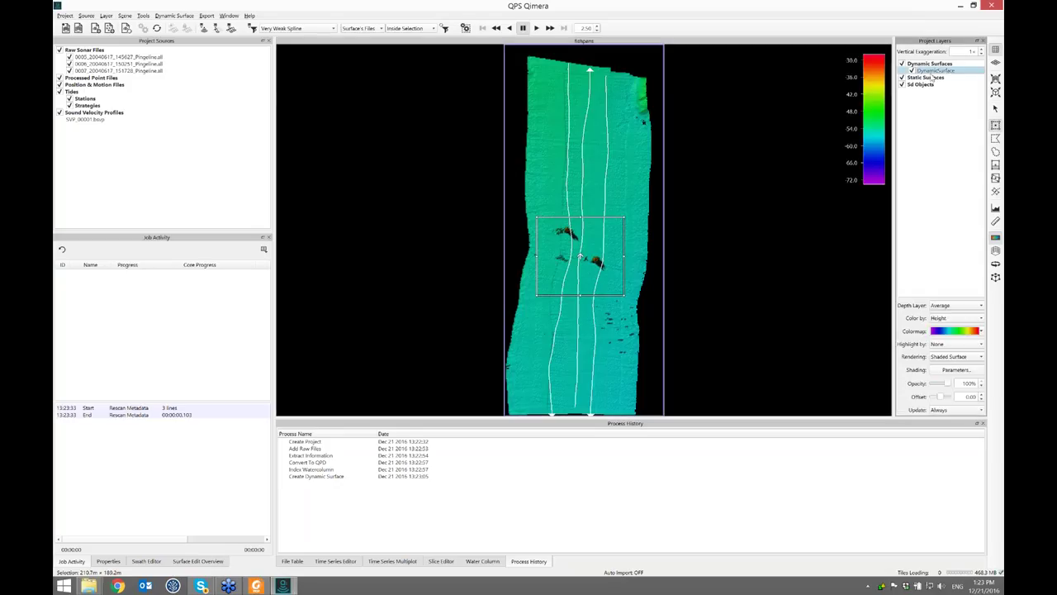
click(231, 28)
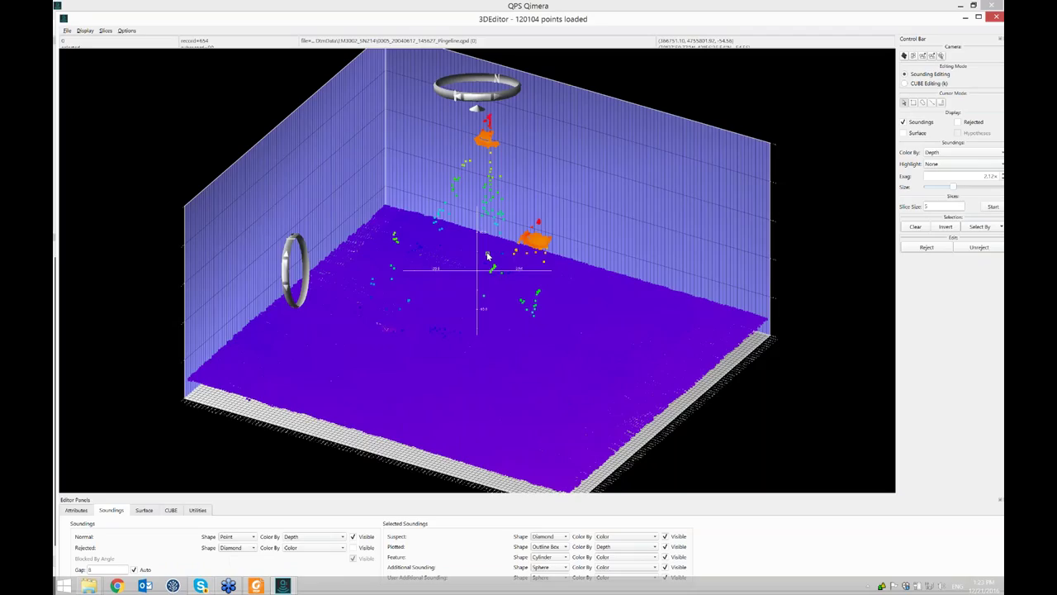
drag(487, 256, 537, 232)
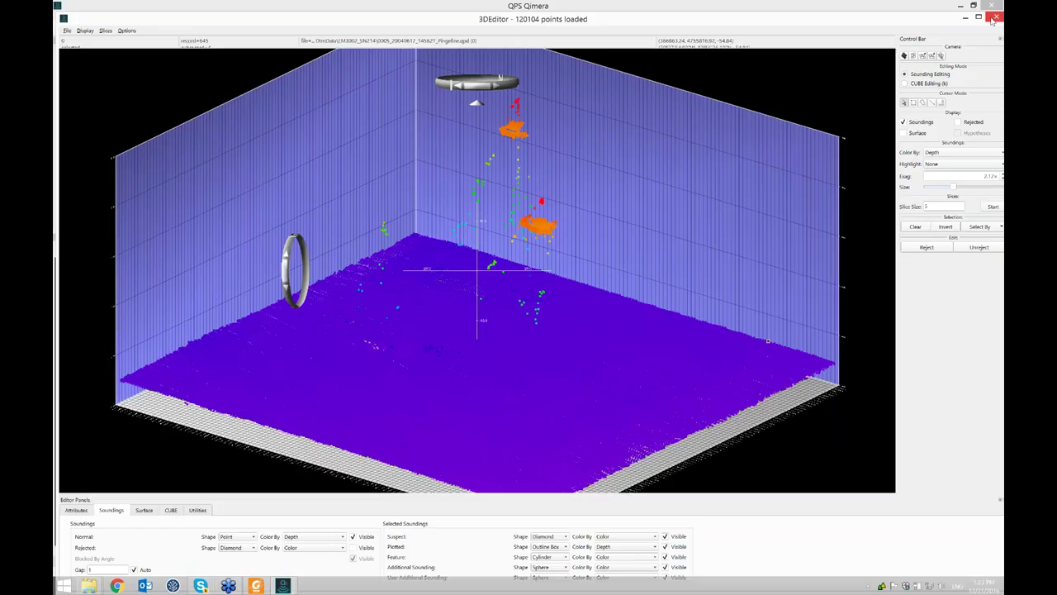
click(992, 19)
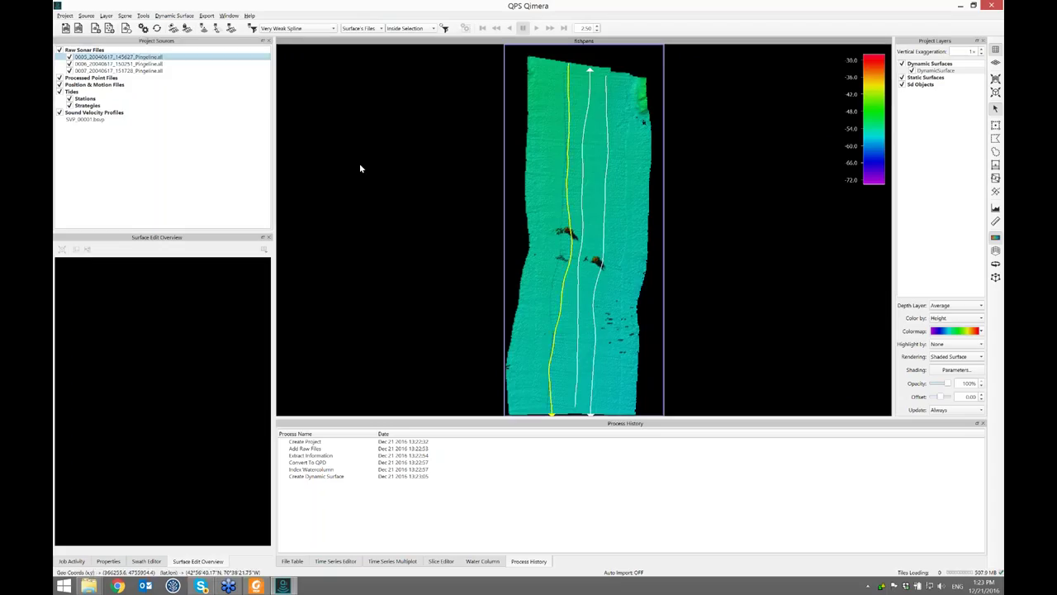
Step: Load line 0005 into the Swath Editor and show its water column fan in an enlarged lower pane
click(204, 28)
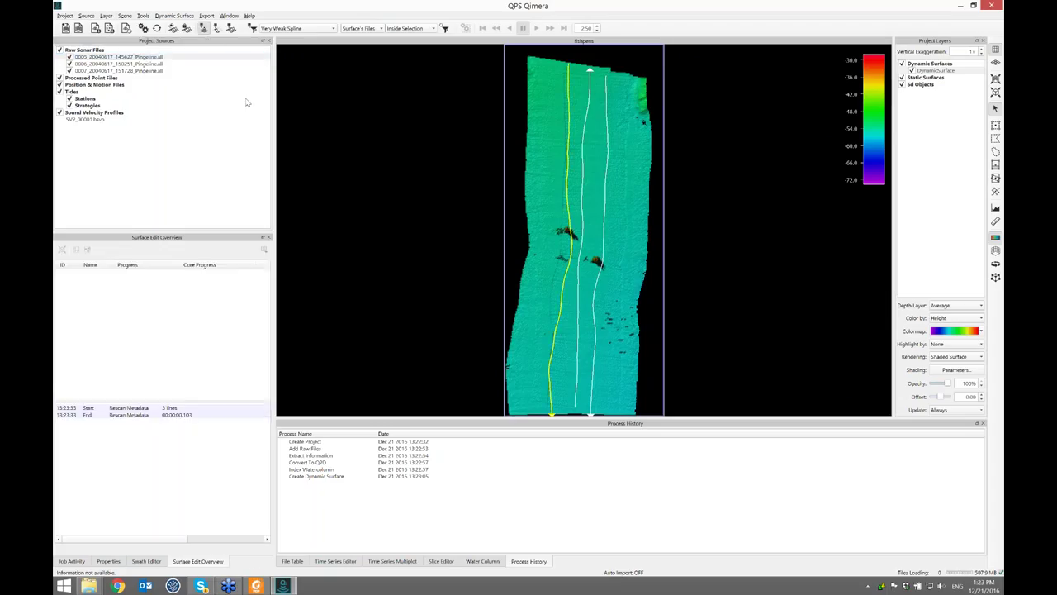
drag(417, 416, 419, 375)
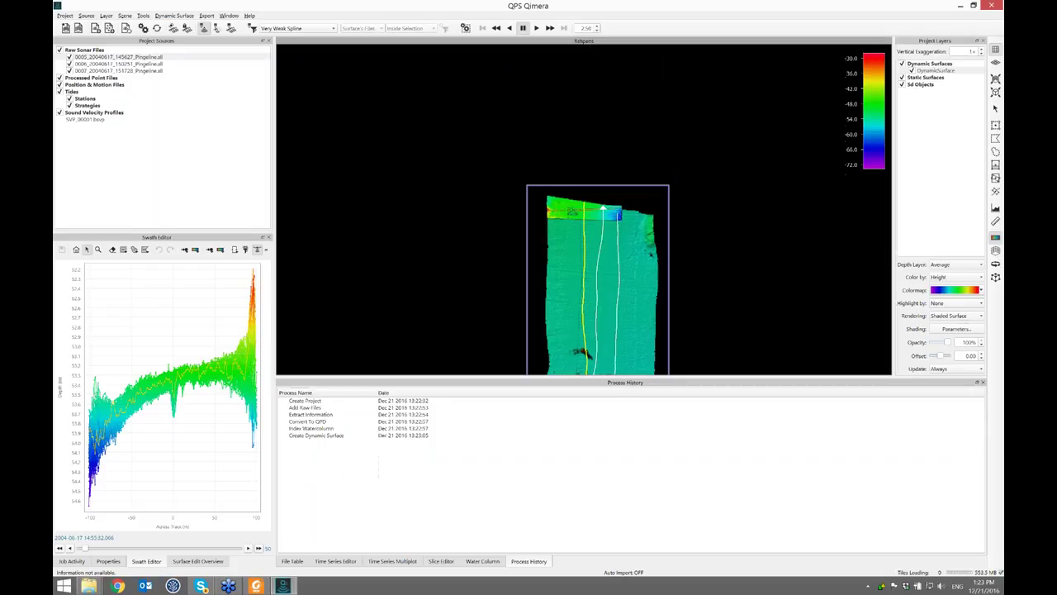
click(479, 562)
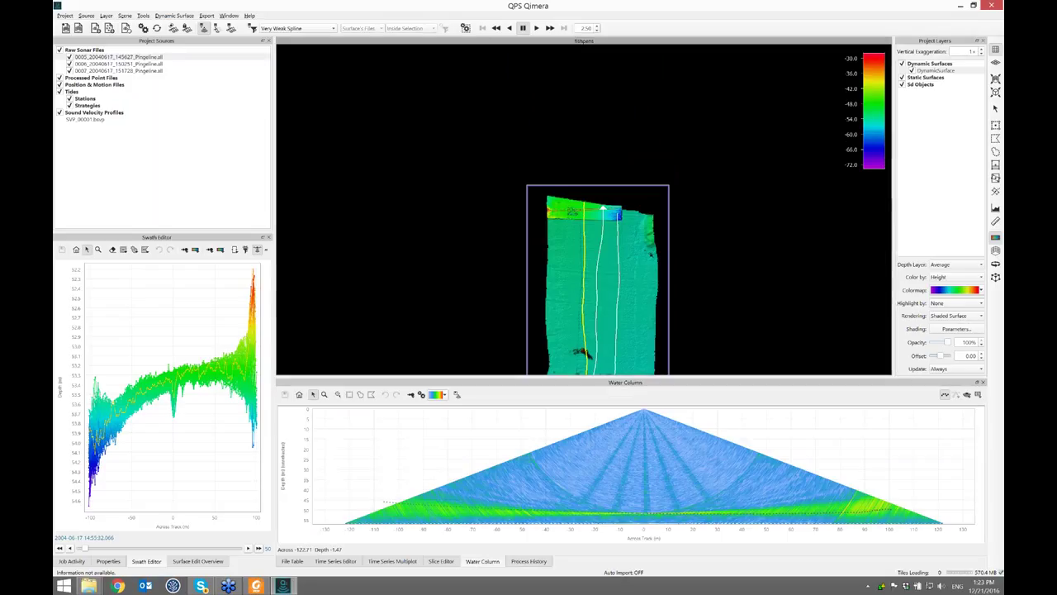
Step: Add the Above view to the Swath Editor and color its soundings by intensity
click(266, 251)
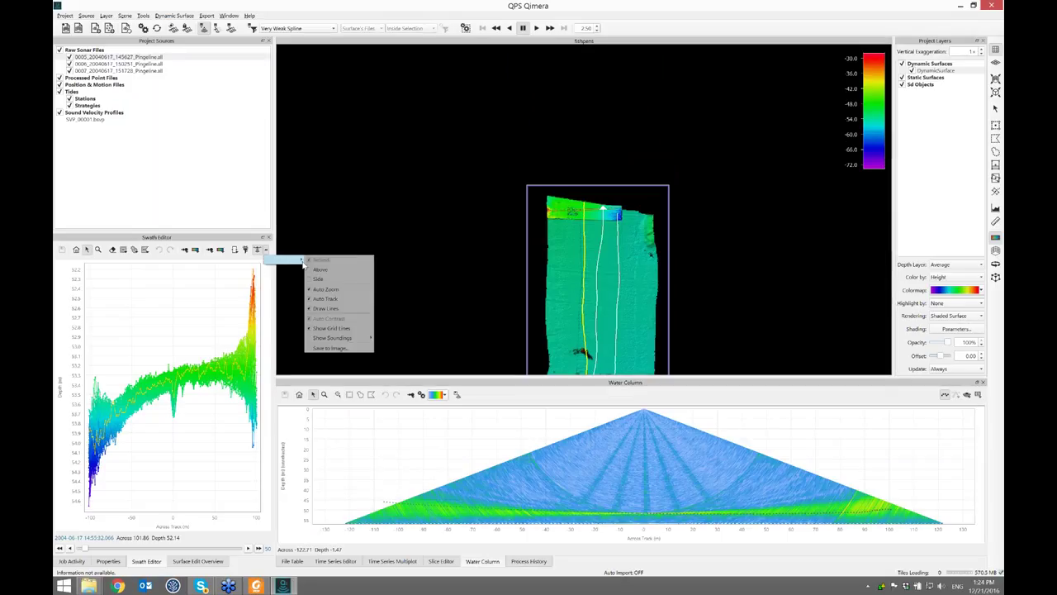
click(322, 269)
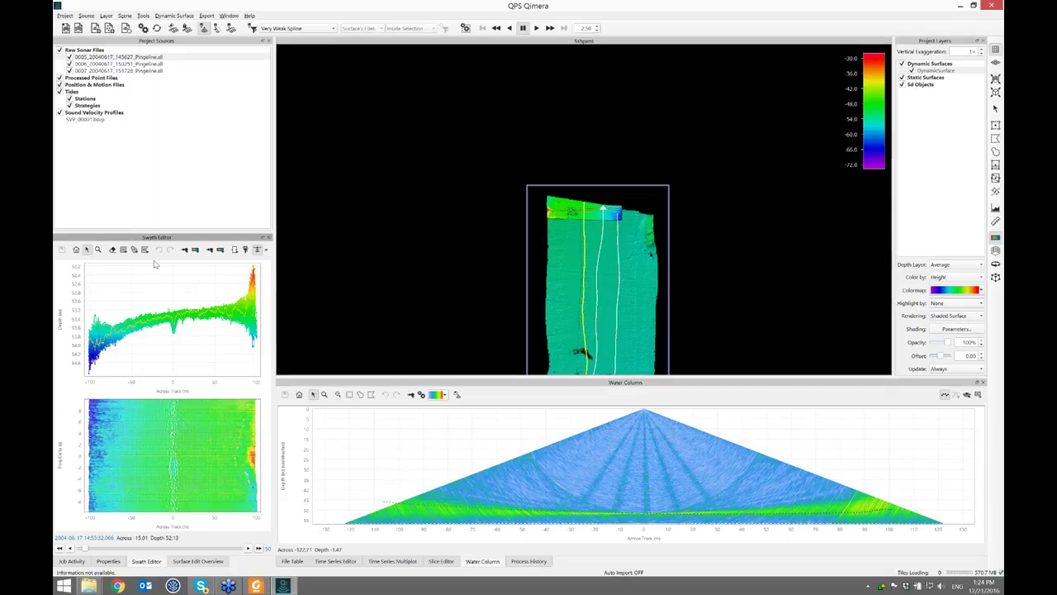
click(195, 249)
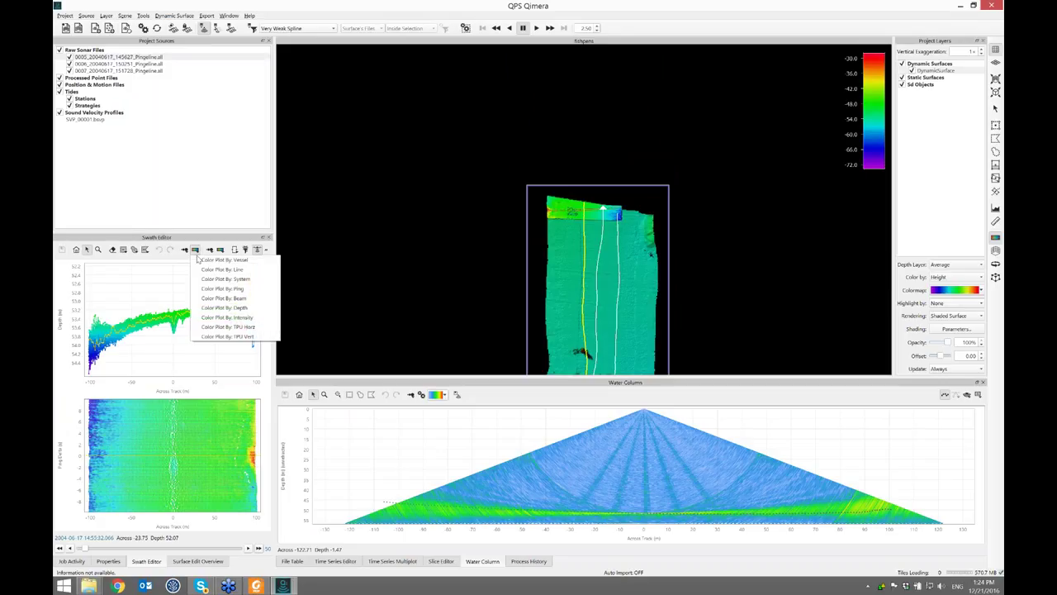
click(223, 321)
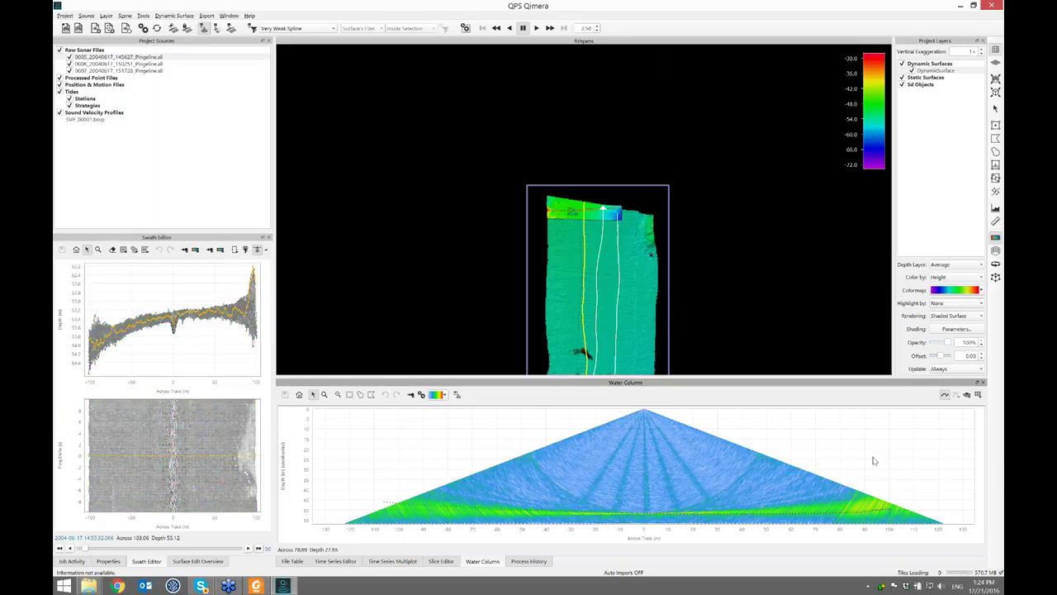
Step: Display the water column as a Stacked Fan and move the swath along line 0005 to the first fish pen
click(978, 395)
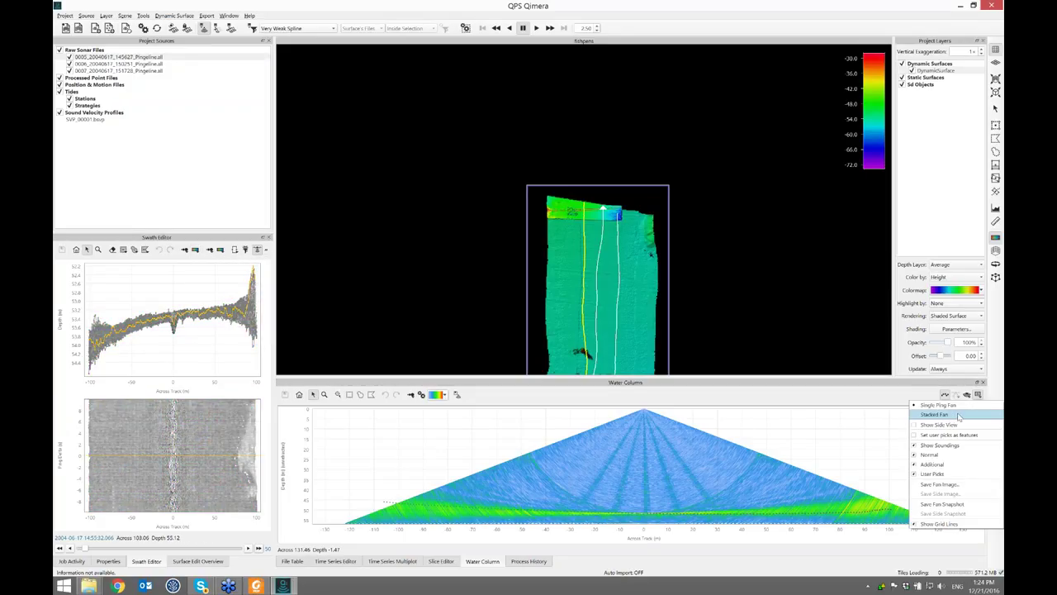
click(952, 414)
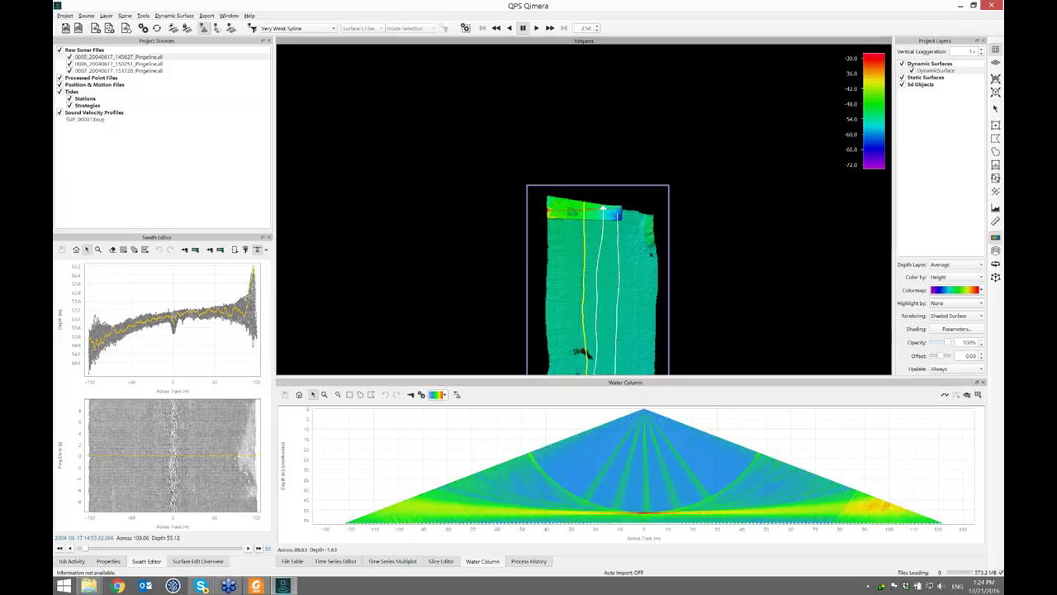
click(583, 351)
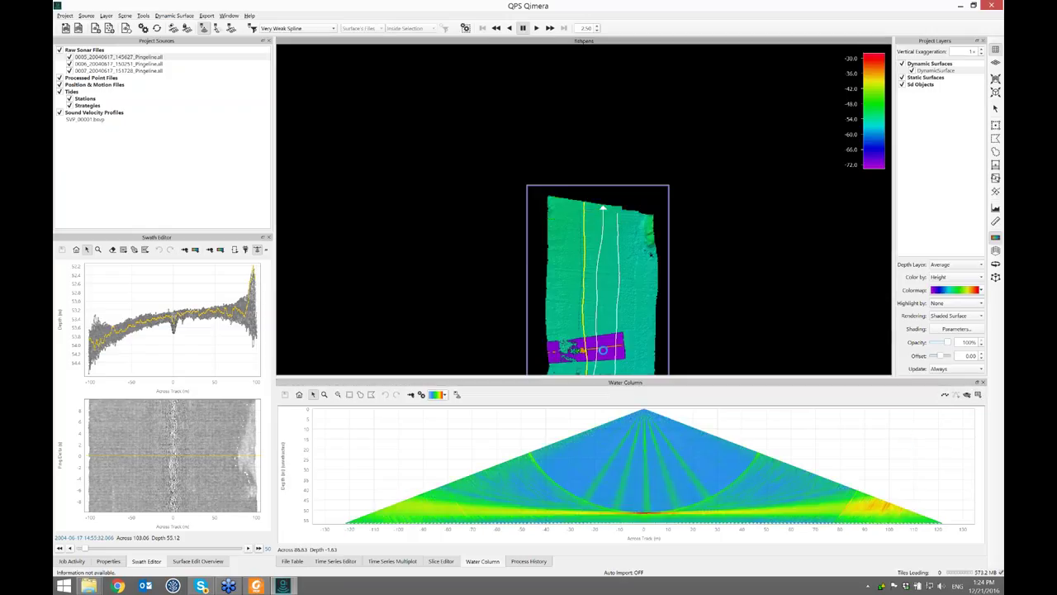
middle_drag(592, 347, 583, 177)
scroll(581, 68, up, 2)
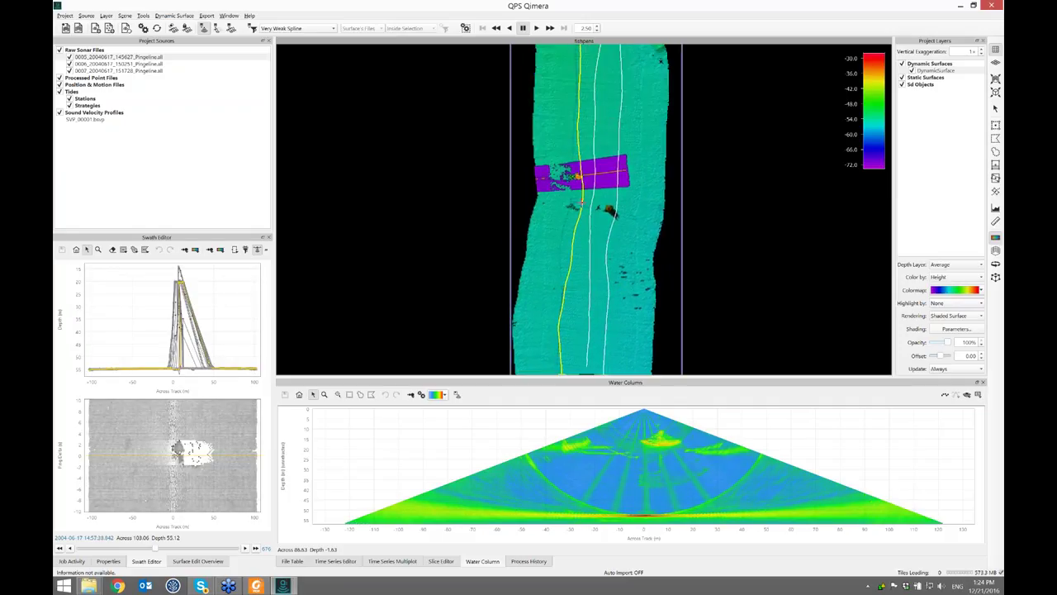
click(678, 447)
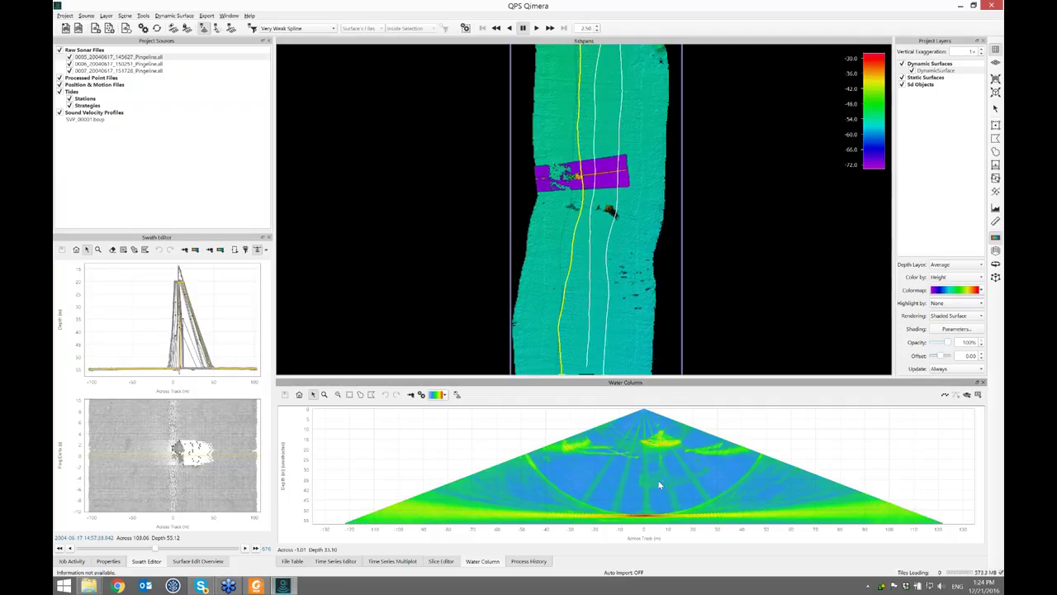
Step: Switch the water column back to Single Ping Fan and inspect a ping just beside the fish pen in the Above view
click(978, 394)
click(940, 414)
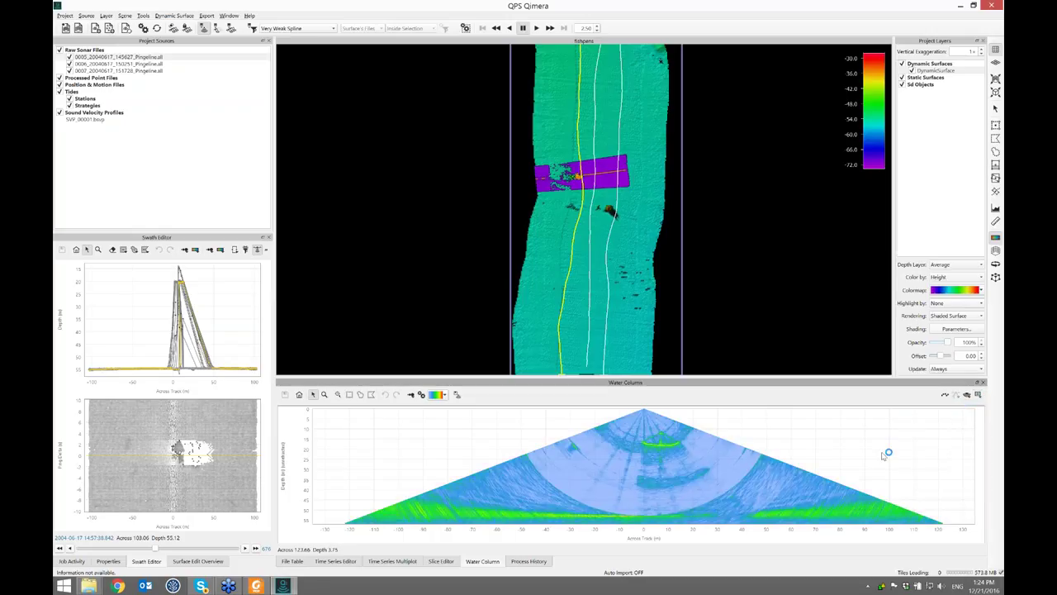
click(230, 455)
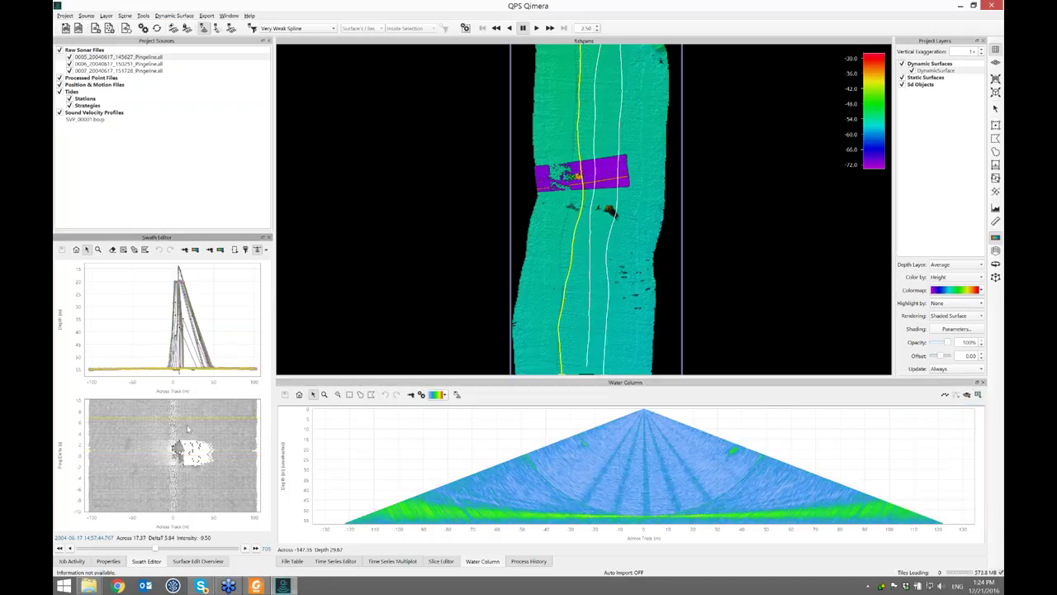
Step: Display the water column as a Stacked Fan and clip weak intensities below about -14 in its filter settings
click(978, 394)
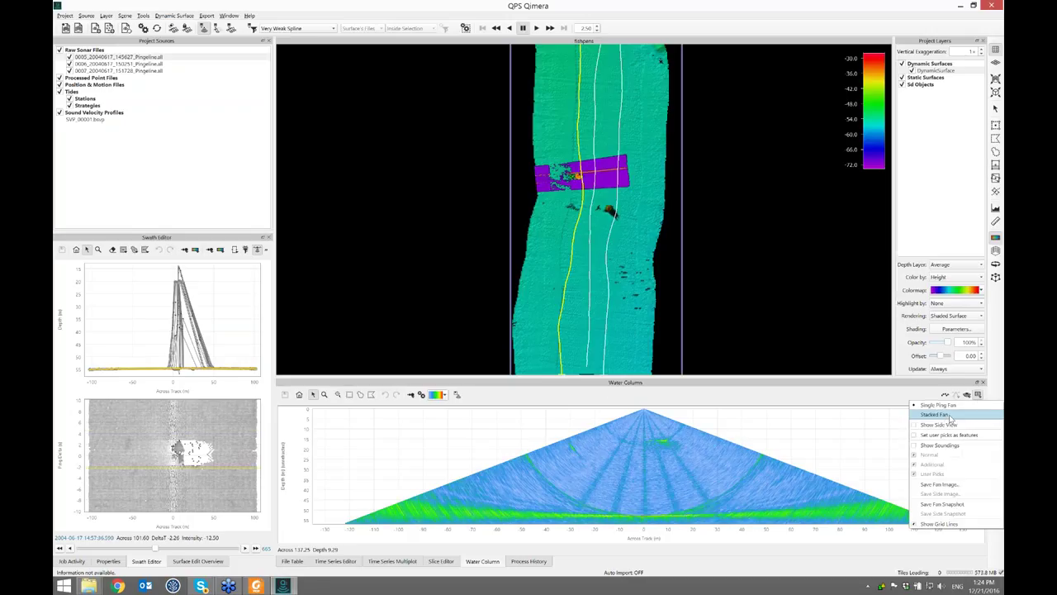
click(947, 414)
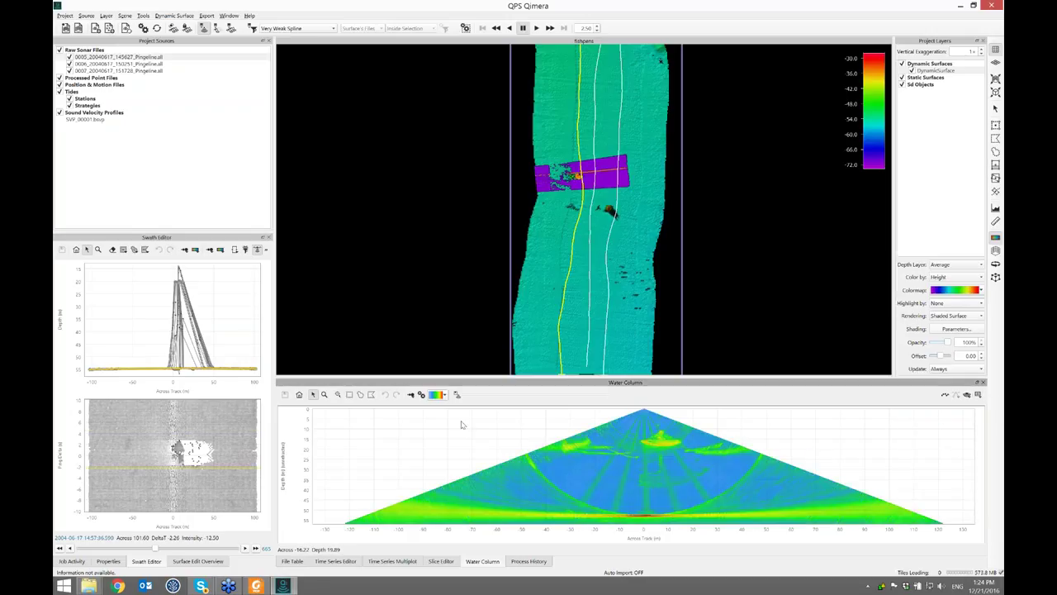
click(421, 395)
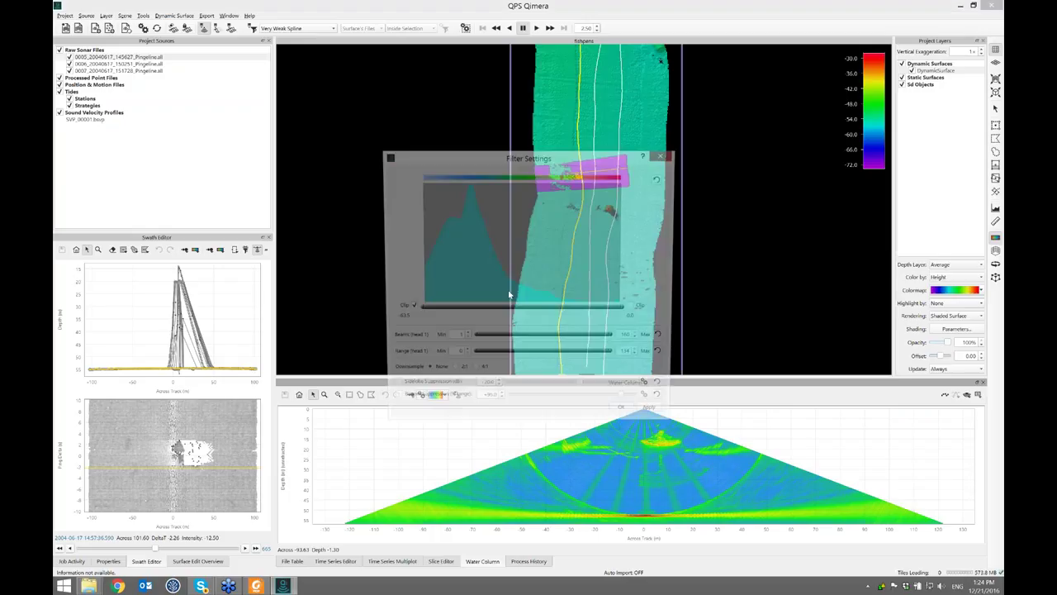
drag(528, 149, 322, 67)
drag(301, 154, 329, 154)
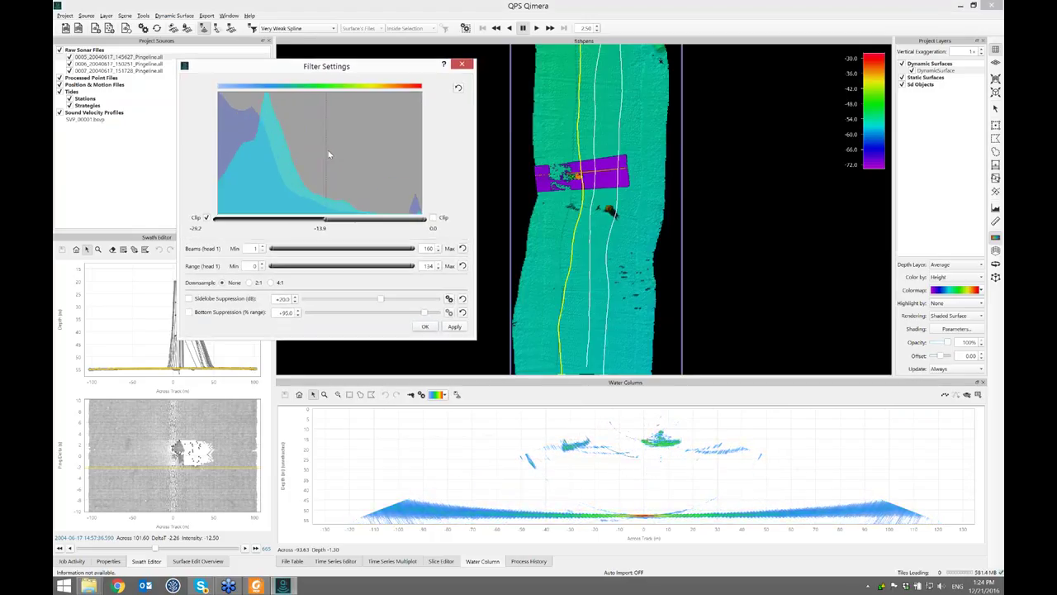
click(424, 326)
Step: Lasso the fish pen returns above the seafloor to add them as soundings, suppressing further large-selection confirmations
click(360, 394)
mouse_move(760, 444)
mouse_down()
mouse_move(734, 467)
mouse_move(637, 476)
mouse_move(551, 463)
mouse_move(539, 450)
mouse_move(574, 421)
mouse_move(699, 427)
mouse_up()
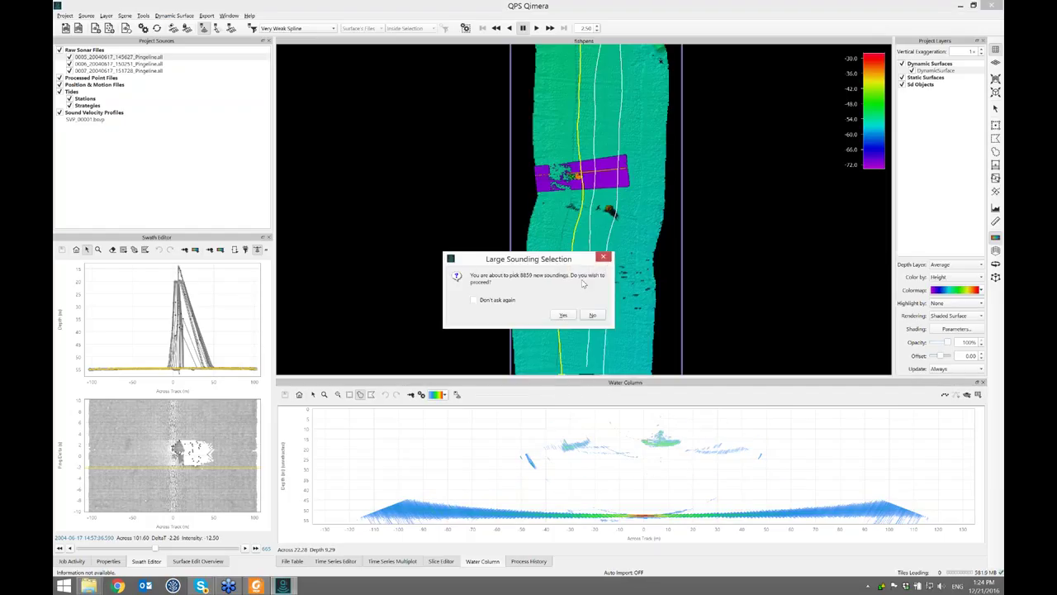
drag(569, 265, 542, 246)
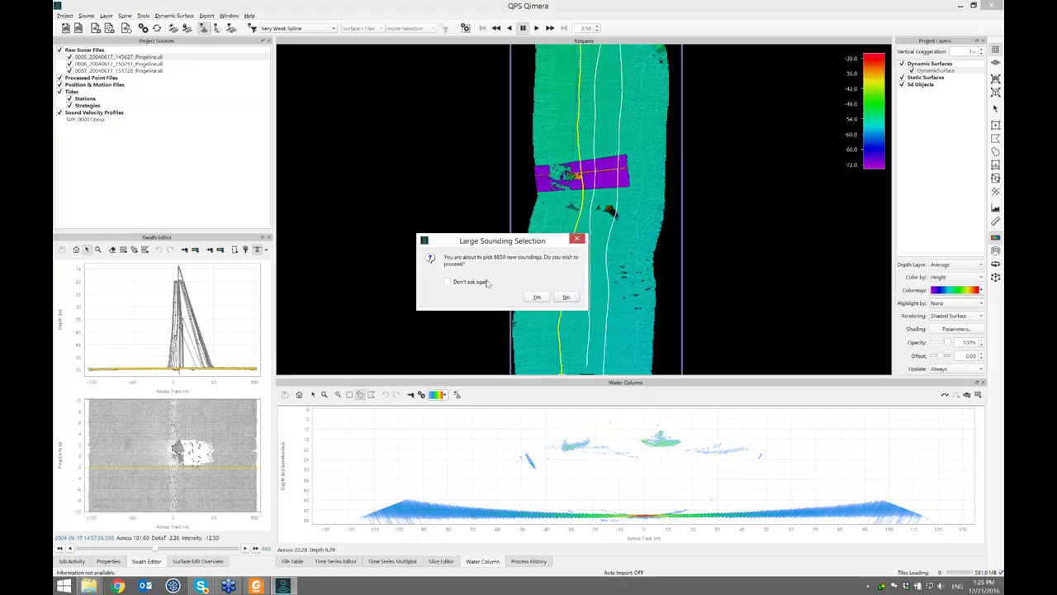
click(456, 286)
click(537, 299)
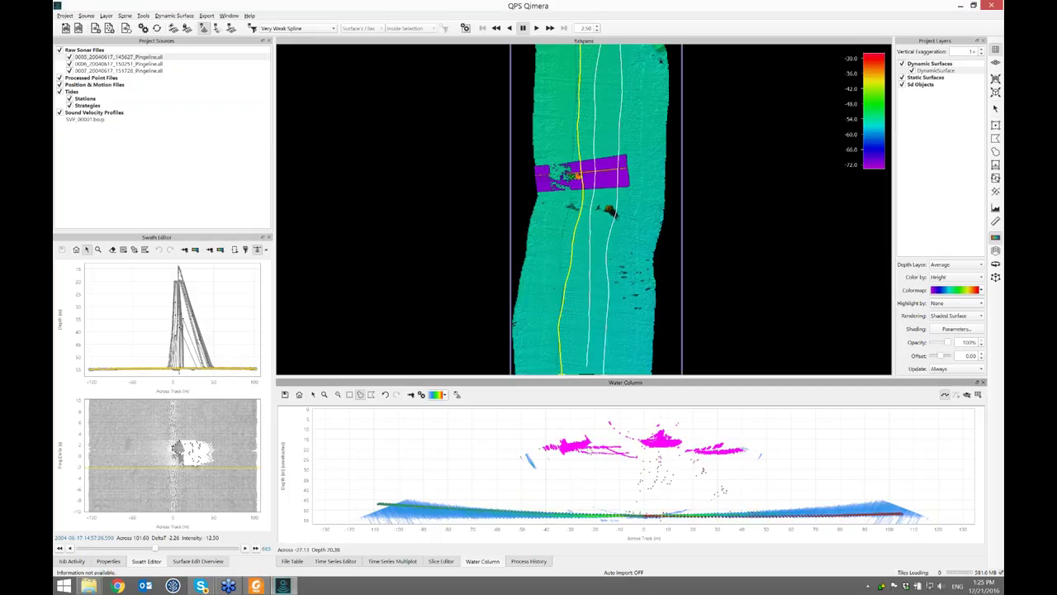
Step: Show the water column's side view, advance to the next stack of pings, and lasso its fish pen returns as additional soundings
click(978, 395)
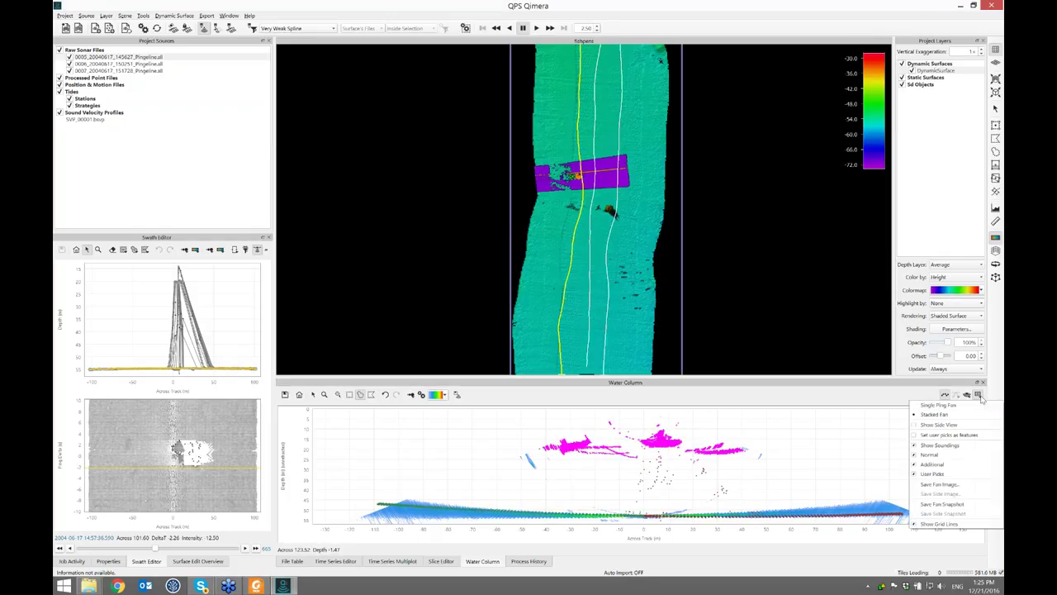
click(960, 425)
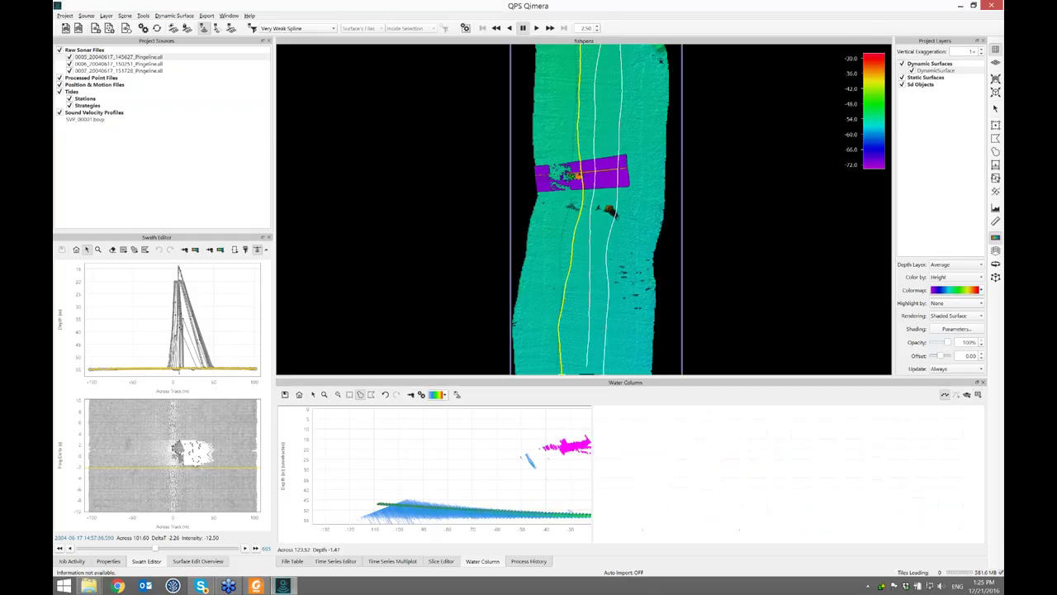
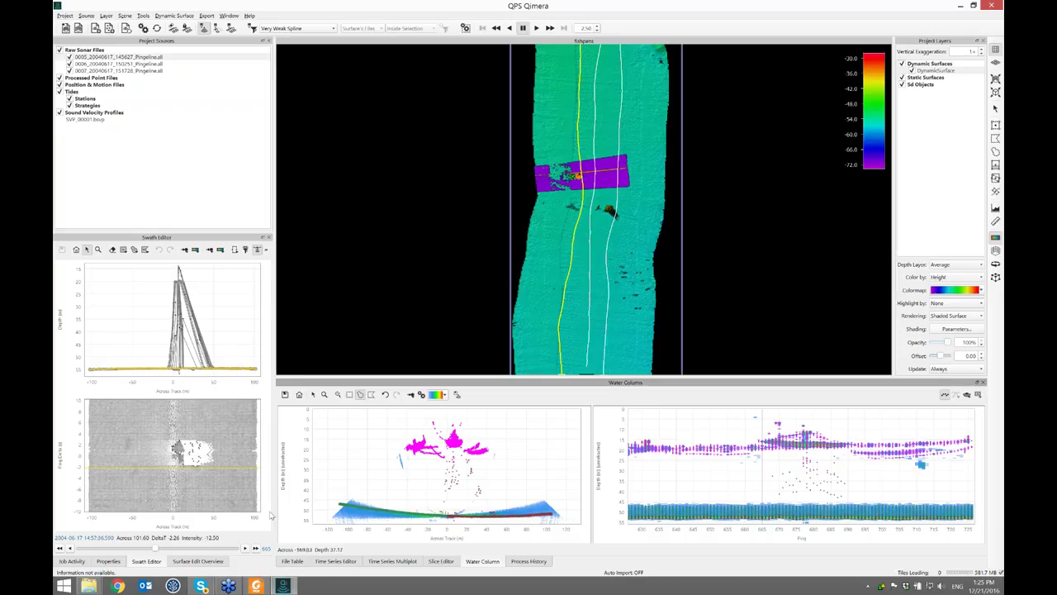
click(256, 549)
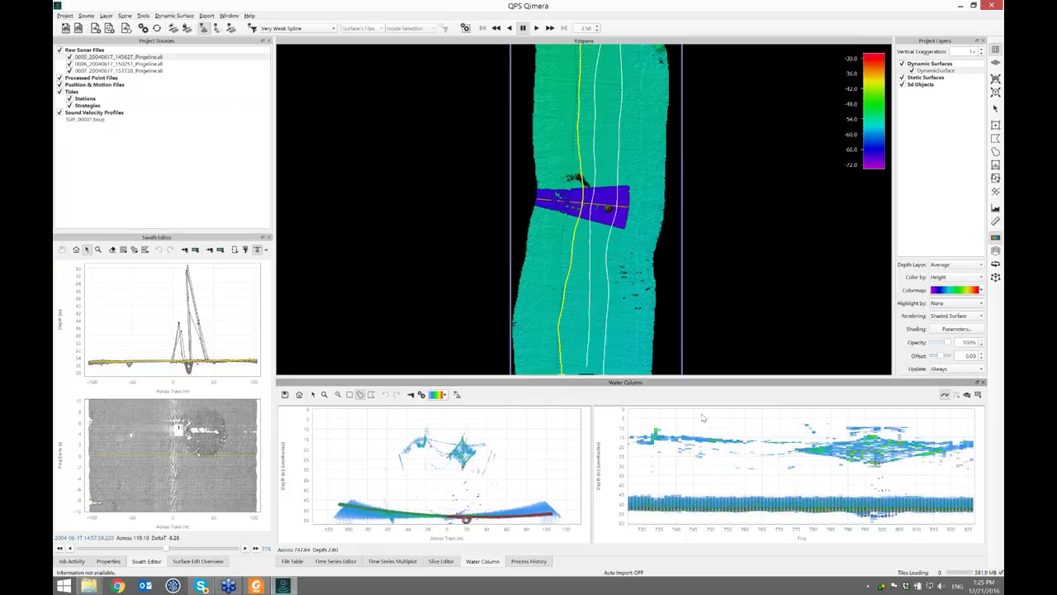
mouse_move(705, 422)
mouse_down()
mouse_move(636, 419)
mouse_move(652, 465)
mouse_move(801, 477)
mouse_move(913, 473)
mouse_move(979, 455)
mouse_move(859, 418)
mouse_move(772, 419)
mouse_up()
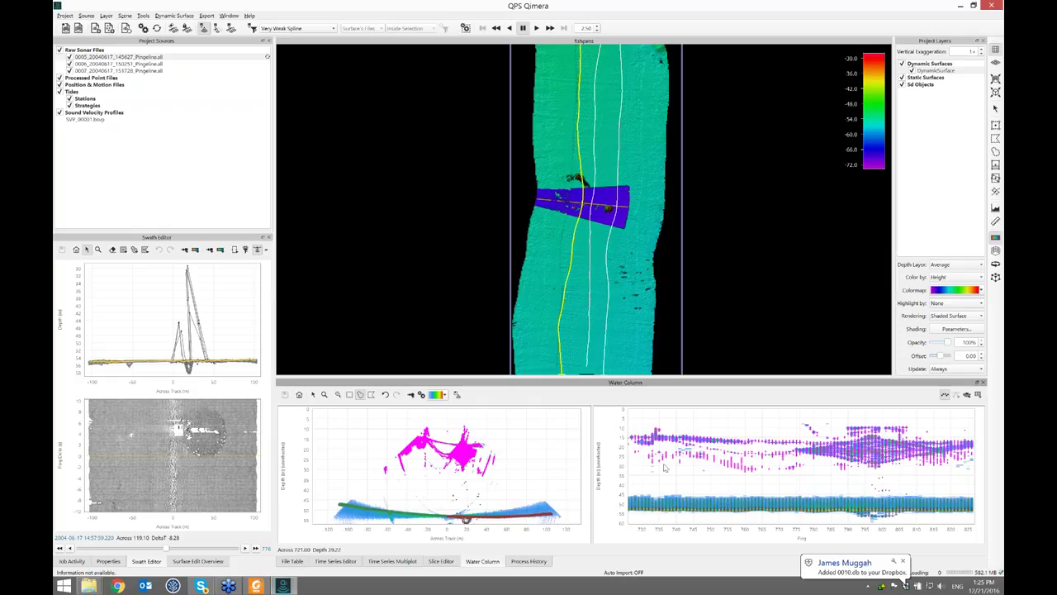
Step: End the Swath Editor session and process the bathymetry of line 0005 with the added soundings
click(202, 28)
click(168, 56)
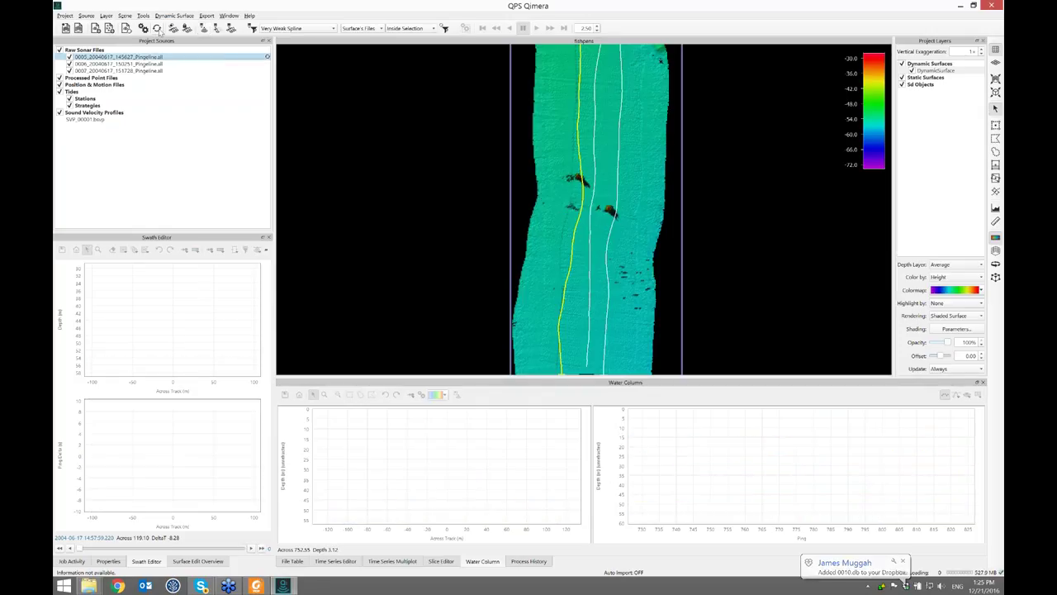
click(158, 29)
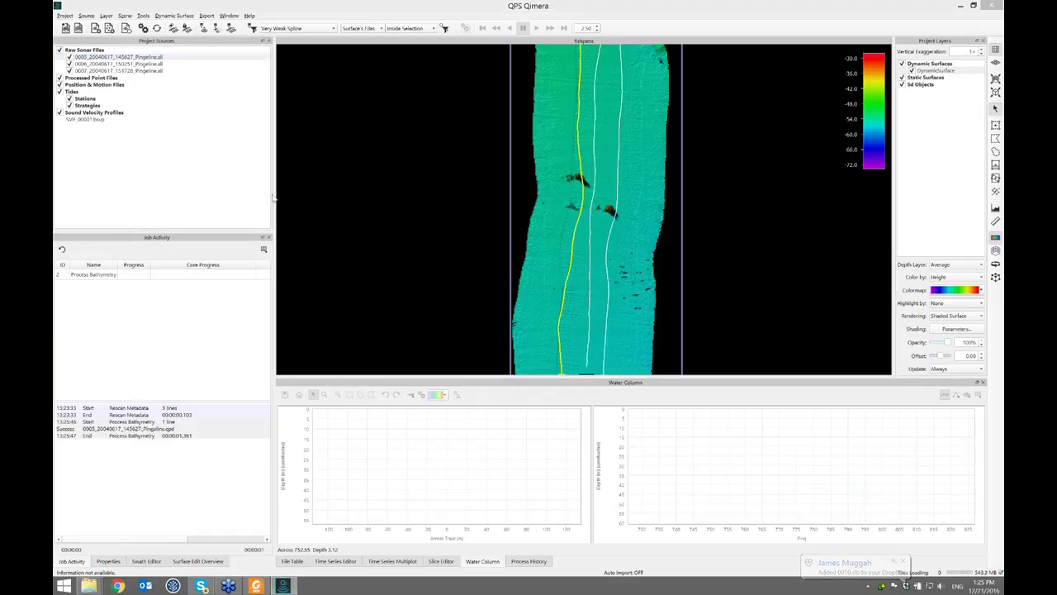
Step: View the updated surface in 3D, outline the whole fish pen cluster with a lasso, and load the area into the 3D Editor
scroll(588, 203, up, 5)
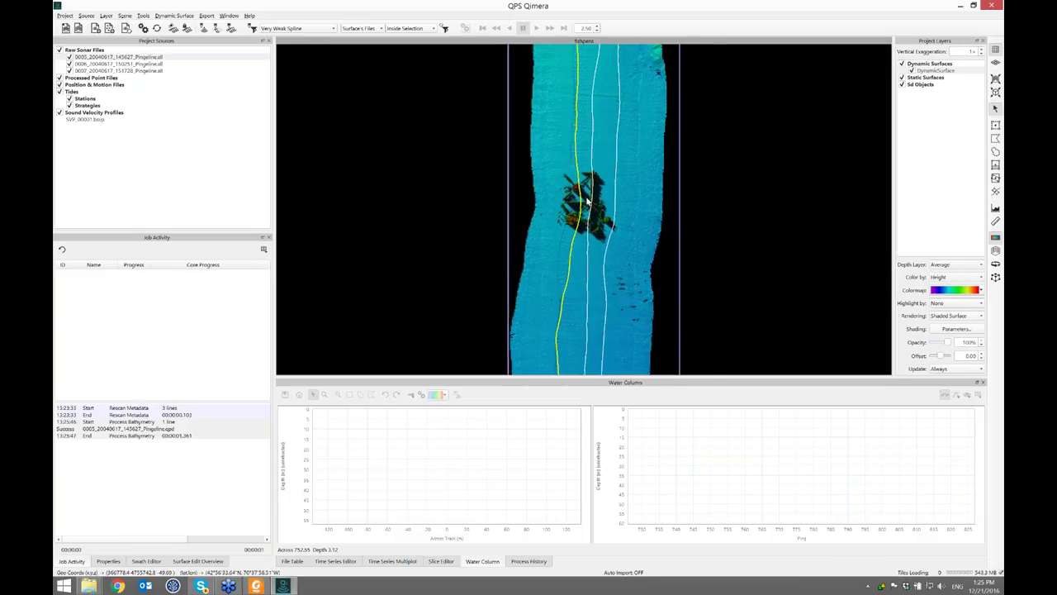
click(996, 62)
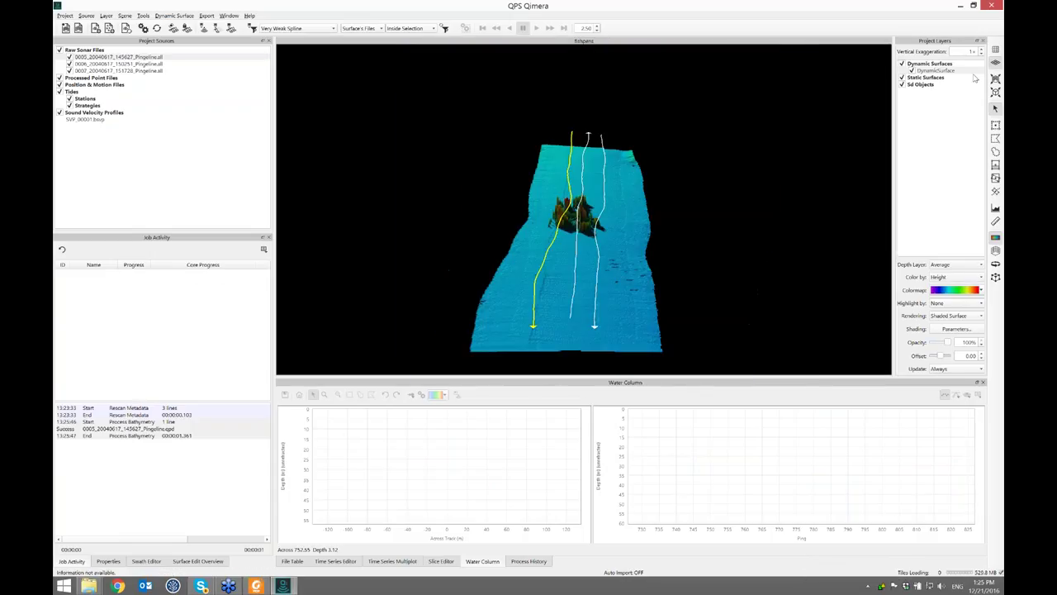
drag(566, 272, 602, 237)
scroll(594, 235, up, 4)
scroll(598, 256, up, 2)
drag(600, 283, 633, 260)
mouse_move(571, 162)
mouse_down()
mouse_move(517, 184)
mouse_move(475, 281)
mouse_move(735, 322)
mouse_move(753, 186)
mouse_up()
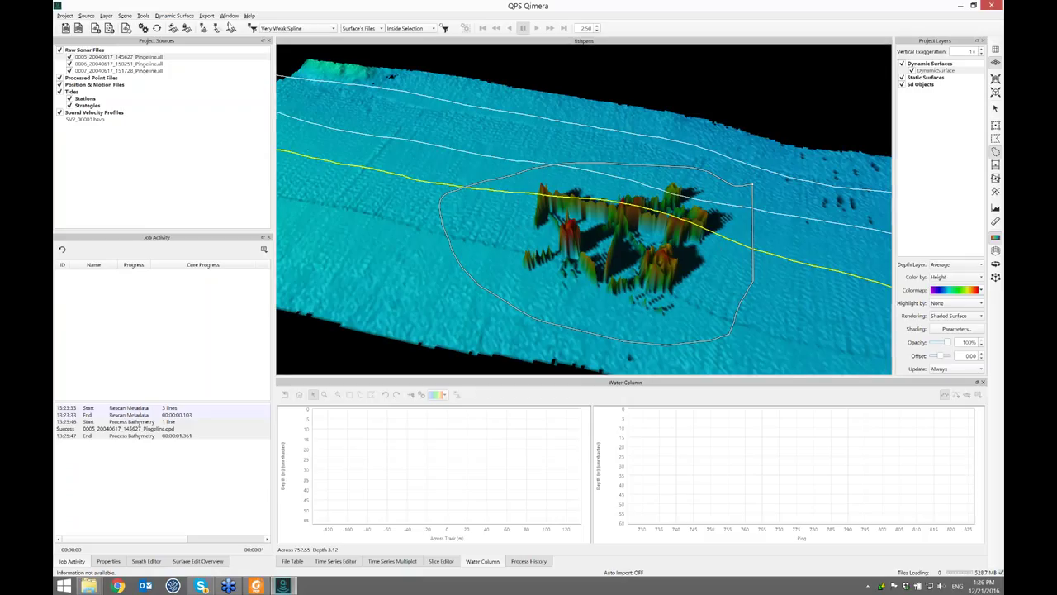
click(231, 28)
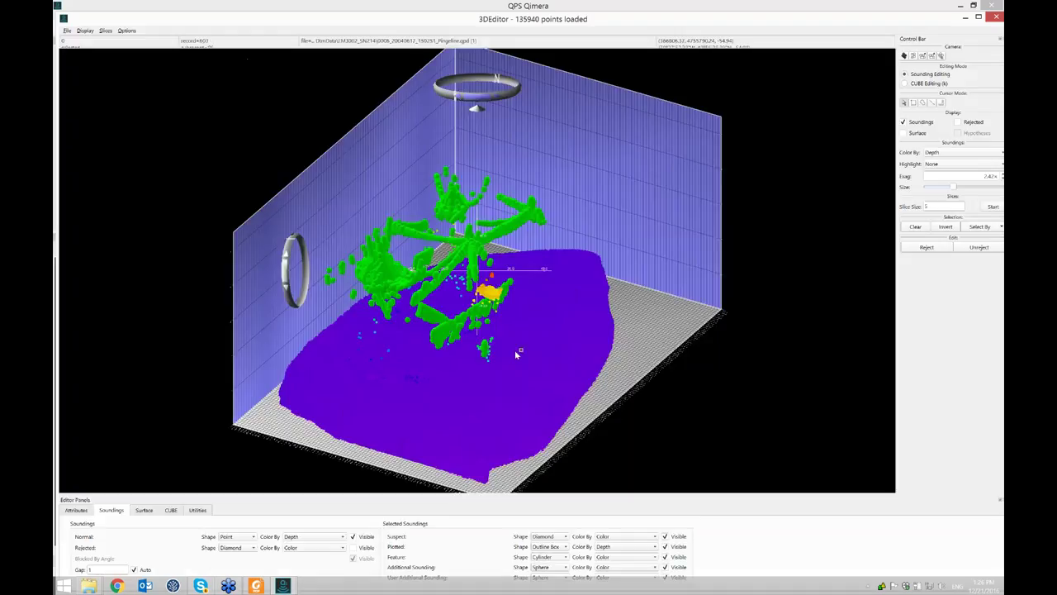
Step: Maximize the 3D Editor and color the User Additional Soundings by Intensity
drag(520, 351, 515, 352)
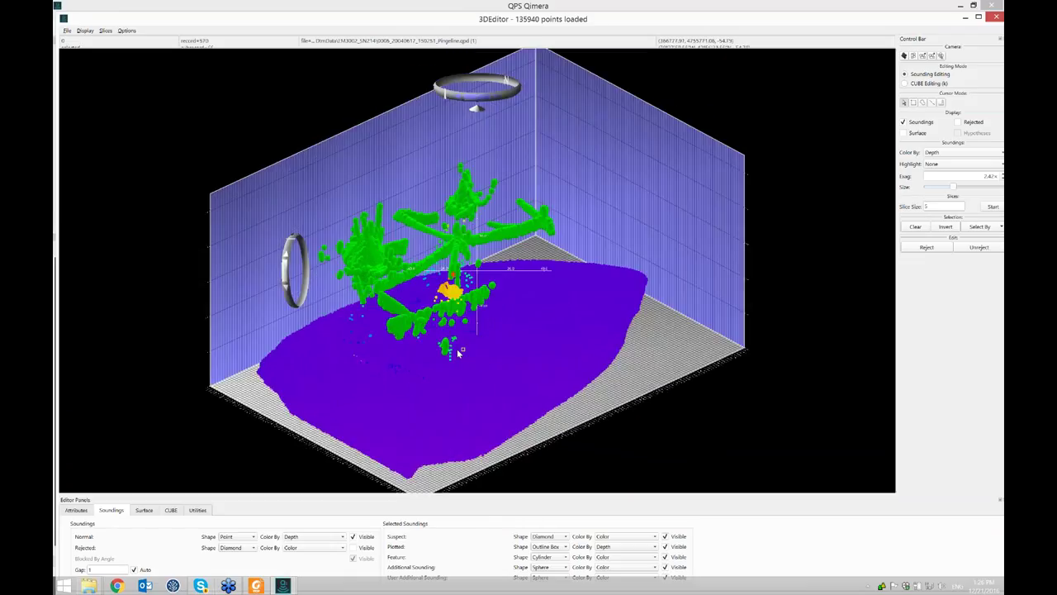
drag(460, 352, 396, 302)
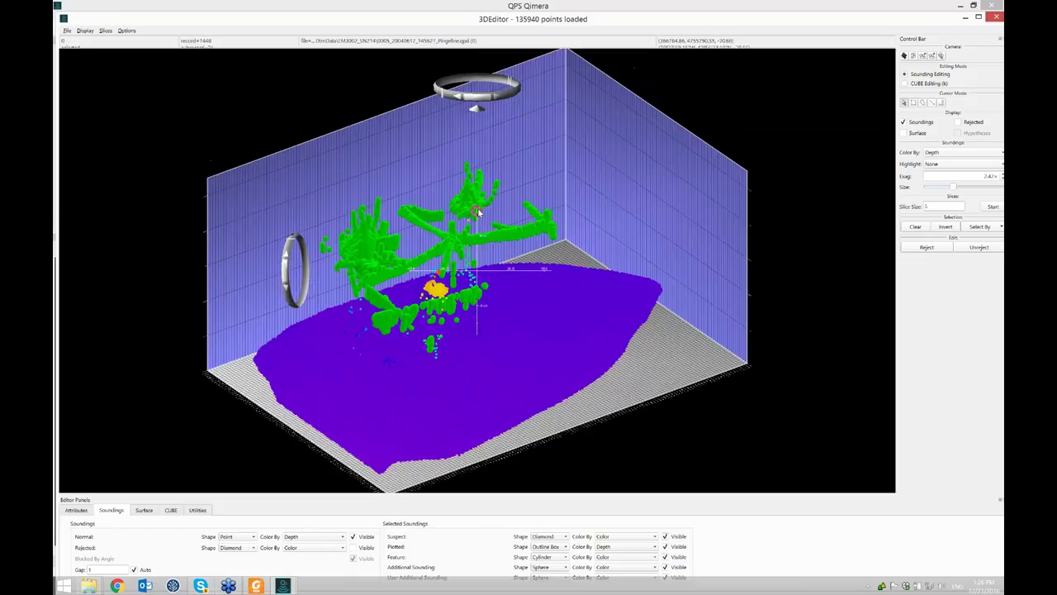
click(978, 18)
click(625, 562)
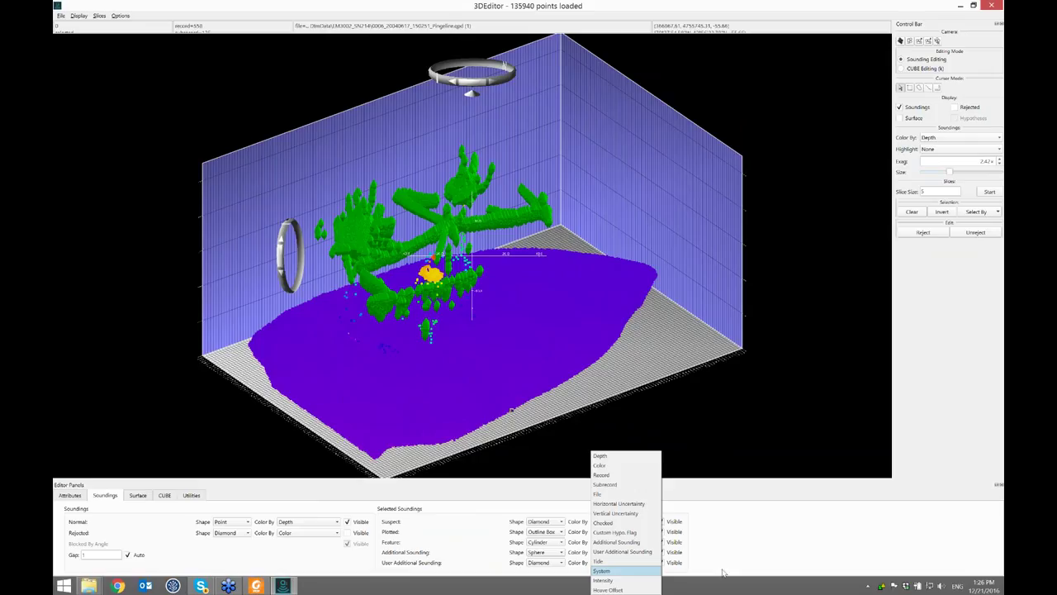
click(631, 580)
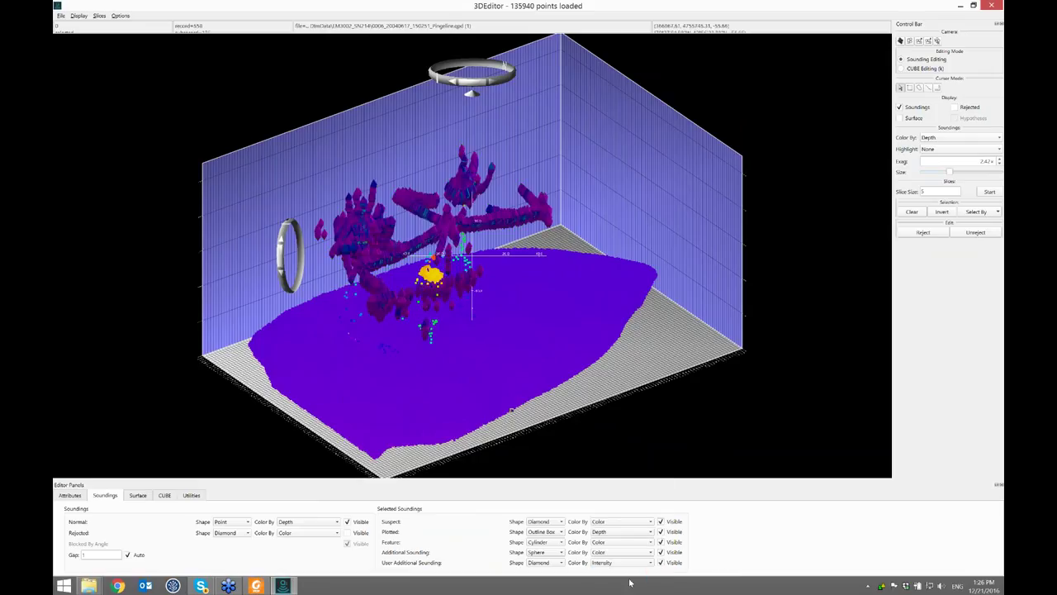
Step: Examine the fish pens and their mooring structure from several angles, then close the 3D Editor and clear the area selection
double_click(426, 242)
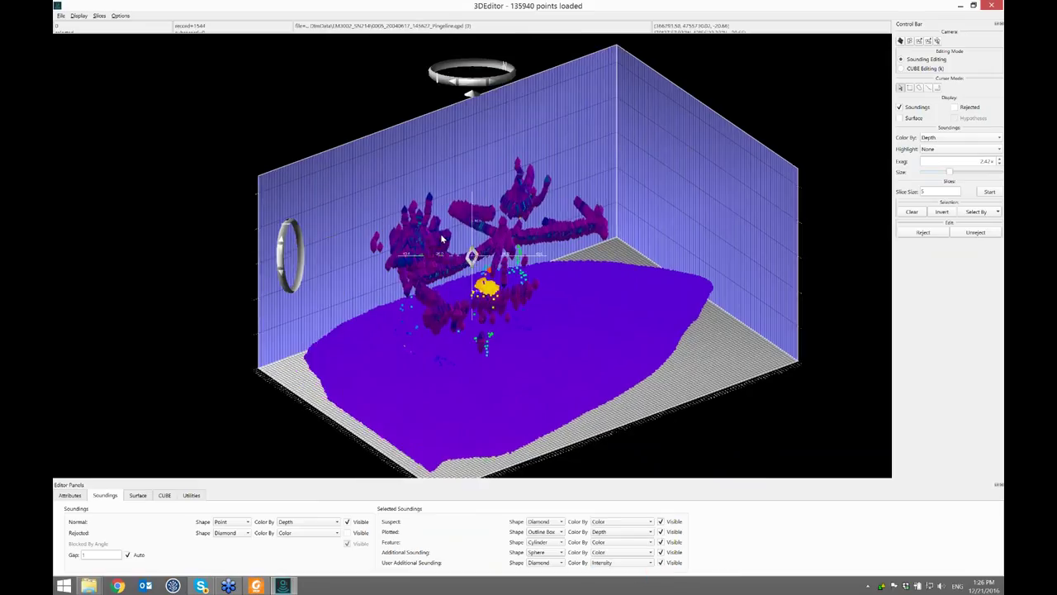
scroll(495, 239, up, 2)
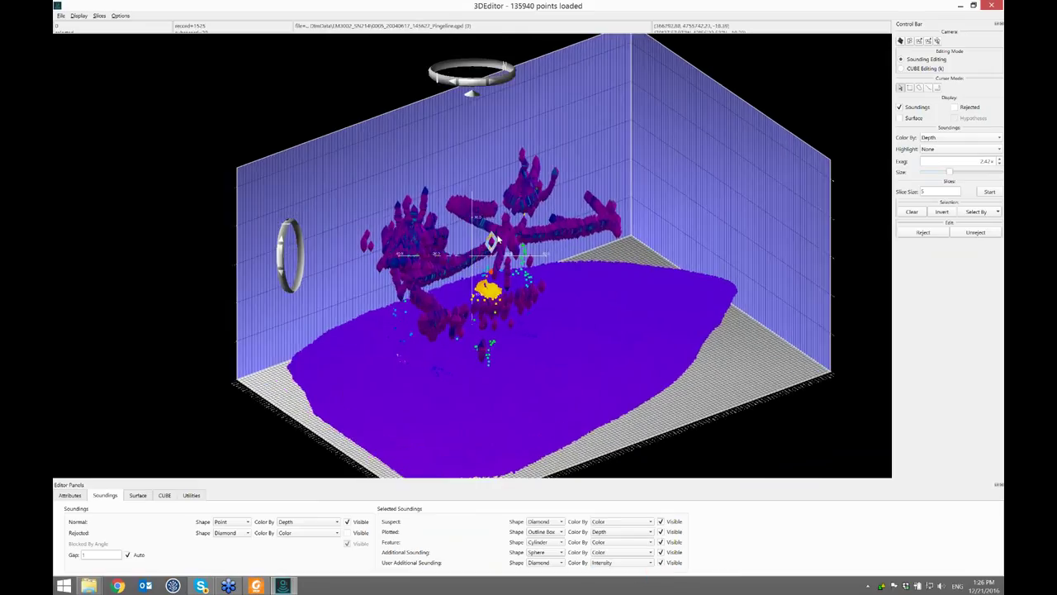
scroll(583, 228, up, 5)
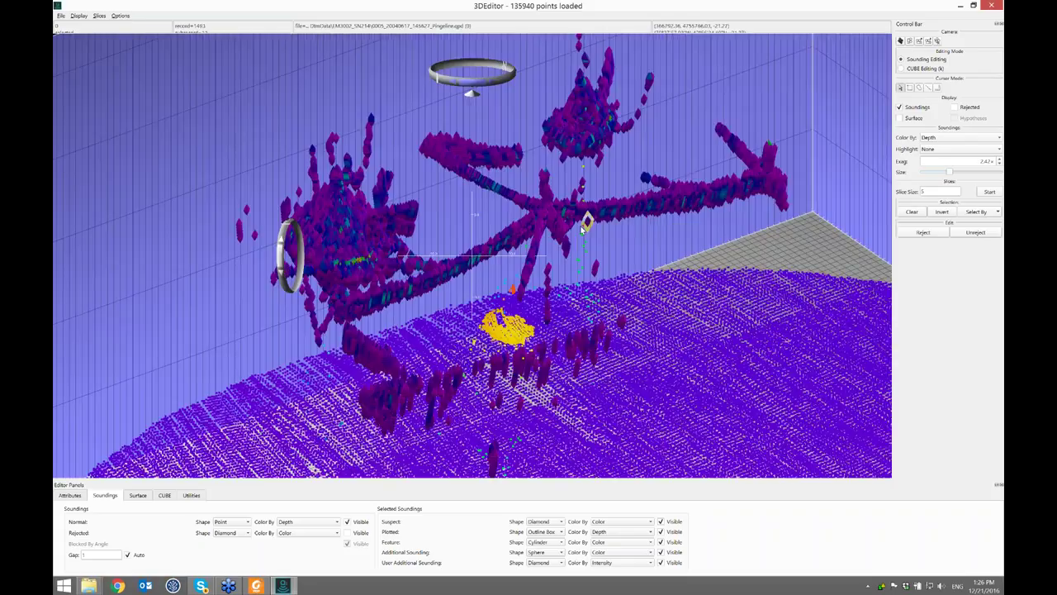
drag(583, 229, 545, 341)
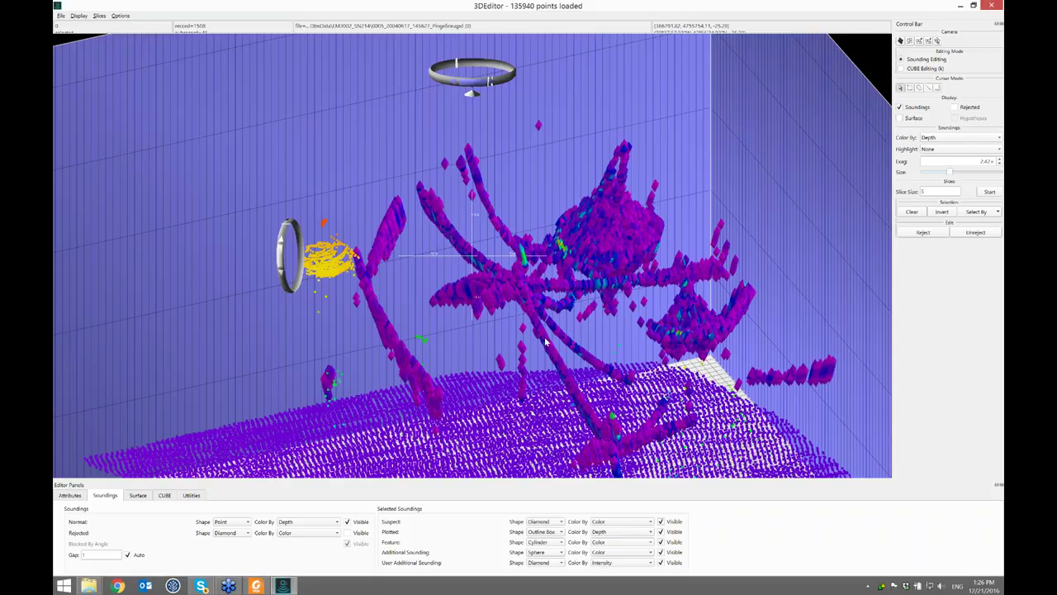
drag(546, 341, 743, 272)
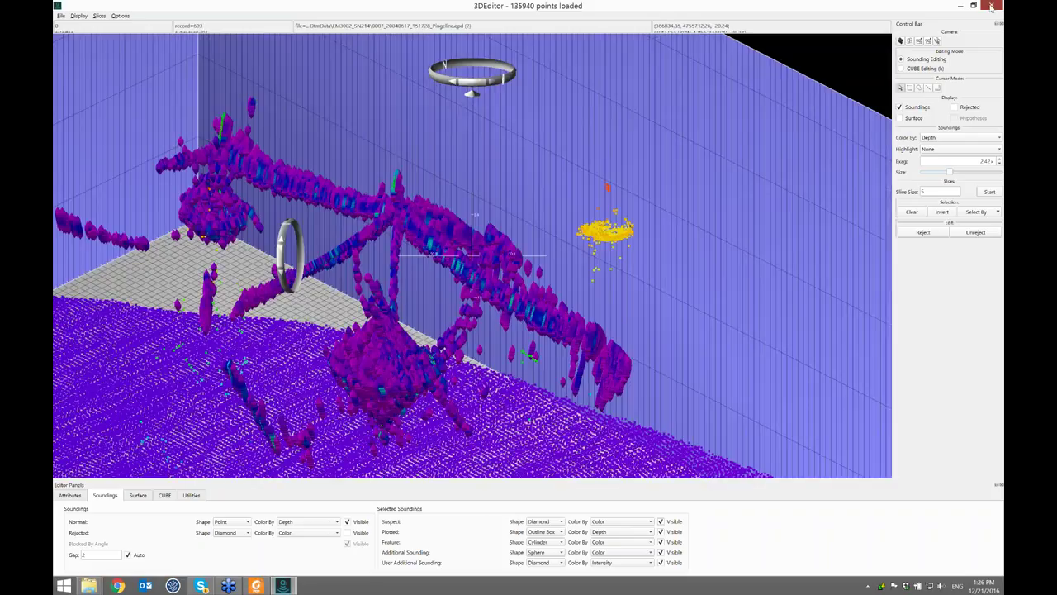
click(991, 7)
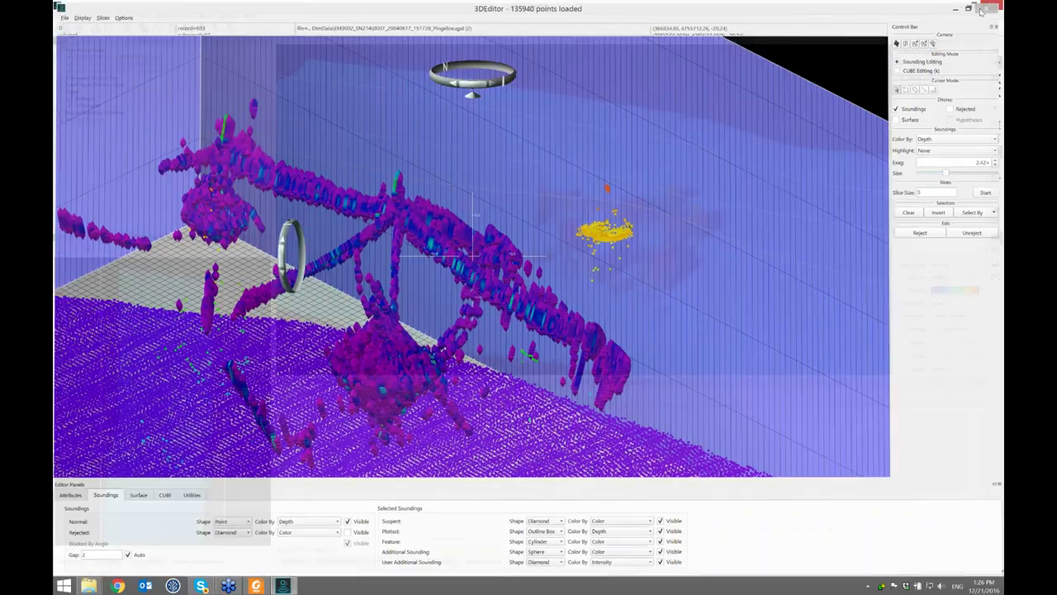
scroll(613, 218, down, 2)
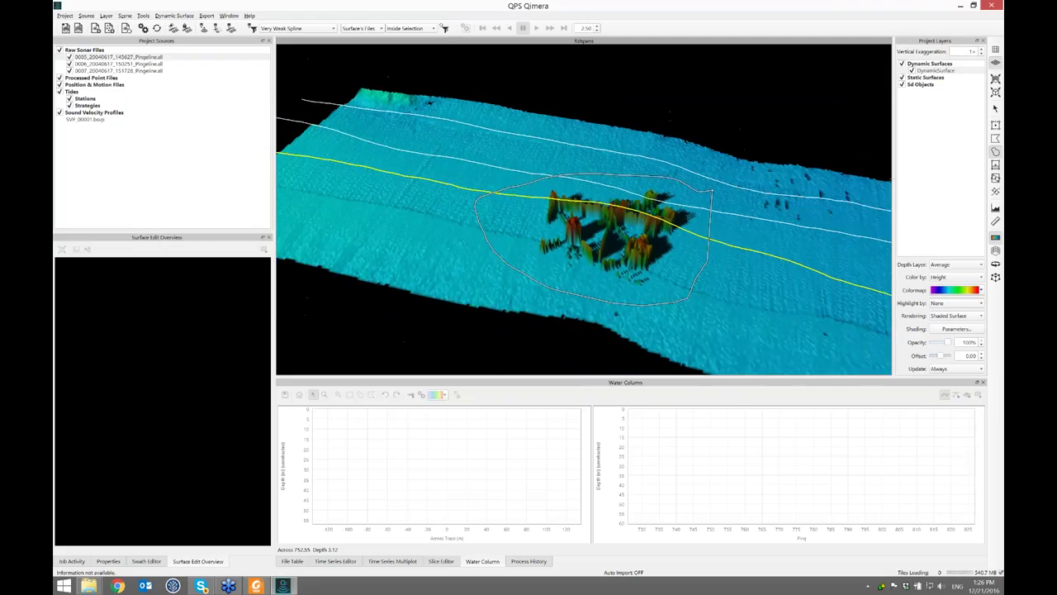
click(997, 110)
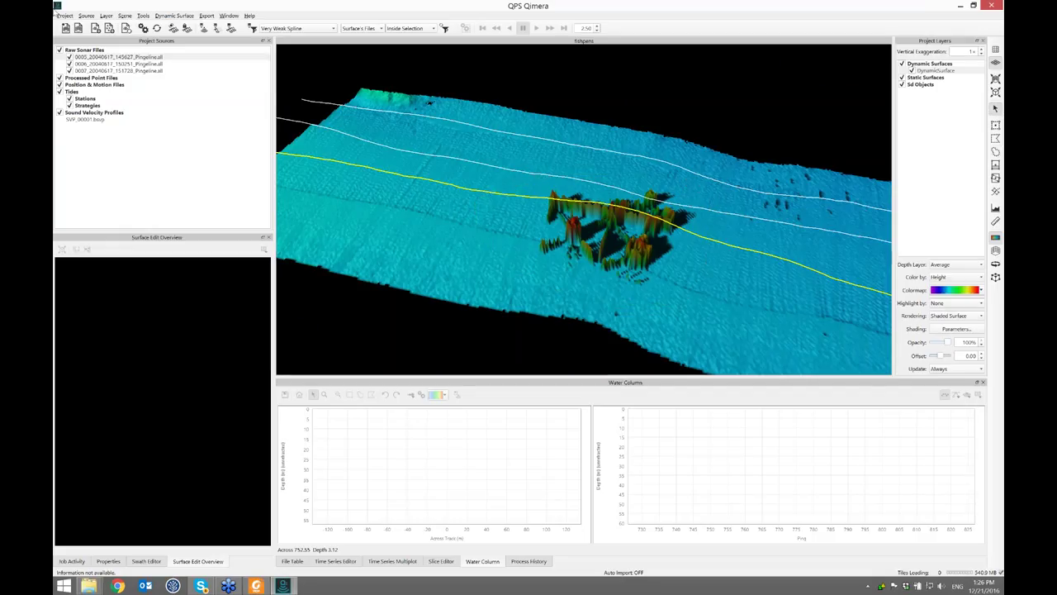
Step: Create a new project named Fugro Seep with automatic projection selection
click(65, 14)
click(72, 25)
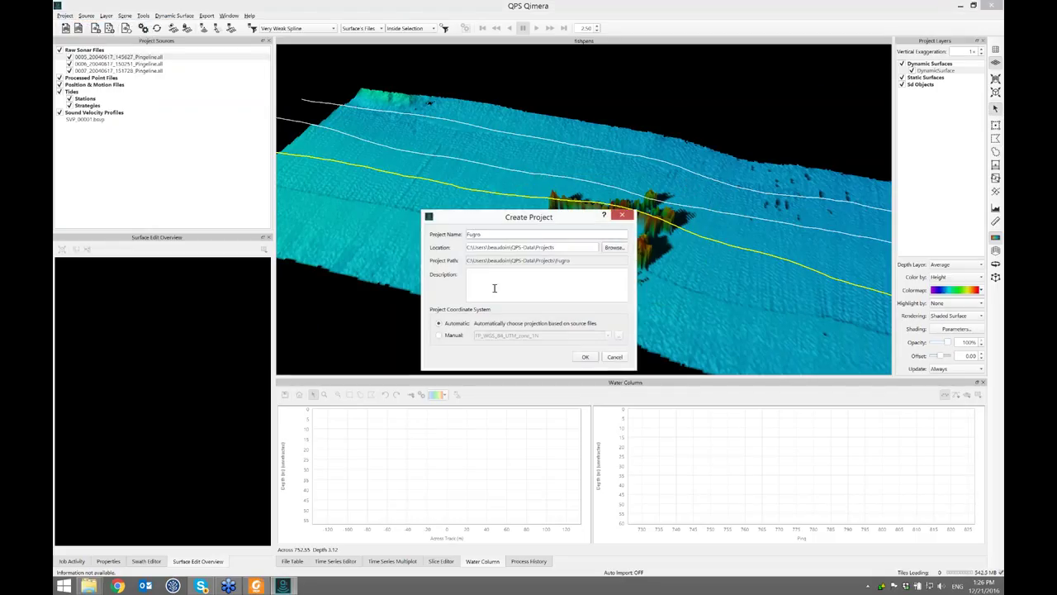
text(Fugro Seep)
click(588, 357)
Step: Import the raw sonar file 0003_20150909_030900_Fugro_Americas.all from the "3 Seeps from Fugro" folder under "1 Water column" in Webinar
click(581, 52)
click(589, 246)
drag(601, 237, 632, 174)
click(512, 379)
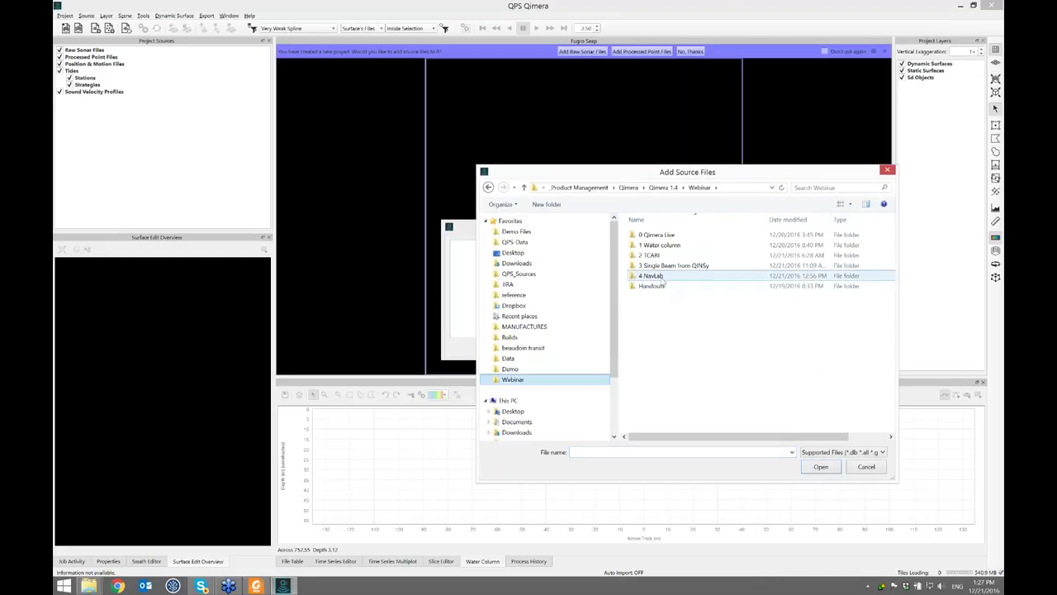
double_click(661, 245)
double_click(665, 256)
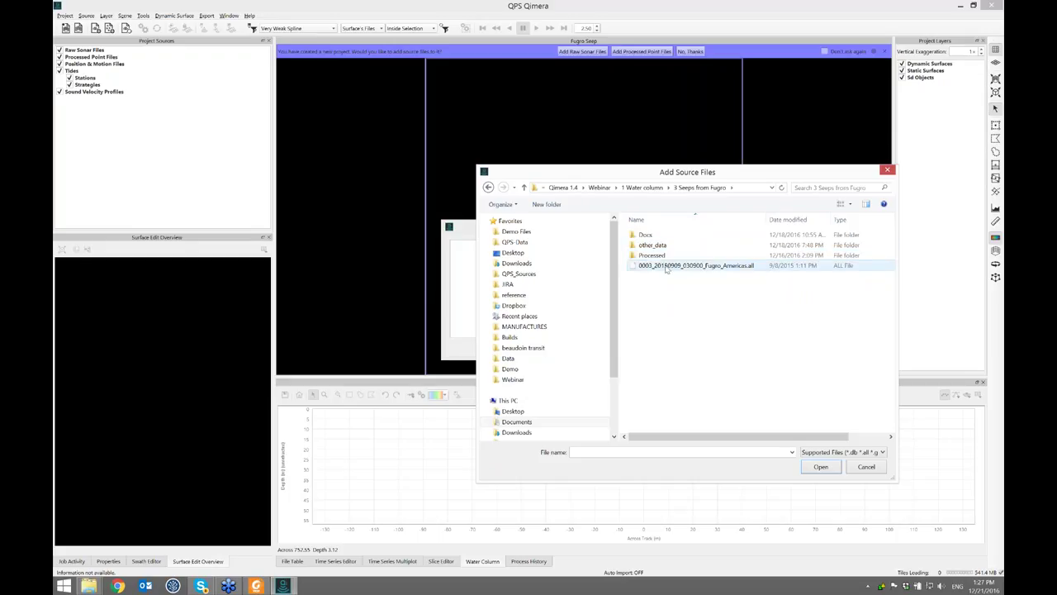
double_click(666, 266)
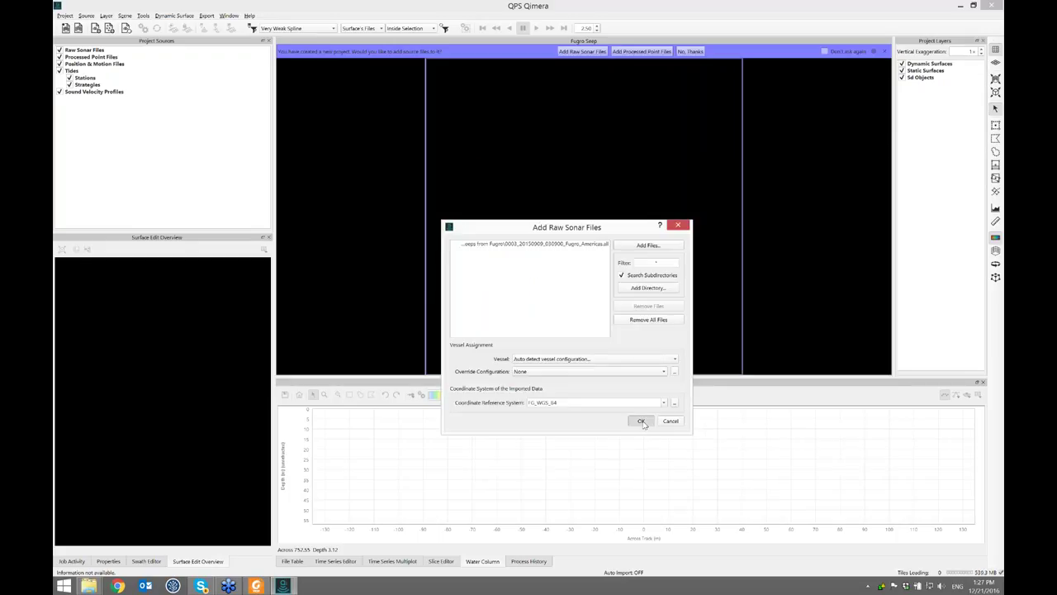
click(642, 422)
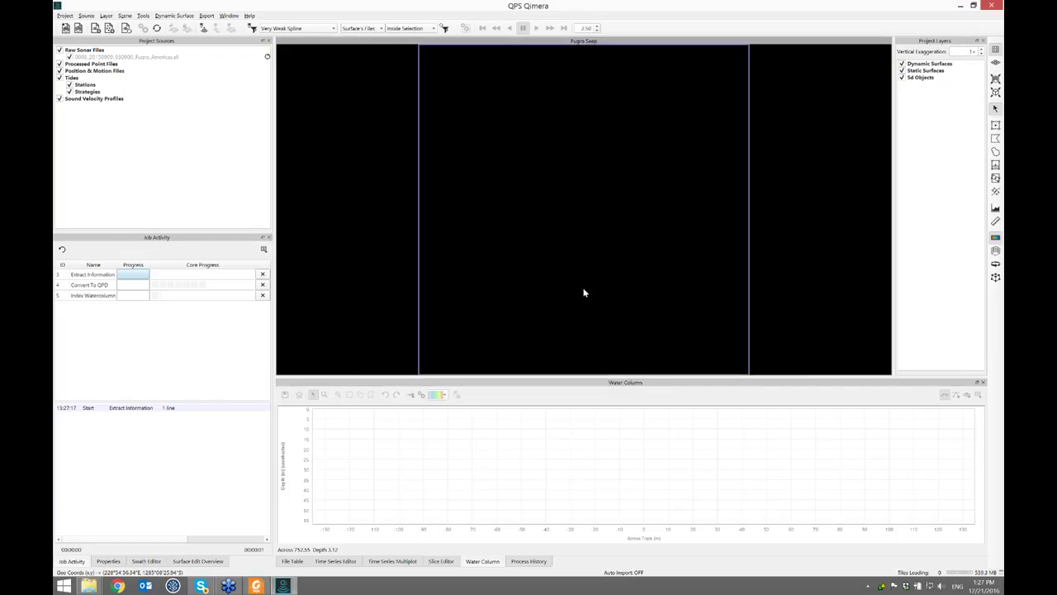
Step: Create a dynamic surface from the raw sonar file with a 25.00 m cell size, including the EM302 and EM302_UserAdditional systems
click(142, 57)
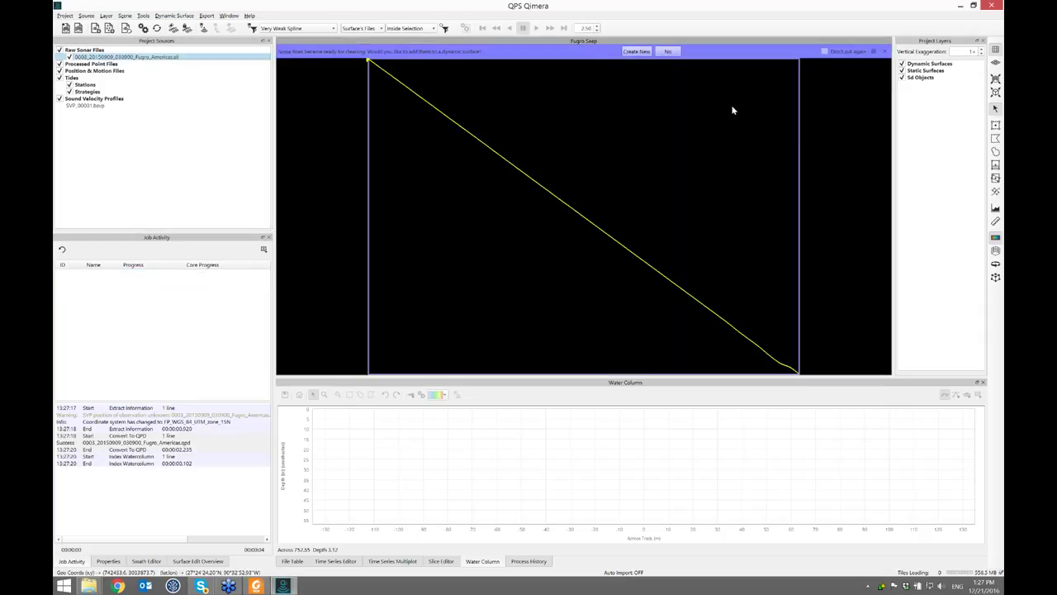
click(633, 51)
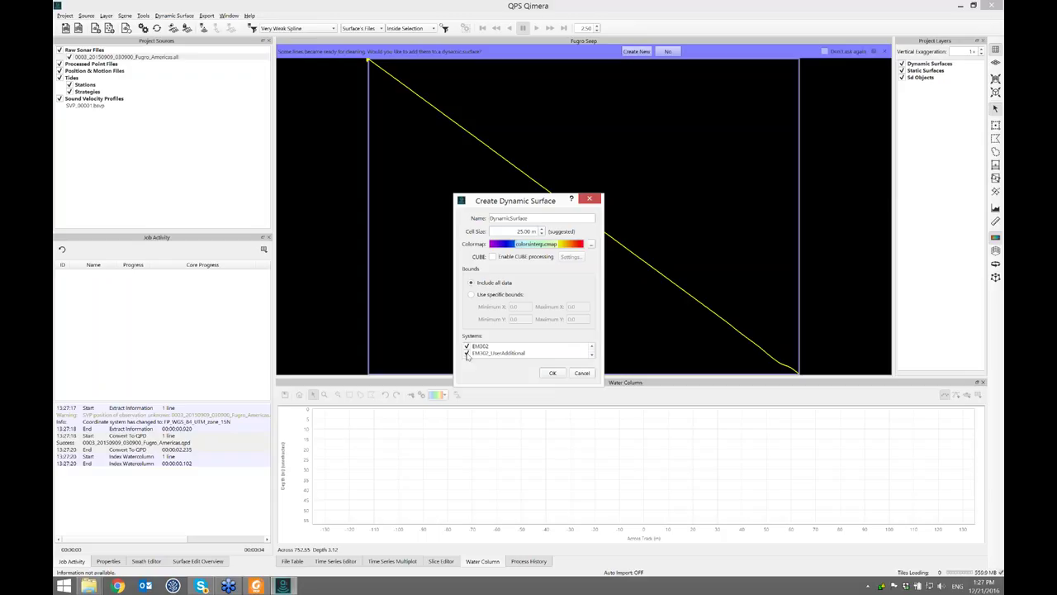
click(552, 373)
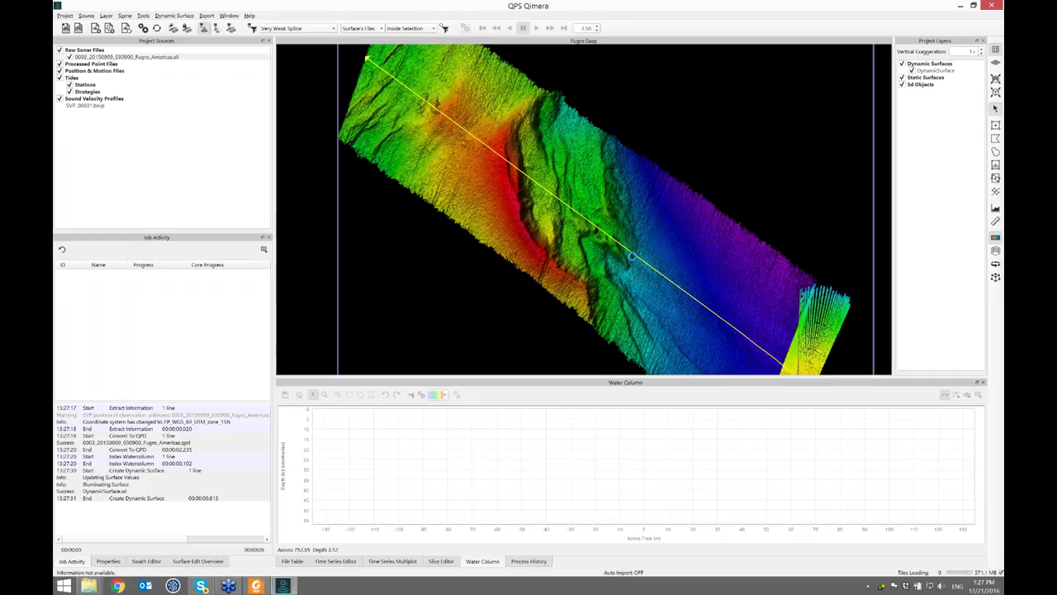
Step: Hide the bottom detections in the water column near the middle of the line and clip its low-intensity returns
click(628, 252)
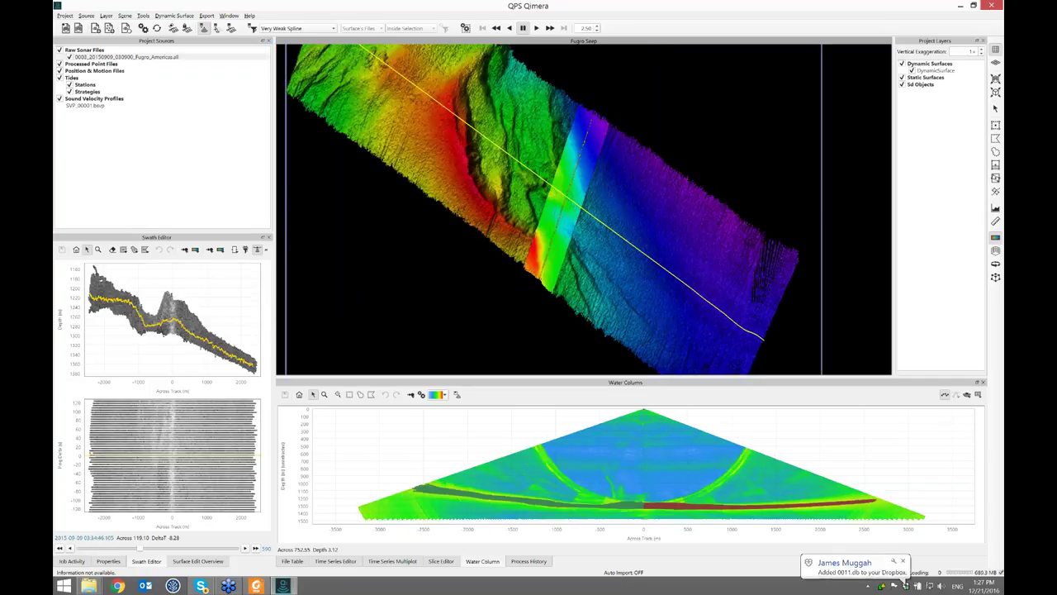
click(945, 394)
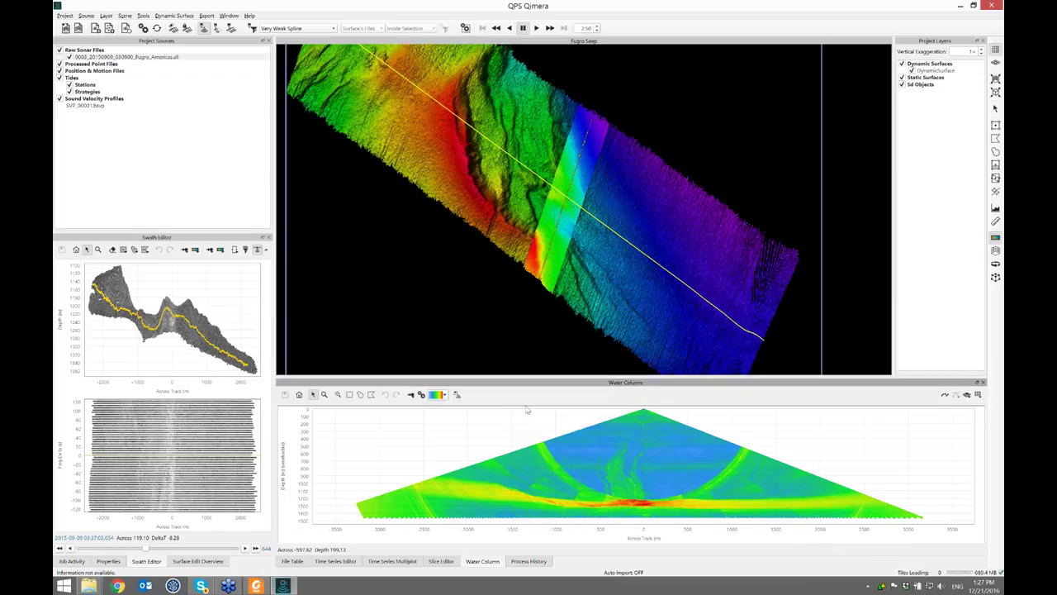
click(422, 395)
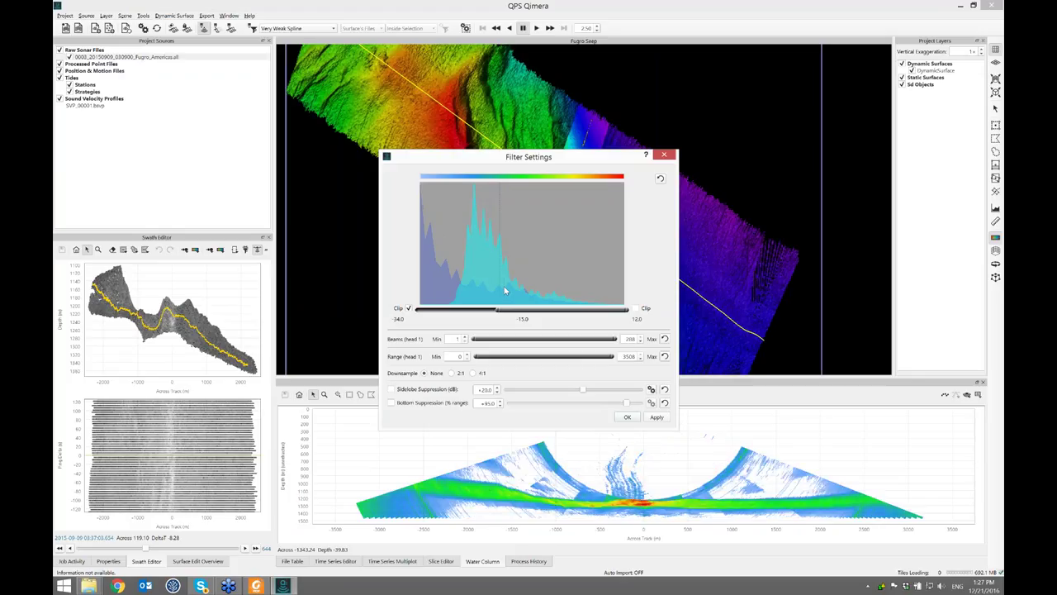
click(624, 419)
click(627, 417)
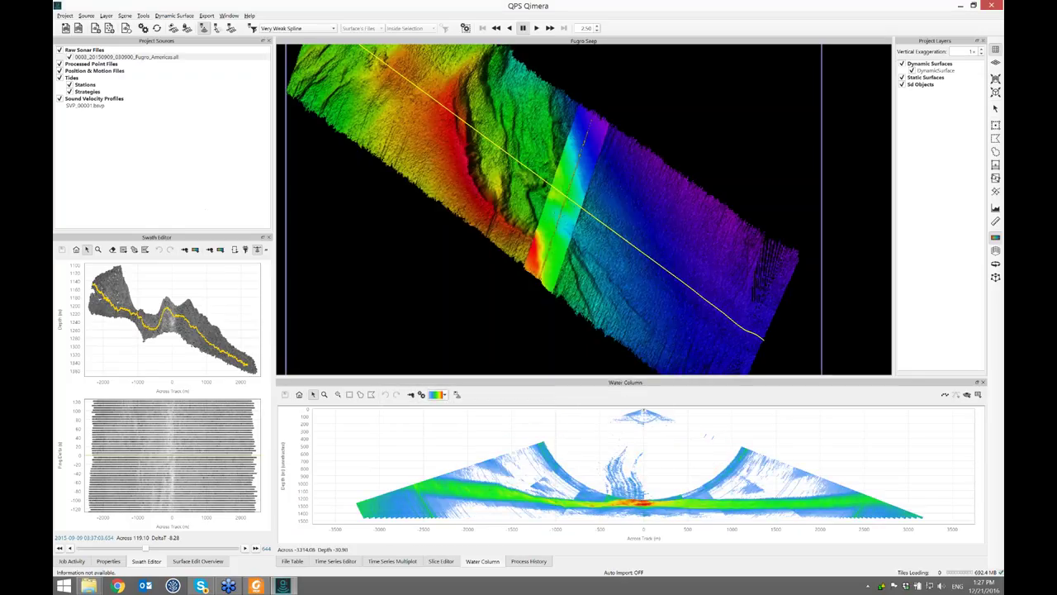
Step: Widen the range of pings loaded in the Swath Editor and enlarge the Water Column view
click(236, 250)
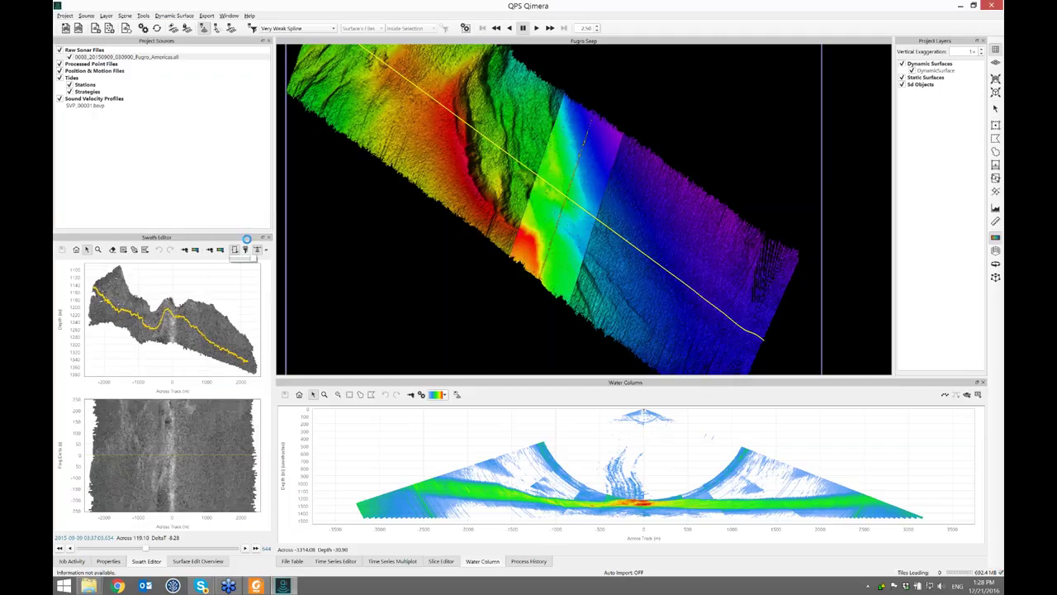
click(361, 394)
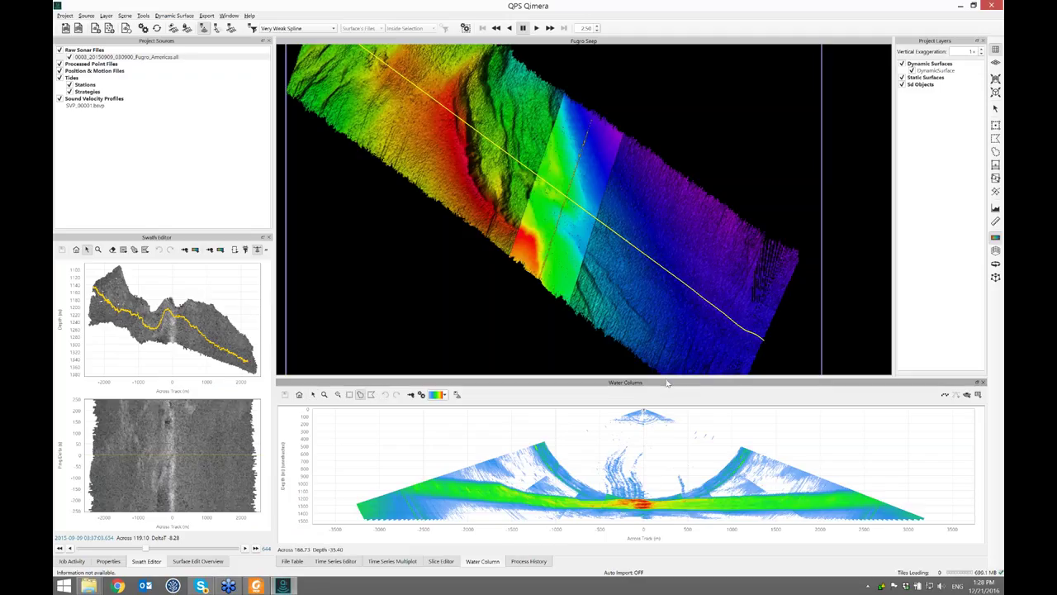
drag(666, 376, 665, 292)
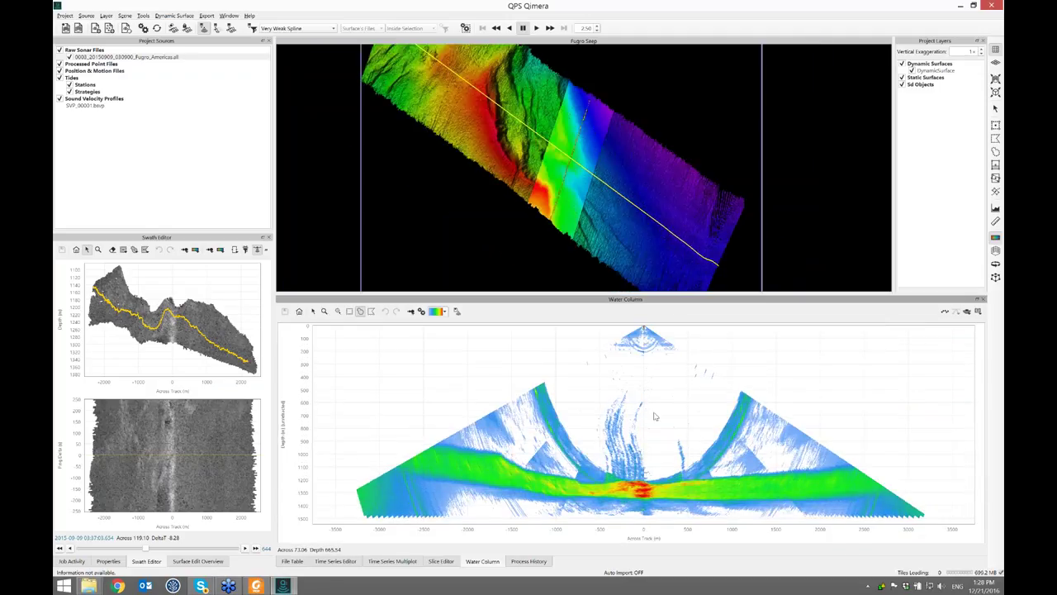
Step: Lasso the large central seep plume and the small plume beside it, extracting each as additional soundings
mouse_move(647, 477)
mouse_down()
mouse_move(650, 410)
mouse_move(621, 388)
mouse_move(601, 427)
mouse_move(605, 463)
mouse_move(652, 480)
mouse_up()
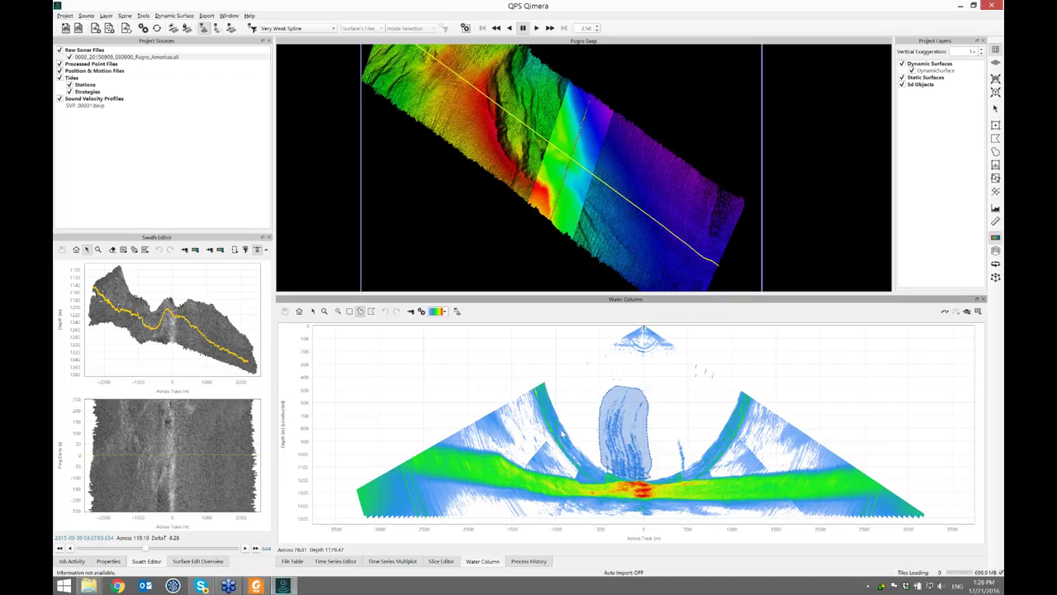
key(a)
mouse_move(684, 434)
mouse_down()
mouse_move(680, 478)
mouse_move(665, 442)
mouse_move(688, 456)
mouse_up()
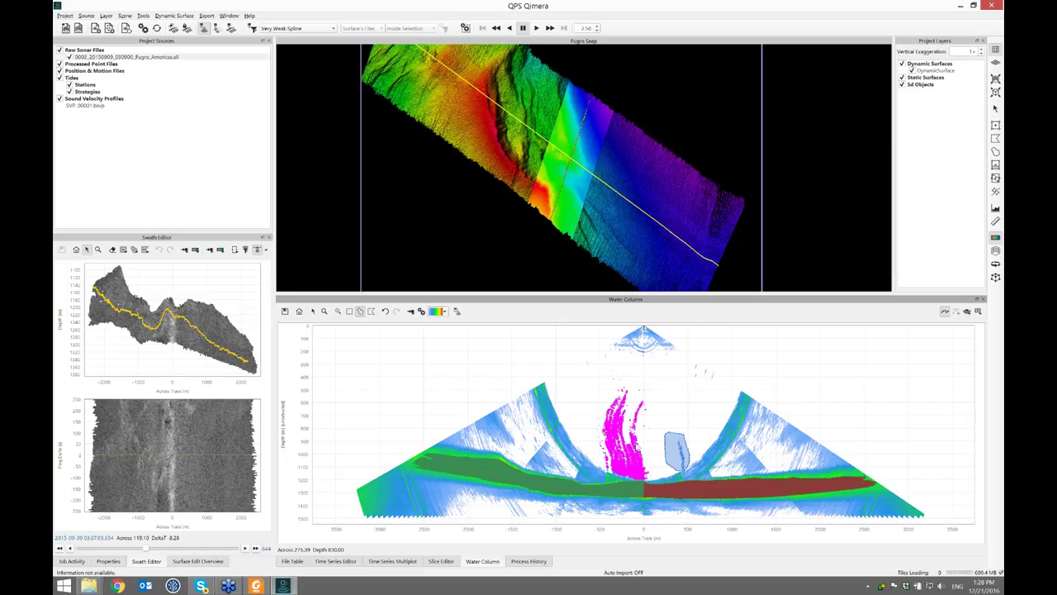
key(Return)
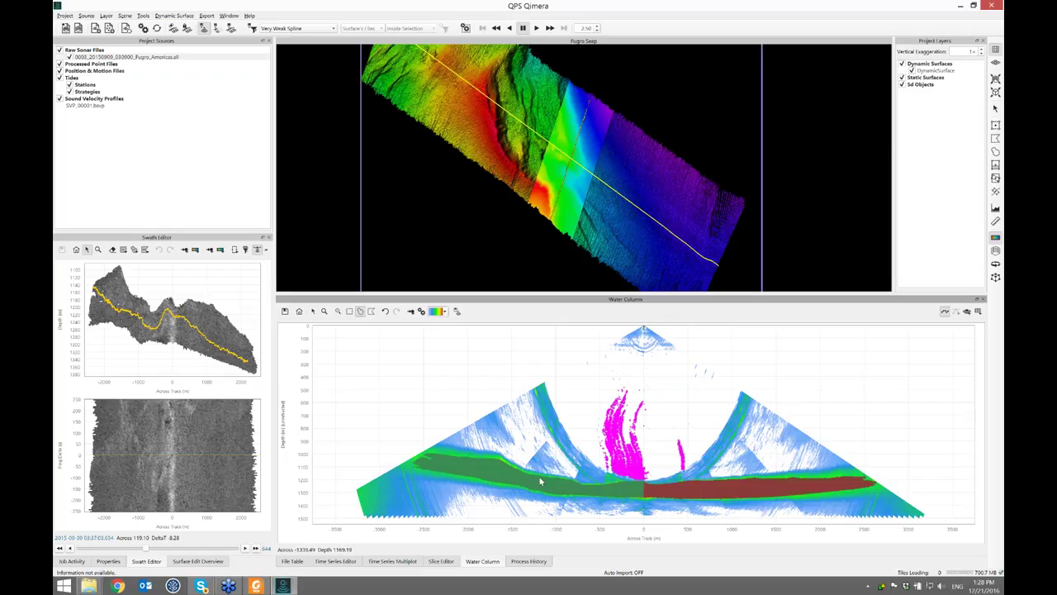
Step: Hide the bottom detections in the water column again and save the extracted soundings
click(979, 311)
click(929, 373)
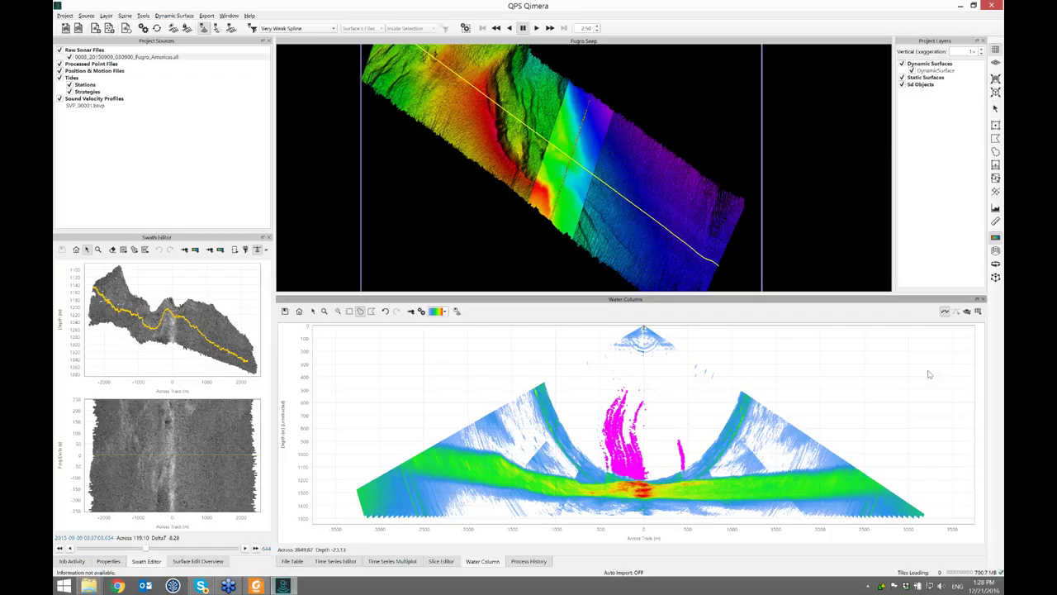
click(285, 311)
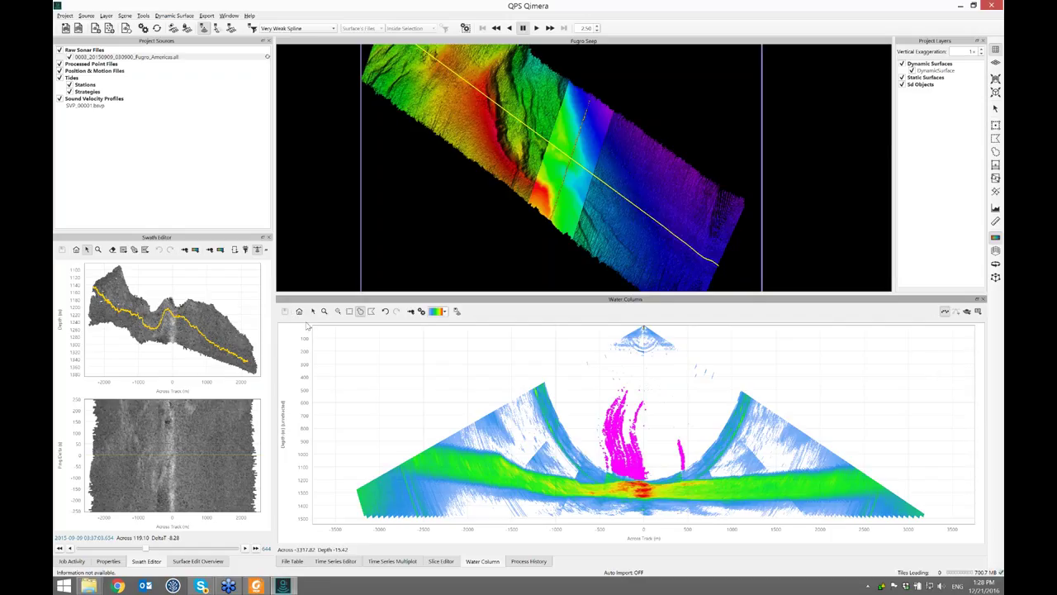
Step: Exit swath editing and reprocess the raw sonar file so the dynamic surface updates with the extracted soundings
click(204, 30)
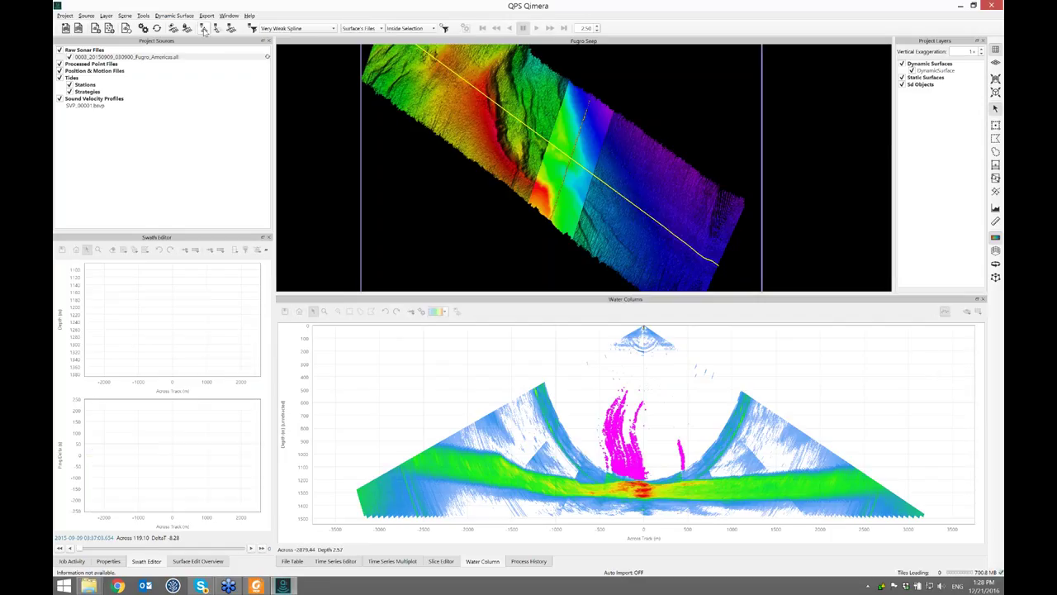
click(173, 57)
click(216, 54)
click(157, 28)
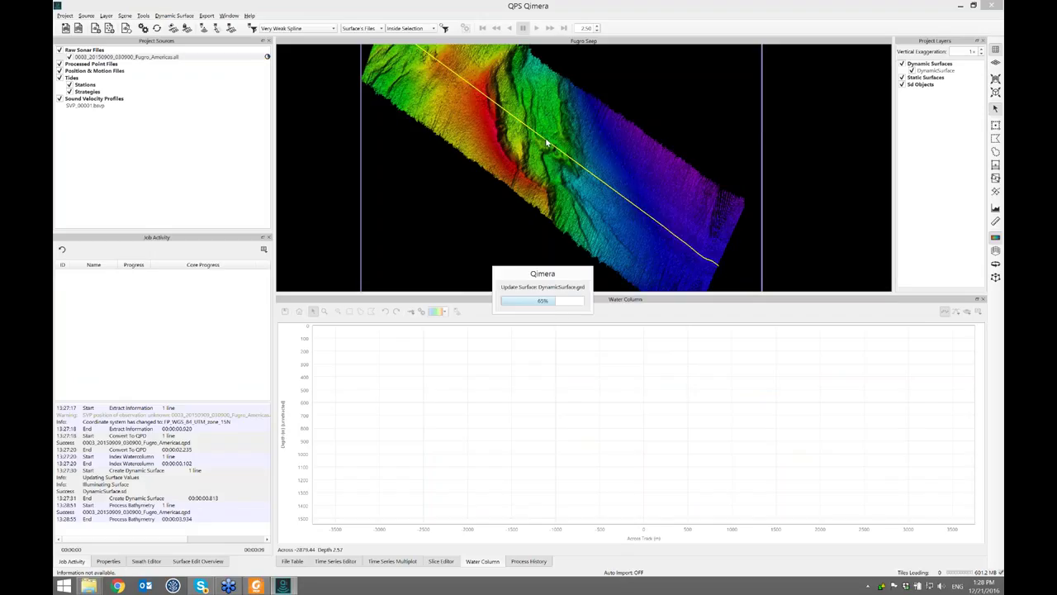
Step: Switch the scene to a 3D perspective and examine the seep plumes on the dynamic surface
drag(577, 179, 597, 187)
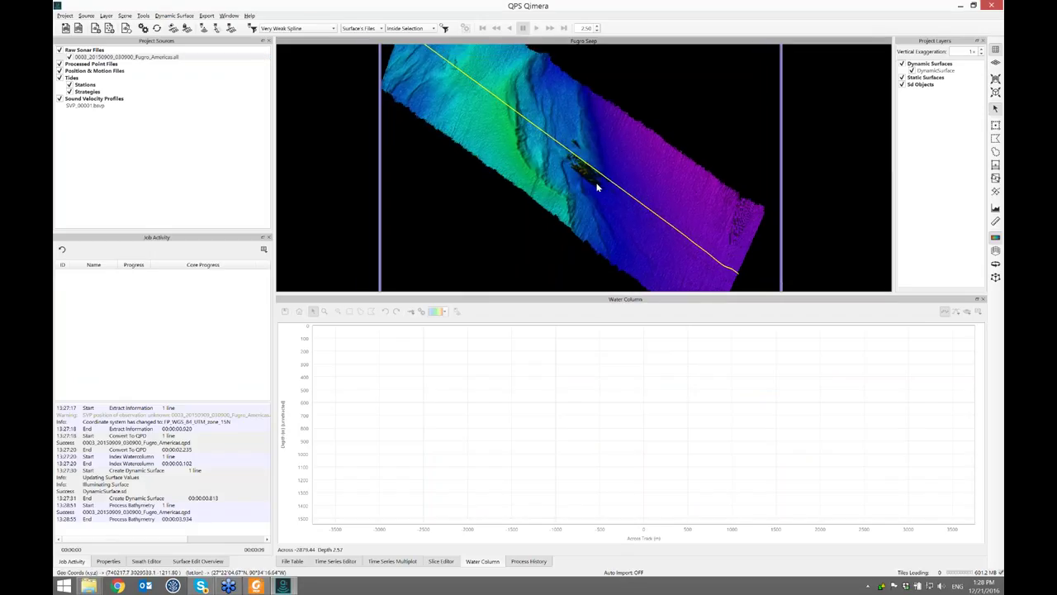
click(994, 64)
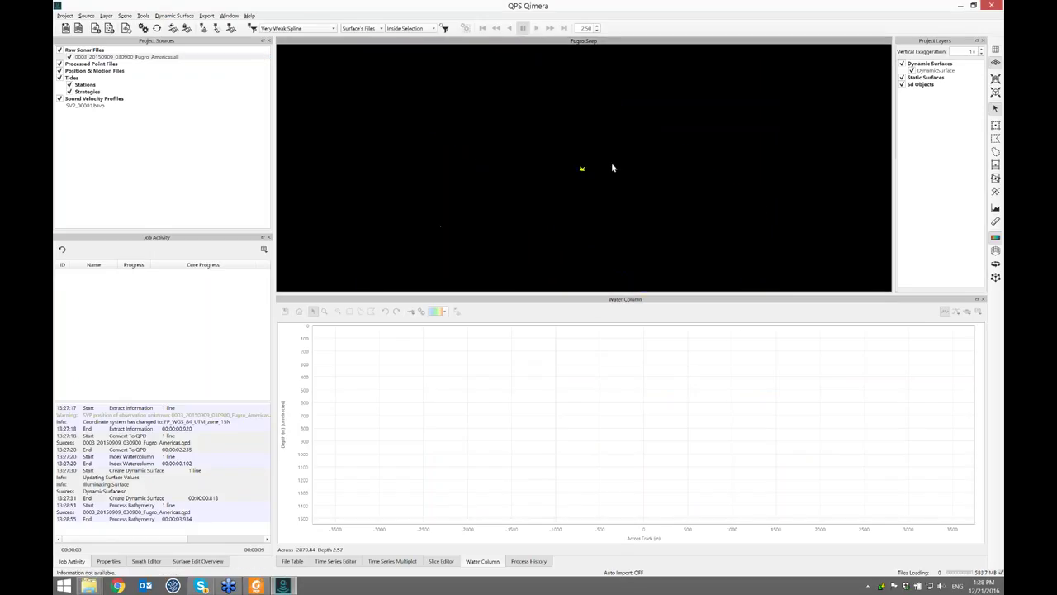
scroll(591, 179, up, 5)
scroll(588, 184, up, 10)
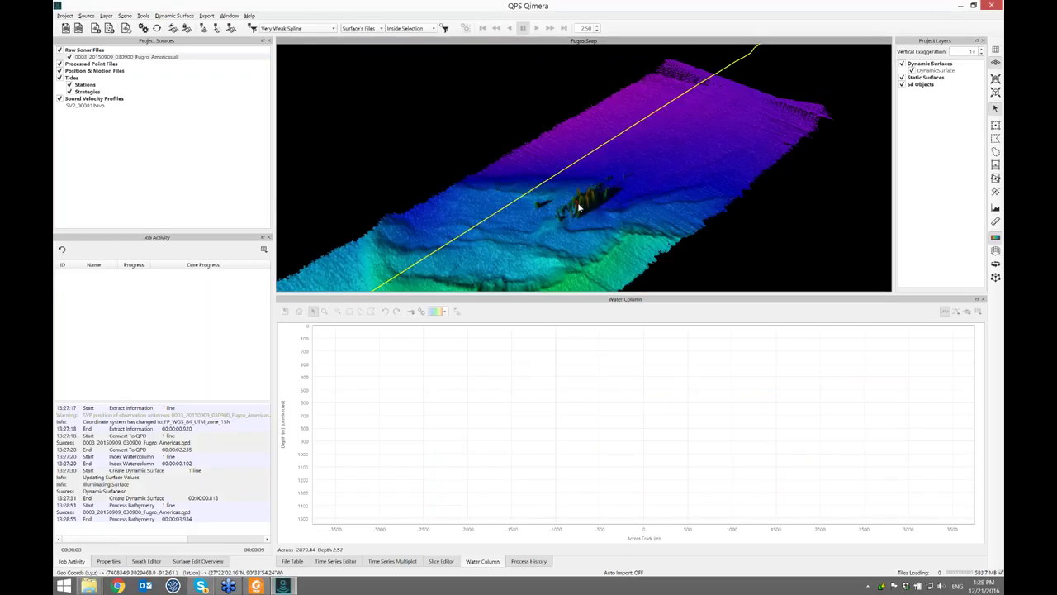
scroll(607, 244, down, 2)
scroll(609, 242, up, 4)
scroll(578, 271, down, 3)
scroll(585, 251, up, 2)
scroll(593, 256, down, 3)
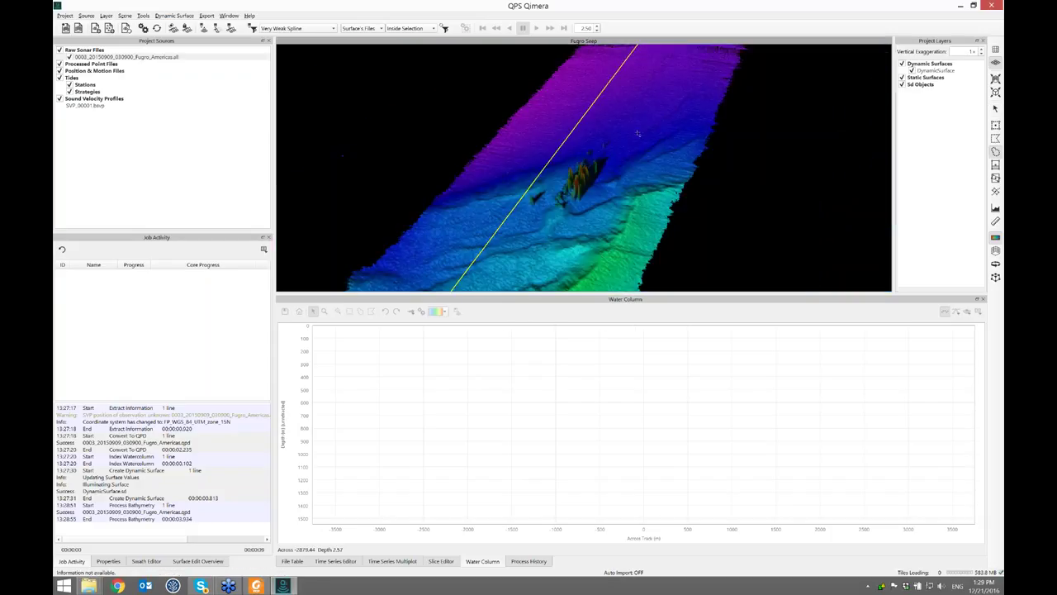
Step: Lasso the area around the seep plumes on DynamicSurface and open it in the 3D Editor
mouse_move(626, 133)
mouse_down()
mouse_move(617, 194)
mouse_move(504, 216)
mouse_move(571, 132)
mouse_move(618, 126)
mouse_up()
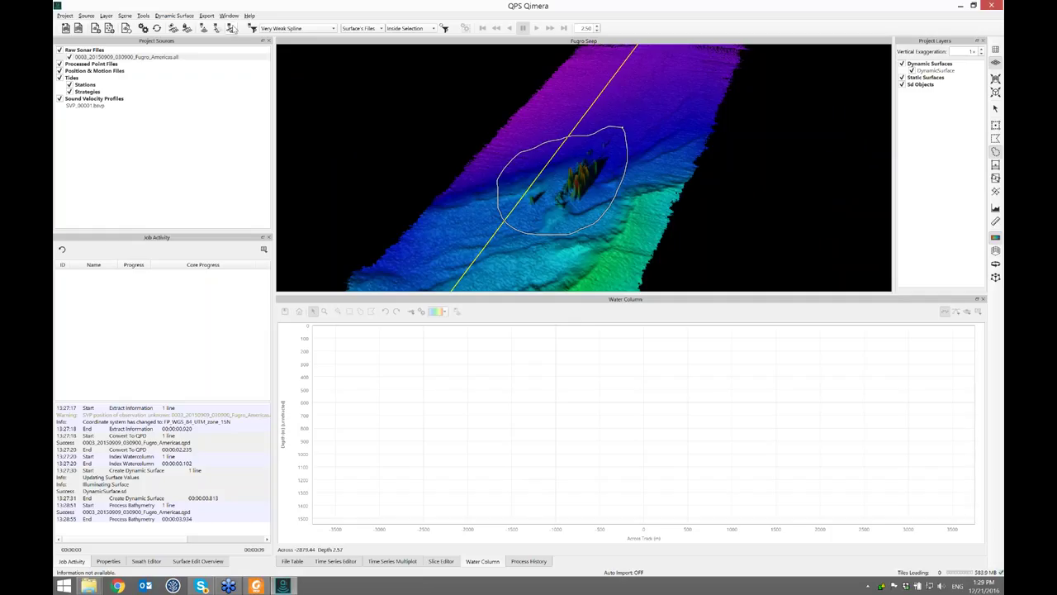
click(943, 71)
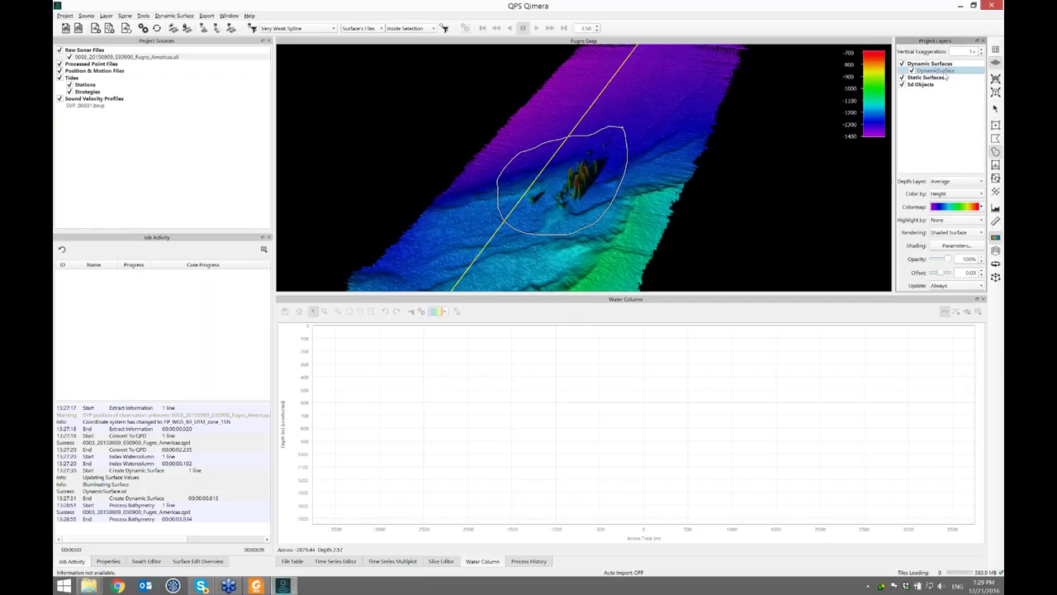
click(232, 29)
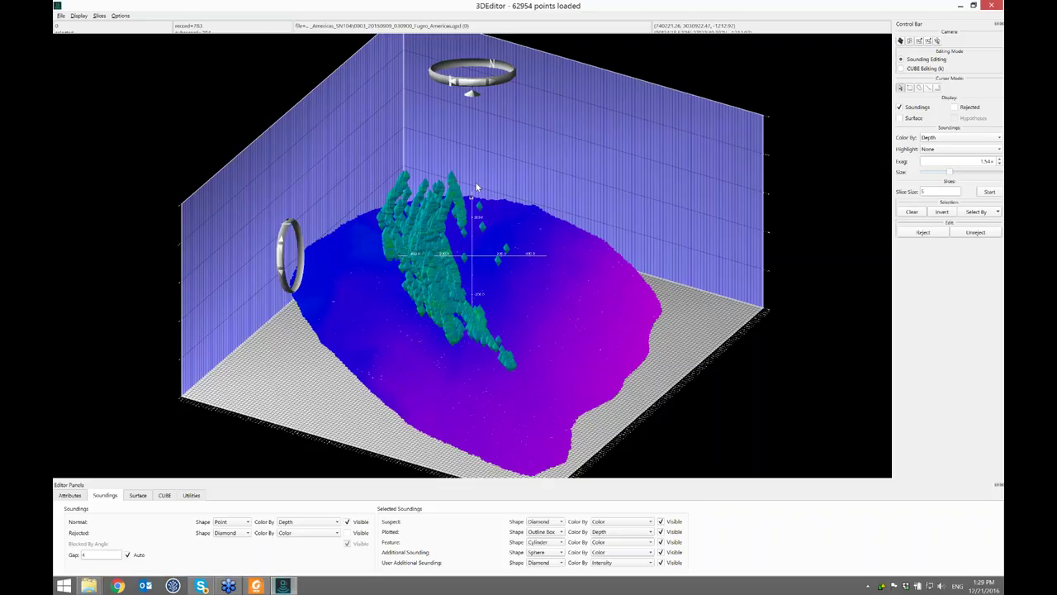
Step: Display the User Additional Soundings as spheres colored by Depth
drag(477, 188, 451, 329)
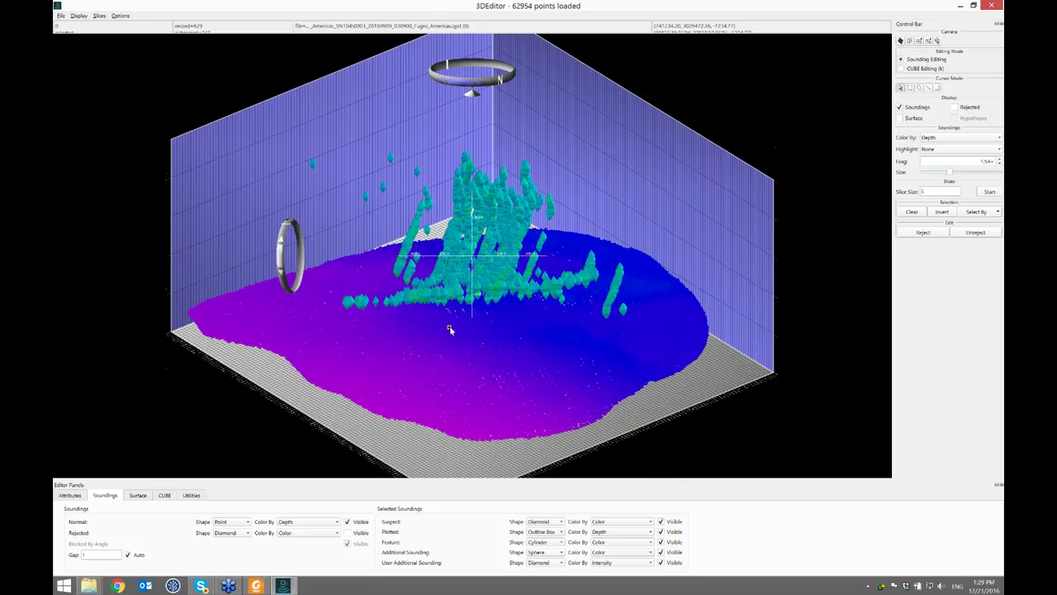
click(545, 578)
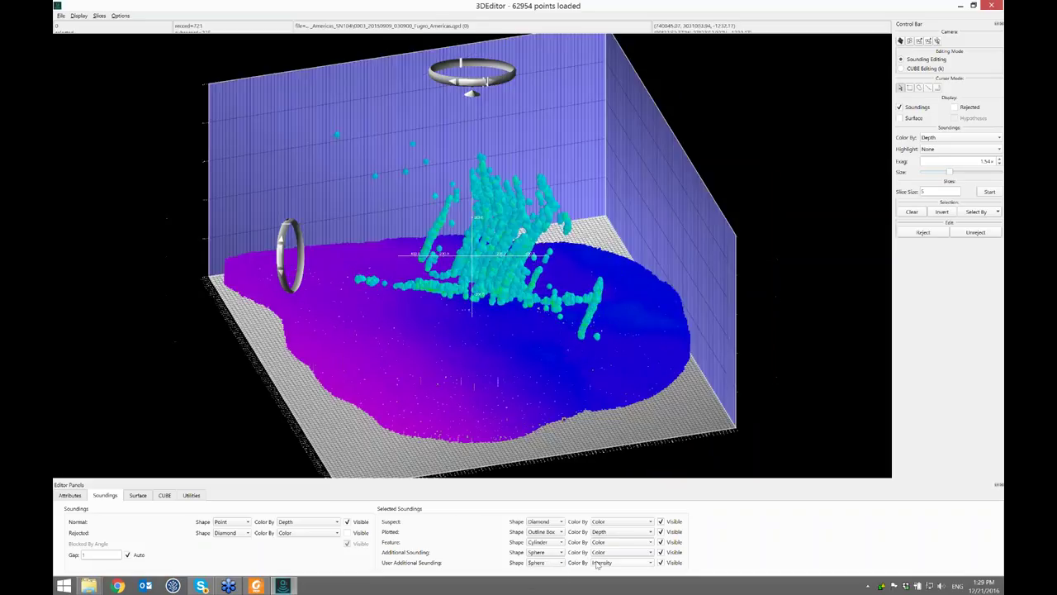
click(621, 563)
click(626, 441)
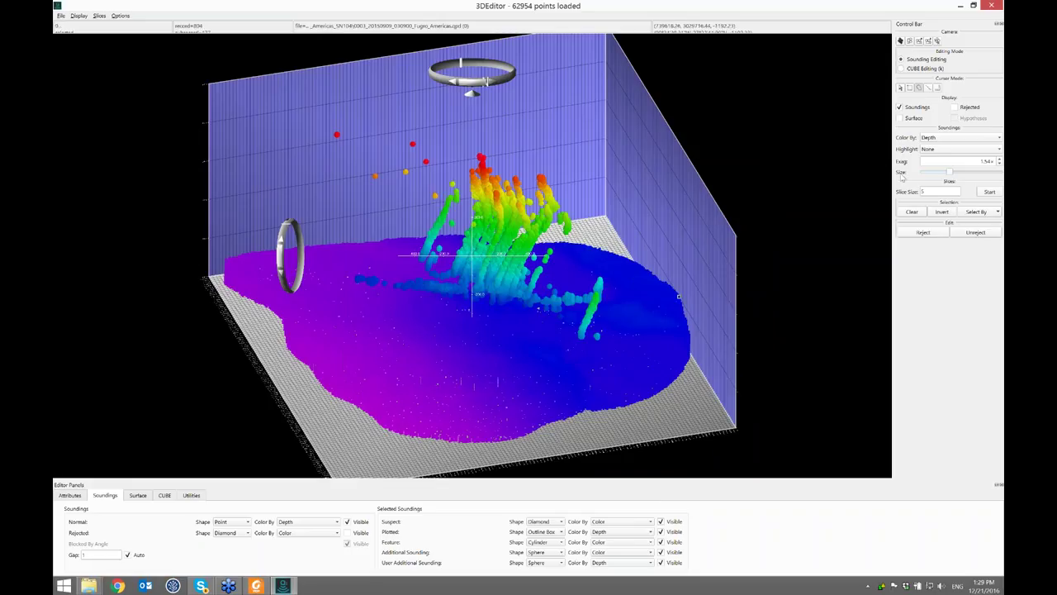
Step: Reject the stray soundings away from the seep plumes and the row of soundings near the seabed
mouse_move(390, 123)
mouse_down()
mouse_move(333, 124)
mouse_move(357, 196)
mouse_up()
key(r)
middle_drag(478, 254, 475, 243)
drag(426, 296, 353, 318)
key(r)
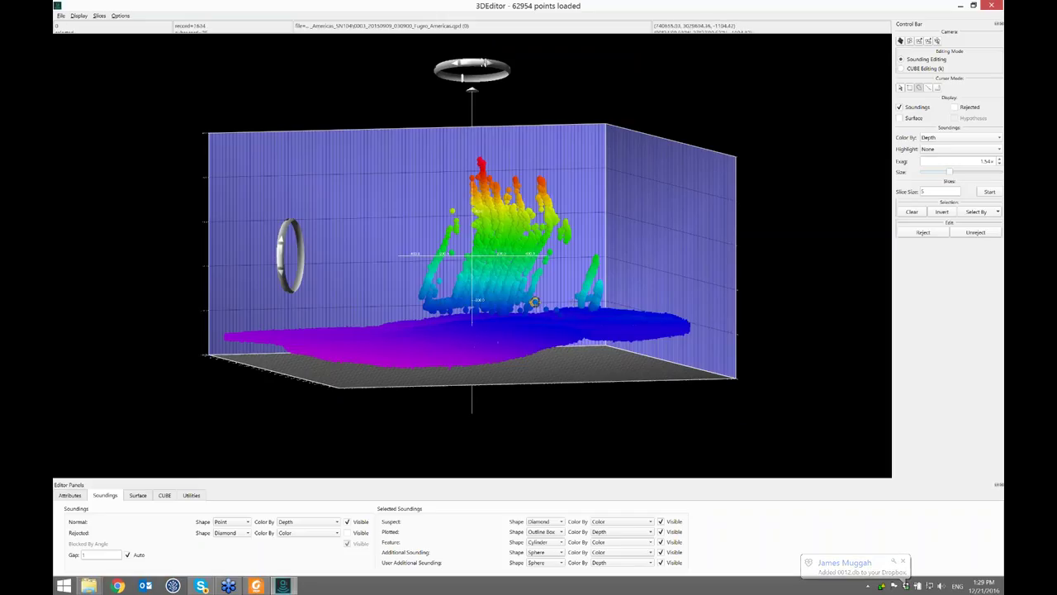
middle_drag(521, 299, 476, 220)
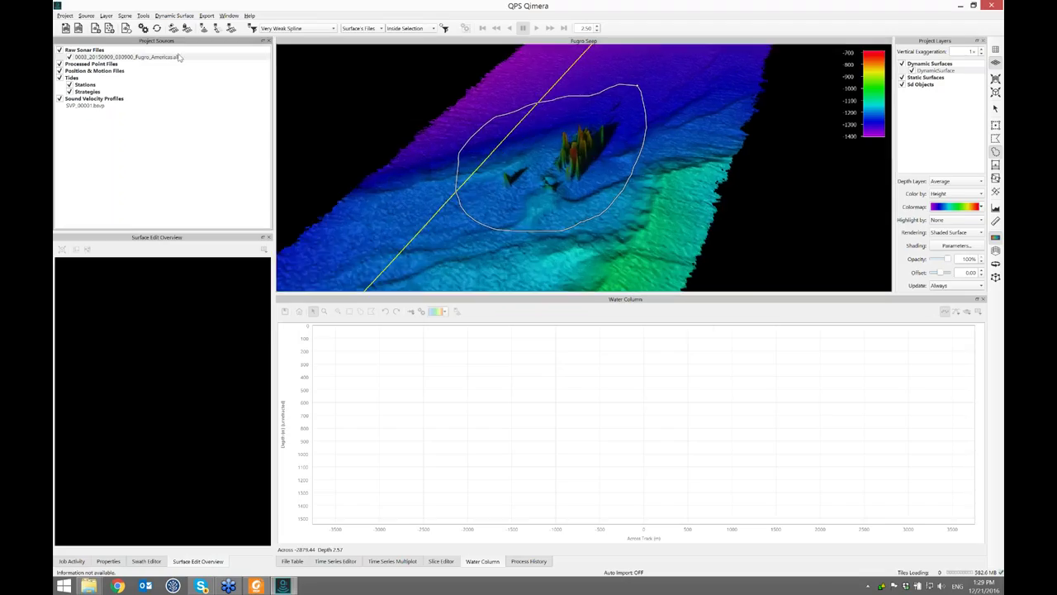
Step: Create DynamicSurface-2 at 25.00 m over the selected area using only the EM302 system, and hide the first surface
click(174, 28)
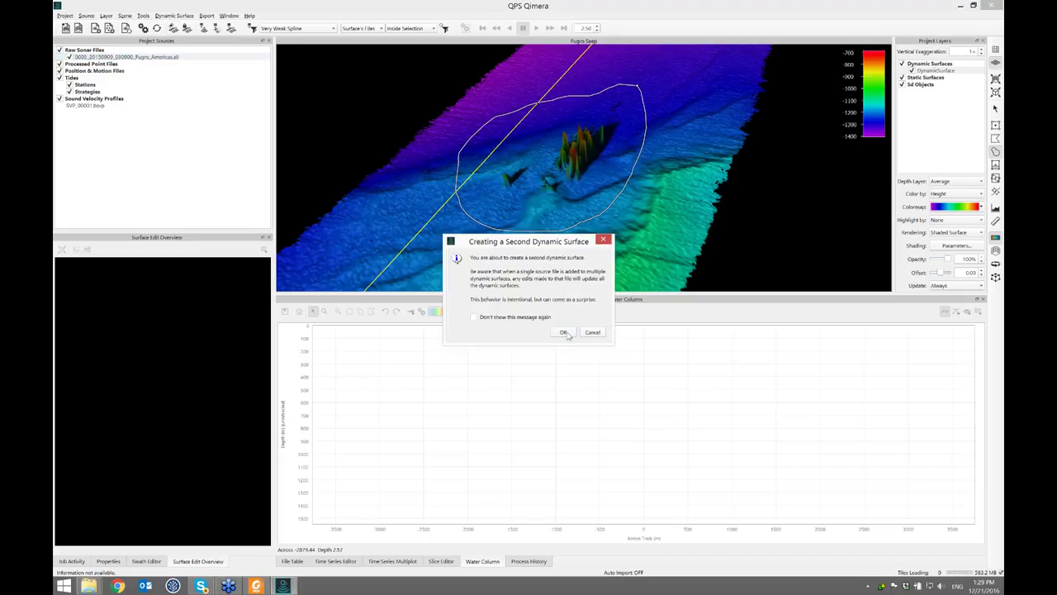
click(564, 332)
click(484, 353)
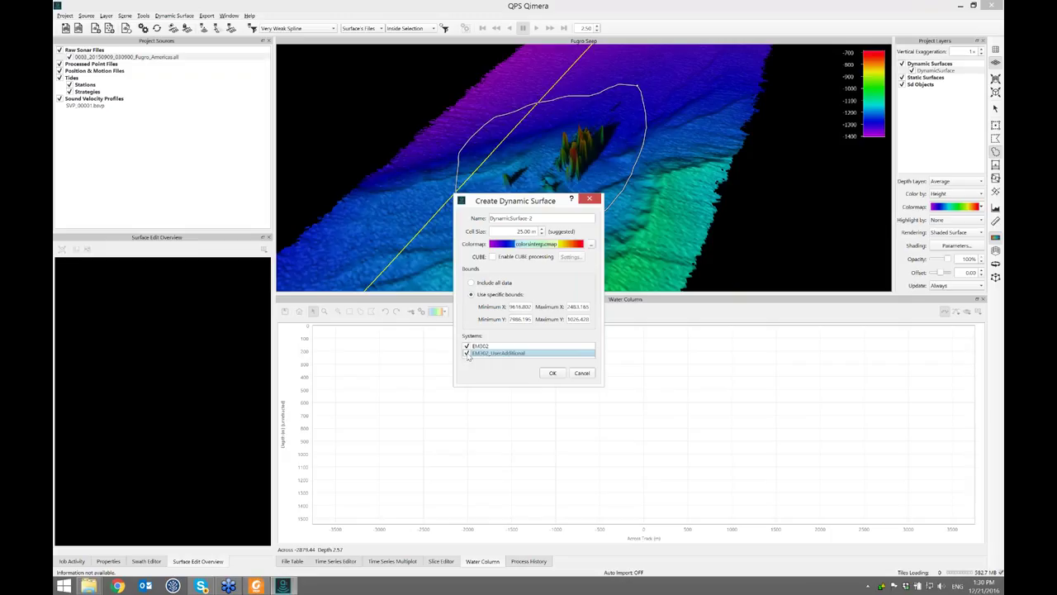
click(481, 347)
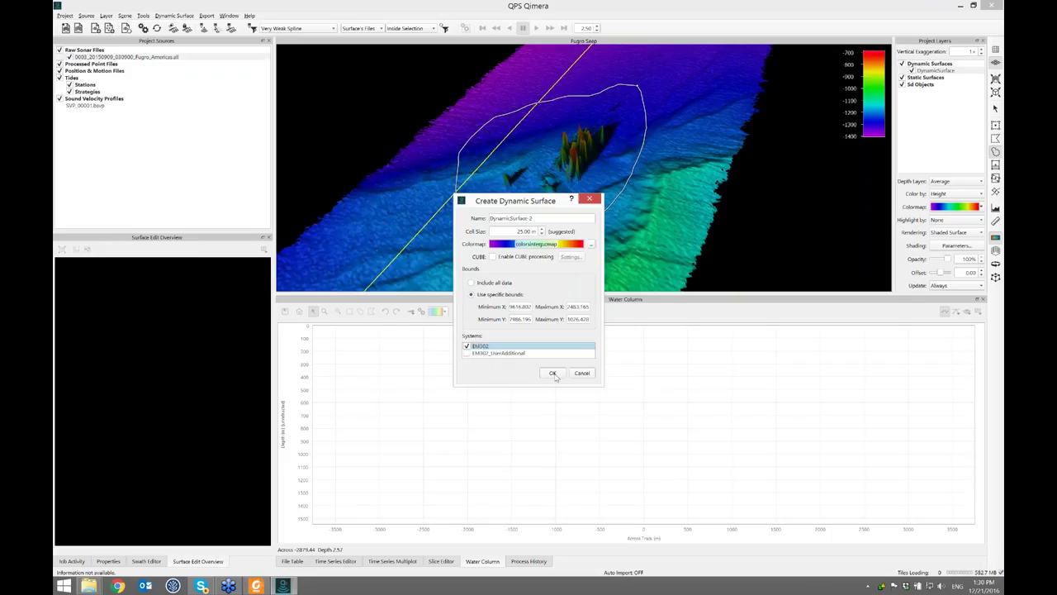
click(552, 373)
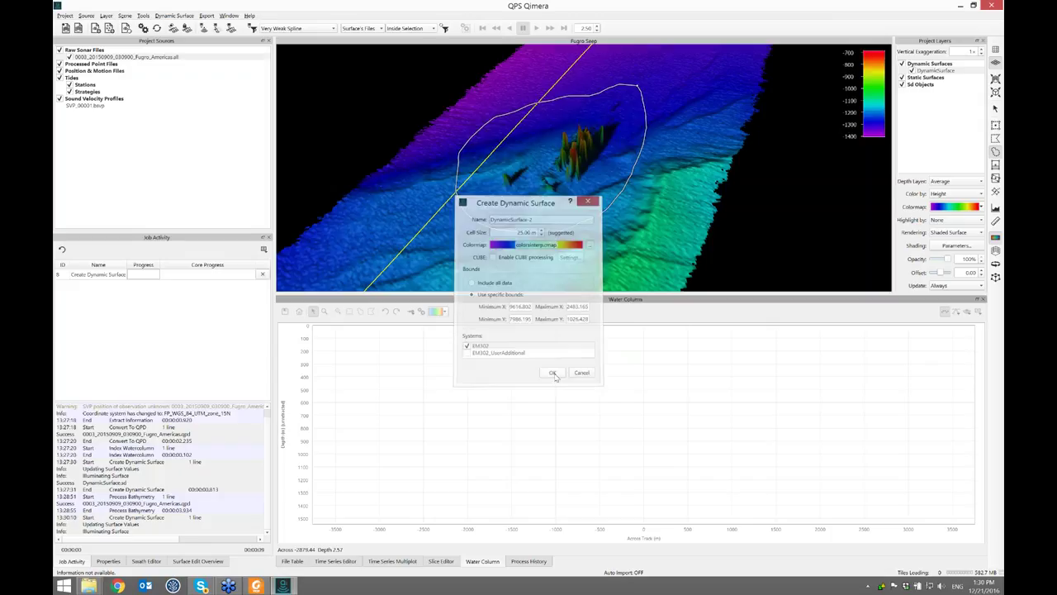
click(912, 70)
click(928, 78)
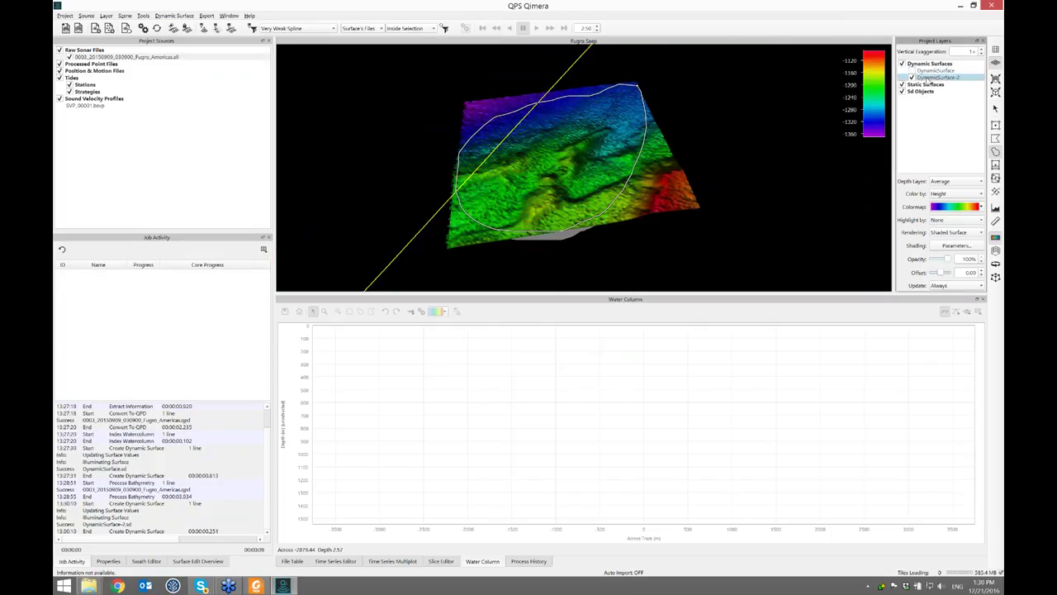
Step: Export only the EM302_UserAdditional soundings of the raw sonar file to SD points named plume, with loading to the scene enabled
click(187, 58)
click(206, 16)
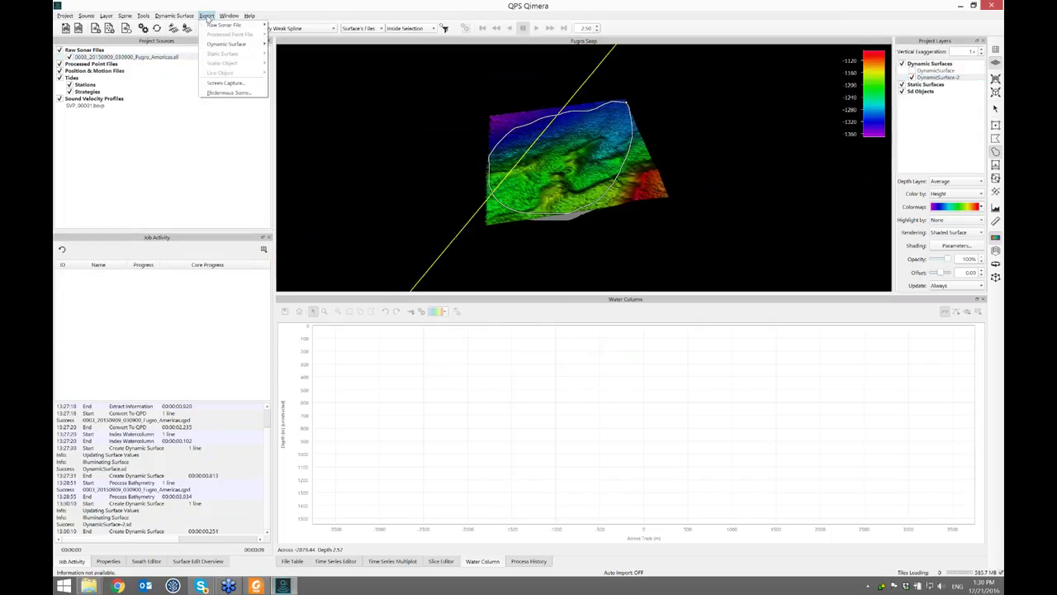
mouse_move(243, 28)
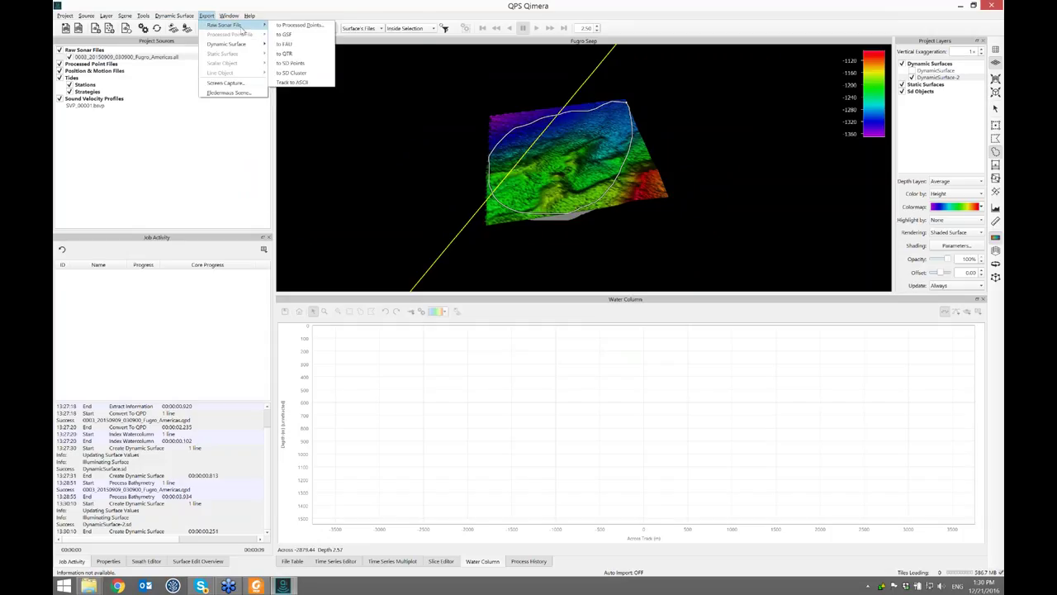
click(317, 64)
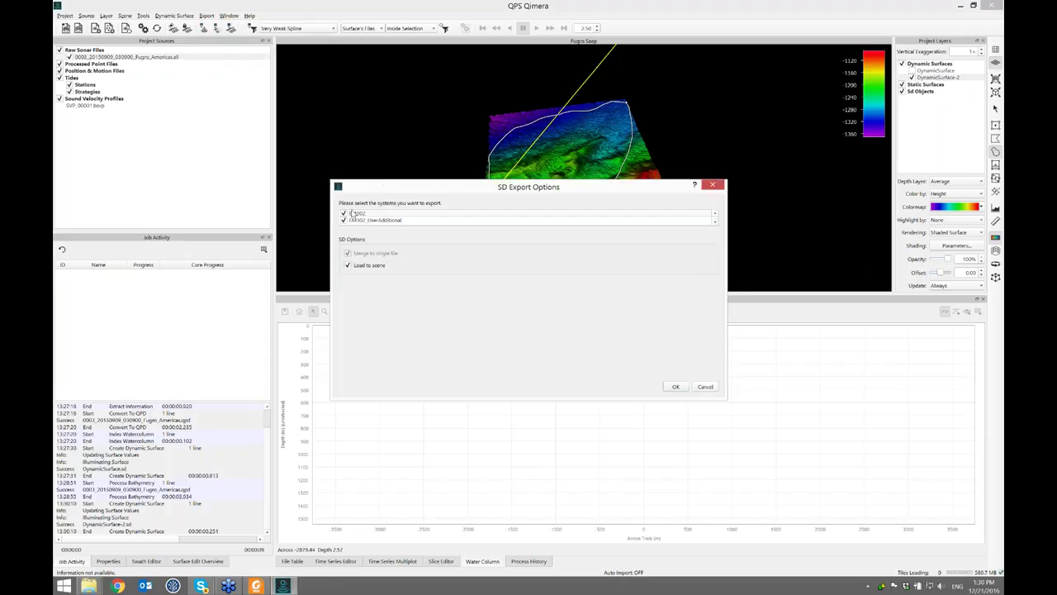
click(344, 213)
click(361, 221)
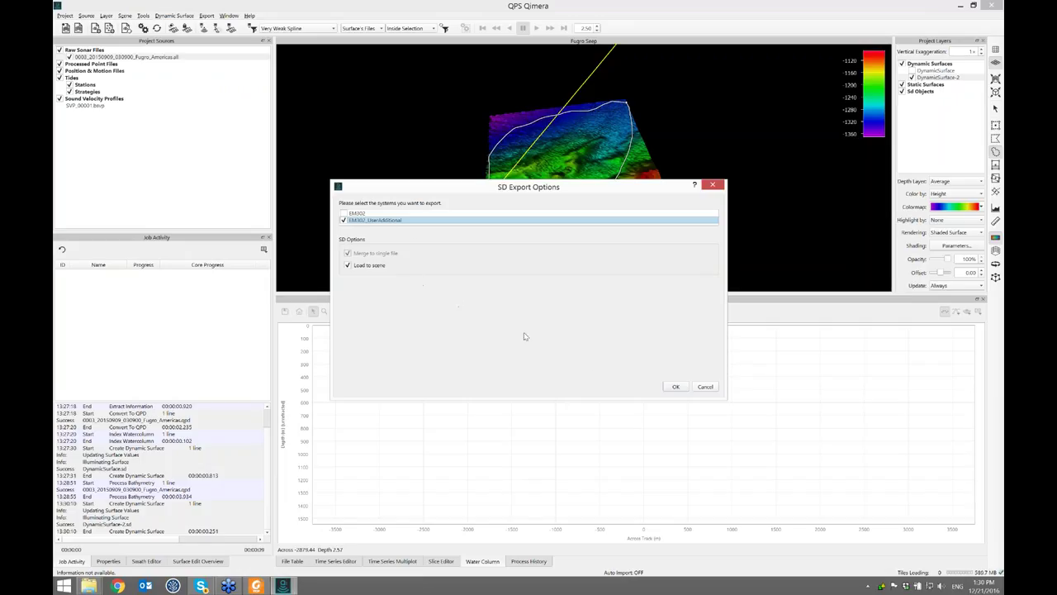
click(674, 386)
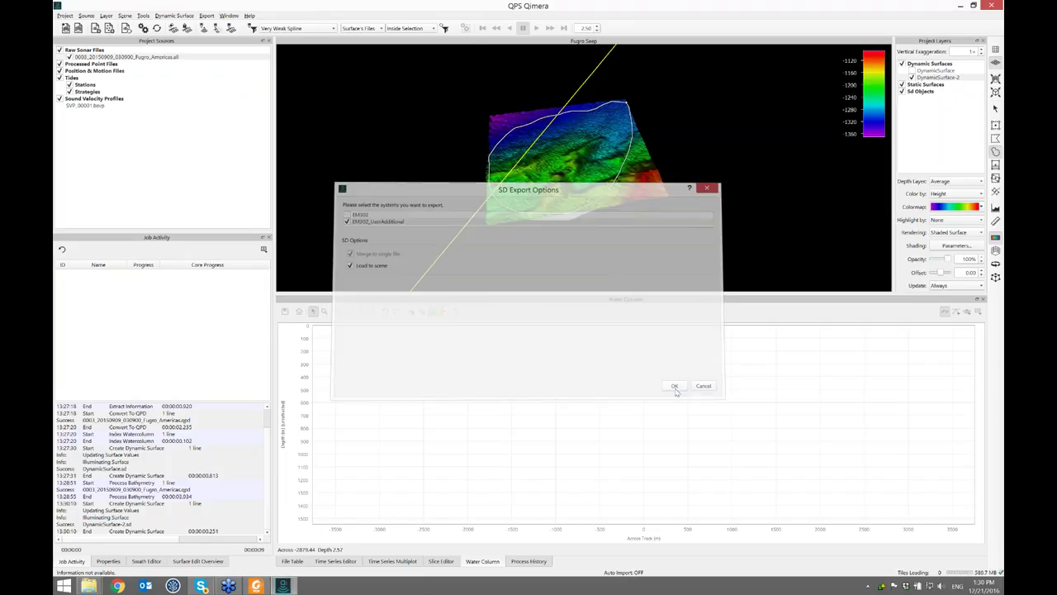
text(pluy)
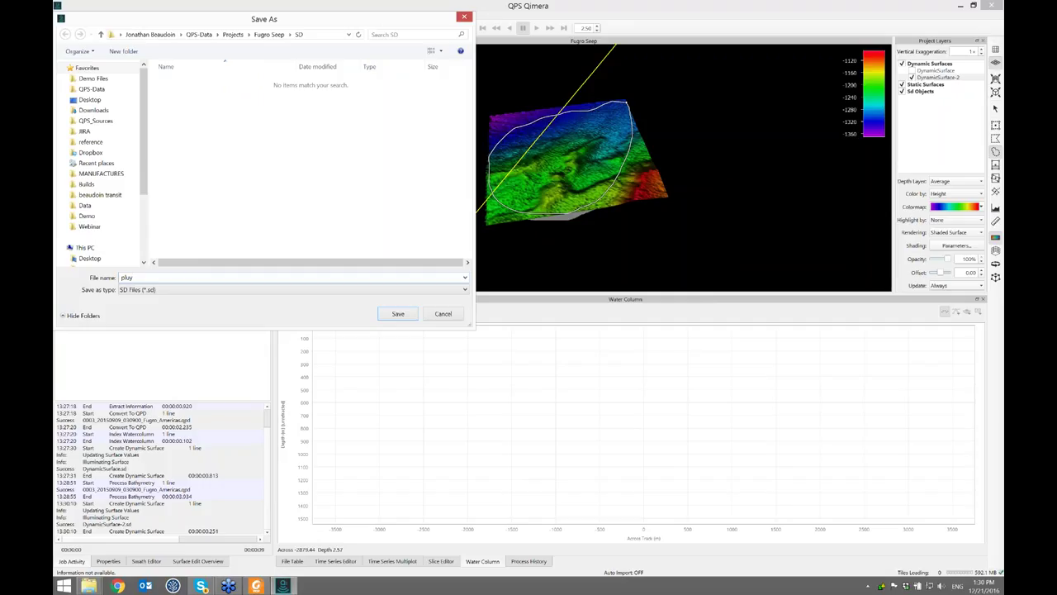
text(me)
click(395, 314)
Step: Display the plume SD object with a fixed point size of 3.00, colored by Intensity
scroll(578, 168, up, 5)
drag(578, 182, 578, 157)
middle_drag(578, 157, 598, 178)
click(914, 98)
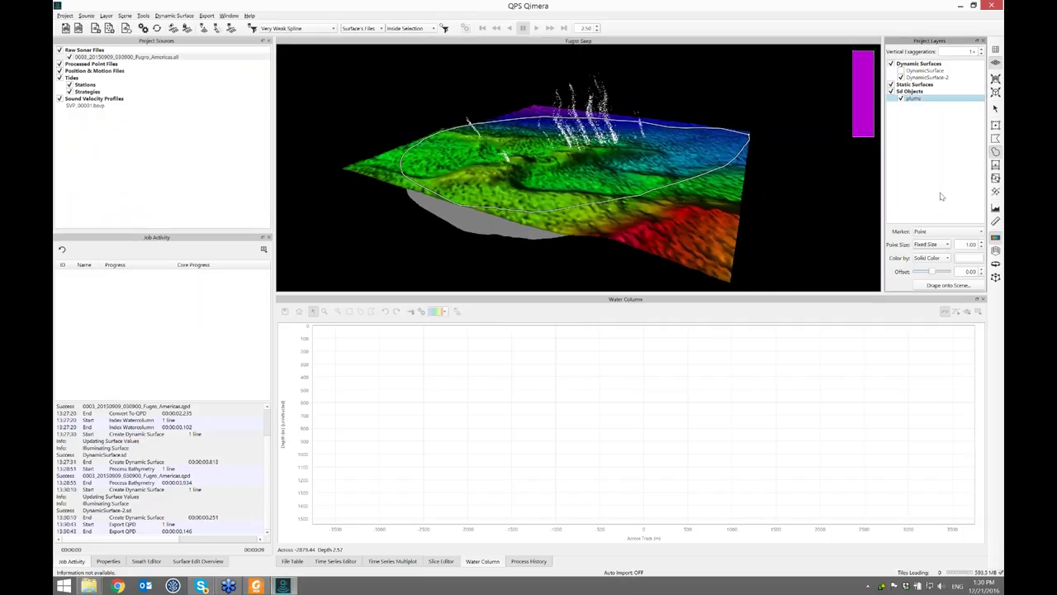
click(982, 242)
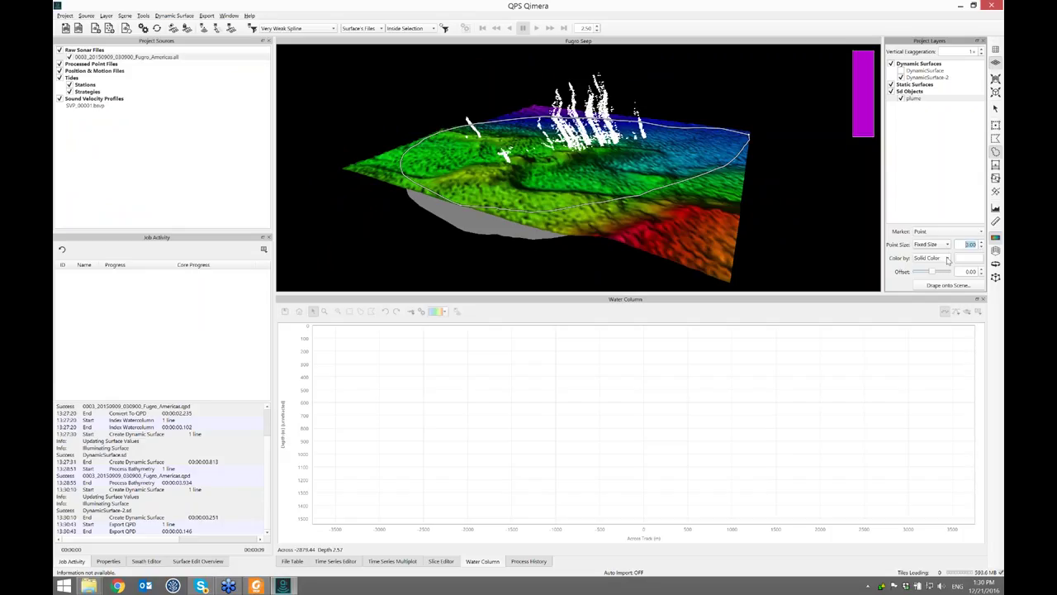
click(949, 259)
click(925, 334)
drag(616, 155, 619, 154)
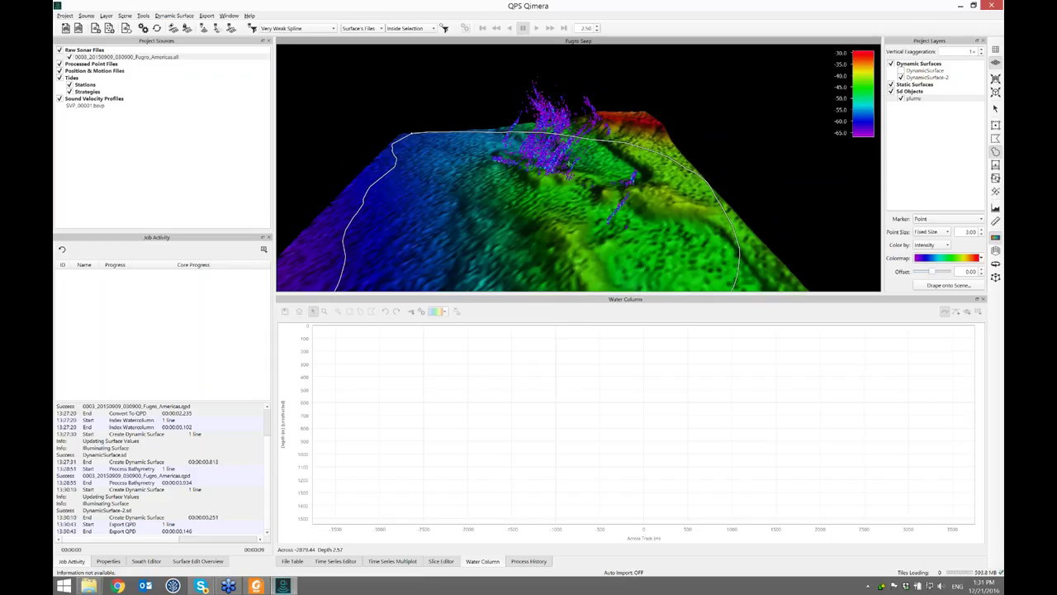
Step: Export a Fledermaus scene as Scene_00001.scene with track lines, dynamic surfaces, grids and SD objects, and close the Fugro Seep project
click(206, 16)
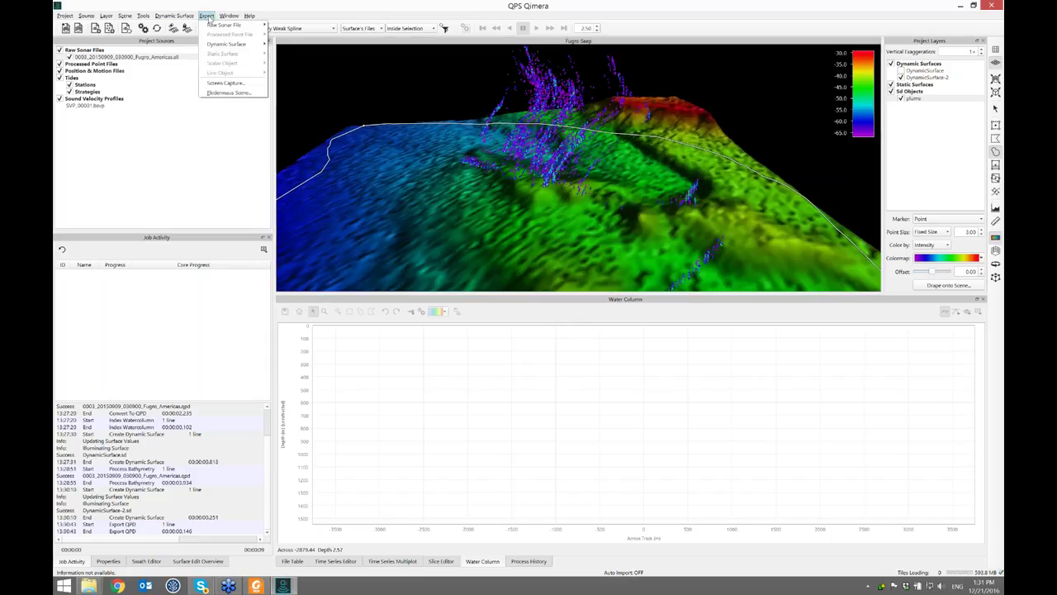
click(231, 92)
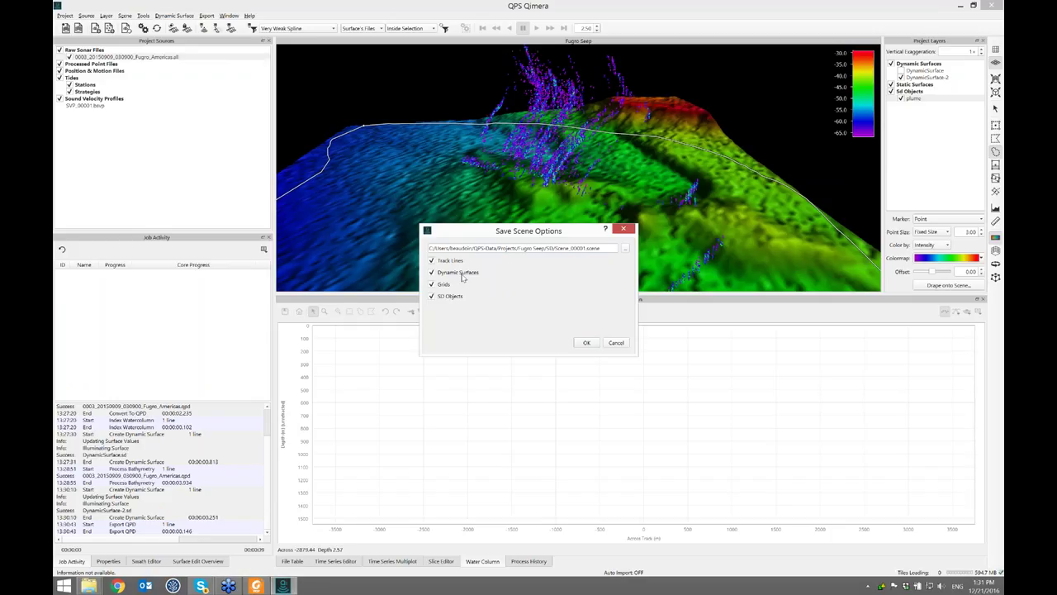
click(586, 343)
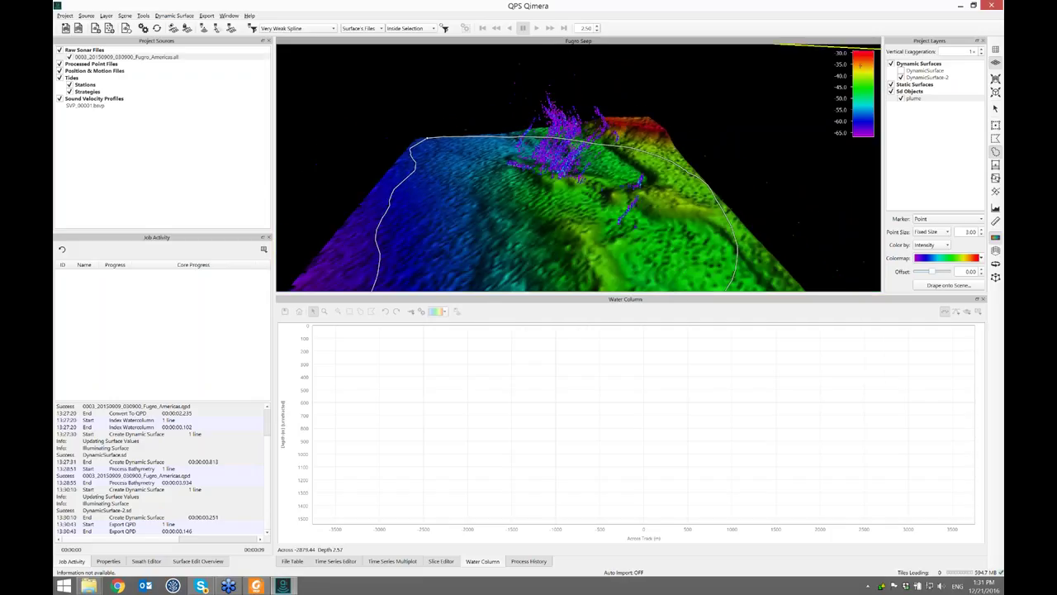
click(990, 7)
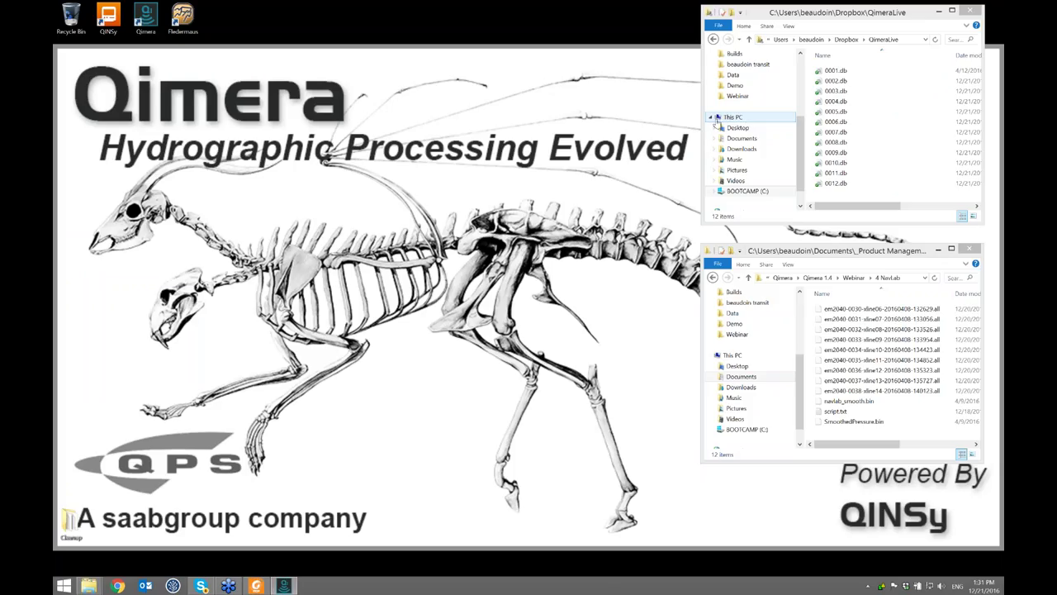
Step: Switch to the QimeraLive project and lasso a small area of the rippled seabed to view its soundings in the Slice Editor
click(282, 586)
click(291, 567)
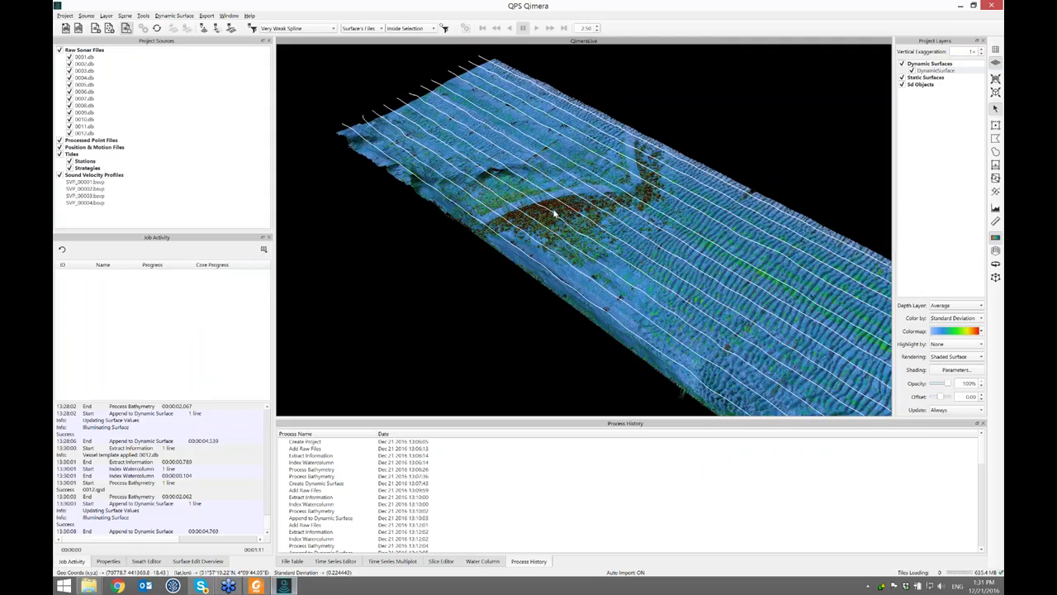
drag(555, 213, 569, 256)
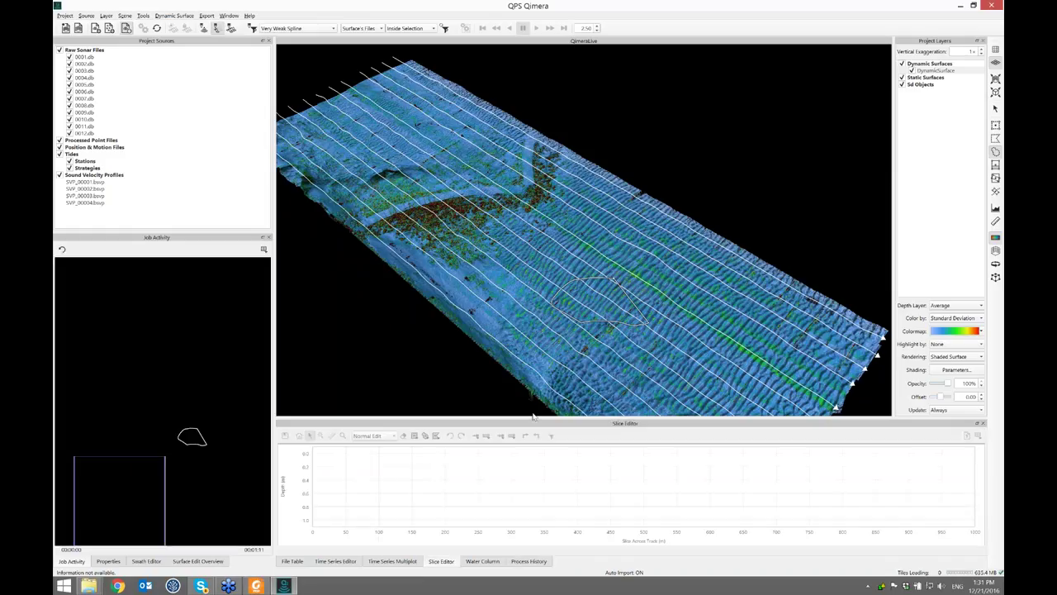
drag(540, 418, 540, 384)
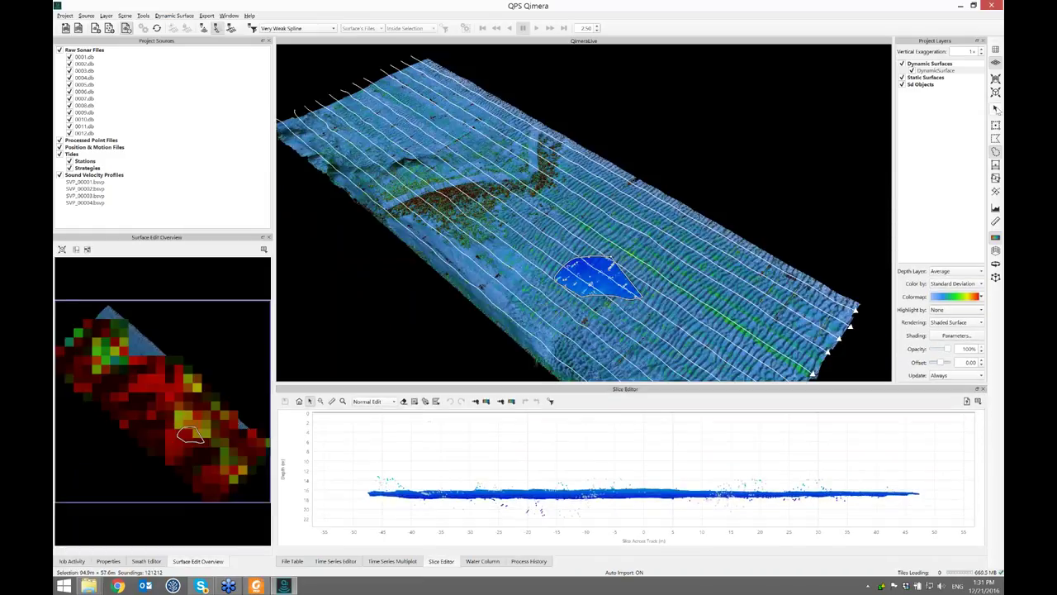
click(995, 108)
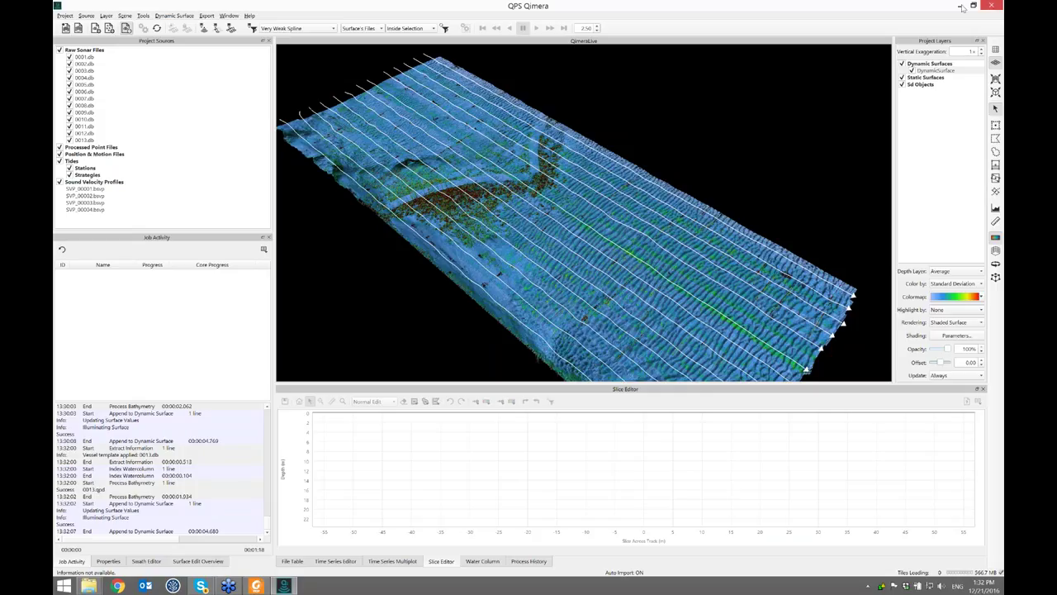
double_click(614, 177)
drag(613, 176, 577, 242)
scroll(561, 199, up, 3)
double_click(650, 265)
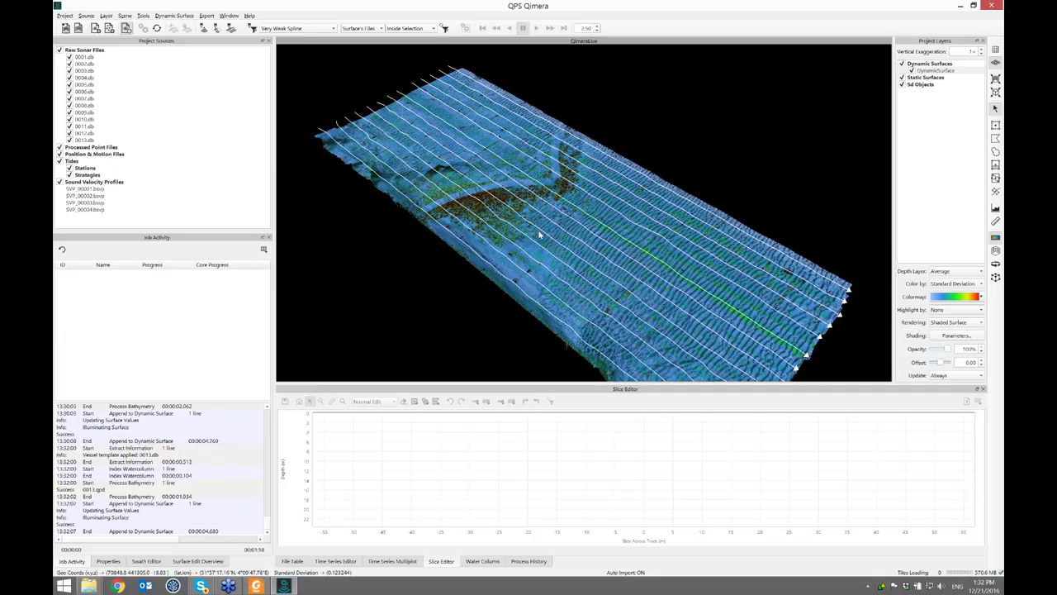
double_click(528, 201)
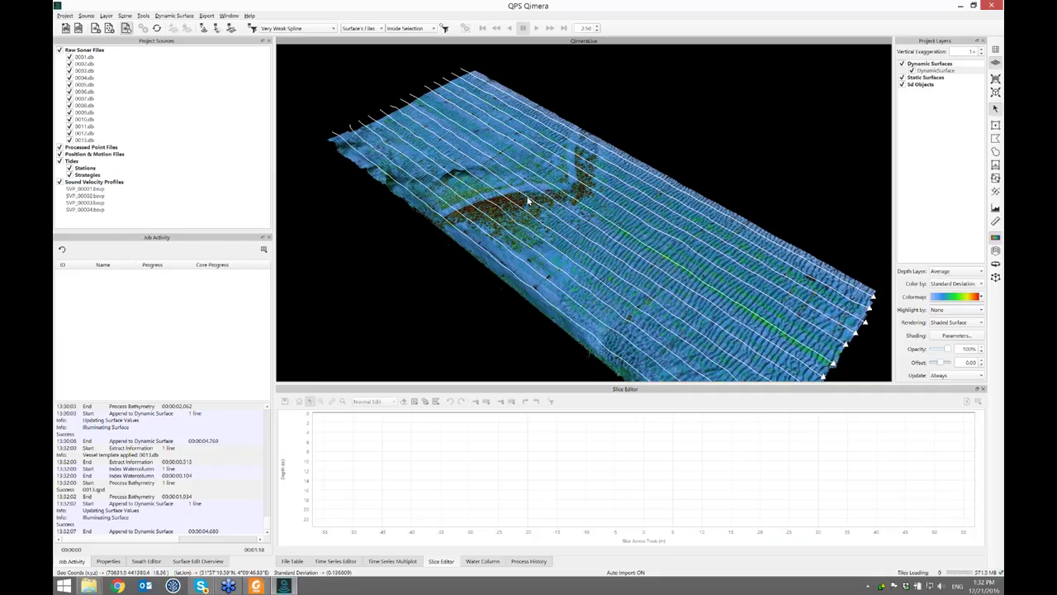
mouse_move(583, 217)
mouse_down()
mouse_move(629, 220)
mouse_move(594, 217)
mouse_up()
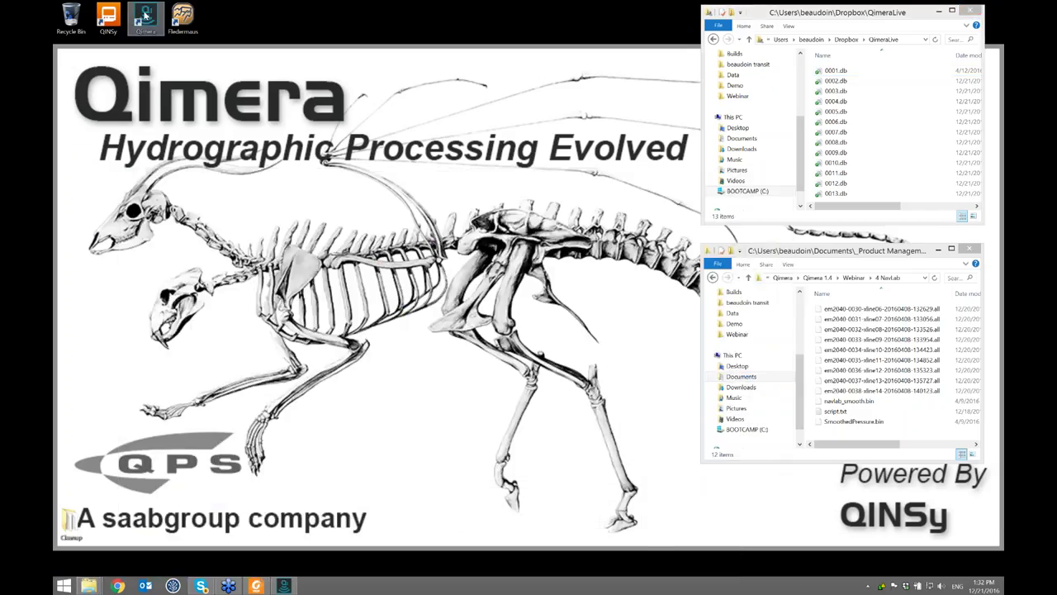
Step: Start a new Qimera session and open the 2 TCARI folder of the Webinar data in File Explorer
click(146, 18)
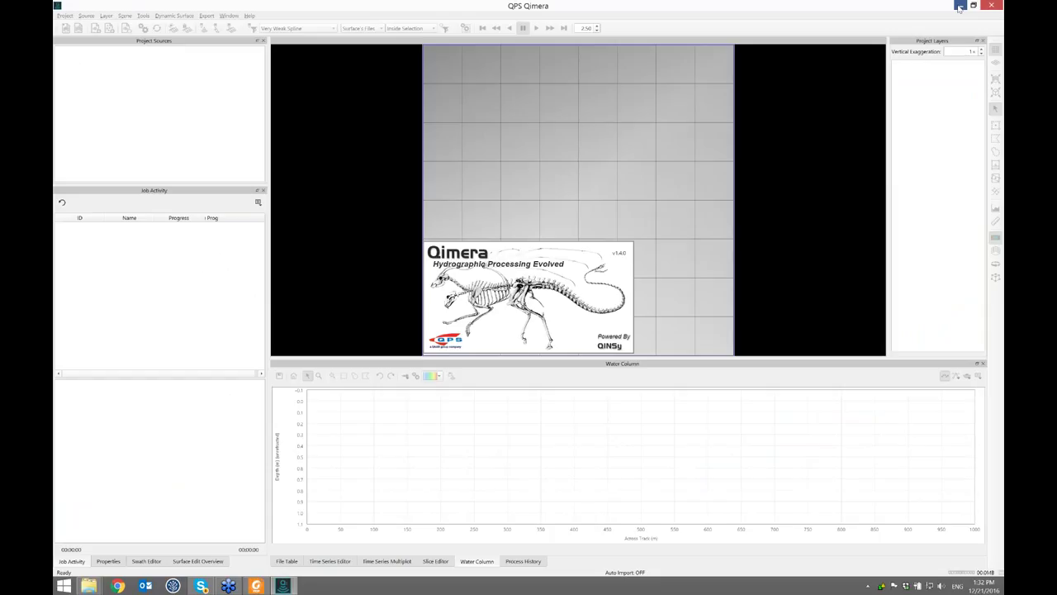
click(959, 7)
click(855, 279)
double_click(854, 329)
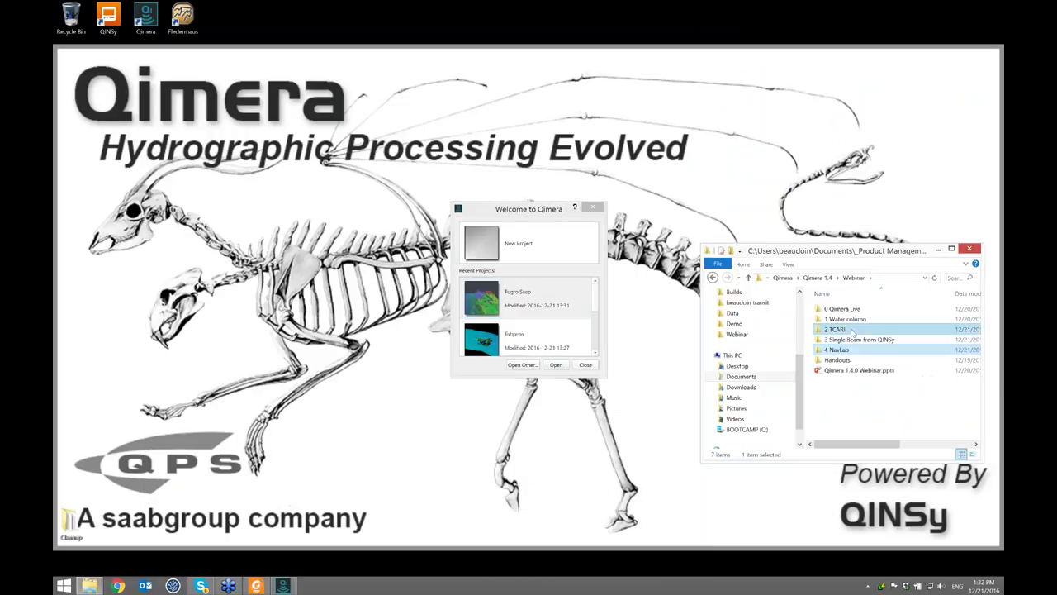
Step: Create a new project named TCARI with the automatic project coordinate system and bring its window forward
click(518, 243)
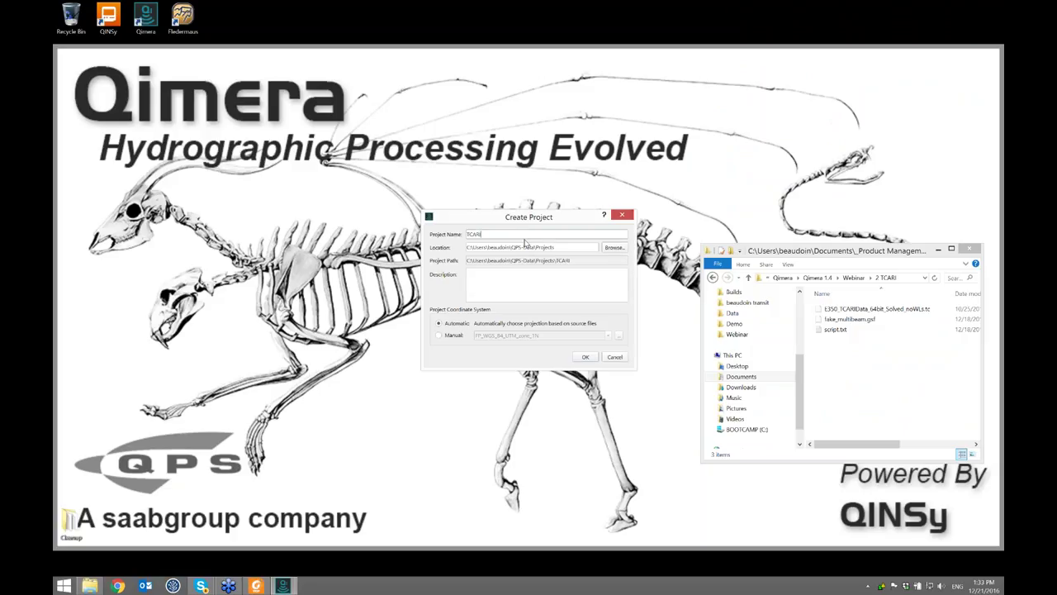
key(Return)
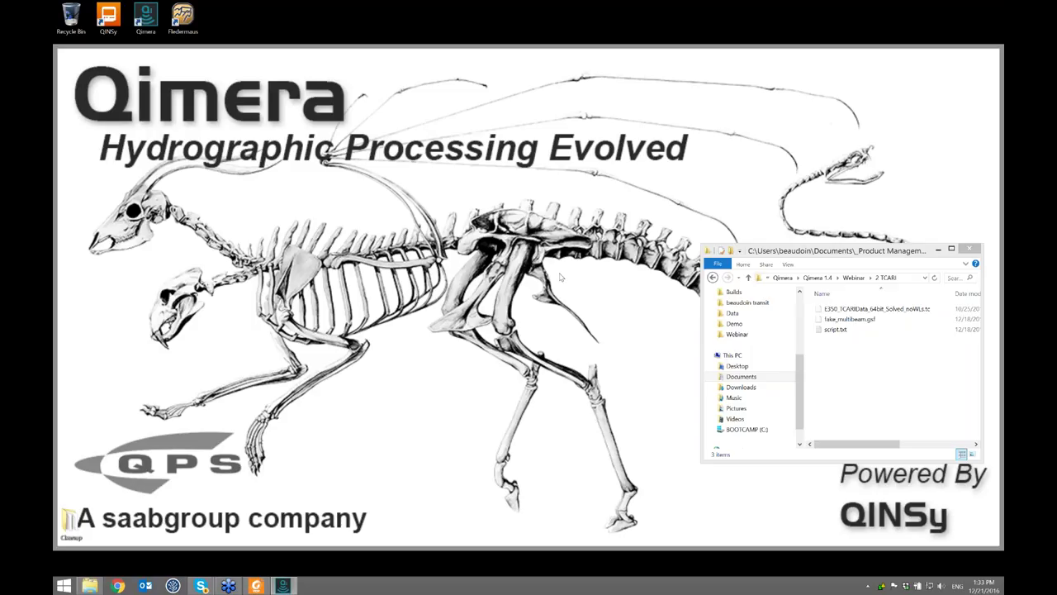
mouse_move(287, 585)
click(330, 550)
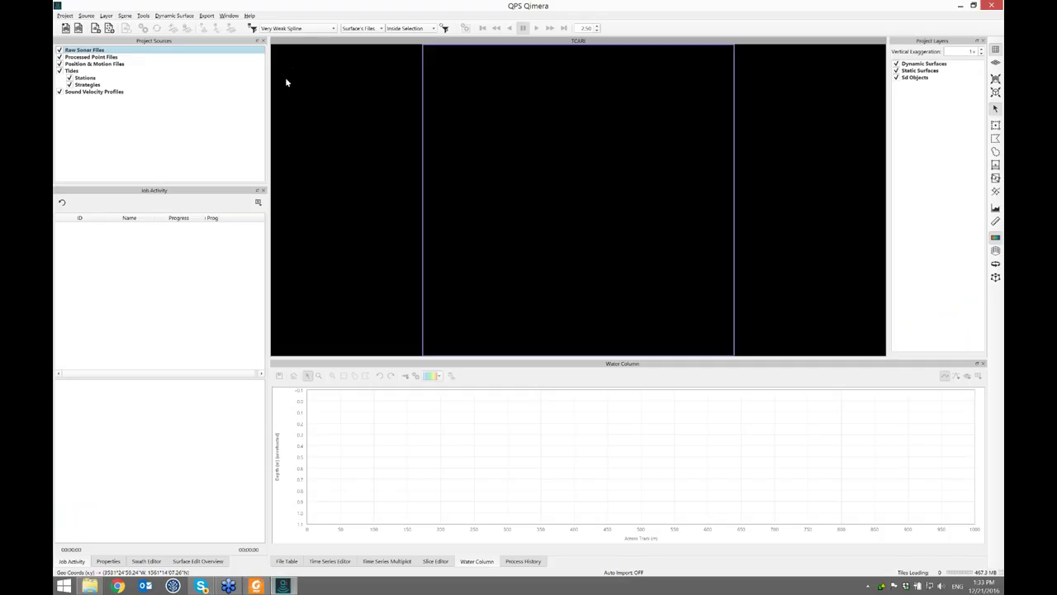
Step: Begin adding raw sonar files to the TCARI project
click(231, 79)
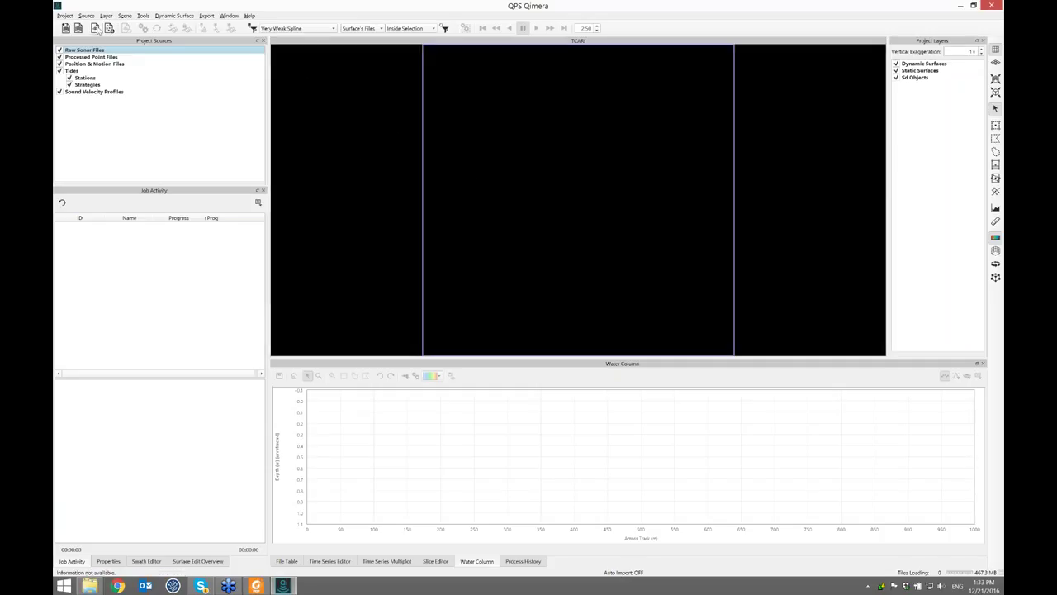
click(95, 28)
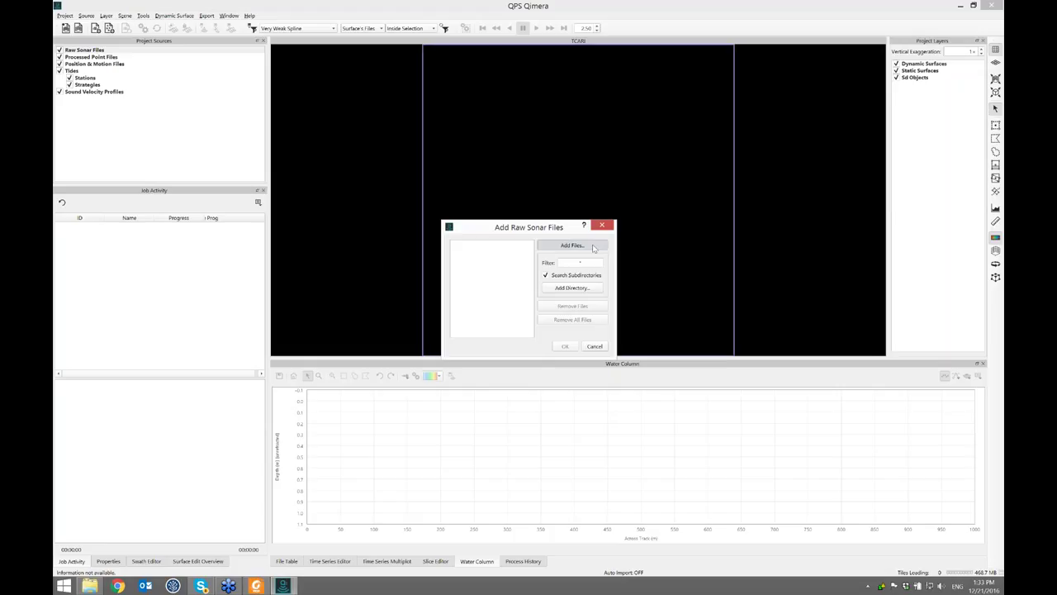
Step: Import the raw sonar file fake_multibeam.gsf from the 2 TCARI folder and assign it to a new vessel named aaaaa
click(591, 247)
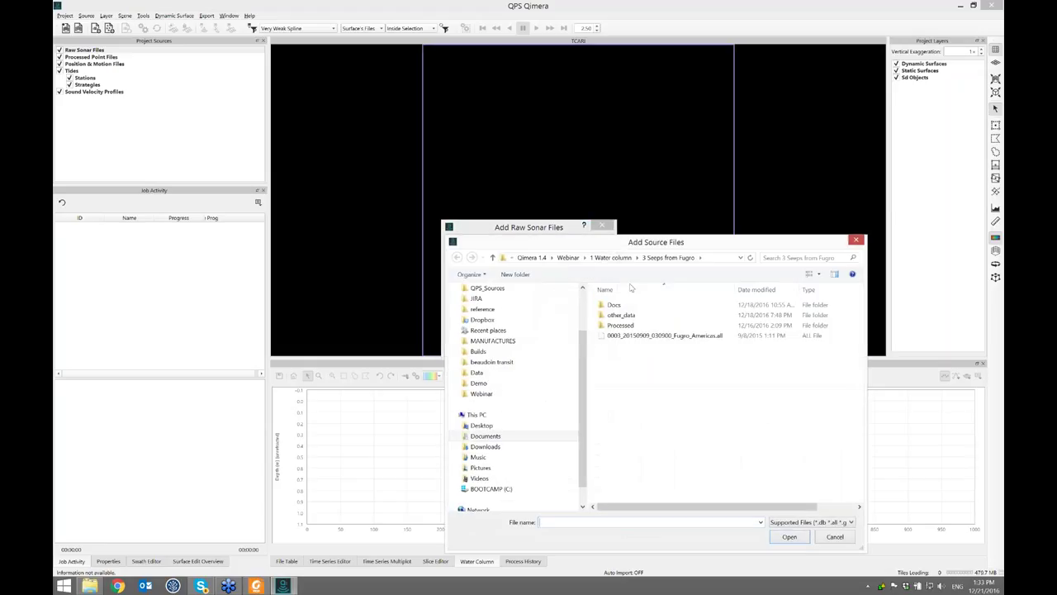
click(614, 258)
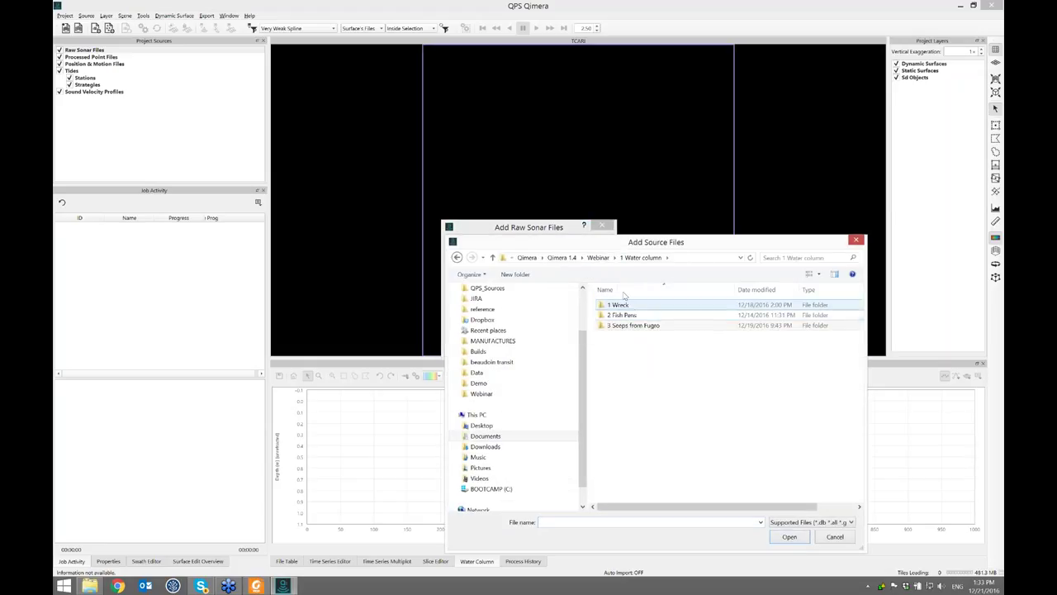
click(598, 258)
double_click(621, 325)
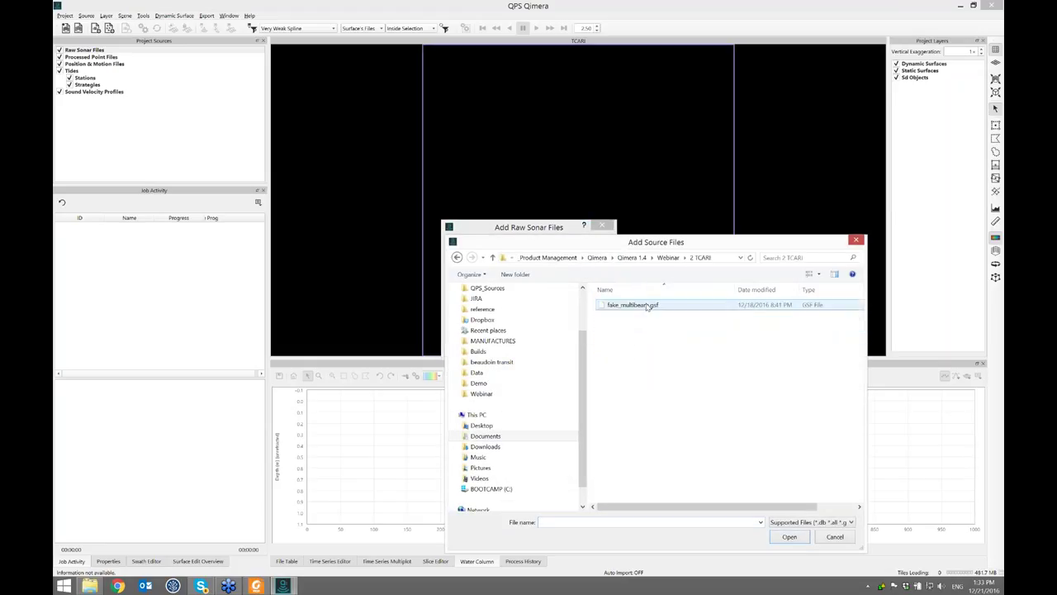
double_click(637, 306)
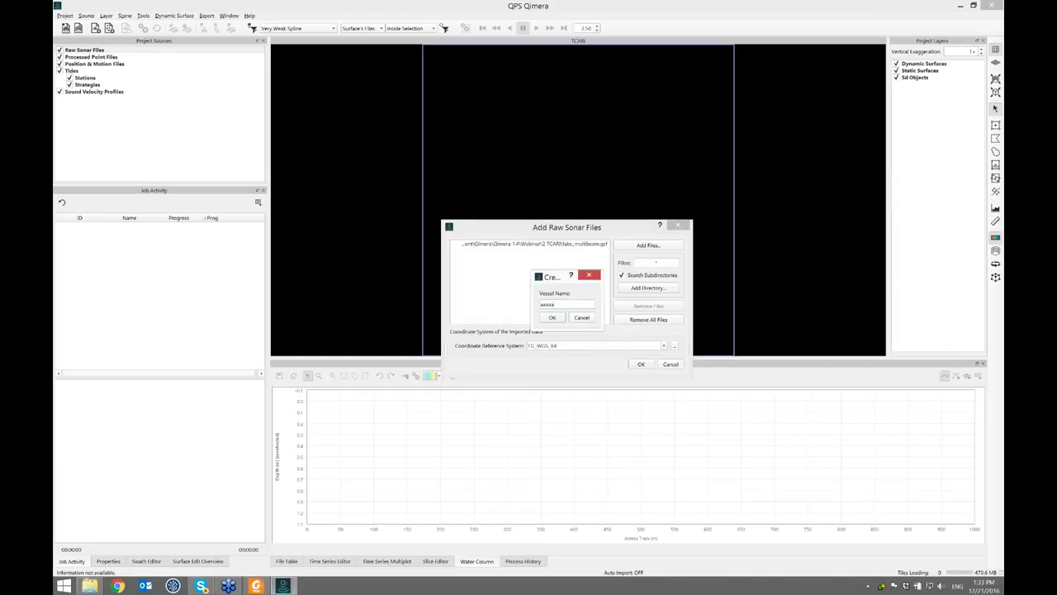
click(552, 317)
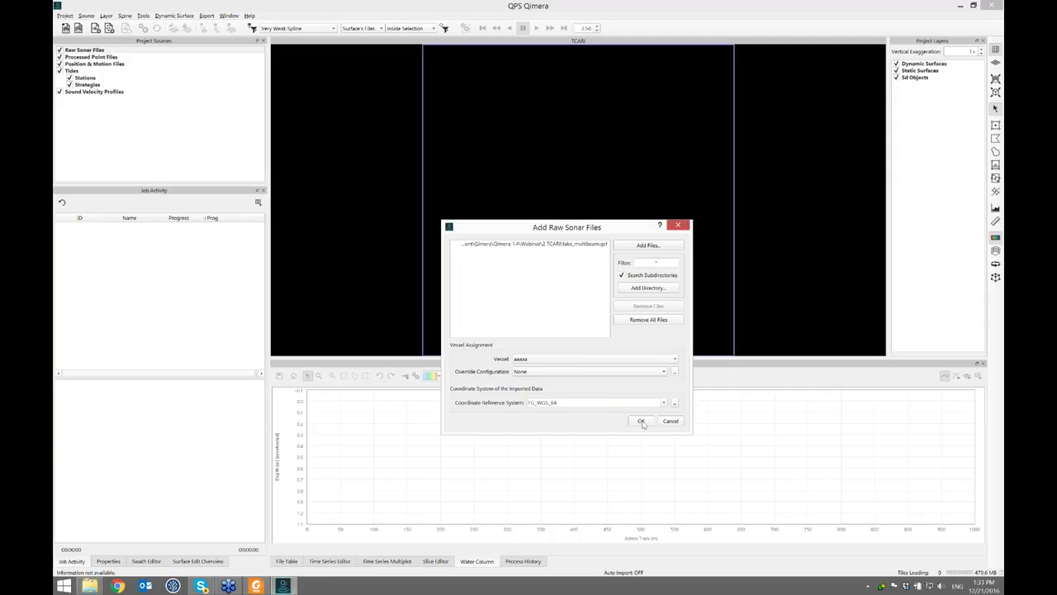
click(641, 421)
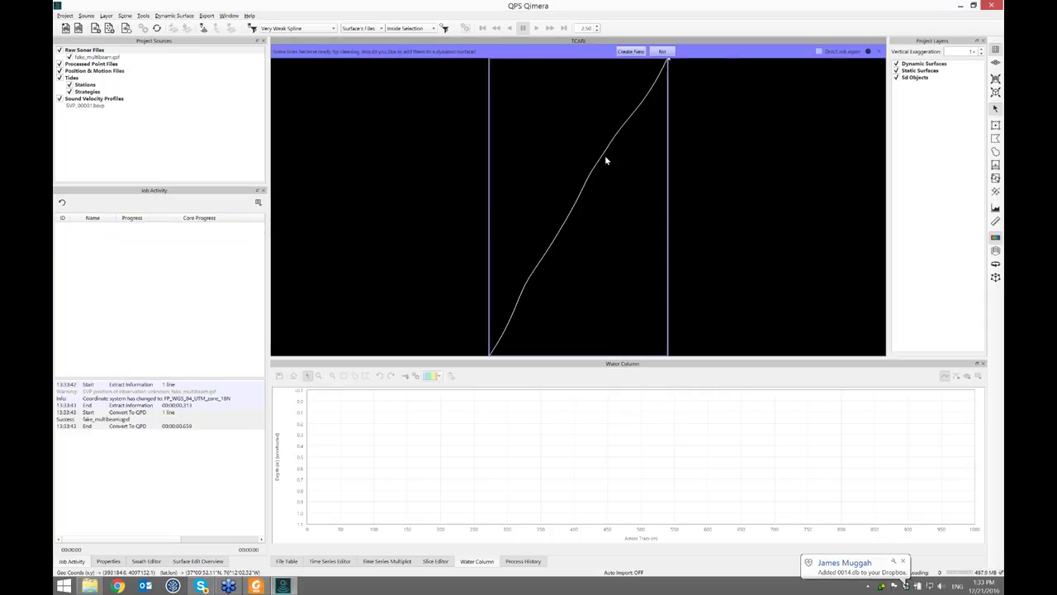
Step: Create a dynamic surface from the imported line with CUBE processing enabled, using the NOAA_1m configuration
click(631, 51)
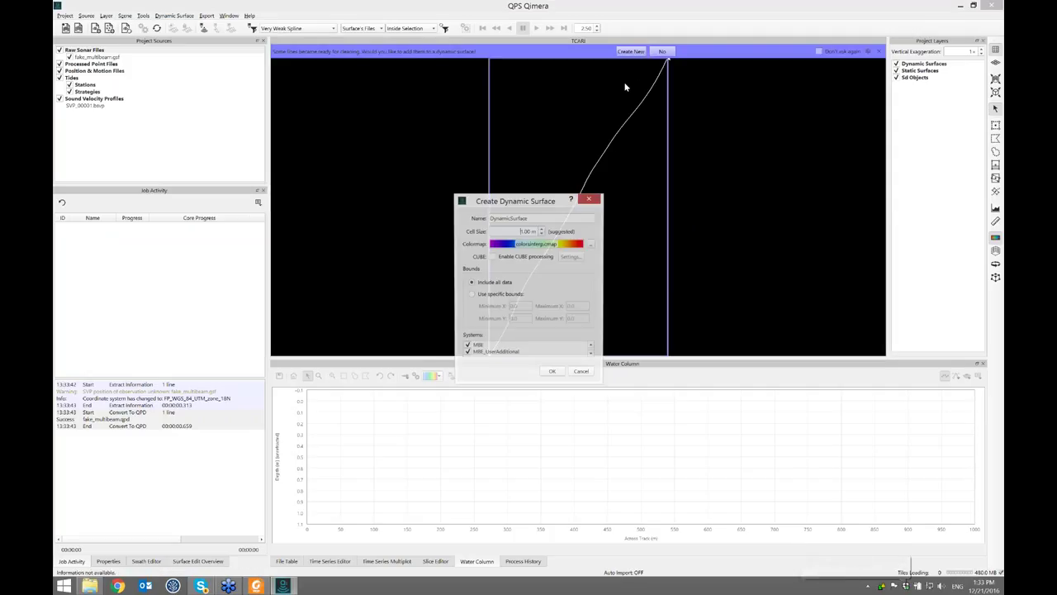
click(493, 233)
click(571, 234)
click(588, 276)
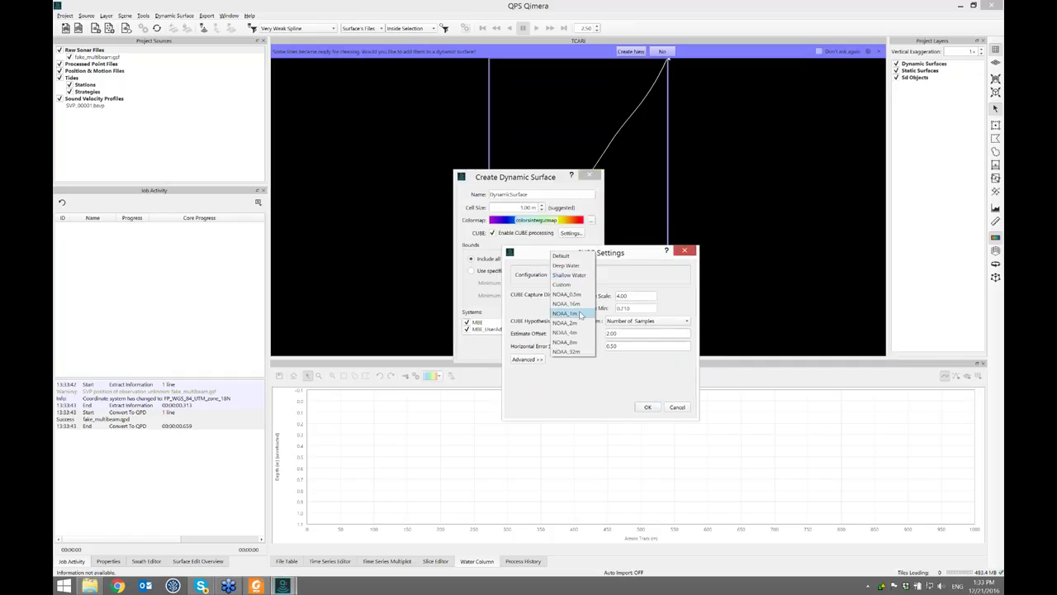
click(581, 314)
click(646, 407)
click(552, 349)
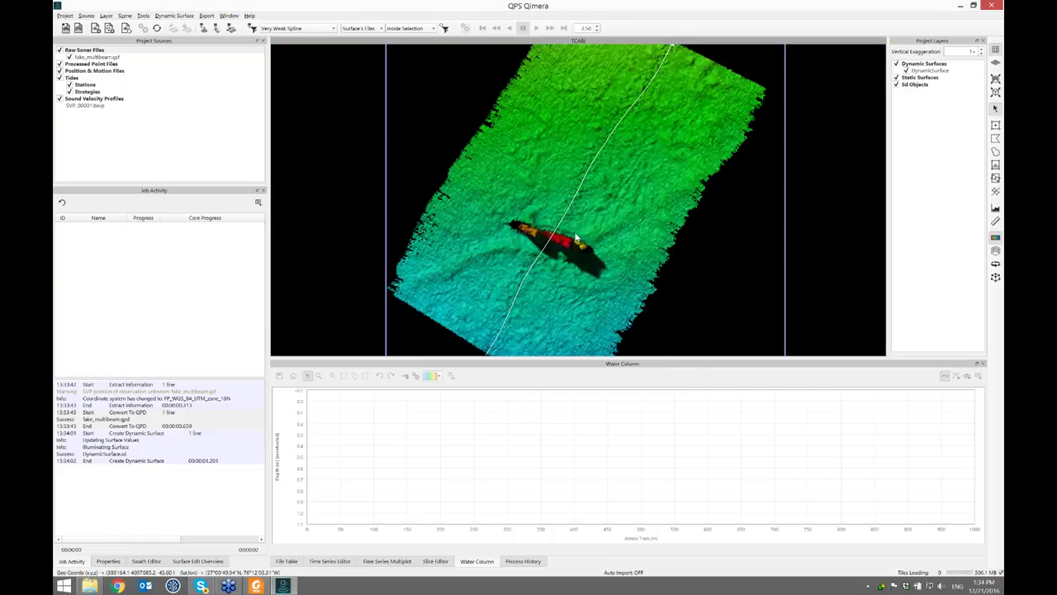
Step: Inspect the wreck on the new dynamic surface in 3D and return to the 2D view
click(996, 64)
scroll(523, 249, up, 4)
drag(541, 263, 604, 317)
scroll(604, 317, down, 3)
click(995, 50)
Step: Add the tide file E350_TCARIData_64bit_Solved_noWLs.tc from the 2 TCARI folder, with associated tide files found and imported
click(88, 16)
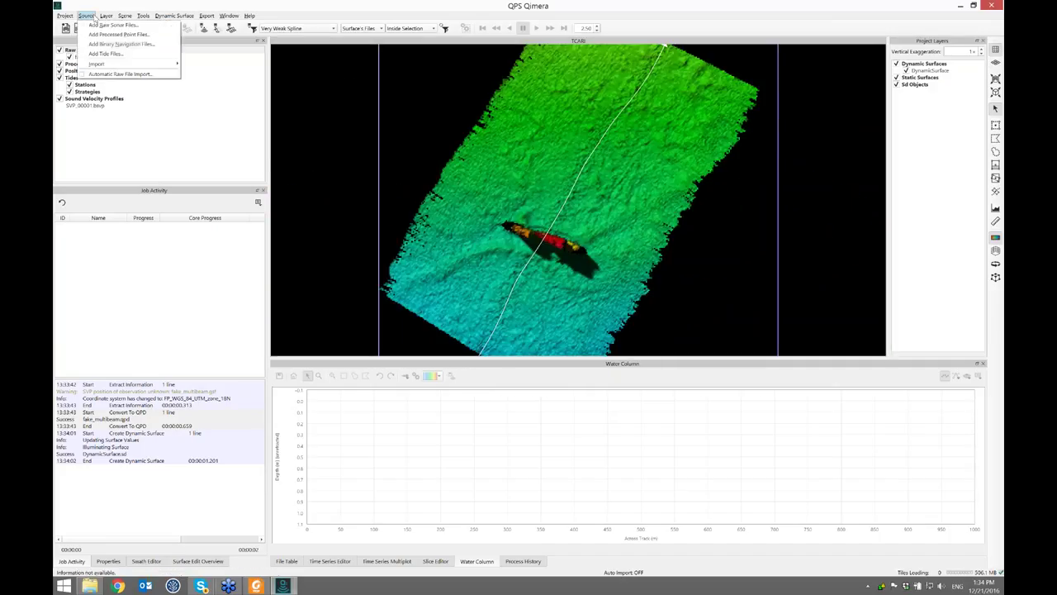
click(146, 53)
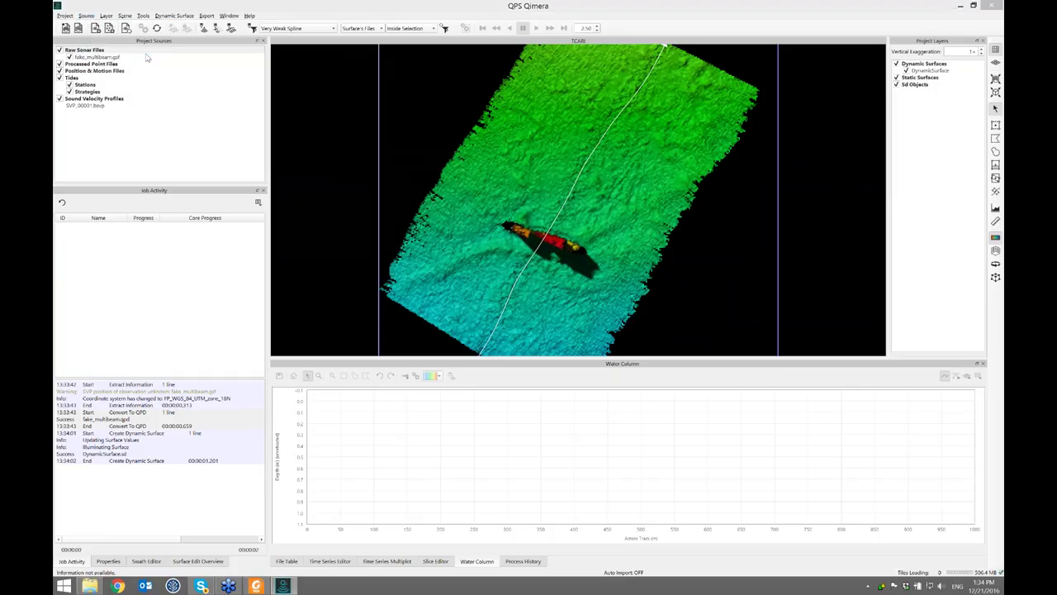
click(91, 225)
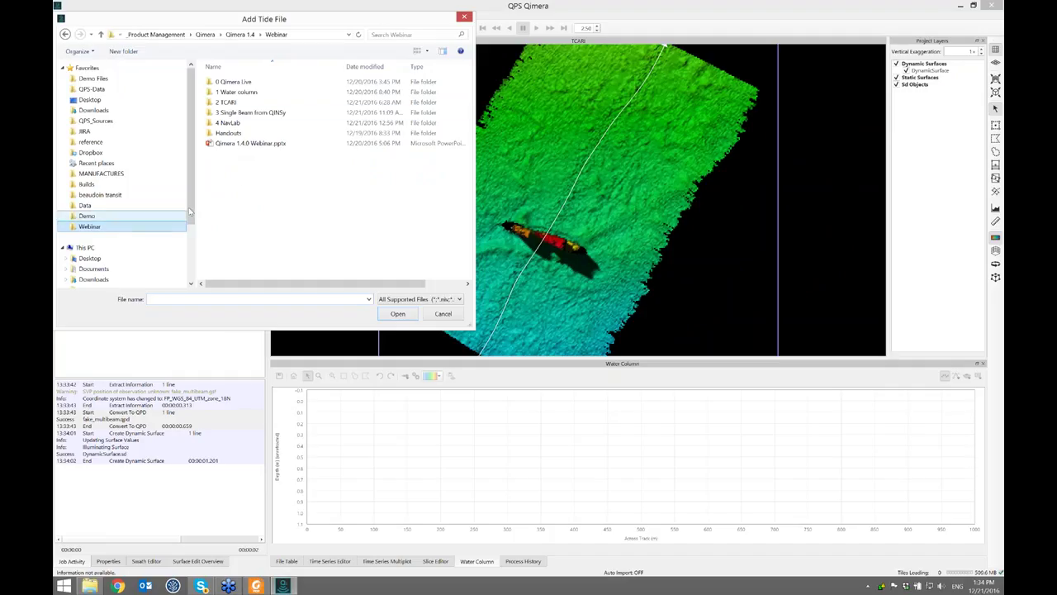
double_click(235, 100)
click(292, 83)
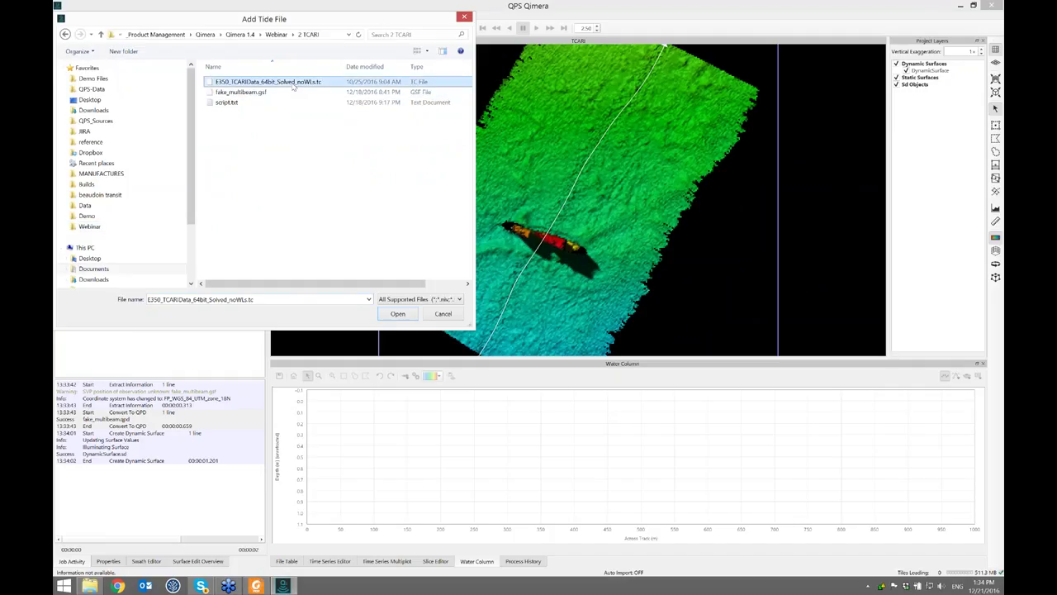
drag(334, 23, 381, 53)
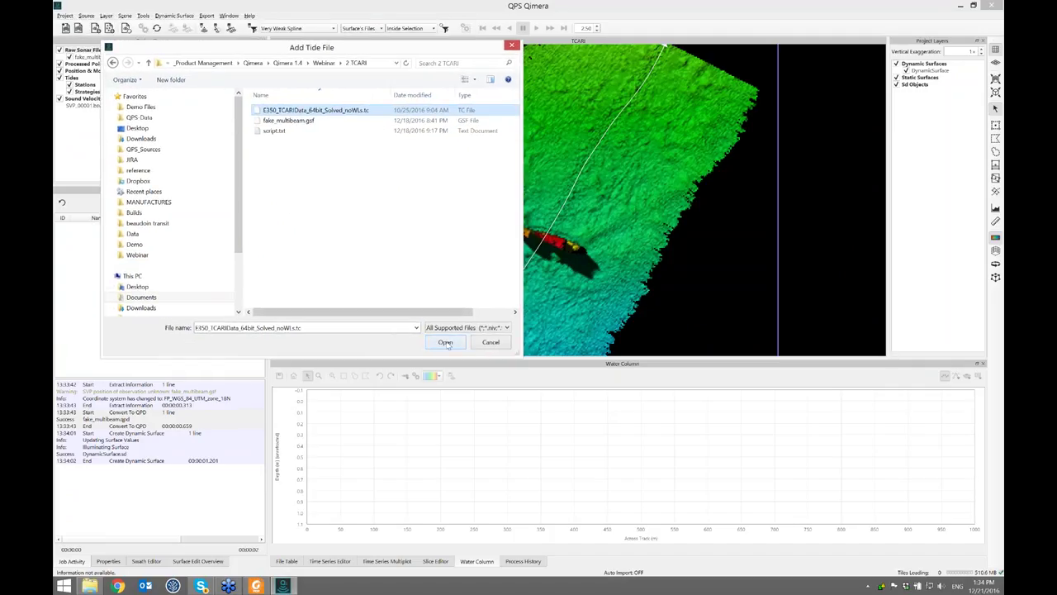
click(446, 343)
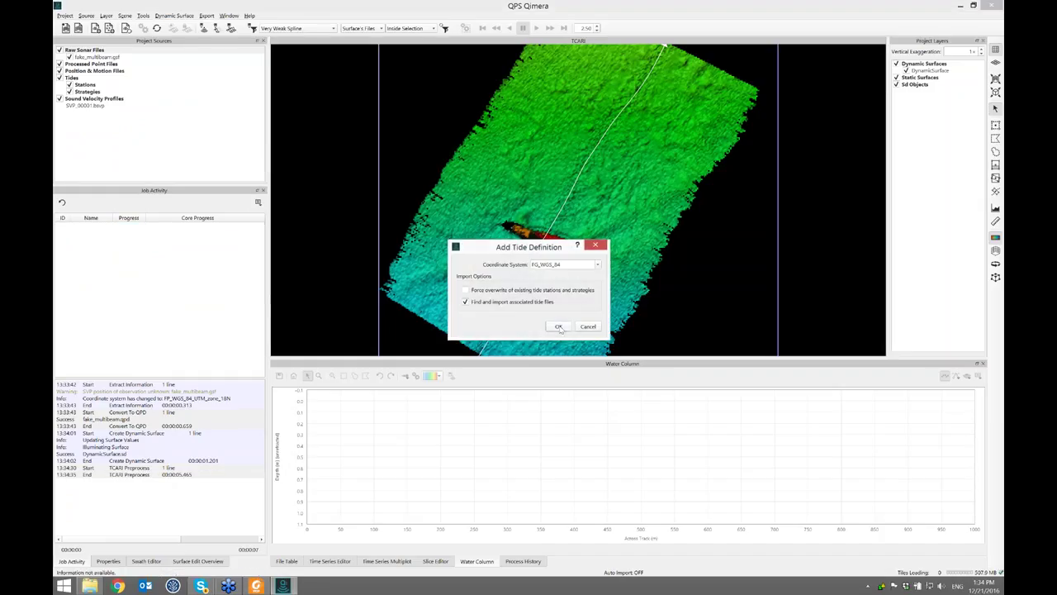
click(559, 327)
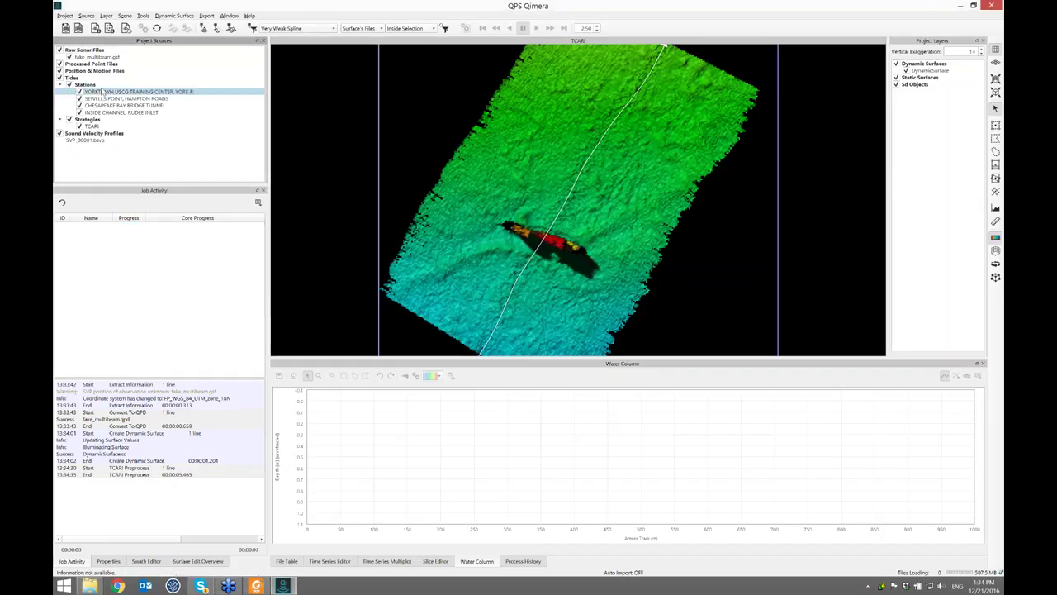
Step: Highlight all the tide stations and view their locations relative to the survey area
click(97, 85)
scroll(591, 208, down, 10)
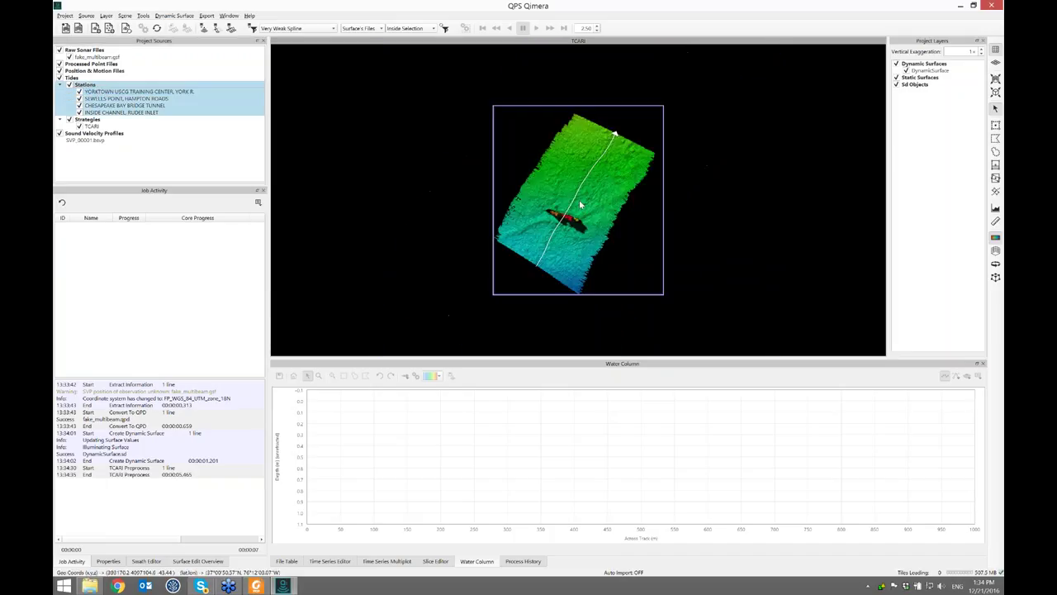
scroll(578, 204, down, 3)
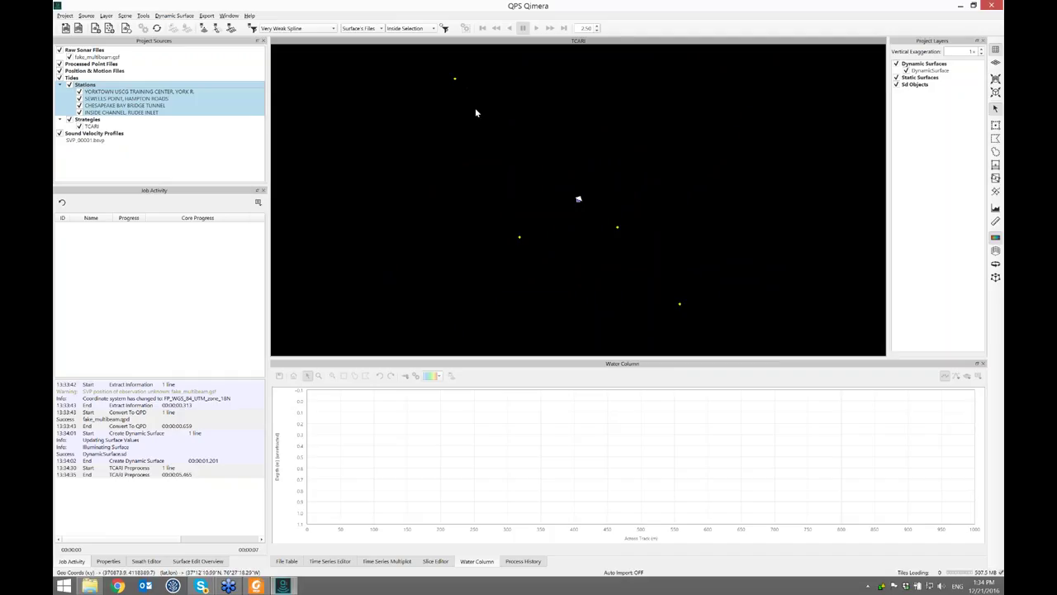
Step: Show the chart in the 2D view and examine where the tide stations lie around the survey and coastline
click(125, 15)
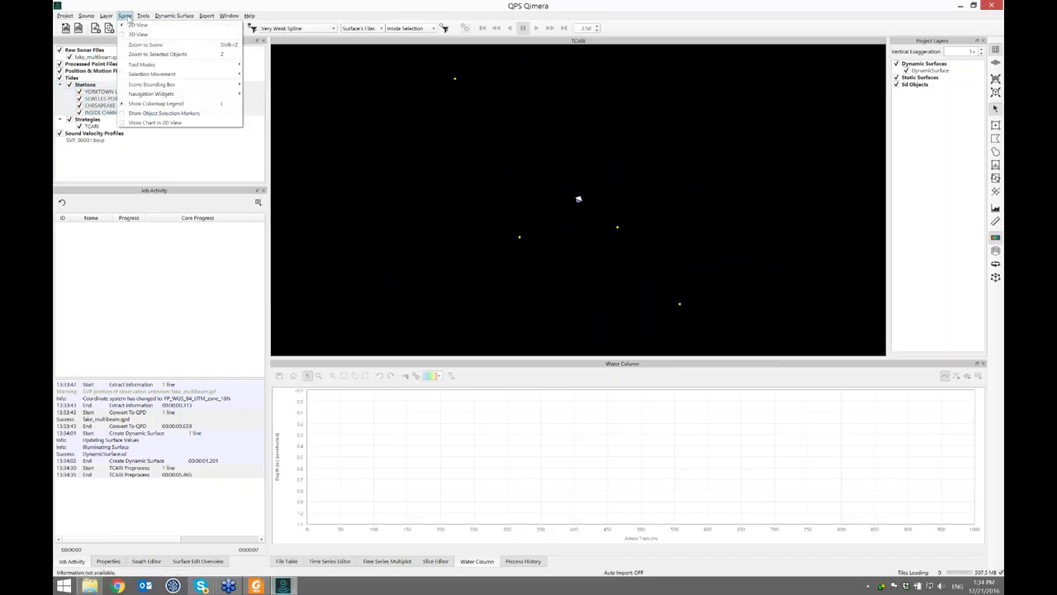
click(156, 123)
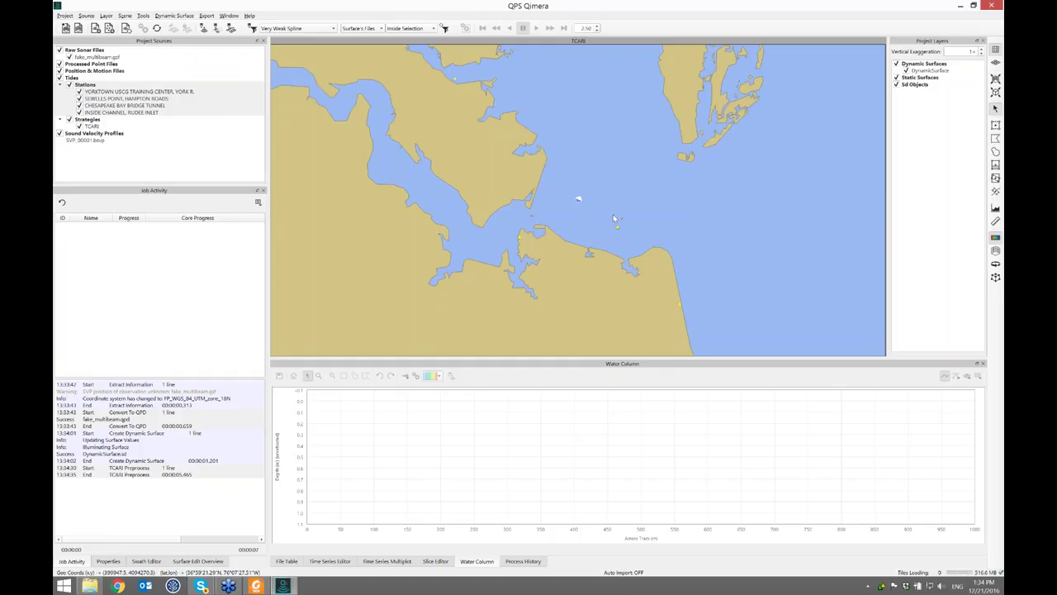
scroll(592, 232, down, 5)
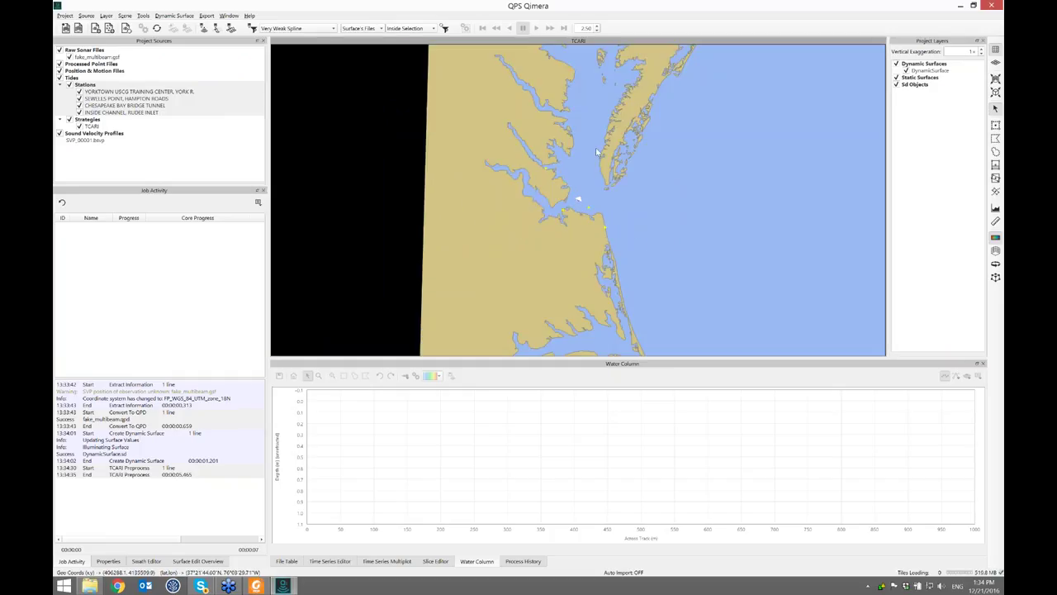
scroll(587, 177, down, 4)
drag(596, 170, 577, 203)
scroll(566, 238, up, 4)
scroll(559, 277, up, 3)
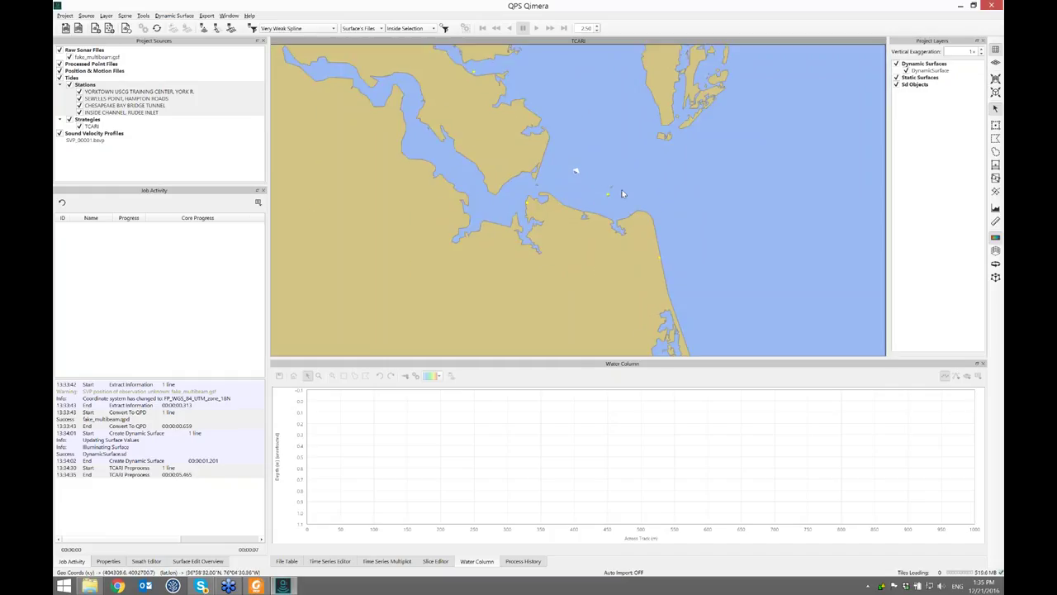
scroll(500, 111, down, 3)
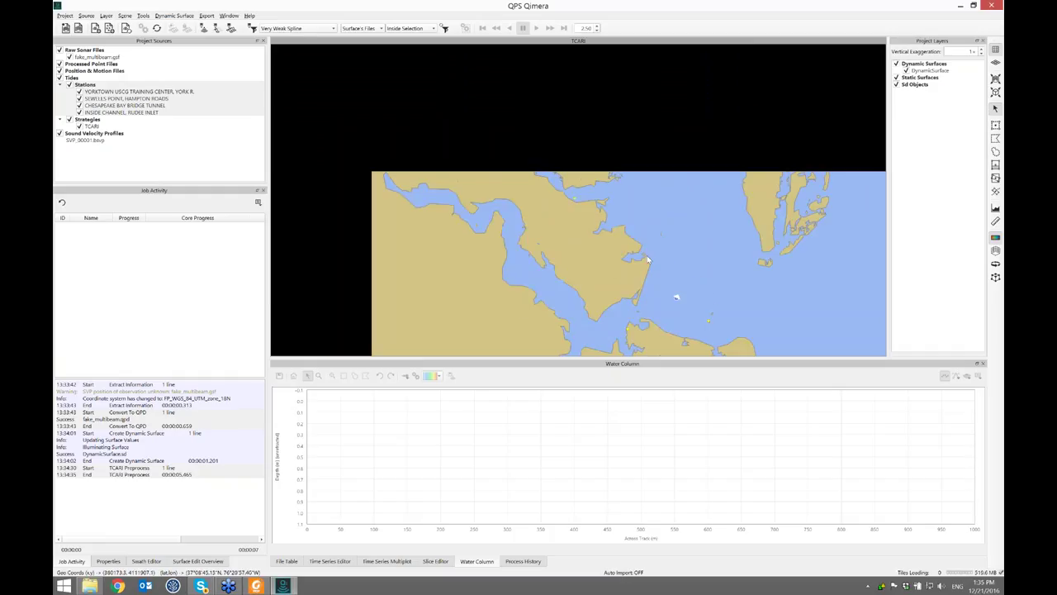
scroll(669, 290, up, 2)
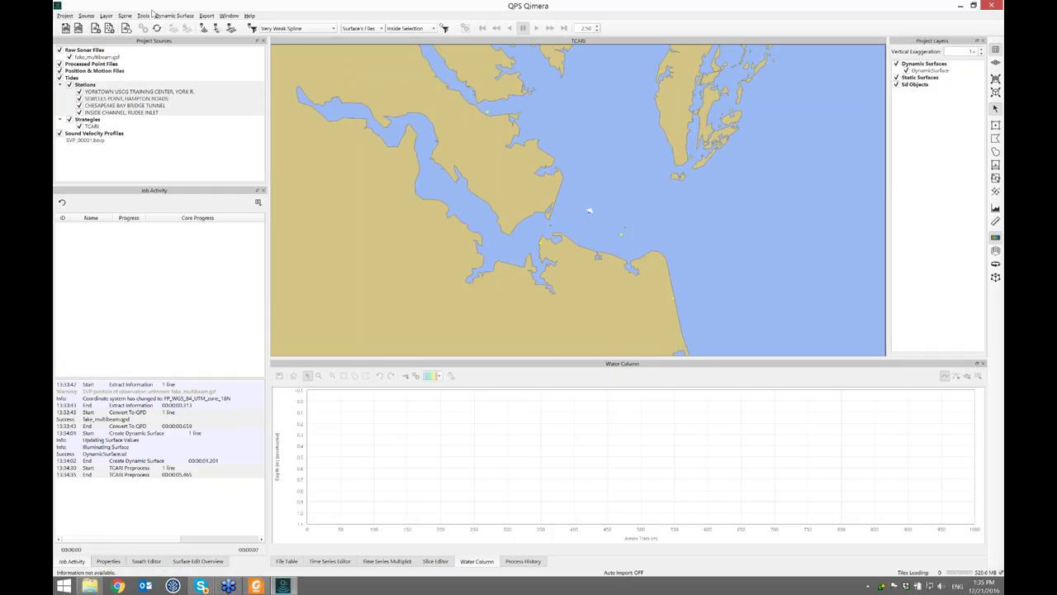
Step: Hide the chart in the 2D view and bring the survey surface back into close view
click(124, 16)
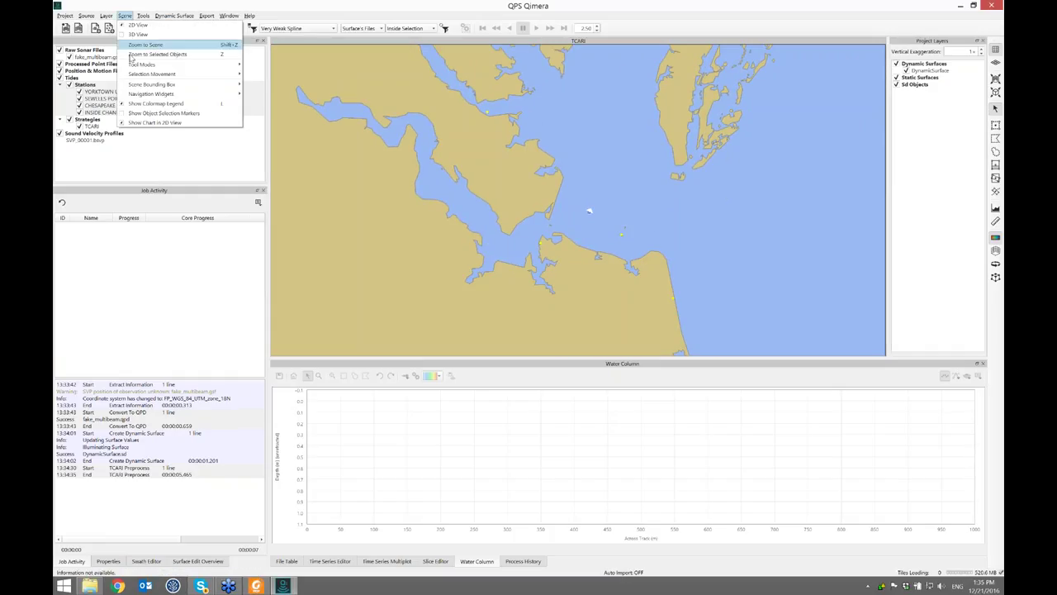
click(153, 122)
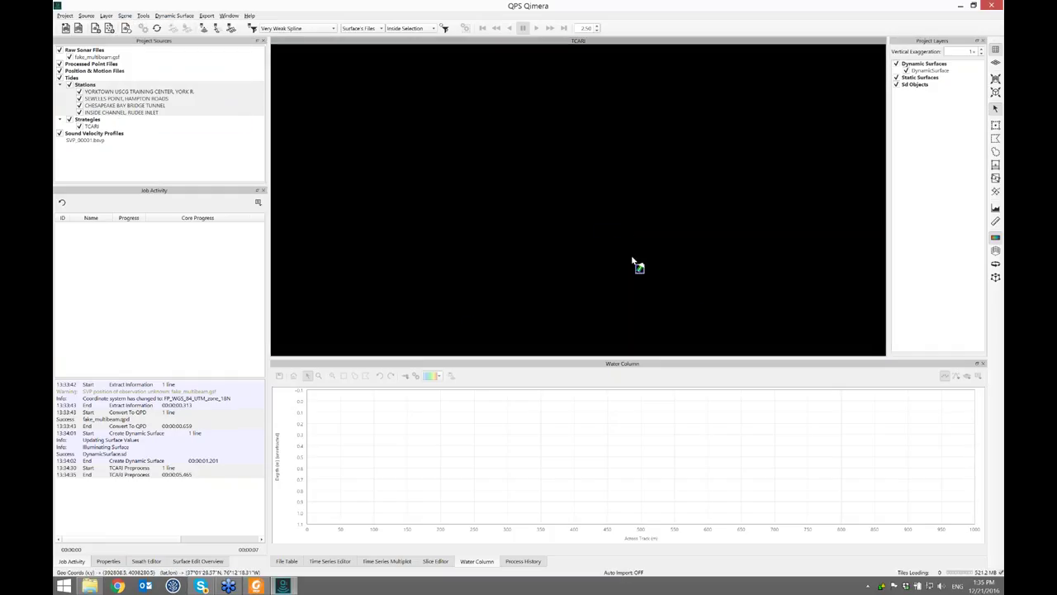
middle_drag(636, 270, 583, 205)
scroll(598, 199, up, 8)
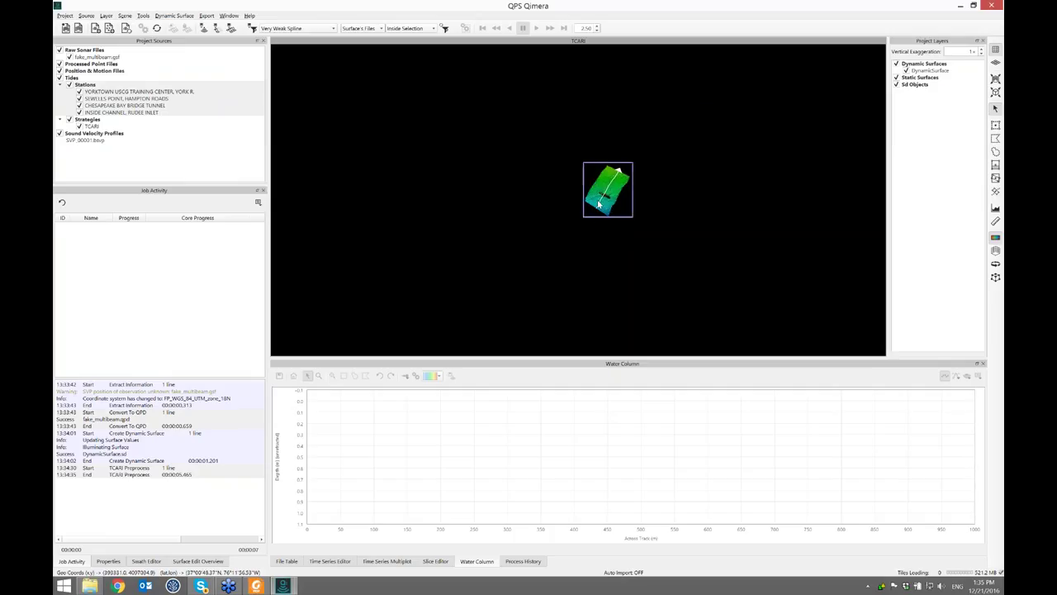
Step: Download the Predicted TCARI tides for fake_multibeam.gsf and view the Yorktown station's tide curve in the Time Series Editor
click(108, 58)
click(143, 15)
mouse_move(190, 83)
mouse_move(287, 132)
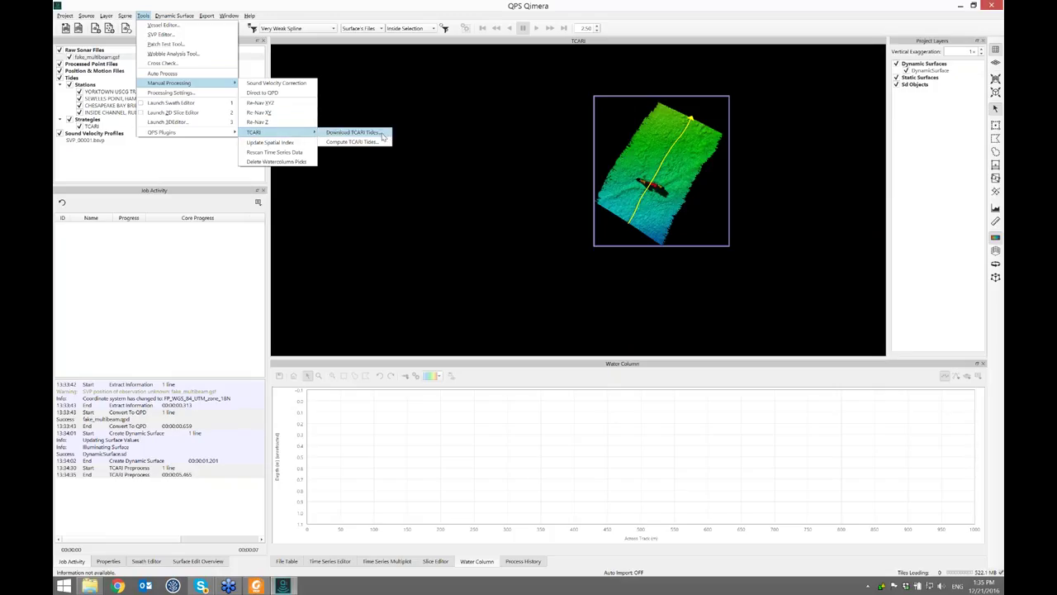
click(382, 134)
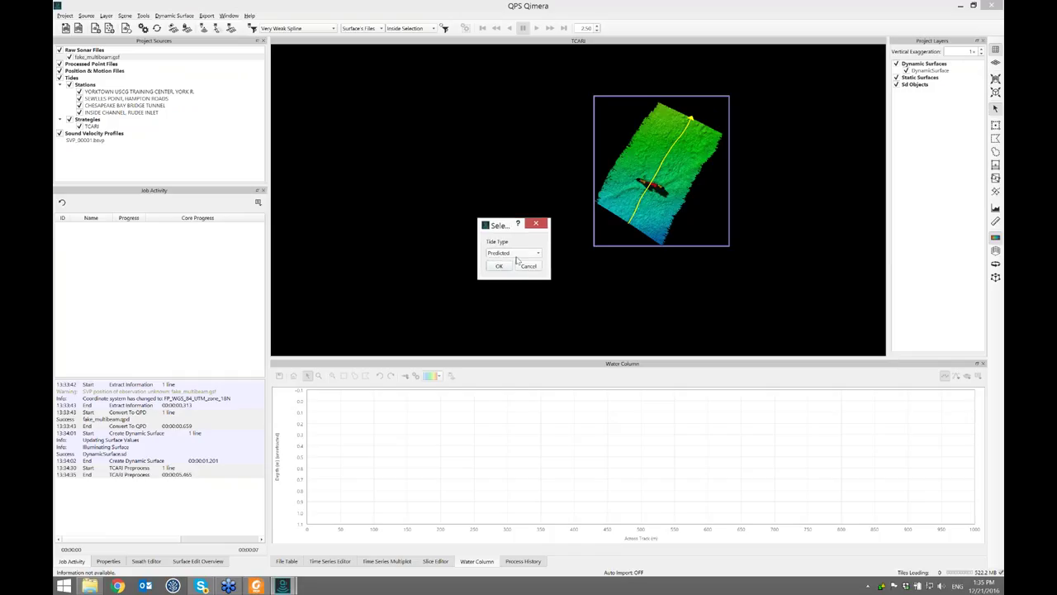
click(499, 266)
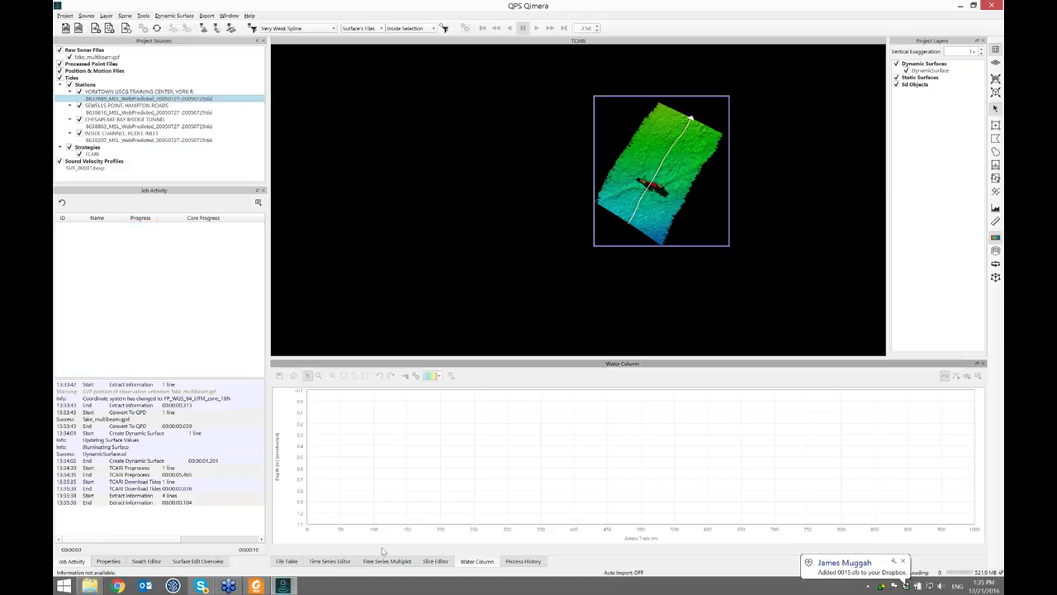
click(331, 561)
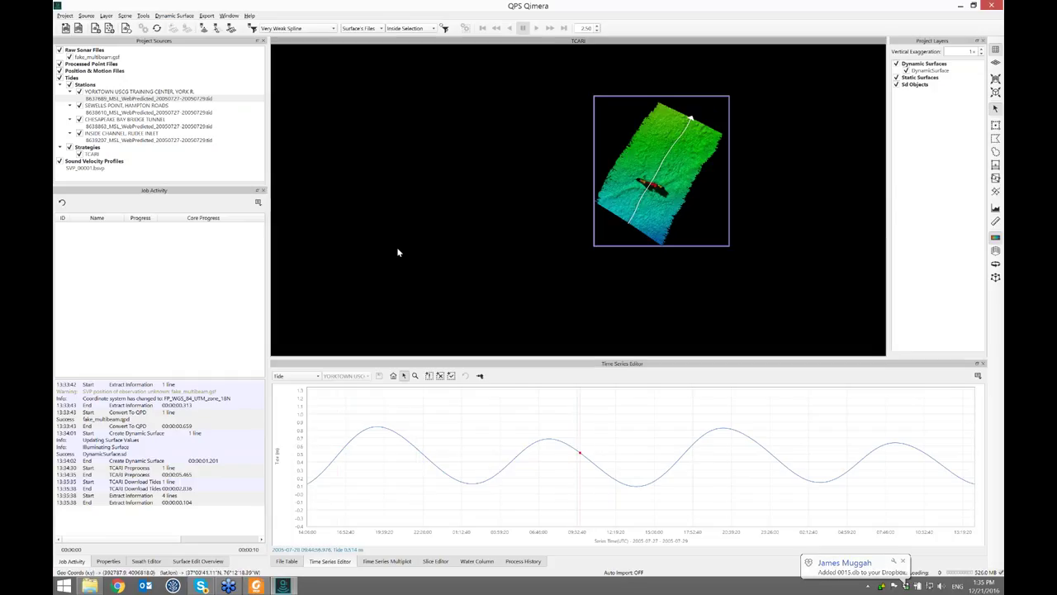
Step: Compute the TCARI tides for fake_multibeam.gsf with the Predicted tide type
click(97, 57)
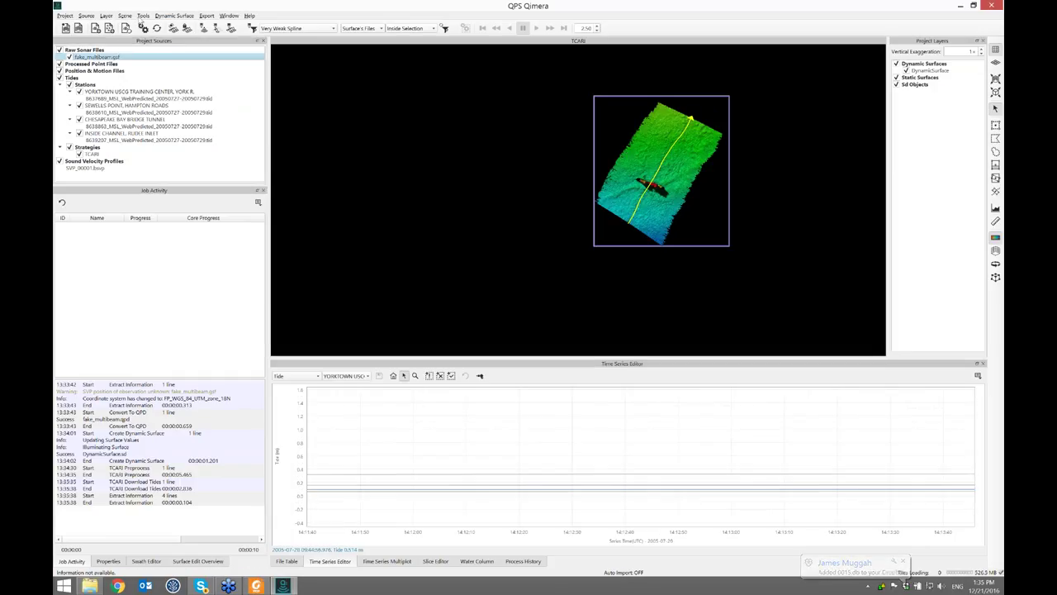
click(143, 17)
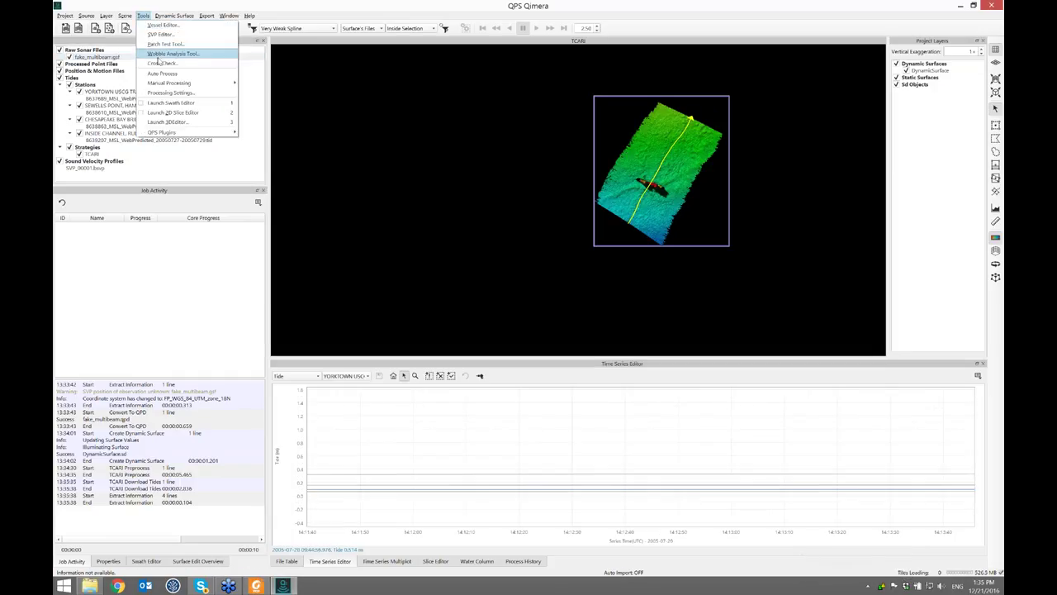
mouse_move(273, 132)
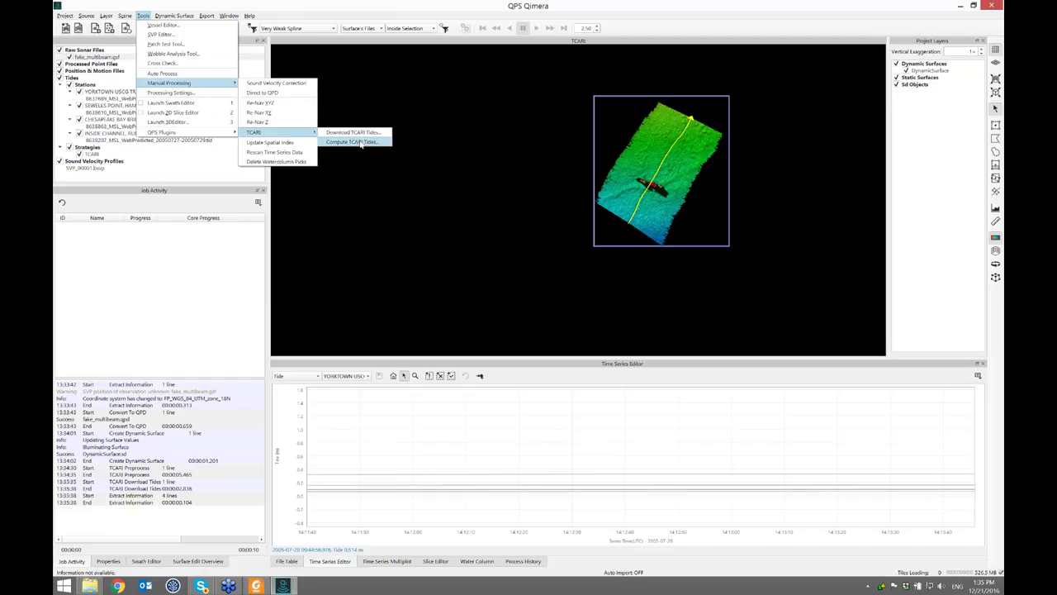
click(361, 144)
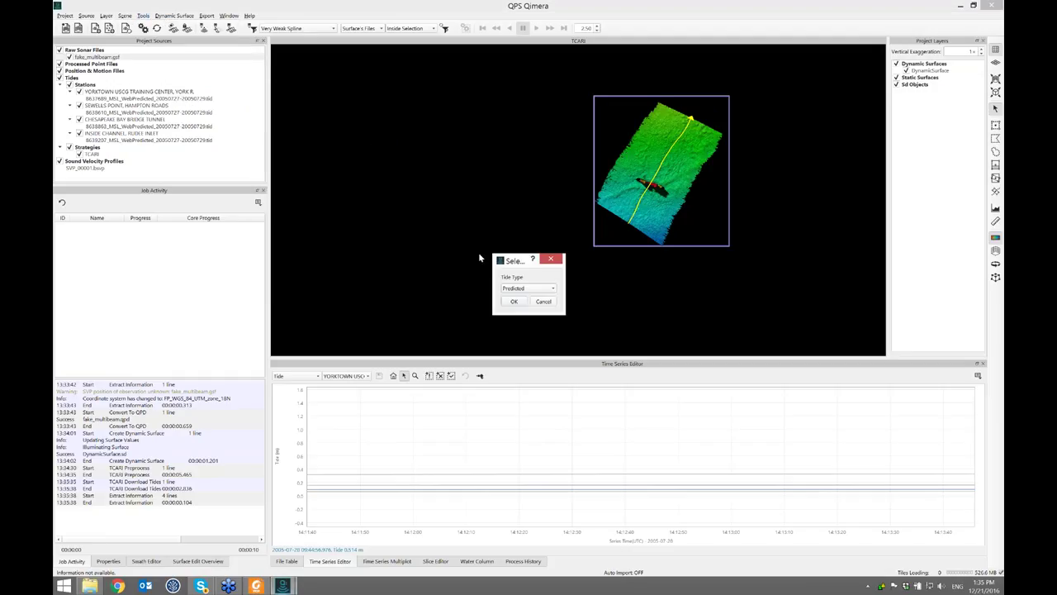
click(553, 289)
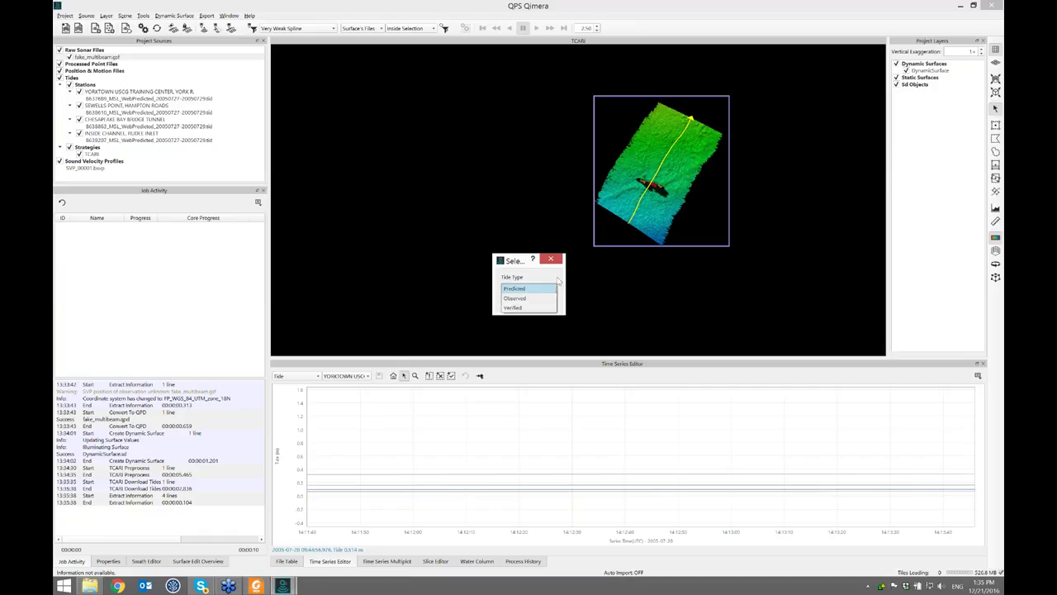
click(533, 290)
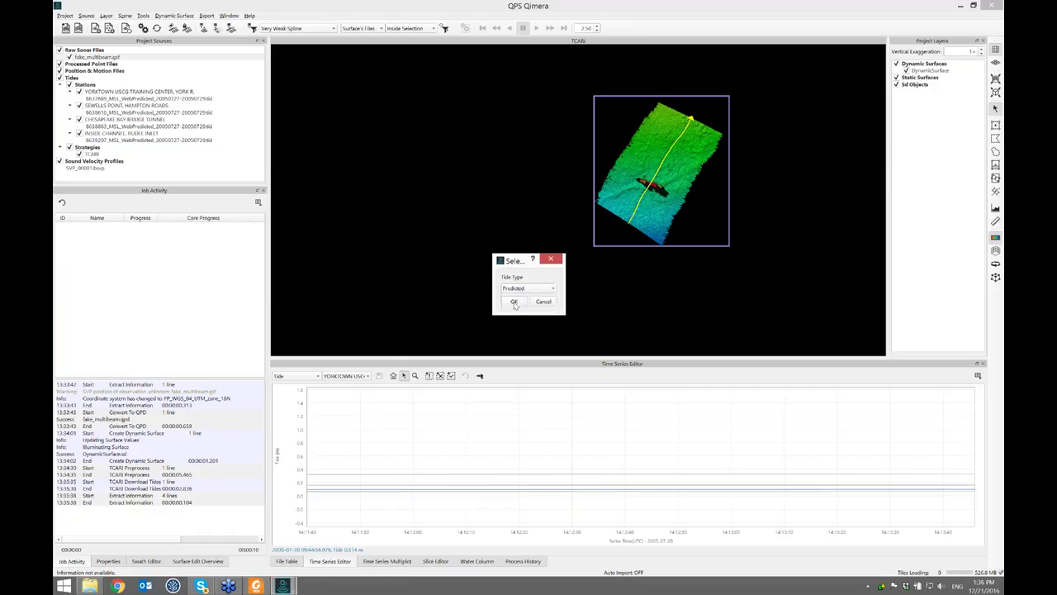
click(514, 302)
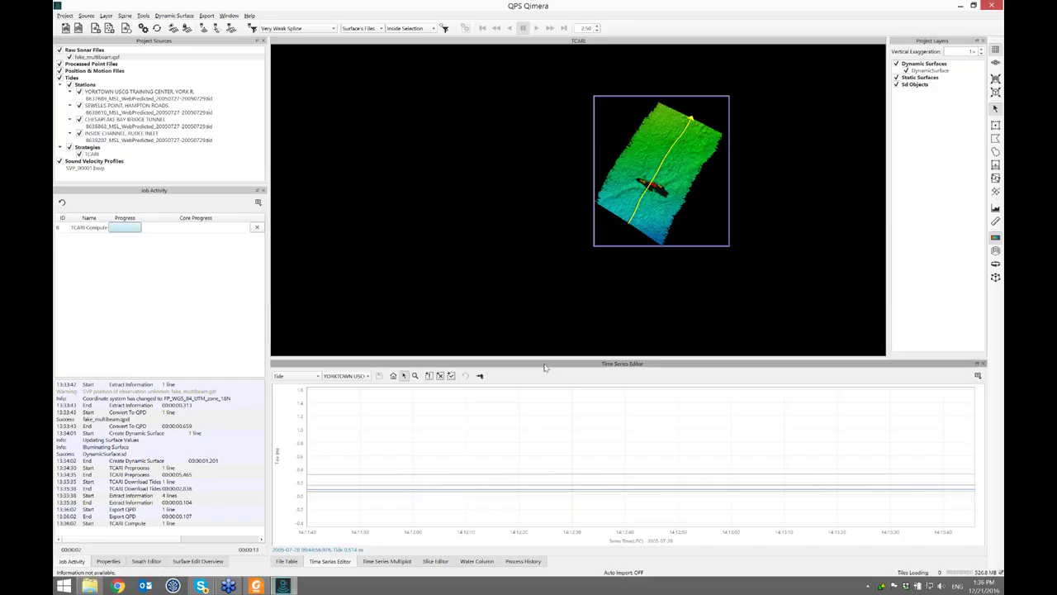
Step: View the computed TCARI tide series for fake_multibeam.gsf in the Time Series Editor
click(116, 58)
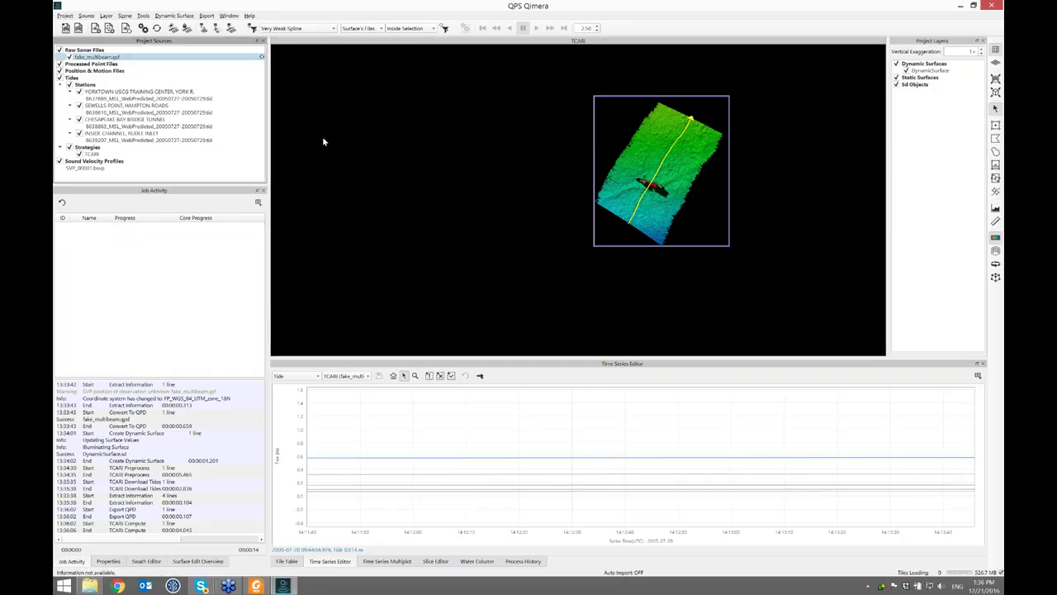
click(297, 377)
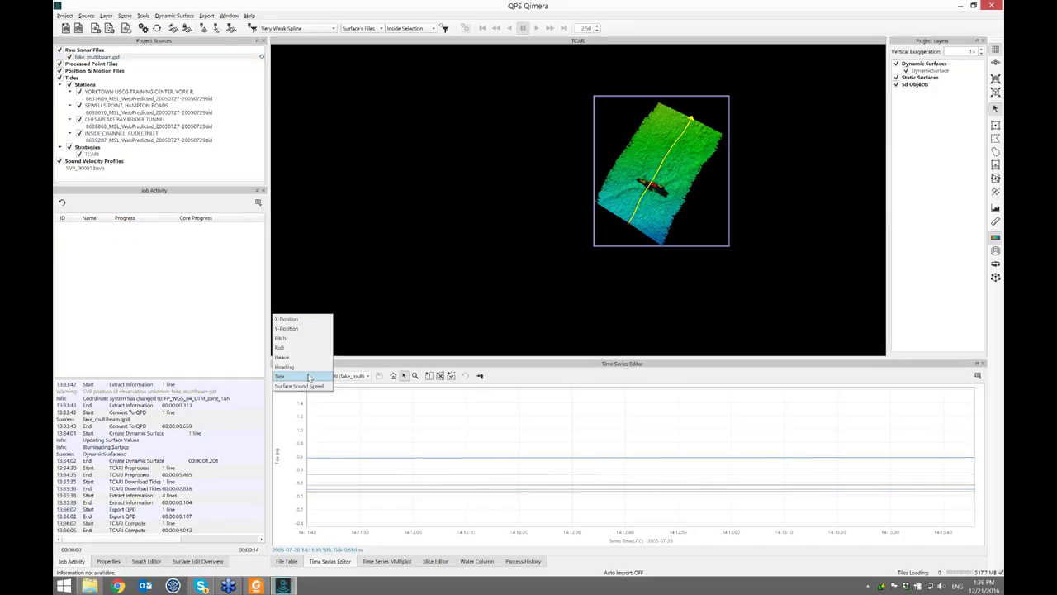
click(299, 377)
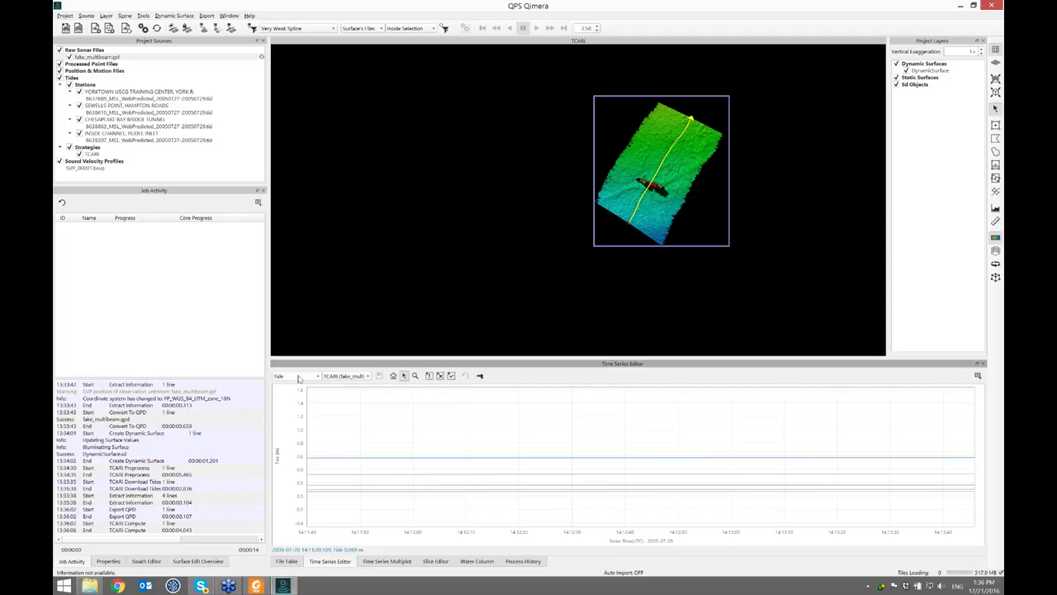
click(368, 376)
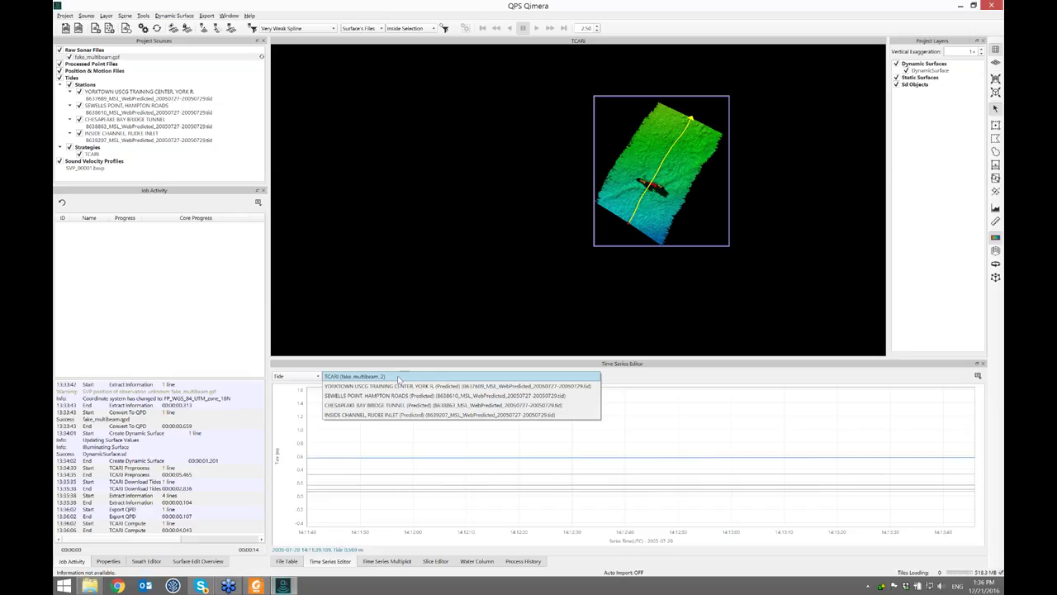
click(396, 377)
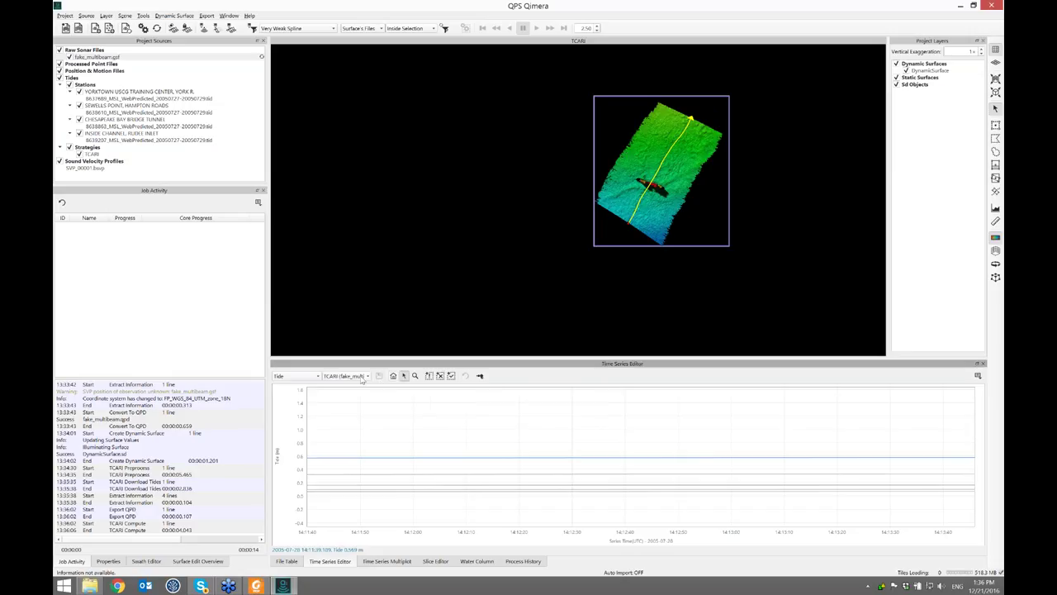
Step: Reprocess the navigation of fake_multibeam.gsf with the computed TCARI tide and update the dynamic surface
click(156, 57)
mouse_move(262, 58)
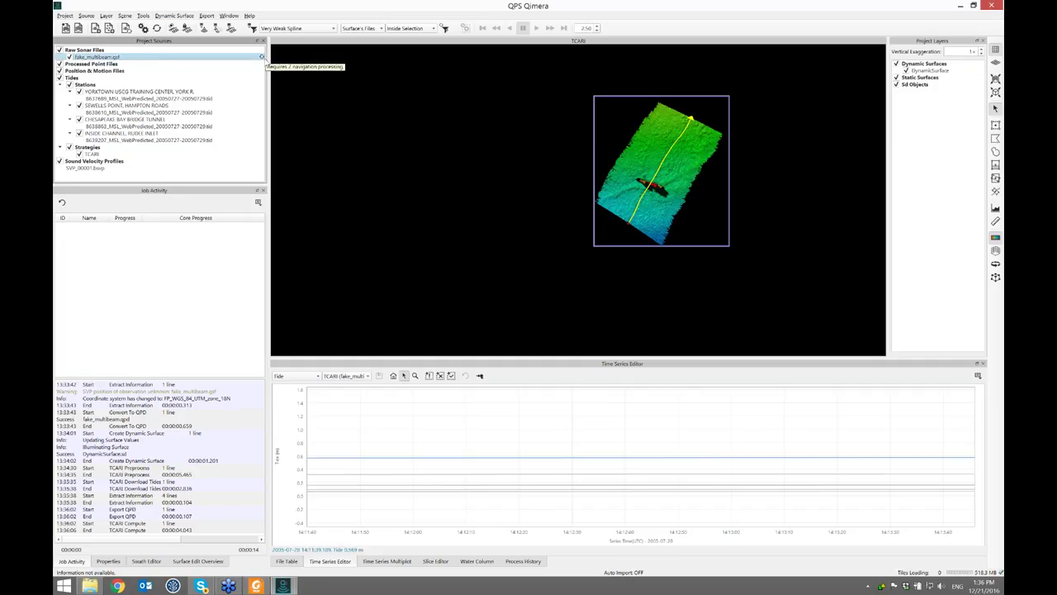
click(157, 28)
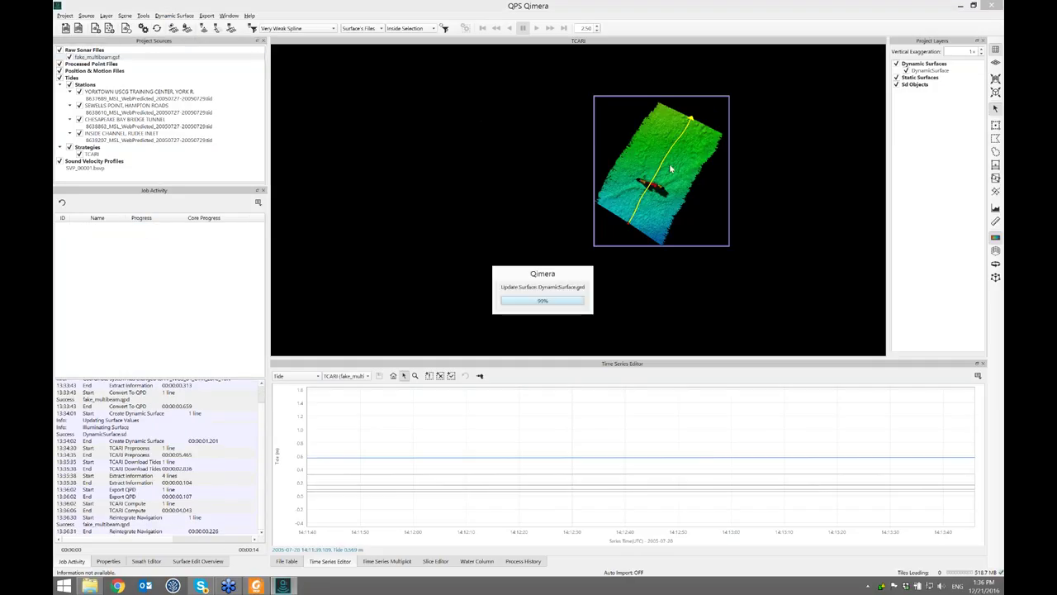
scroll(617, 192, up, 4)
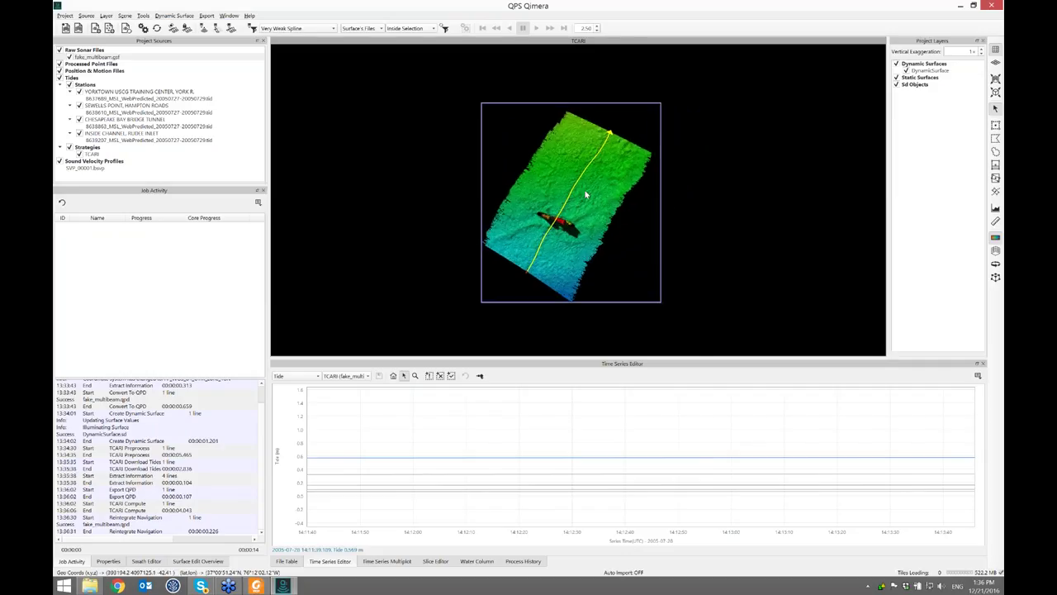
click(187, 42)
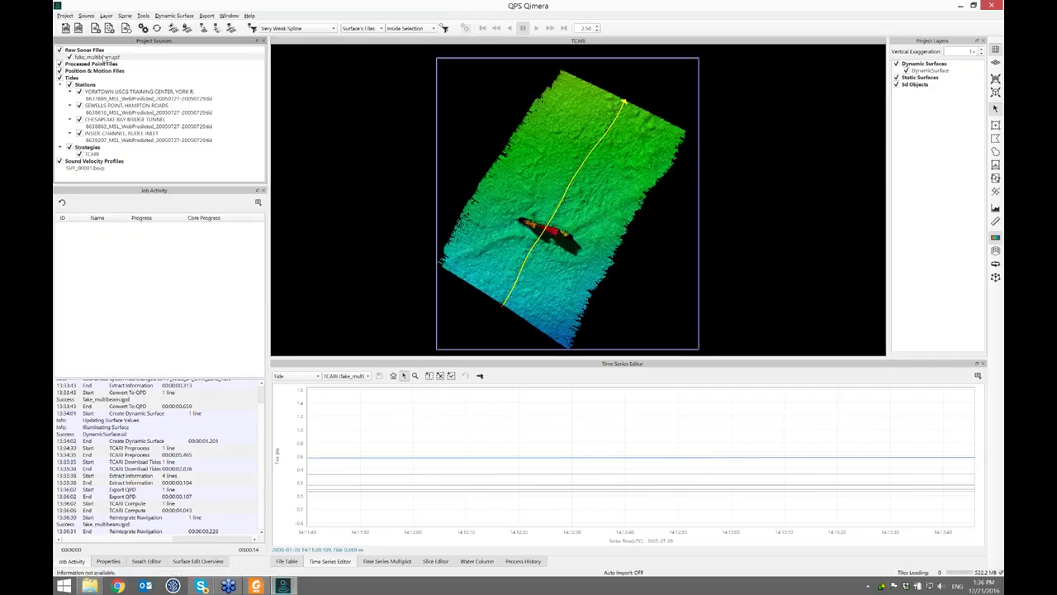
Step: Download the Verified TCARI tides for fake_multibeam.gsf
click(108, 57)
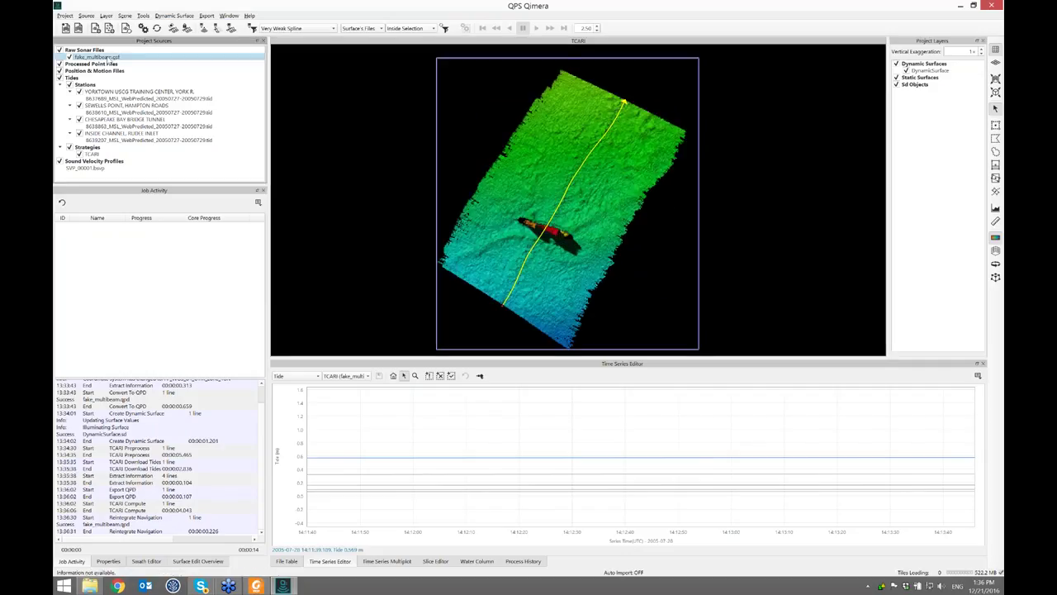
click(603, 276)
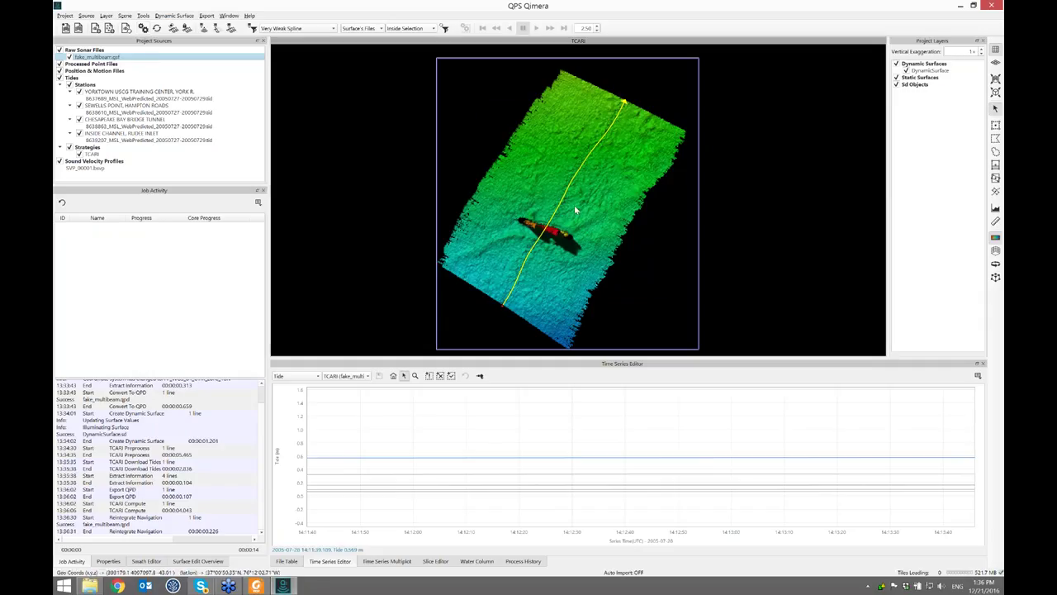
click(117, 57)
click(144, 16)
mouse_move(178, 85)
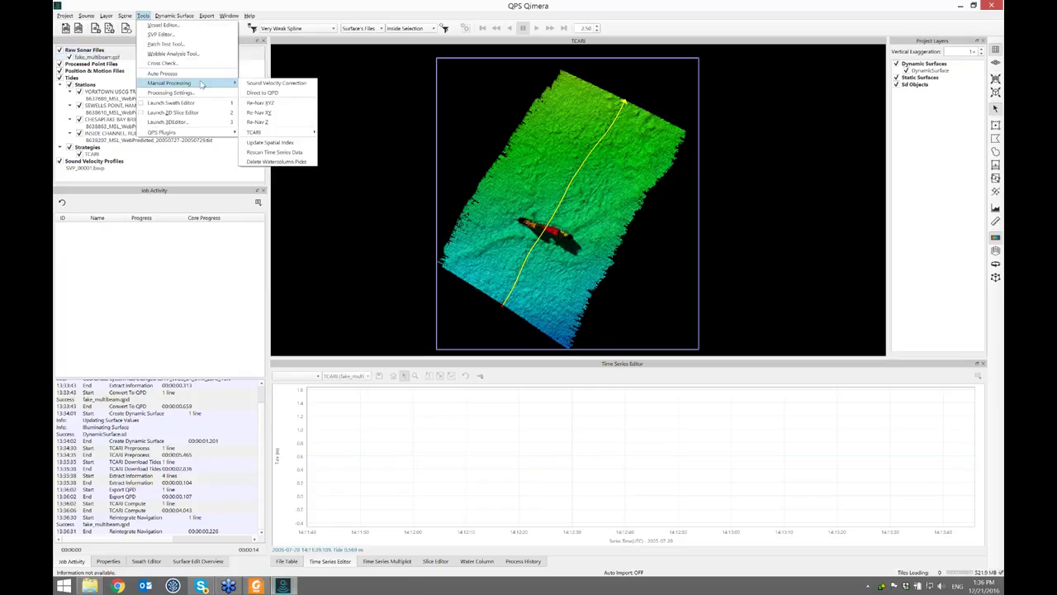
mouse_move(280, 132)
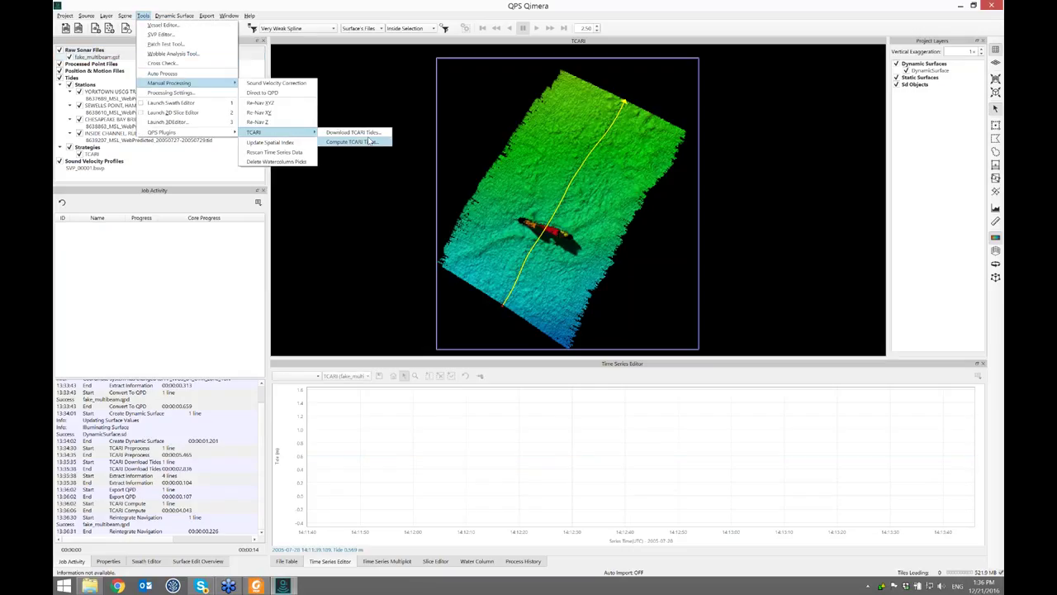
click(353, 132)
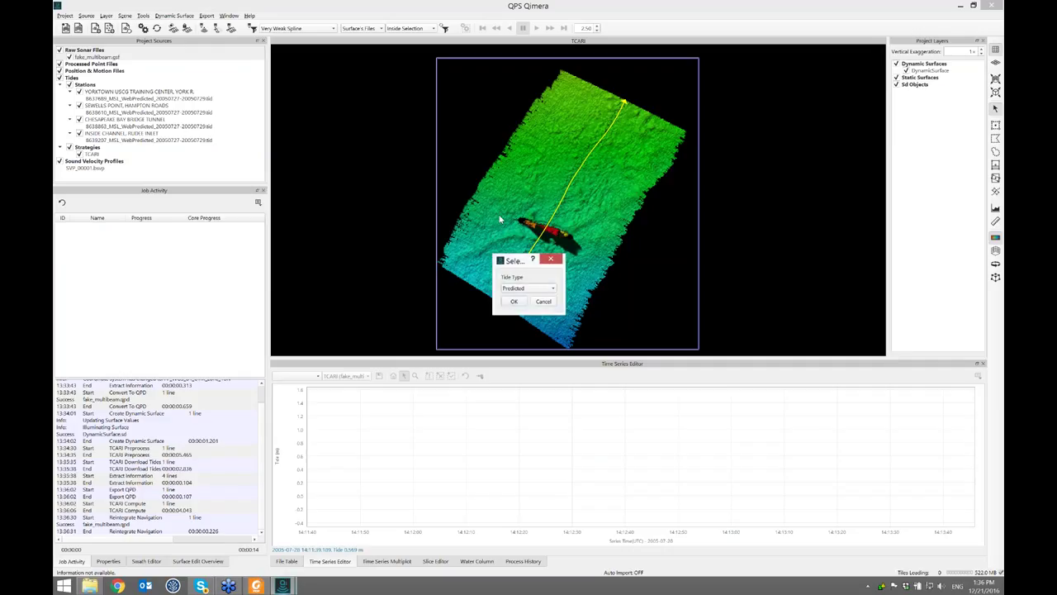
click(554, 289)
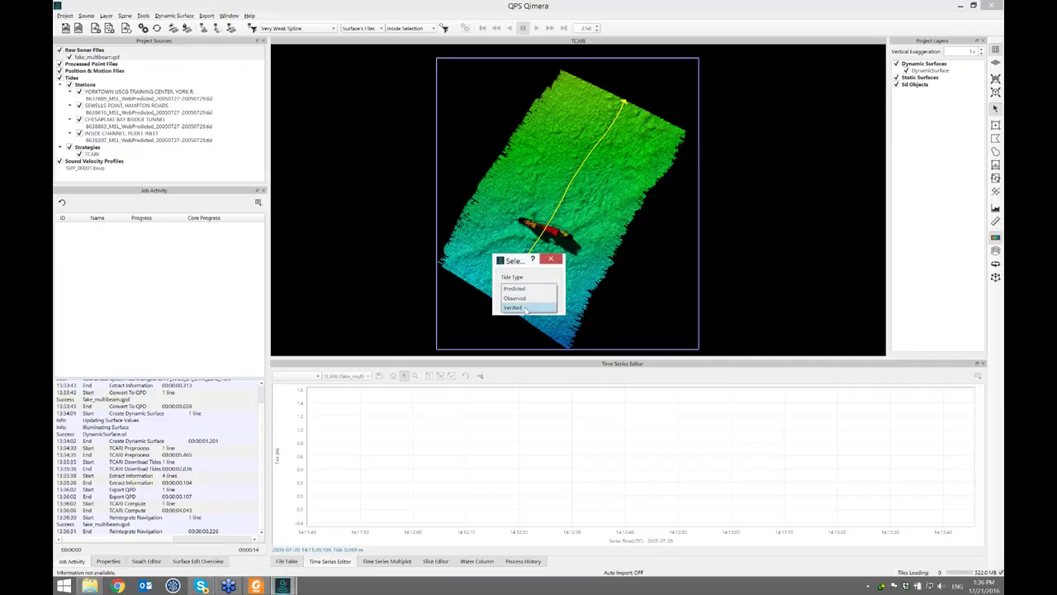
click(525, 308)
click(516, 303)
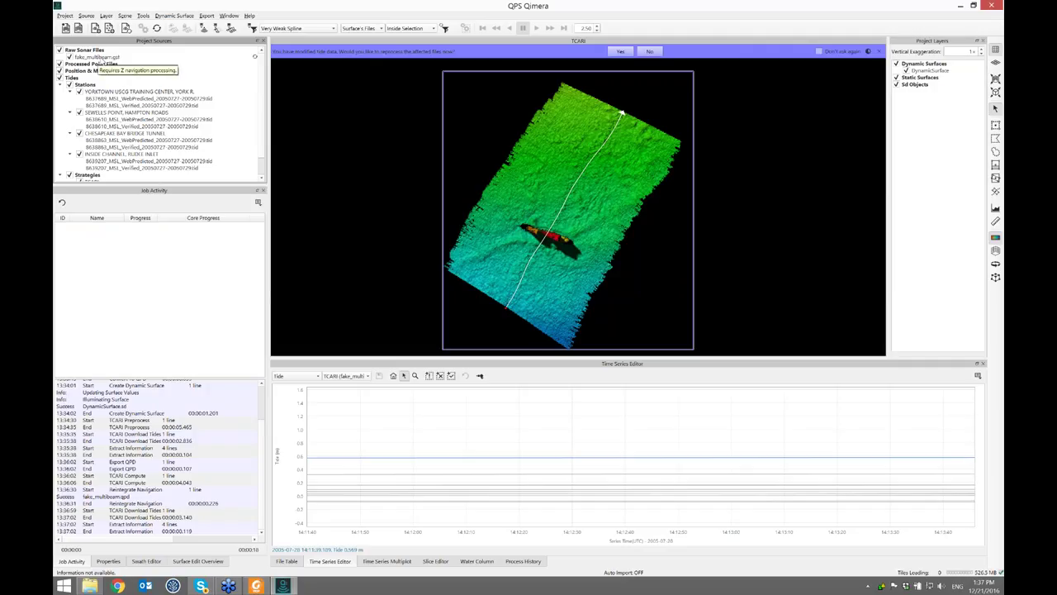
Step: Recompute the TCARI tides for fake_multibeam.gsf with the Verified tide type
click(102, 57)
click(143, 15)
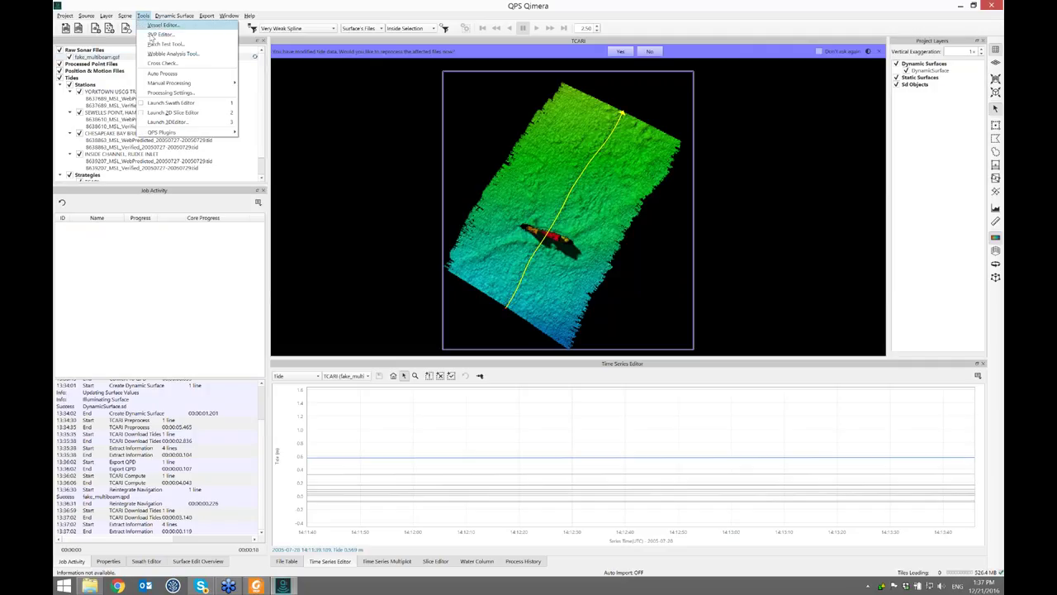
mouse_move(193, 82)
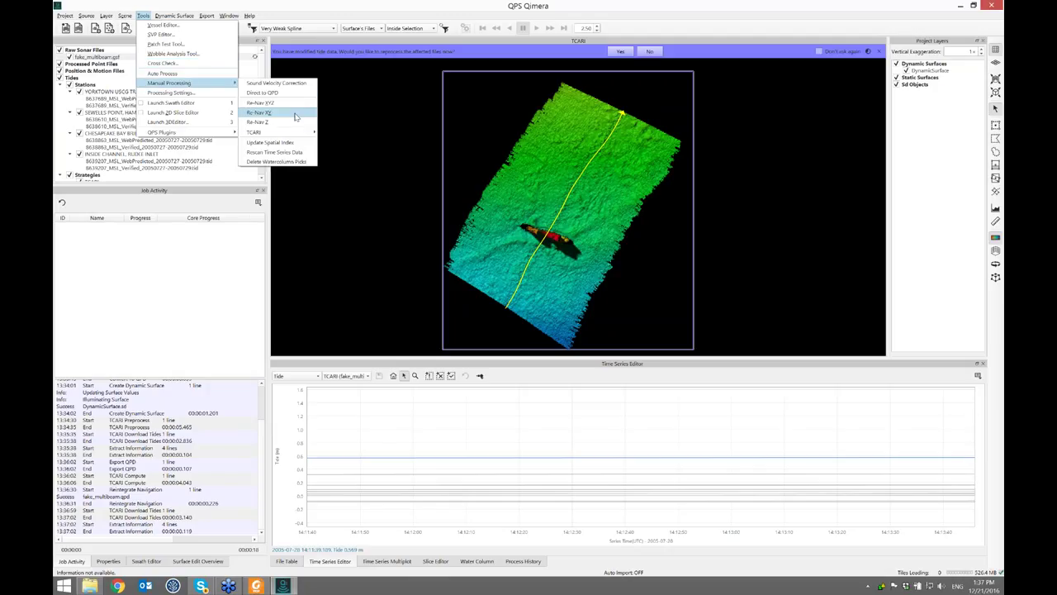
mouse_move(302, 134)
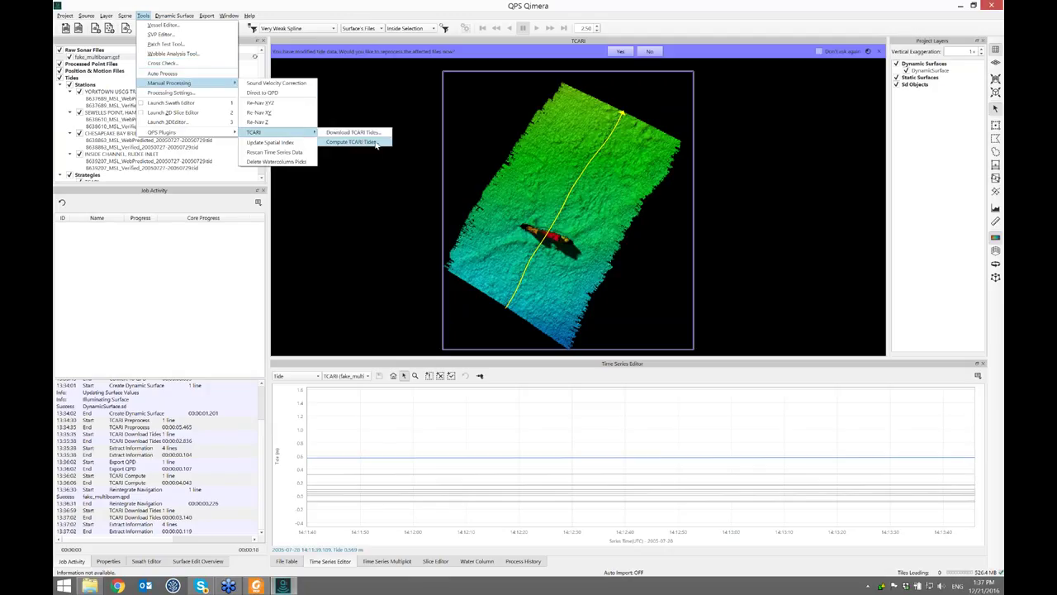
click(351, 142)
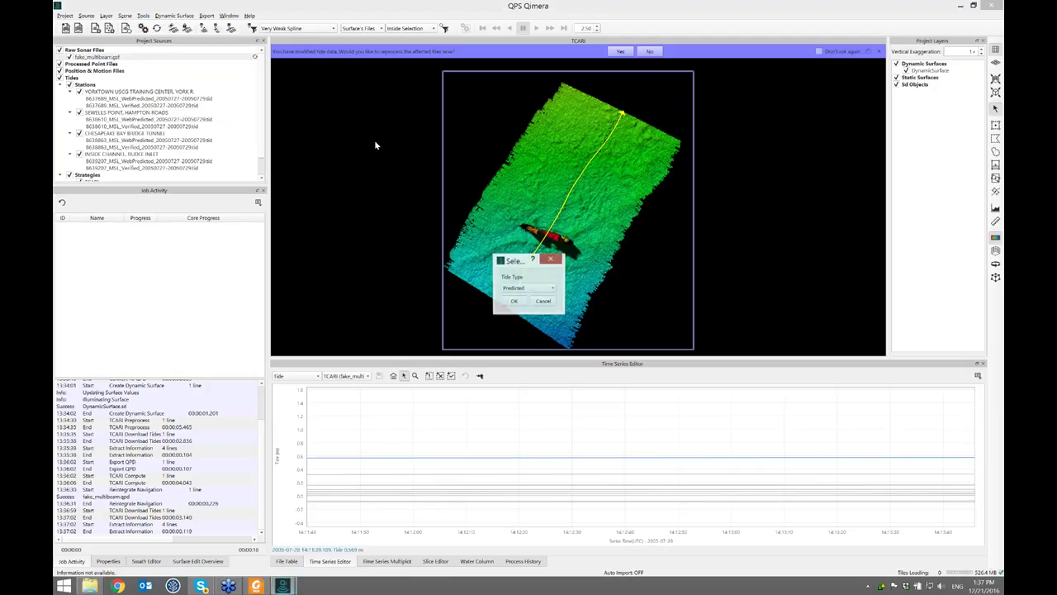
click(554, 285)
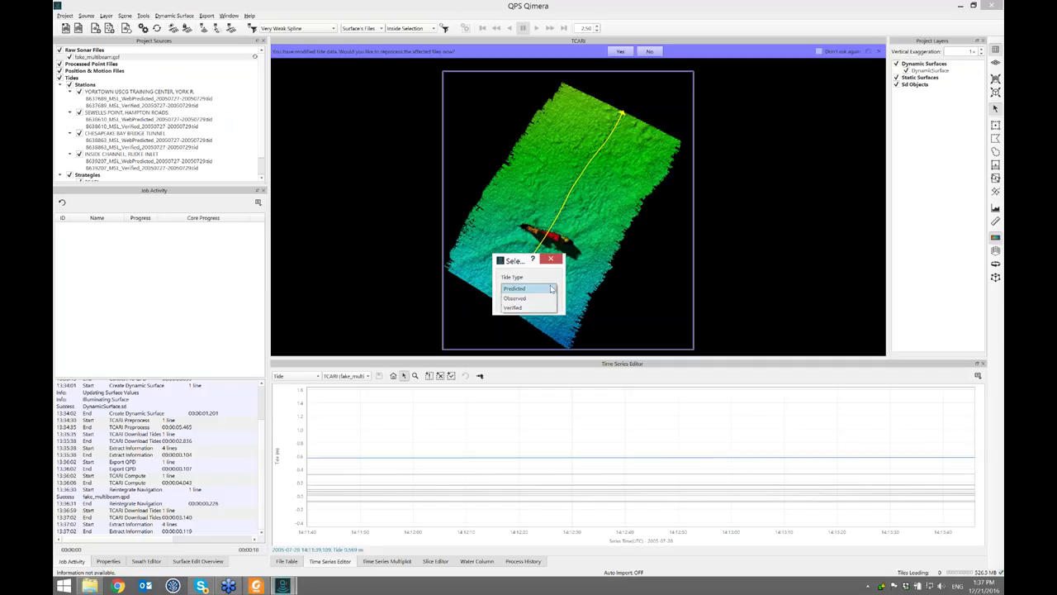
click(536, 298)
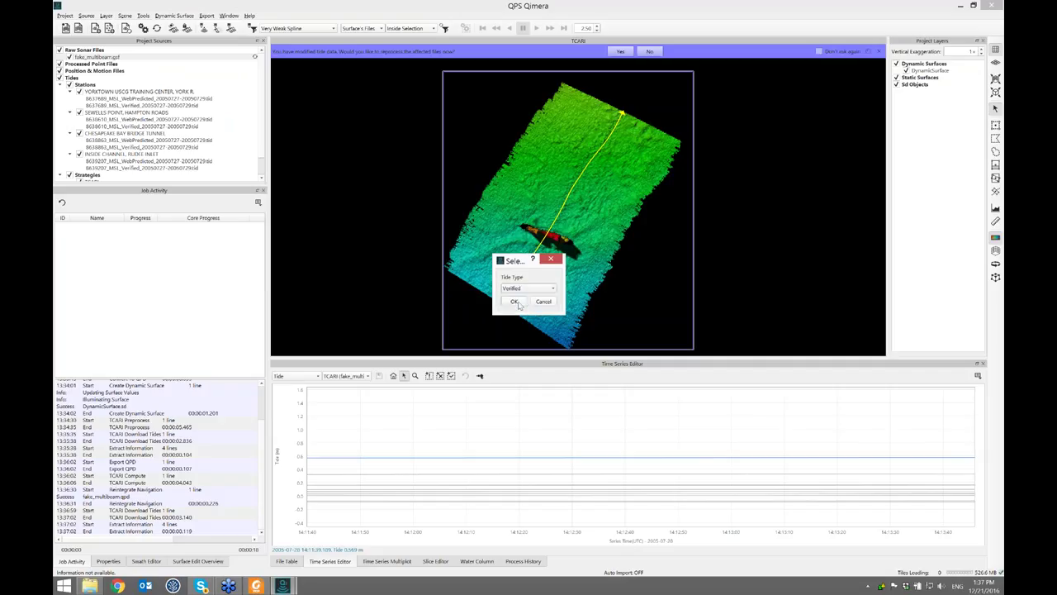
click(514, 302)
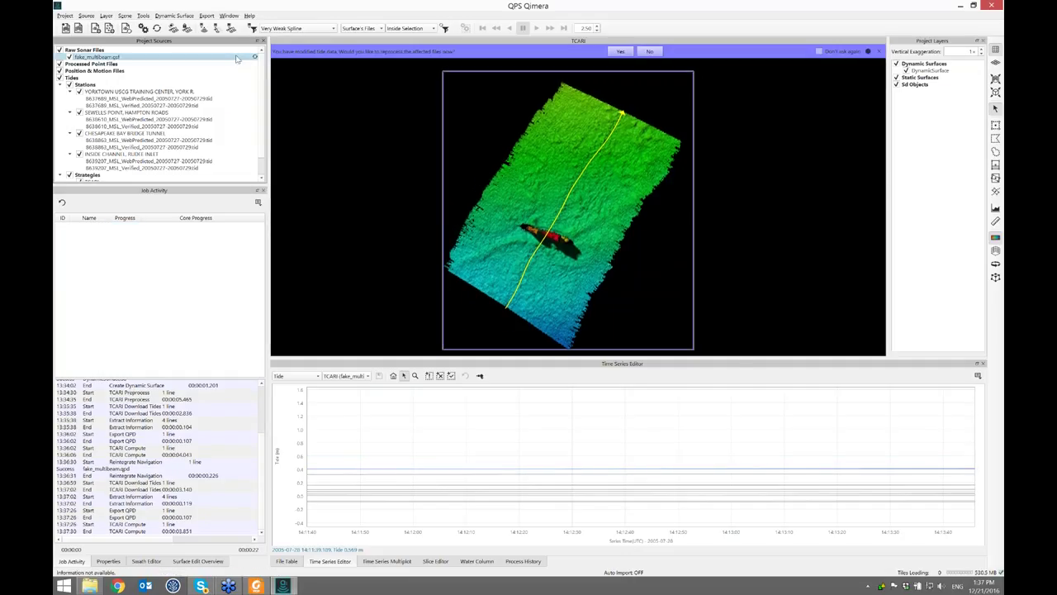
Step: Accept reprocessing of the files affected by the modified tide data and inspect the updated surface
click(620, 51)
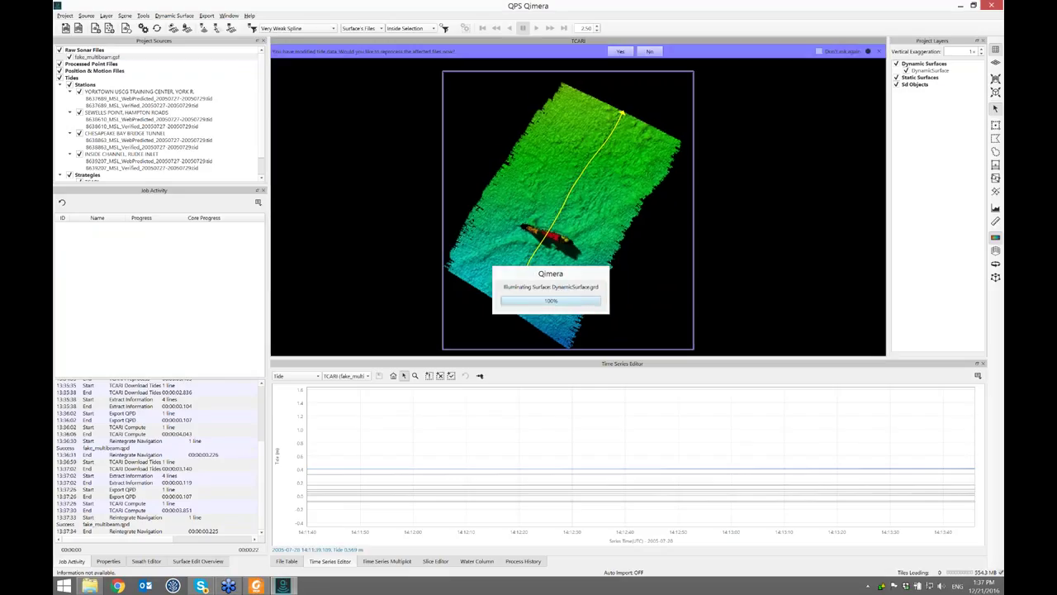
click(651, 52)
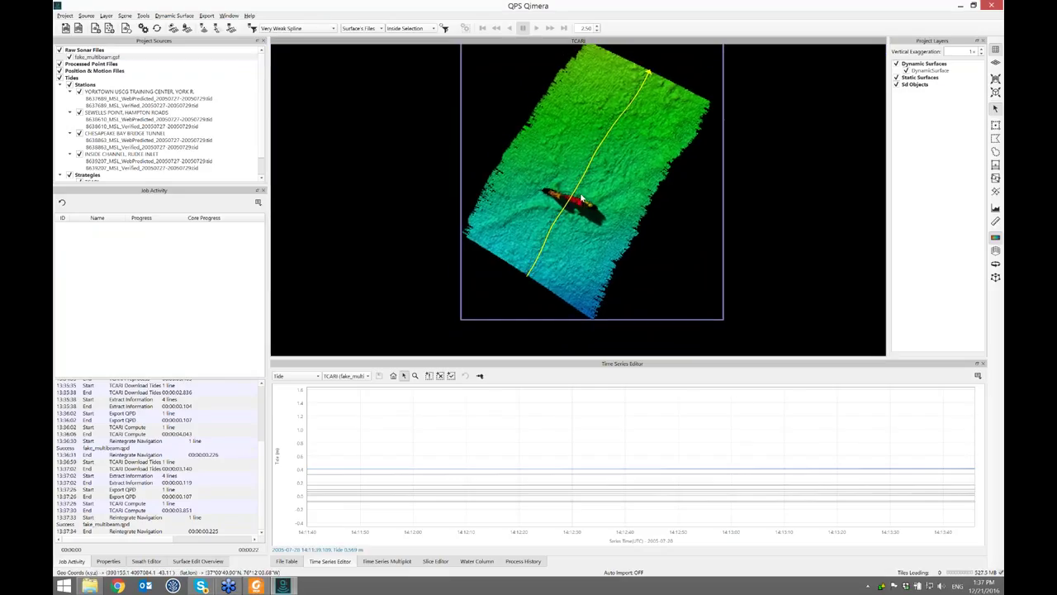
scroll(588, 198, down, 1)
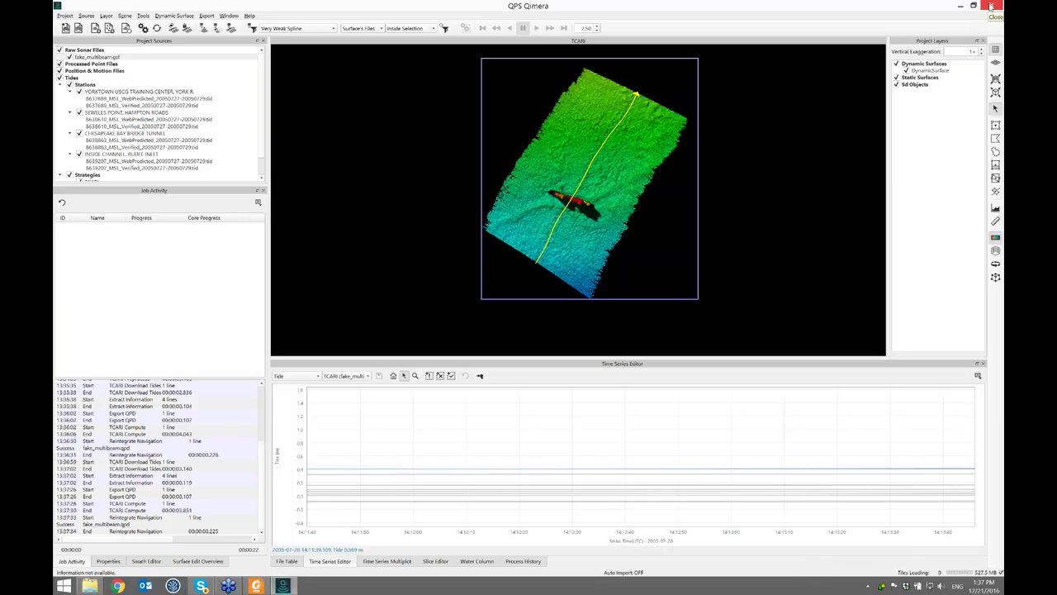
Step: Examine the tide curves of all stations and the TCARI strategy, and display the predicted YORKTOWN USCG TRAINING CENTER series
click(74, 85)
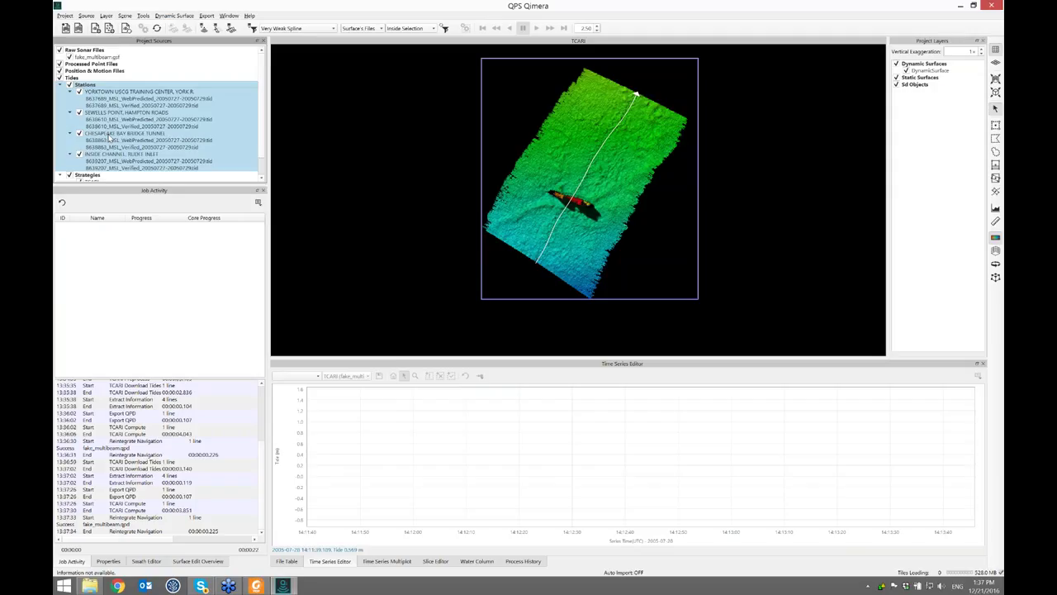
scroll(108, 140, down, 1)
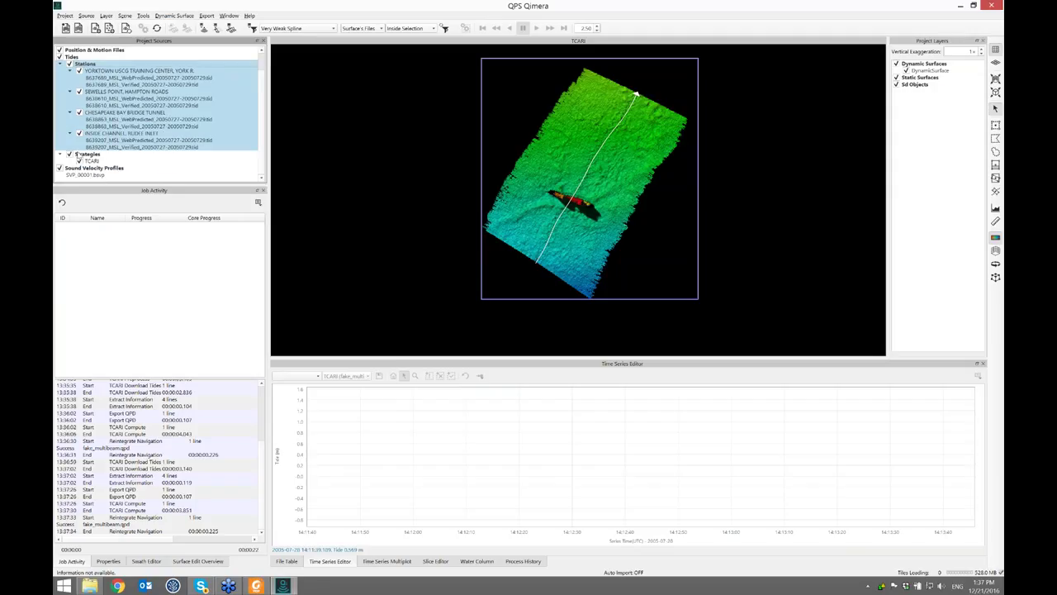
click(91, 161)
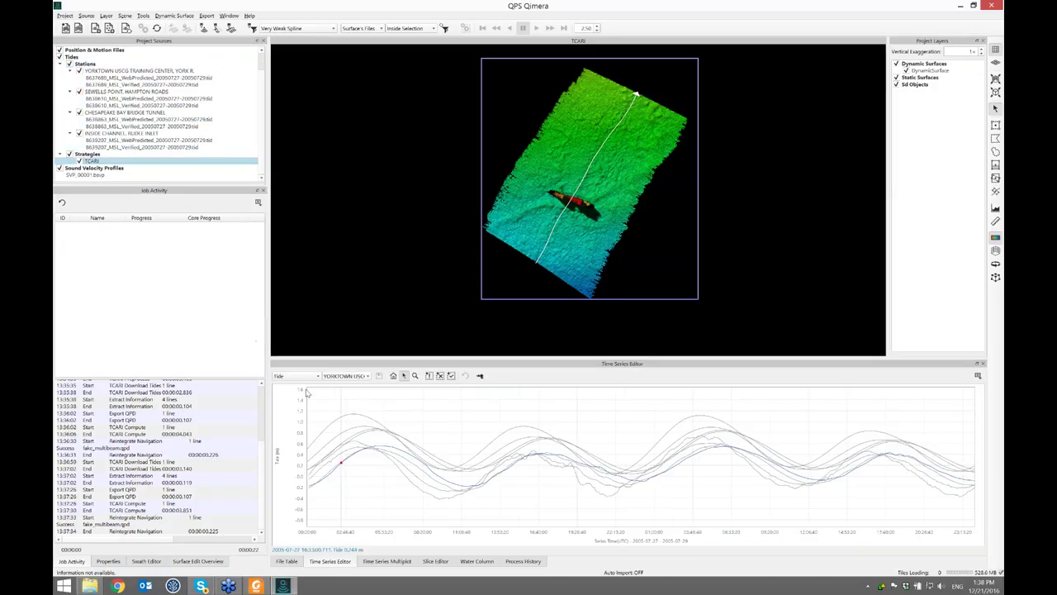
click(363, 377)
click(338, 367)
click(96, 161)
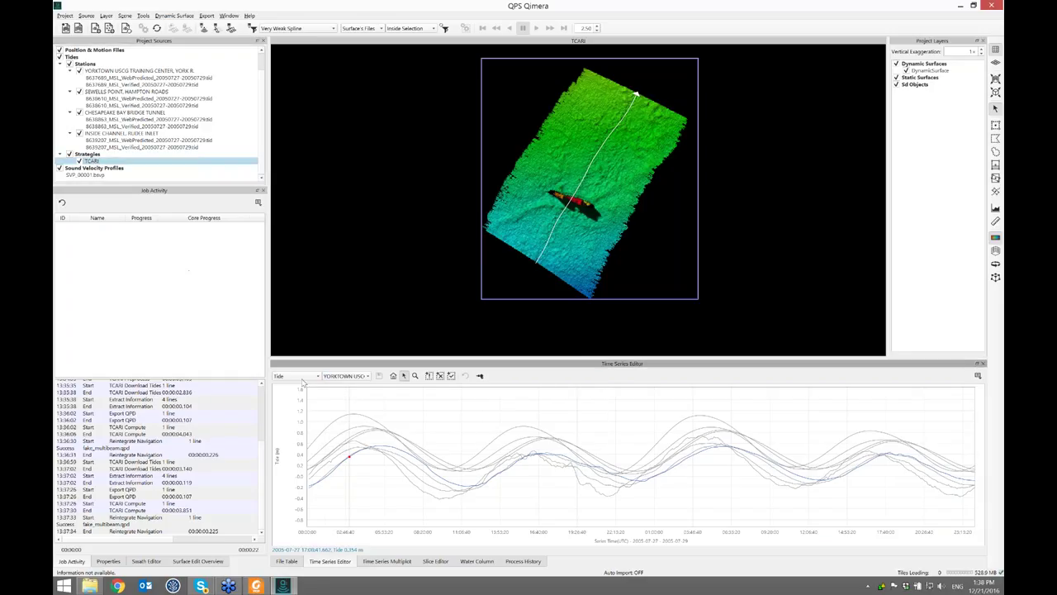
click(346, 376)
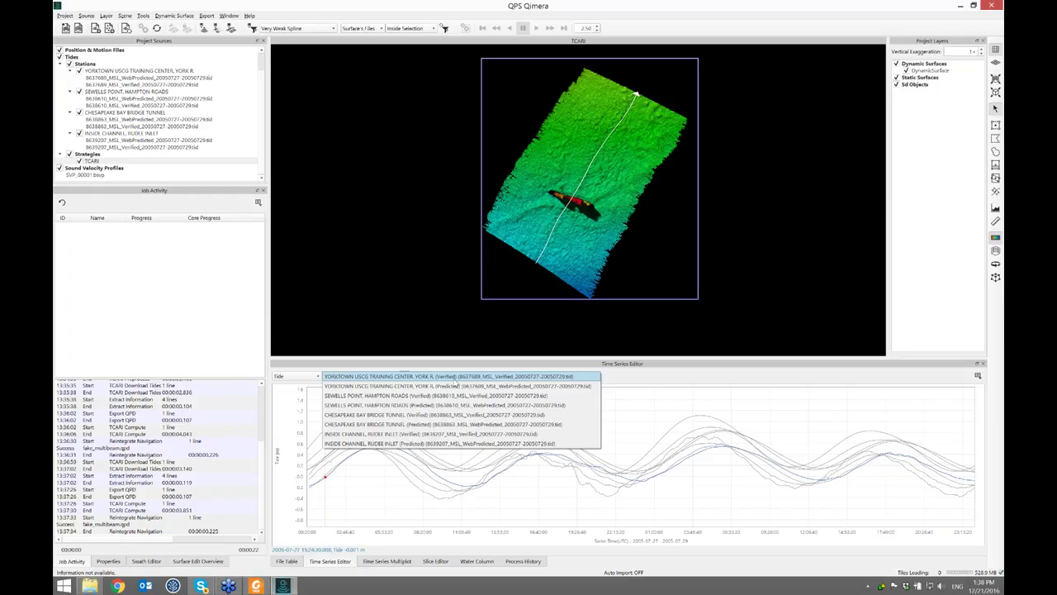
click(456, 386)
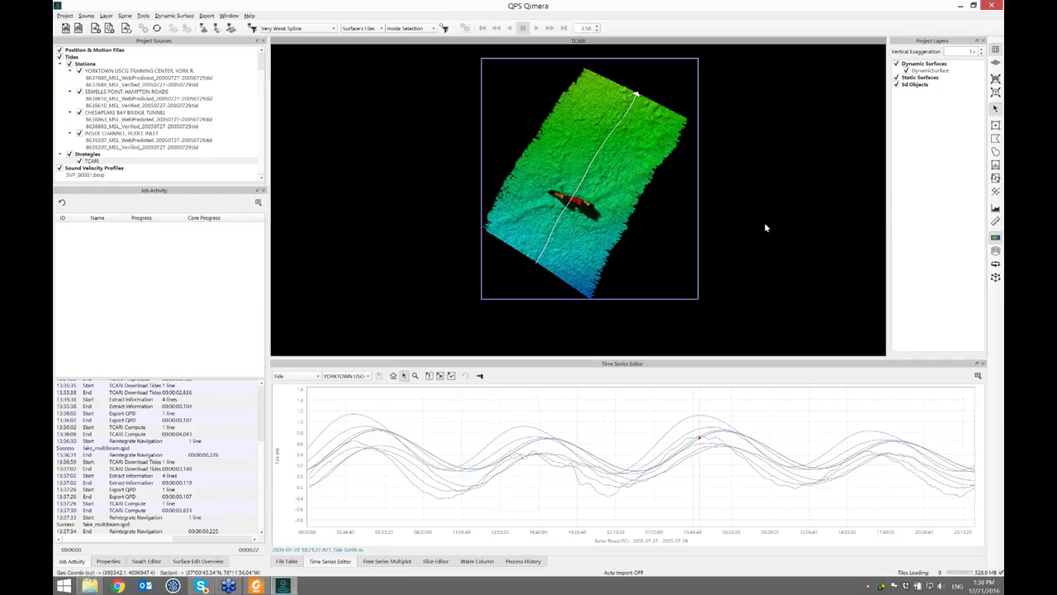
Step: Close the TCARI project and extract RoyalNetherlandsNavy.zip into the 3 Single Beam from QINSy folder
click(992, 6)
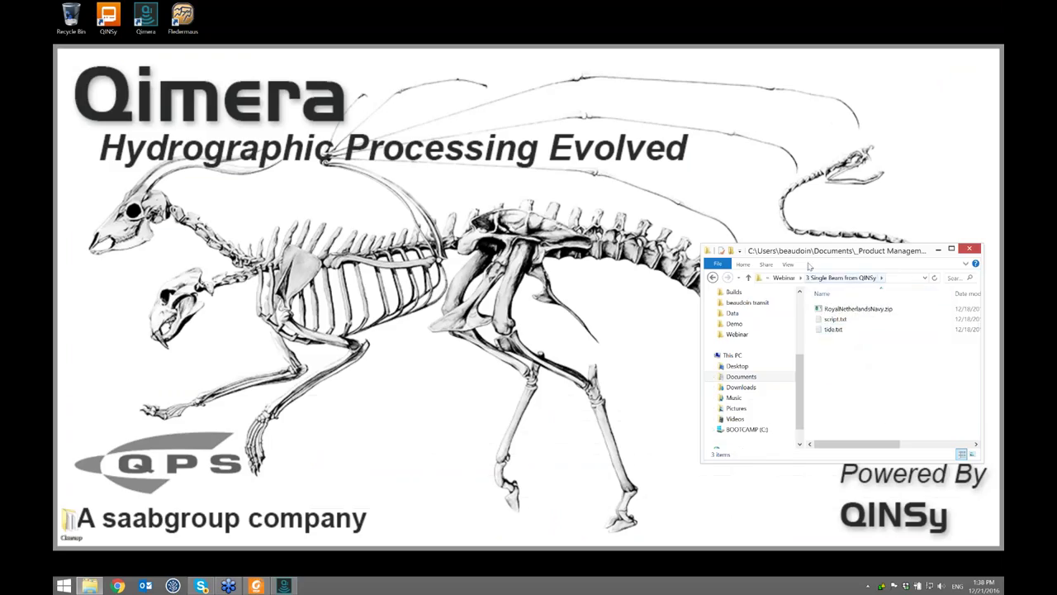
drag(814, 236, 819, 28)
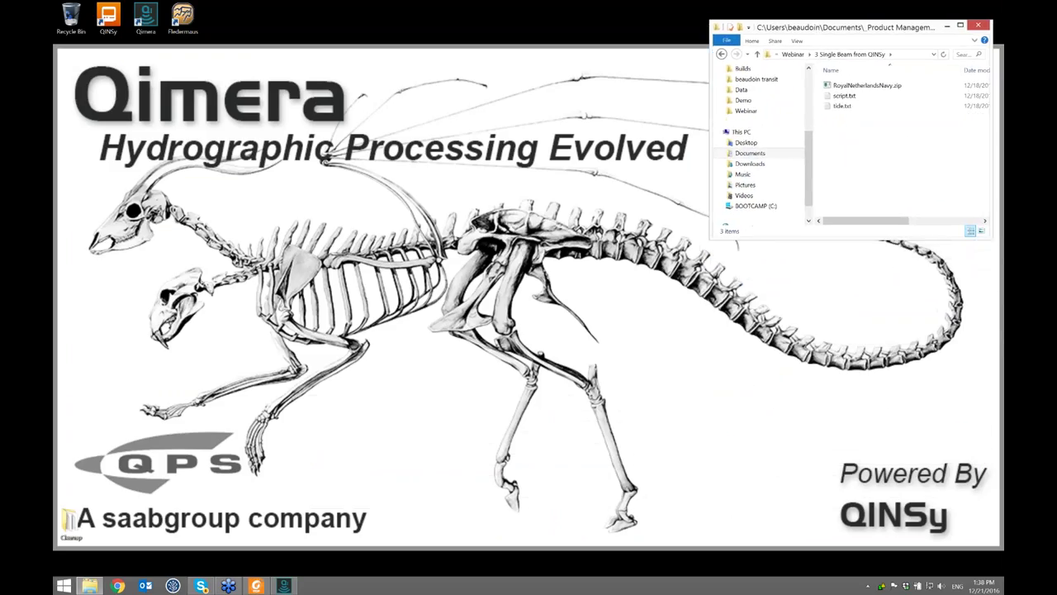
right_click(868, 88)
mouse_move(847, 102)
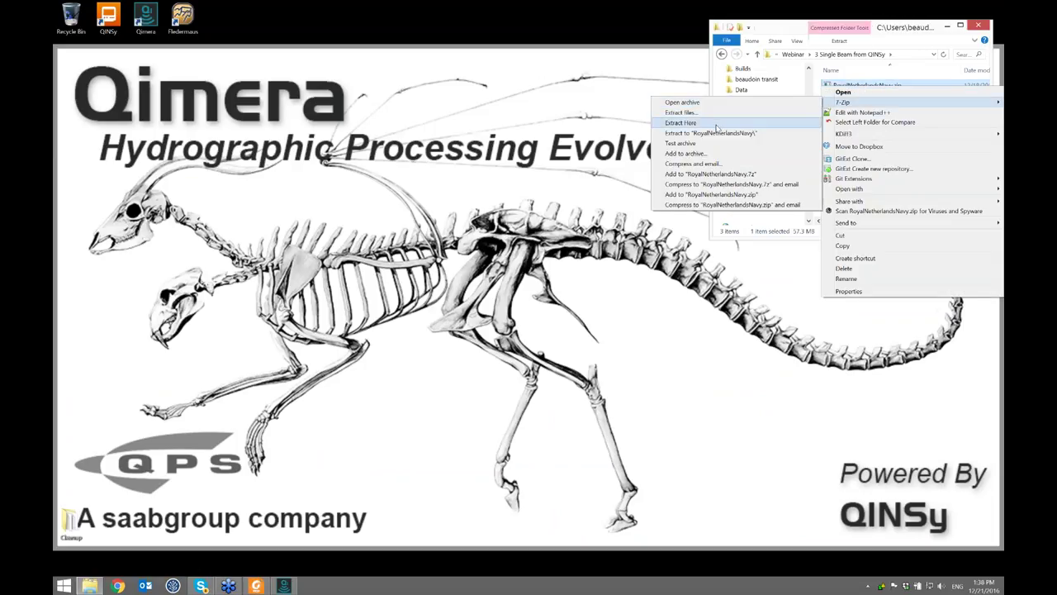
click(715, 123)
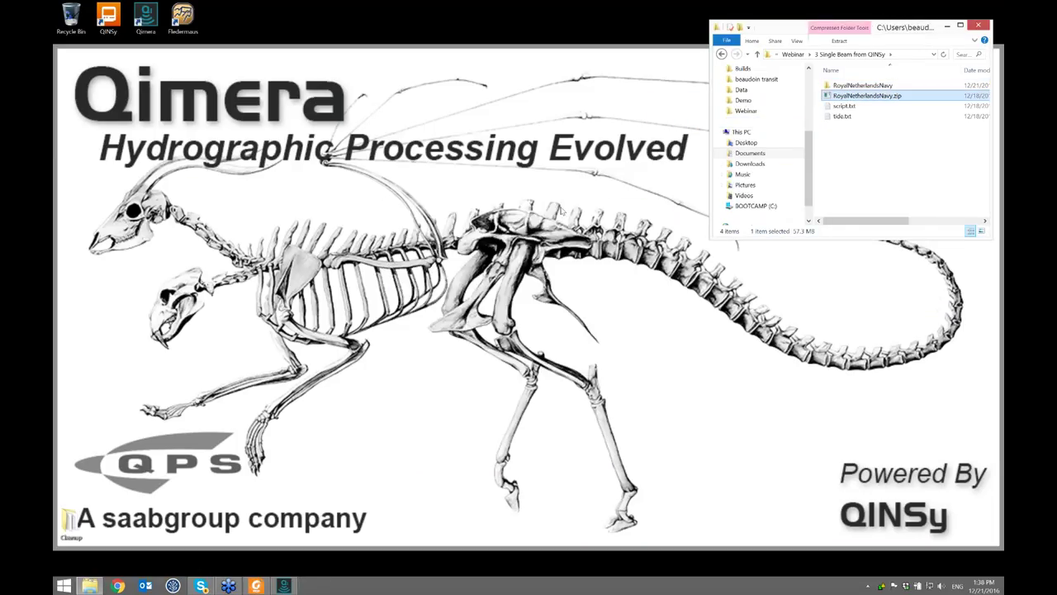
click(851, 177)
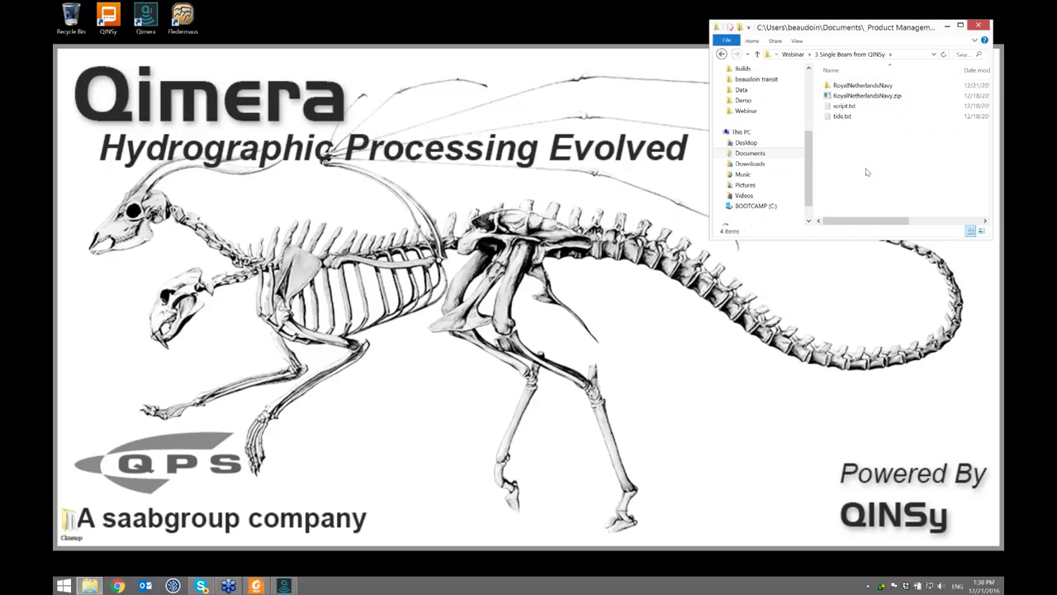
Step: Check the live-processing surface in the QimeraLive project and minimize its window
click(527, 193)
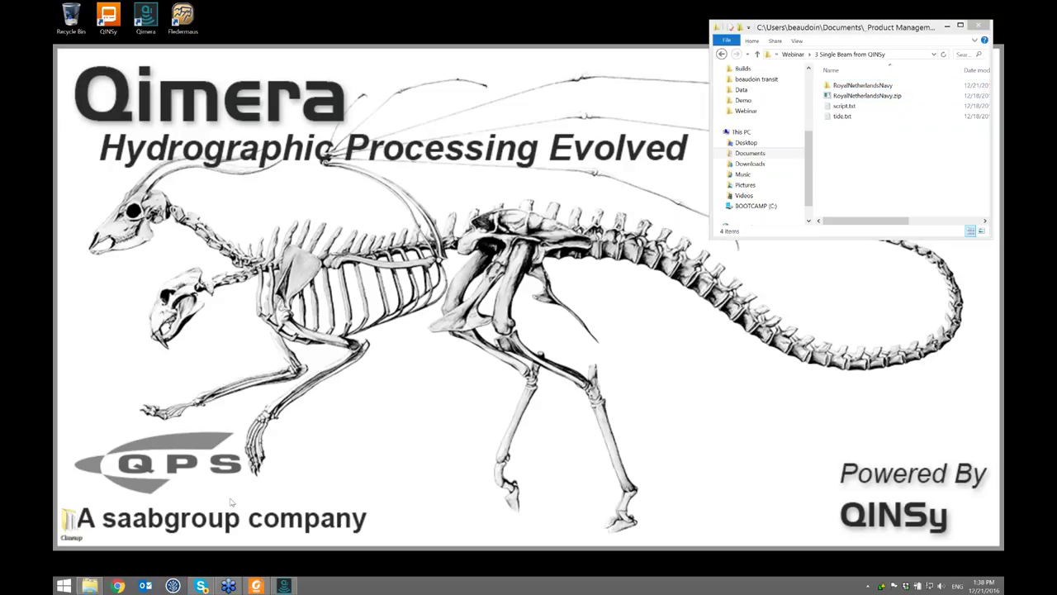
click(287, 586)
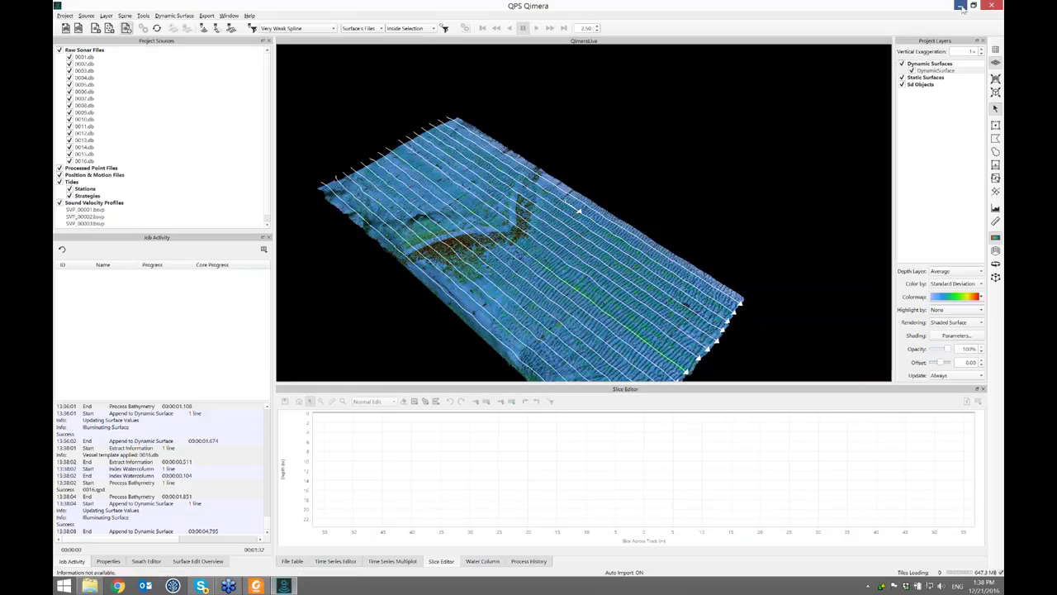
click(960, 6)
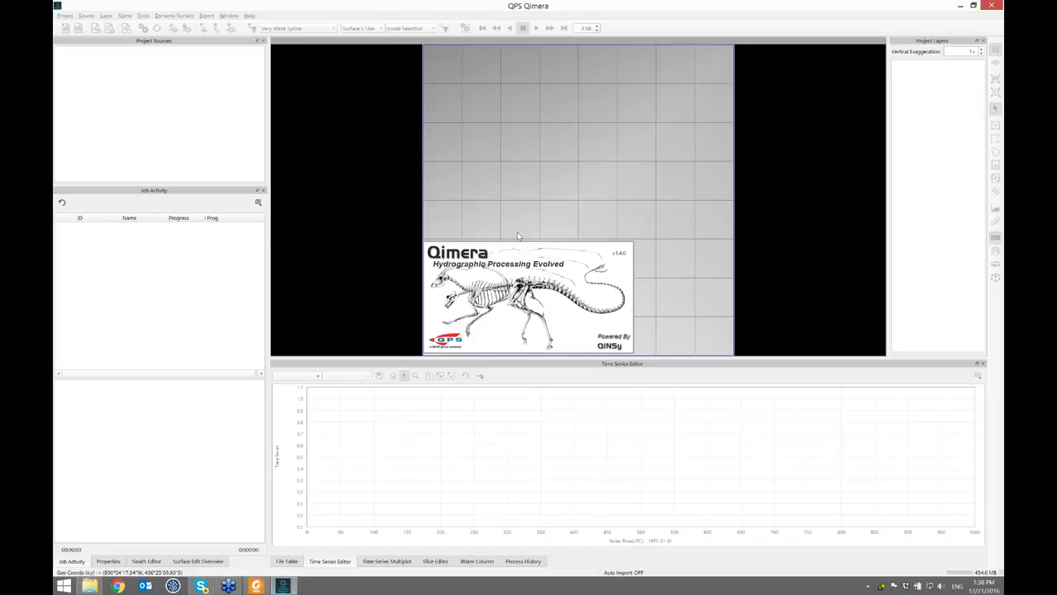
Step: Select the RoyalNetherlandsNavy folder inside Webinar's 3 Single Beam from QINSy folder as the project directory to open
click(523, 365)
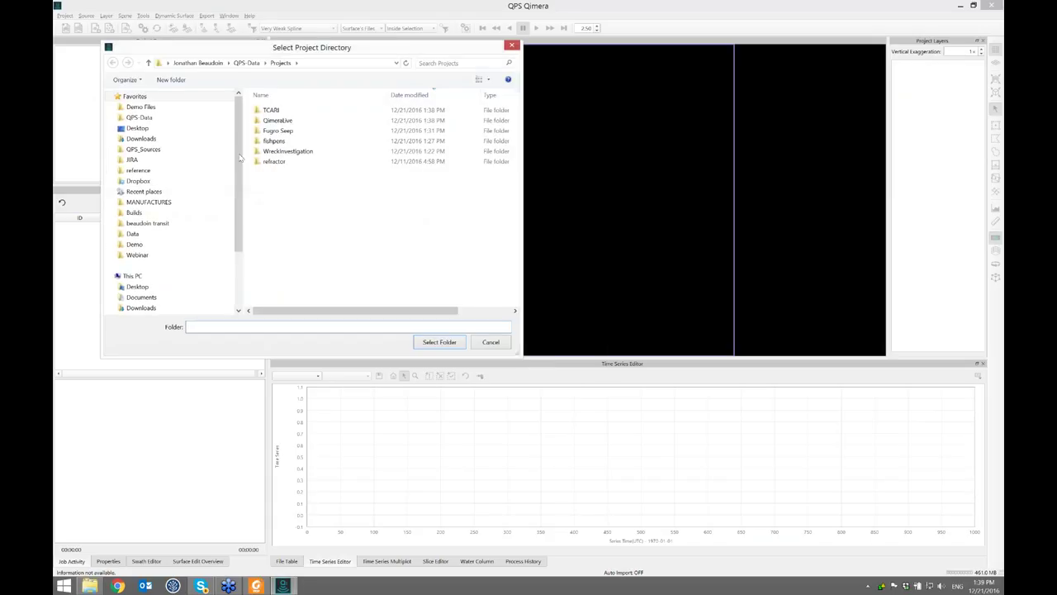
click(199, 254)
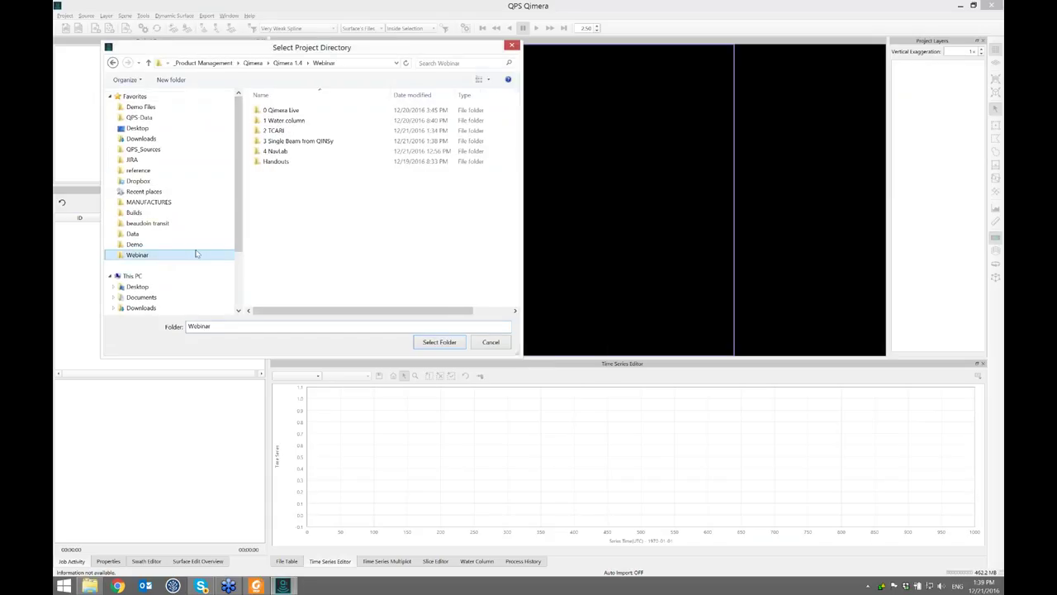
double_click(293, 140)
click(294, 112)
double_click(293, 112)
click(285, 110)
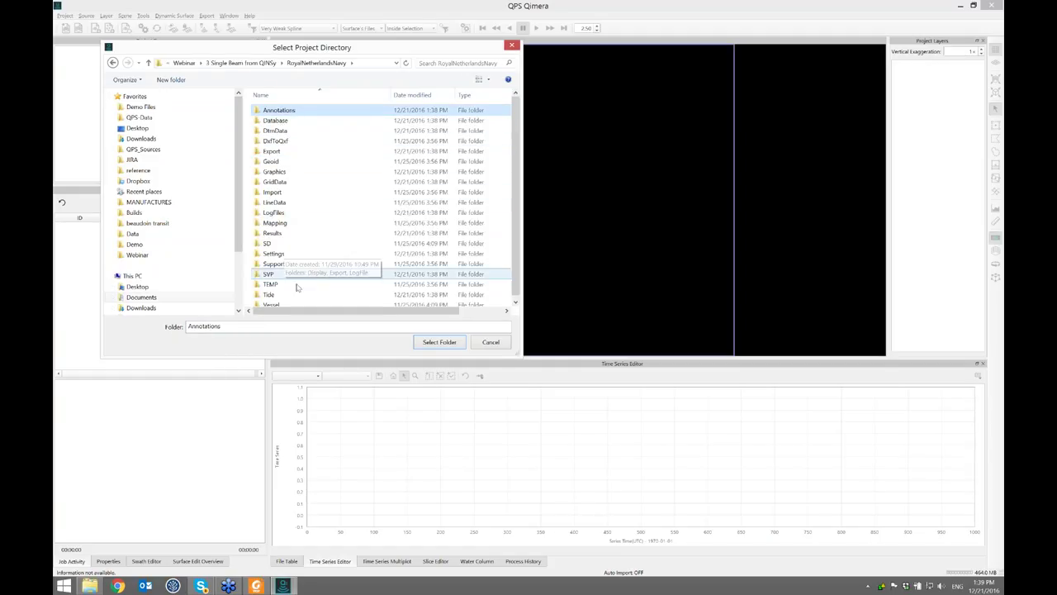
click(425, 345)
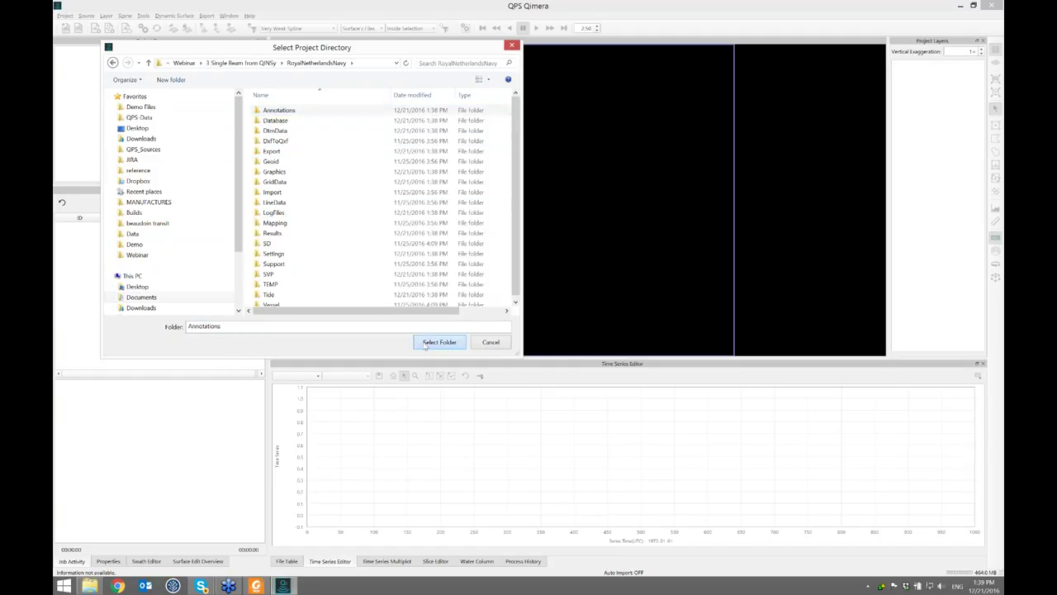
Step: Choose Just Point Cleaning for the QINSy project and accept opening the multi-vessel data for full sonar processing
drag(552, 235, 556, 209)
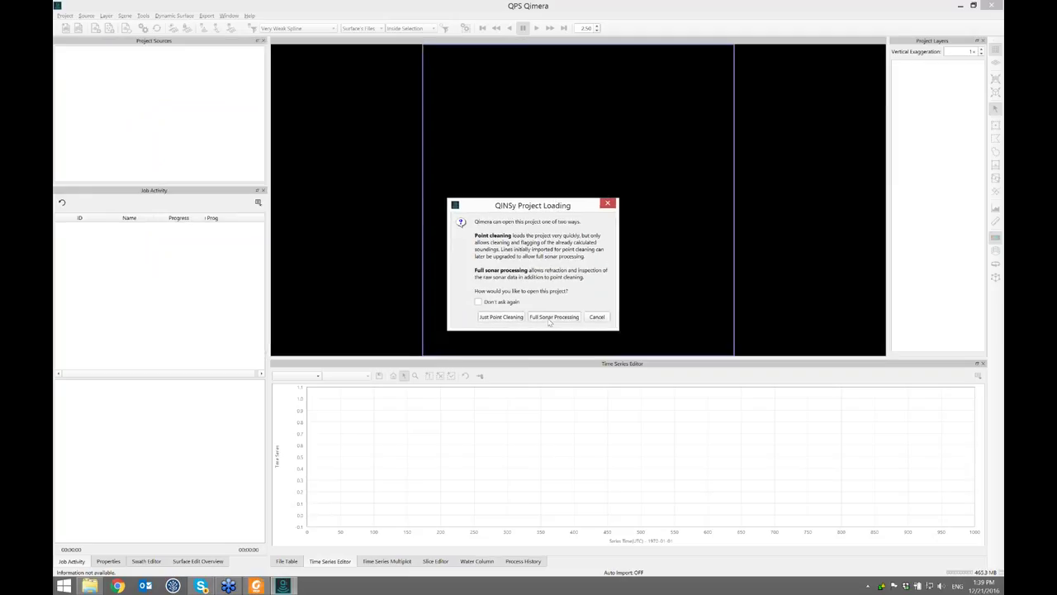
click(506, 320)
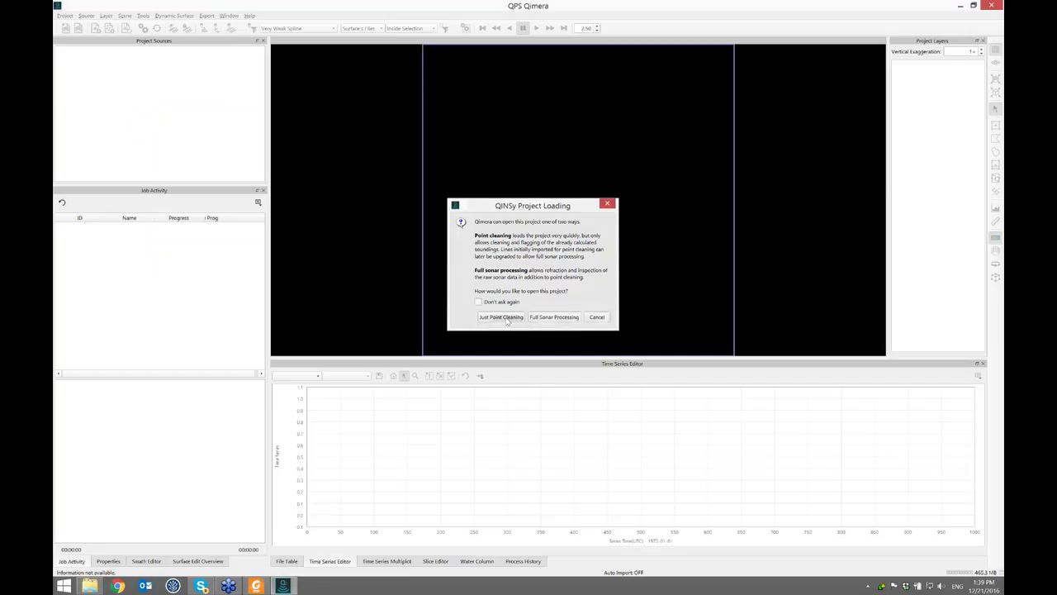
drag(546, 247, 538, 200)
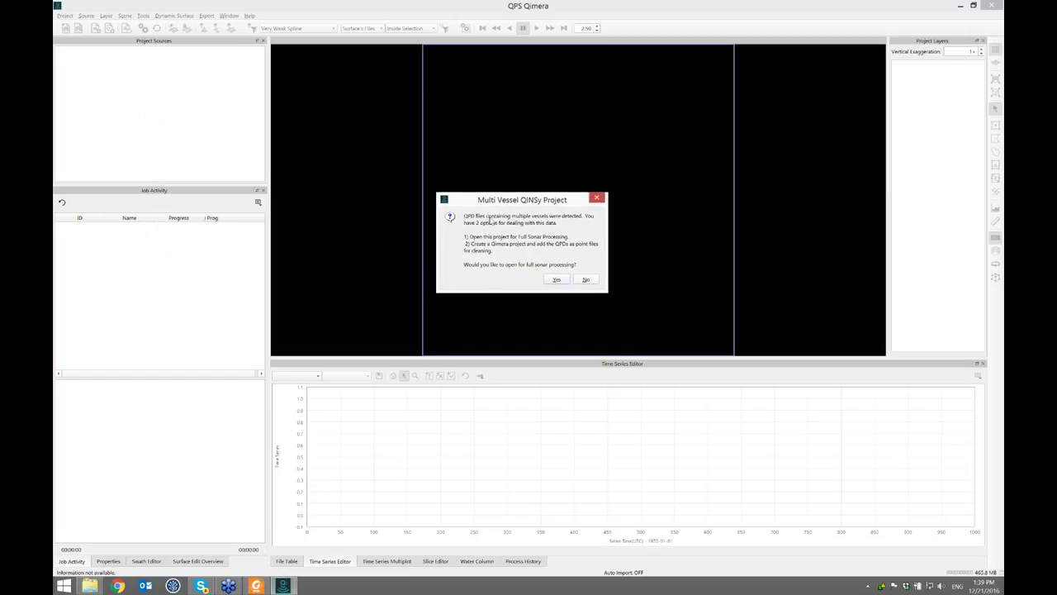
click(558, 280)
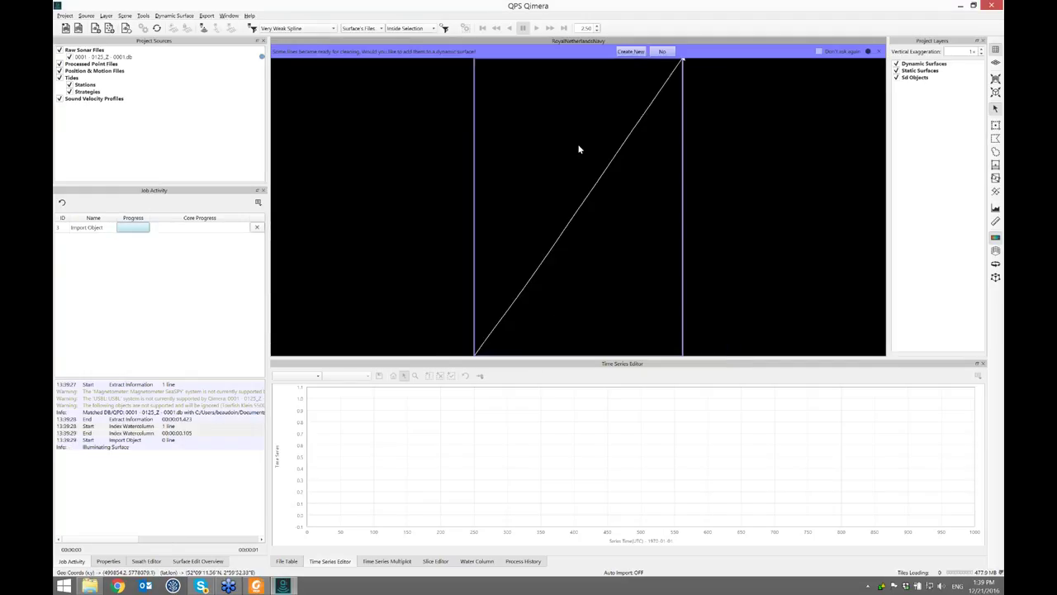
Step: Select line 0001 - 0125_Z - 0001.db and set the dynamic surface's colormap range to -44.180 to -29.958
click(107, 57)
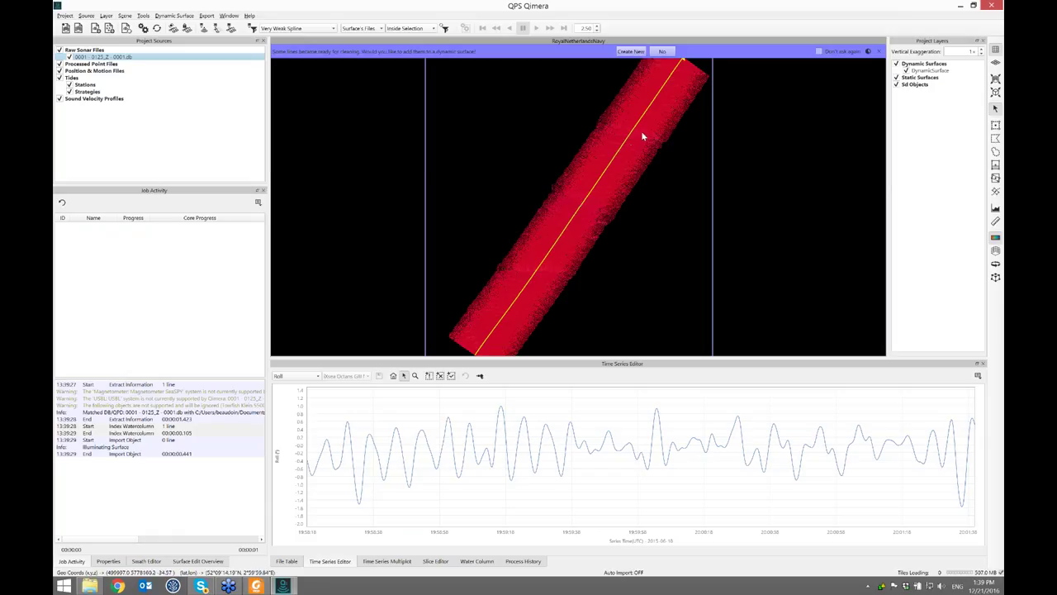
double_click(624, 146)
scroll(590, 189, up, 3)
scroll(574, 214, down, 1)
scroll(575, 215, down, 2)
click(923, 71)
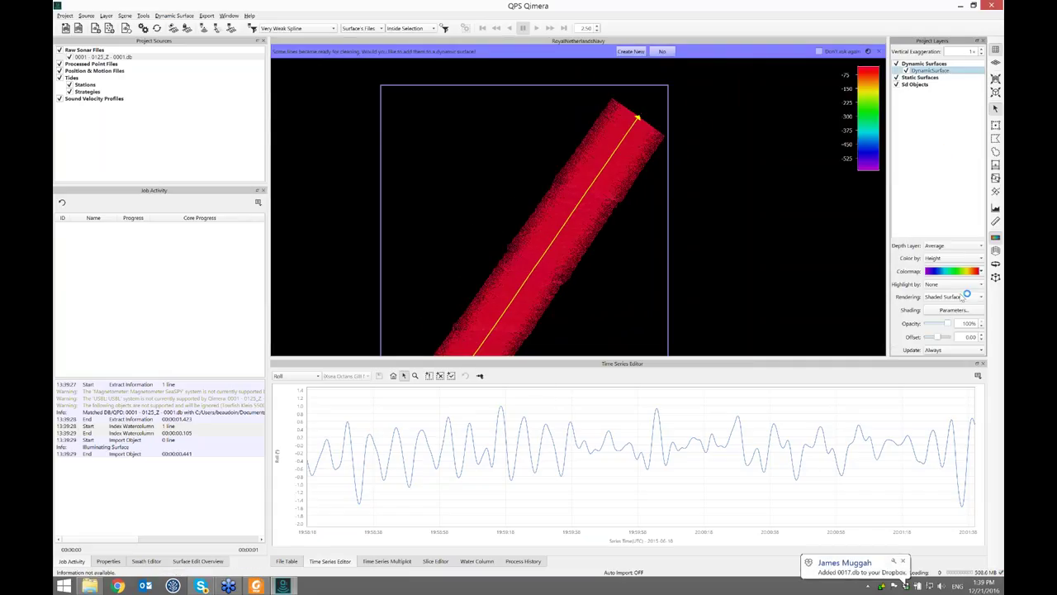
click(980, 271)
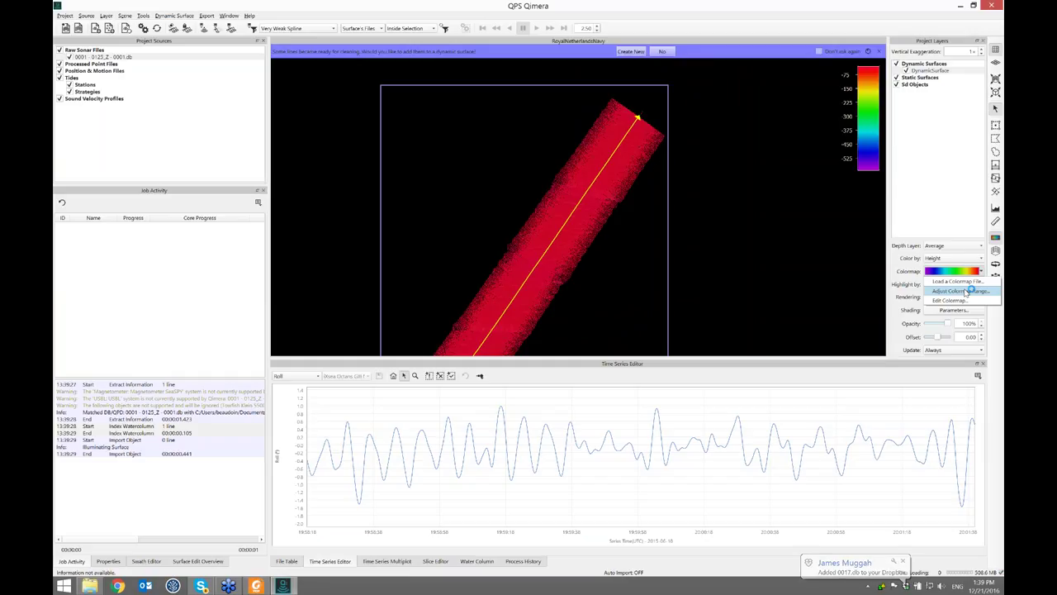
click(966, 291)
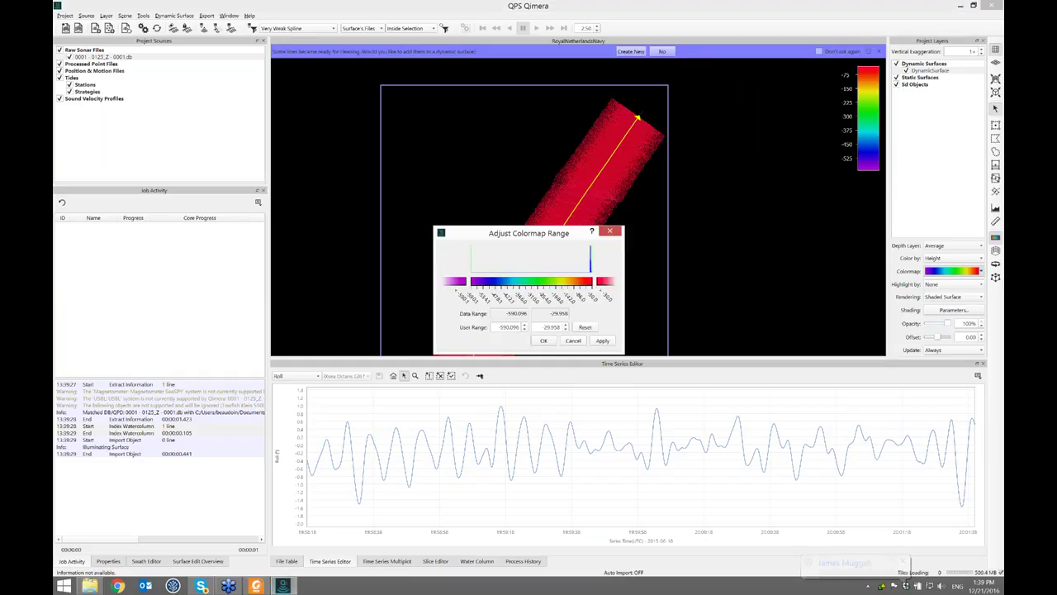
click(590, 268)
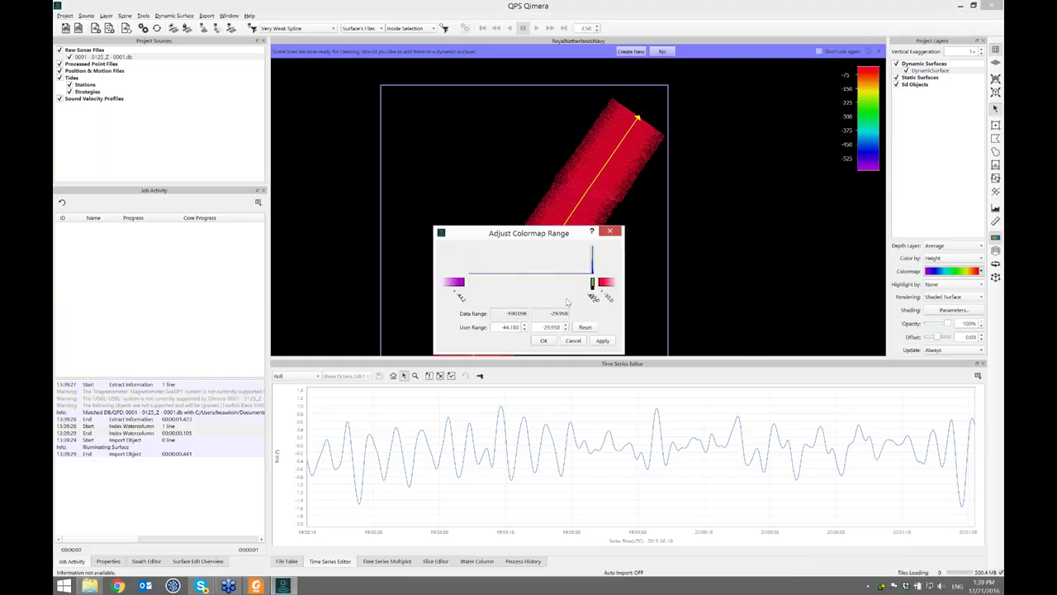
click(545, 340)
Step: Select a strip about 85 m by 7 m along the track line across the yellow ridge and open it in the Slice Editor
scroll(545, 276, up, 3)
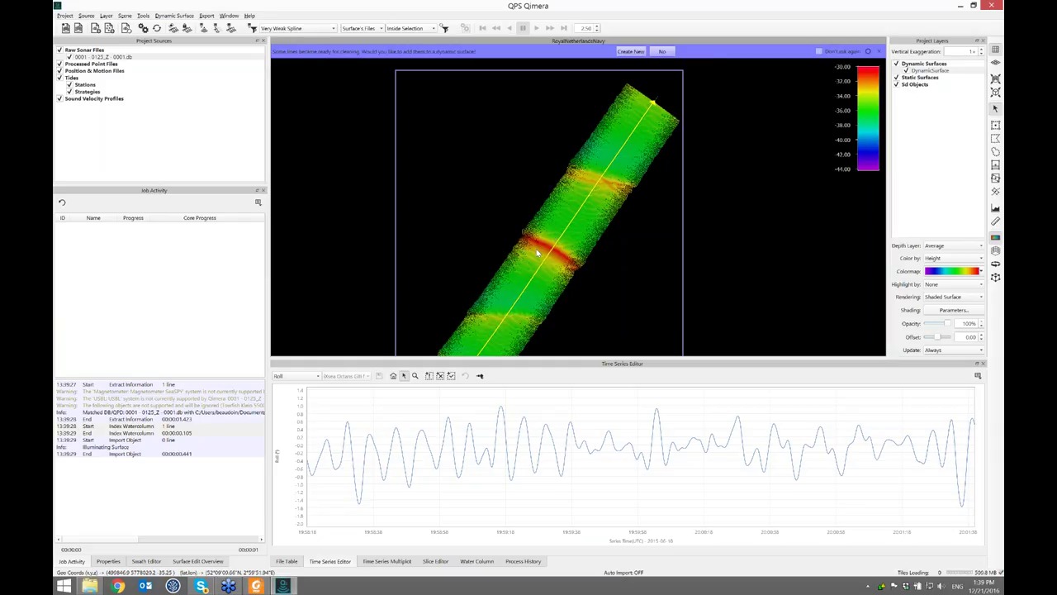
scroll(590, 213, up, 5)
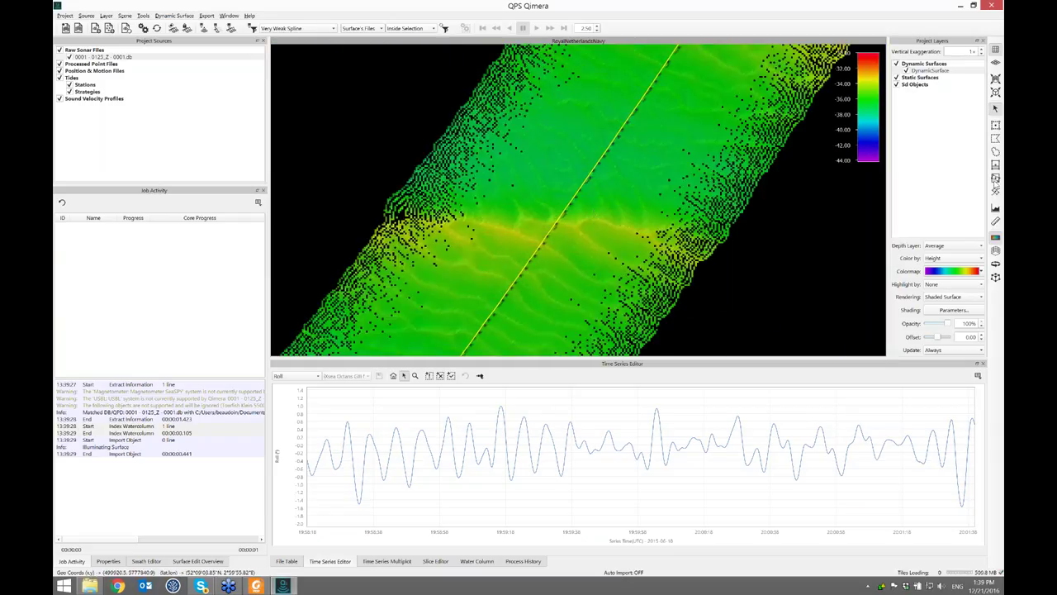
click(996, 124)
drag(476, 221, 629, 228)
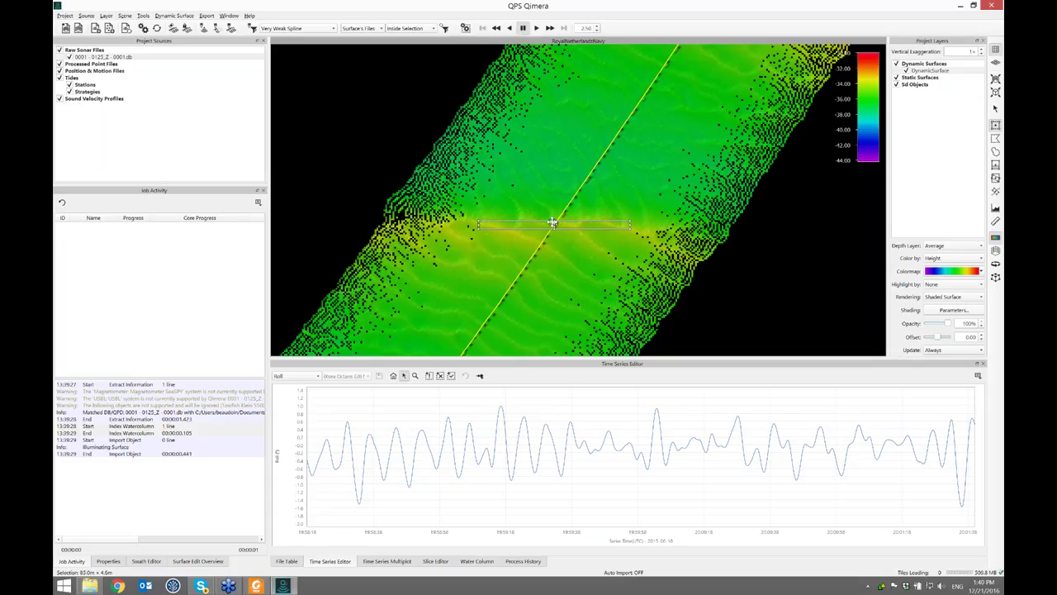
drag(555, 223, 552, 223)
drag(628, 210, 597, 164)
drag(556, 226, 559, 228)
drag(530, 357, 530, 346)
middle_drag(562, 224, 564, 219)
click(216, 28)
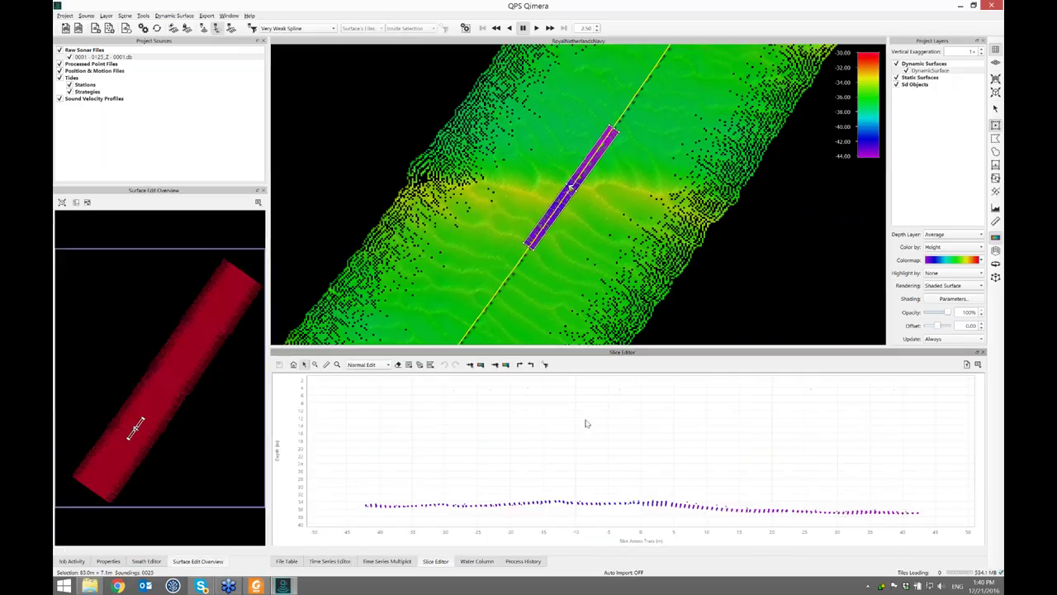
Step: Enlarge the slice plot around the seabed soundings and set the plot point size to XX-Large
drag(550, 348, 551, 322)
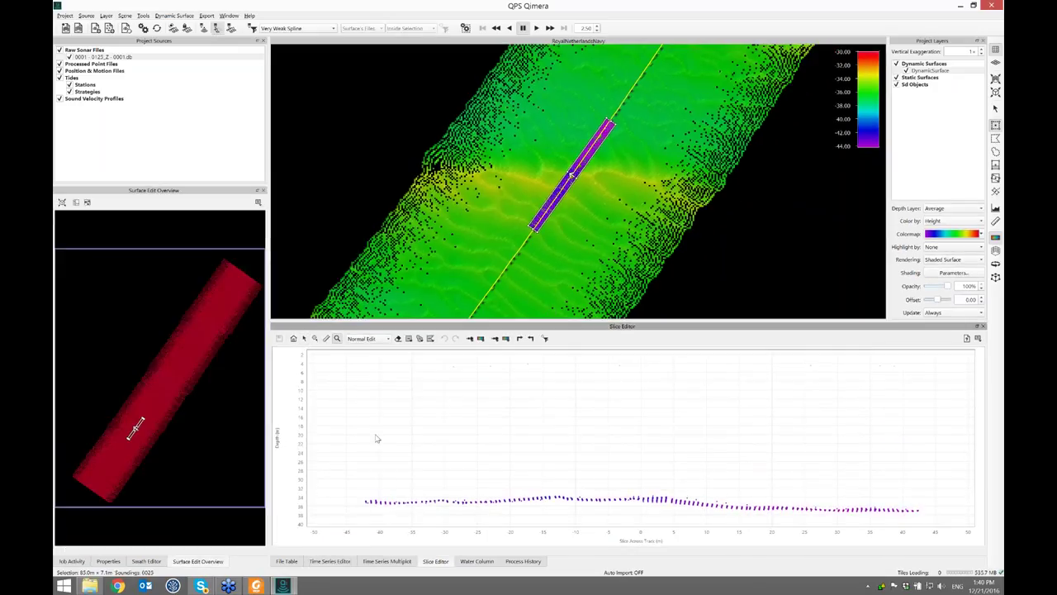
drag(346, 477, 927, 523)
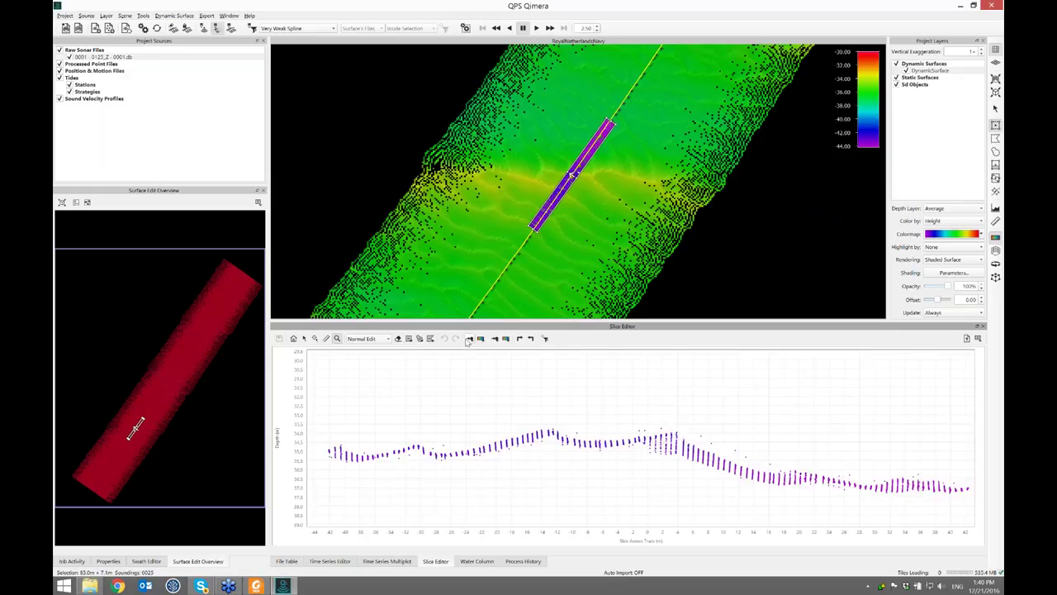
click(469, 339)
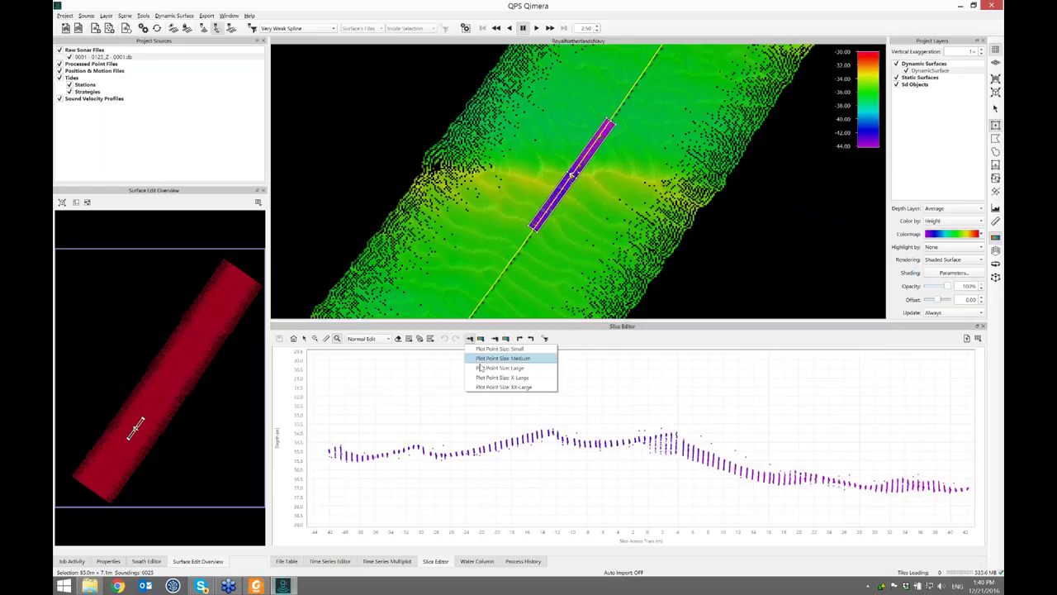
click(539, 387)
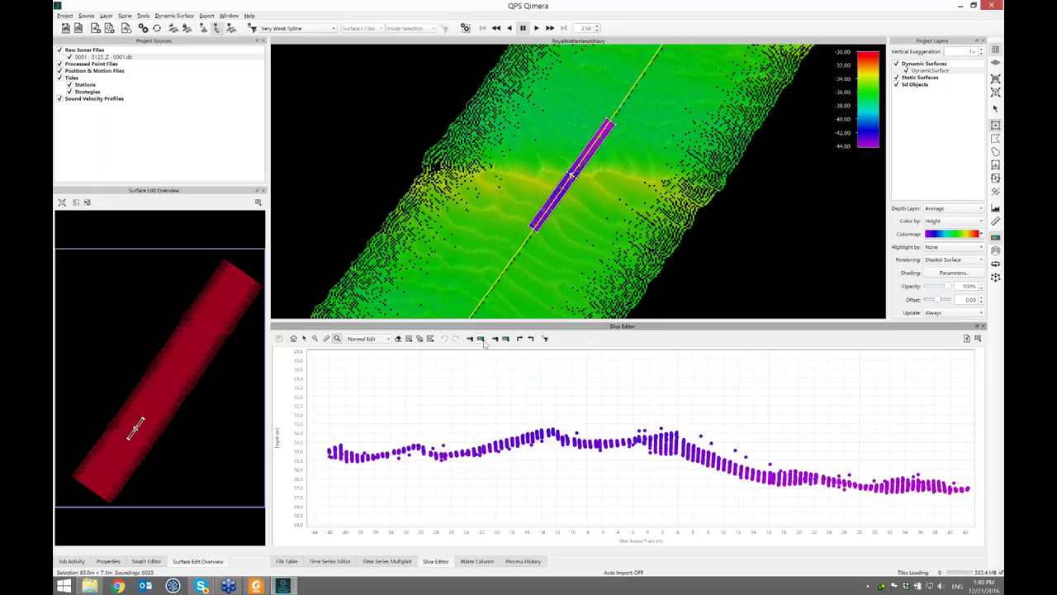
Step: Color the slice plot by system and inspect the Sounding Properties of individual multibeam and single-beam soundings
click(480, 339)
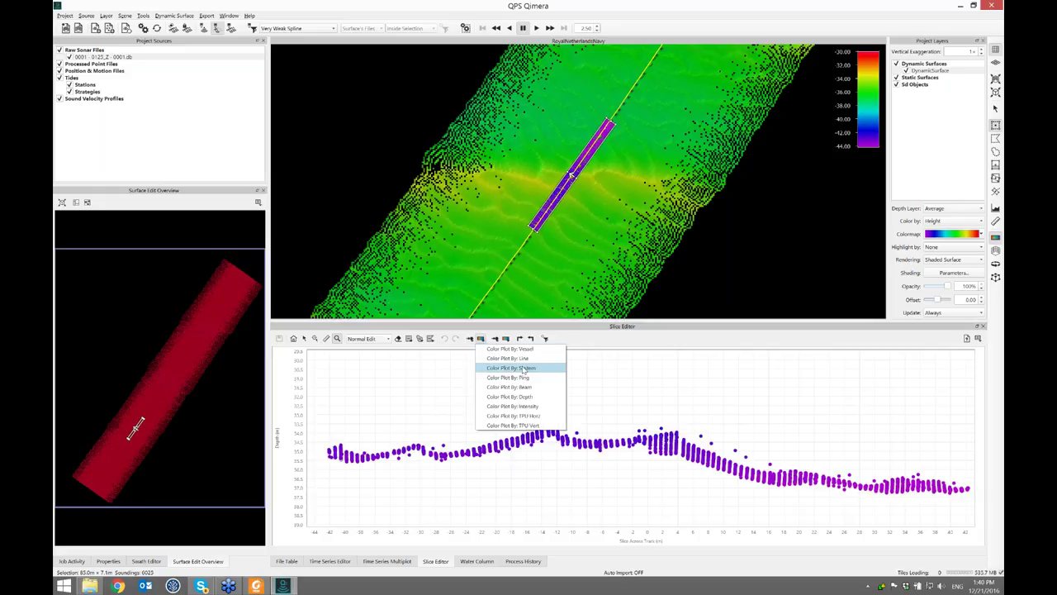
click(525, 369)
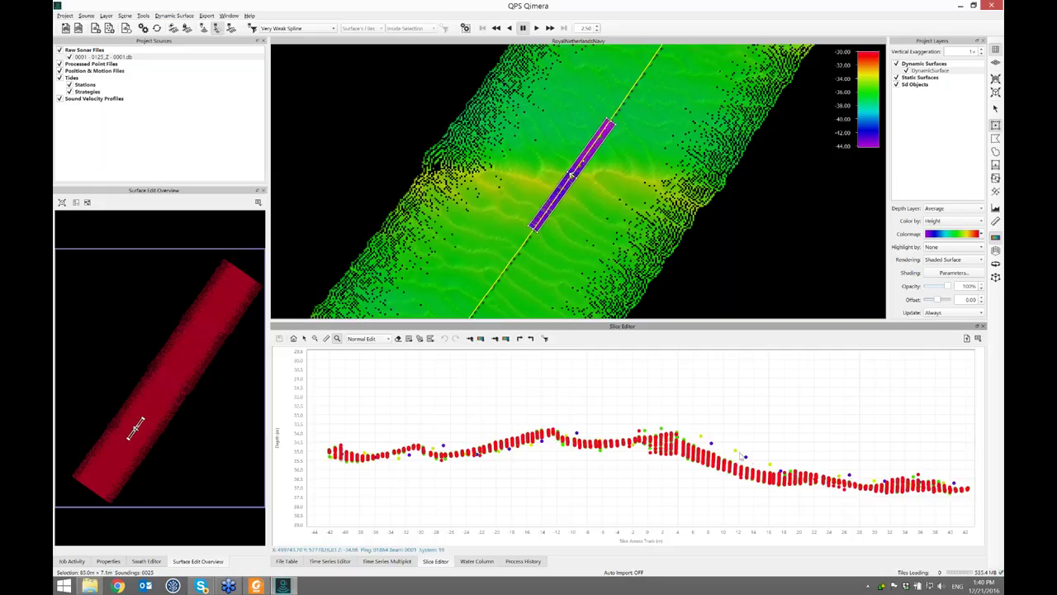
click(966, 339)
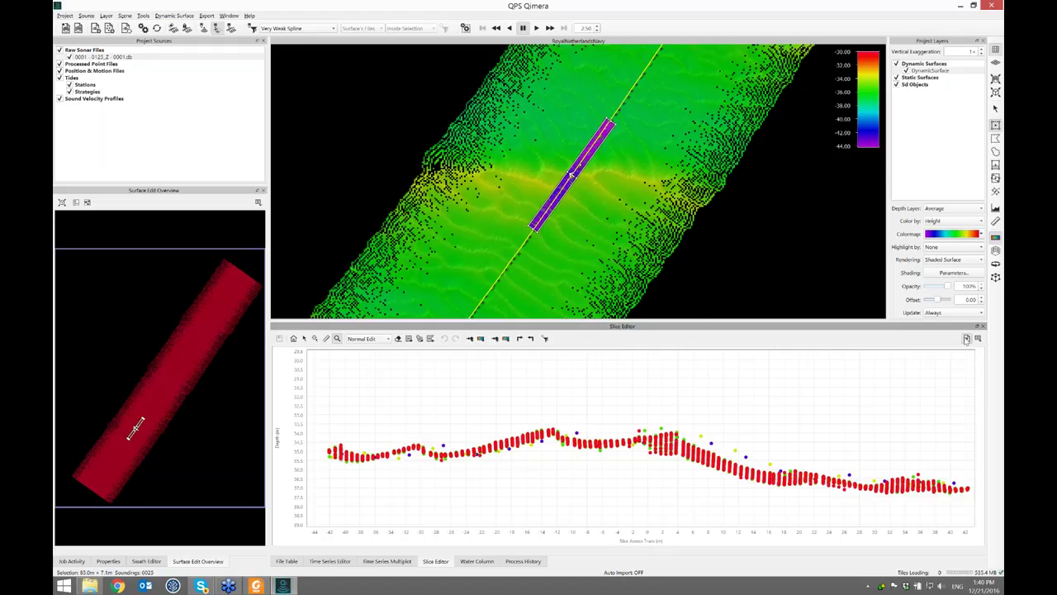
drag(630, 156, 823, 105)
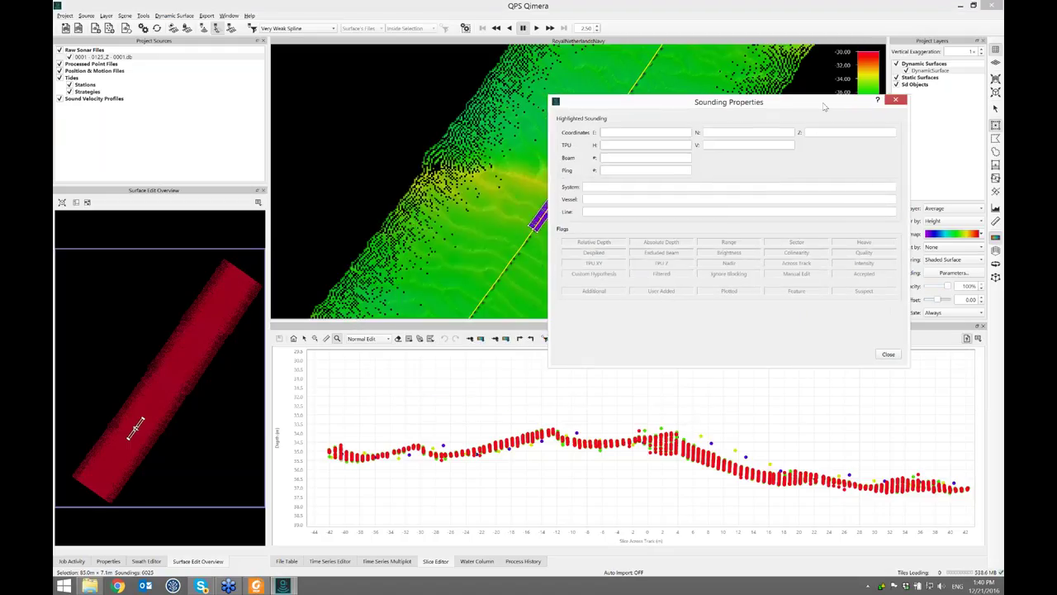
mouse_move(702, 438)
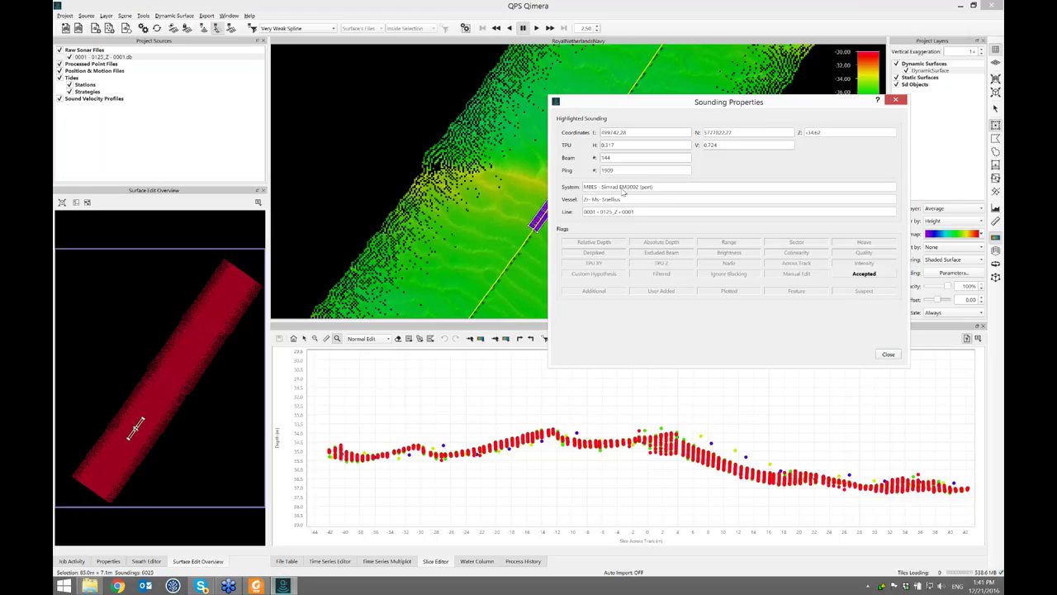
click(316, 340)
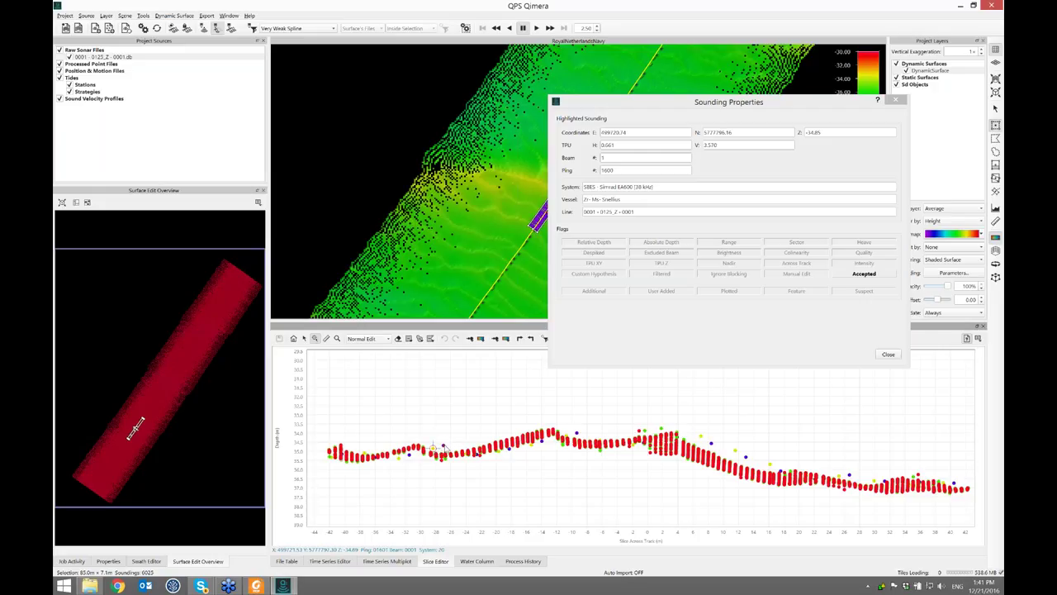
click(888, 354)
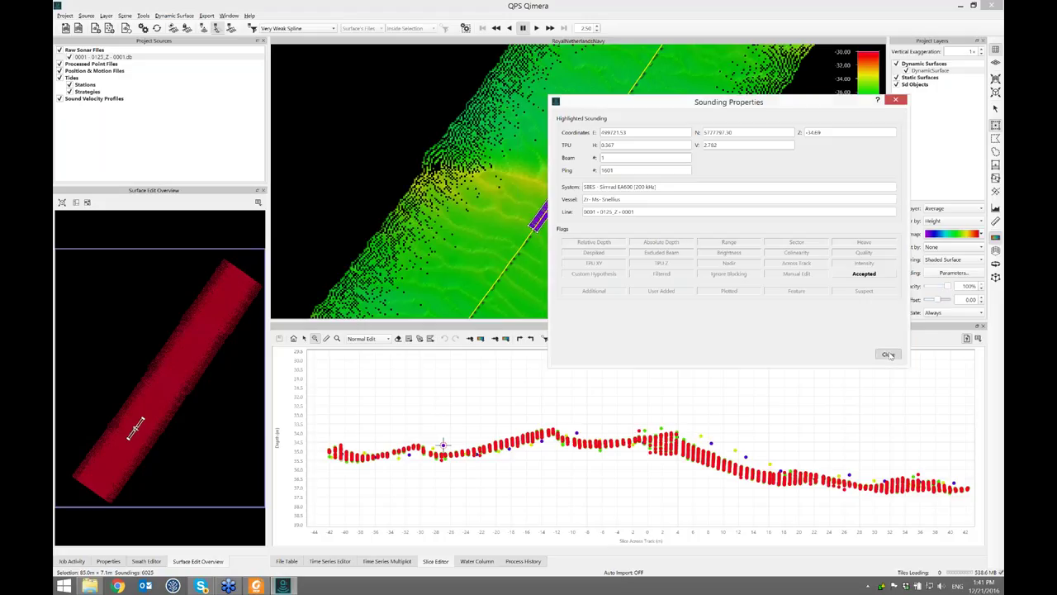
Step: Reject a block of seabed soundings around -25 to -19 m along the slice, finish the slice edit and check the surface there
scroll(627, 411, down, 1)
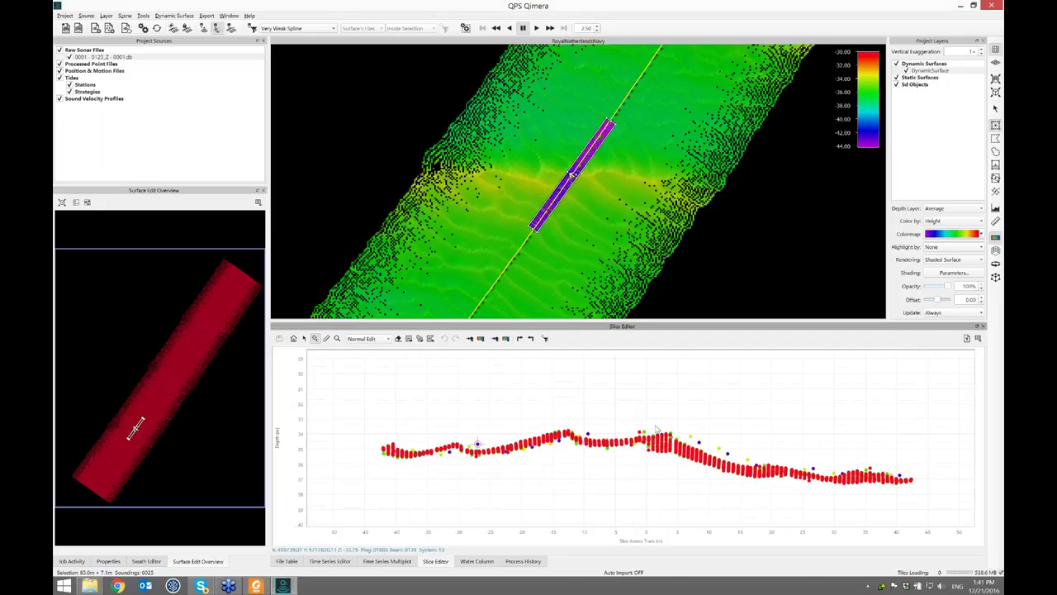
click(419, 339)
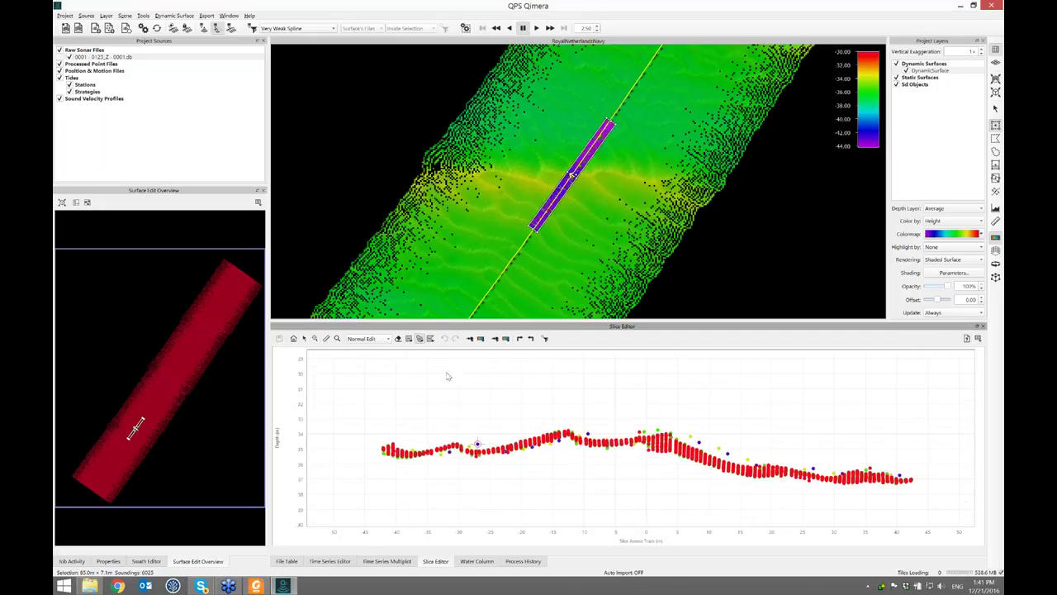
mouse_move(514, 431)
mouse_down()
mouse_move(493, 457)
mouse_move(533, 465)
mouse_up()
click(382, 339)
click(410, 332)
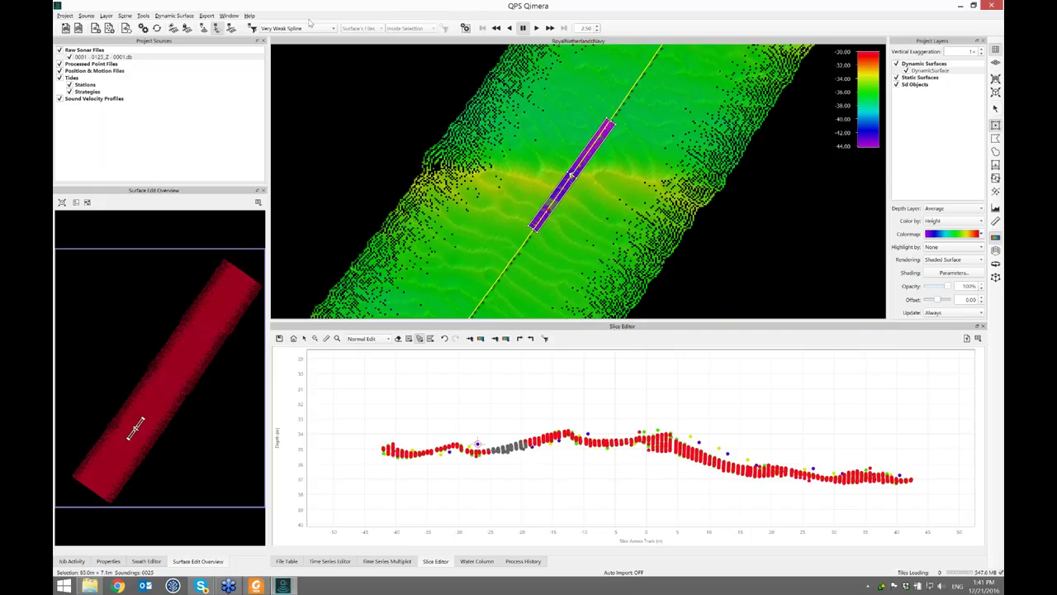
click(220, 29)
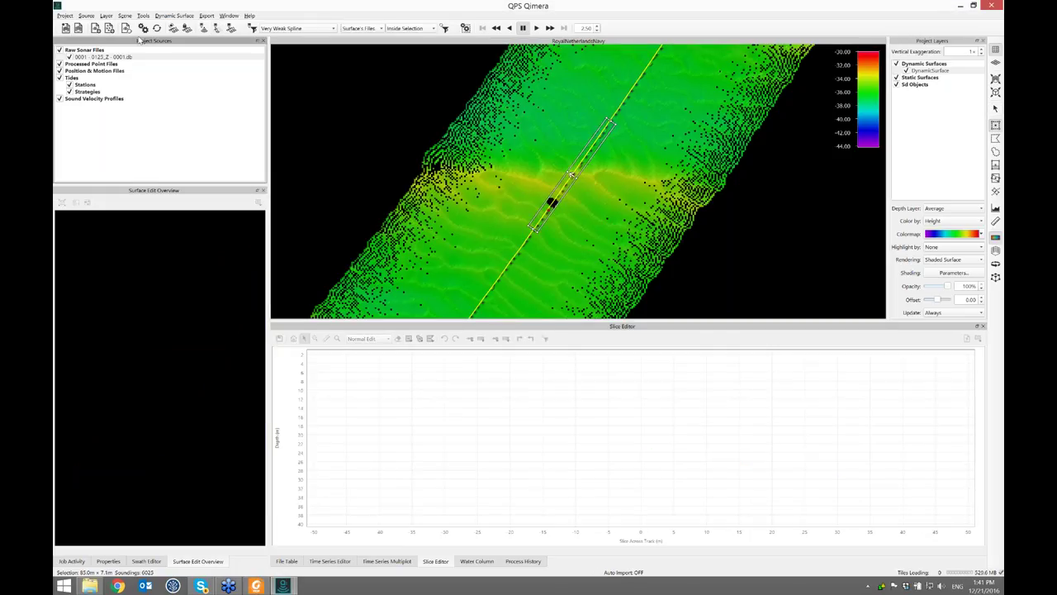
middle_drag(572, 175, 627, 145)
scroll(640, 208, up, 8)
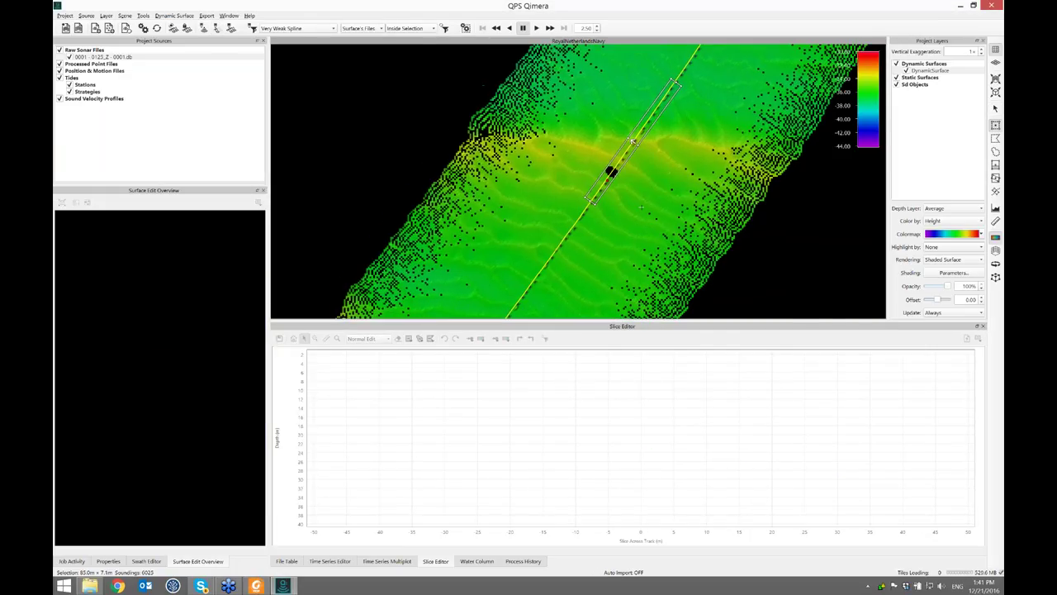
scroll(640, 208, down, 4)
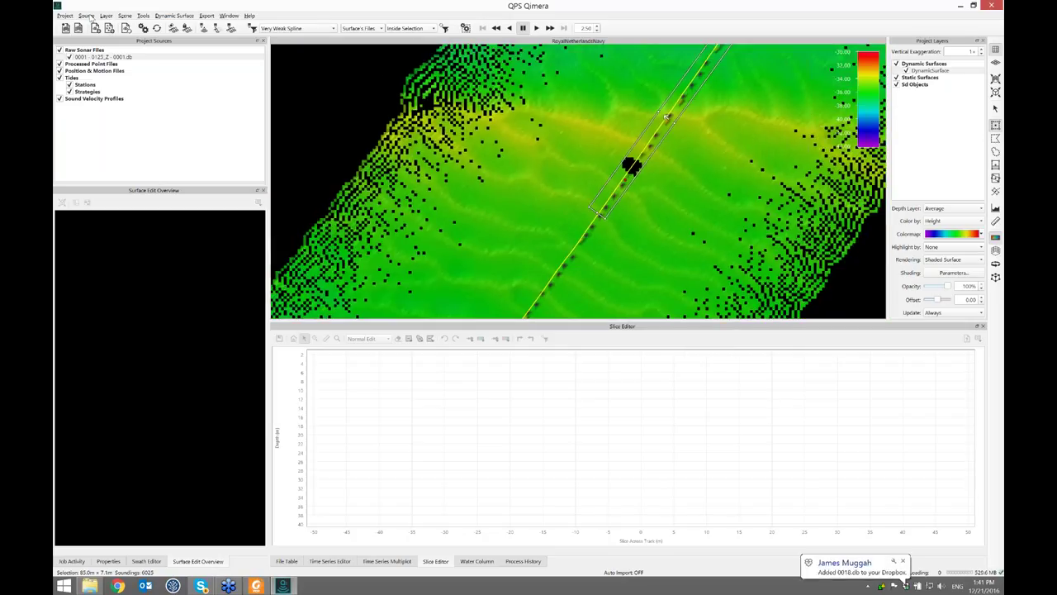
Step: Import tide.txt from the 3 Single Beam from QINSy folder as a tide file, accepting the Custom ASCII column configuration
click(87, 16)
click(108, 53)
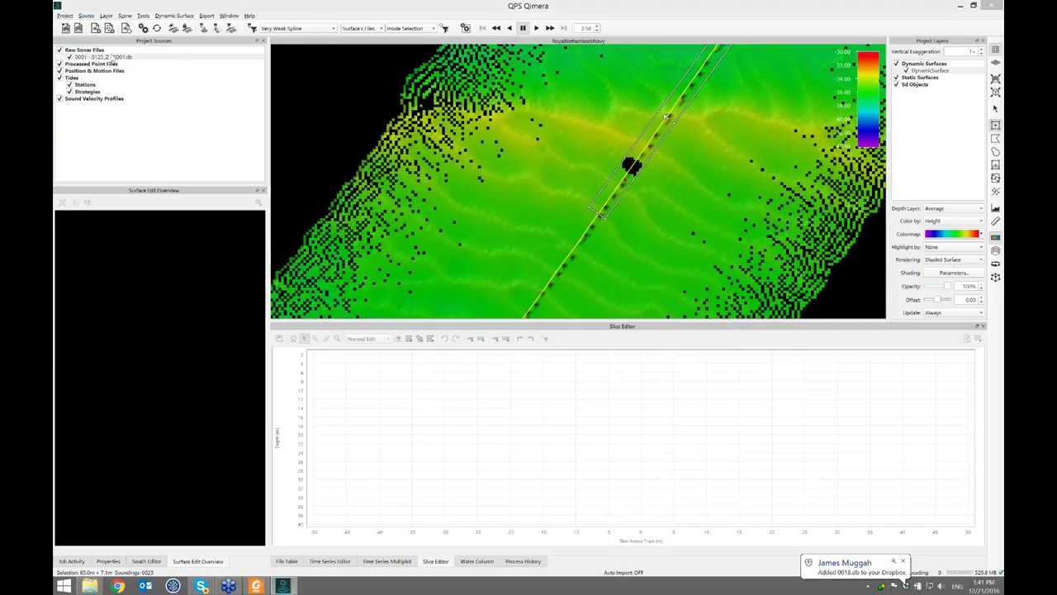
click(181, 201)
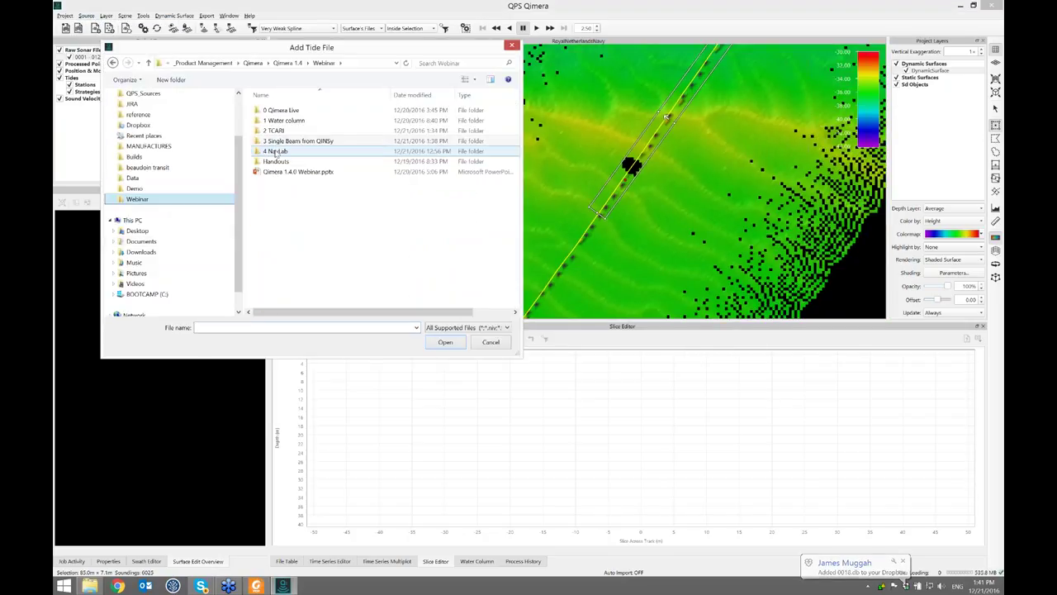
double_click(281, 140)
click(274, 141)
double_click(274, 141)
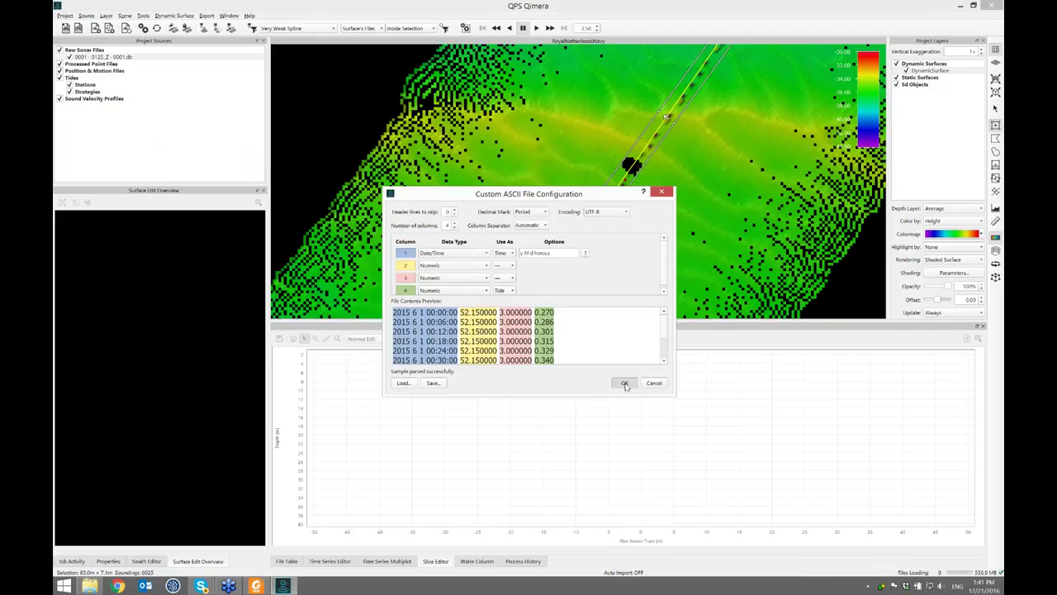
click(625, 385)
Step: Create a tide station named MyStation and assign the observed tide file to it
click(571, 238)
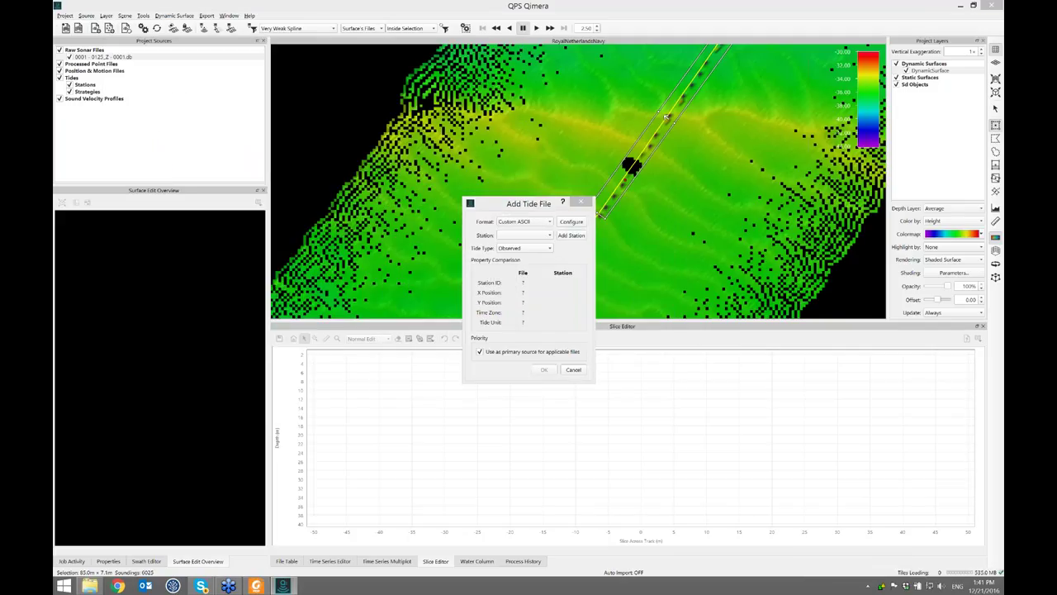
text(MyStation)
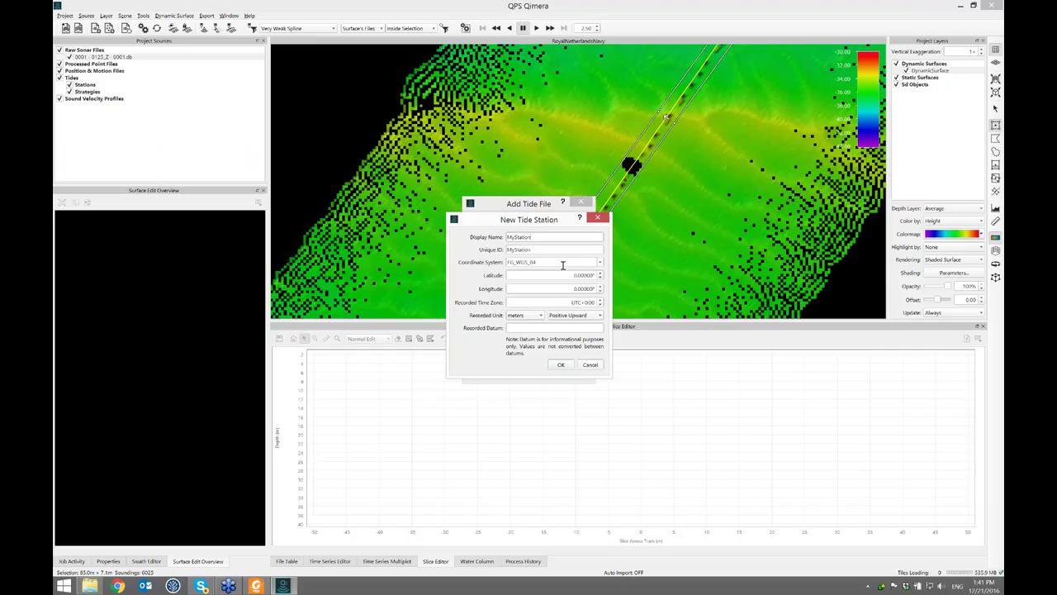
click(567, 368)
click(545, 369)
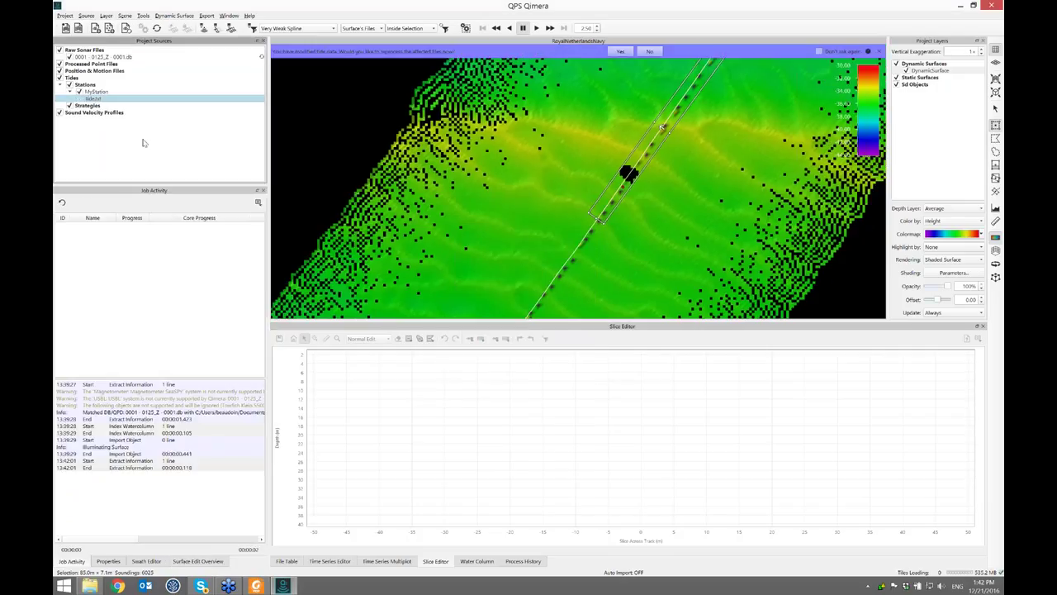
Step: Examine the tide.txt series in the Time Series Editor and the tide covering line 0001 - 0125_Z - 0001.db
click(330, 561)
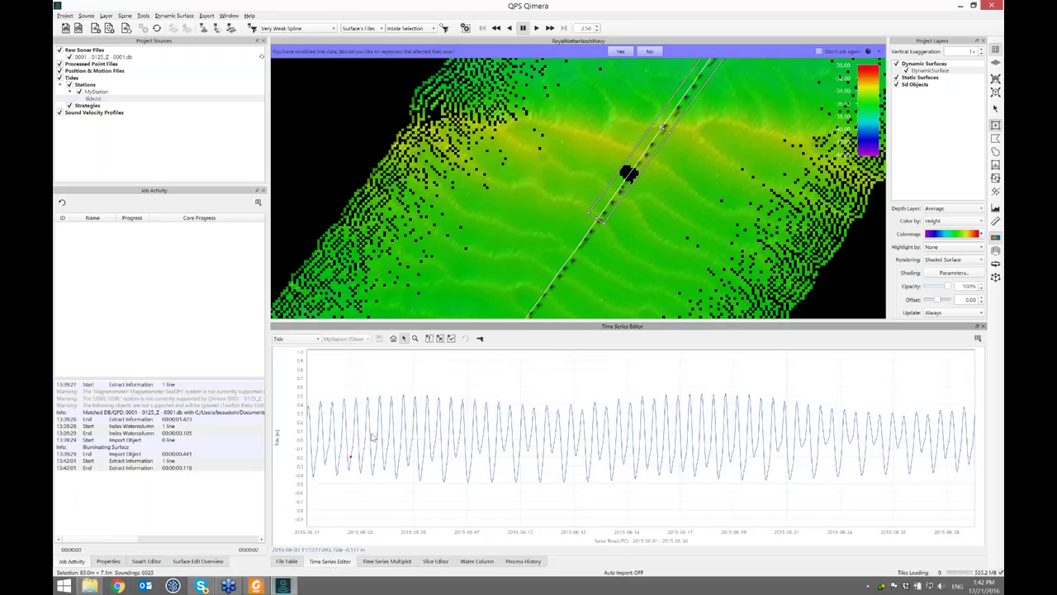
click(118, 100)
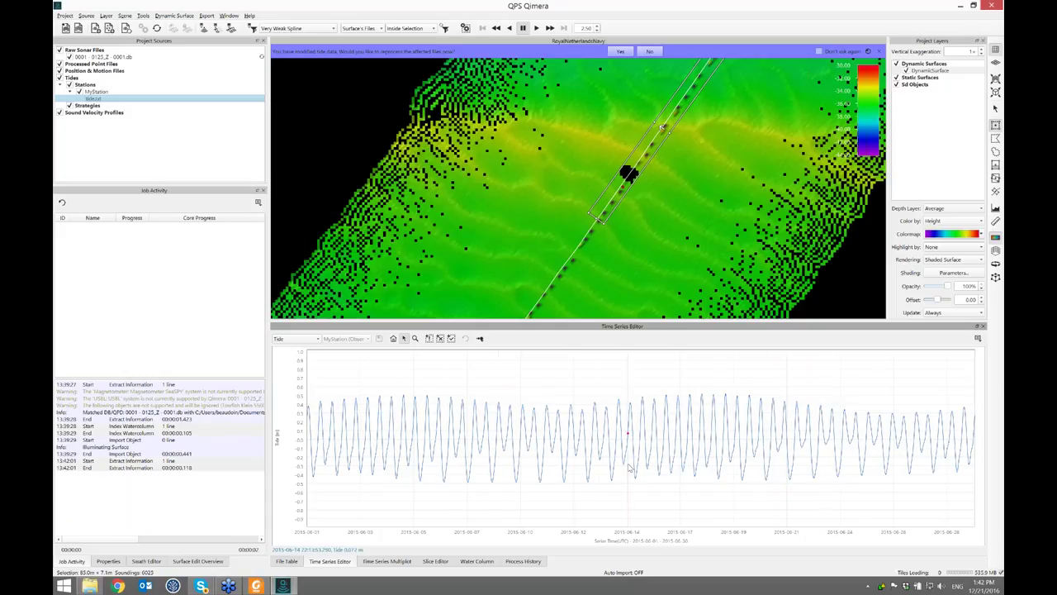
click(129, 57)
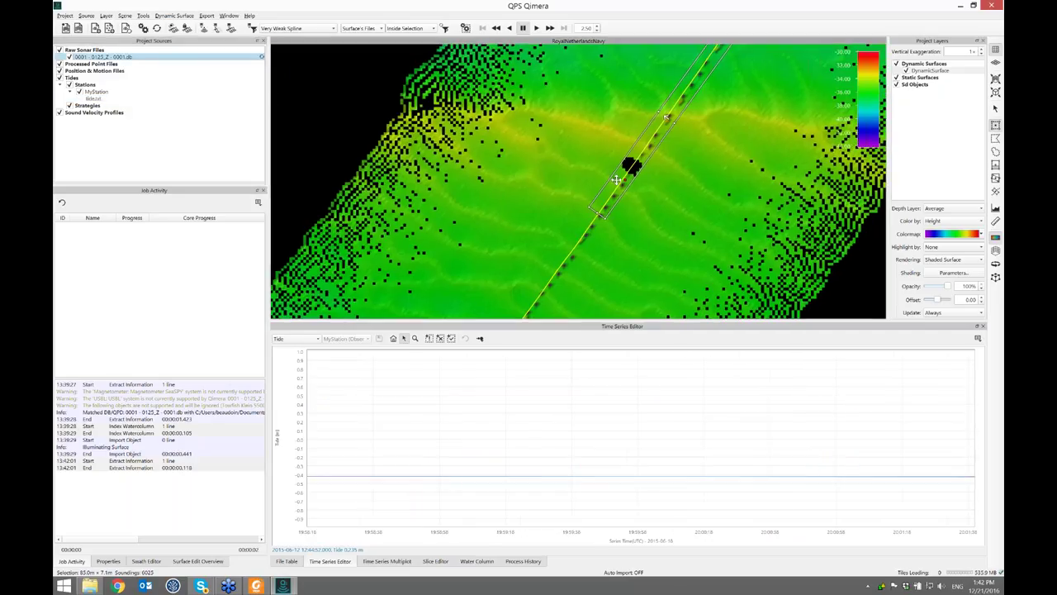
Step: Clear the strip selection and reprocess the line with the new tide, updating the dynamic surface
scroll(631, 136, down, 2)
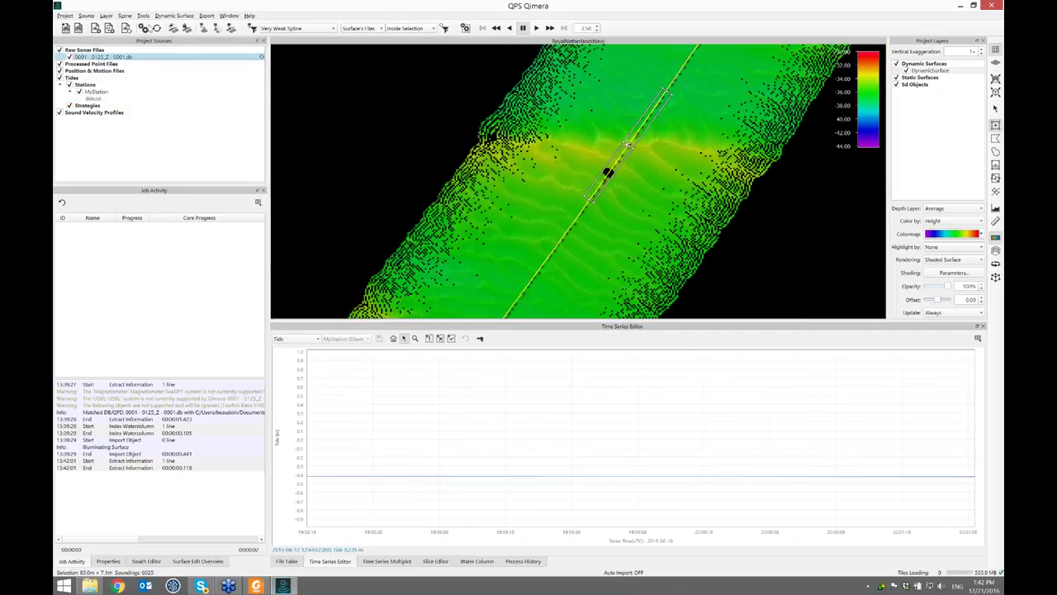
click(994, 110)
click(627, 145)
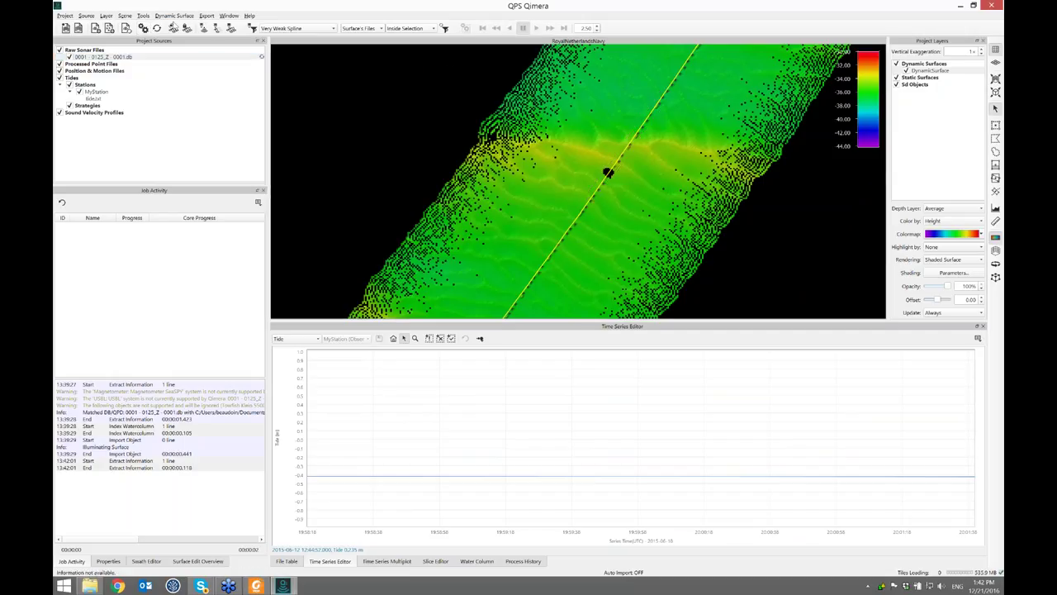
click(157, 28)
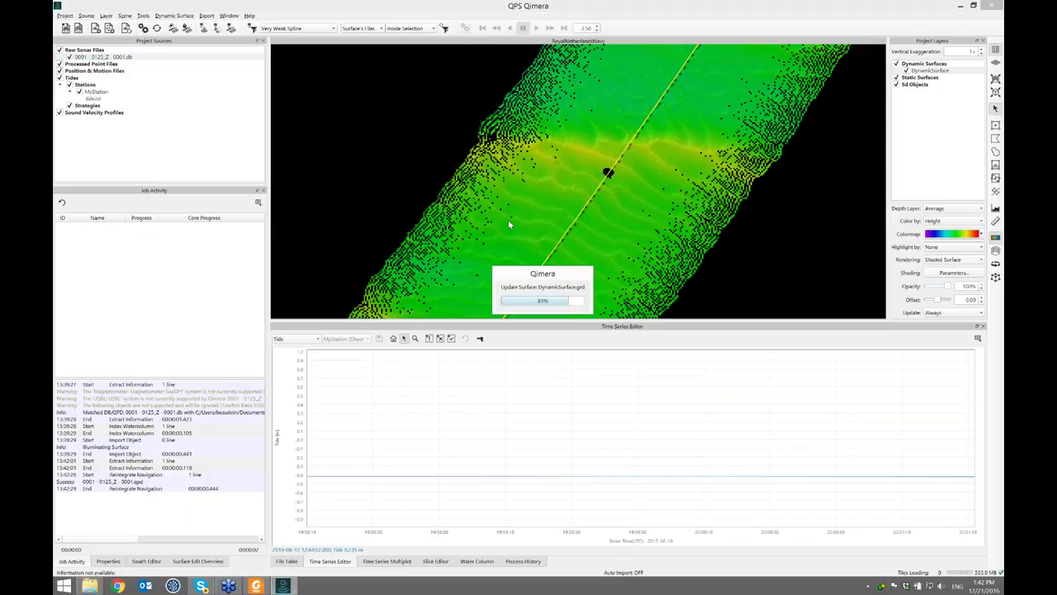
click(543, 306)
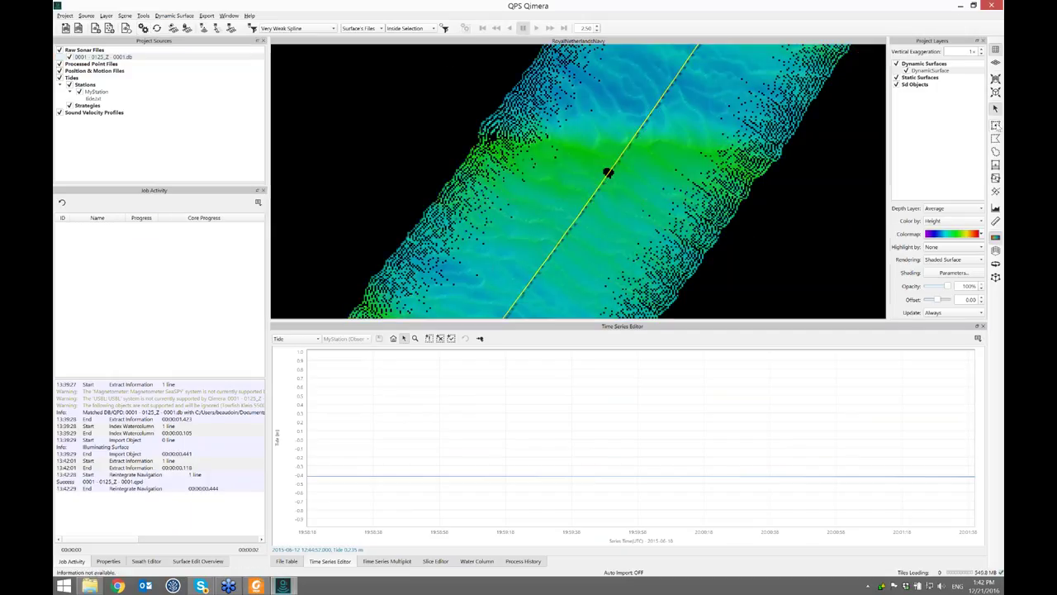
Step: Select a strip about 93 m by 10 m along the track line, starting at the hole, and open it in the Slice Editor
click(995, 124)
drag(498, 216, 643, 234)
drag(567, 225, 550, 225)
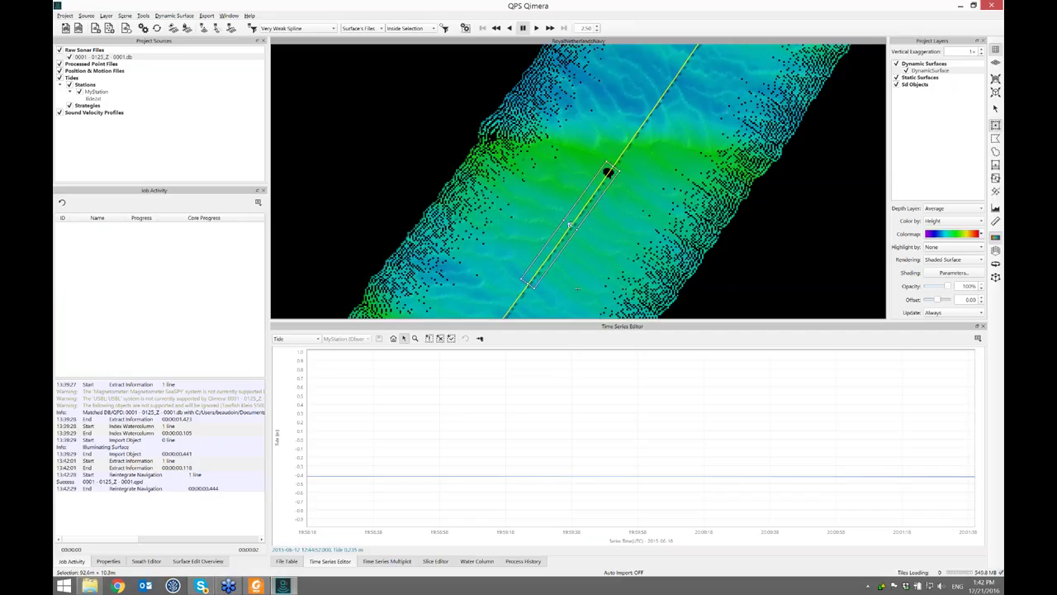
click(216, 29)
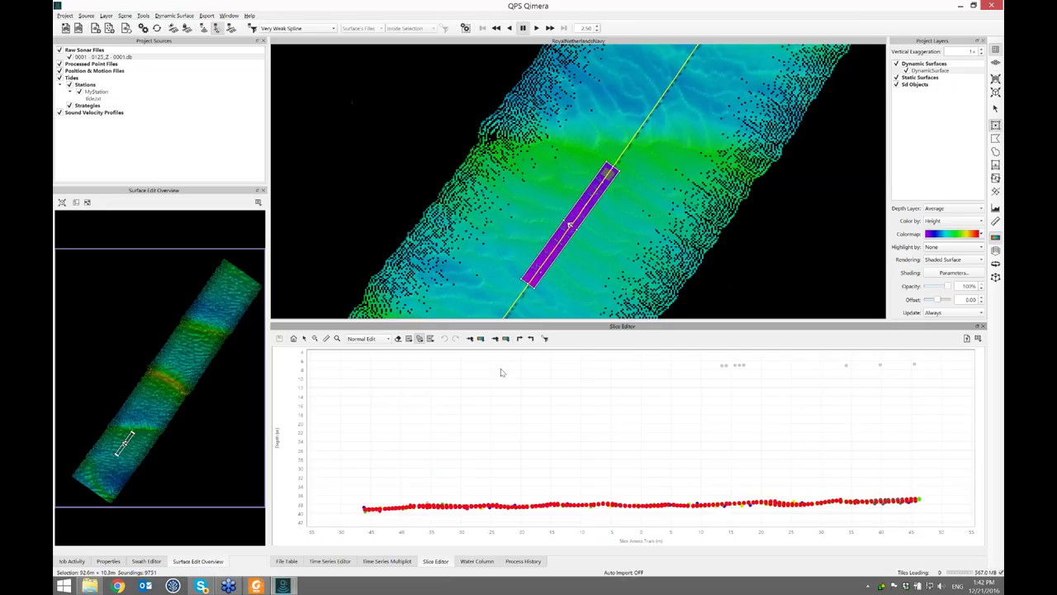
Step: Examine close up how the soundings from the different systems line up along the slice
click(338, 339)
drag(358, 485, 492, 527)
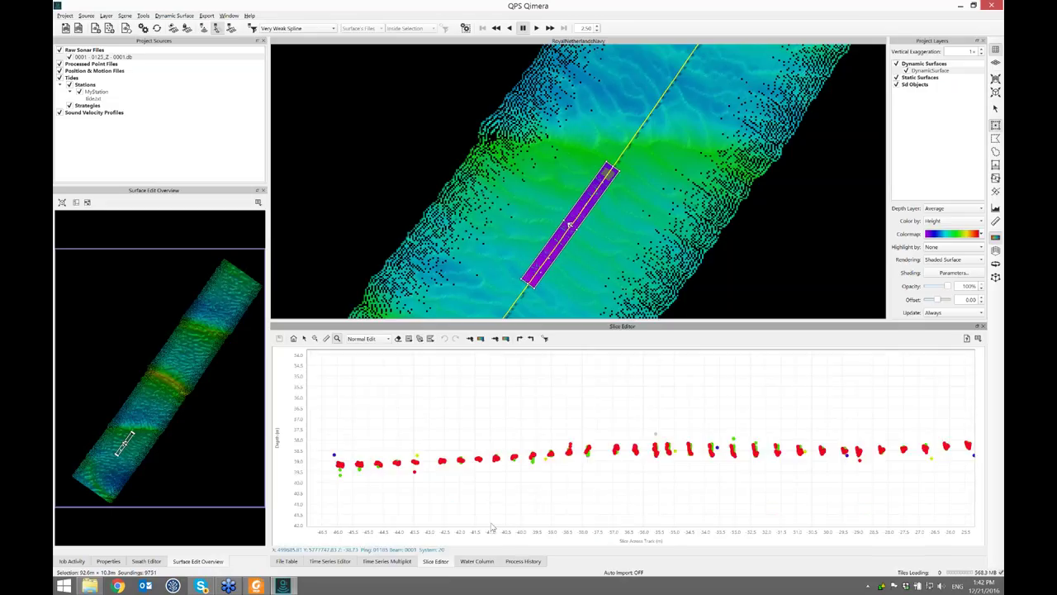
drag(490, 405, 743, 496)
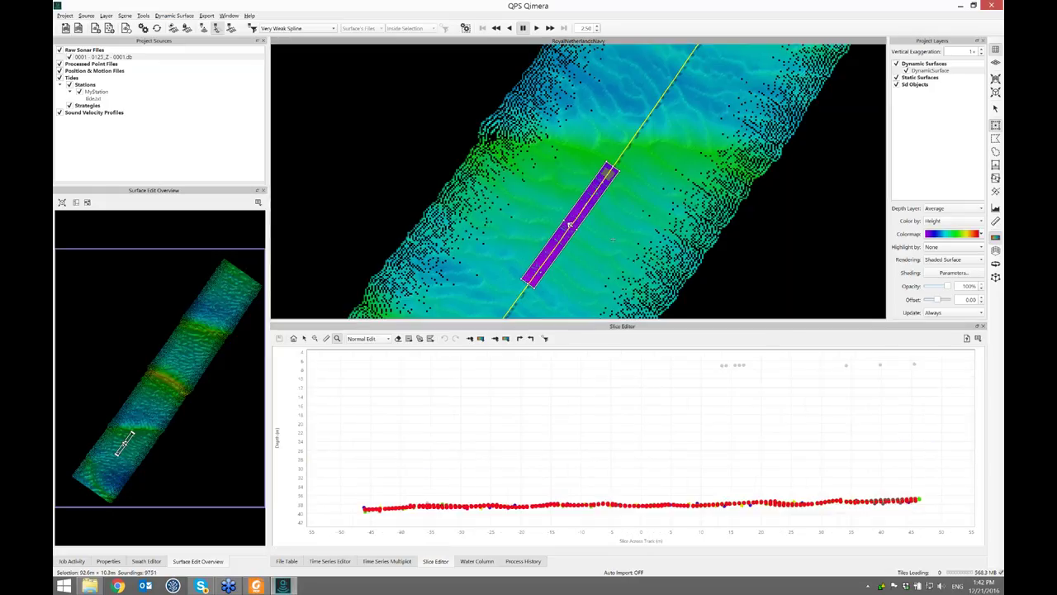
scroll(602, 189, down, 1)
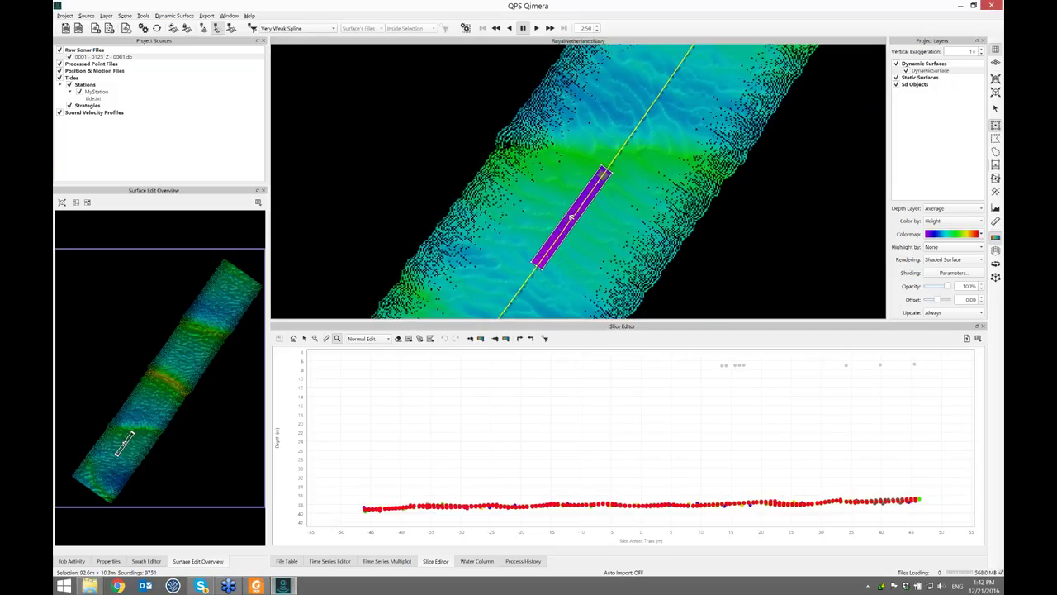
Step: Clear the slice selection and launch the Patch Test Tool, accepting its notice about calibration results
click(995, 108)
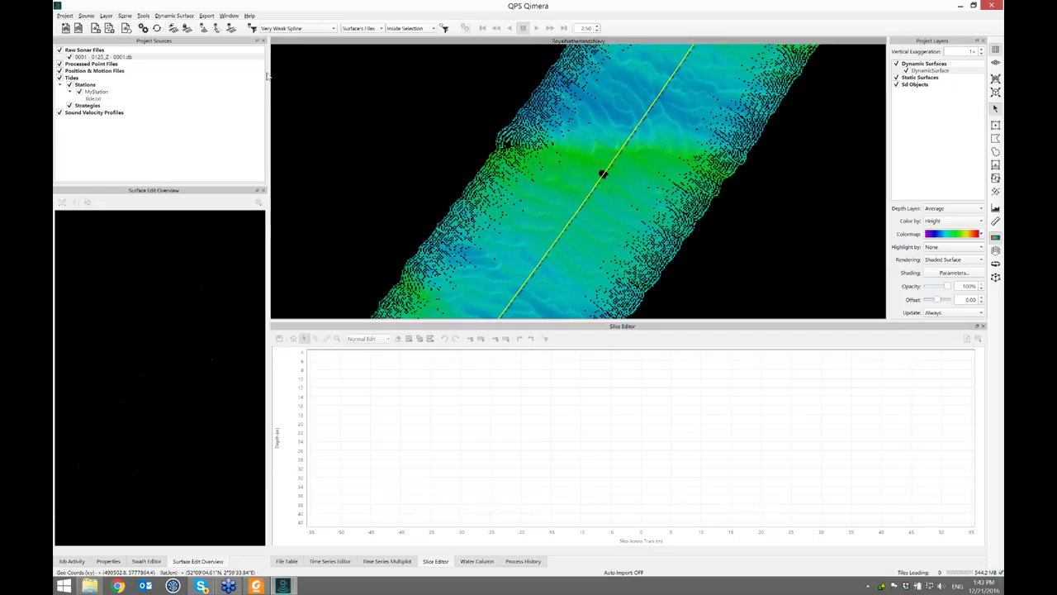
click(145, 15)
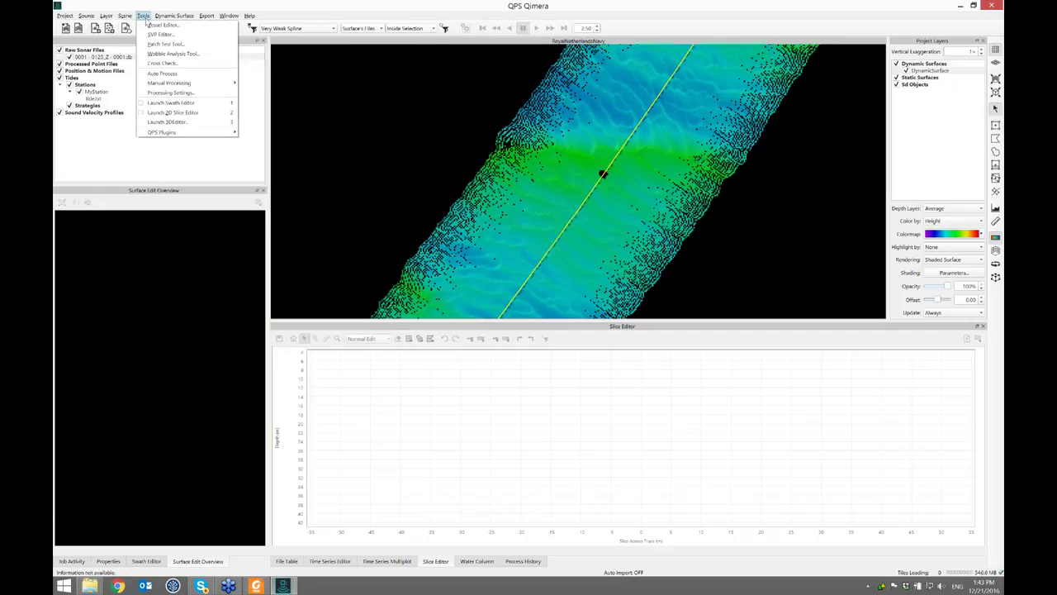
click(163, 43)
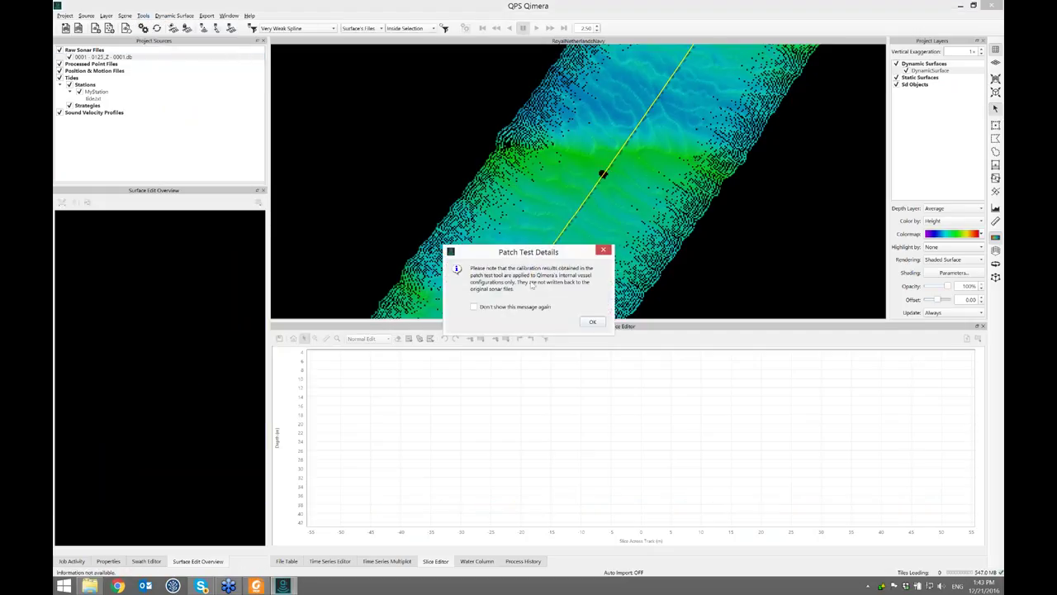
click(591, 322)
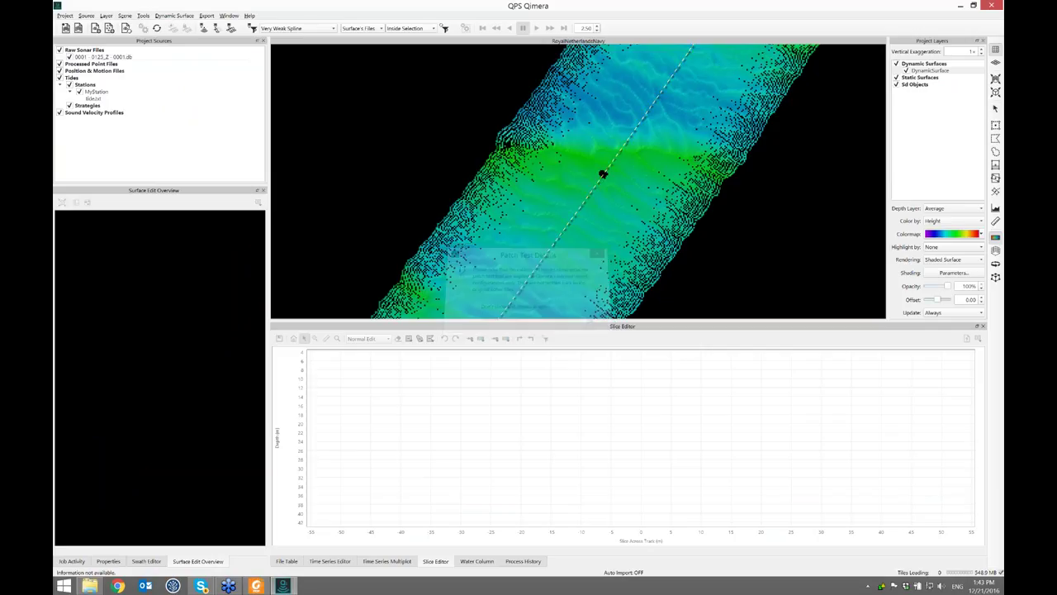
Step: Place a patch test slice about 108 m by 5 m and add a 0.1° pitch offset for both Head 1 and Head 2
drag(582, 149, 640, 133)
click(551, 268)
click(553, 278)
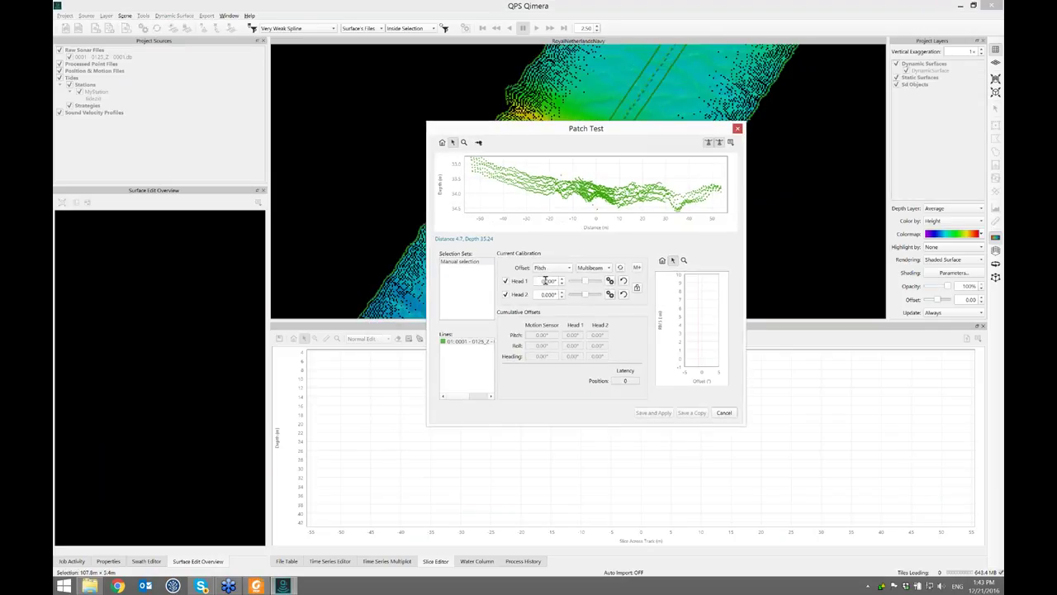
text(1)
double_click(550, 295)
text(0.1)
click(636, 267)
Step: Save the calibration as patch_test and apply it to line 0001 - 0125_Z - 0001, including the QINSy template files
click(653, 412)
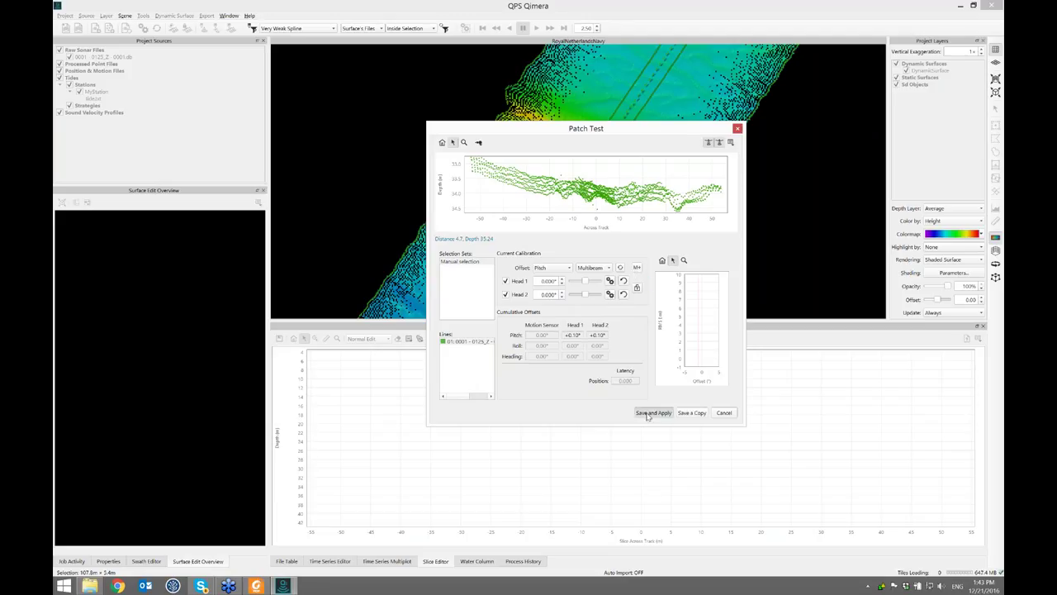
text(patch_test)
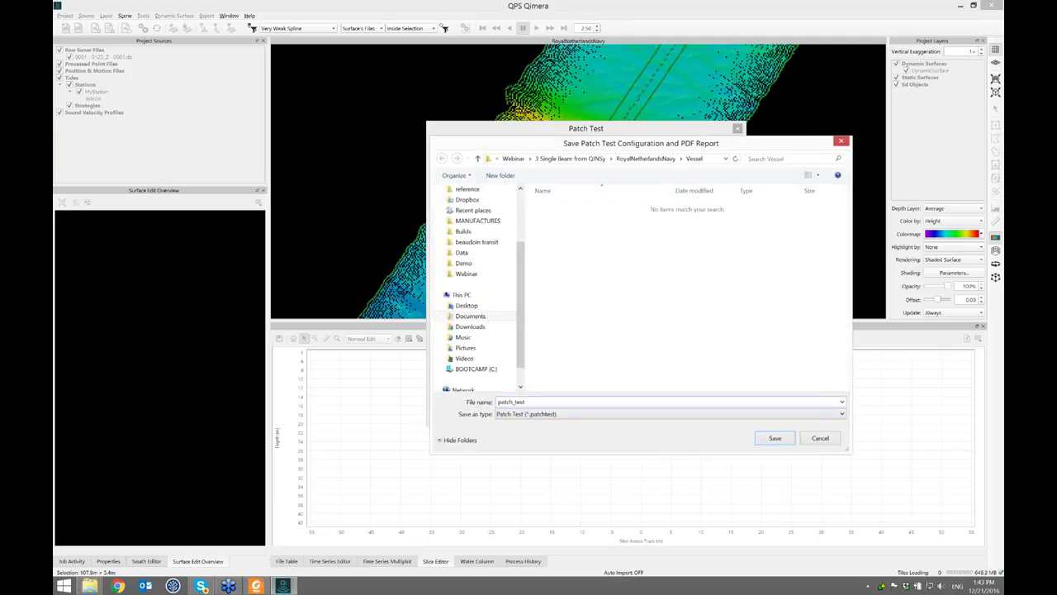
key(Return)
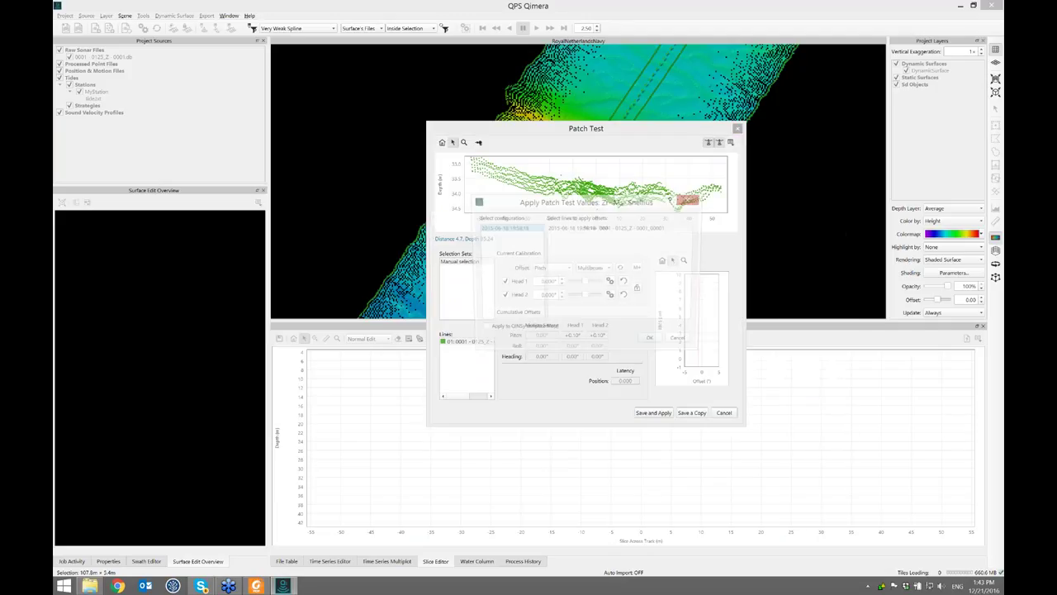
click(587, 229)
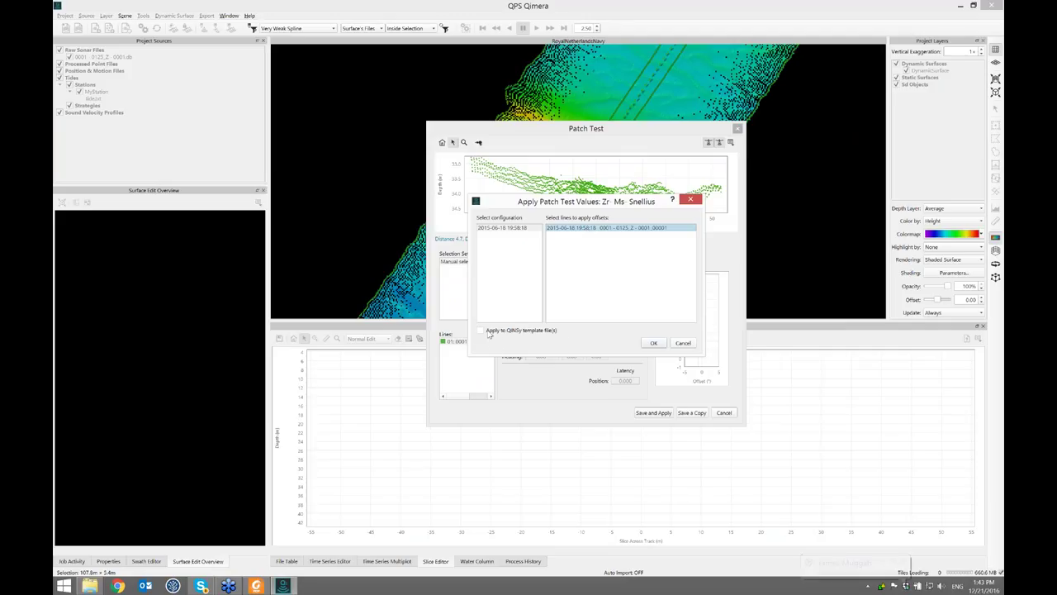
click(481, 332)
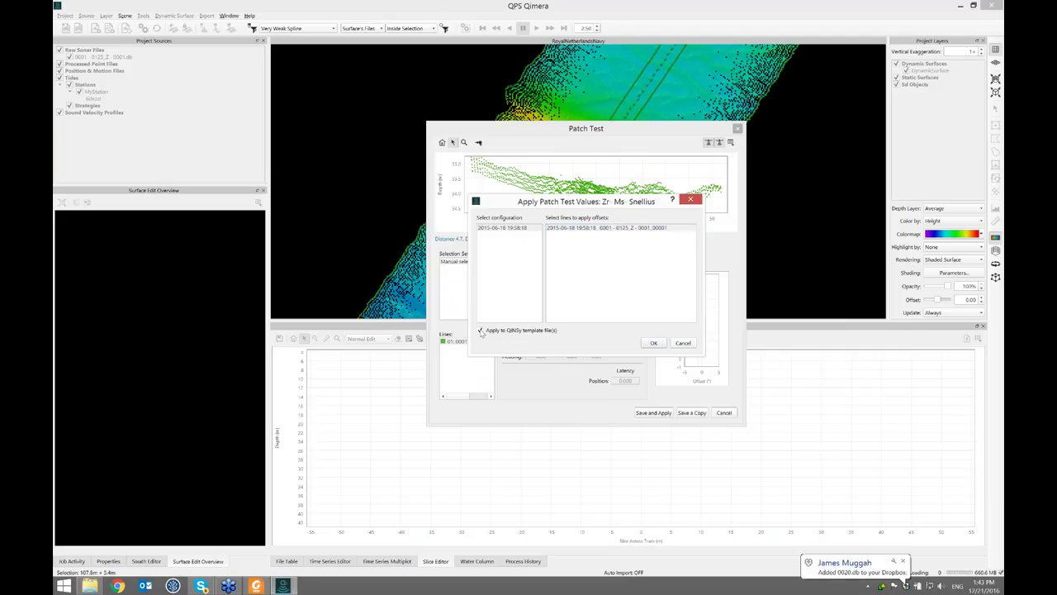
click(652, 344)
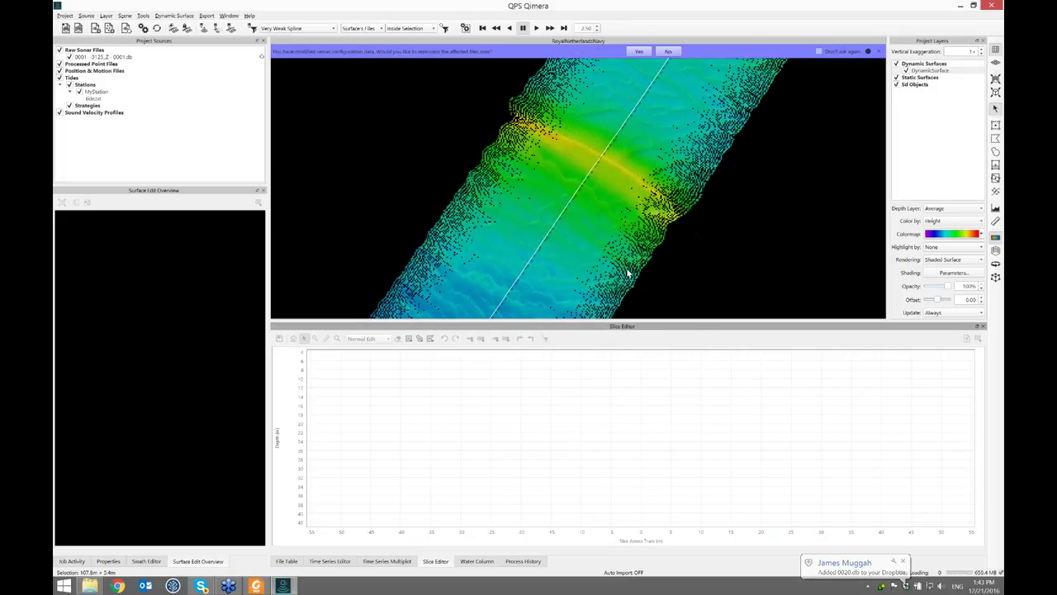
Step: Decline reprocessing of the files affected by the sensor configuration change and select the survey line
click(639, 52)
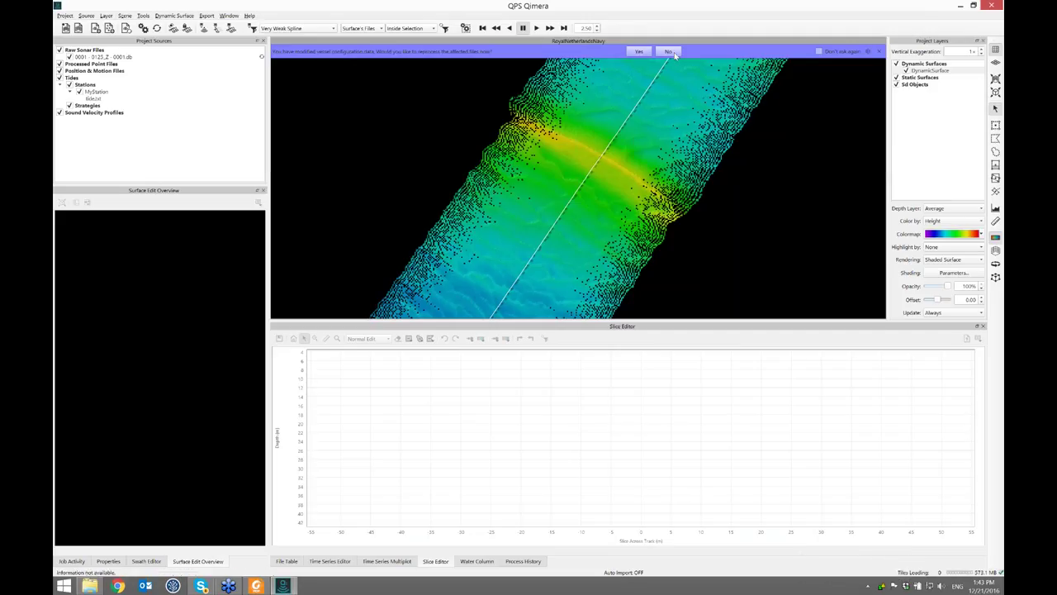
double_click(604, 156)
scroll(596, 165, down, 2)
key(ctrl+a)
Step: Check the modified date of Template.db in the project's Database folder and close the file window
key(super+e)
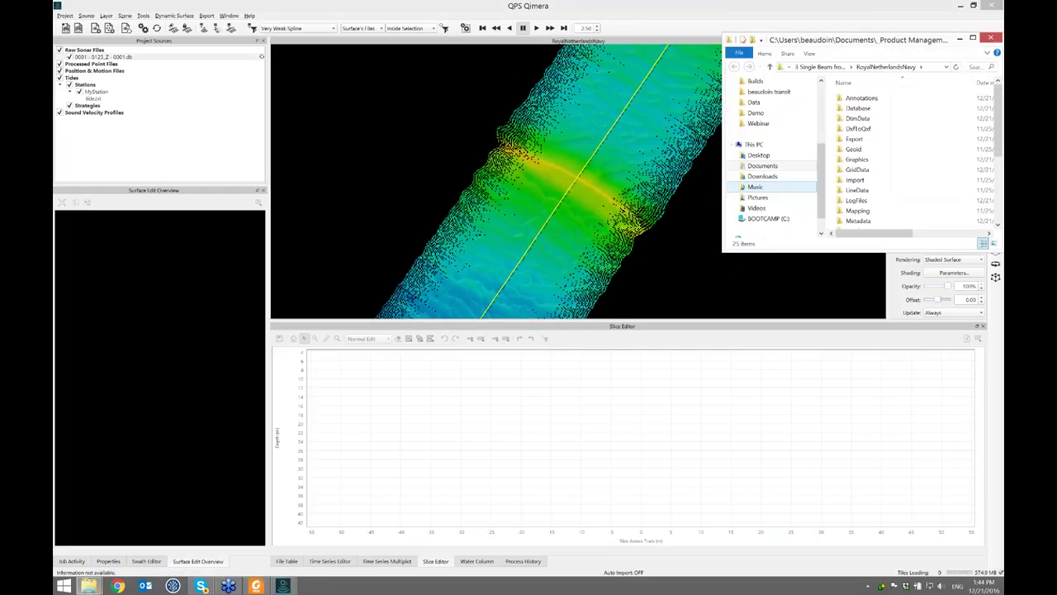
drag(813, 41, 414, 66)
drag(609, 141, 770, 141)
double_click(461, 135)
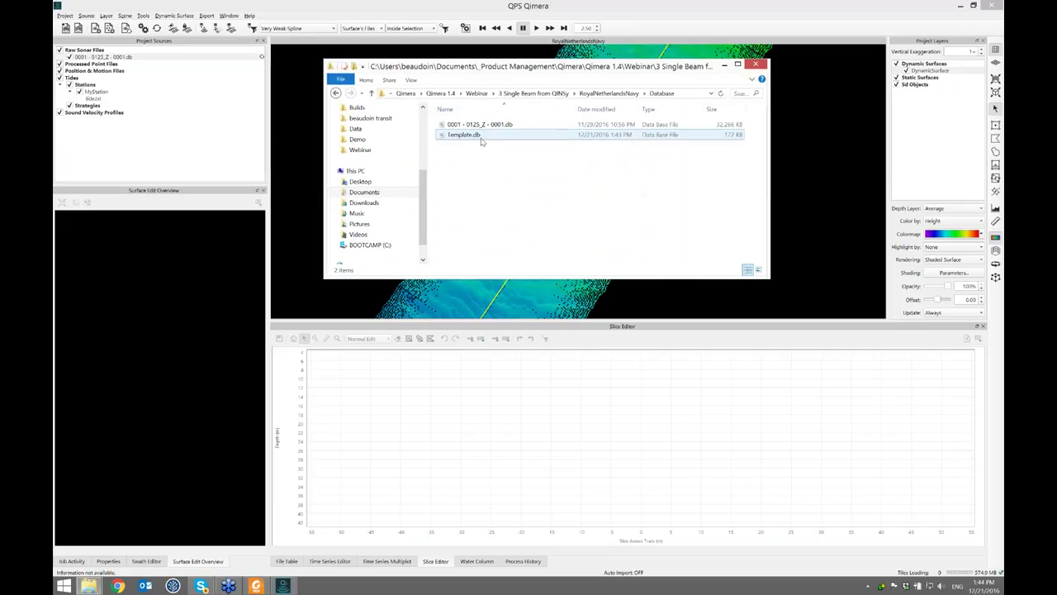
click(459, 136)
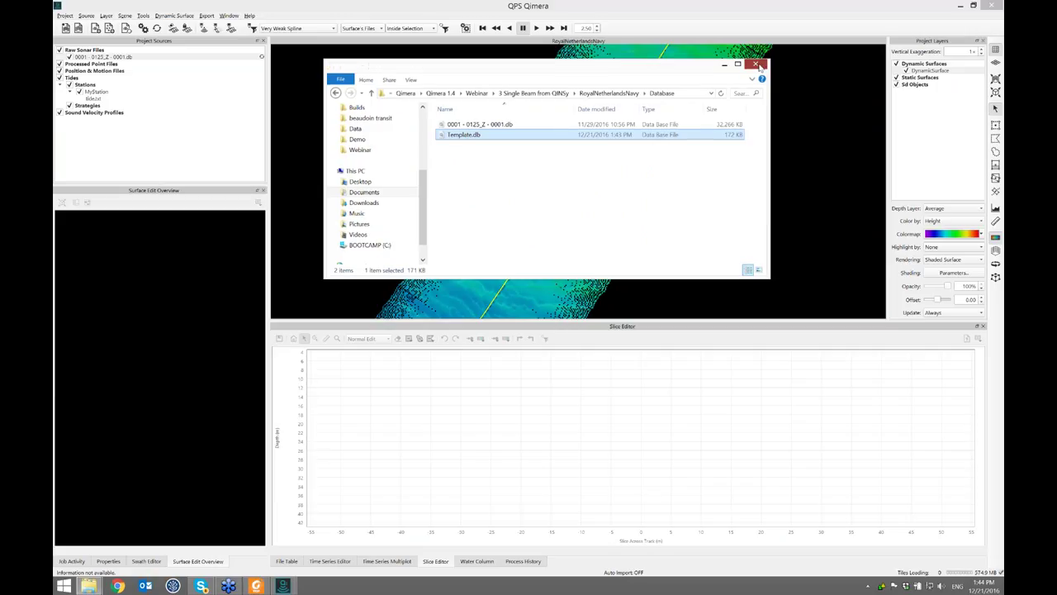
click(759, 65)
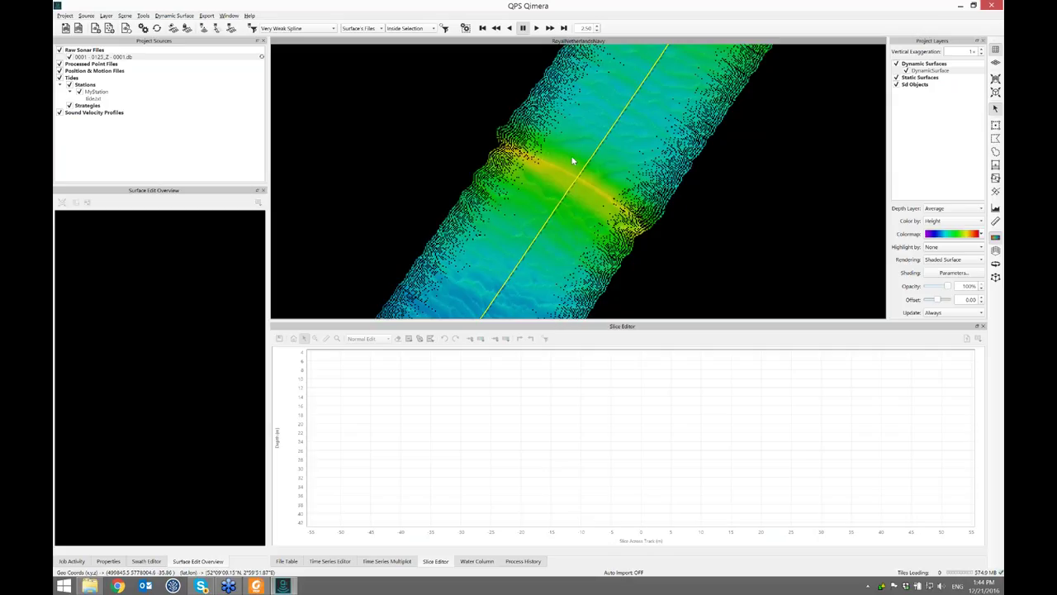
Step: Close the RoyalNetherlandsNavy project and open the 4 NavLab data folder
click(990, 6)
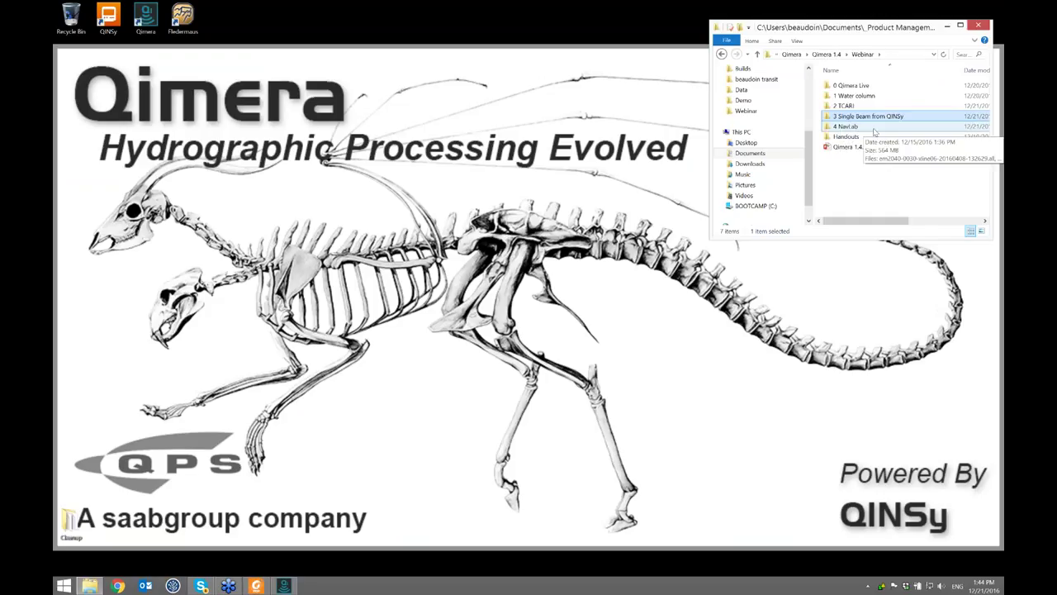
double_click(867, 128)
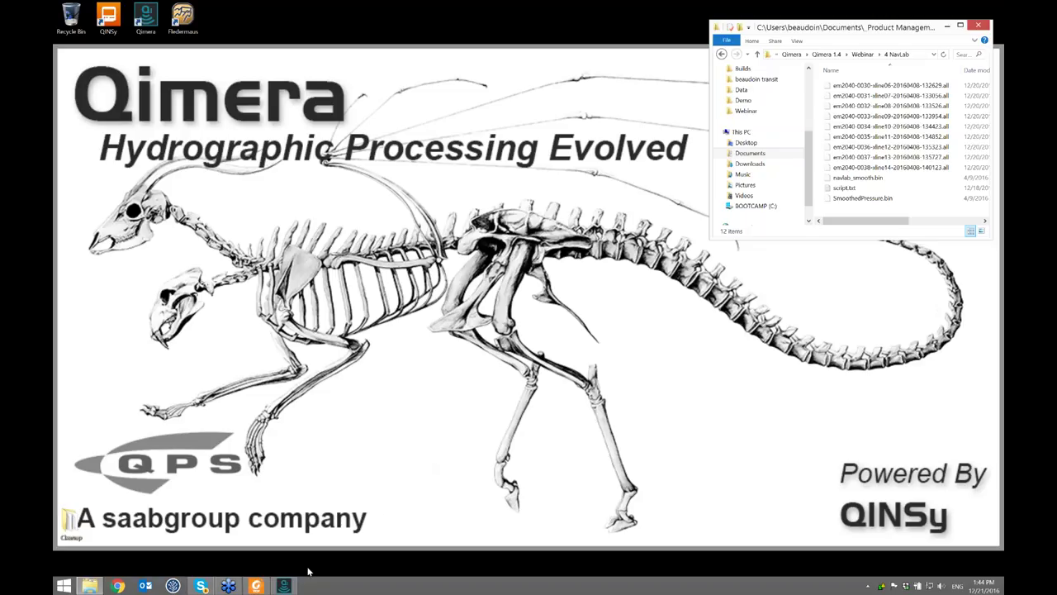
Step: Switch to the Qimera window with the QimeraLive project and examine its standard deviation surface
mouse_move(283, 588)
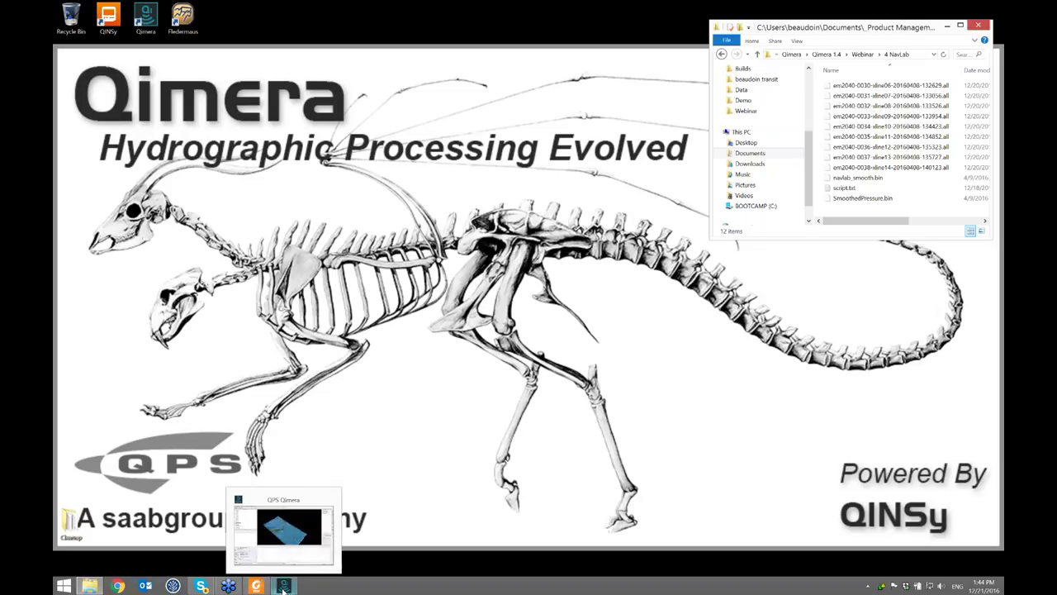
click(283, 586)
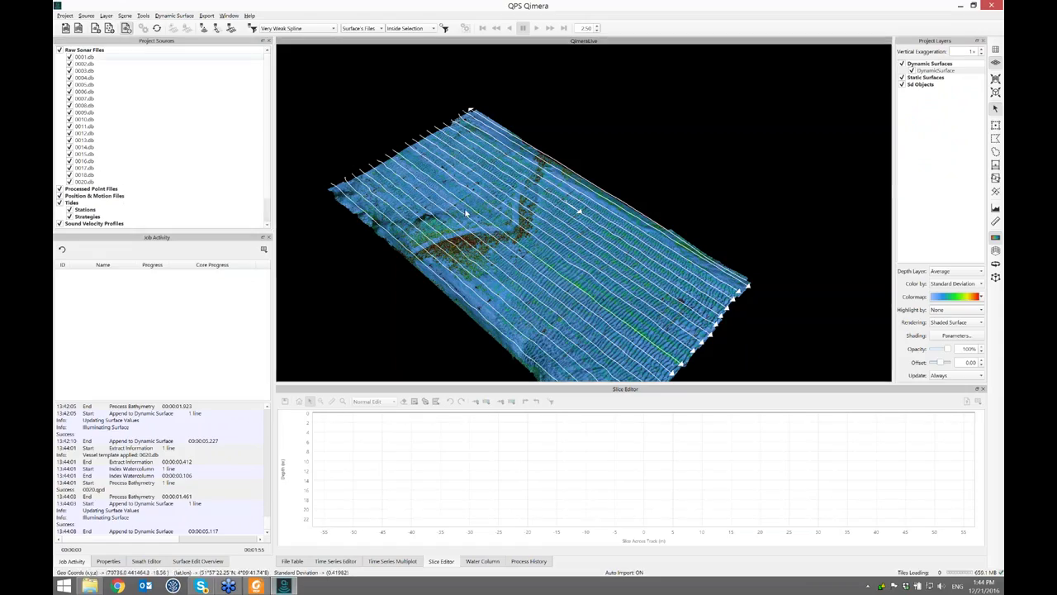
double_click(490, 229)
middle_drag(491, 227, 555, 223)
scroll(606, 225, up, 5)
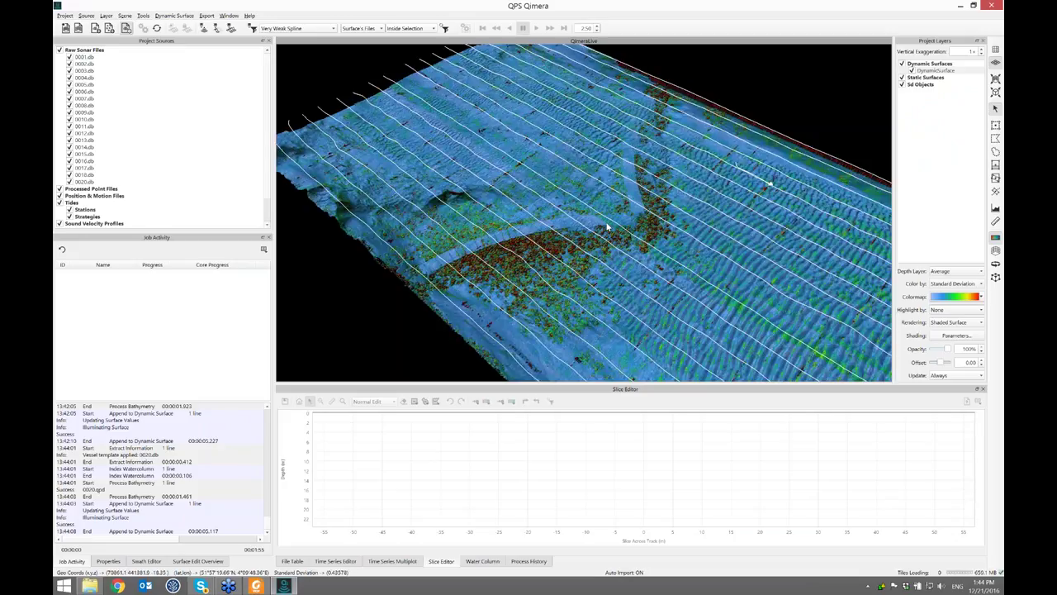
scroll(606, 226, down, 6)
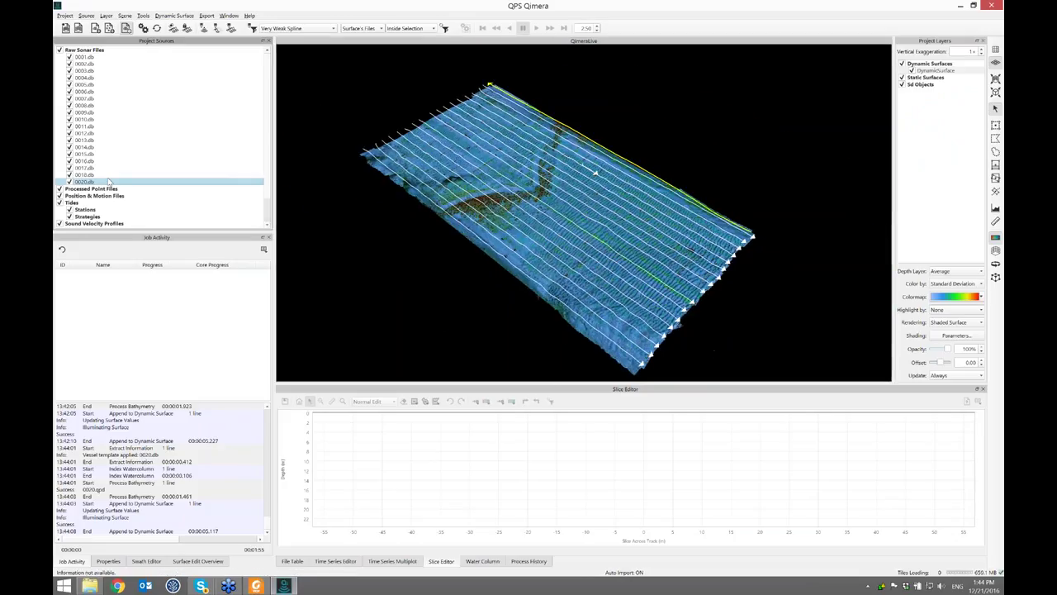
double_click(526, 167)
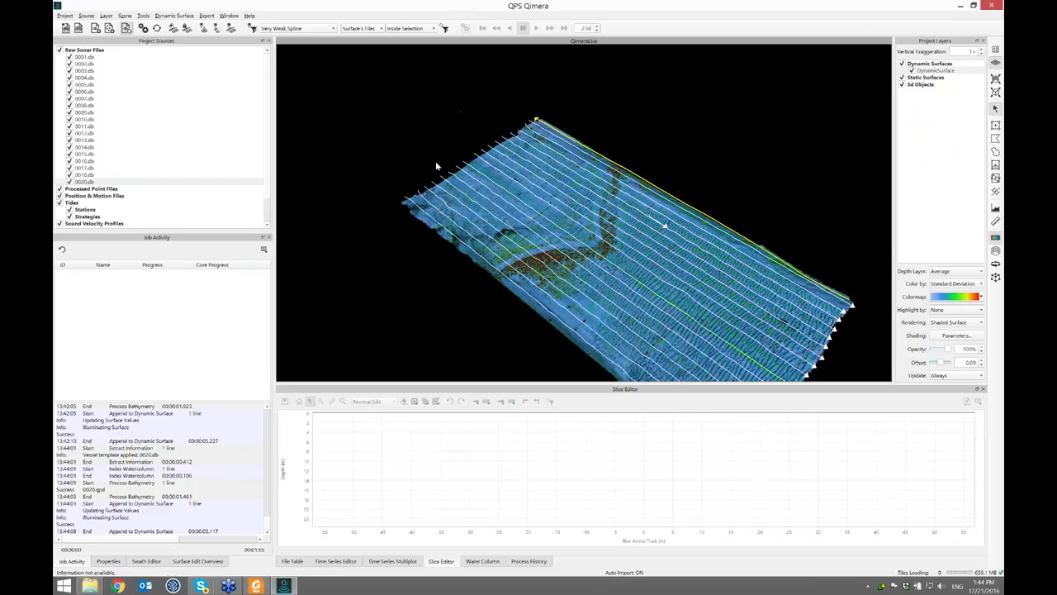
Step: Highlight all raw sonar lines and then only line 0001.db, examining their coverage on the surface
click(101, 51)
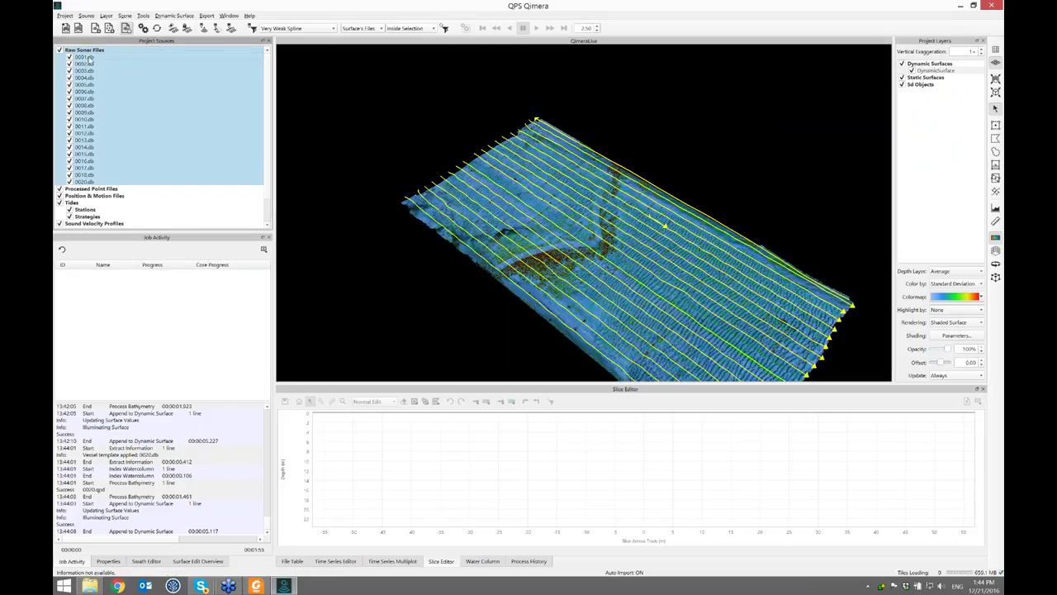
click(89, 57)
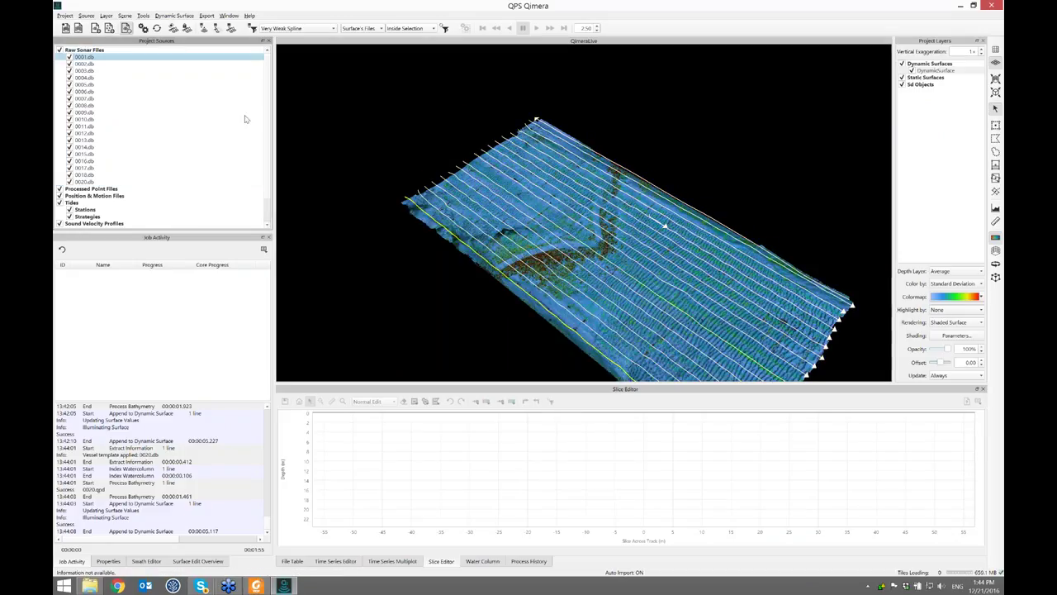
double_click(621, 256)
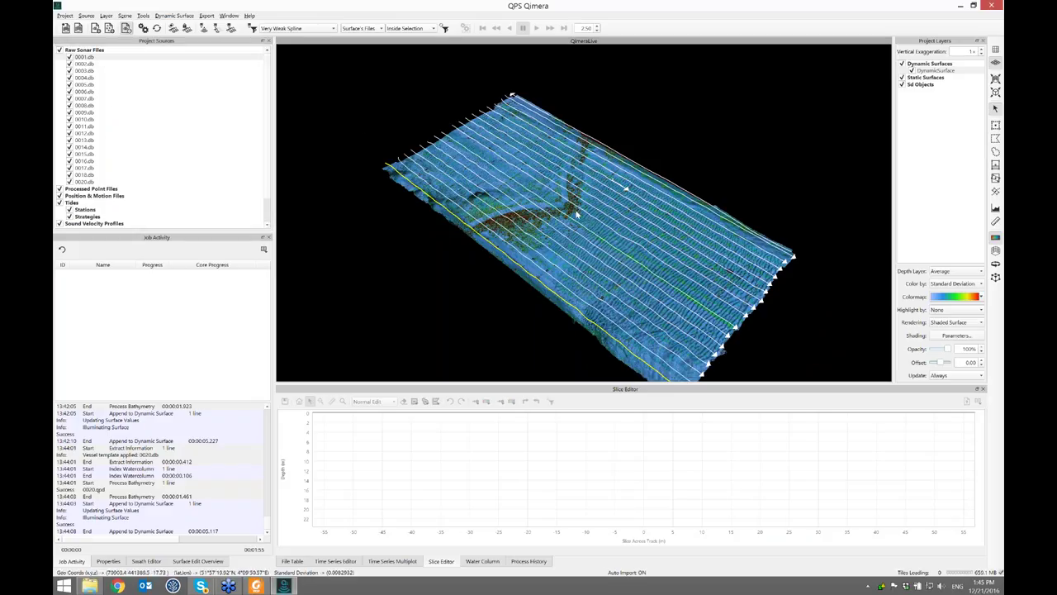
scroll(572, 213, up, 2)
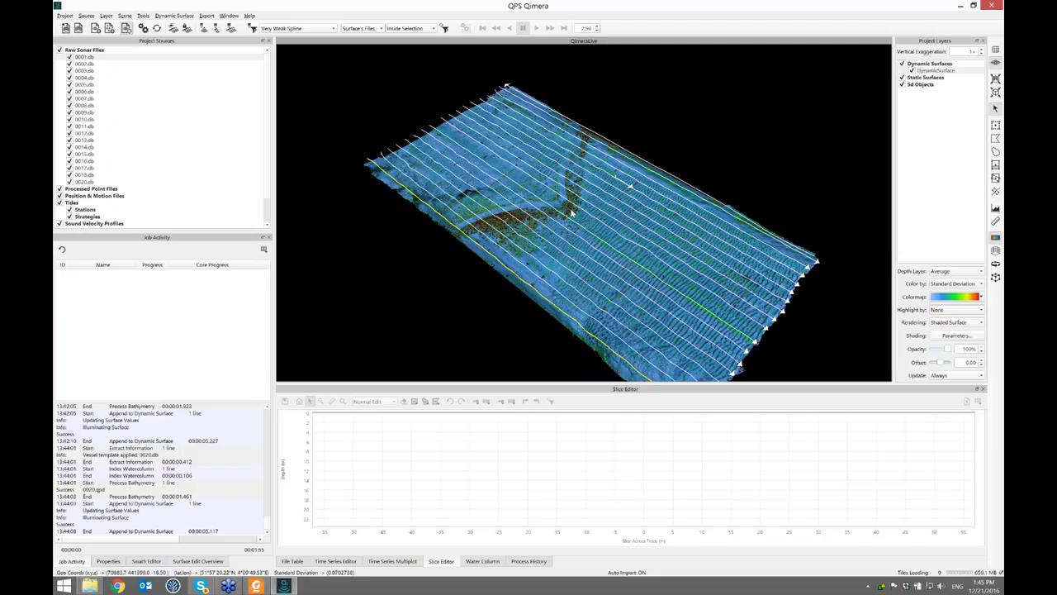
scroll(572, 213, up, 3)
scroll(571, 213, down, 5)
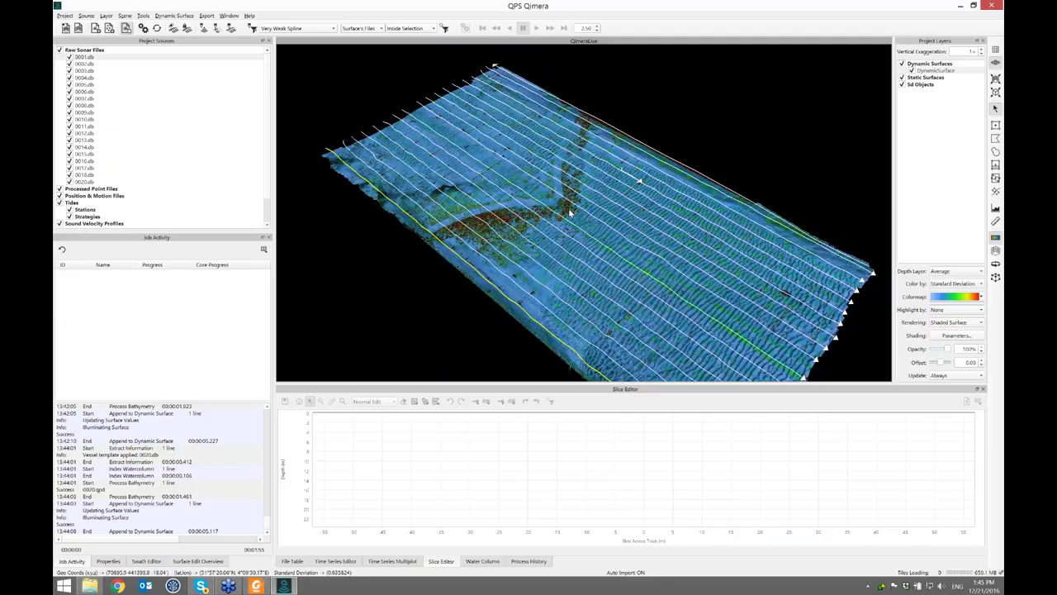
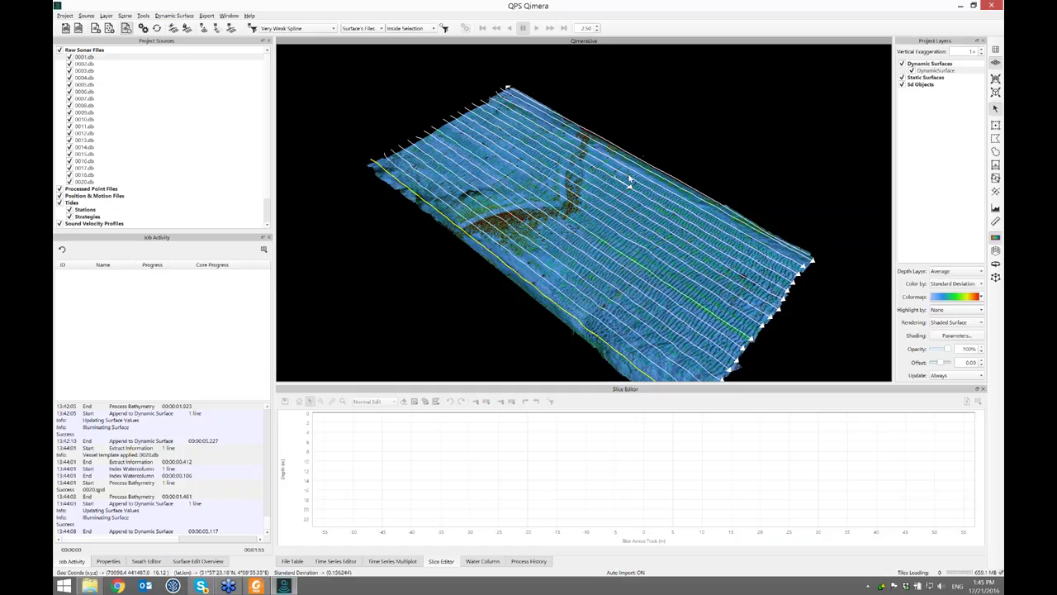
Step: Open the QimeraLive project folder on disk and view the raw files in its Sources folder
key(ctrl+e)
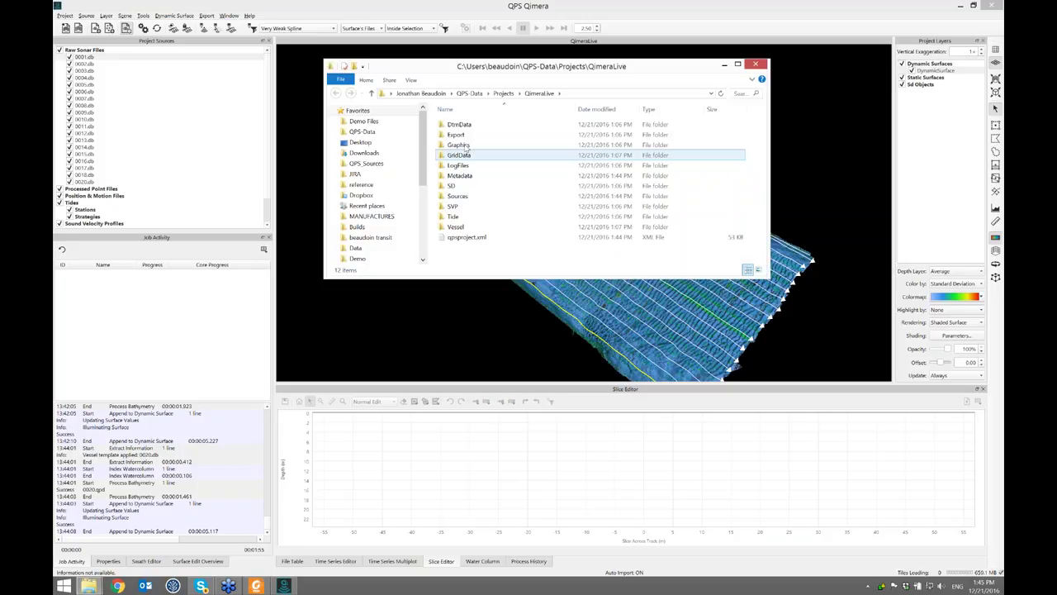
double_click(458, 196)
drag(496, 279, 491, 382)
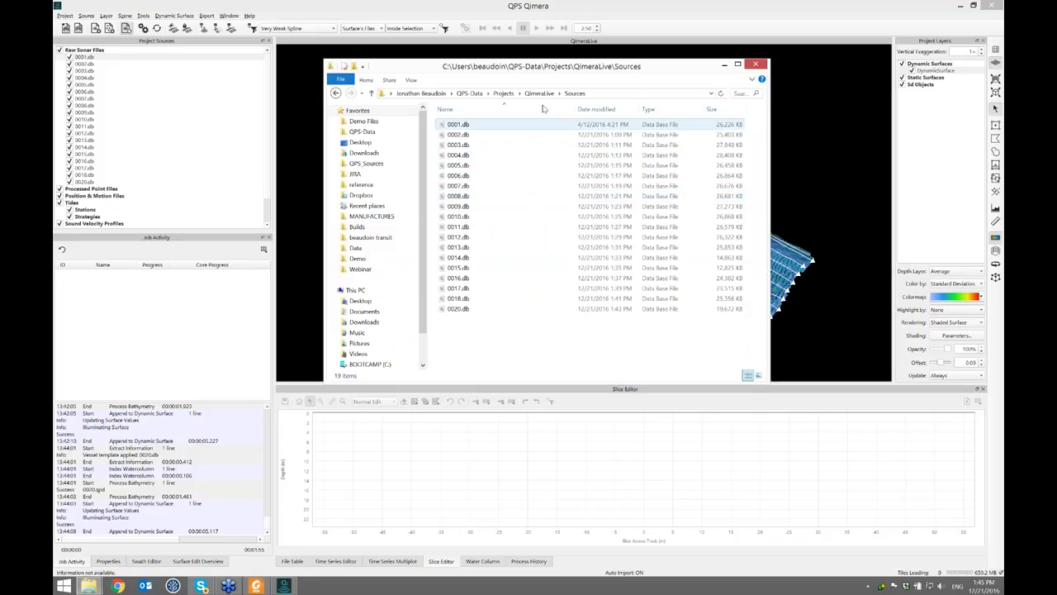
Step: Check the total size of the QimeraLive project folder in its properties
click(538, 94)
click(503, 94)
right_click(474, 146)
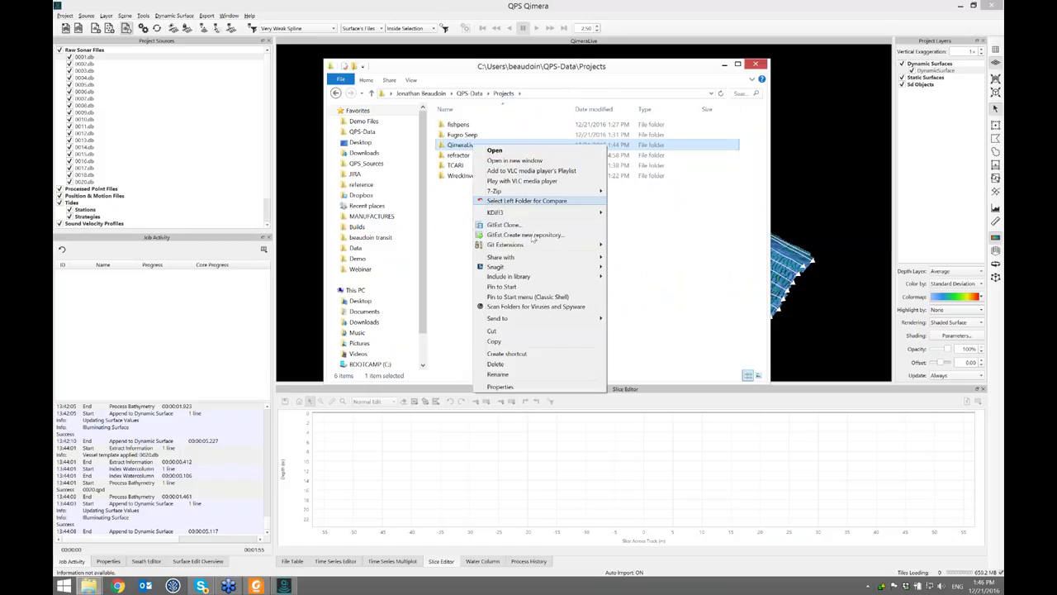
click(536, 386)
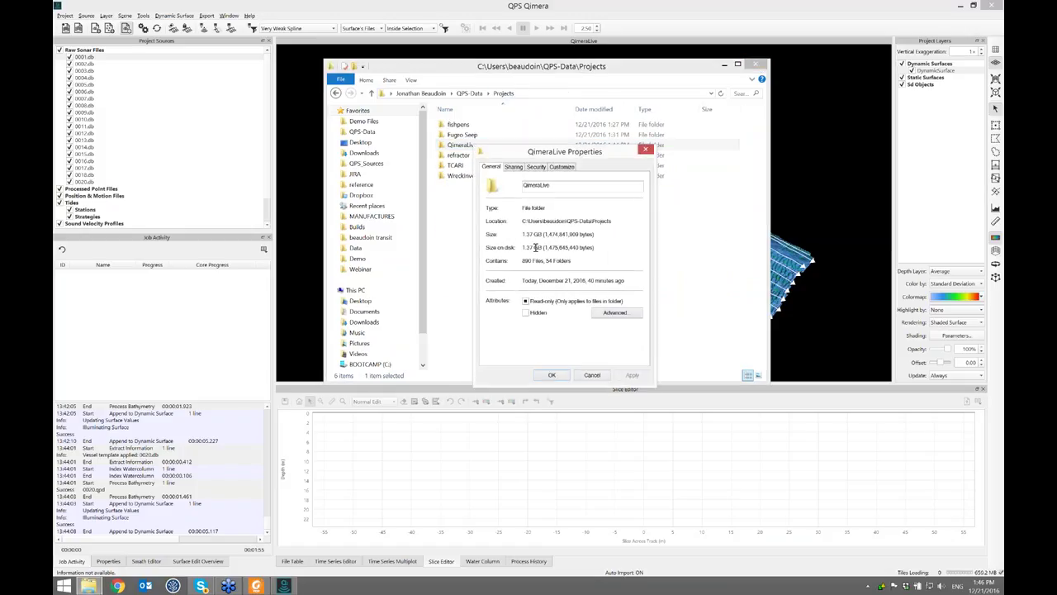
click(646, 149)
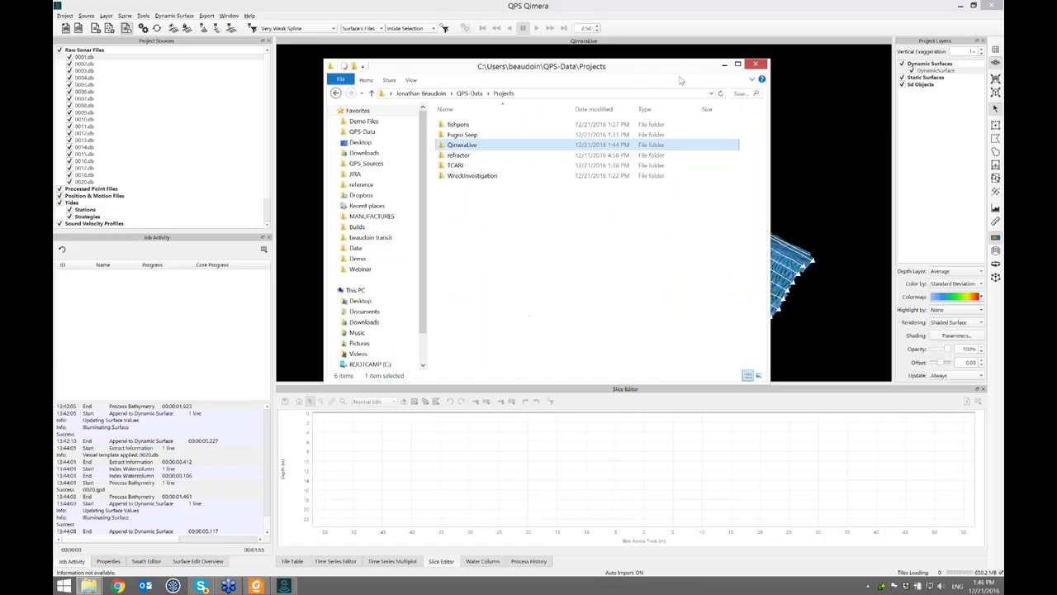
drag(678, 73, 715, 119)
Step: Return to Qimera, turn off automatic raw file import and close the QimeraLive project
click(288, 6)
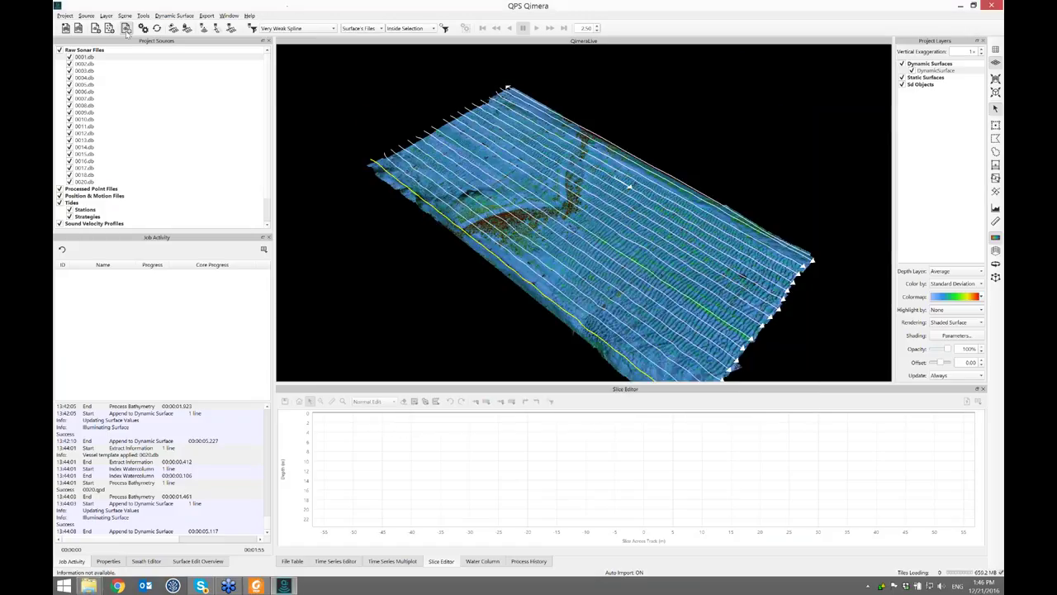
click(127, 29)
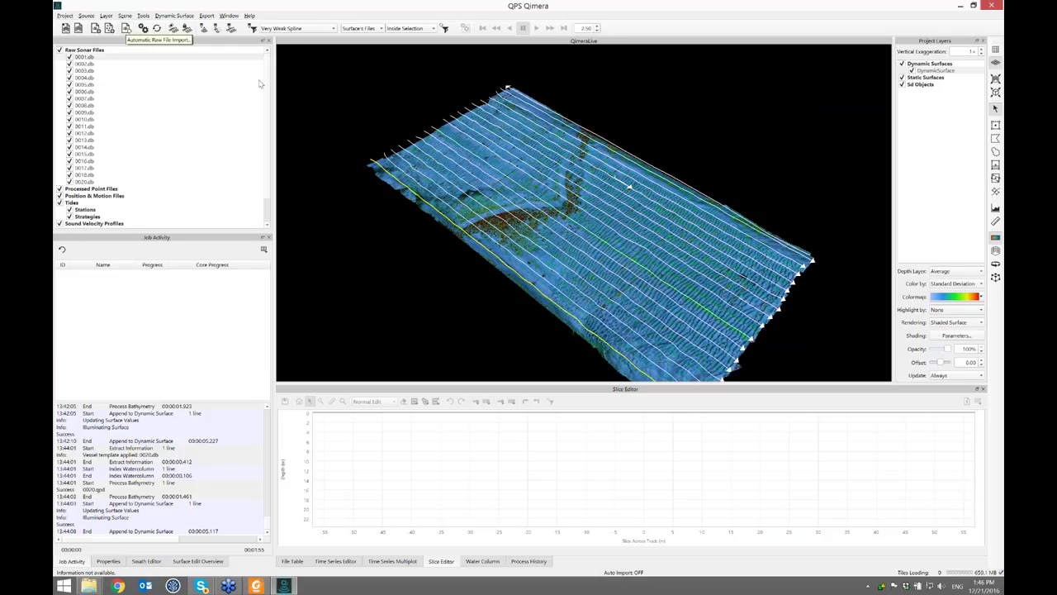
double_click(606, 196)
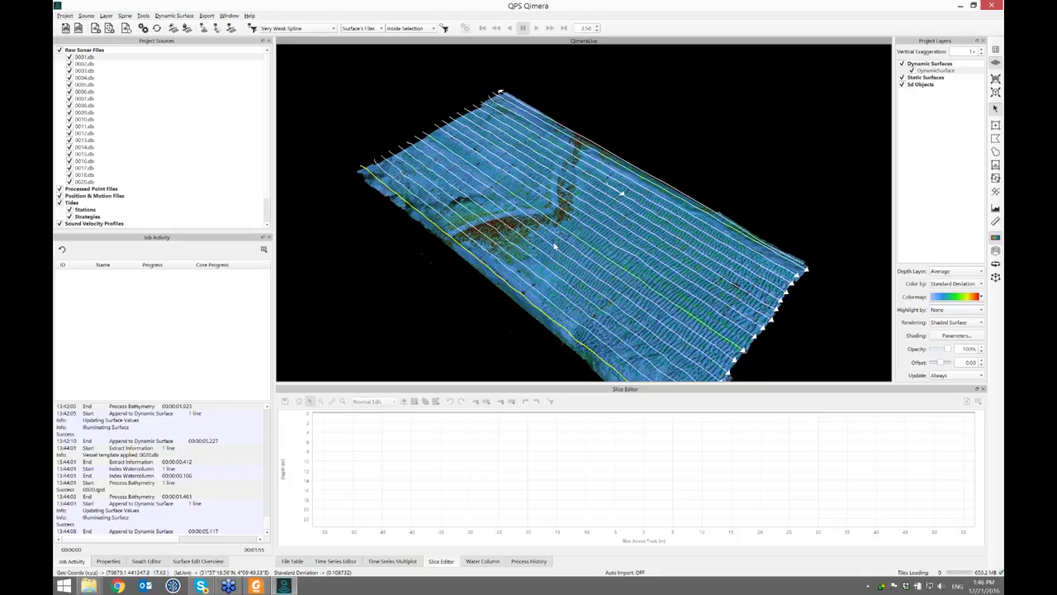
double_click(555, 247)
scroll(593, 215, up, 2)
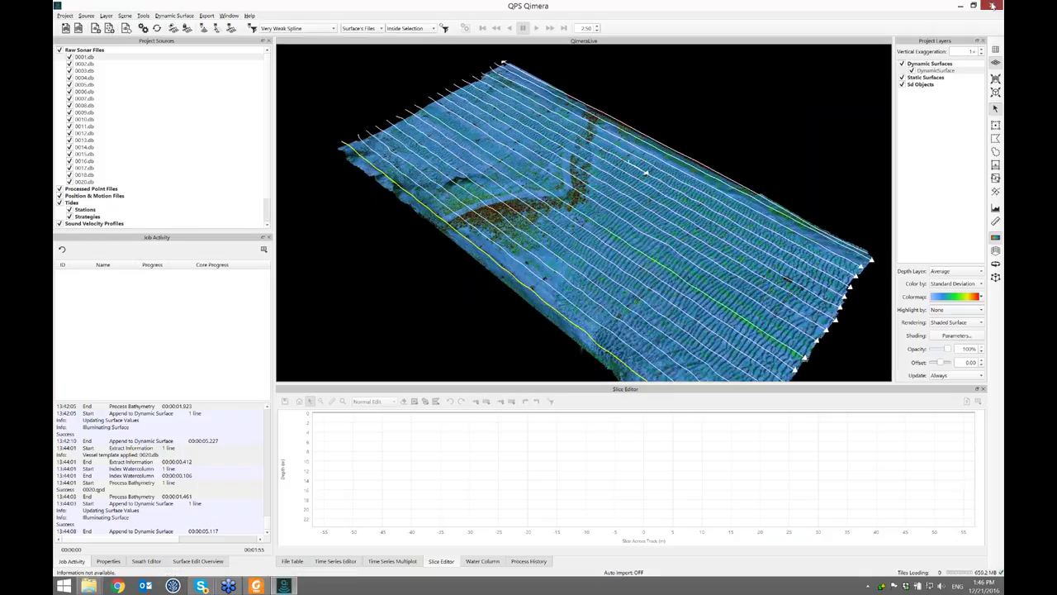
click(992, 6)
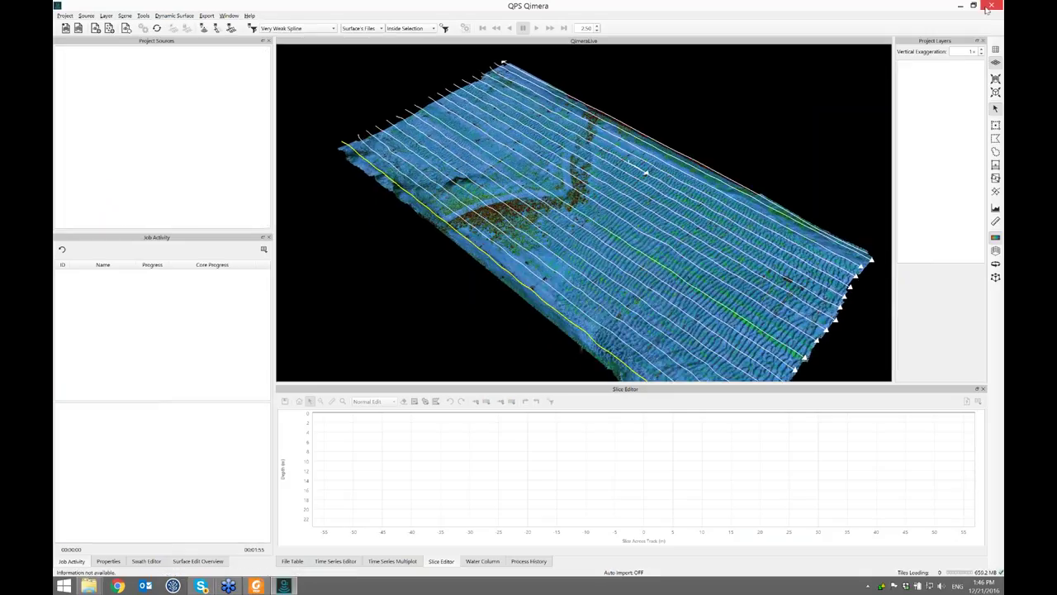
Step: Move aside and close the file explorer window showing the QPS-Data Projects folder
drag(548, 118, 375, 149)
click(394, 339)
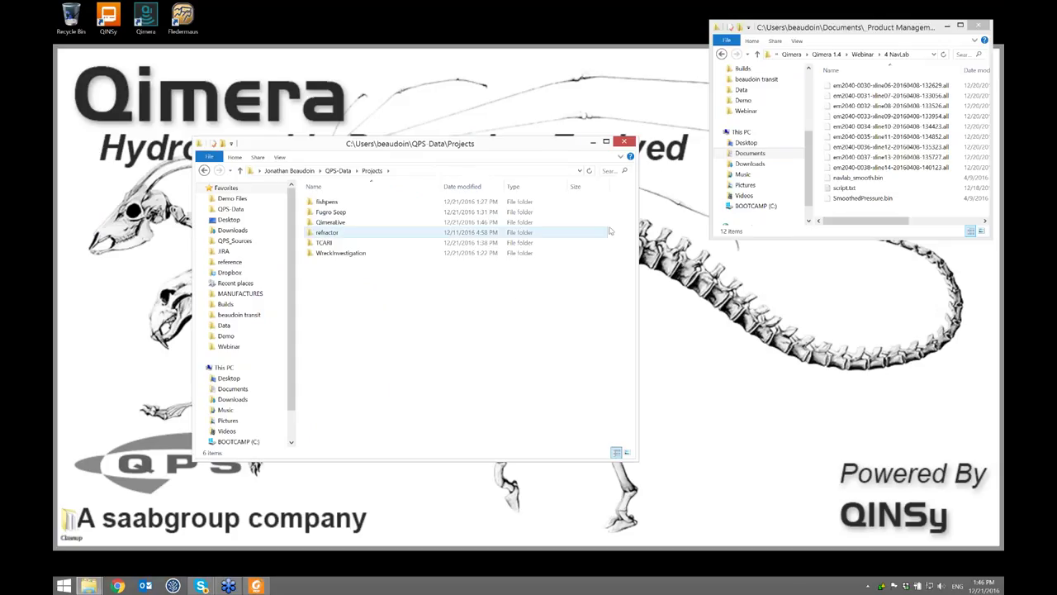
click(627, 143)
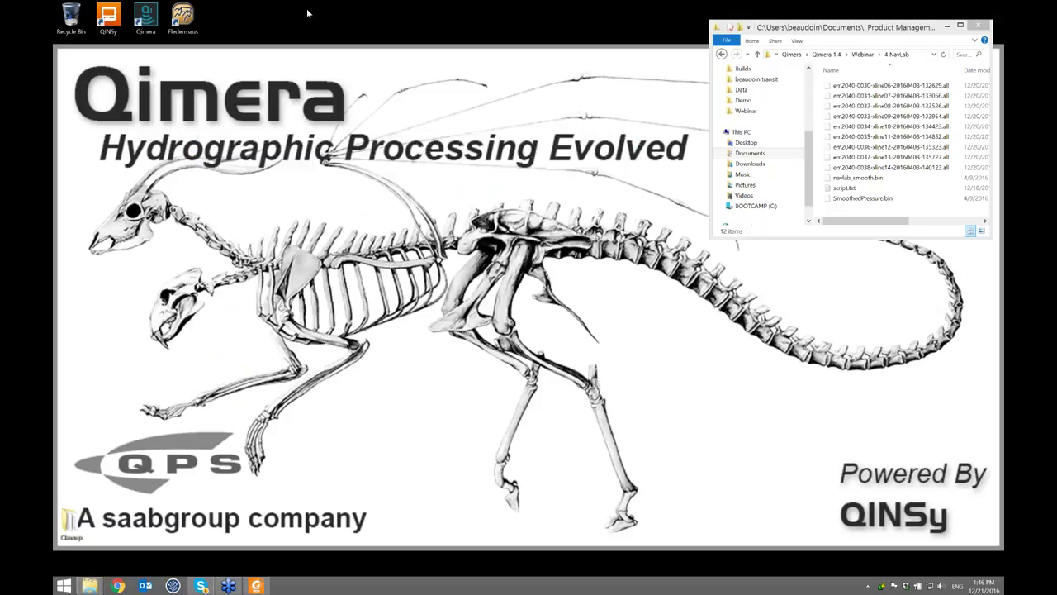
Step: Start Qimera again and create a new project named NavLab with the automatic project coordinate system
click(144, 18)
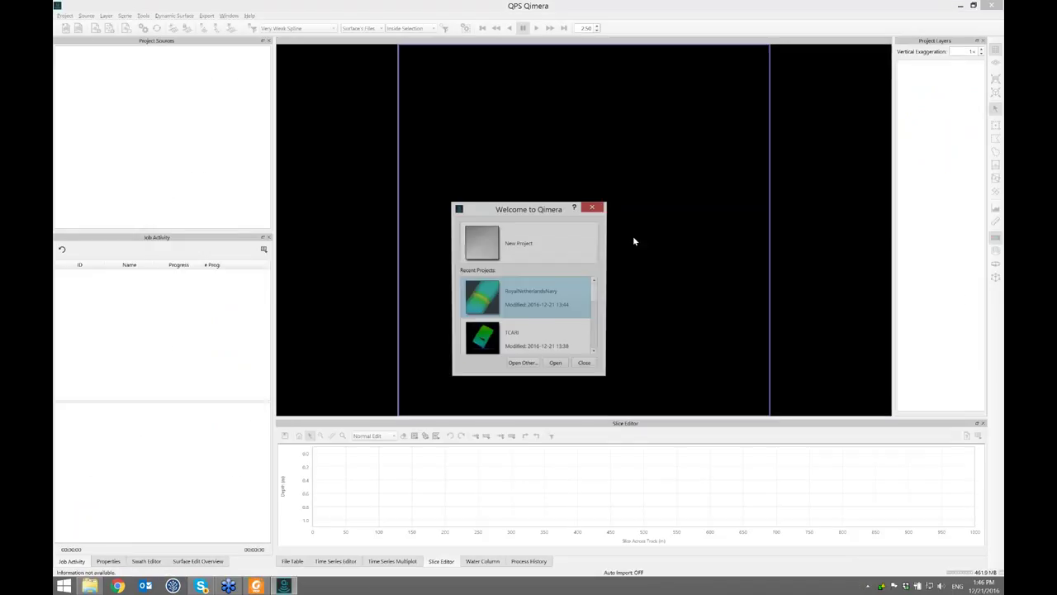
click(522, 247)
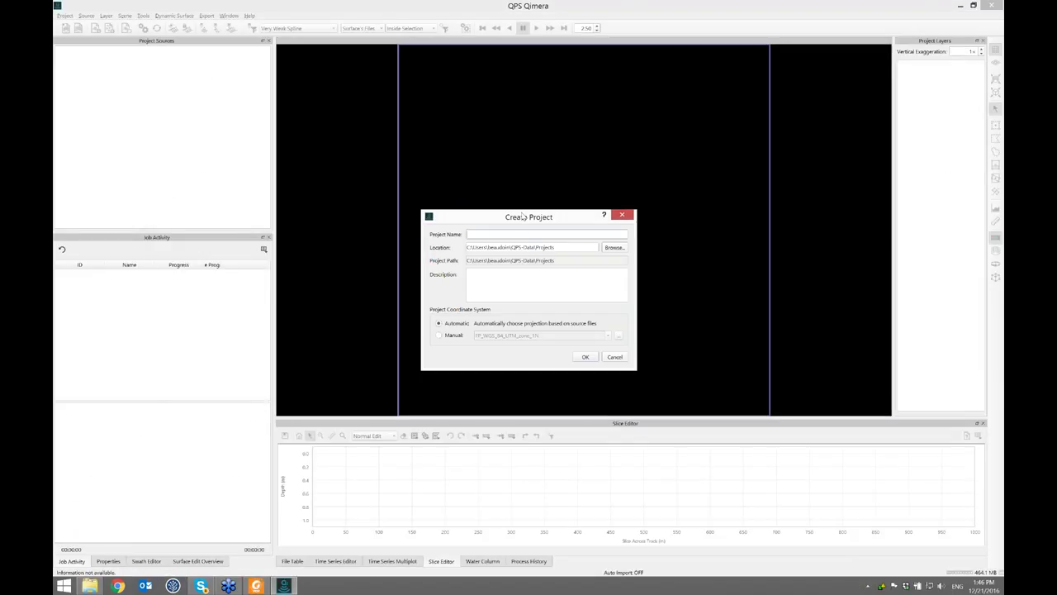
drag(522, 215, 518, 190)
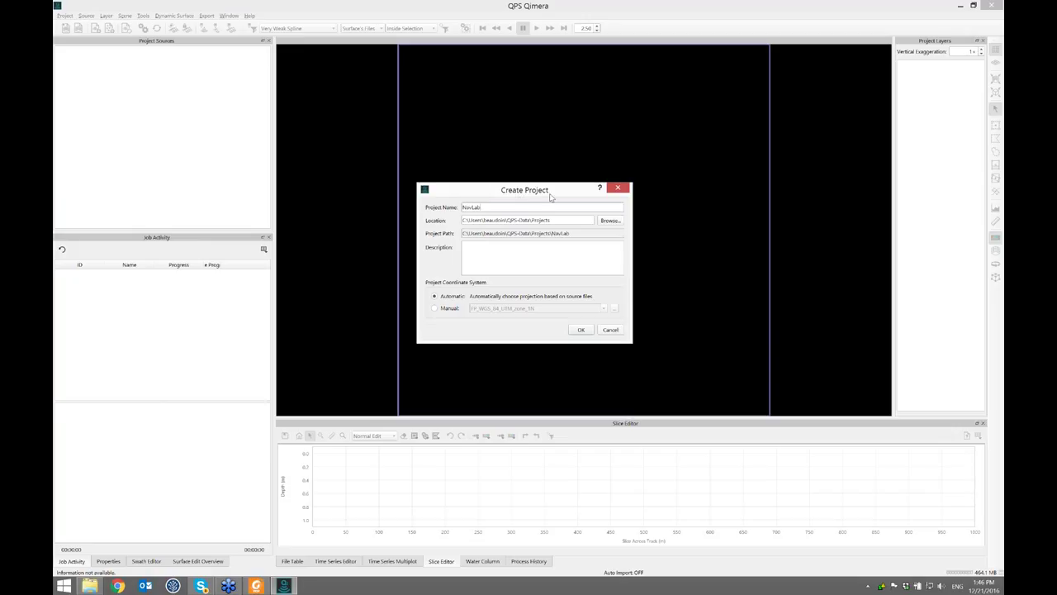
drag(566, 195, 592, 166)
click(611, 302)
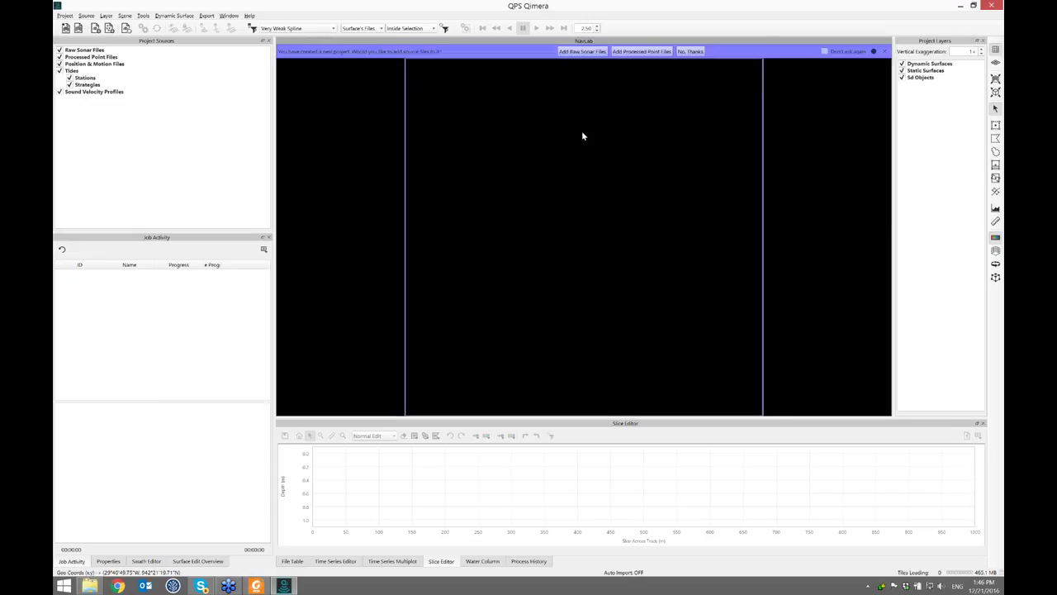
Step: Import all nine em2040 .all files from the Webinar folder 4 NavLab as raw sonar files, with automatic vessel detection and FG_WGS_84
click(582, 52)
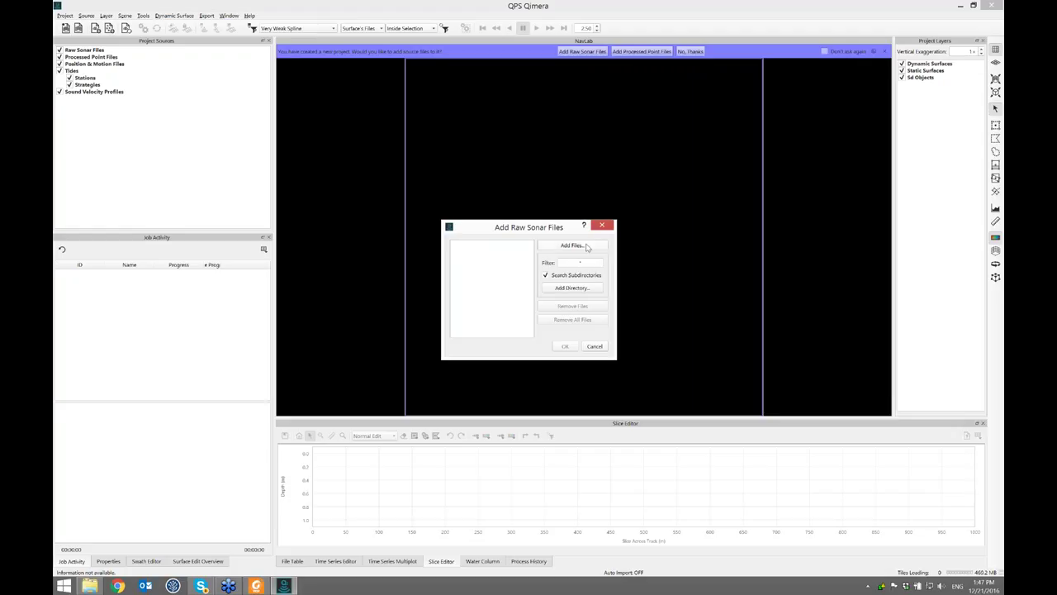
click(588, 247)
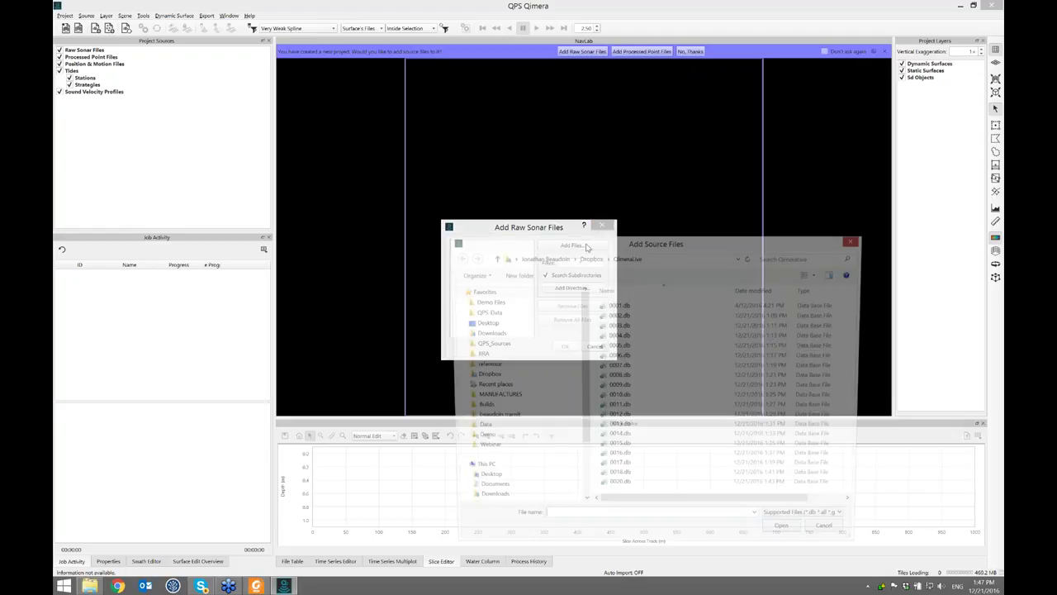
click(486, 351)
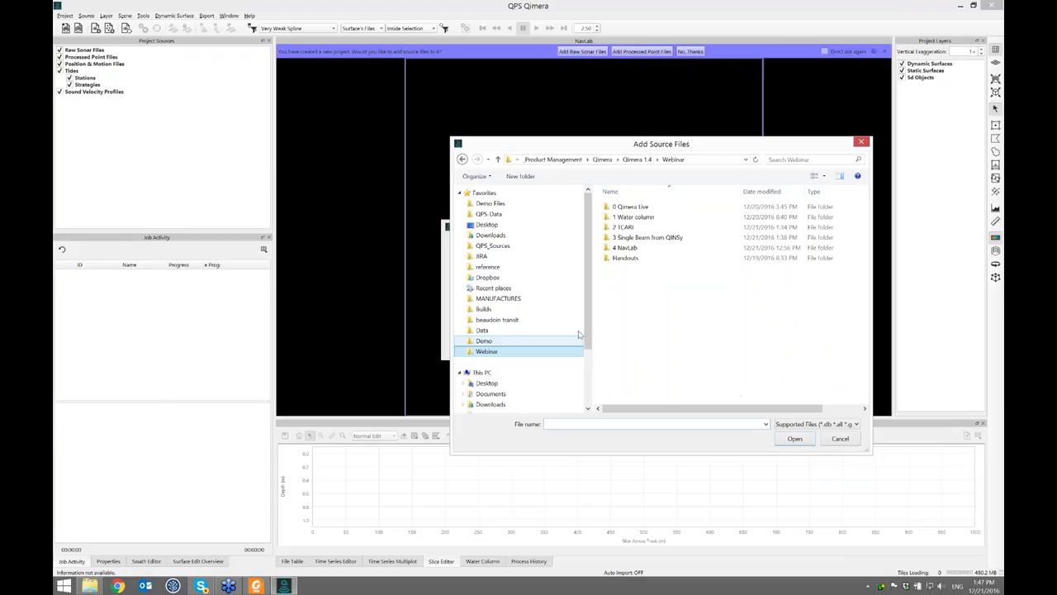
click(632, 250)
double_click(632, 249)
click(652, 208)
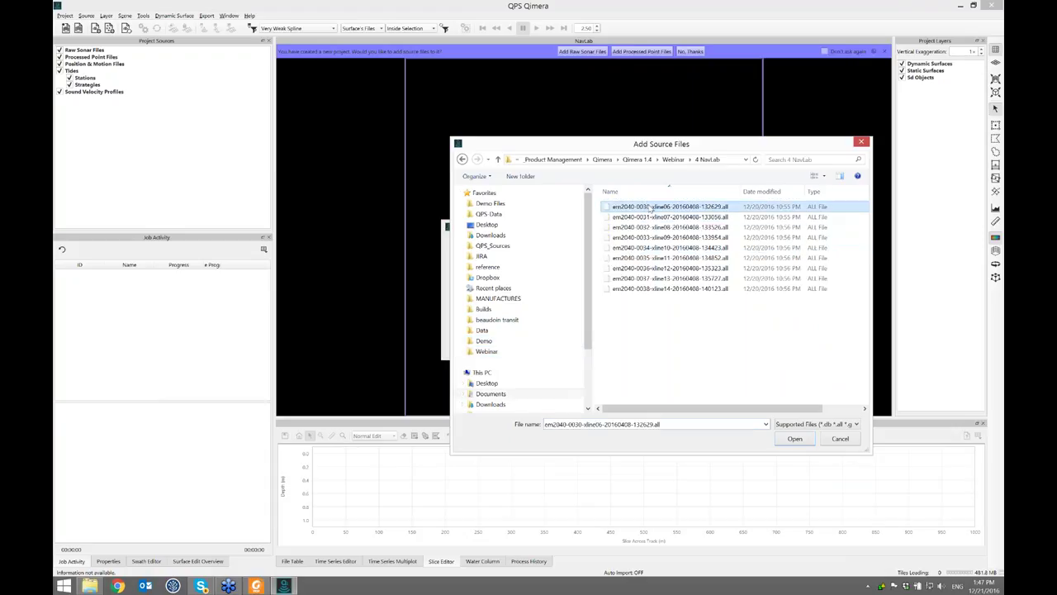
key(shift+Down)
key(shift+Down)
key(shift+Down)
key(shift+Down)
key(shift+Down)
key(shift+Down)
key(shift+Down)
key(shift+Down)
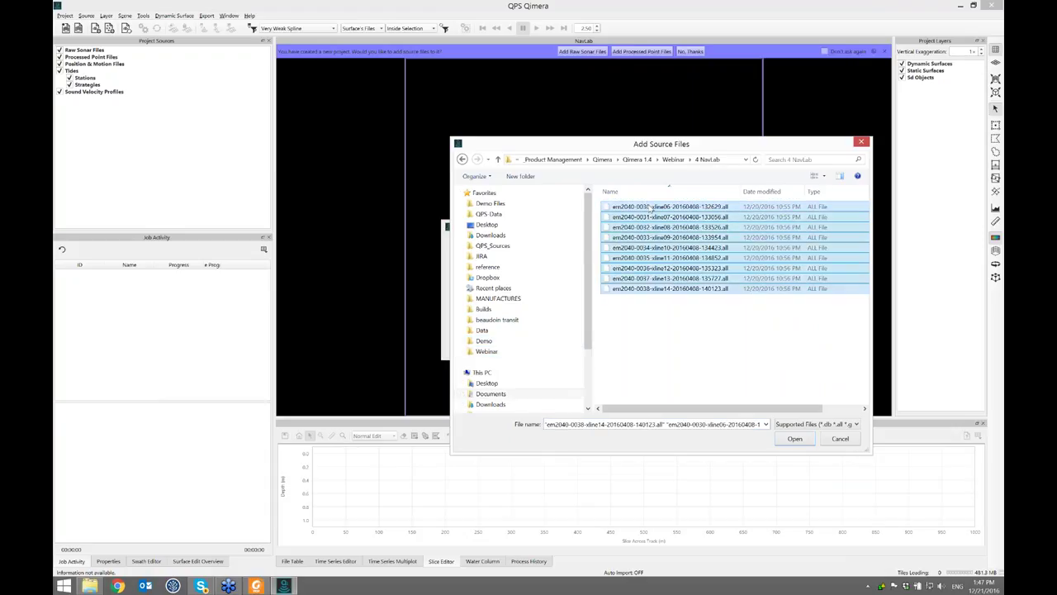
key(Return)
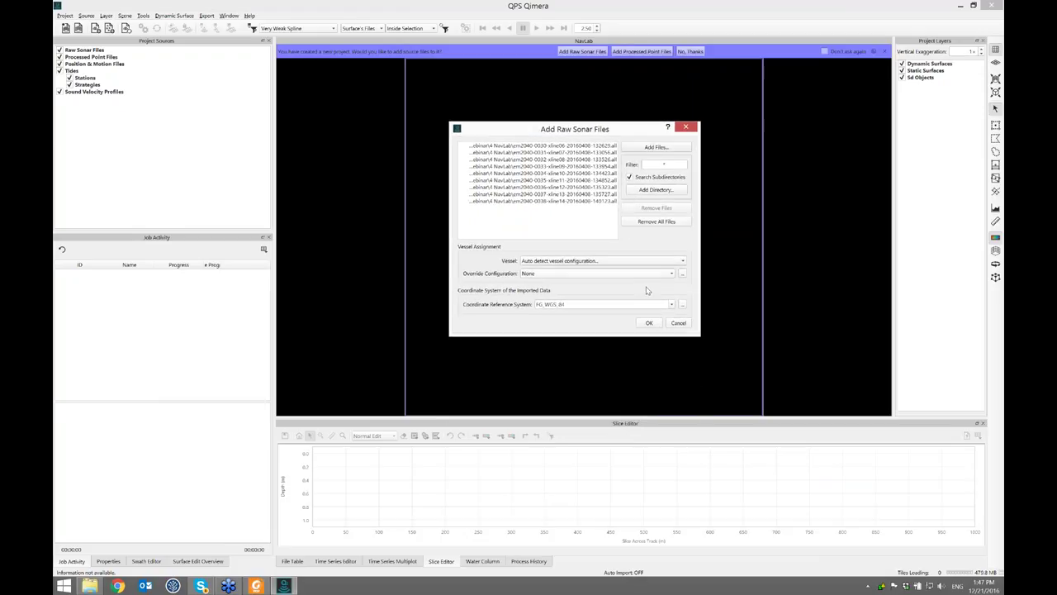
click(649, 323)
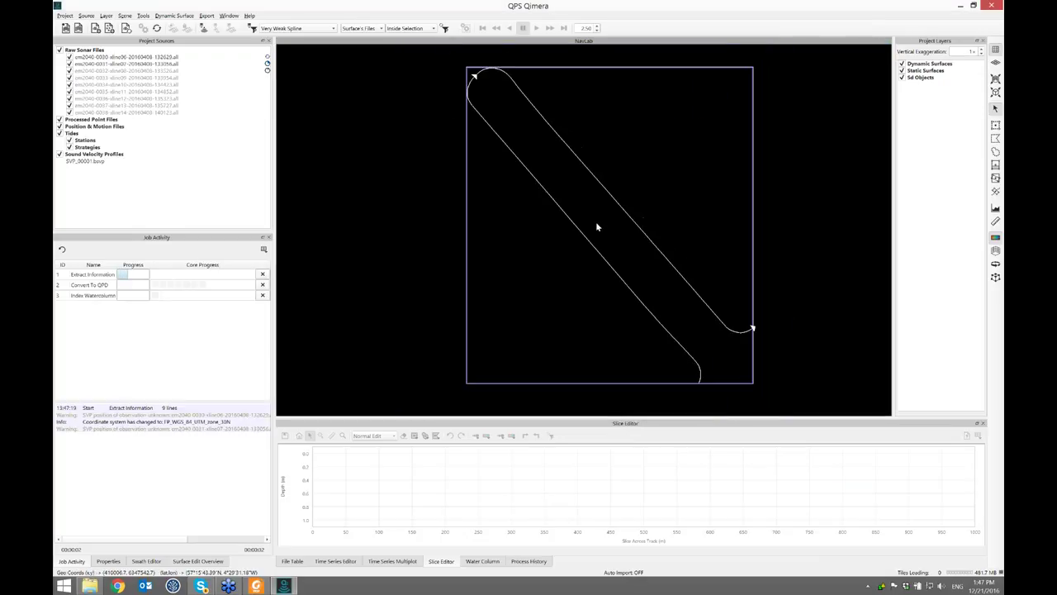
Step: Open the Vessel Editor for line em2040-0030-xline06 and check its vessel type setting
click(129, 57)
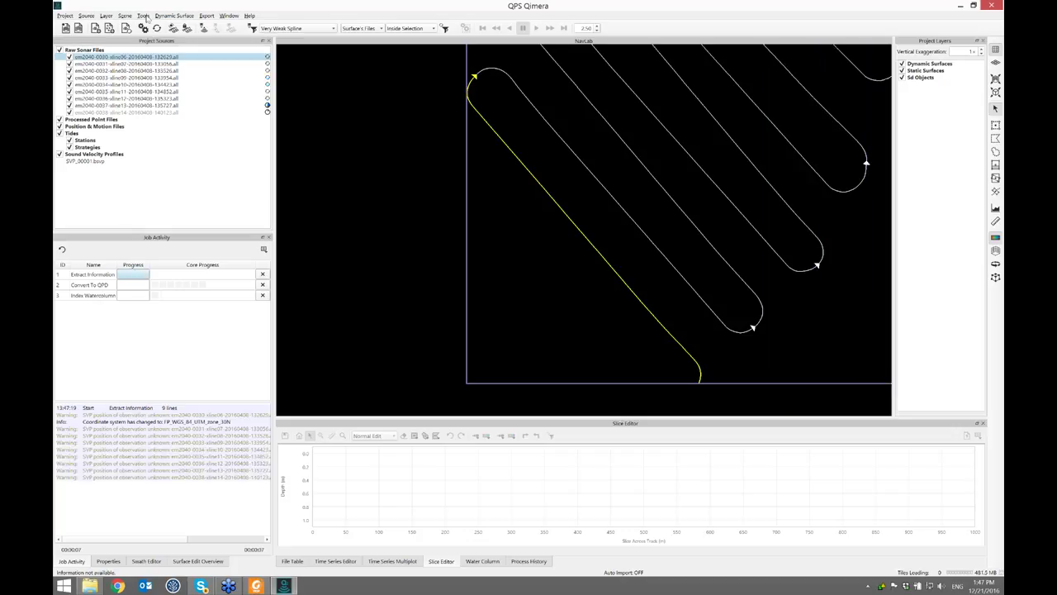
click(146, 16)
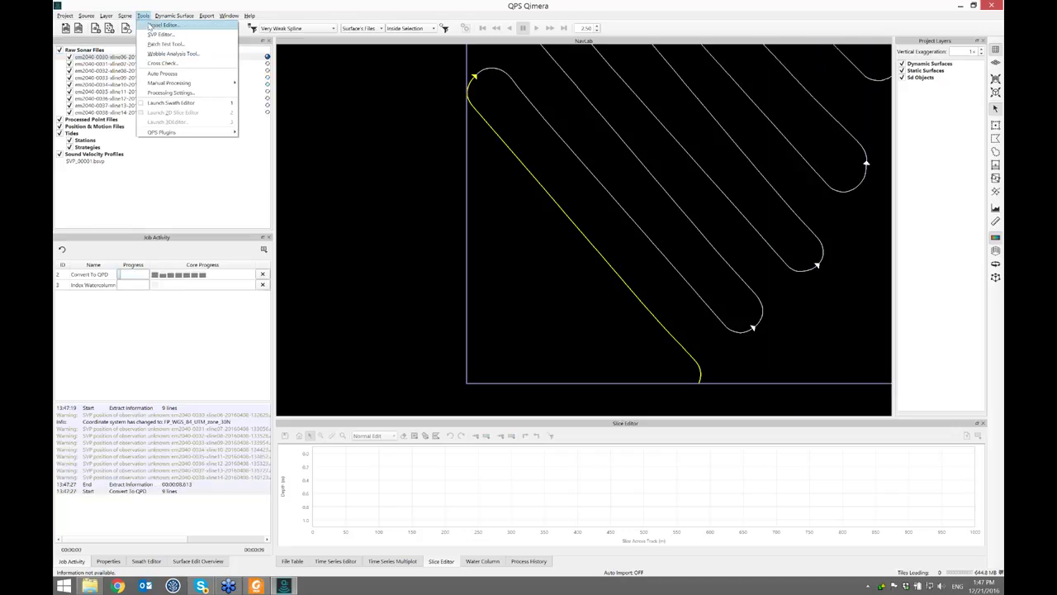
click(157, 25)
drag(406, 215, 411, 168)
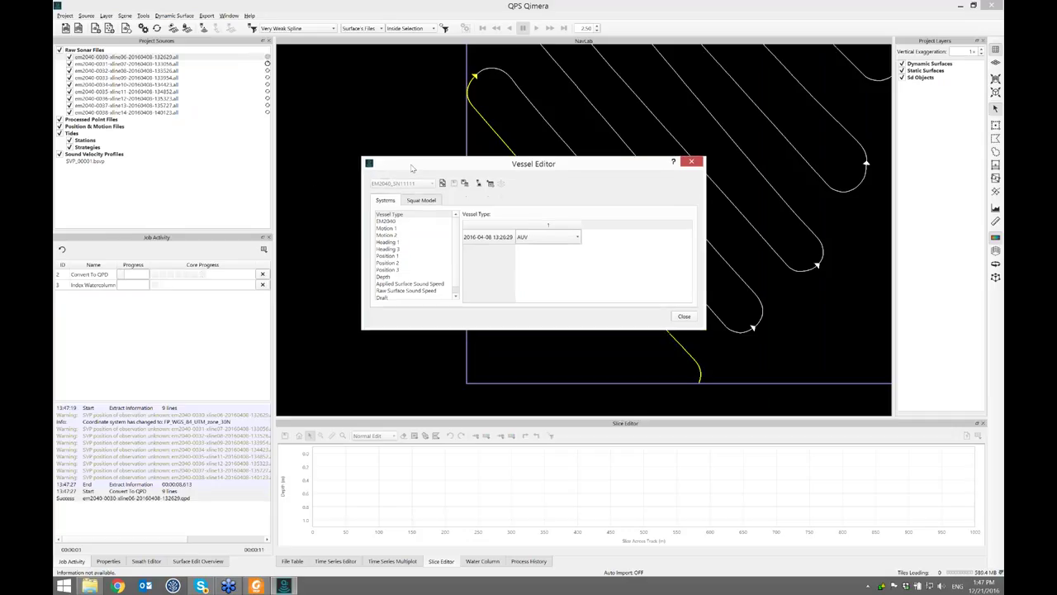
click(388, 217)
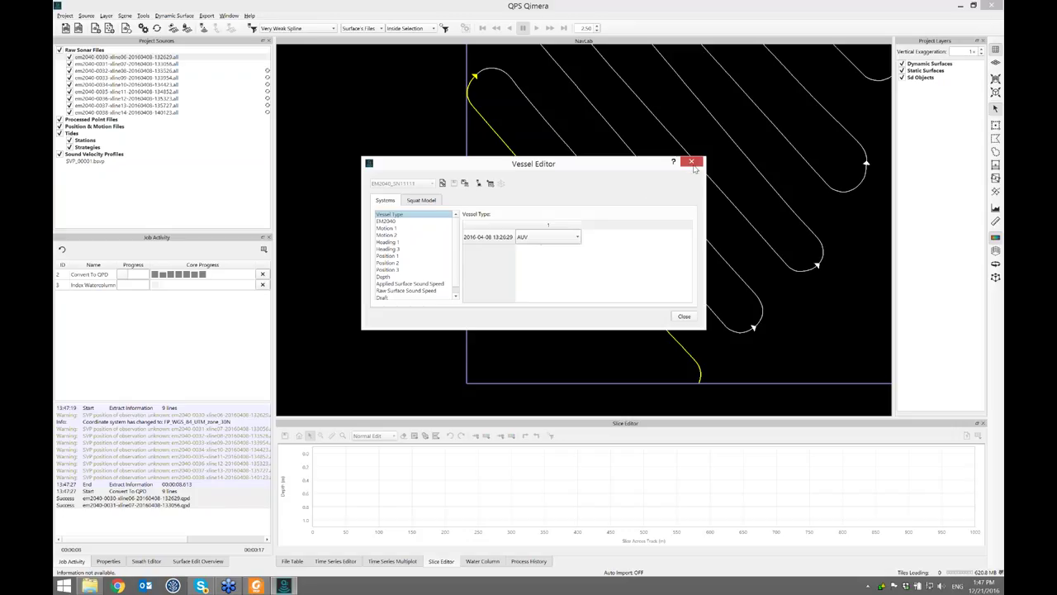
click(576, 237)
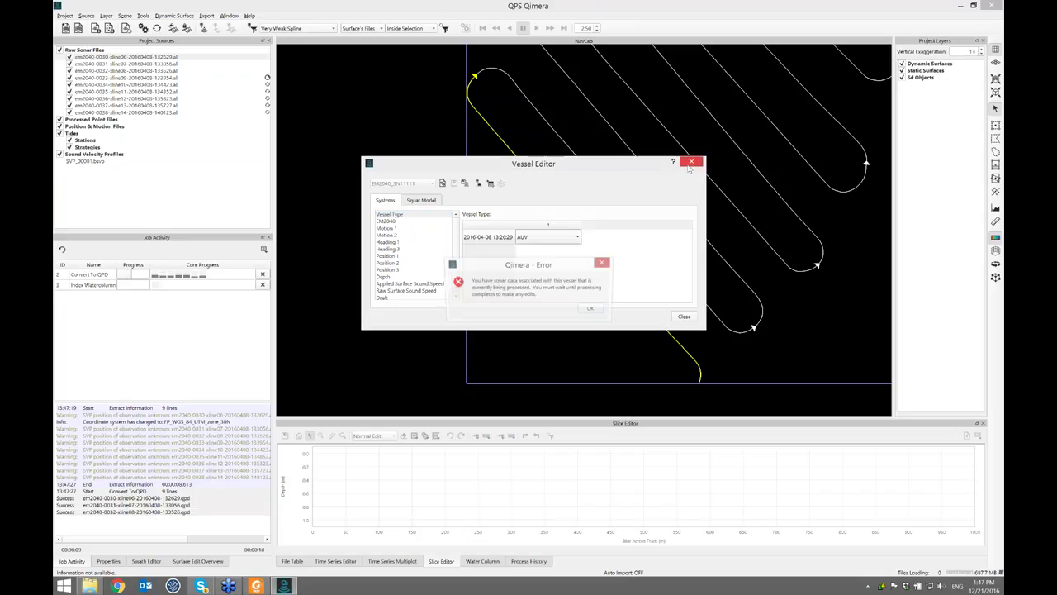
click(592, 308)
Step: Plot the platform depth of line em2040-0030-xline06 in an enlarged Time Series Editor
click(167, 58)
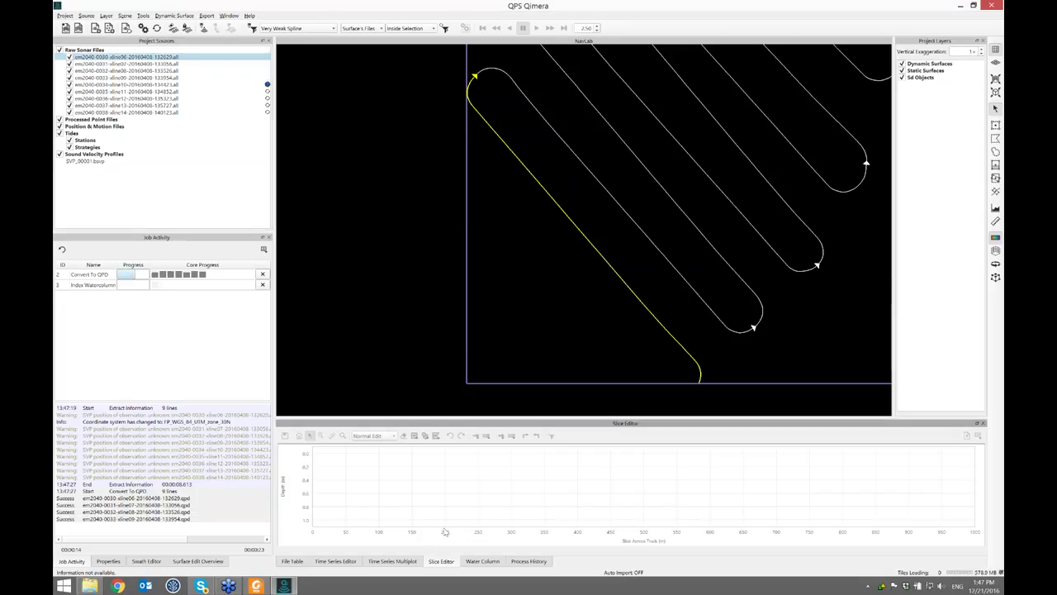
click(346, 562)
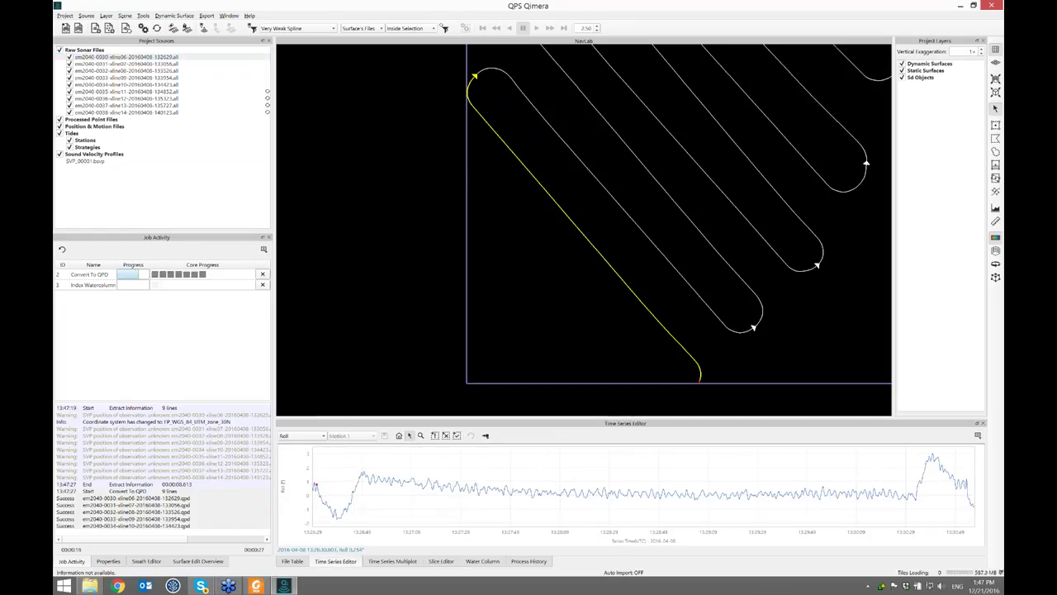
drag(321, 422, 319, 319)
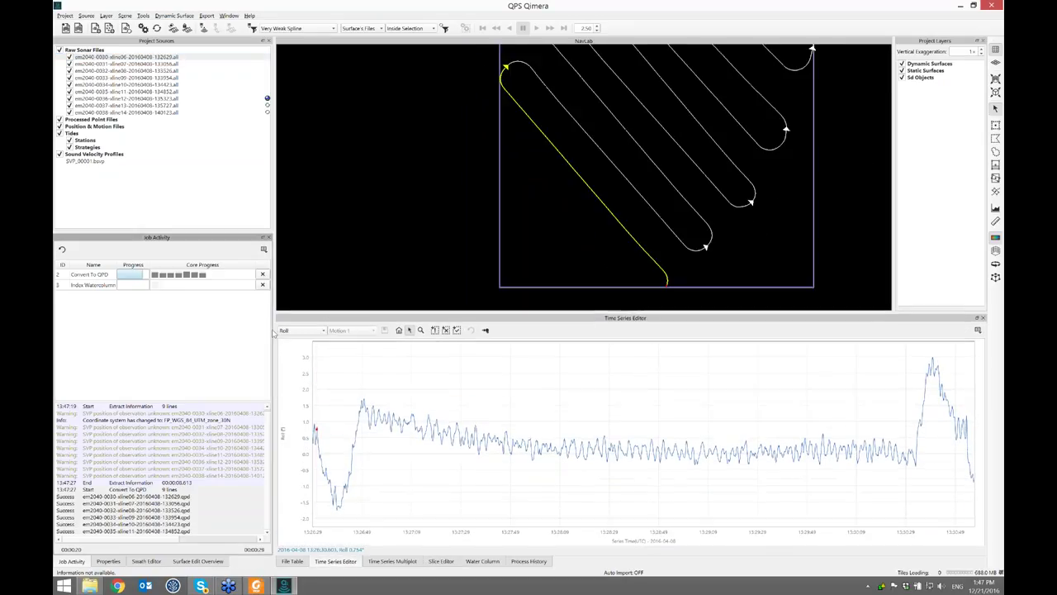
click(321, 331)
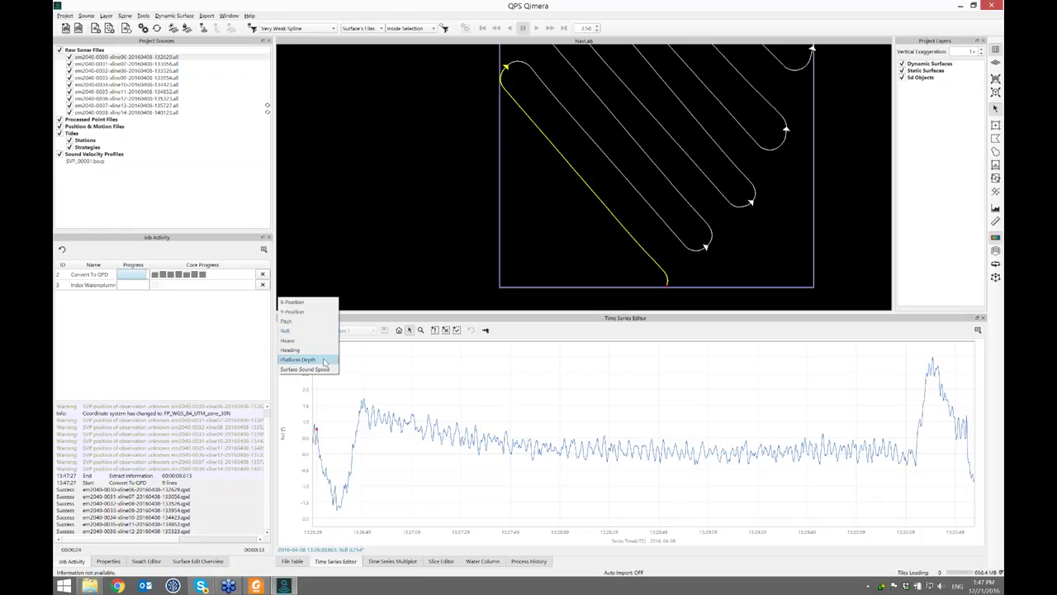
click(324, 361)
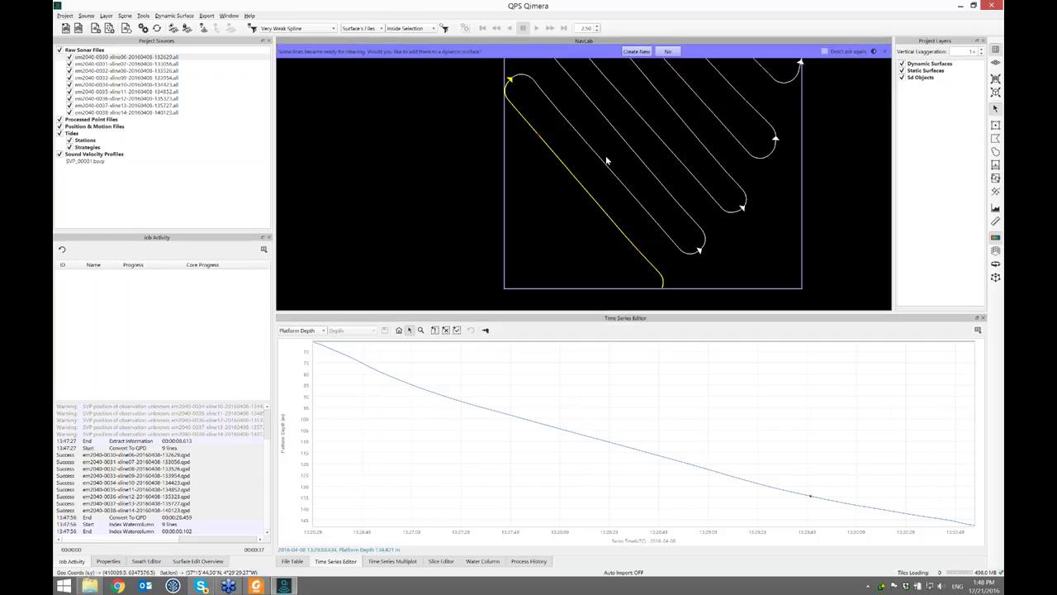
Step: Select all raw sonar lines and create a dynamic surface named DynamicSurface with 0.50 m cells, using only the EM2040 system
scroll(627, 144, down, 6)
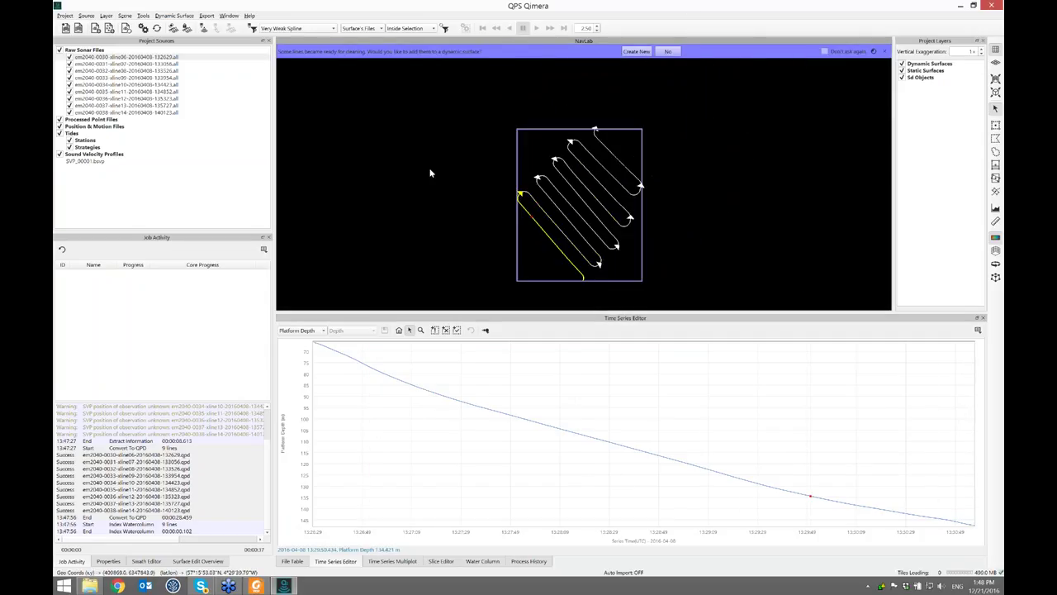
click(97, 50)
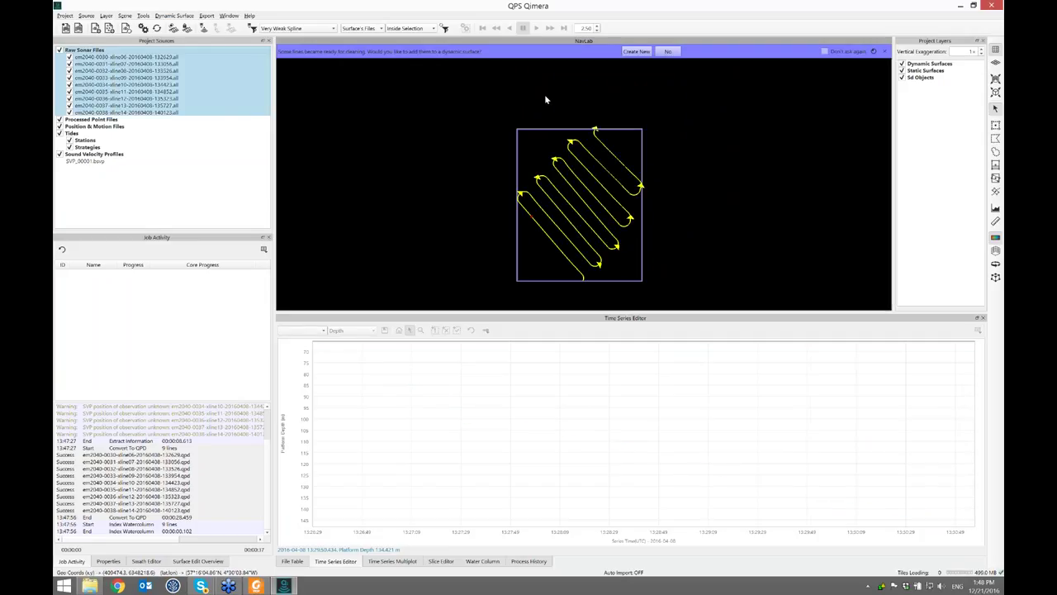
click(636, 52)
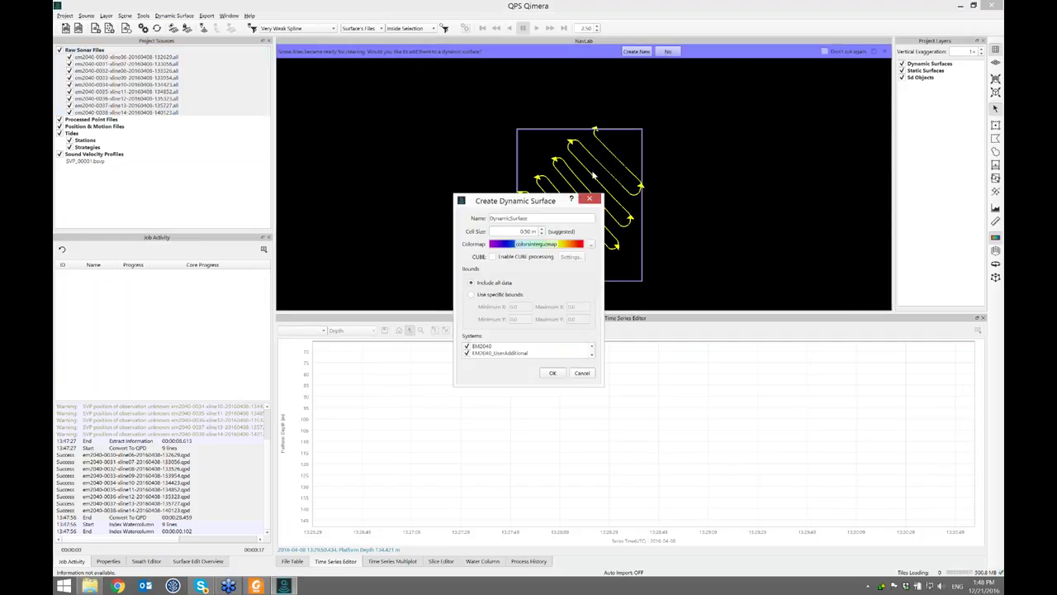
drag(552, 201, 767, 104)
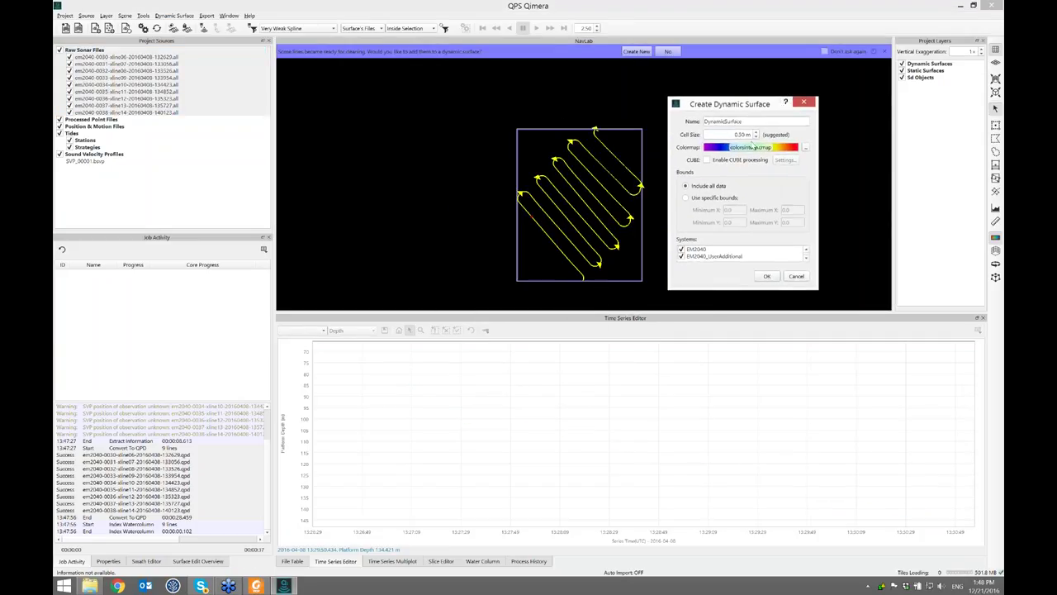
click(694, 251)
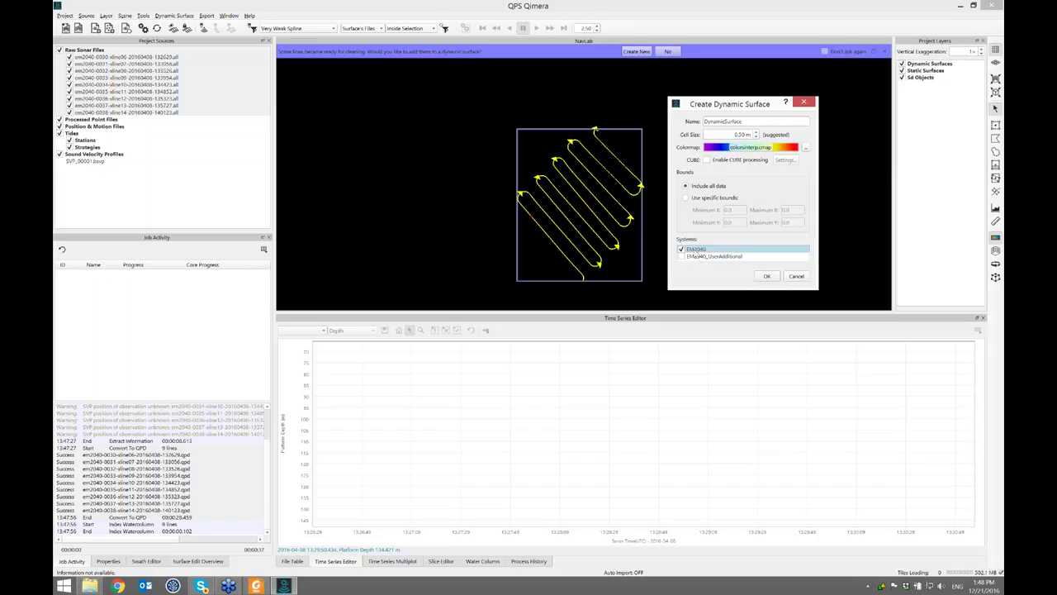
click(767, 277)
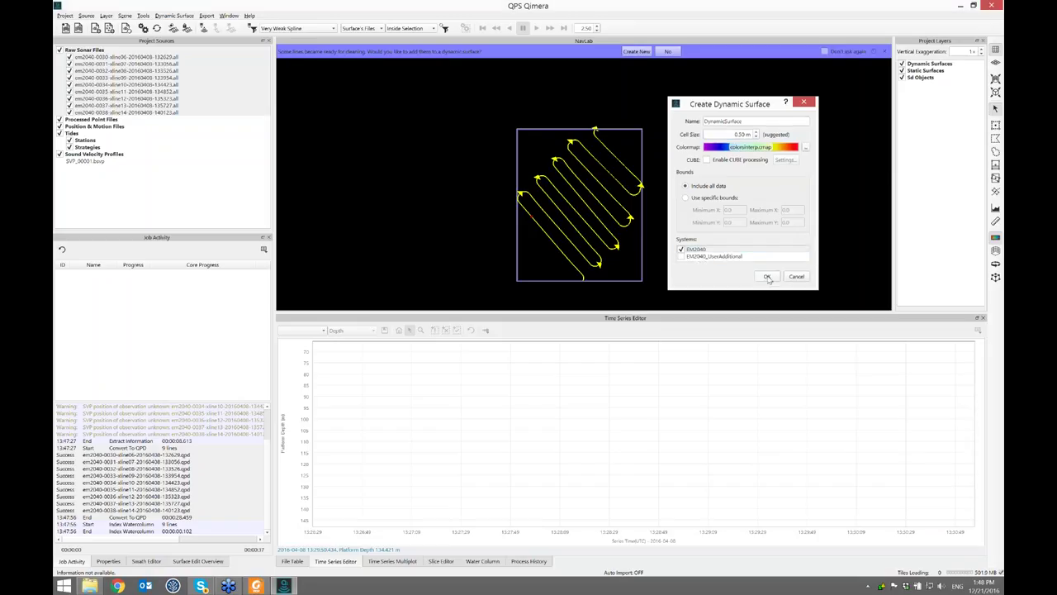
Step: Examine the dynamic surface and the vehicle tracks above it in 3D from a low viewing angle
double_click(585, 201)
scroll(588, 198, up, 3)
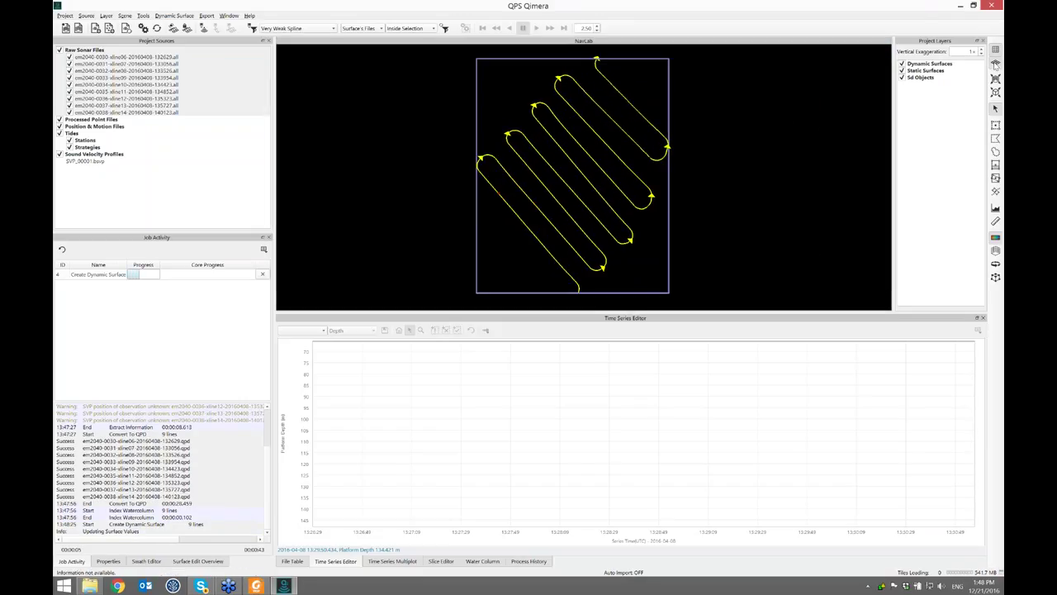
click(995, 62)
scroll(682, 199, up, 3)
scroll(667, 208, down, 2)
drag(669, 212, 794, 216)
scroll(652, 197, up, 3)
scroll(677, 192, up, 2)
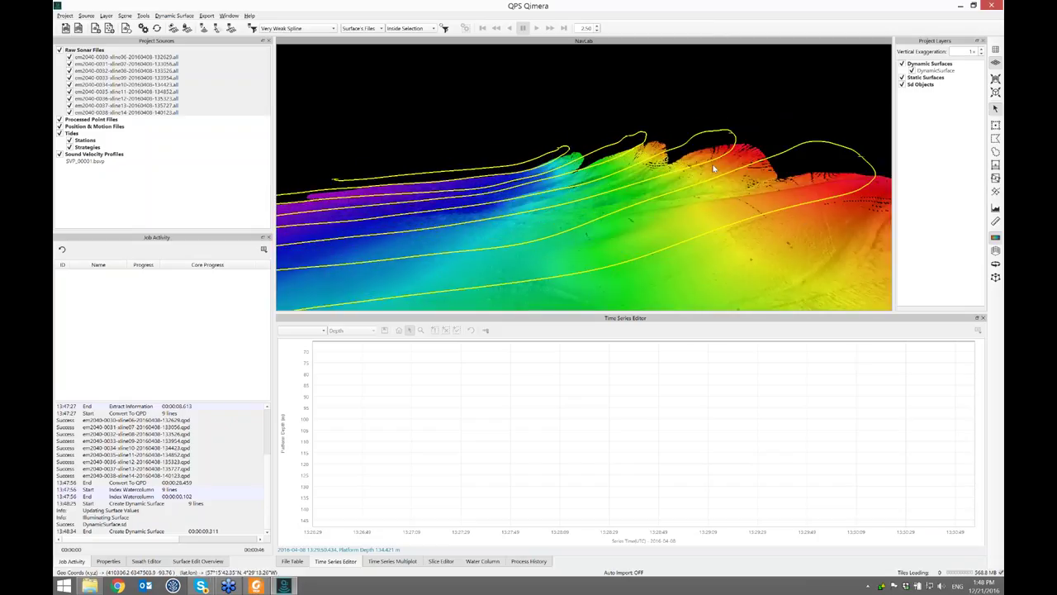
scroll(500, 211, down, 3)
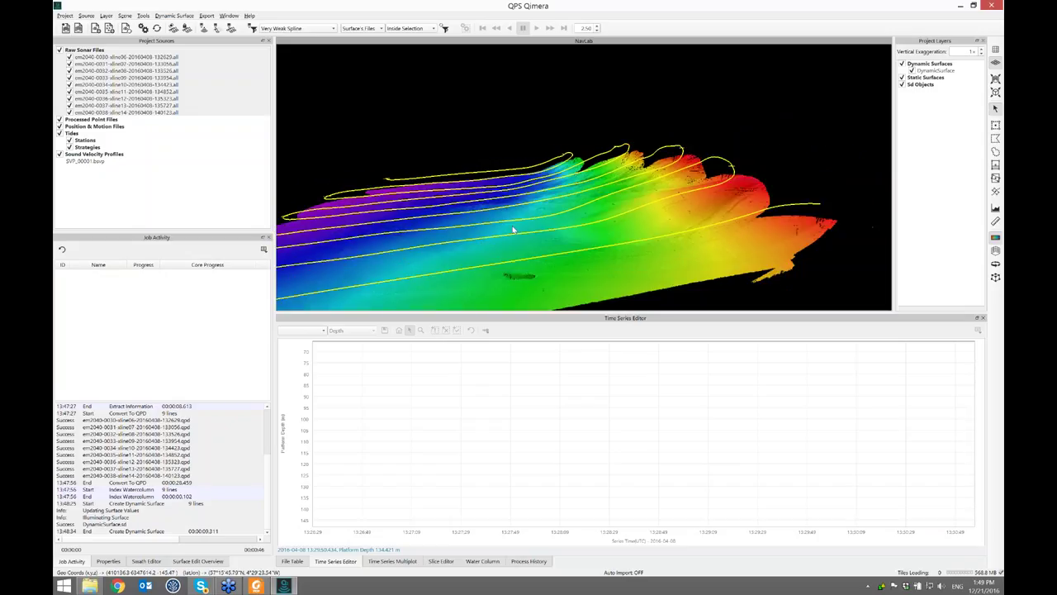
Step: Switch to plan view, enlarge the map area and examine the shallow eastern edge of the surface up close
click(995, 50)
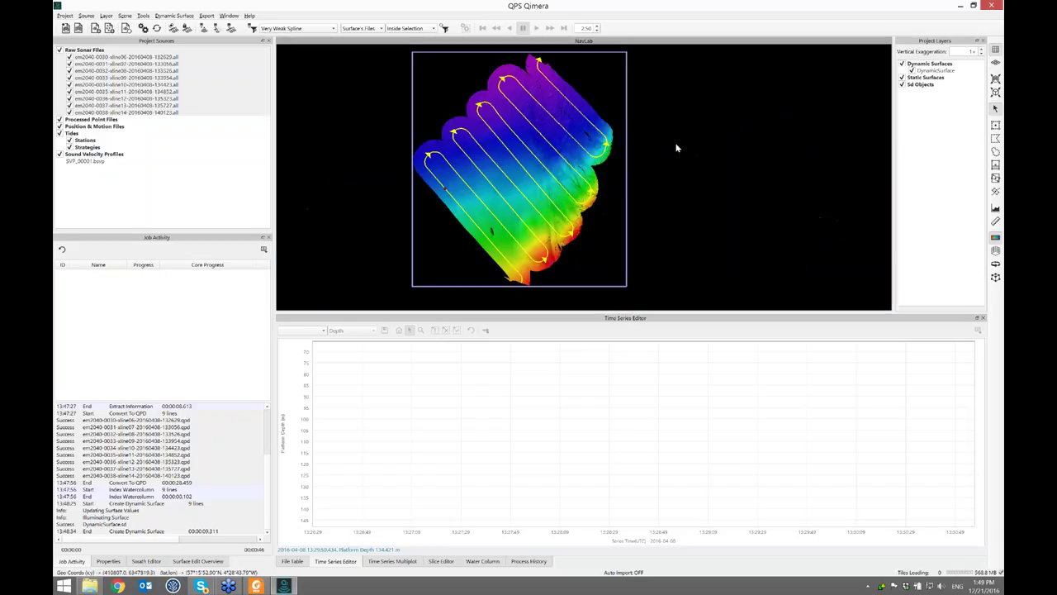
scroll(600, 199, up, 5)
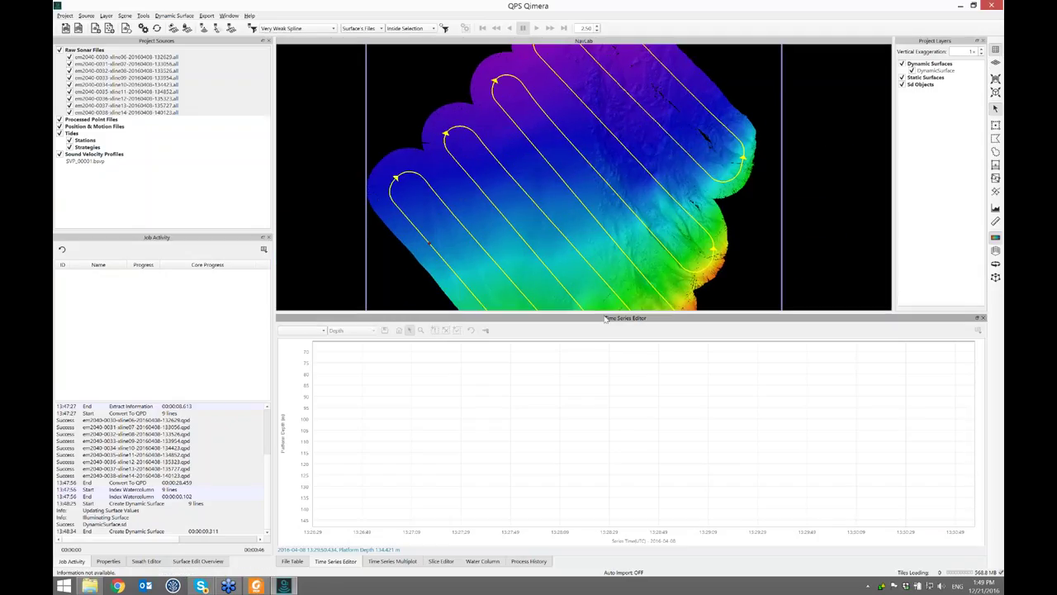
drag(591, 317, 588, 423)
scroll(569, 249, up, 2)
drag(636, 312, 599, 262)
drag(668, 279, 566, 218)
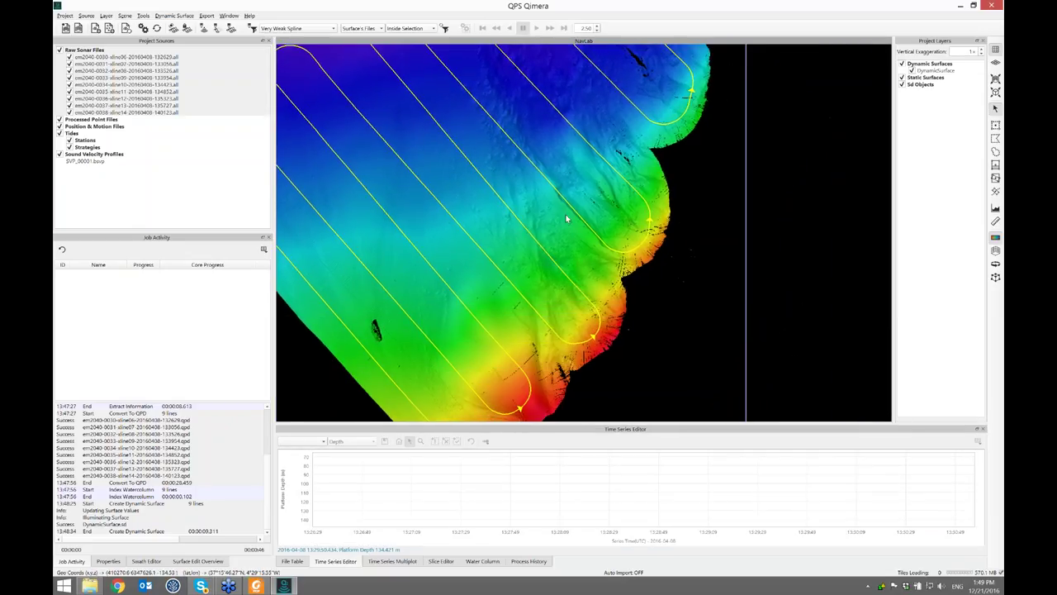
Step: Snapshot the entire dynamic surface as a static surface named Before, using the Mean depth layer and no colouring
click(935, 70)
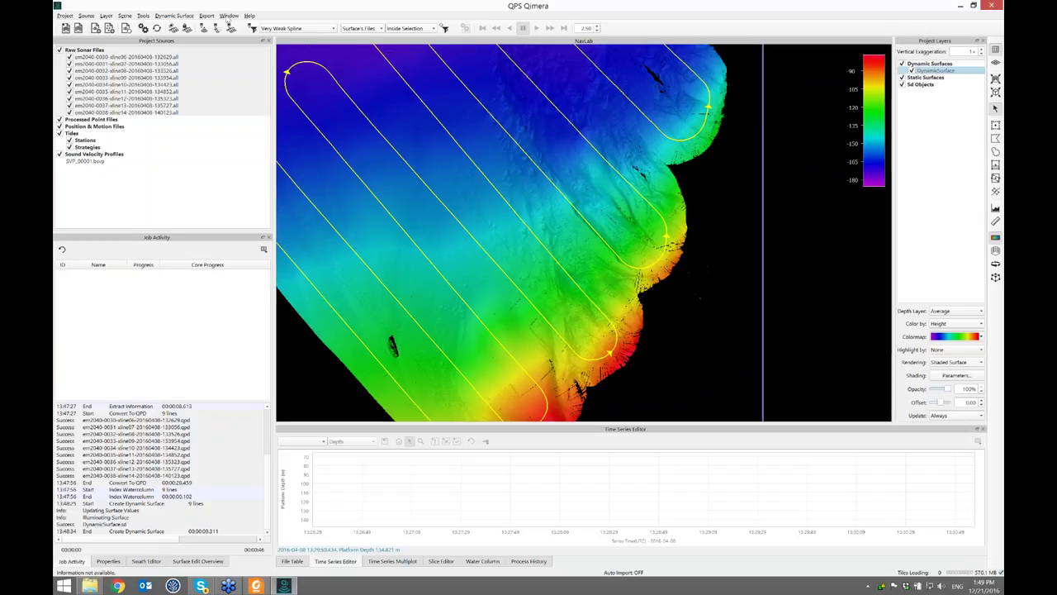
click(175, 16)
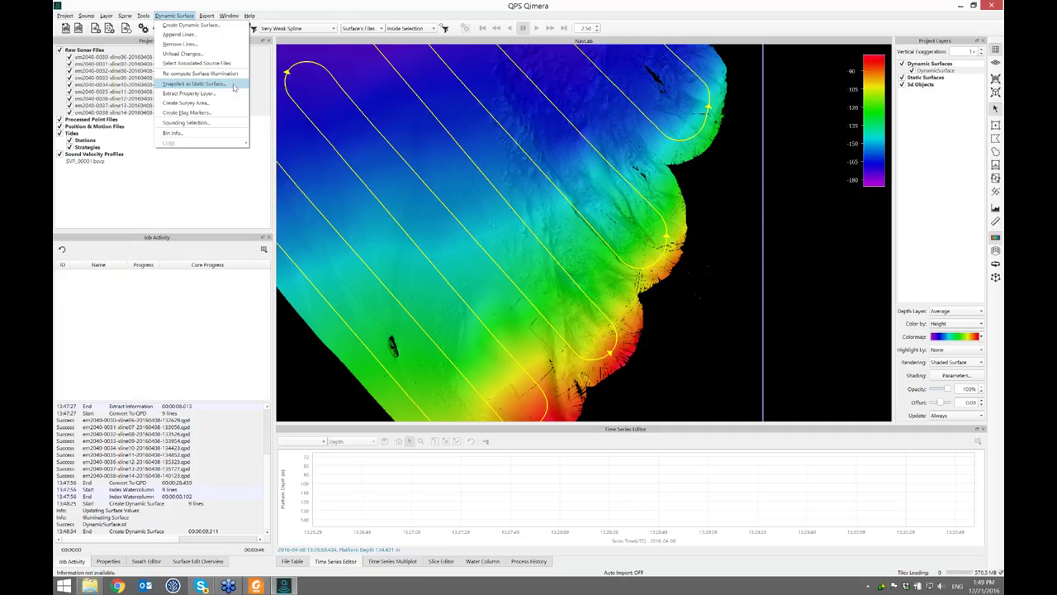
click(195, 84)
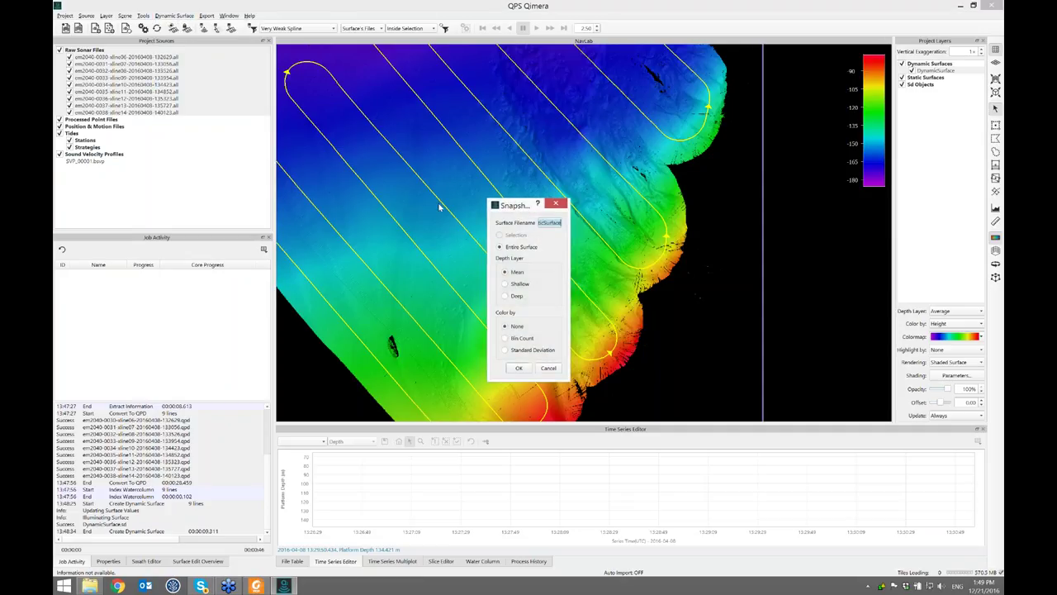
drag(569, 257, 613, 256)
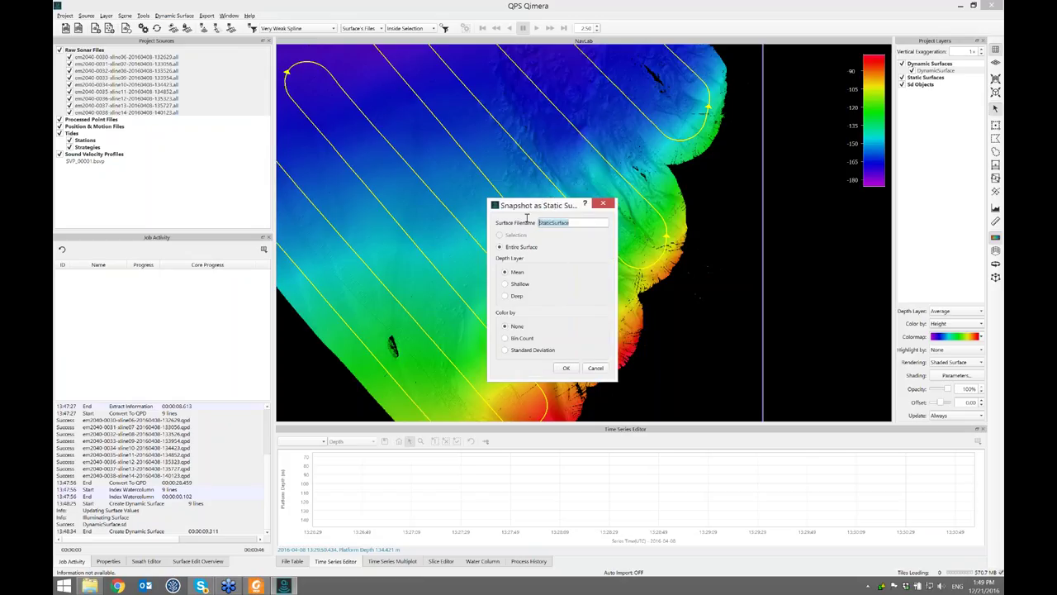
text(Before)
click(569, 370)
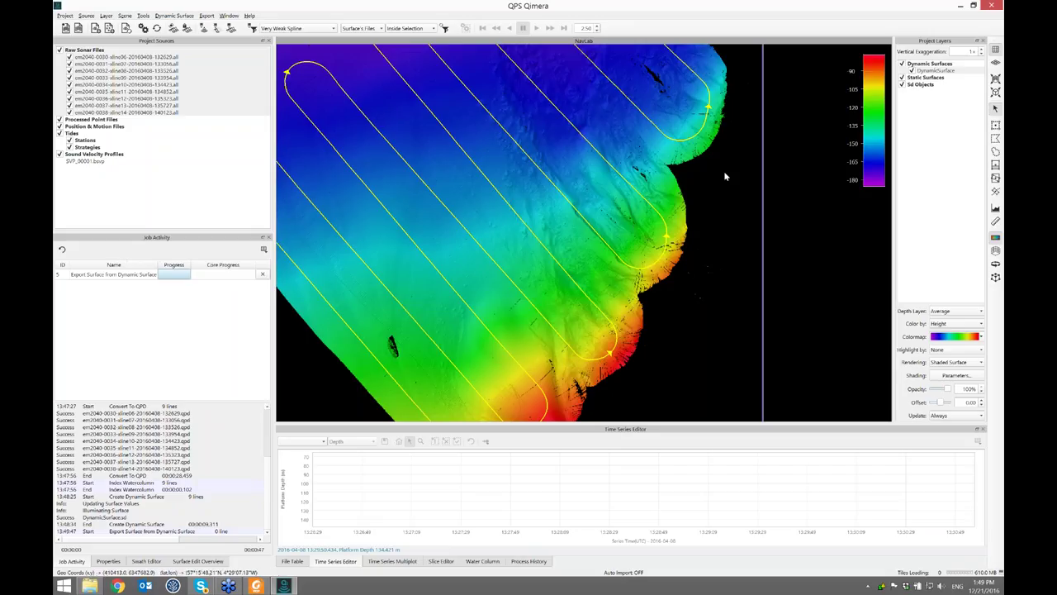
Step: Compare the Before snapshot with the dynamic surface by toggling their visibility, leaving only the dynamic surface shown
click(923, 85)
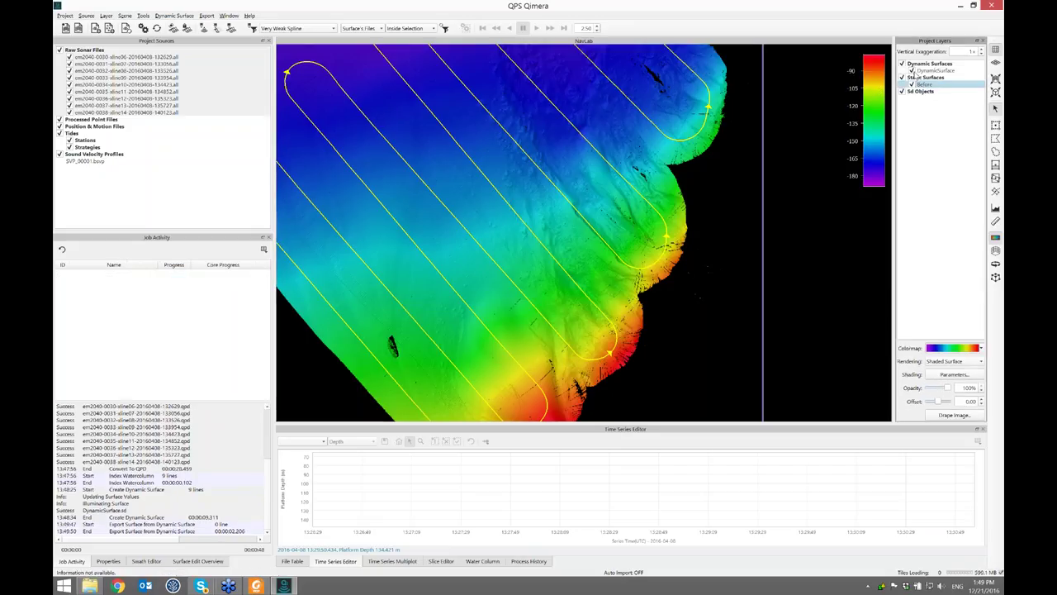
click(912, 72)
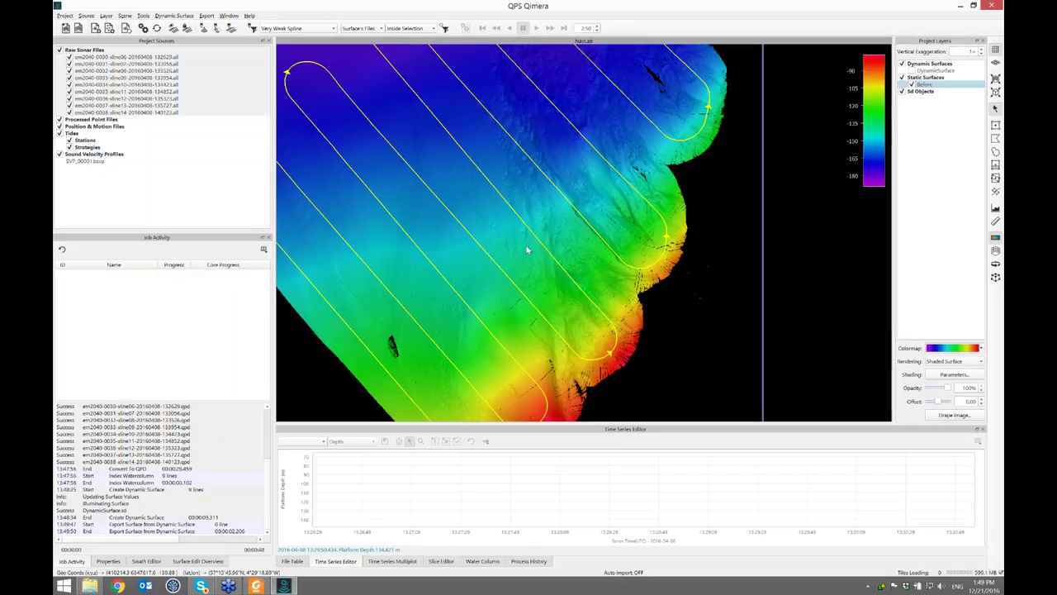
click(911, 84)
click(912, 84)
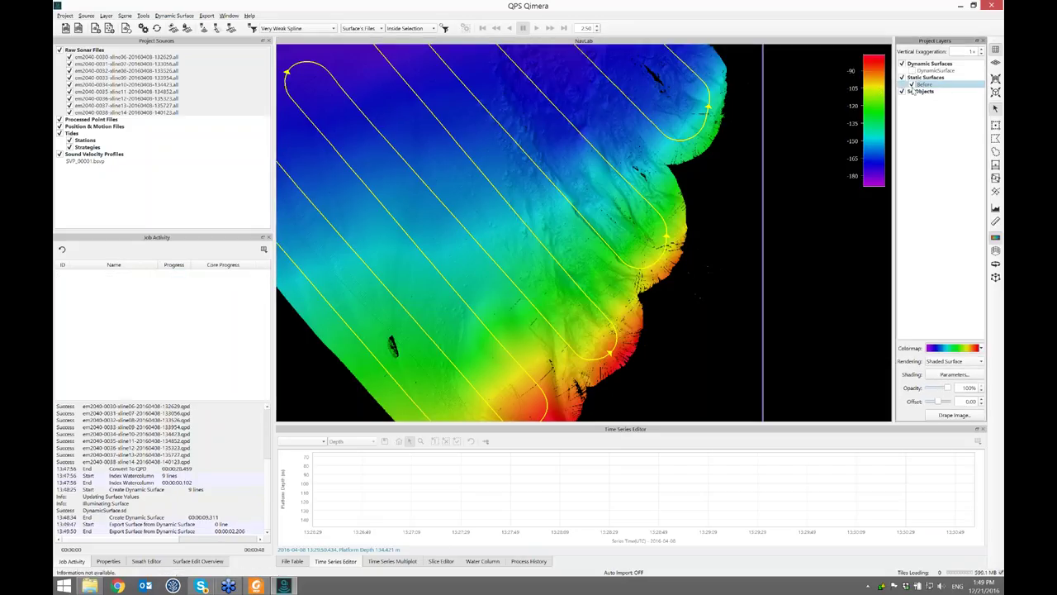
click(912, 84)
click(912, 71)
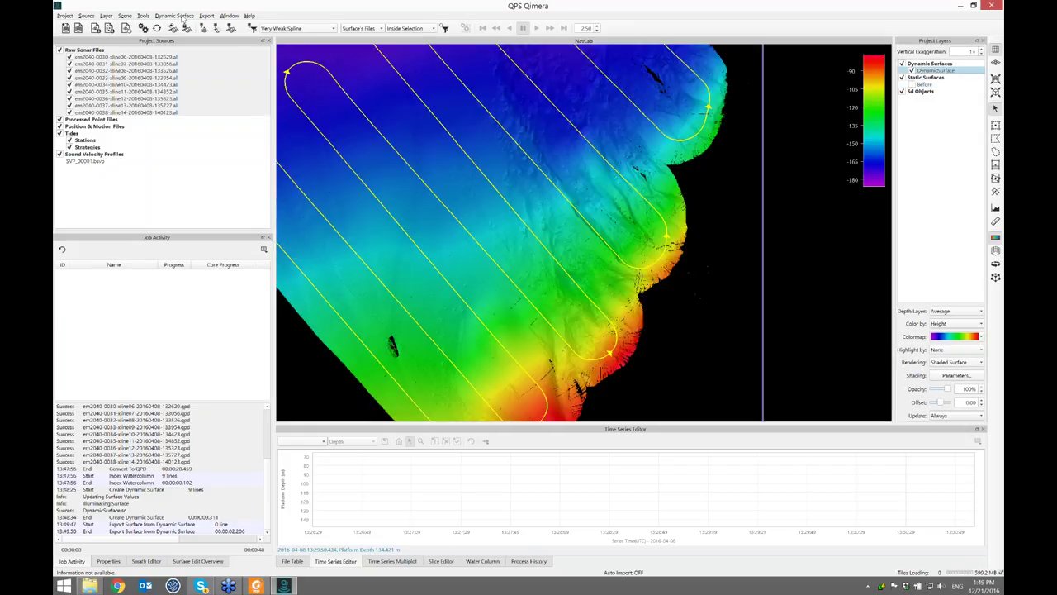
Step: Review the dynamic surface's depth layer choices and keep Average
click(181, 16)
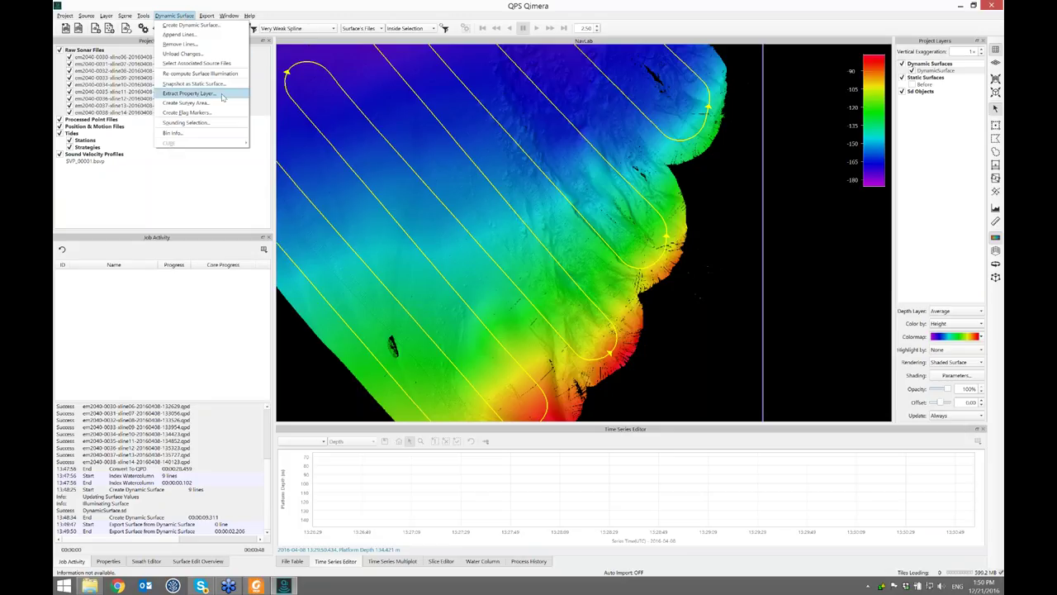
click(174, 15)
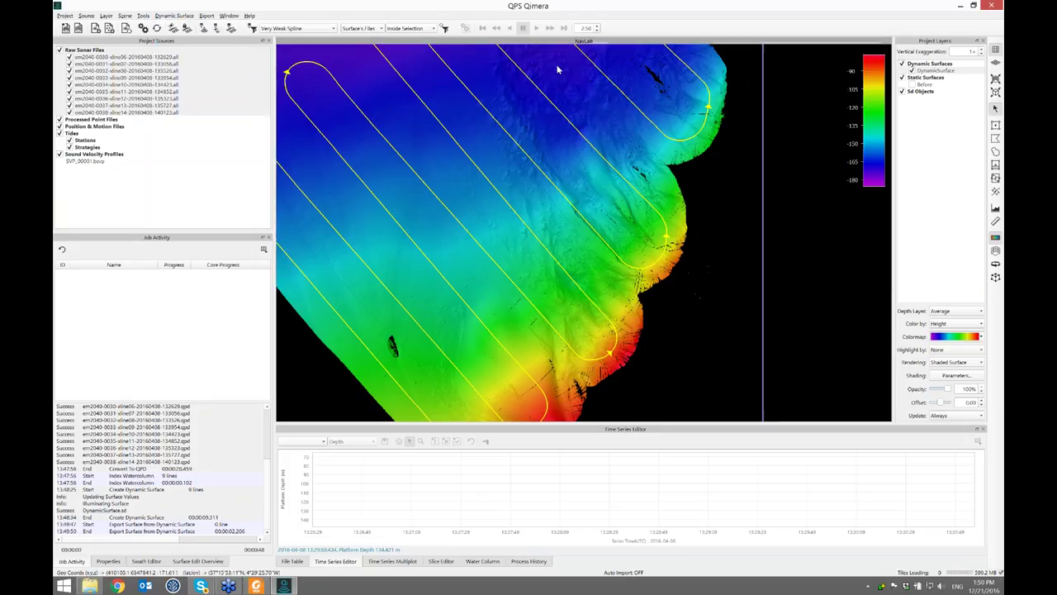
click(929, 93)
click(937, 71)
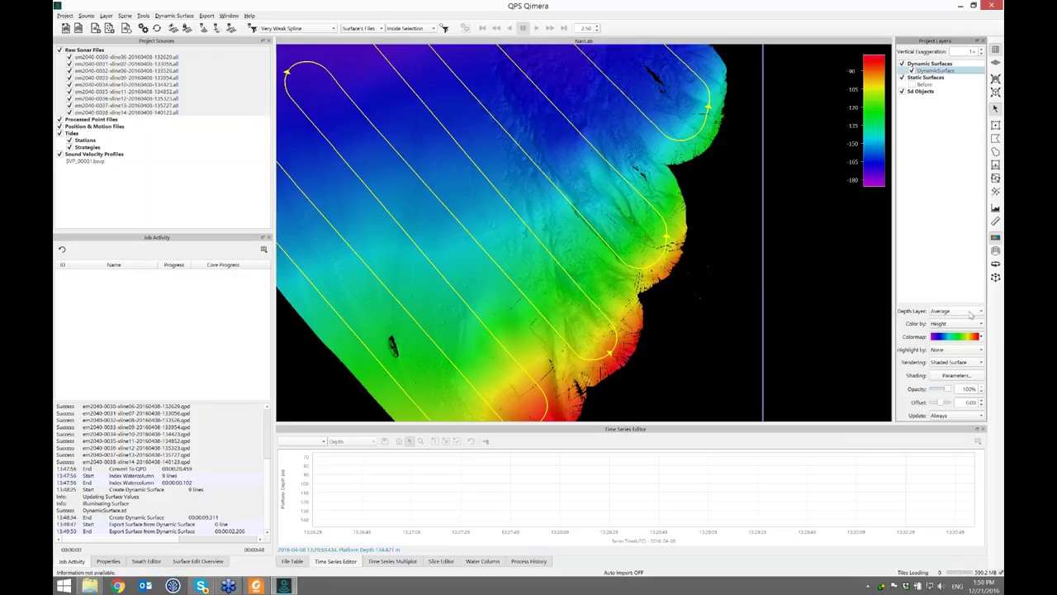
click(971, 312)
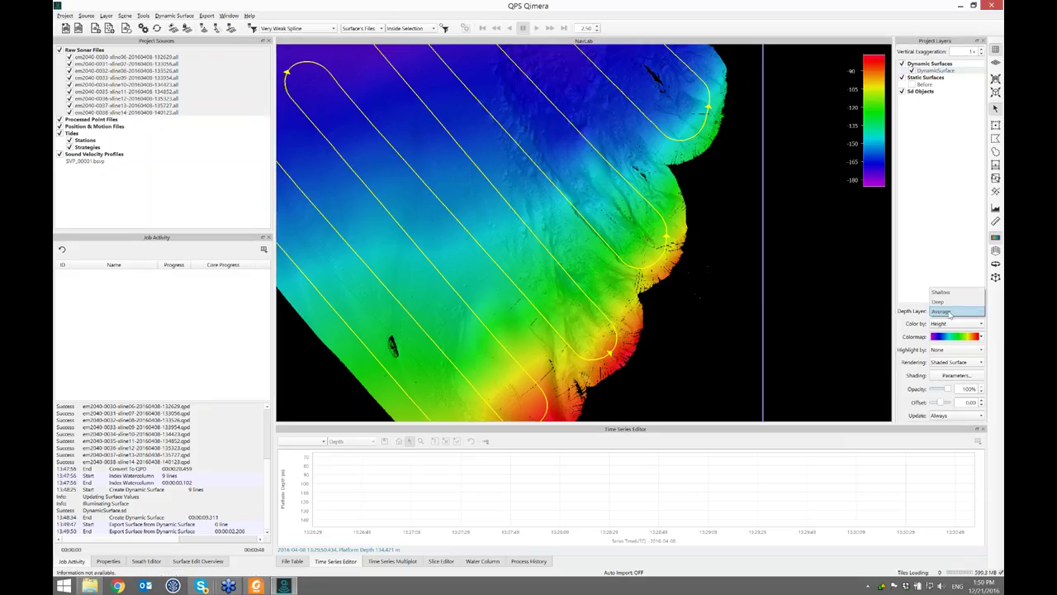
click(950, 312)
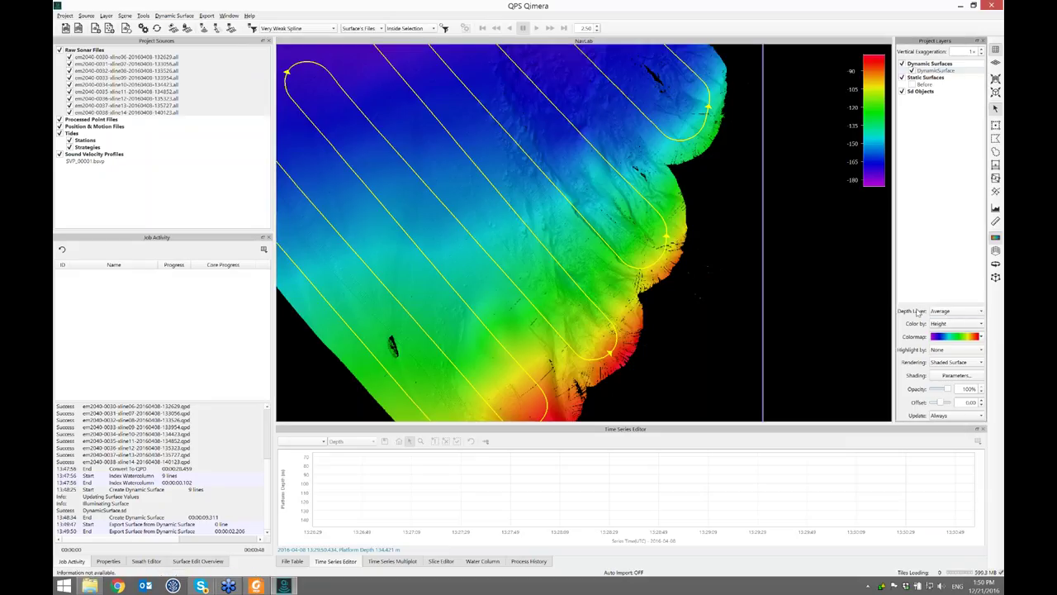
Step: Color the dynamic surface by Standard Deviation and Sounding Density to inspect it, and restore coloring by Height
click(956, 324)
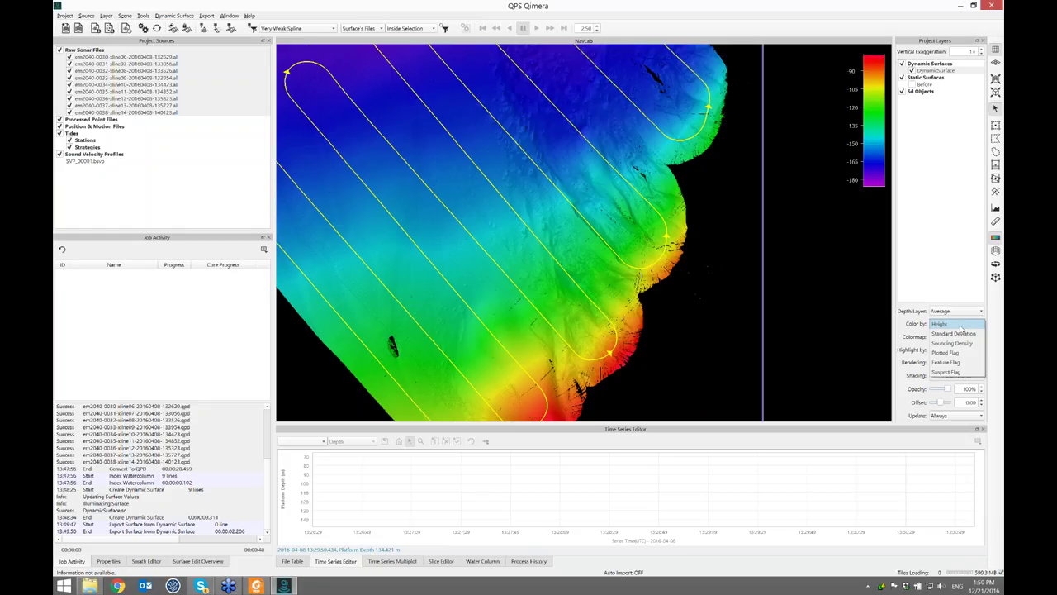
click(962, 334)
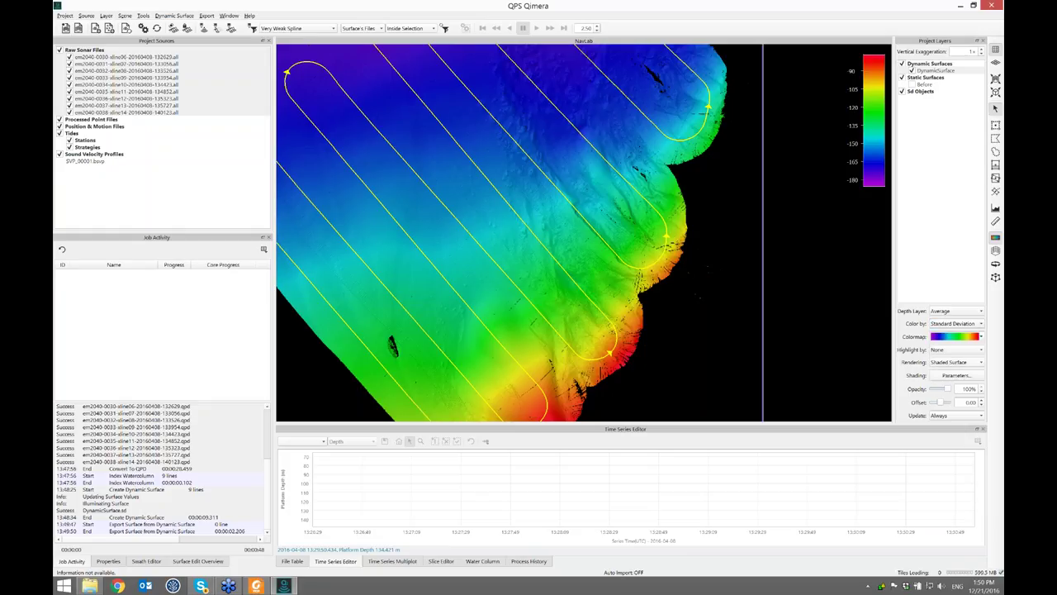
click(962, 325)
click(963, 339)
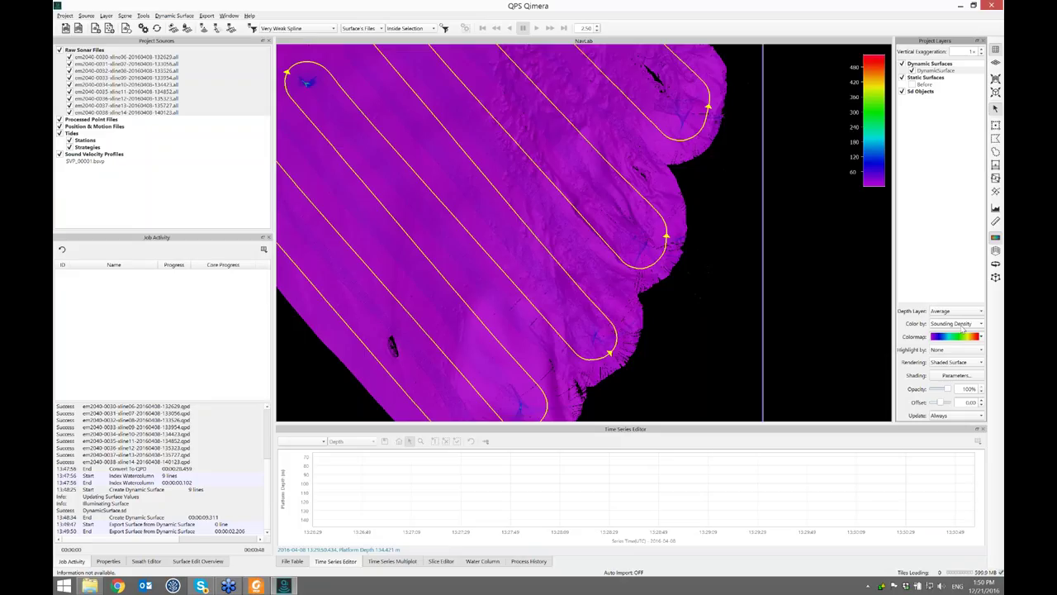
click(962, 326)
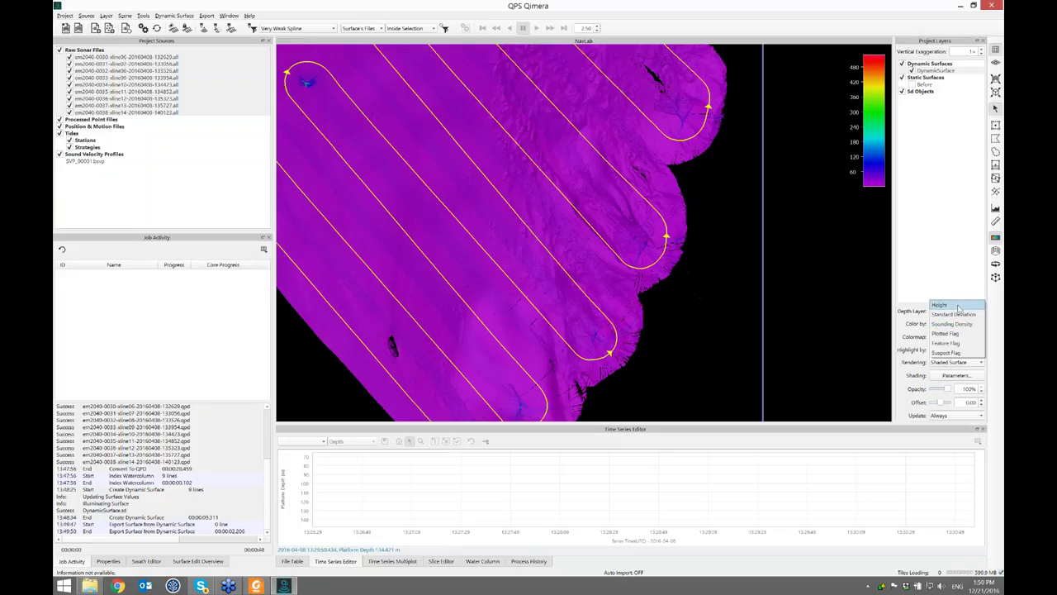
click(958, 307)
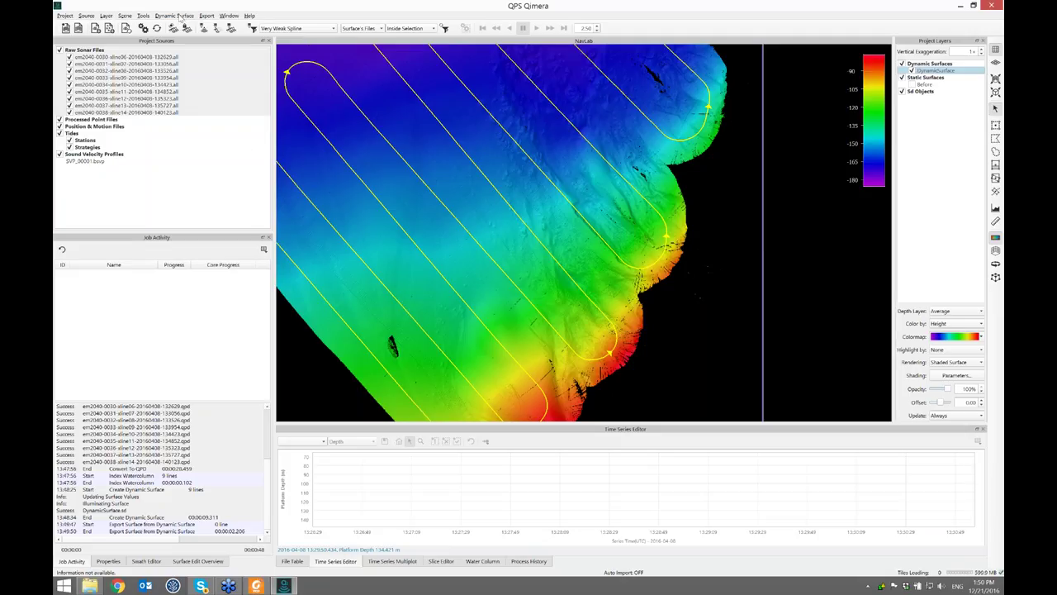
Step: Extract the Standard Deviation of the entire dynamic surface as a property layer named StdDevBefore
click(179, 16)
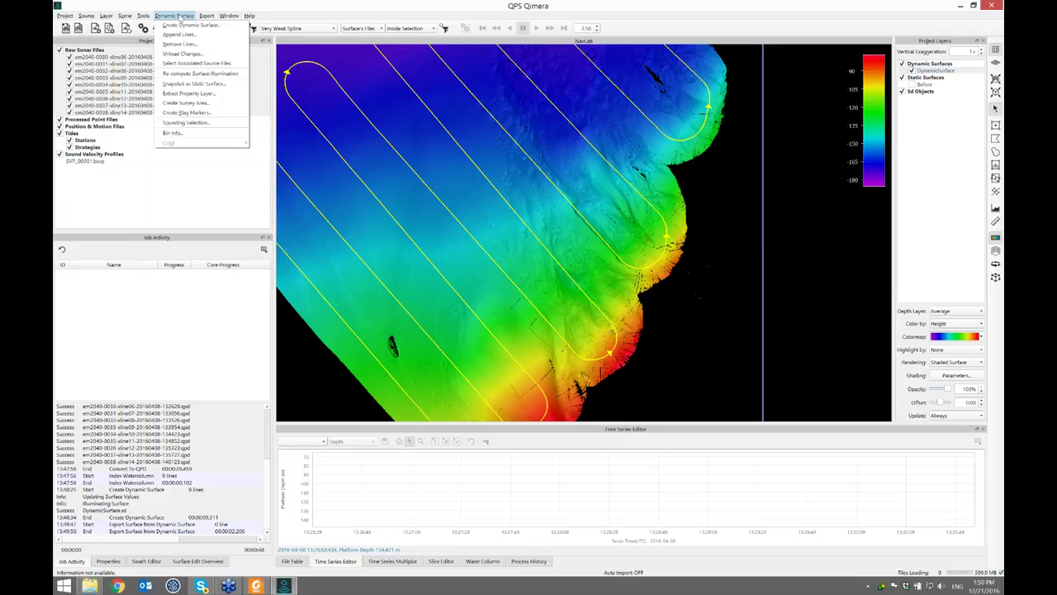
click(224, 96)
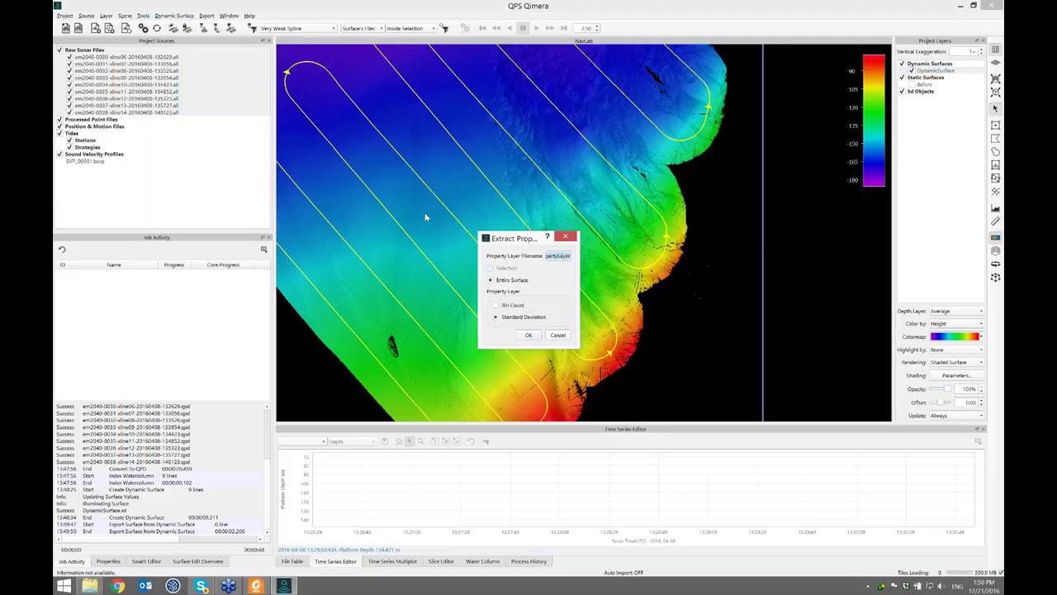
drag(579, 266, 627, 266)
text(StdDevBefore)
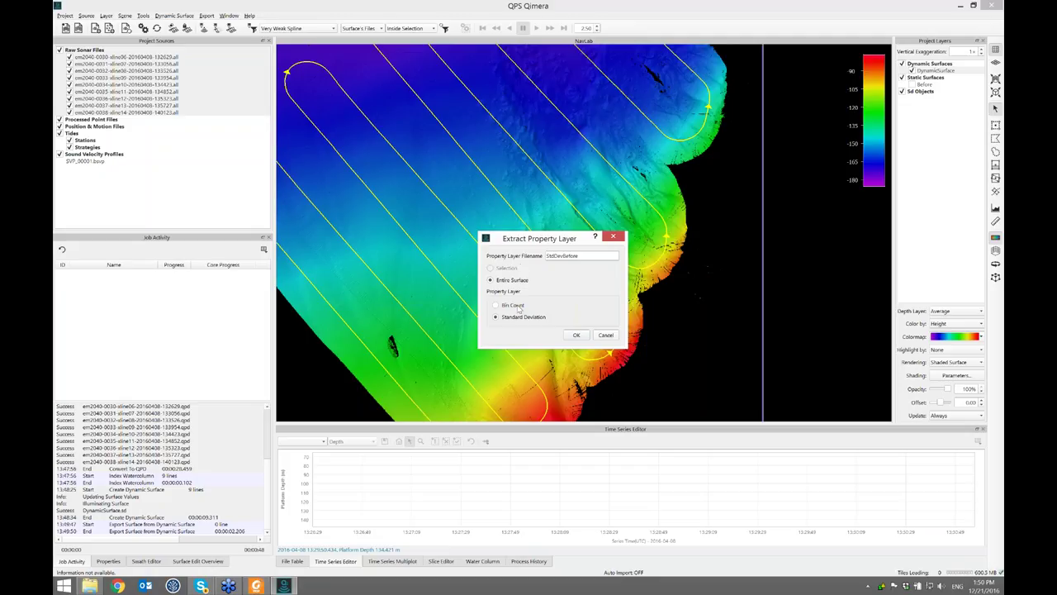
click(576, 336)
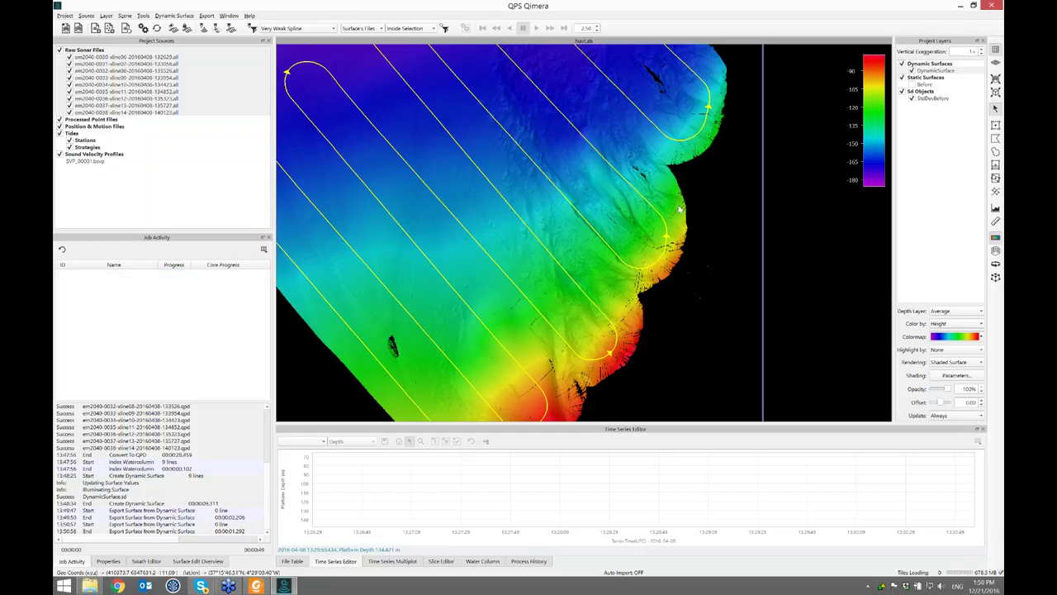
Step: Show the whole StdDevBefore layer in 3D and set the upper limit of its colormap range to 0.5
click(995, 64)
scroll(669, 229, down, 3)
scroll(560, 225, up, 2)
scroll(596, 183, down, 3)
drag(615, 168, 591, 201)
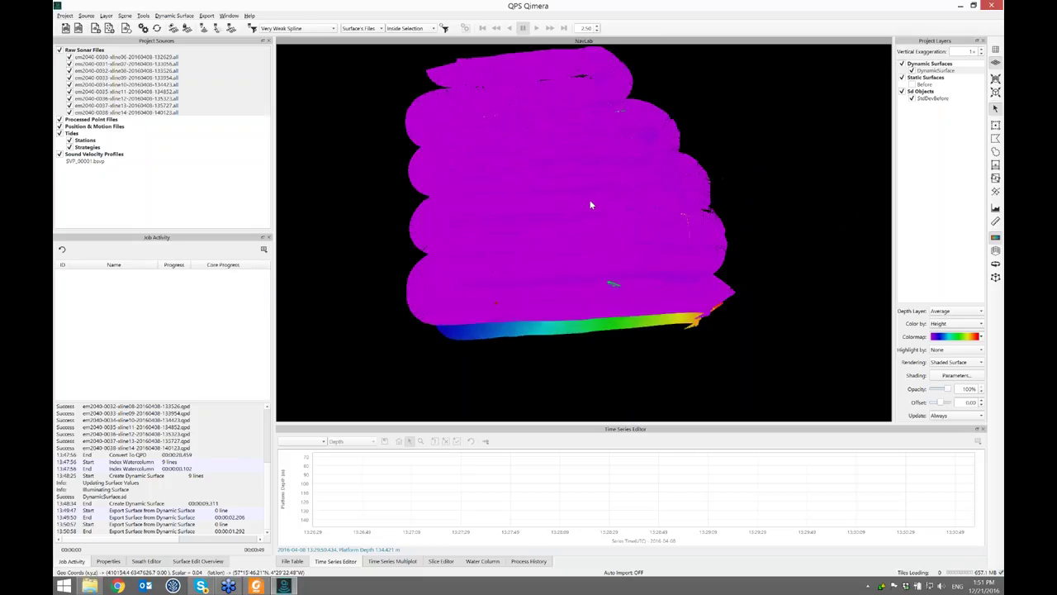
click(930, 98)
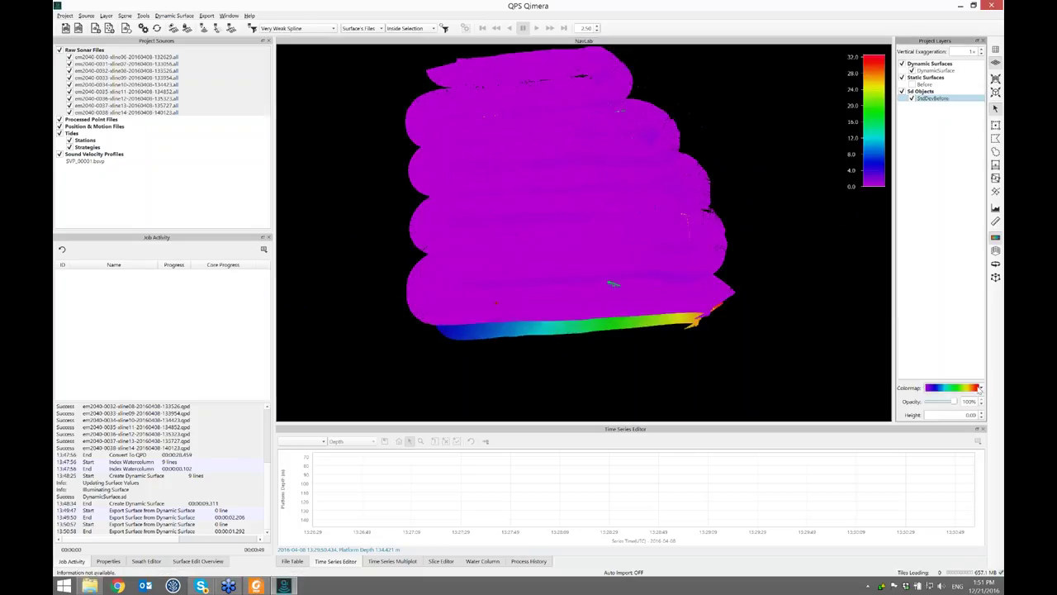
click(980, 387)
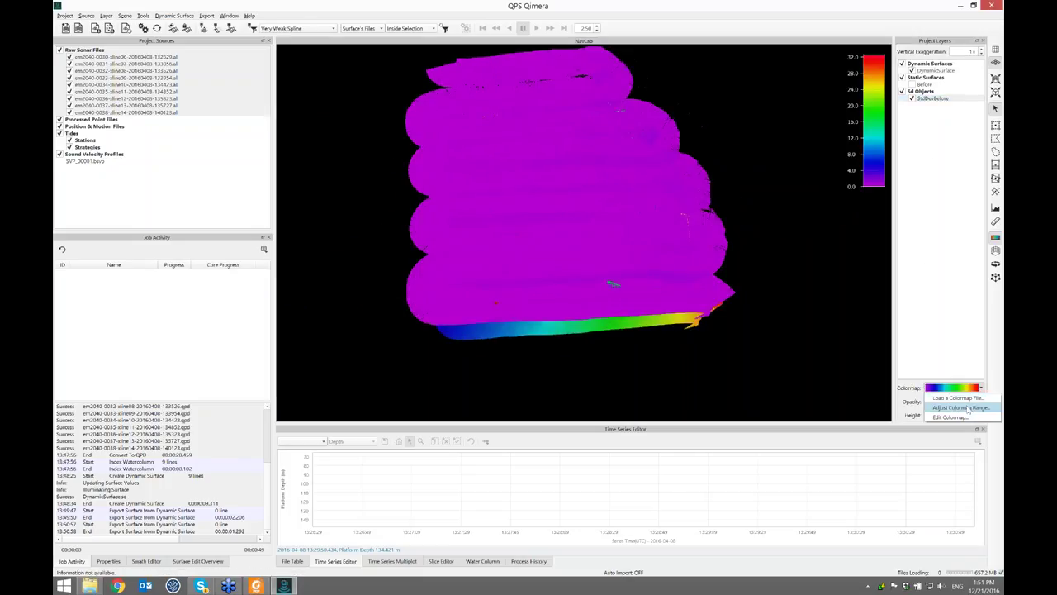
click(958, 407)
double_click(537, 326)
text(0.5)
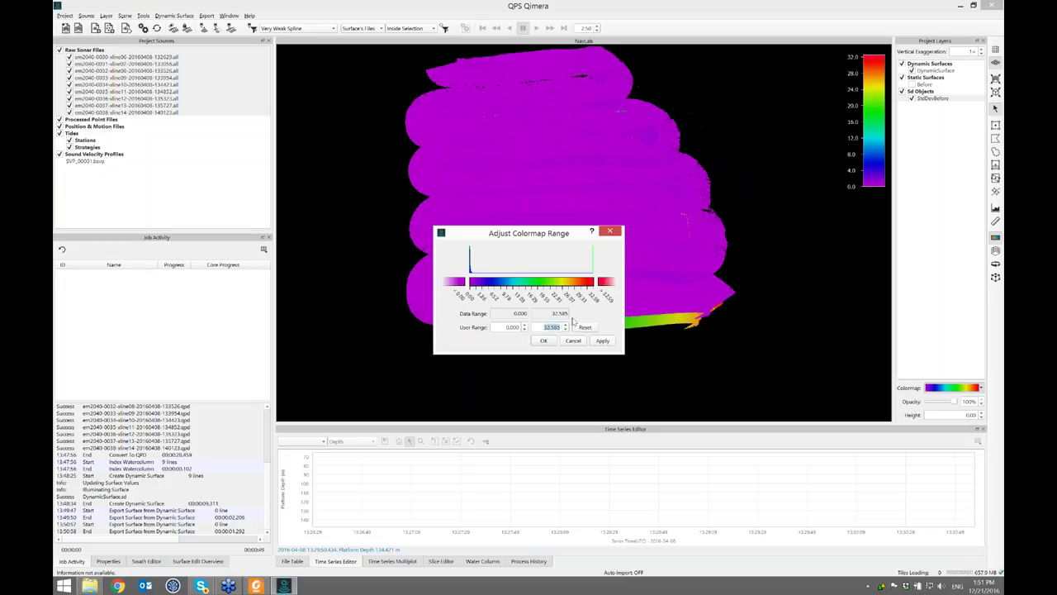
click(542, 341)
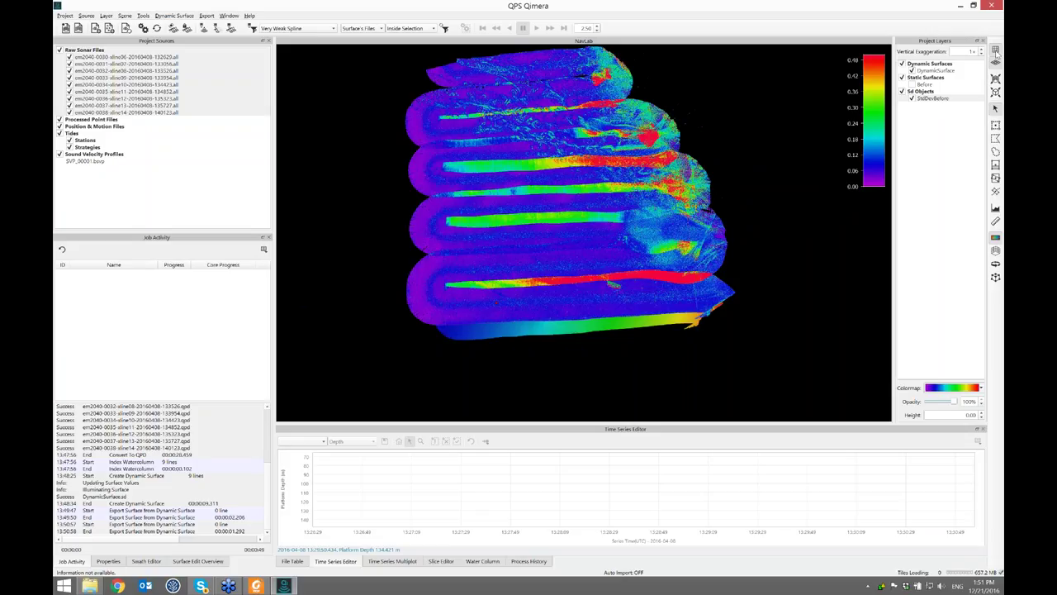
Step: In plan view, draw a profile about 75 m long across the red high-deviation band of StdDevBefore
click(996, 50)
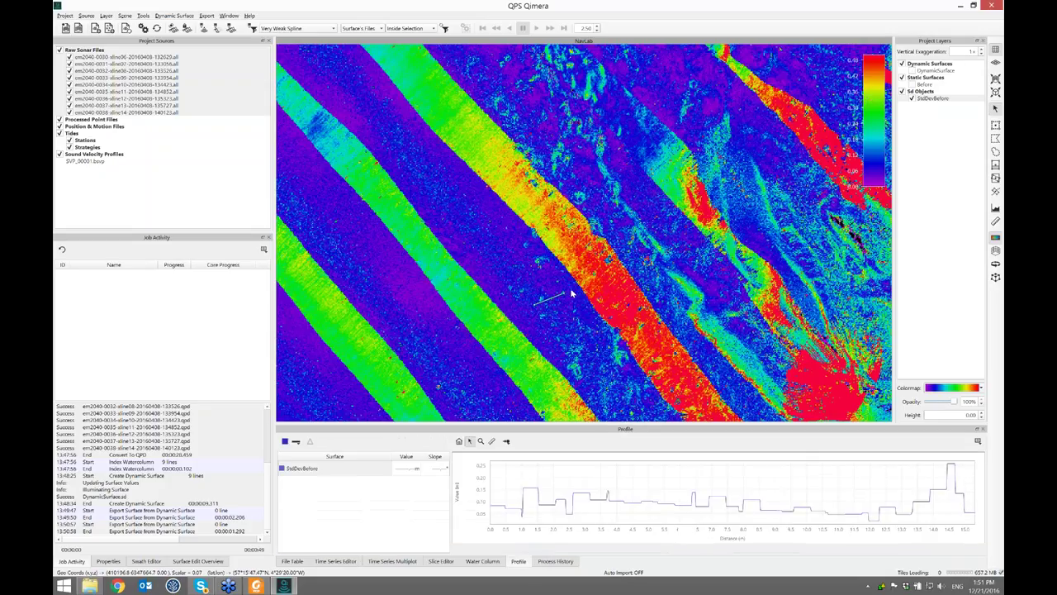
drag(636, 236, 666, 224)
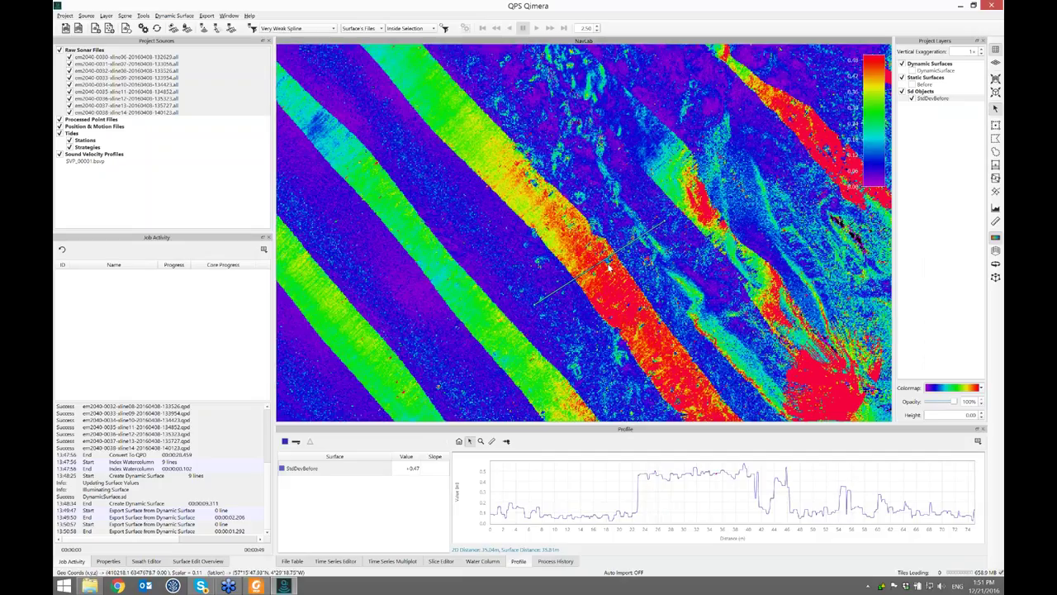
scroll(609, 266, down, 2)
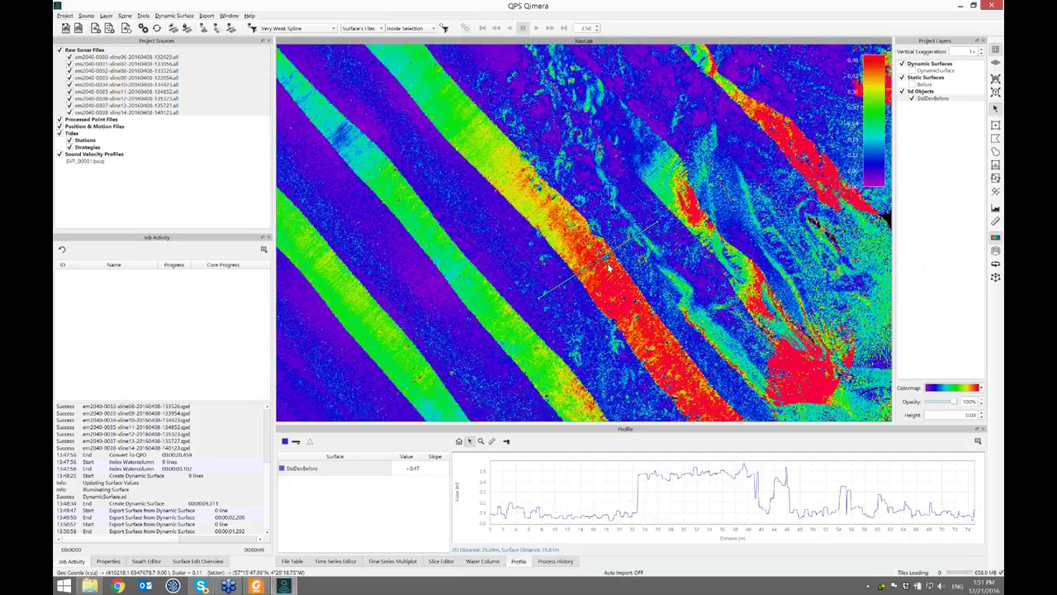
Step: Hide the StdDevBefore layer and display the dynamic surface with most of the survey lines in view
click(912, 98)
click(912, 71)
click(922, 69)
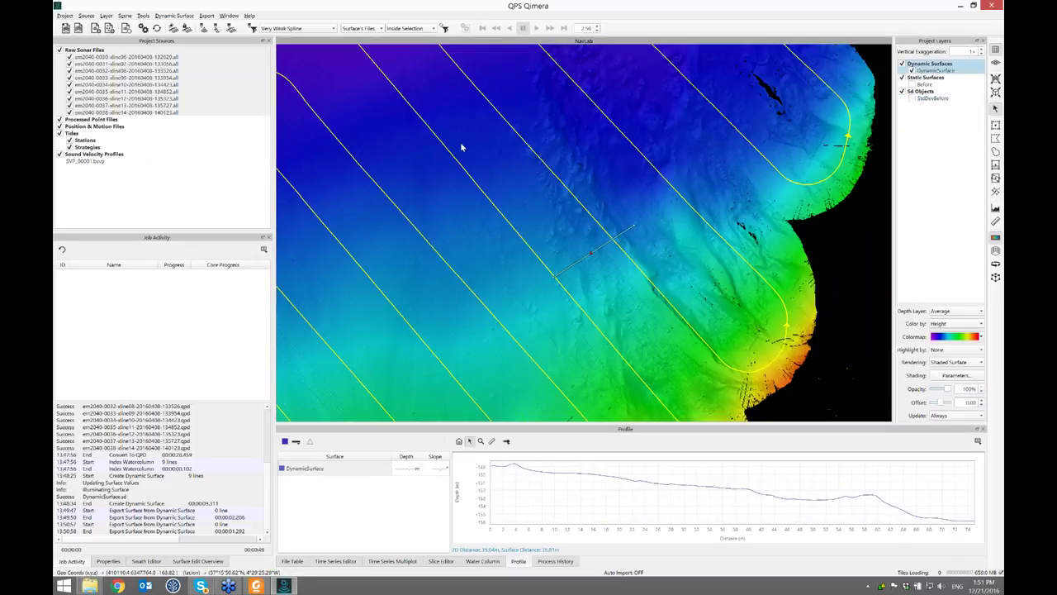
scroll(461, 147, down, 5)
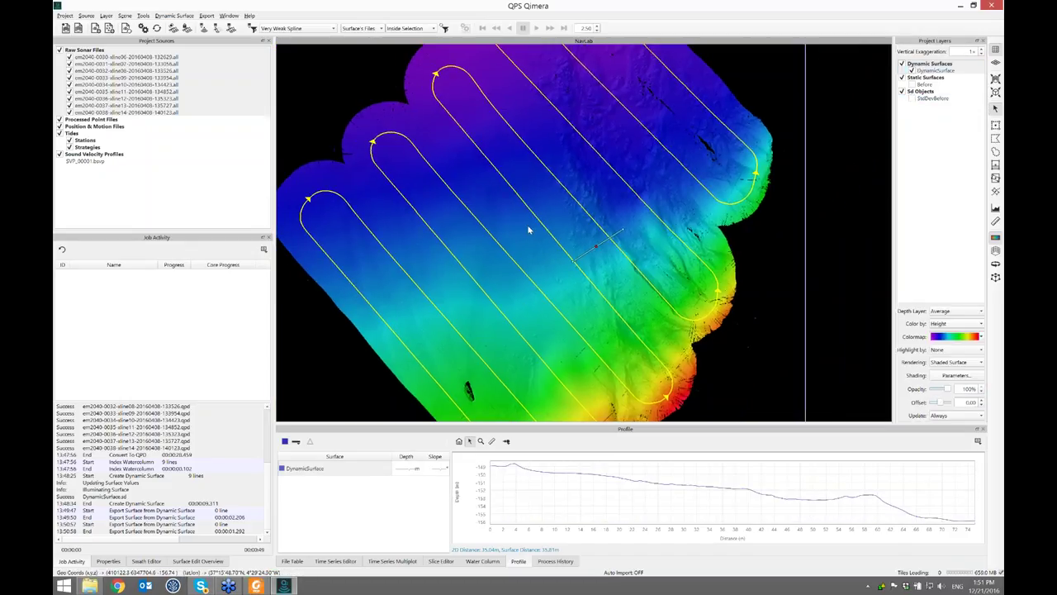
drag(616, 272, 582, 242)
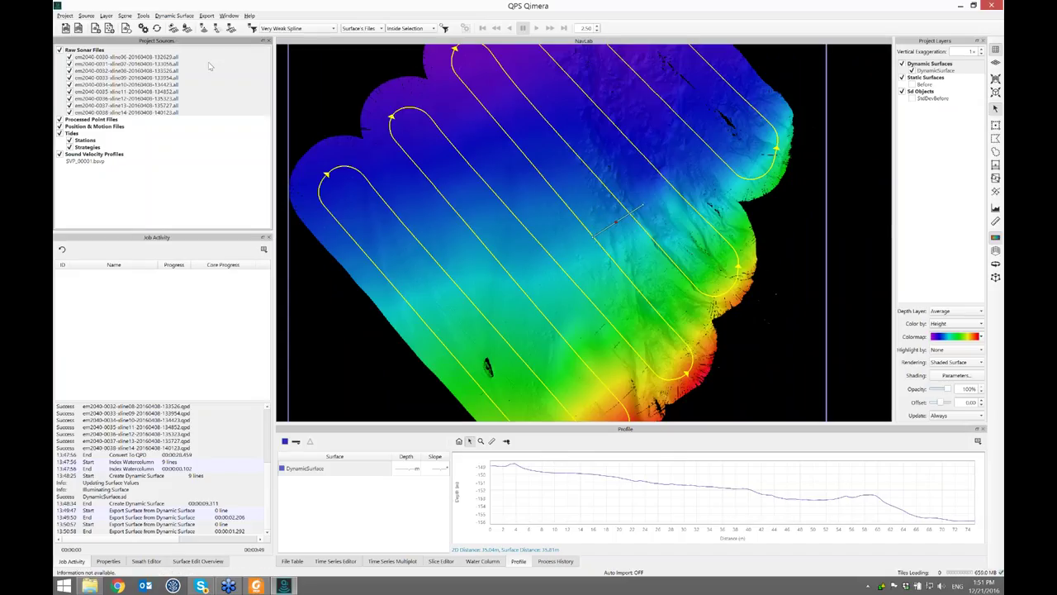
Step: Open navlab_smooth.bin from the 4 NavLab folder as a binary navigation file for import
click(107, 18)
mouse_move(86, 16)
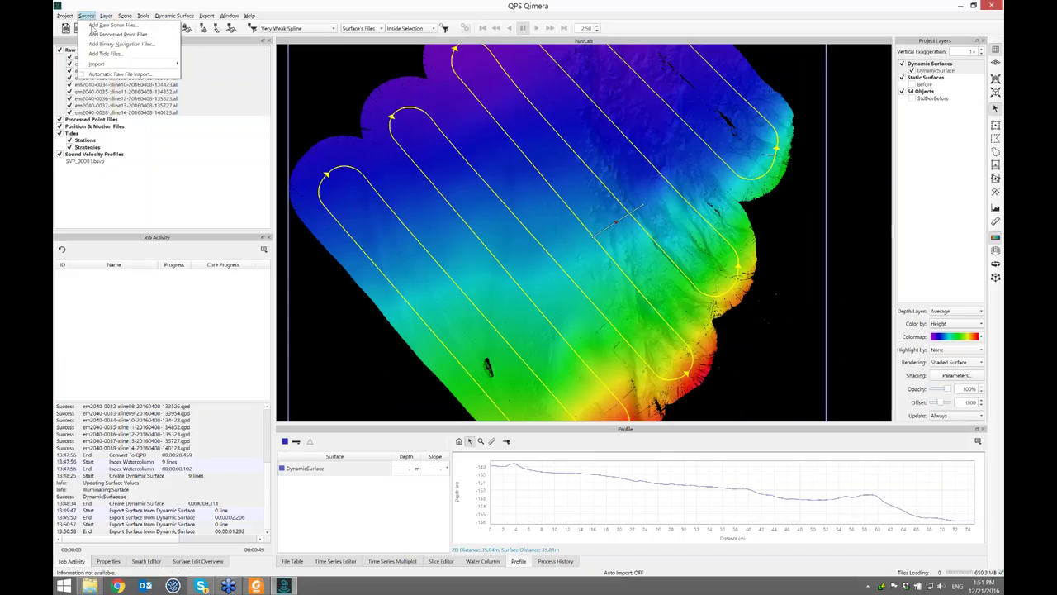
click(170, 46)
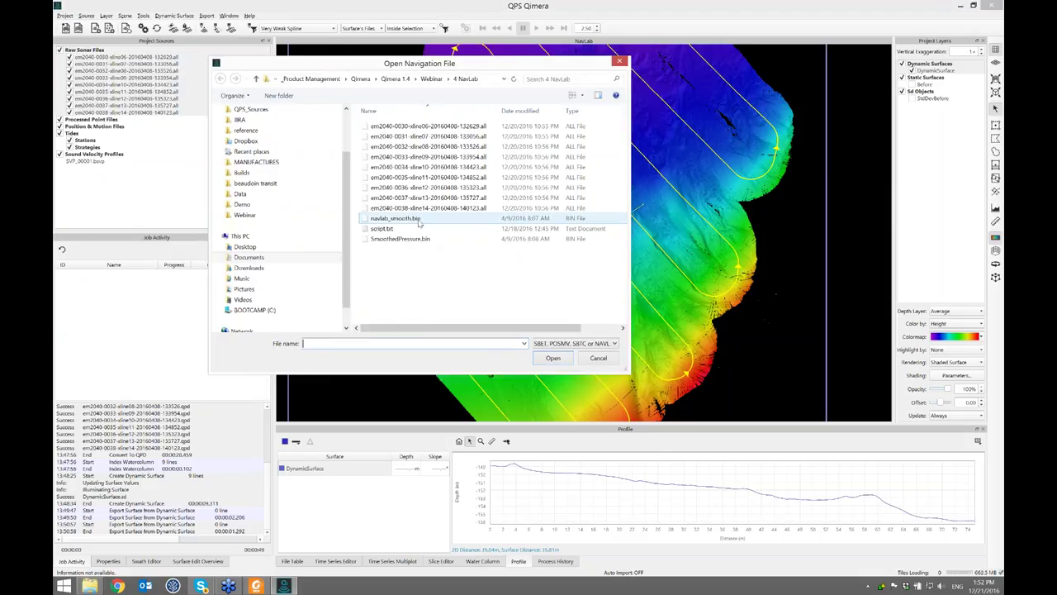
click(438, 220)
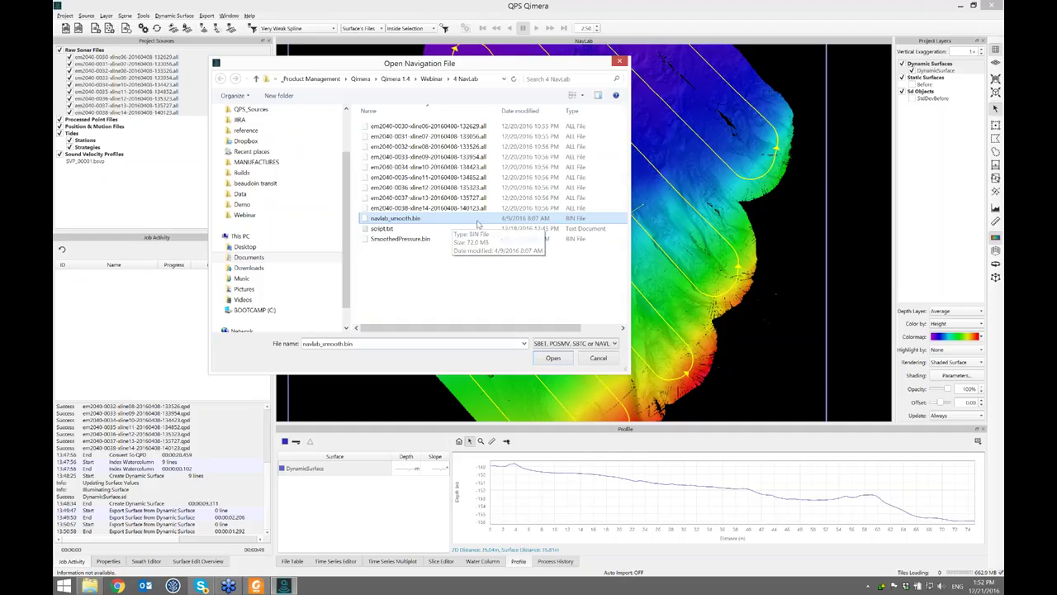
click(551, 359)
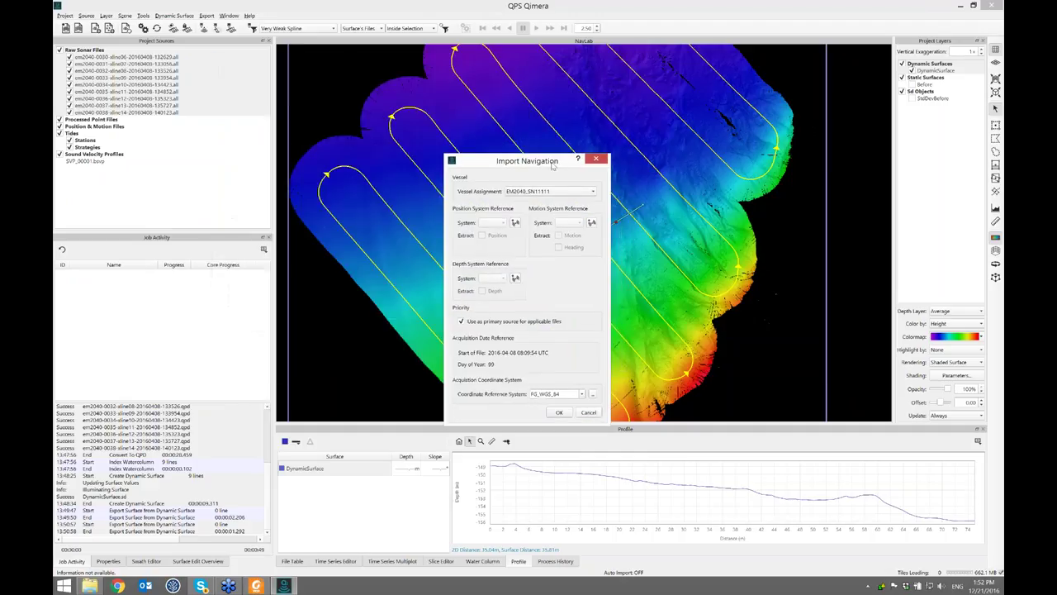
drag(567, 160, 647, 169)
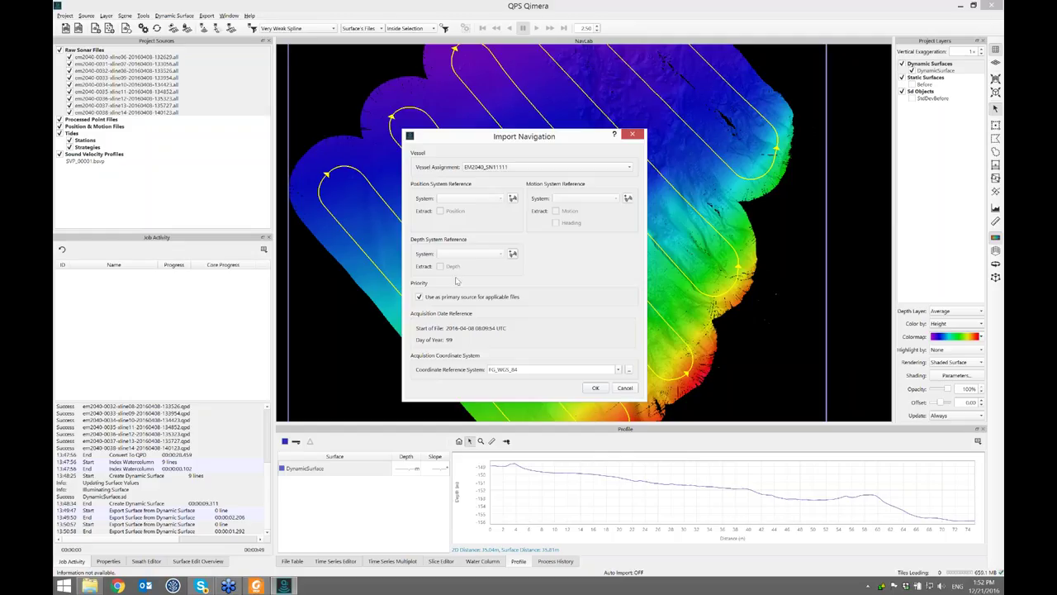
Step: Create a position system named NavLabPosition for the navigation import and enable position extraction for it
click(513, 198)
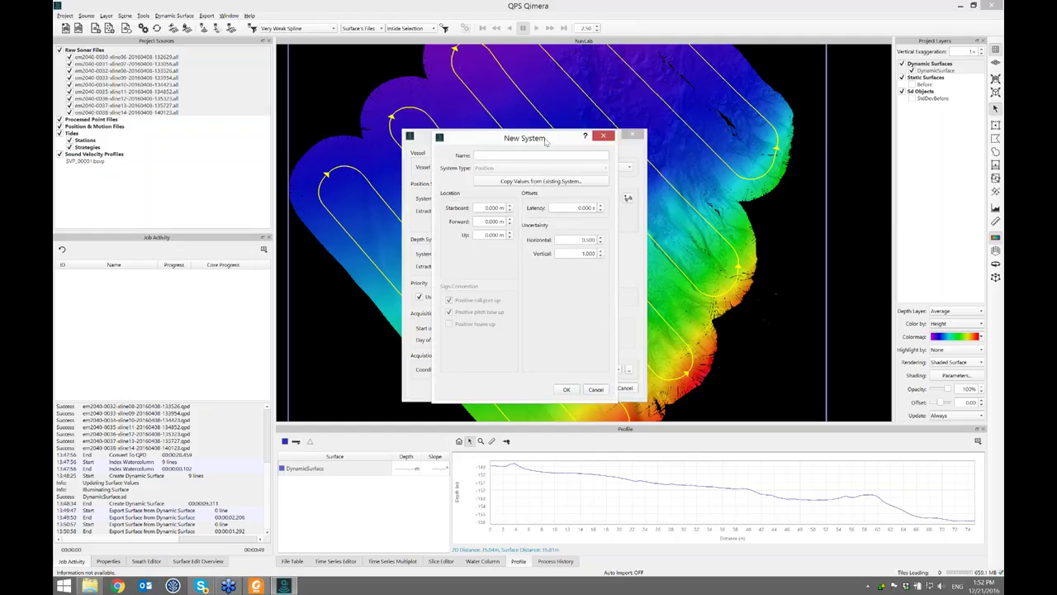
drag(545, 142, 583, 108)
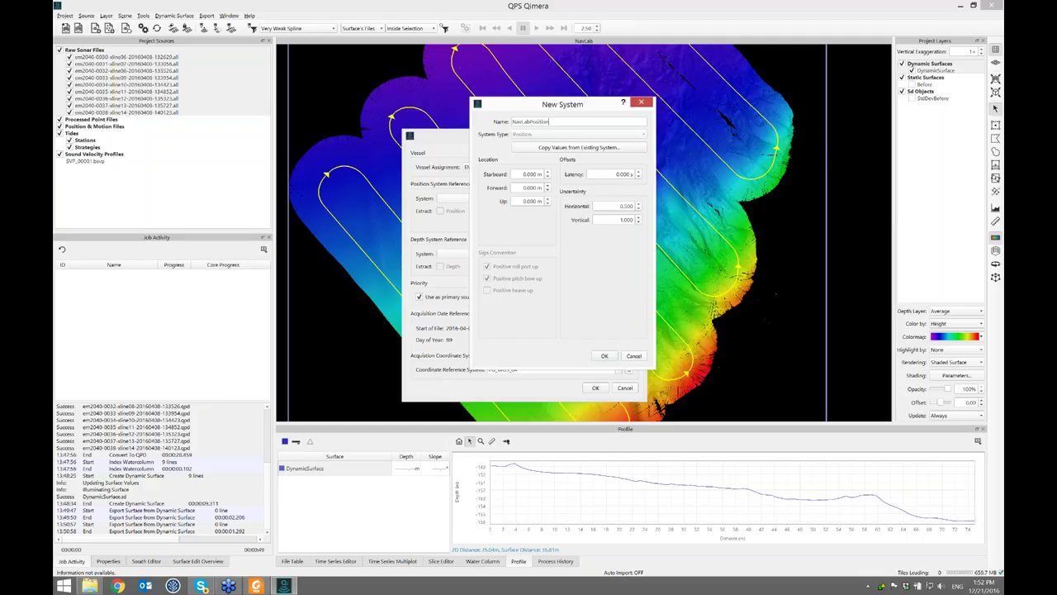
click(603, 355)
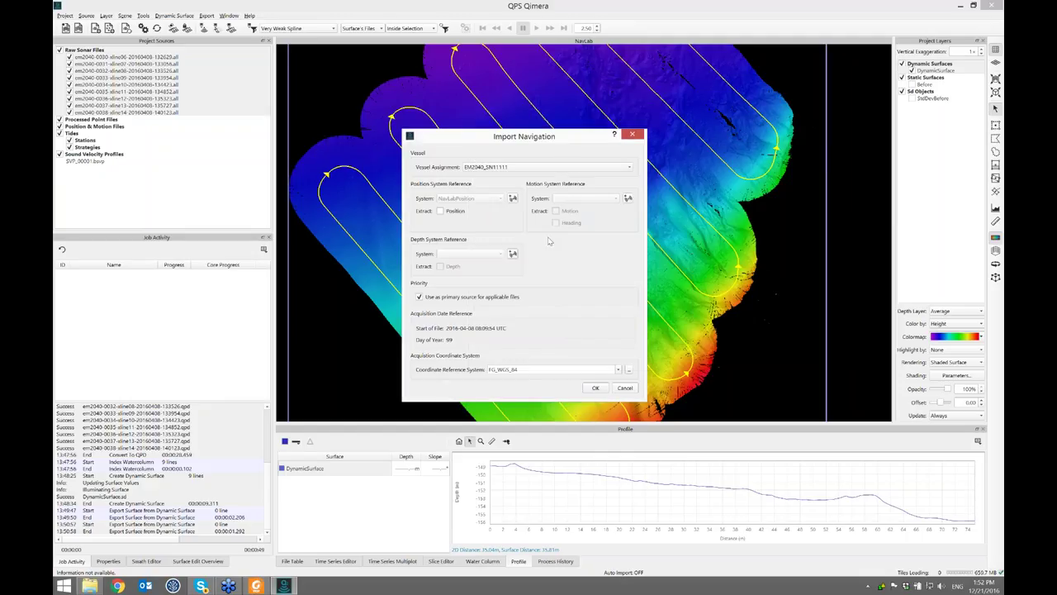
click(441, 211)
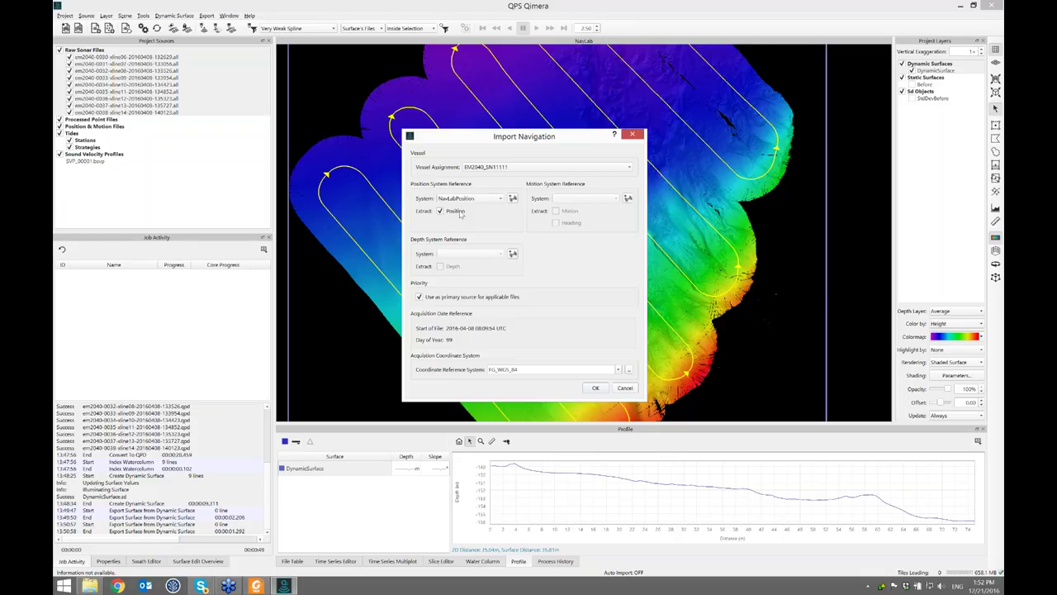
Step: Create a motion system named NavLabMotion for the import and enable extraction of both motion and heading
click(628, 200)
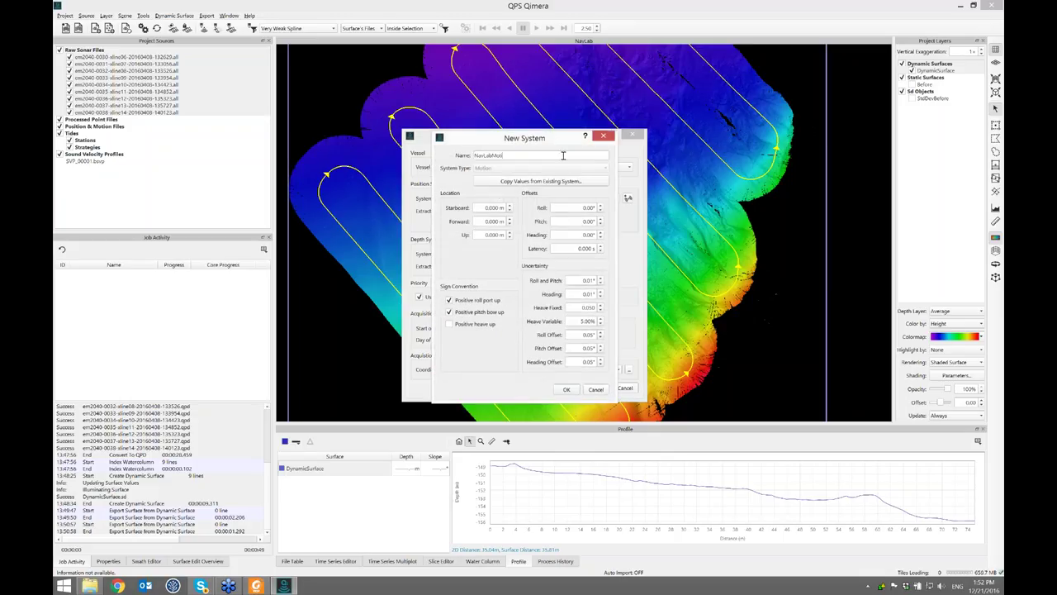
click(564, 155)
click(568, 390)
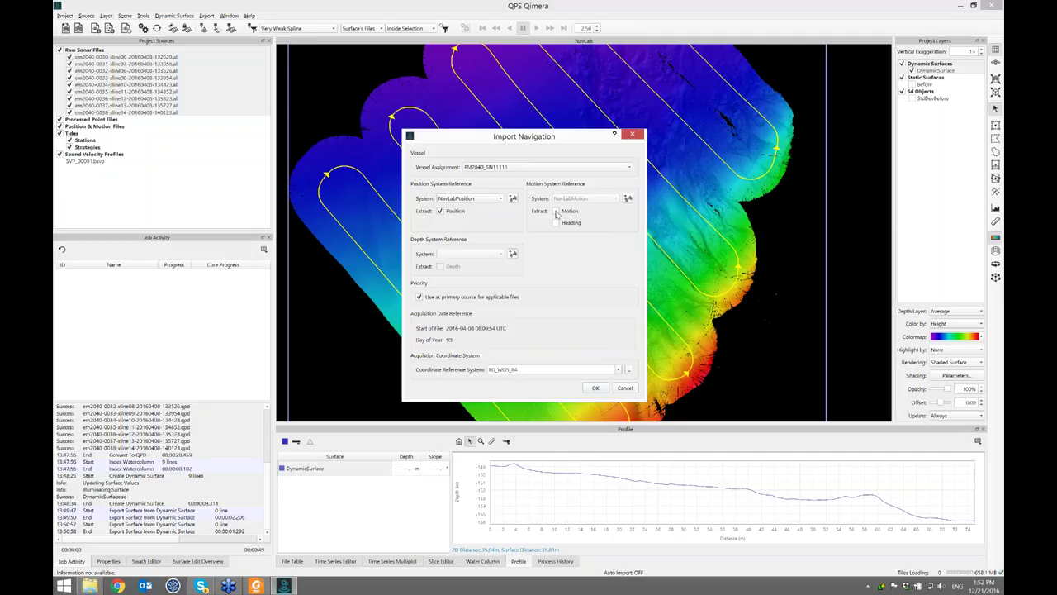
click(557, 211)
click(555, 224)
Step: Create a depth system named NavLabDepth with depth extraction enabled, and import the navigation as the primary source
click(513, 255)
drag(545, 142, 565, 136)
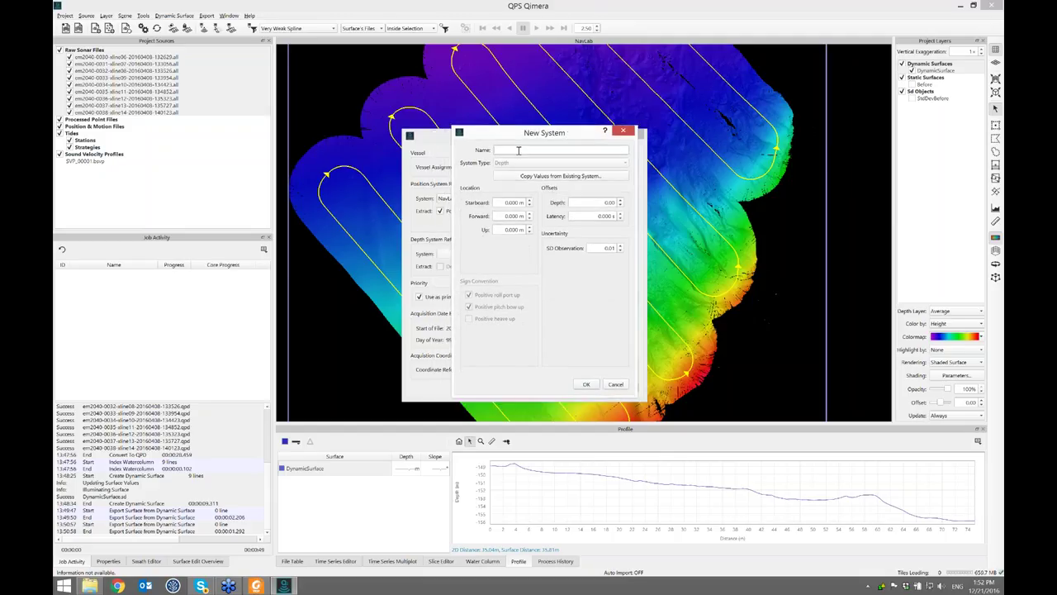
click(518, 149)
text(NavLabDepth)
click(587, 384)
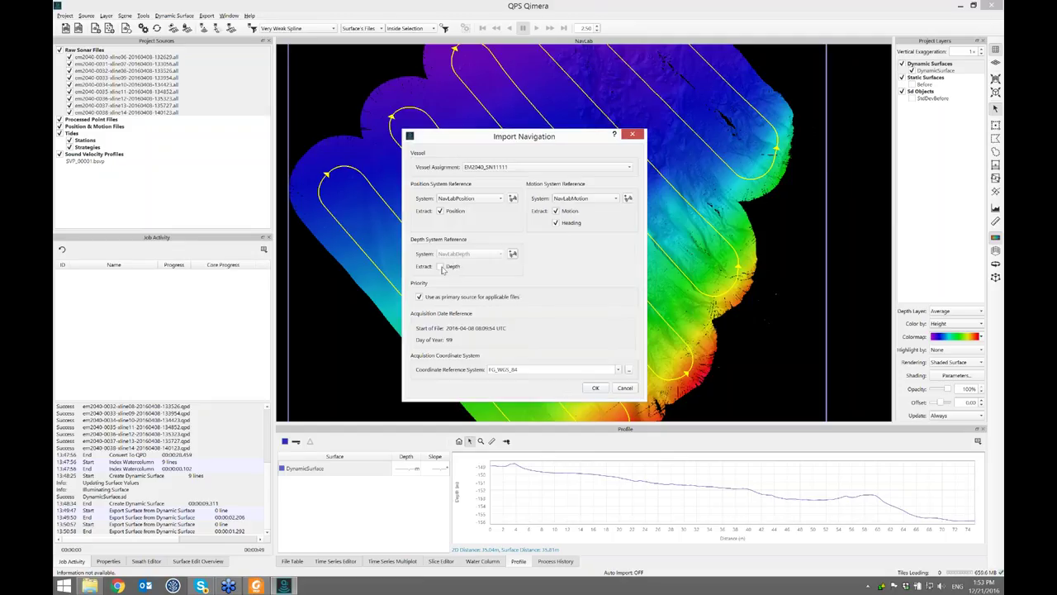
click(594, 389)
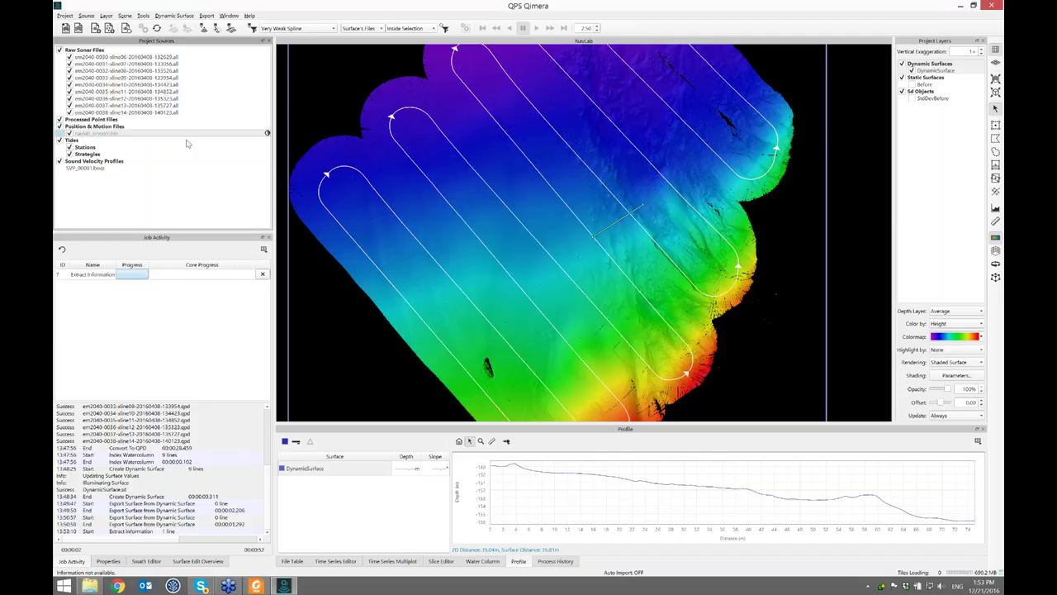
Step: Review the full extent of the imported navlab_smooth.bin track around the surface and hide the track
scroll(554, 214, down, 3)
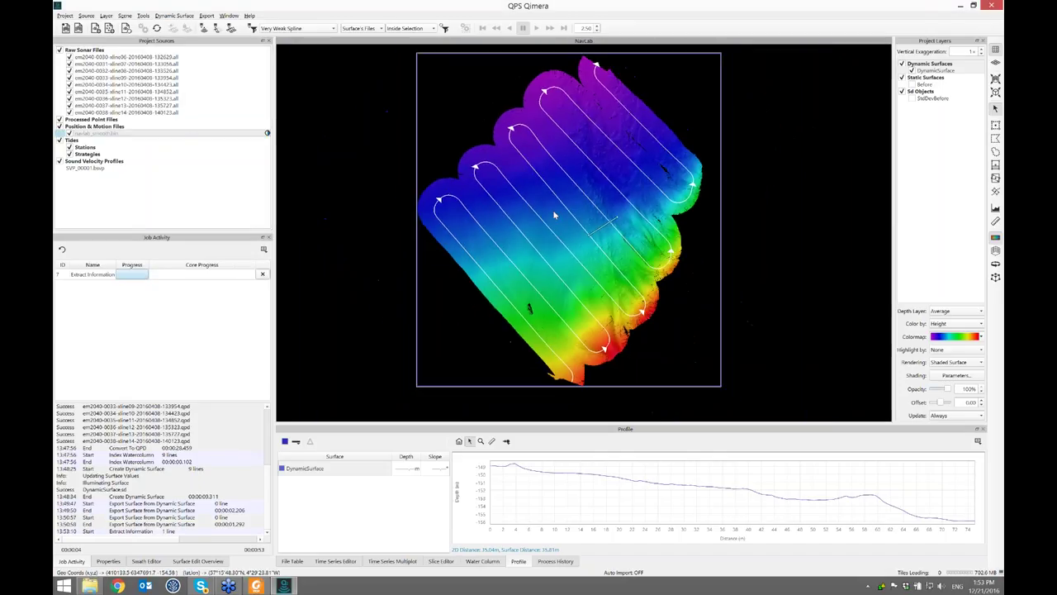
scroll(567, 216, down, 5)
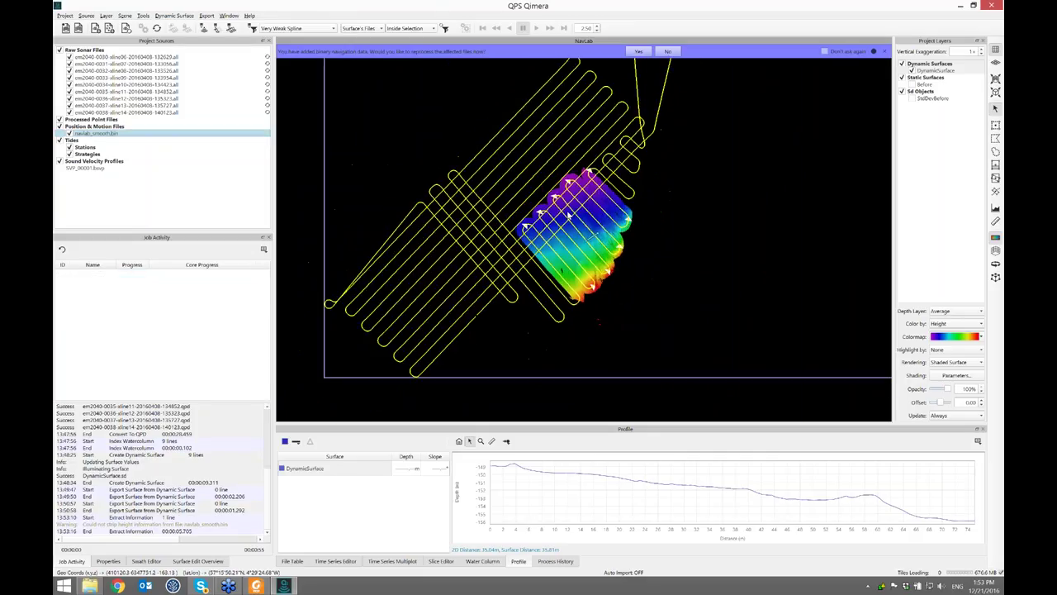
scroll(582, 225, down, 5)
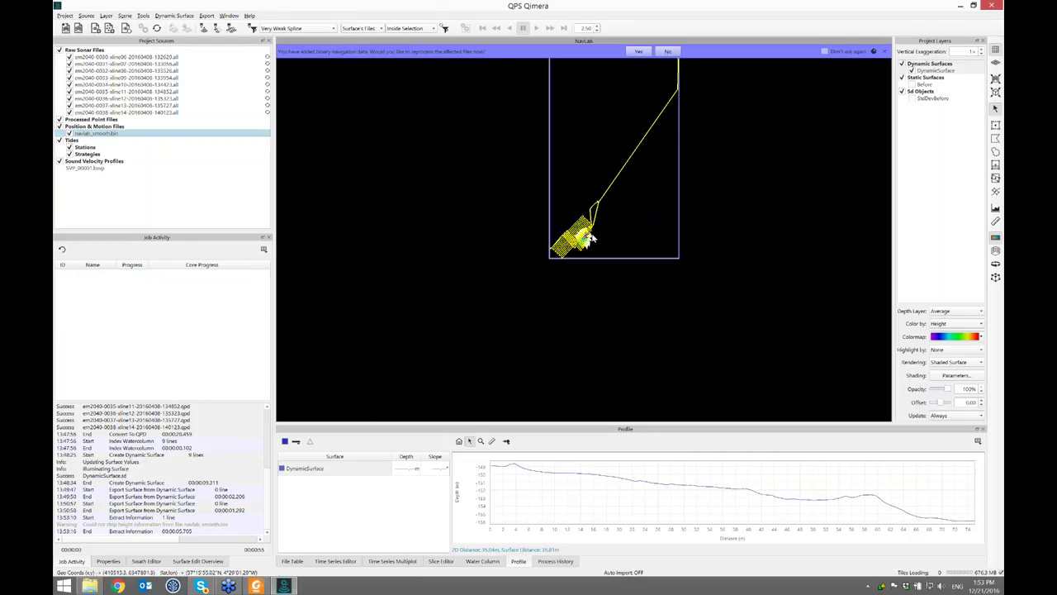
scroll(582, 242, up, 4)
scroll(588, 250, up, 6)
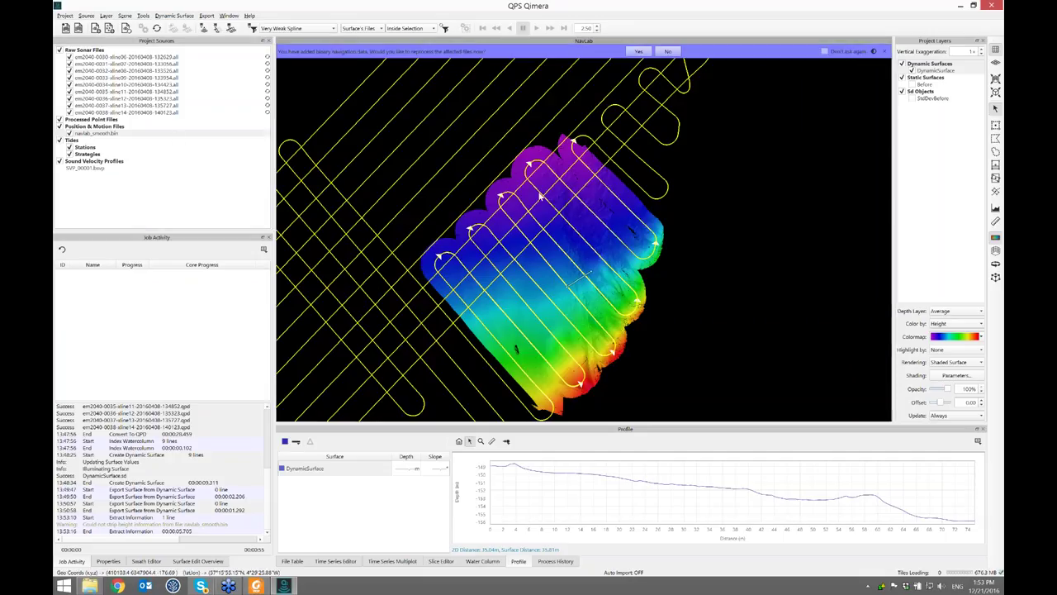
scroll(574, 216, down, 3)
click(60, 126)
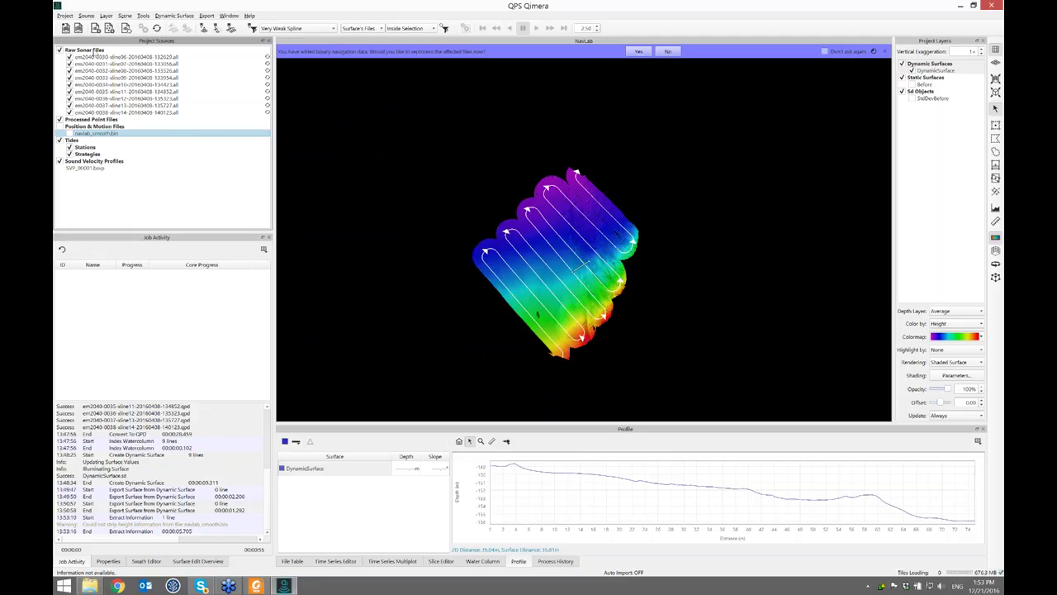
Step: Reprocess all the raw sonar files so that they use the imported navigation
click(95, 51)
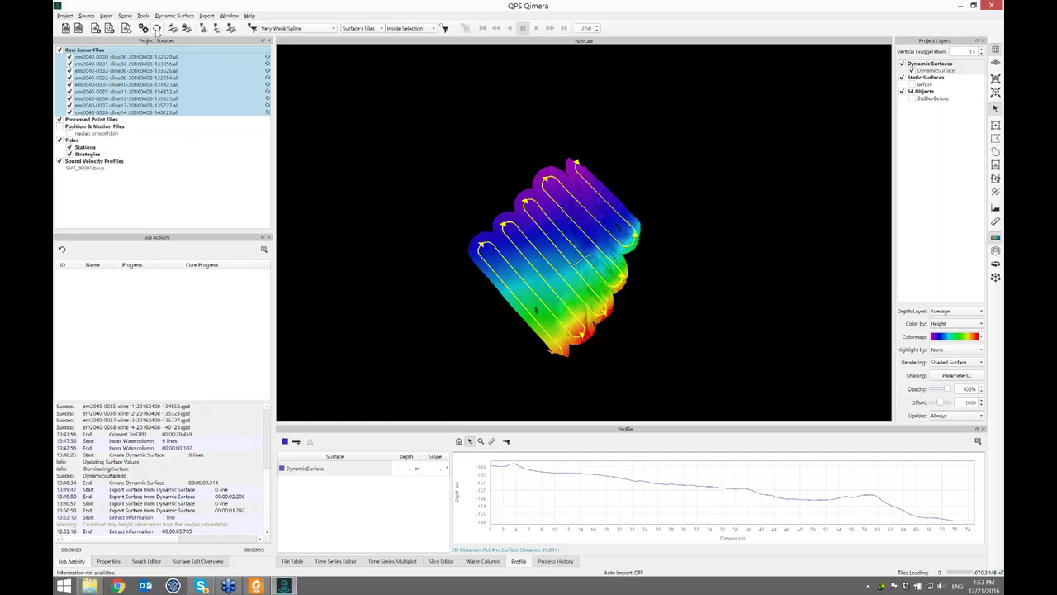
click(157, 29)
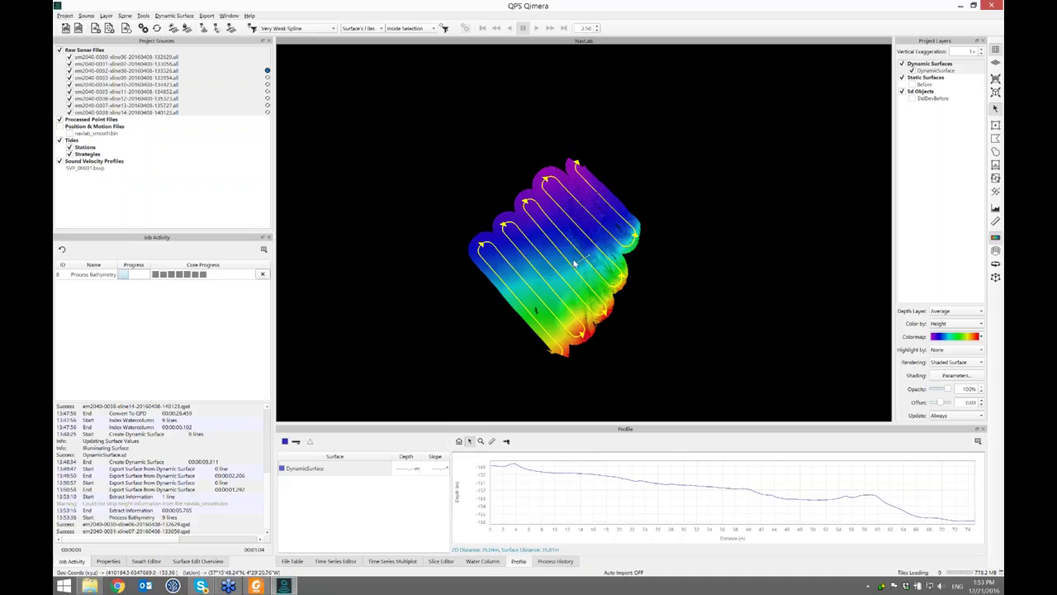
Step: Examine the seabed ridges and line overlaps of the dynamic surface, from the profile area to the survey lines' turns
scroll(581, 263, up, 5)
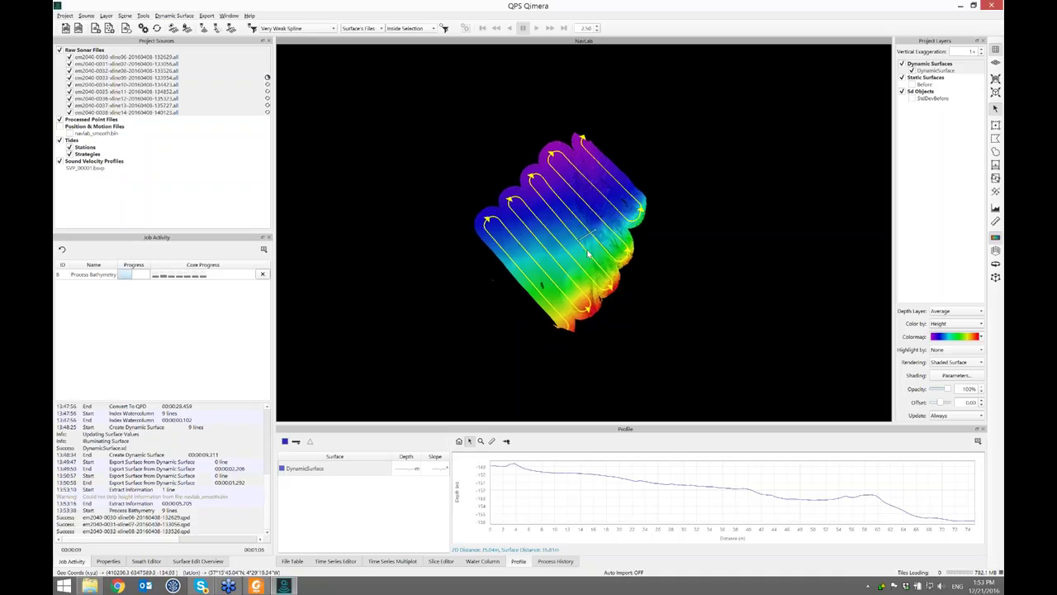
drag(631, 266, 608, 246)
scroll(608, 246, up, 1)
scroll(607, 248, up, 3)
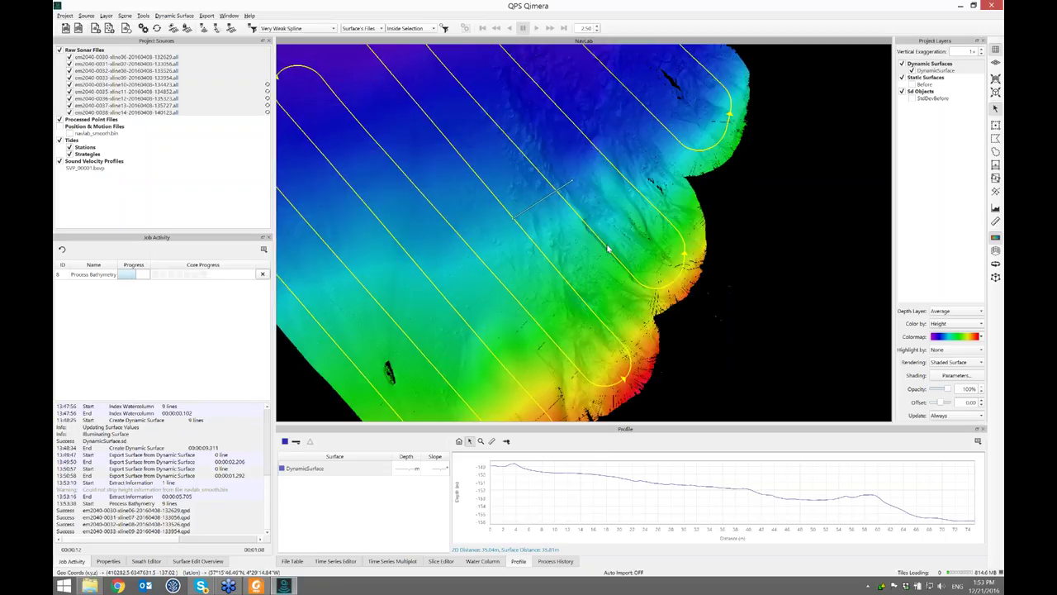
scroll(607, 249, up, 4)
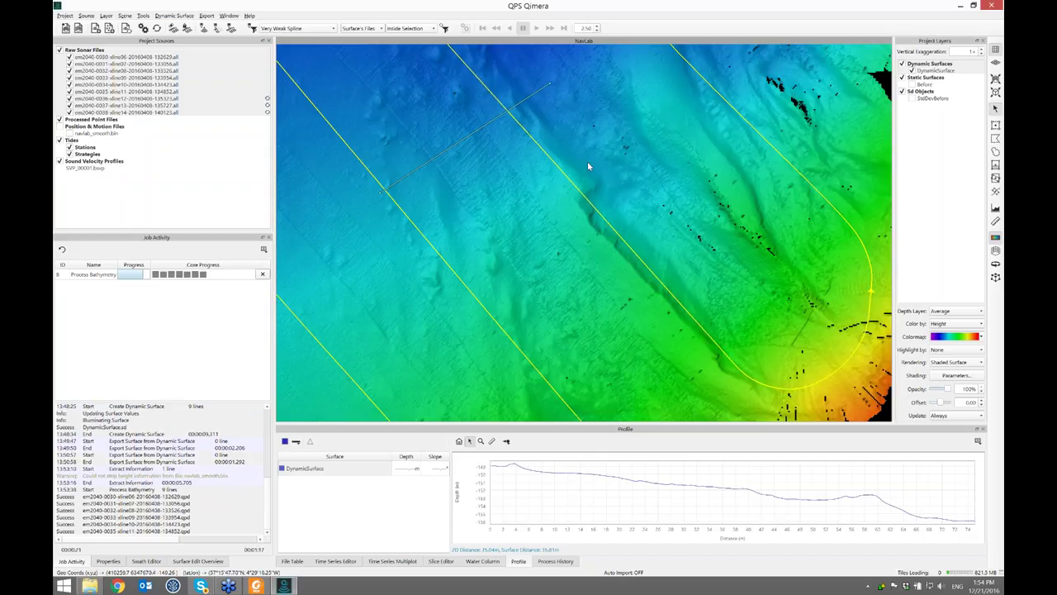
scroll(588, 166, down, 4)
scroll(637, 83, up, 1)
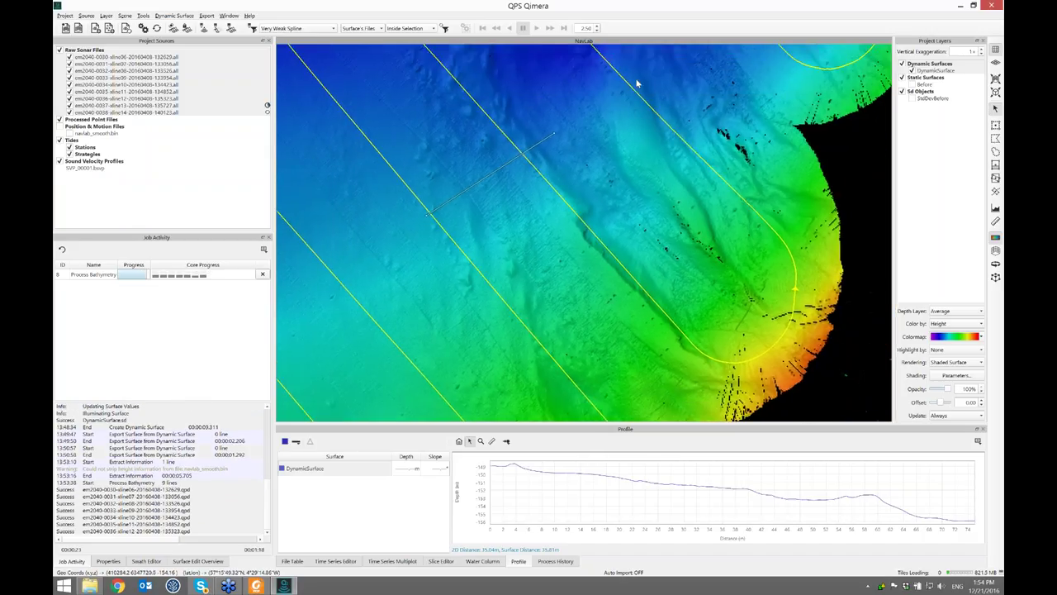
scroll(634, 89, up, 2)
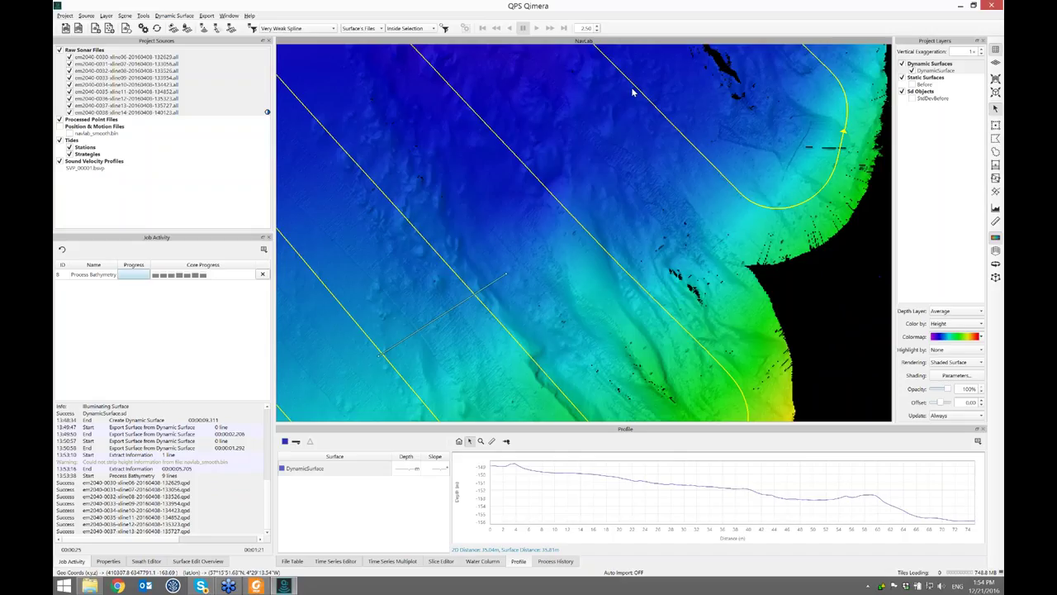
scroll(633, 93, up, 2)
drag(508, 212, 476, 328)
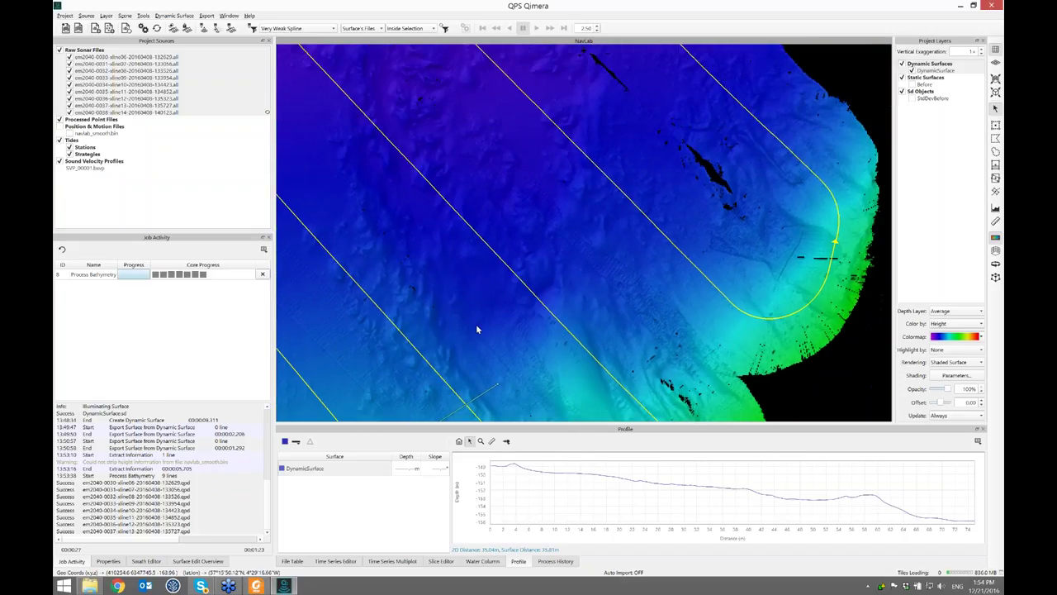
double_click(476, 325)
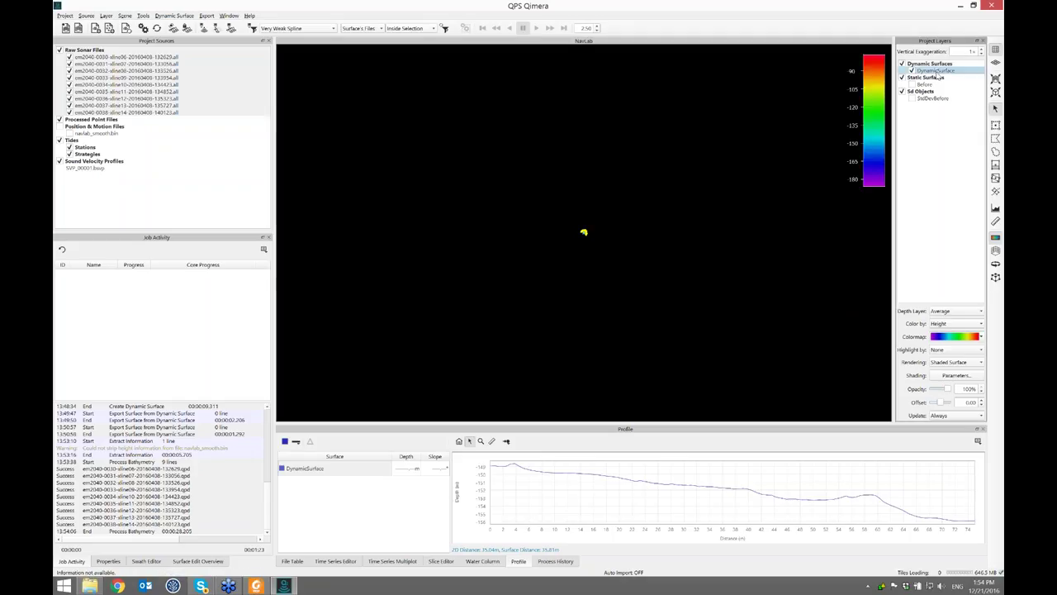
Step: Snapshot the entire reprocessed dynamic surface as a static surface named After, using the mean depth layer
scroll(583, 235, up, 10)
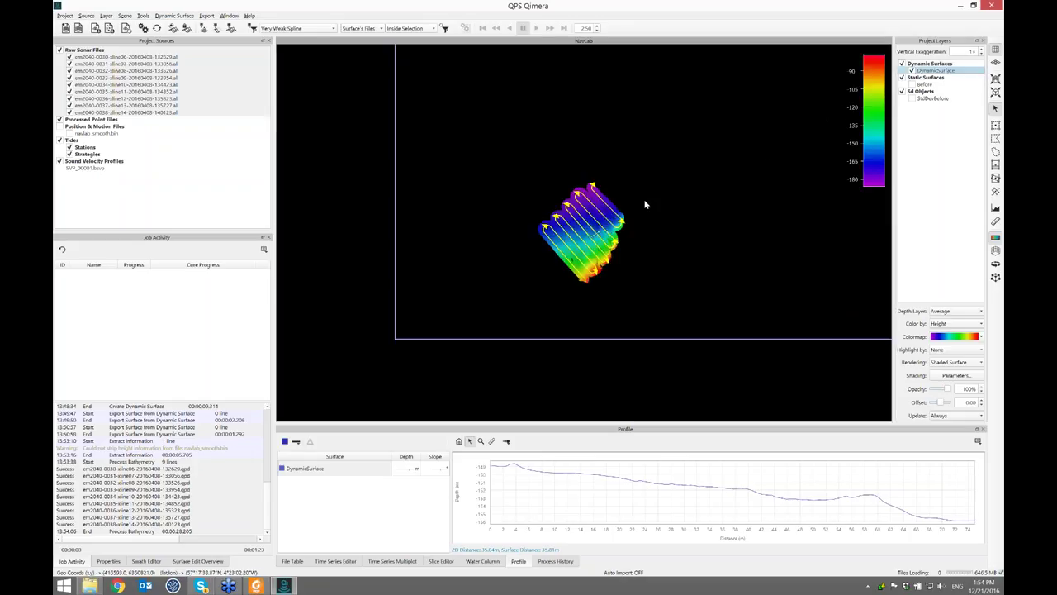
scroll(583, 239, up, 5)
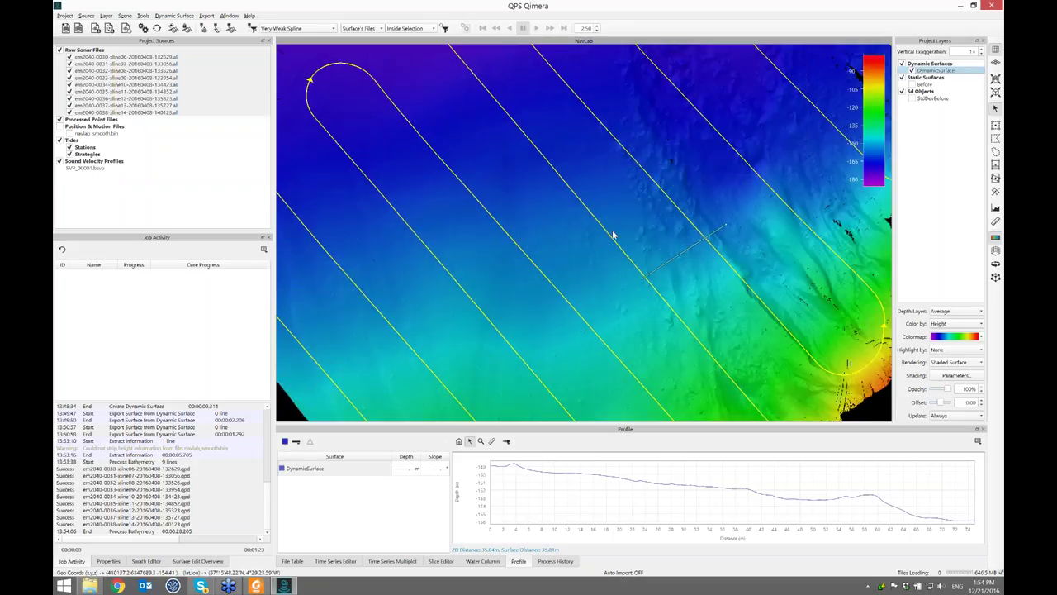
drag(671, 331, 584, 236)
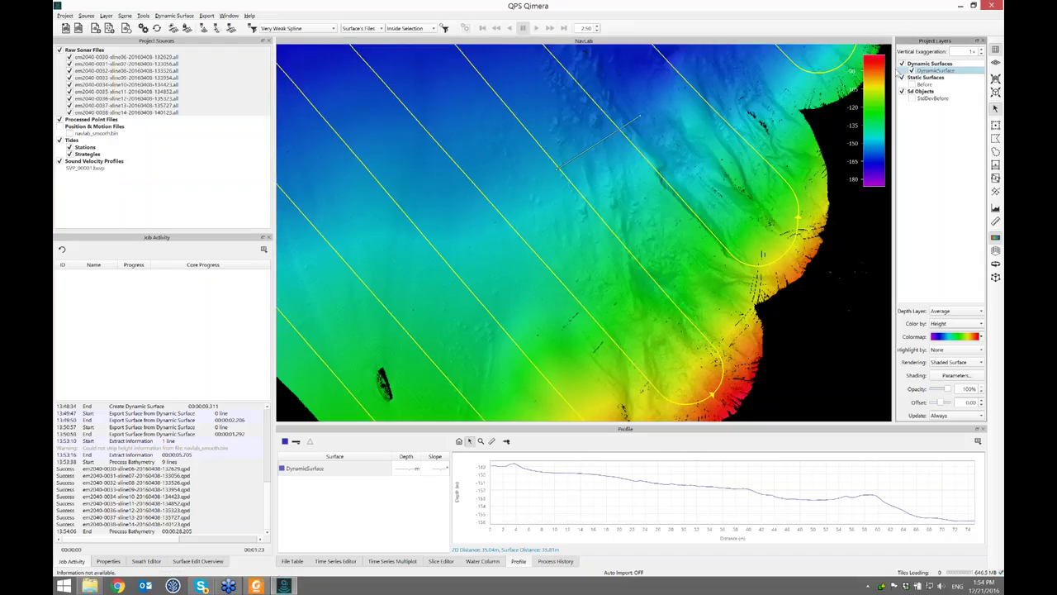
click(174, 15)
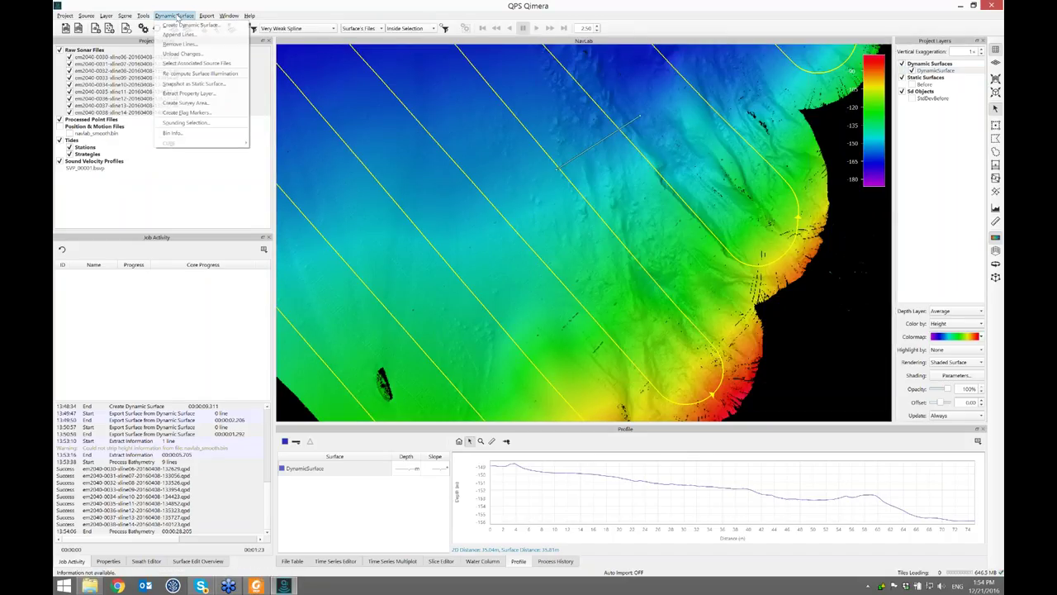
click(230, 86)
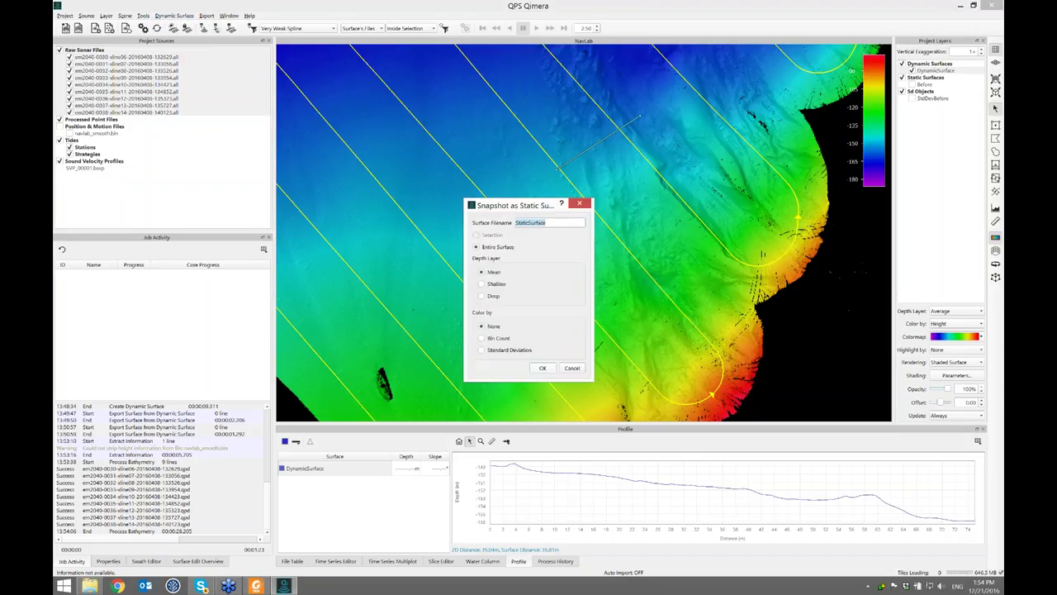
text(After)
key(Return)
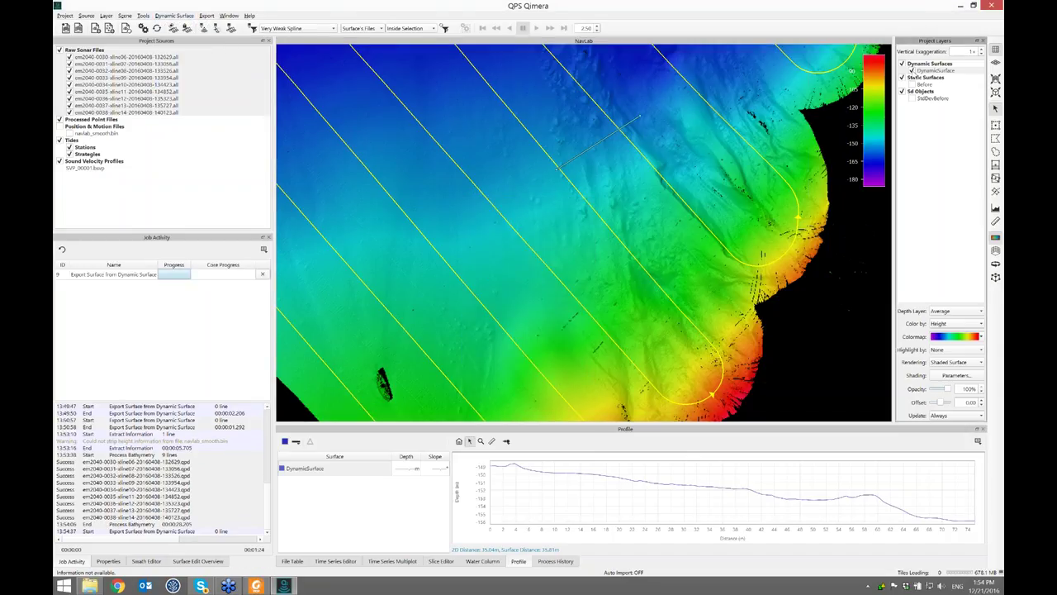
Step: Display the Before and After static surfaces together and compare their depth profiles and the seabed around the profile line
click(921, 91)
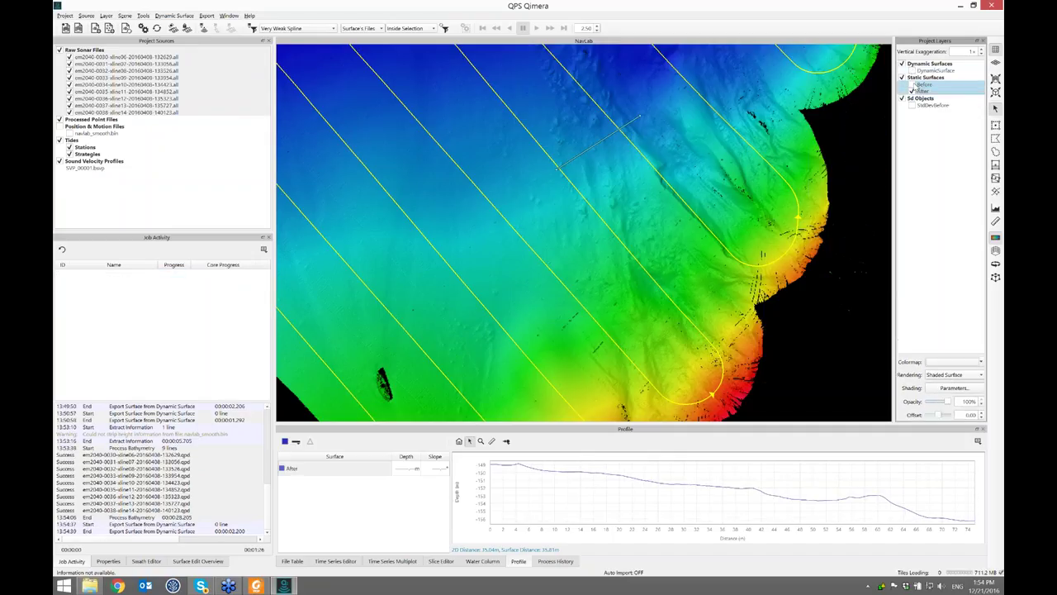
click(912, 84)
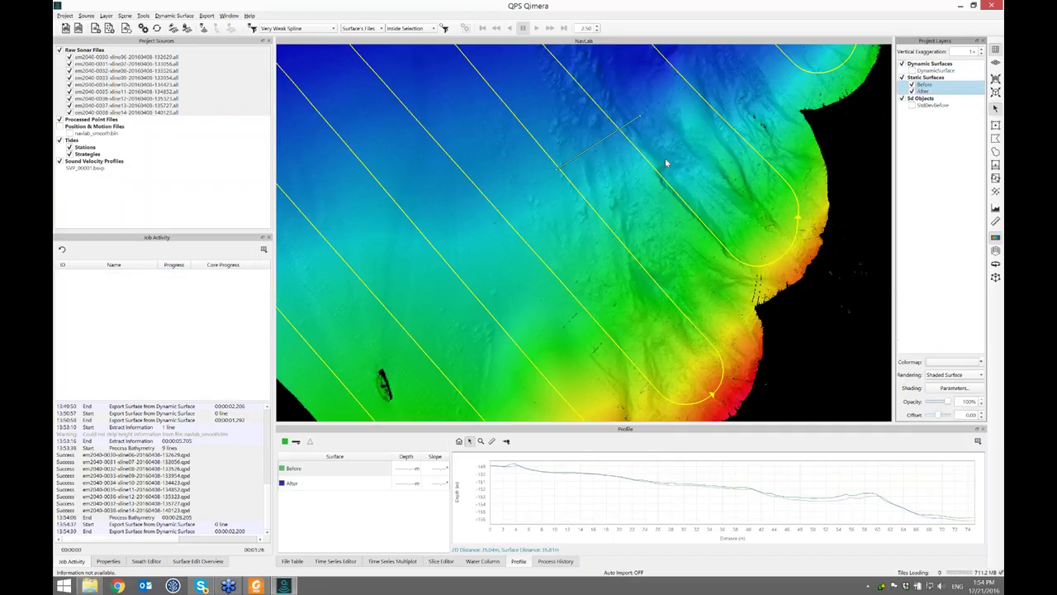
drag(577, 100, 582, 173)
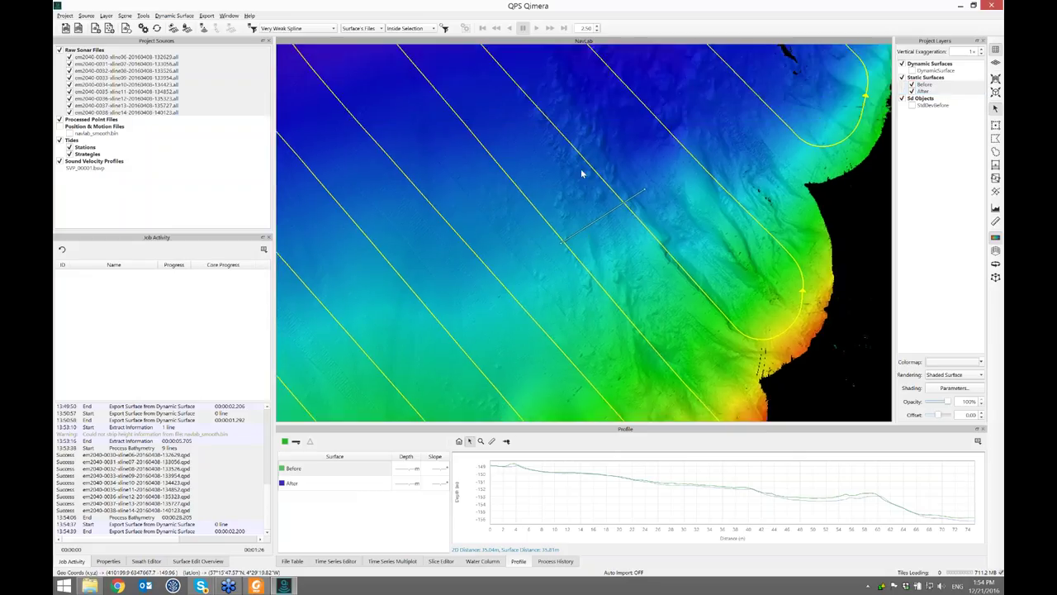
drag(527, 263, 556, 250)
scroll(587, 261, up, 1)
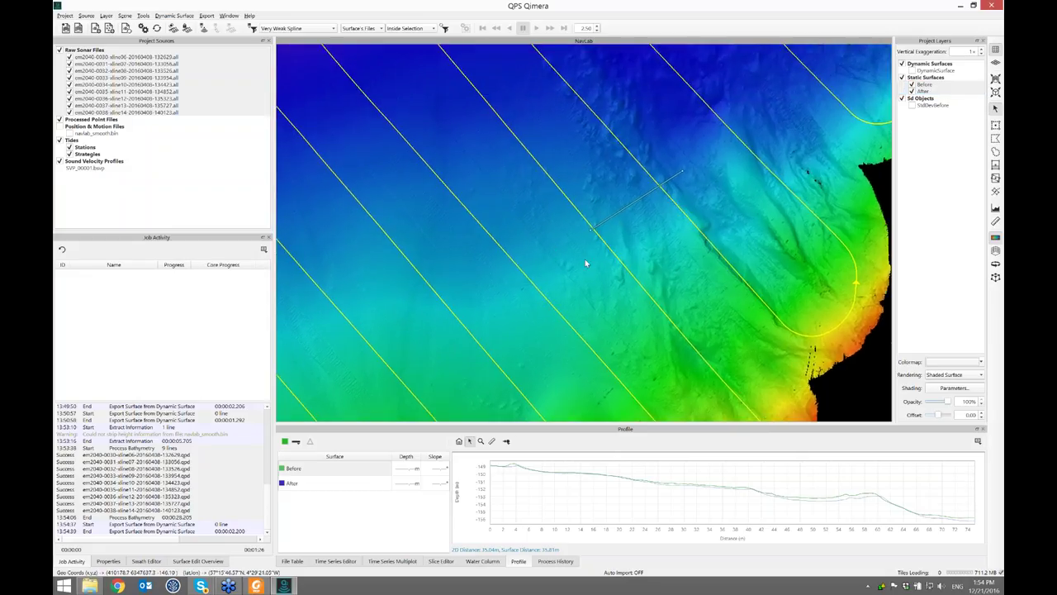
Step: Alternate between the Before and After surfaces to examine the ridges and line overlaps, leaving only After displayed
scroll(605, 263, down, 3)
drag(606, 264, 600, 256)
scroll(593, 253, up, 3)
key(space)
key(space)
key(space)
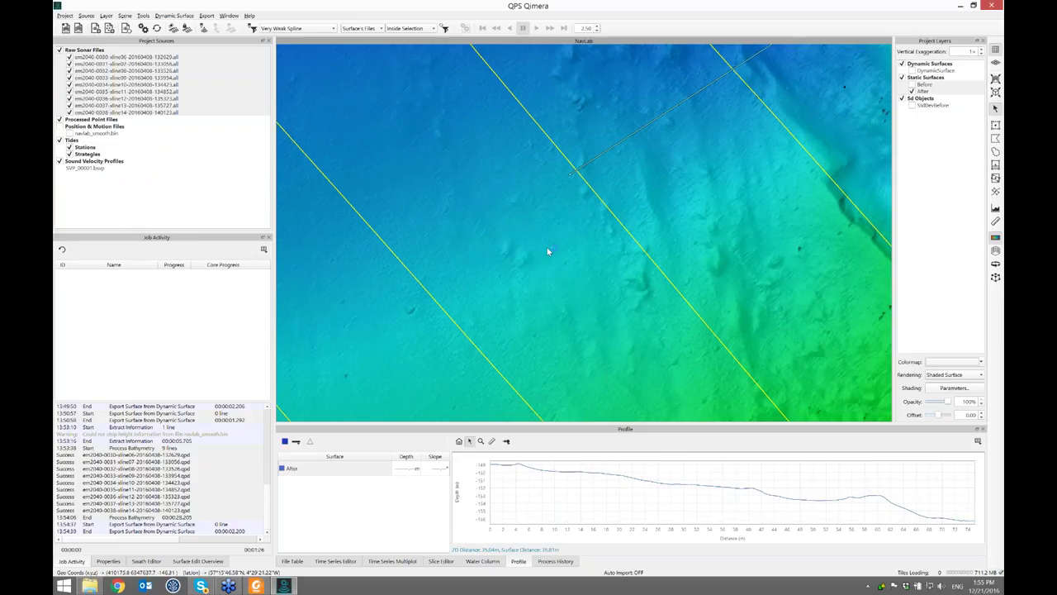
scroll(613, 245, down, 3)
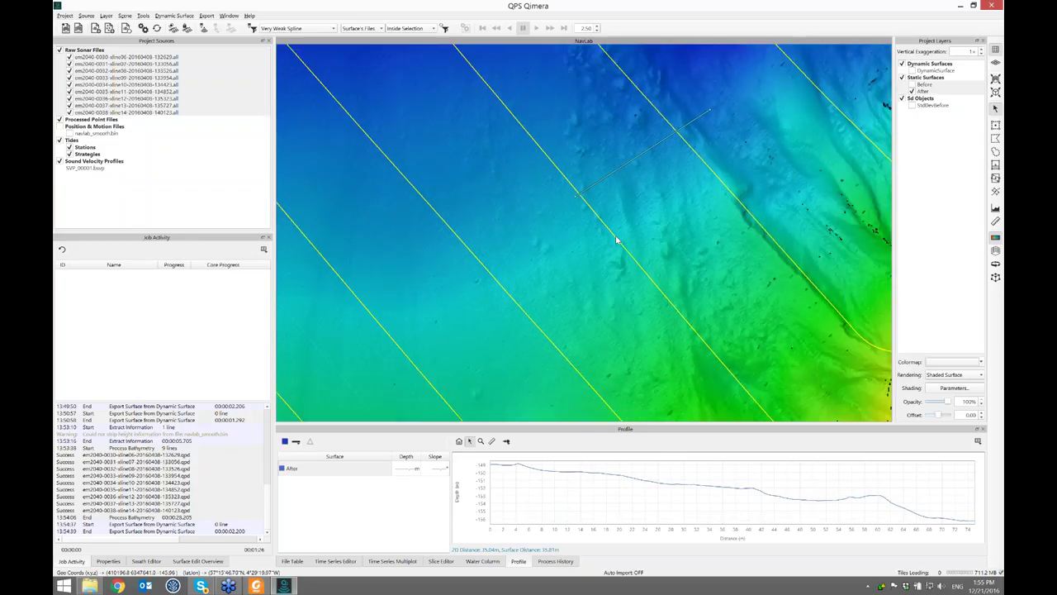
scroll(616, 240, down, 2)
drag(663, 187, 597, 228)
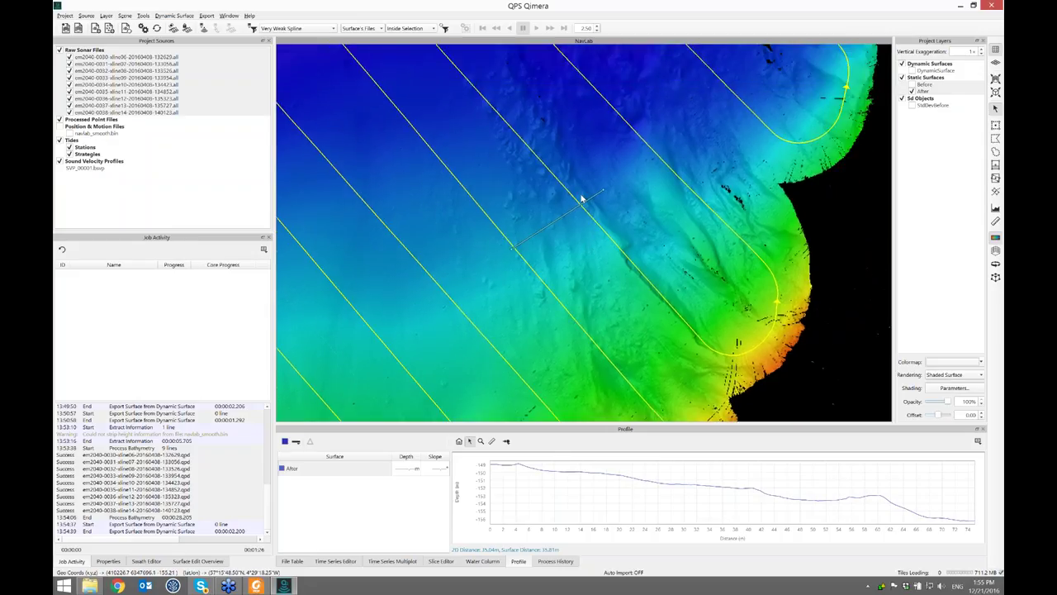
Step: Extract the standard deviation of the entire dynamic surface as a property layer named StdDevAfter
click(912, 70)
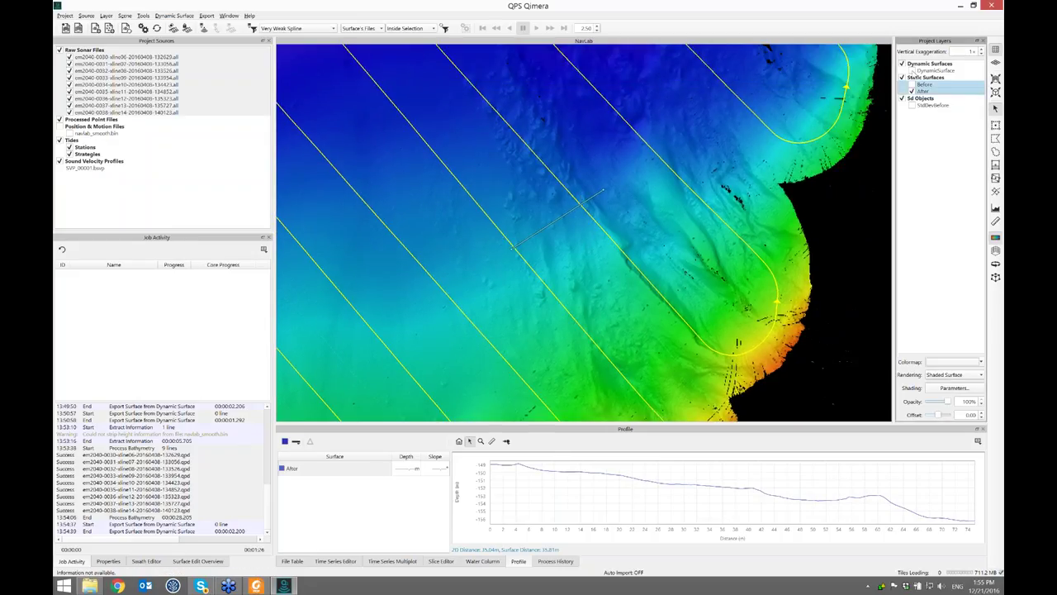
click(178, 16)
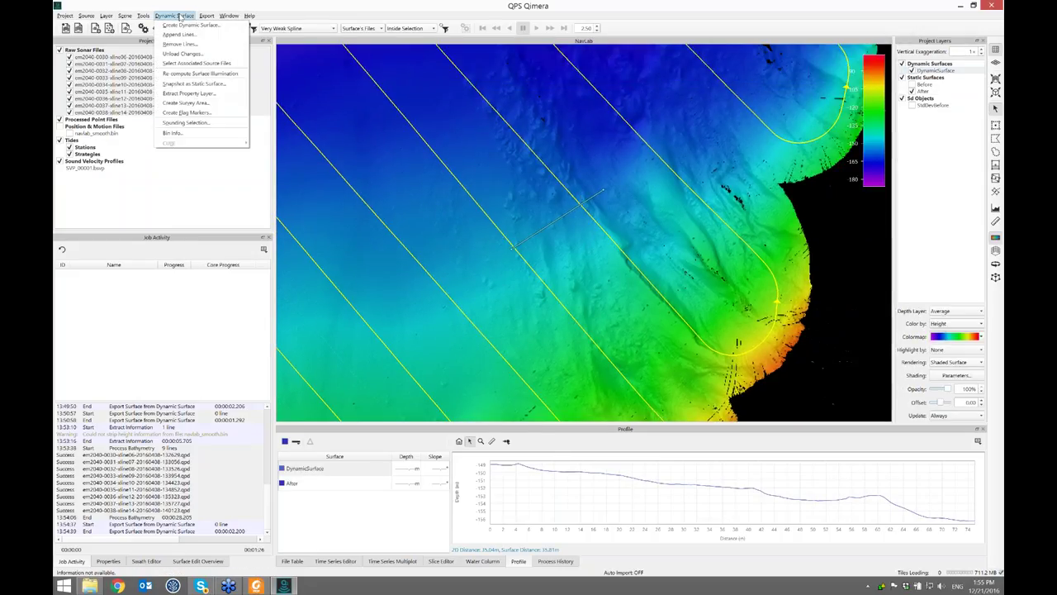
click(229, 96)
click(501, 319)
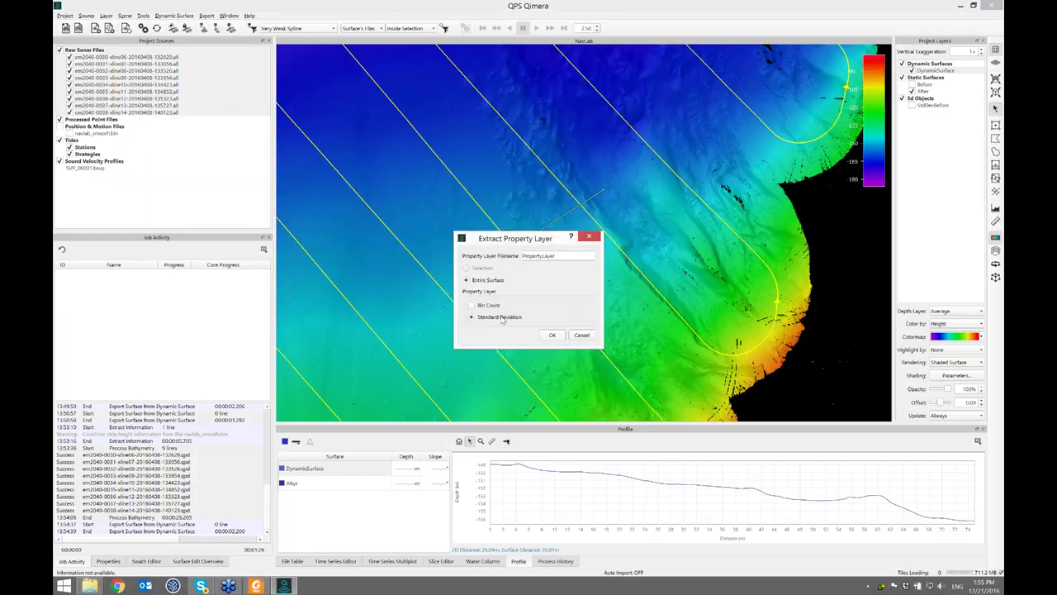
drag(576, 255, 518, 256)
text(StdDevAfter)
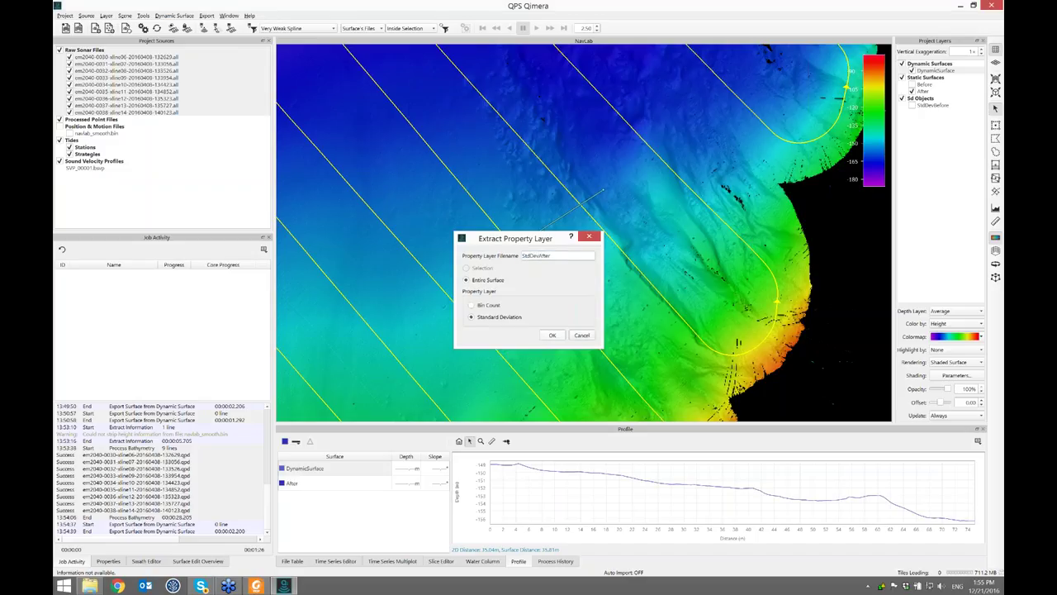
key(Return)
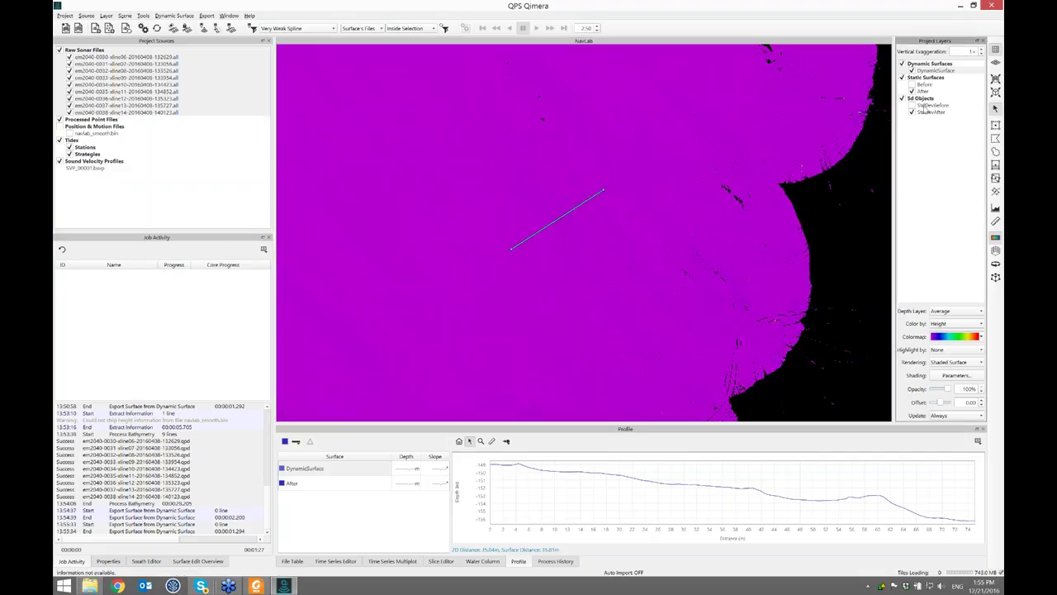
Step: Limit the upper end of the StdDevAfter layer's colormap range to 0.5
click(929, 112)
click(977, 387)
click(949, 406)
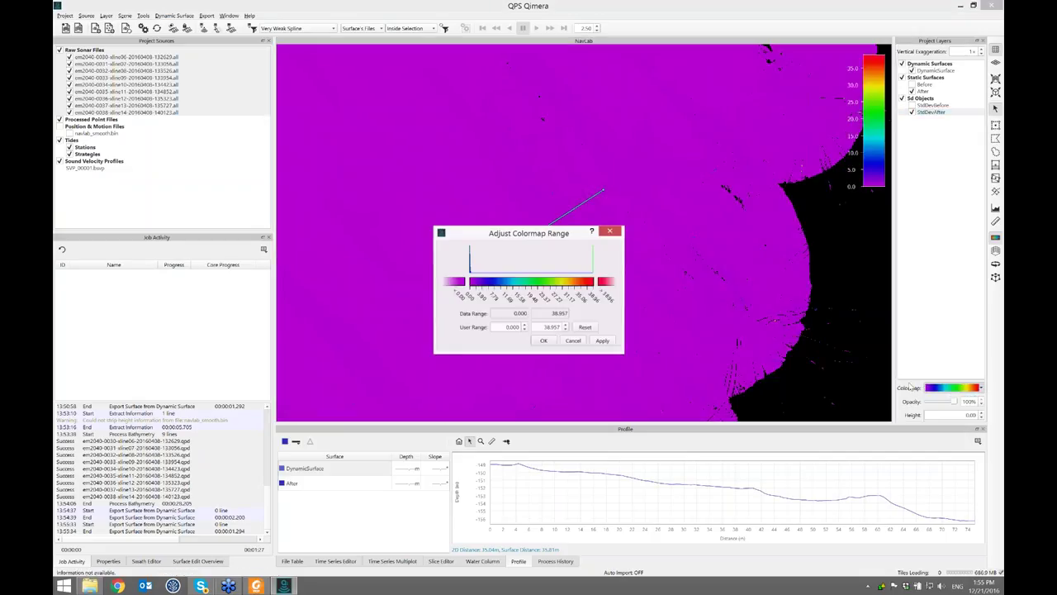
double_click(559, 327)
text(0.5)
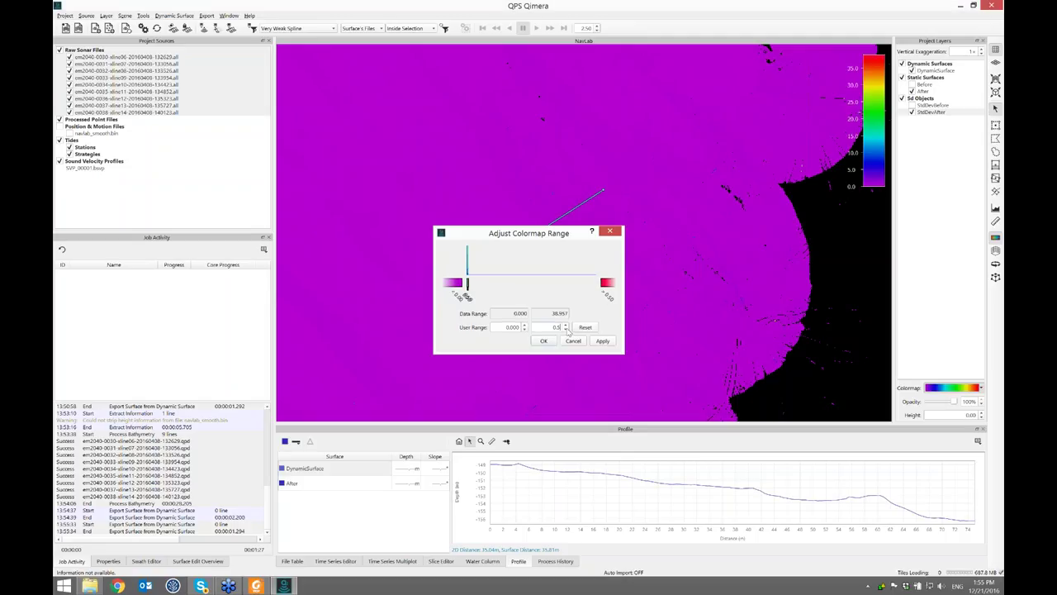
key(Return)
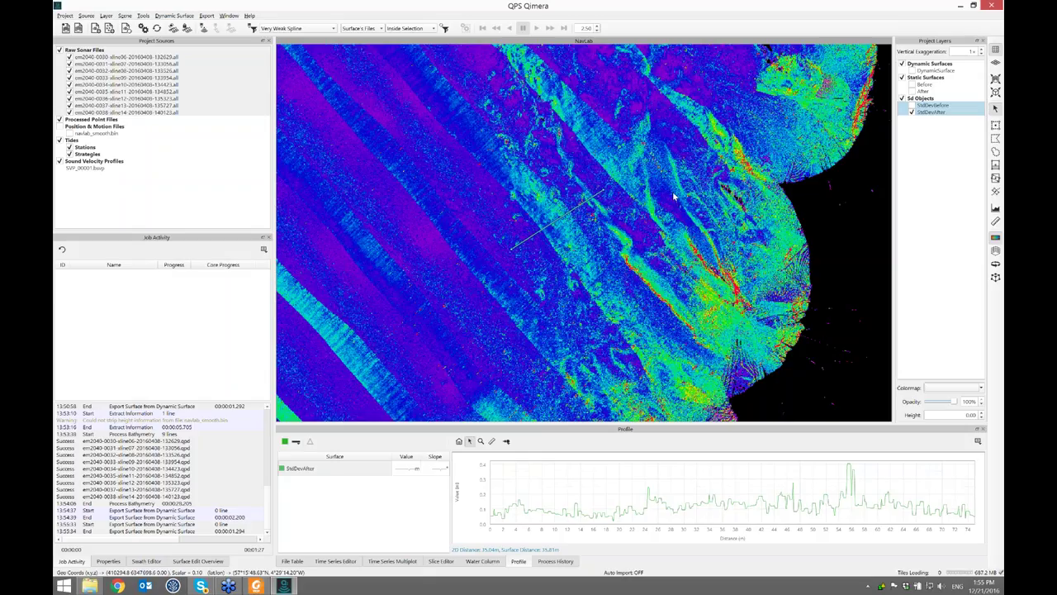
Step: Examine the StdDevAfter layer across the survey line overlaps against the StdDevBefore layer
drag(671, 201, 665, 204)
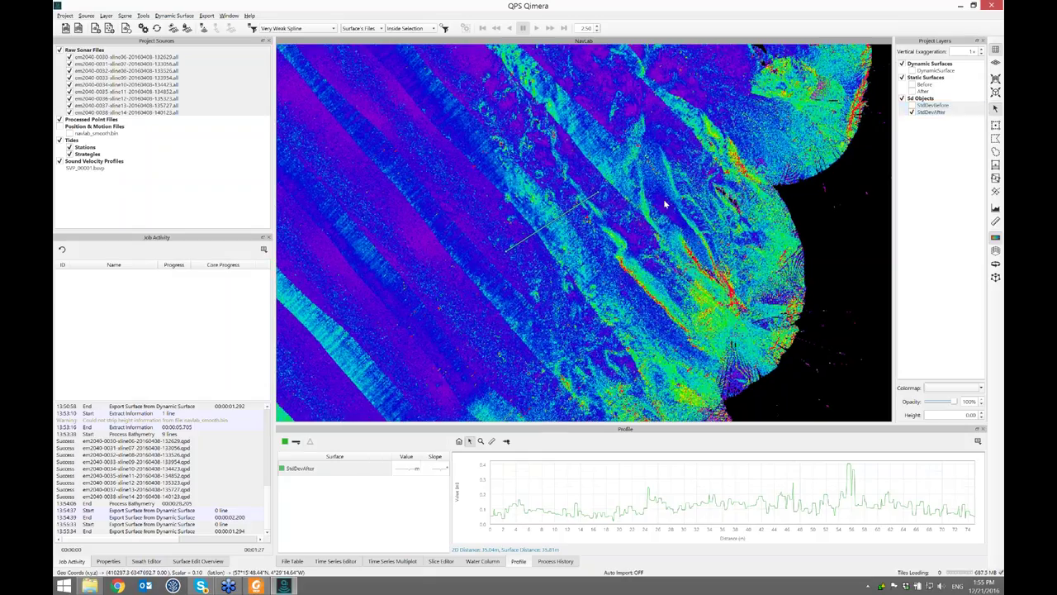
drag(665, 204, 449, 201)
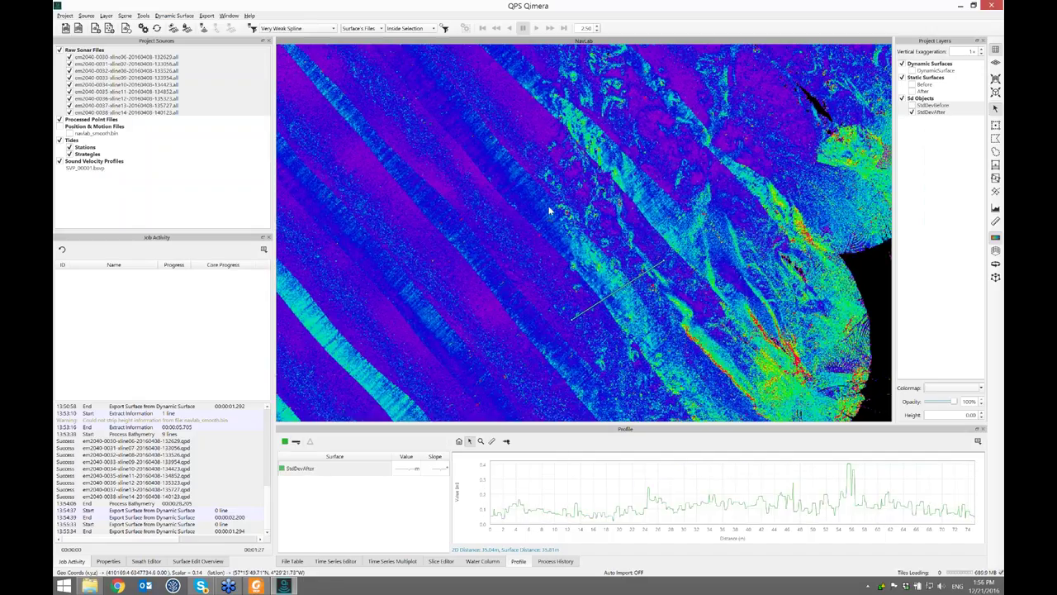
scroll(543, 320, down, 2)
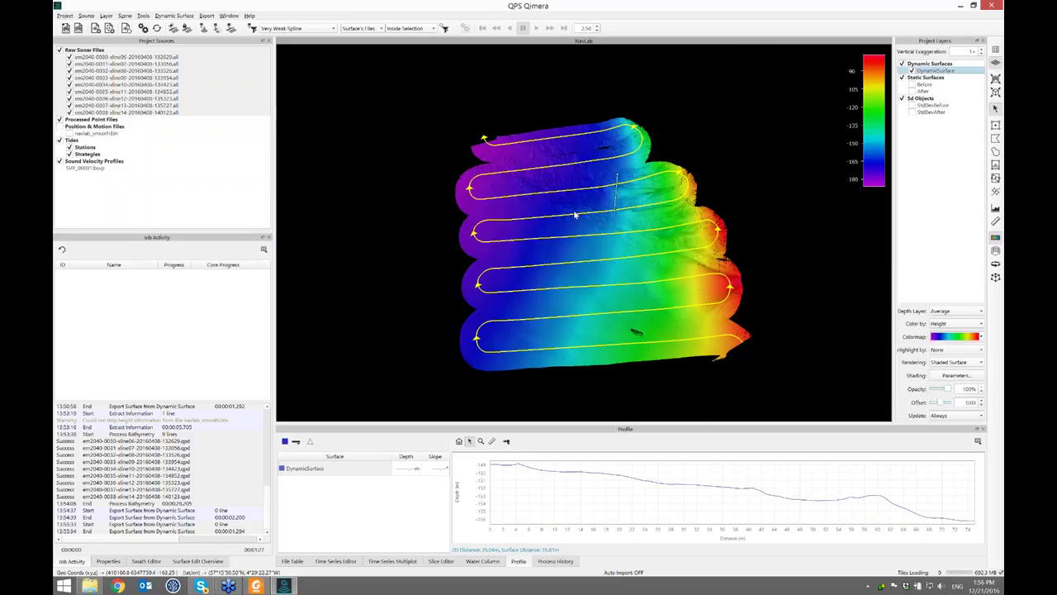
Step: Review the whole reprocessed dynamic surface in the 3D perspective view, from the ridges near the profile line to the full survey extent
drag(607, 279, 596, 204)
scroll(596, 205, up, 6)
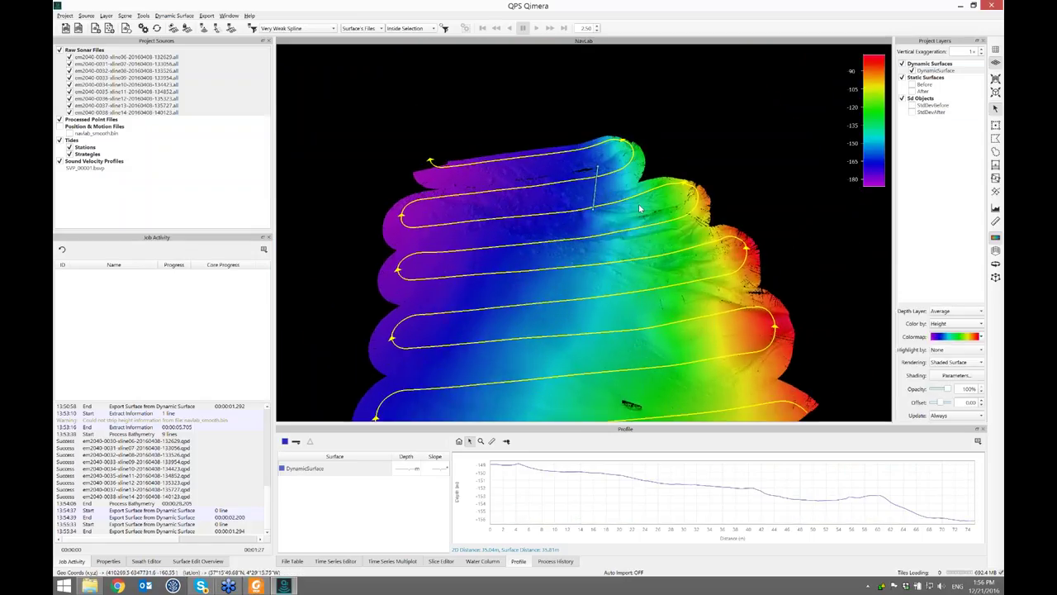
scroll(651, 212, up, 3)
scroll(666, 207, down, 5)
scroll(570, 285, up, 2)
drag(569, 271, 628, 255)
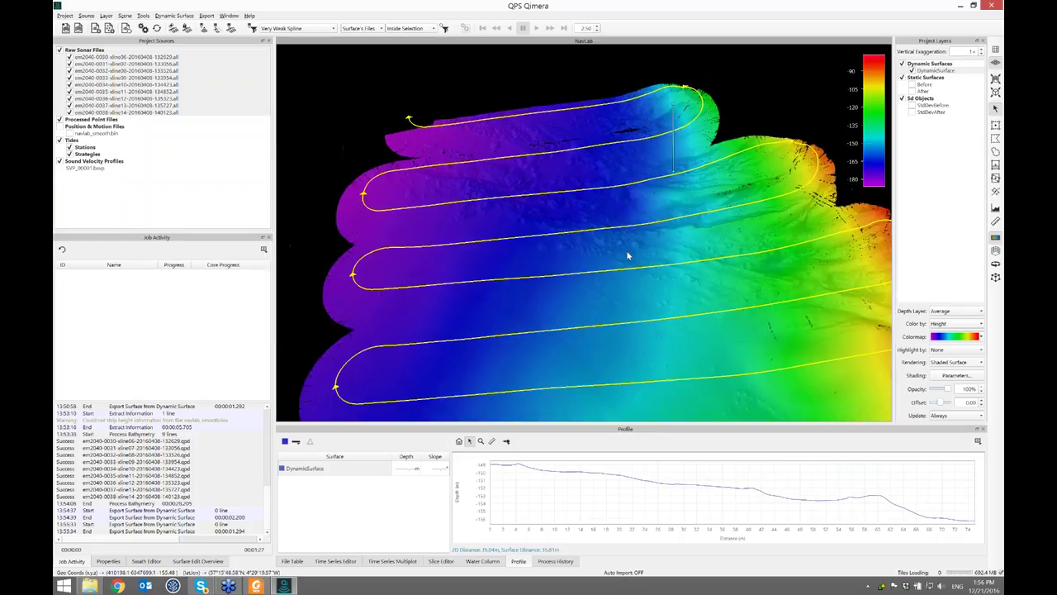
scroll(627, 255, down, 5)
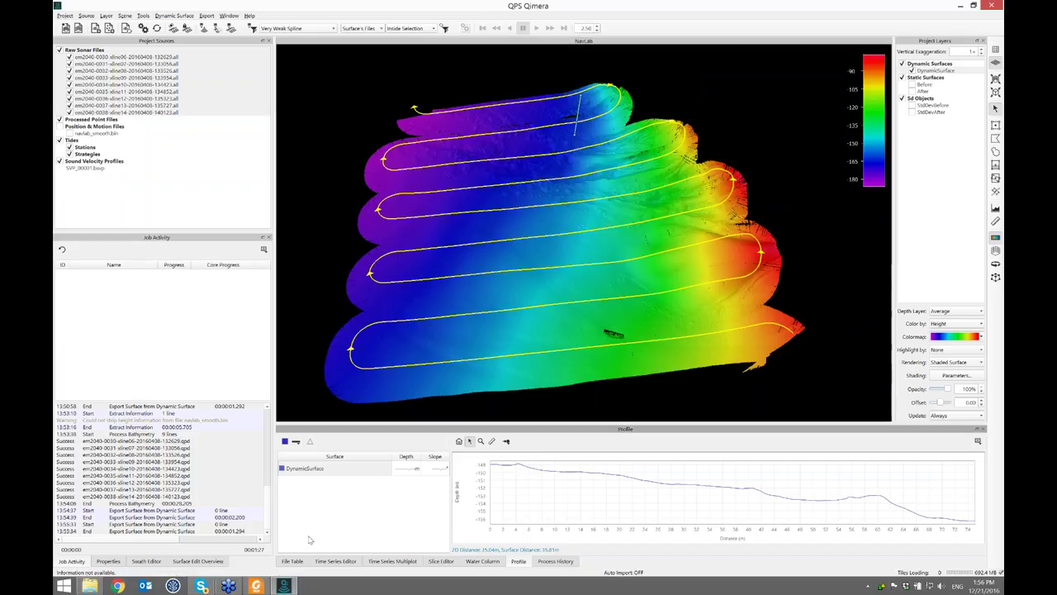
Step: Switch to Foxit Reader, bring up the Qimera 1.4 release notes, and return to Qimera
click(257, 584)
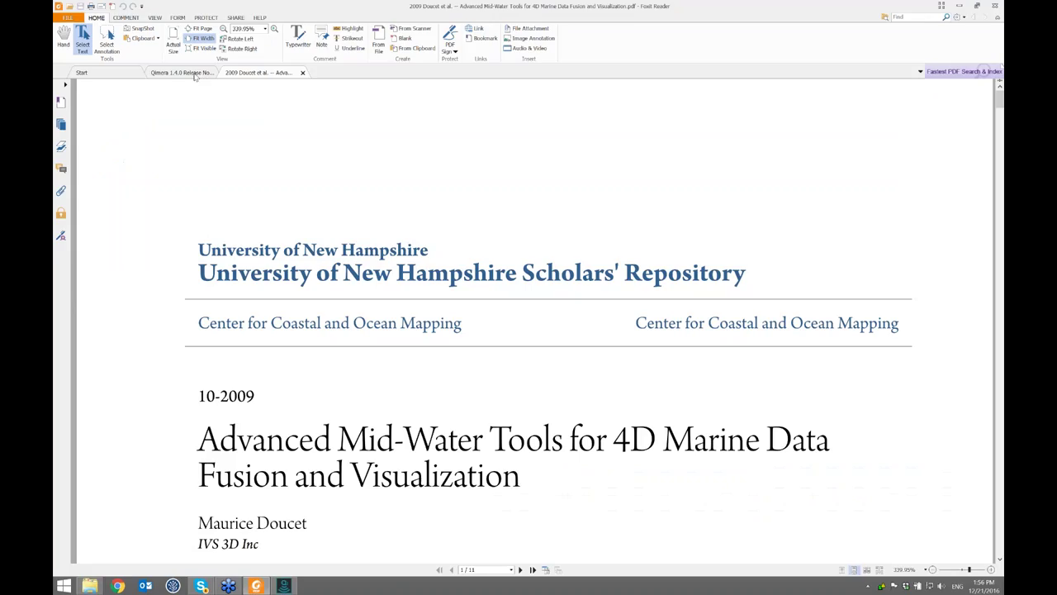
click(185, 73)
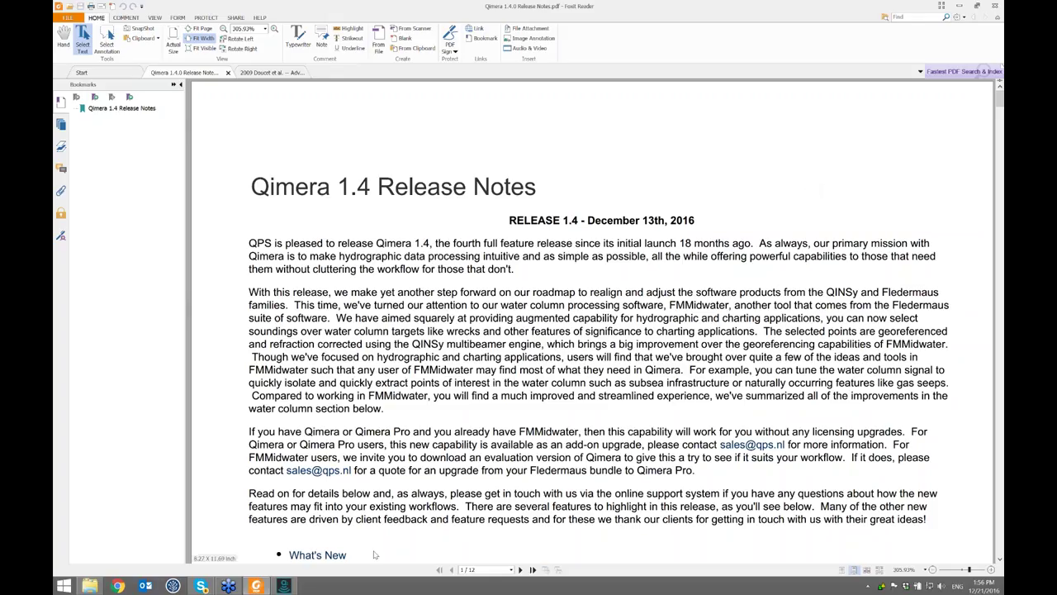
click(284, 585)
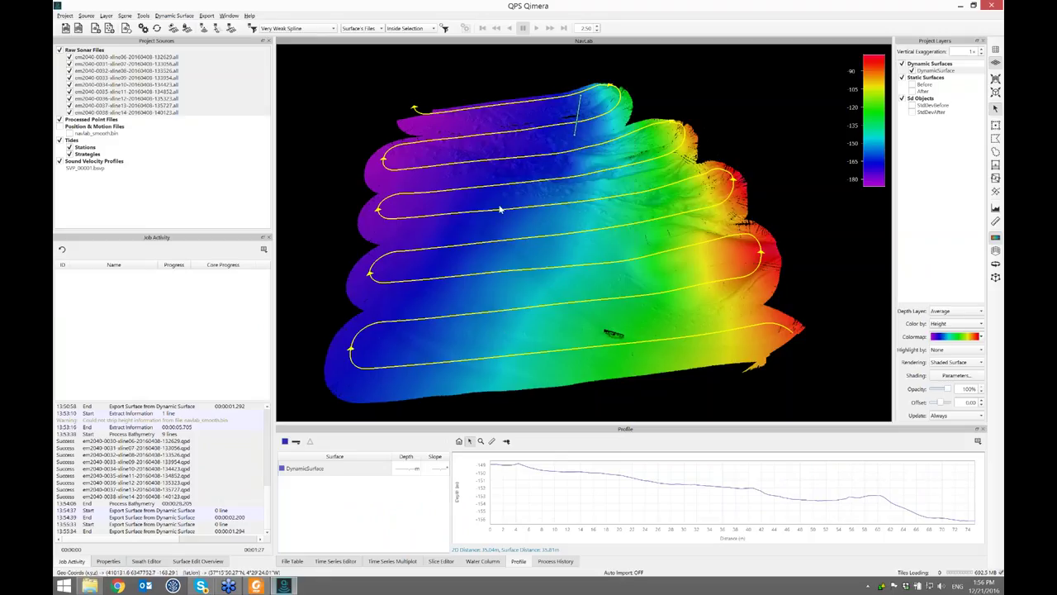
click(104, 51)
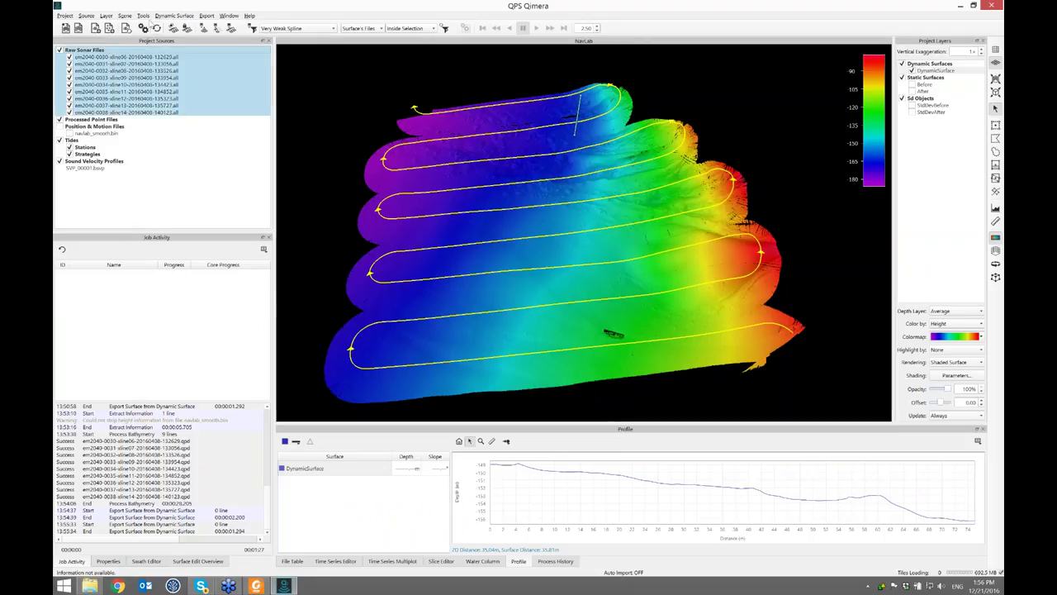
click(144, 16)
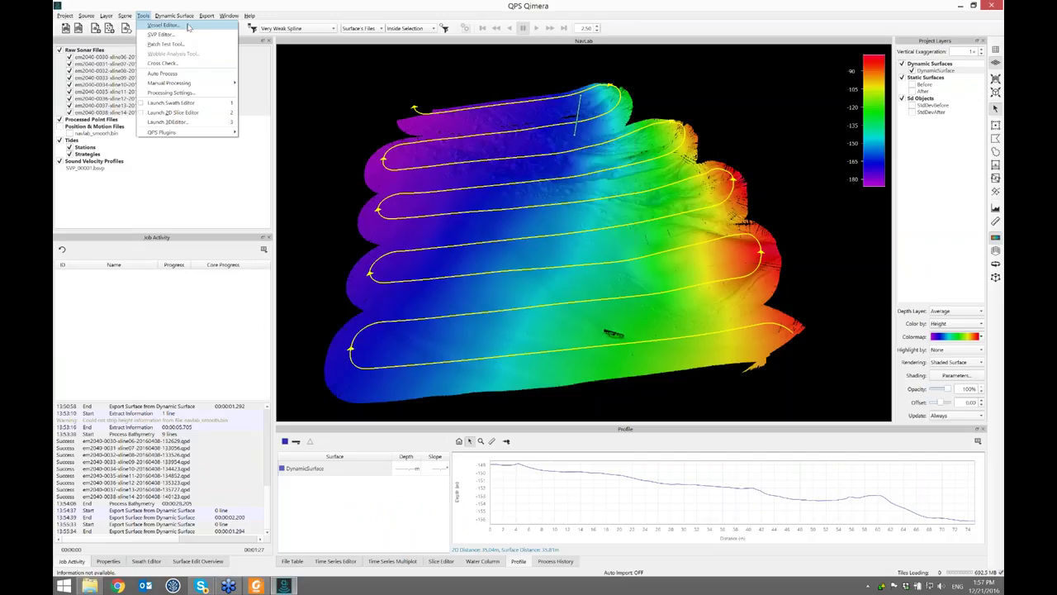
click(145, 18)
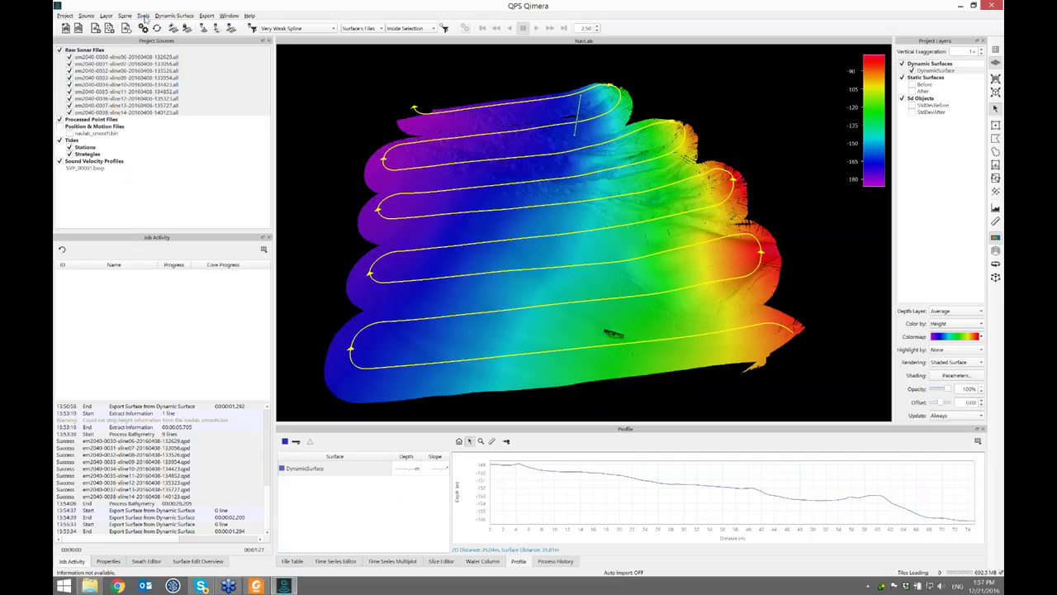
click(107, 18)
click(109, 17)
Step: Remove the navlab_smooth.bin navigation file from the project
right_click(106, 134)
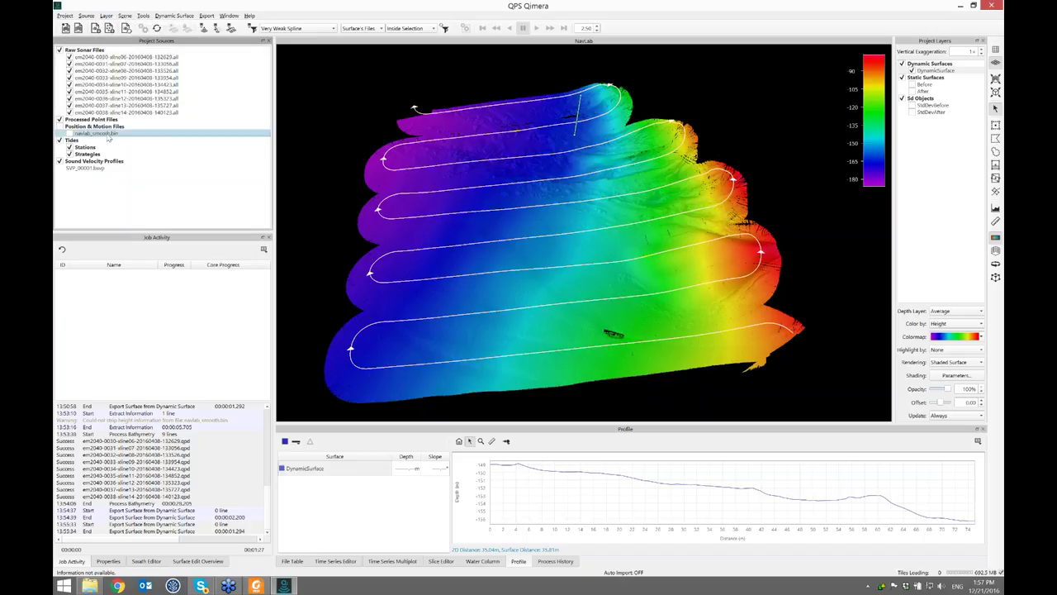
click(135, 160)
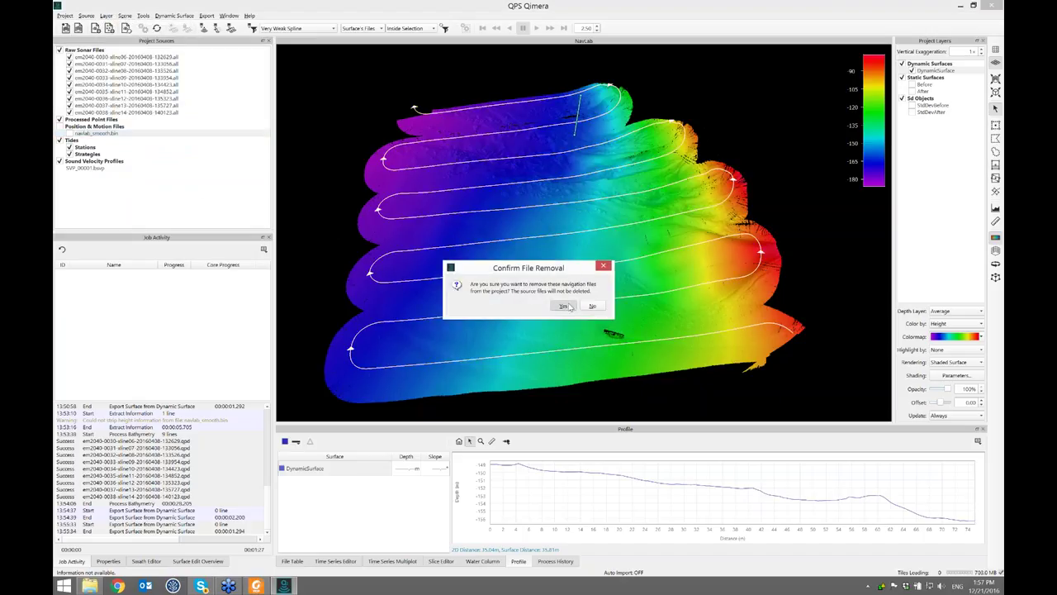
click(563, 306)
Step: Try different combinations of position, depth, motion and heading extraction in a NavLab navigation import for vessel EM2040_SN11111, and cancel the import
click(87, 16)
click(118, 48)
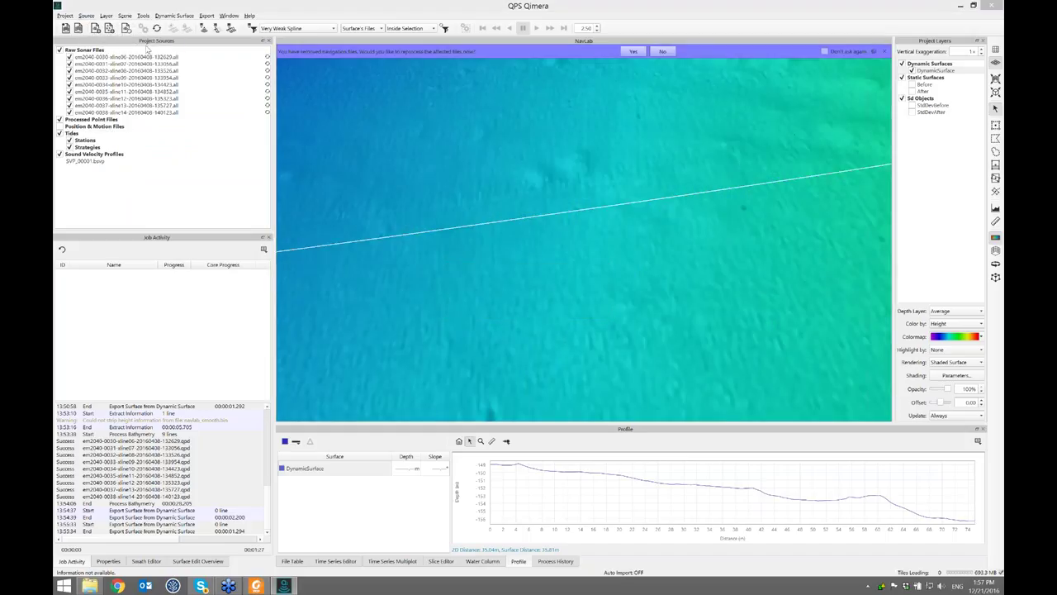
click(400, 219)
double_click(404, 219)
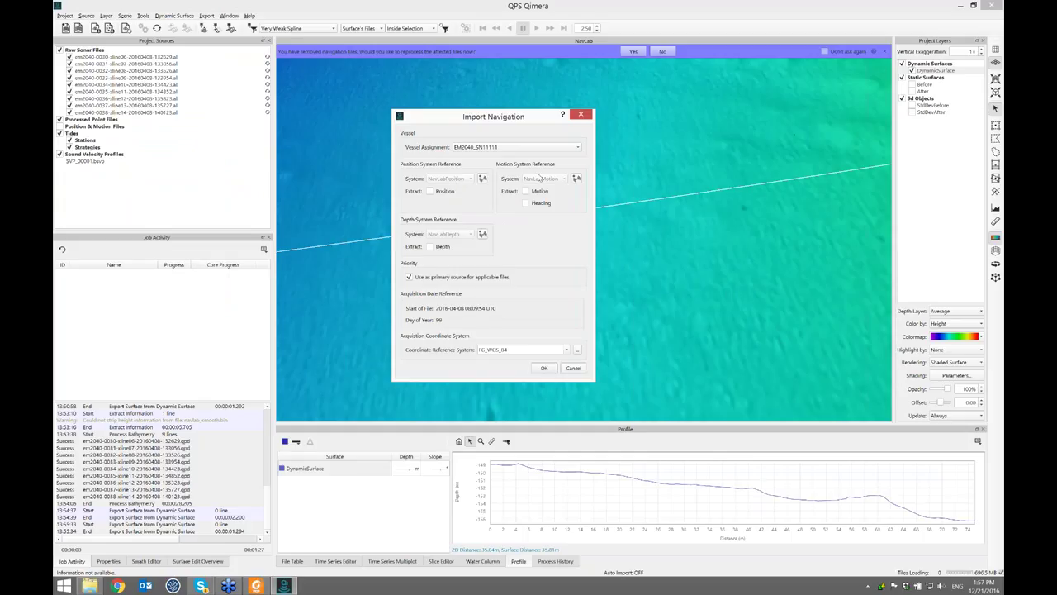
click(429, 247)
click(526, 191)
click(526, 191)
click(526, 202)
click(526, 191)
click(429, 191)
click(430, 246)
click(526, 191)
click(526, 202)
click(573, 368)
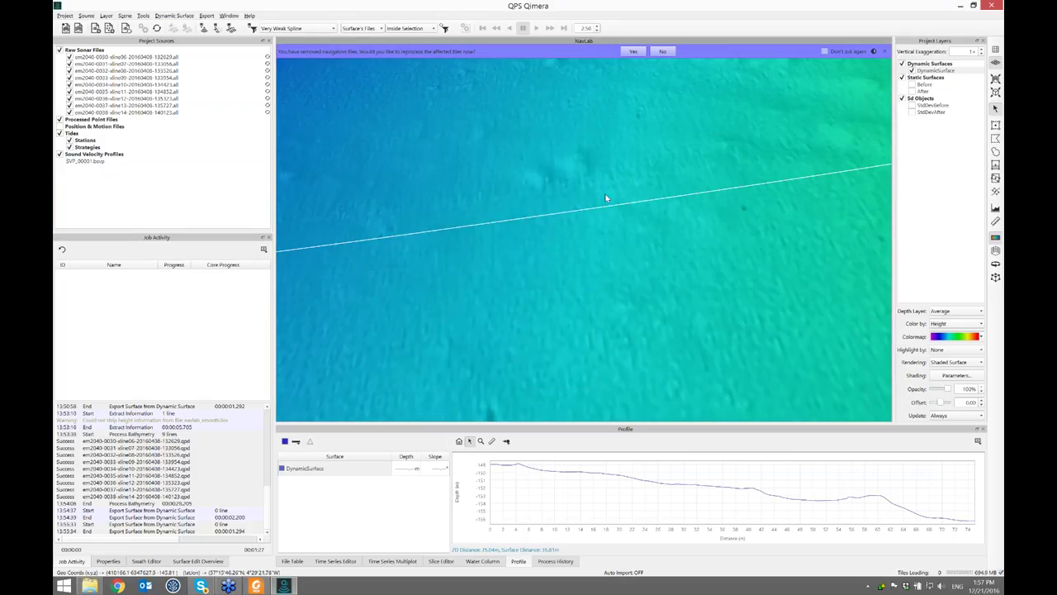
Step: Switch to Foxit Reader and browse the Qimera 1.4 release notes from the water column filter settings to the Add Raw Sonar Files override configuration
scroll(609, 198, down, 2)
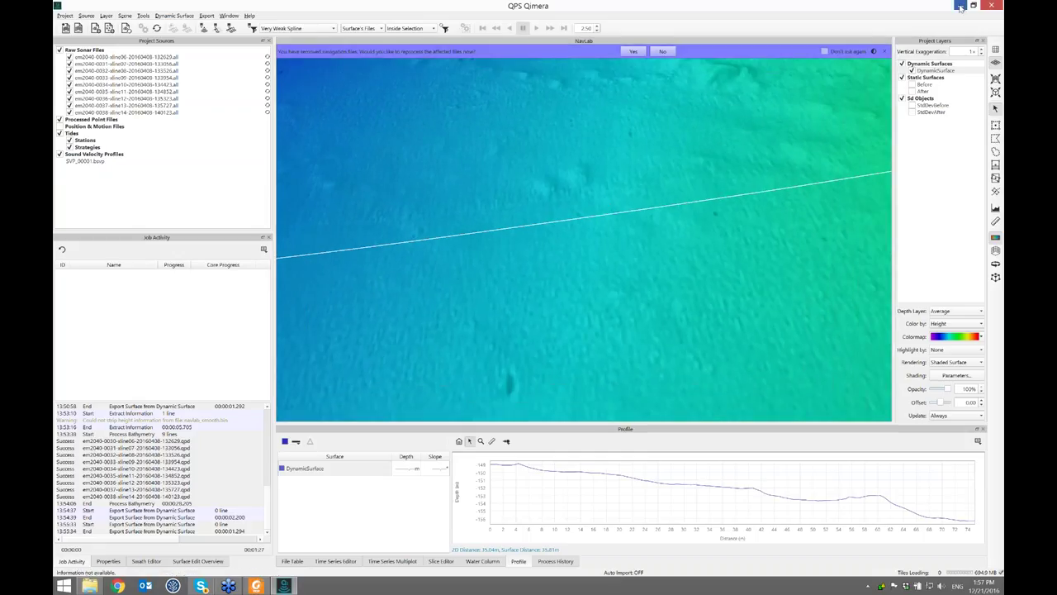
click(961, 7)
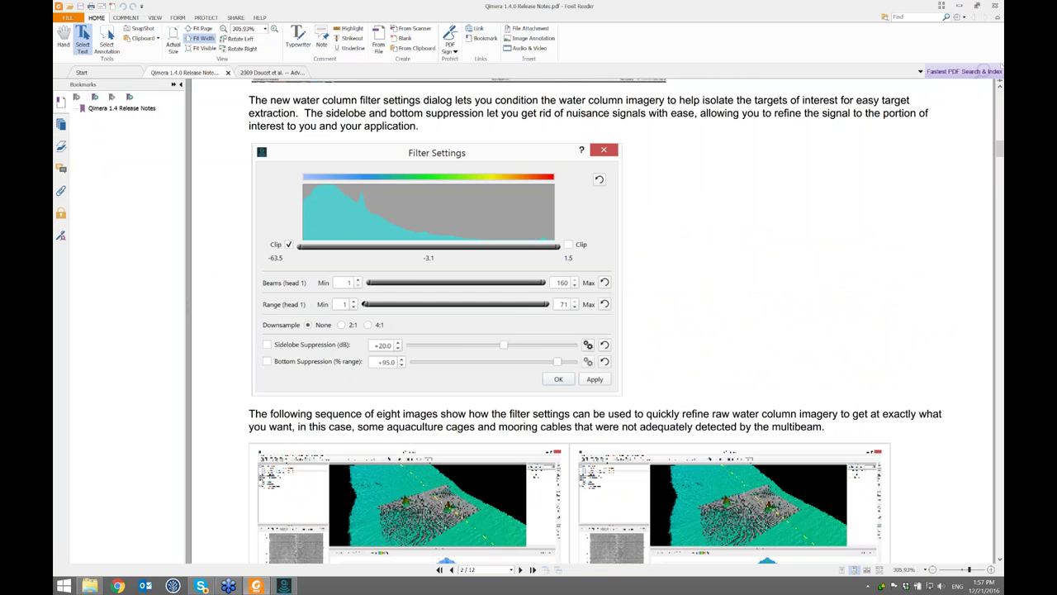
scroll(591, 322, down, 6)
scroll(592, 321, down, 8)
scroll(591, 321, down, 15)
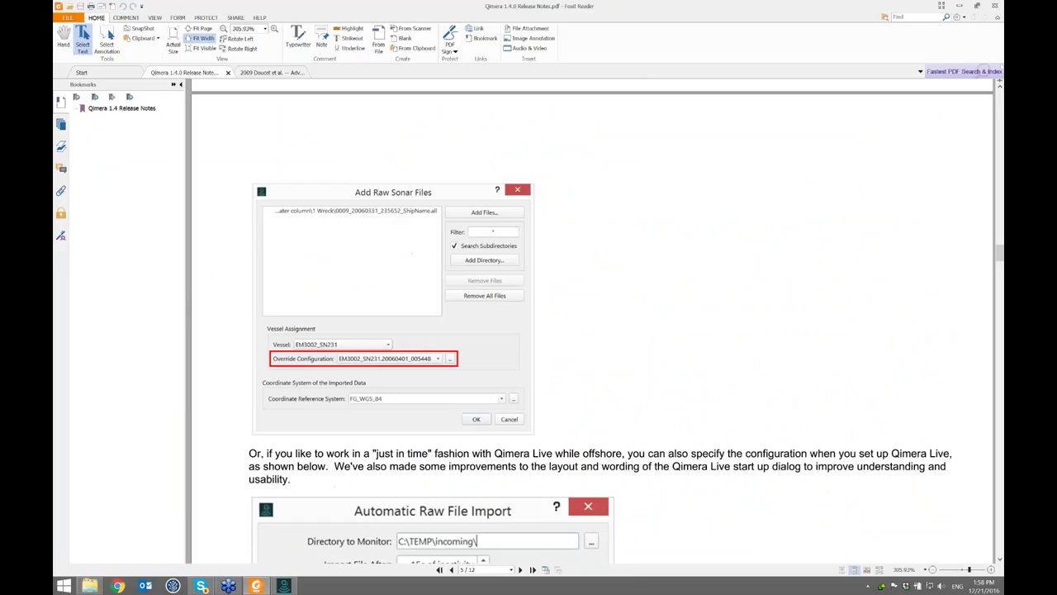
Step: Review the release notes on saving a configuration in the Vessel Editor and on override configurations for Add Raw Sonar Files and Automatic Raw File Import
scroll(688, 272, up, 4)
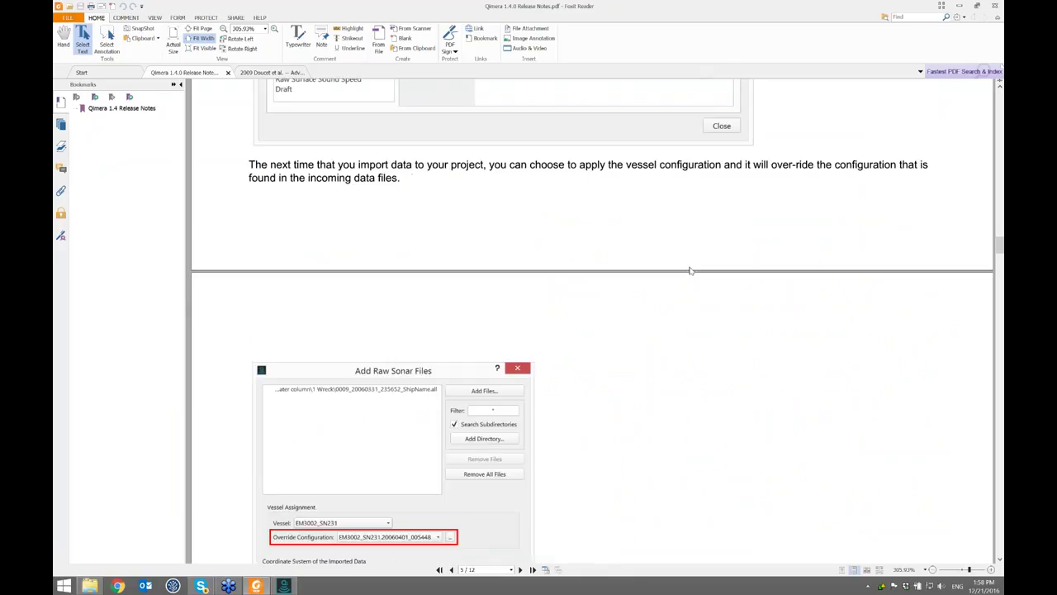
scroll(691, 271, up, 4)
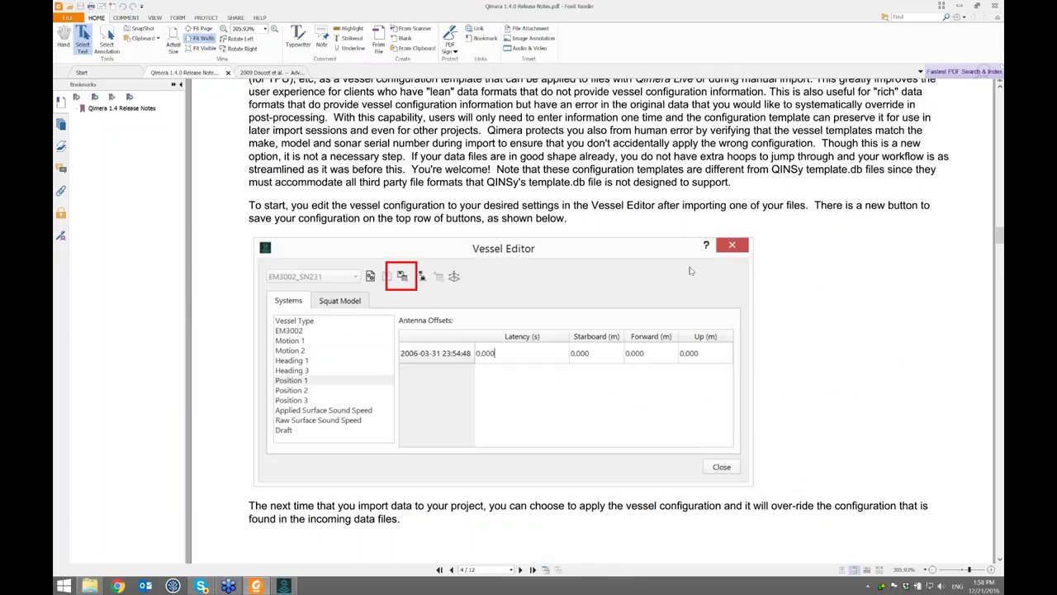
scroll(690, 270, up, 1)
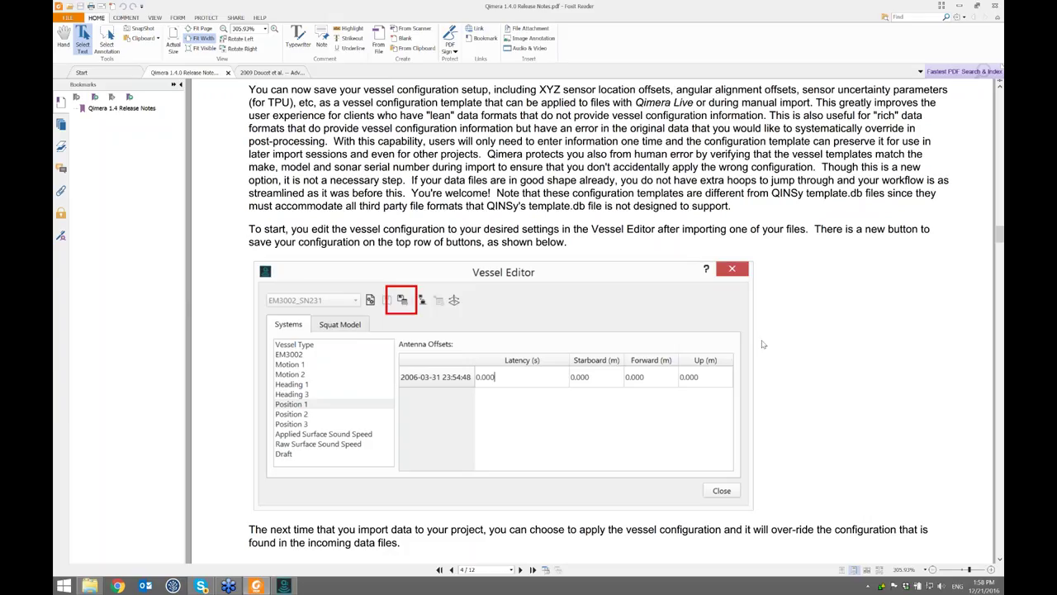
scroll(763, 344, down, 5)
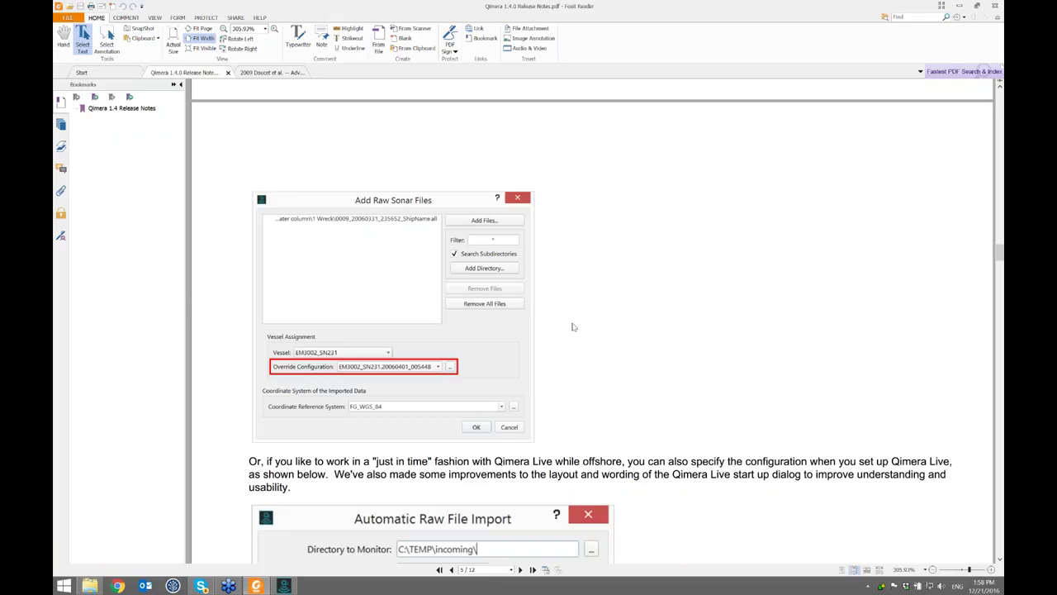
scroll(591, 332, down, 1)
scroll(592, 332, down, 3)
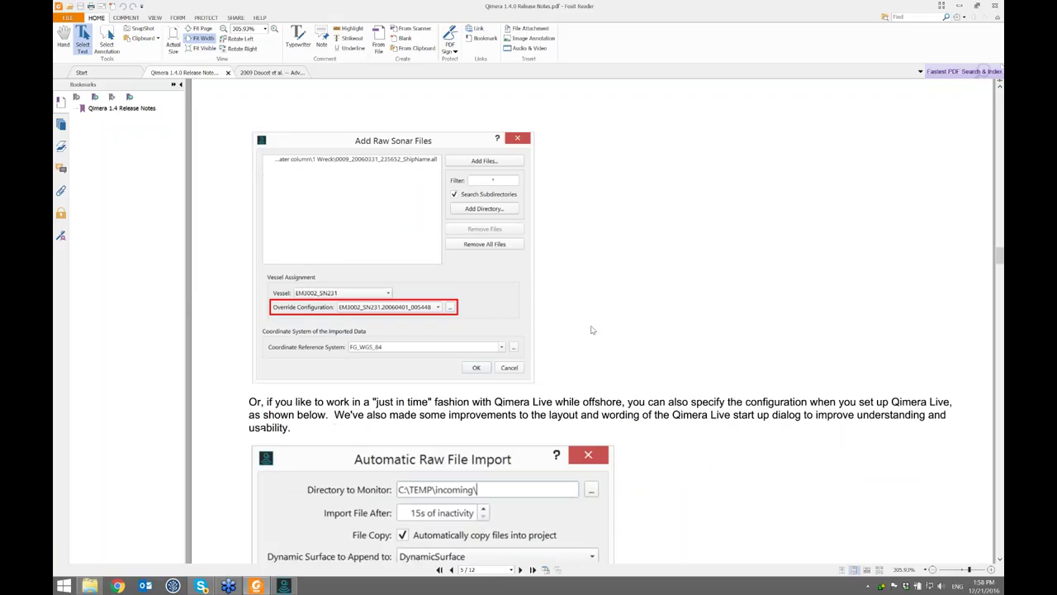
scroll(597, 322, down, 1)
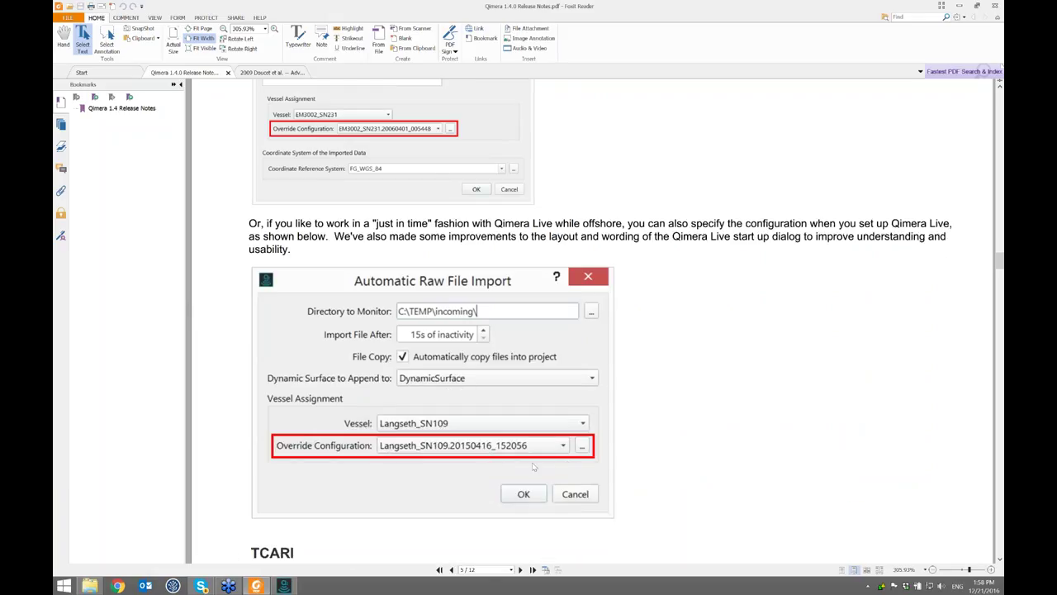
Step: Browse the release notes from the TCARI tide strategy through single beam support, patch test values and Import Navigation to CUBE Processing Configuration
scroll(722, 427, down, 1)
scroll(723, 427, down, 3)
scroll(722, 427, down, 12)
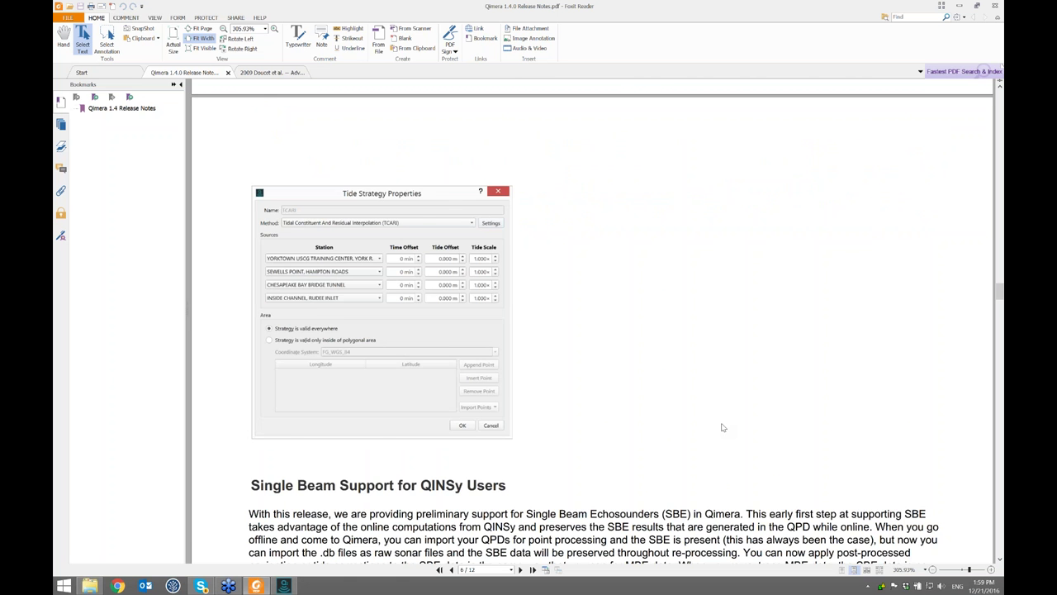
scroll(723, 427, down, 10)
scroll(723, 427, down, 1)
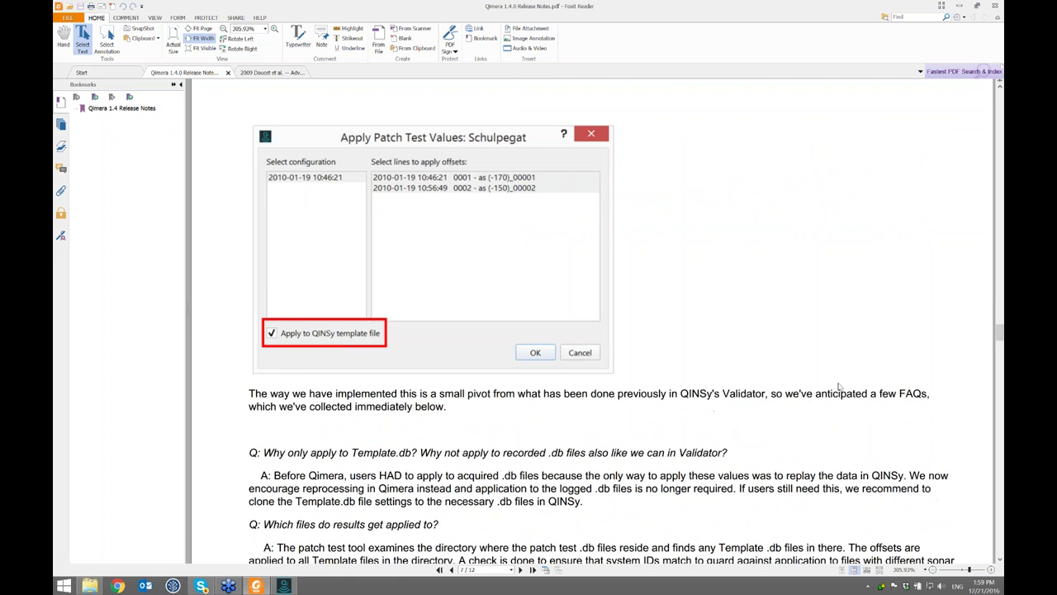
scroll(839, 387, down, 1)
scroll(839, 386, down, 15)
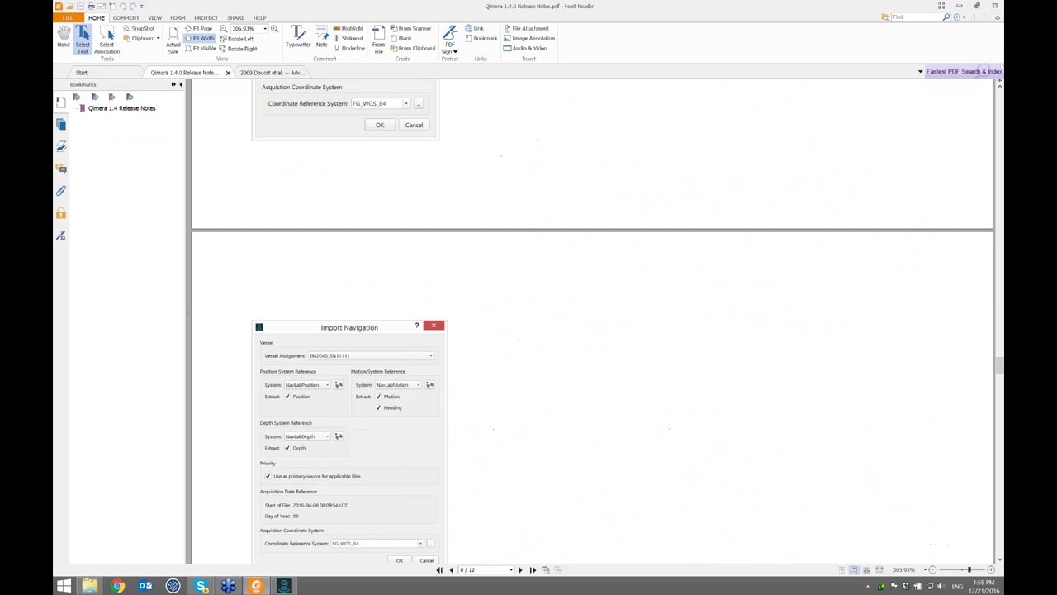
scroll(591, 322, down, 10)
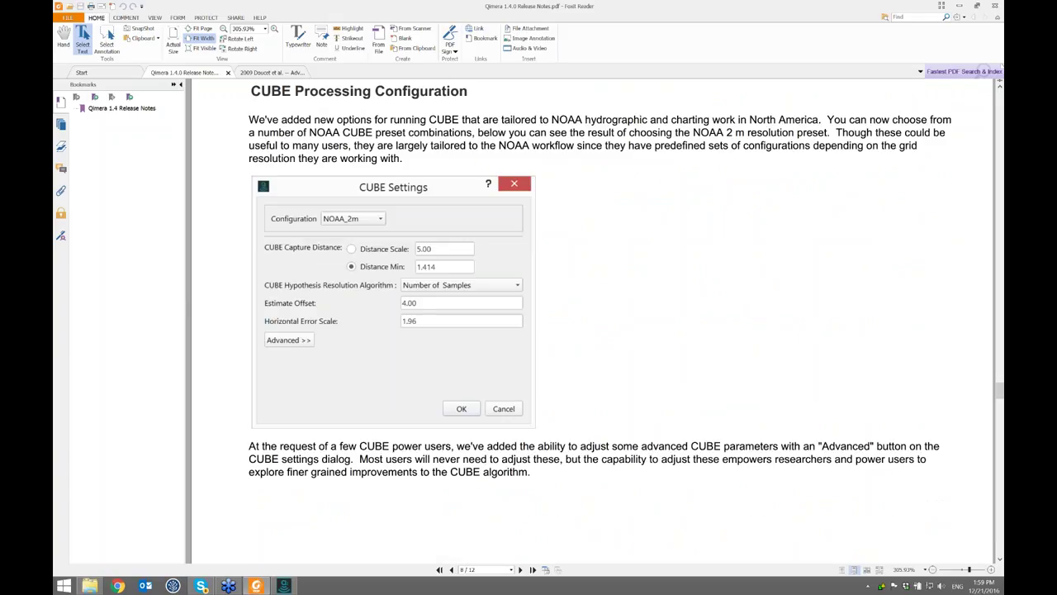
Step: Read the release notes on the advanced CUBE settings and the SVP Editor depth and sound speed bias fields
scroll(270, 305, down, 15)
scroll(270, 304, up, 5)
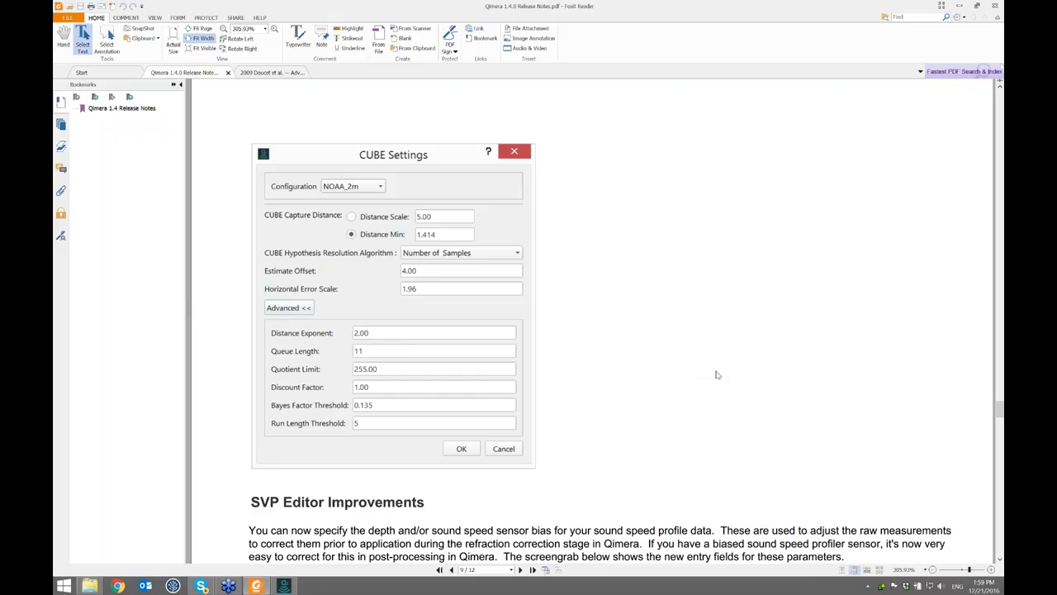
scroll(717, 375, down, 1)
scroll(717, 375, down, 2)
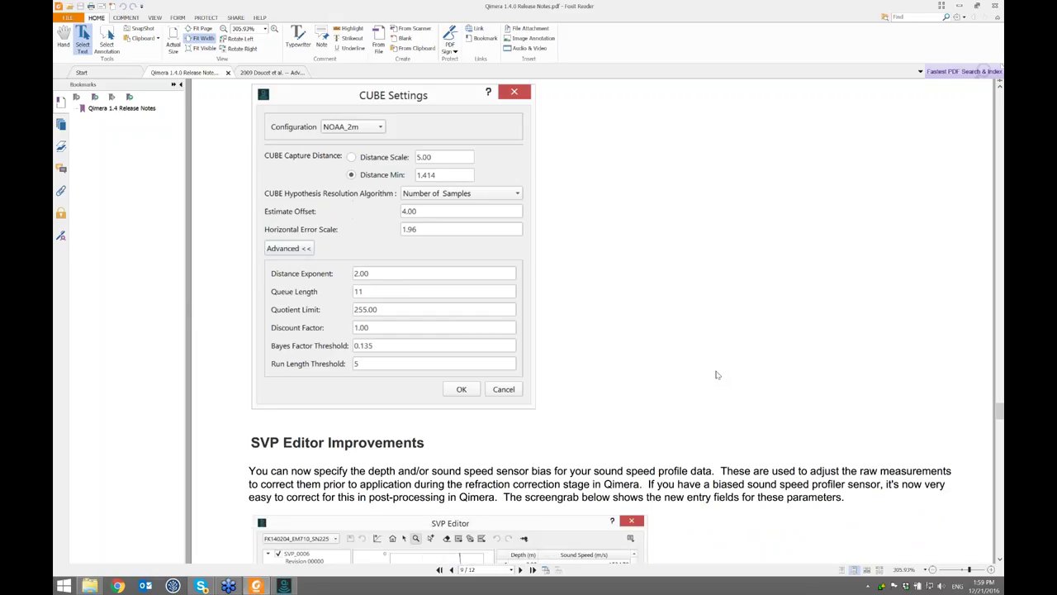
scroll(717, 375, down, 5)
scroll(717, 375, down, 3)
scroll(717, 375, down, 1)
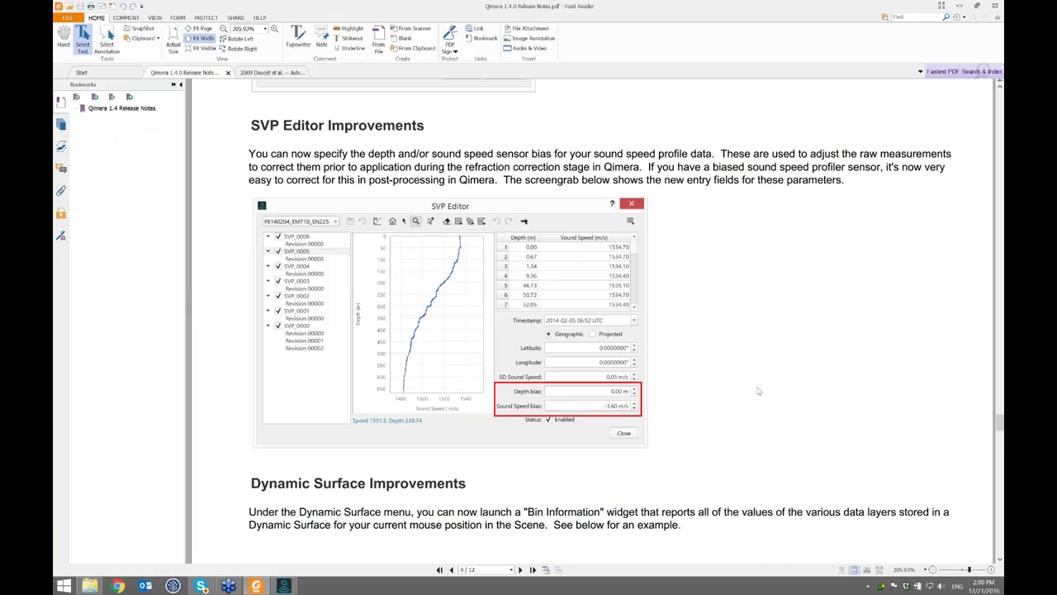
Step: Read the Dynamic Surface Improvements section on Bin Information and extracting surface layers
scroll(758, 391, down, 10)
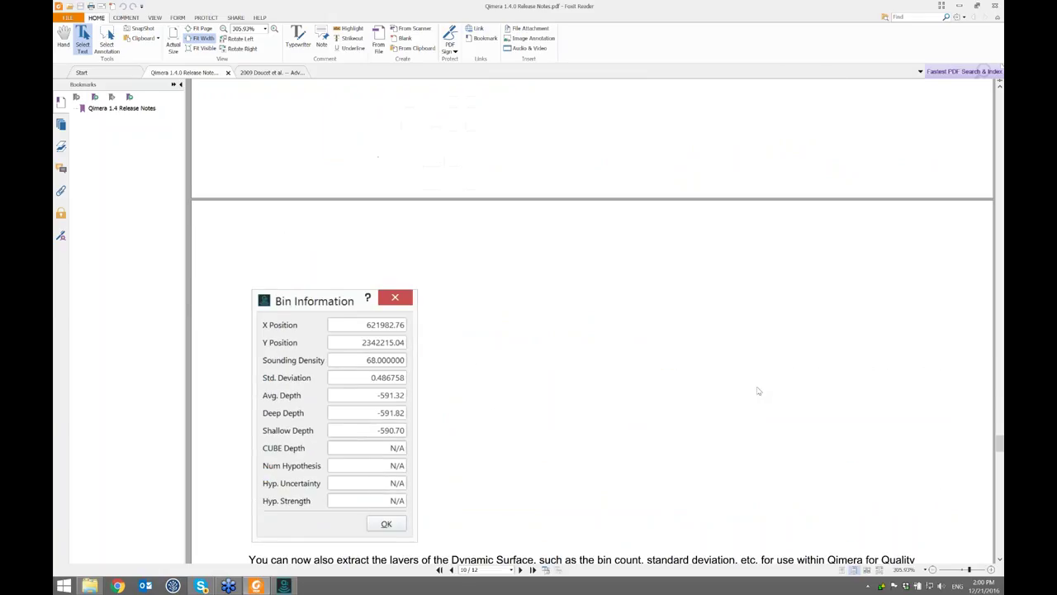
scroll(759, 391, down, 3)
scroll(758, 391, down, 4)
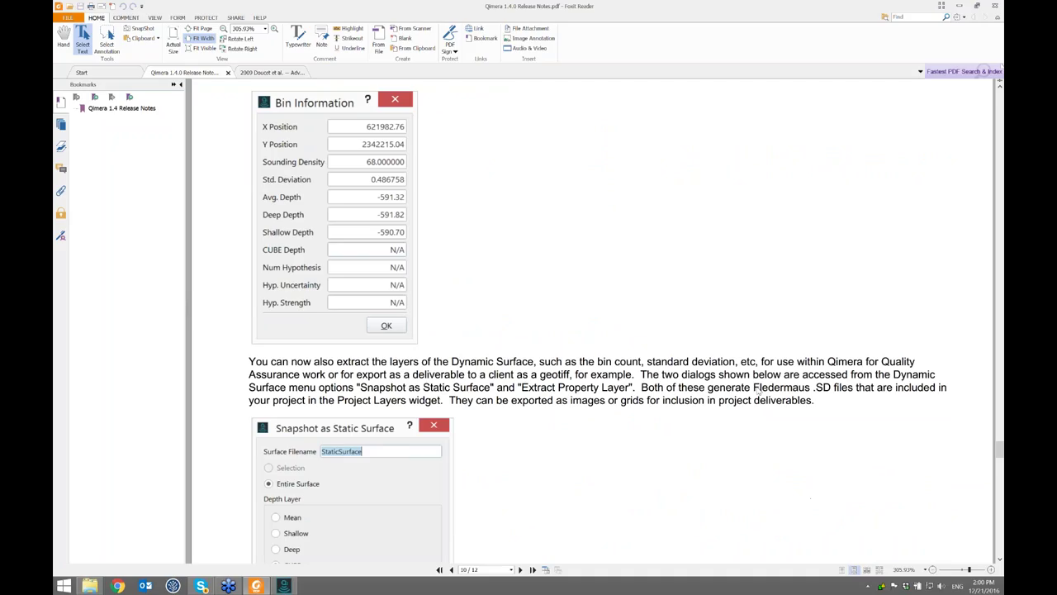
scroll(476, 484, up, 2)
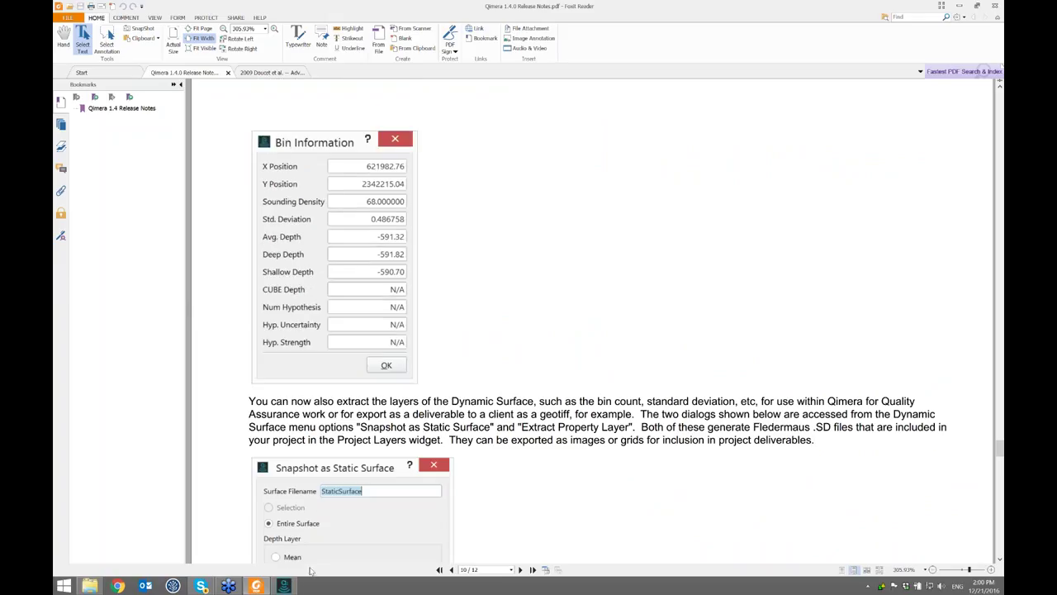
Step: Switch to Qimera, inspect bin information at several positions on the dynamic surface, and close the Bin Information window
click(284, 585)
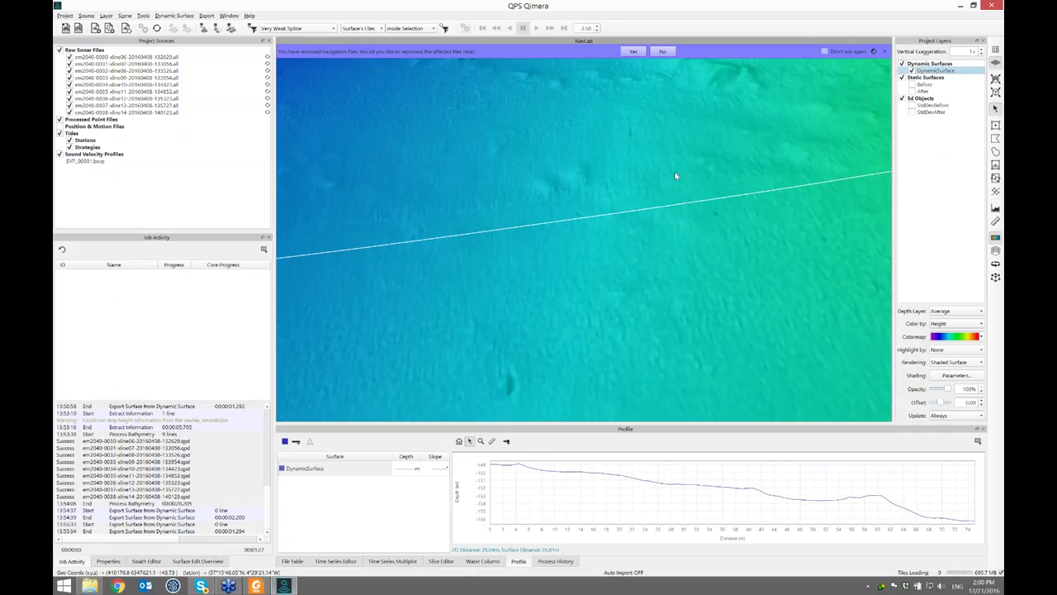
scroll(672, 171, down, 2)
click(175, 16)
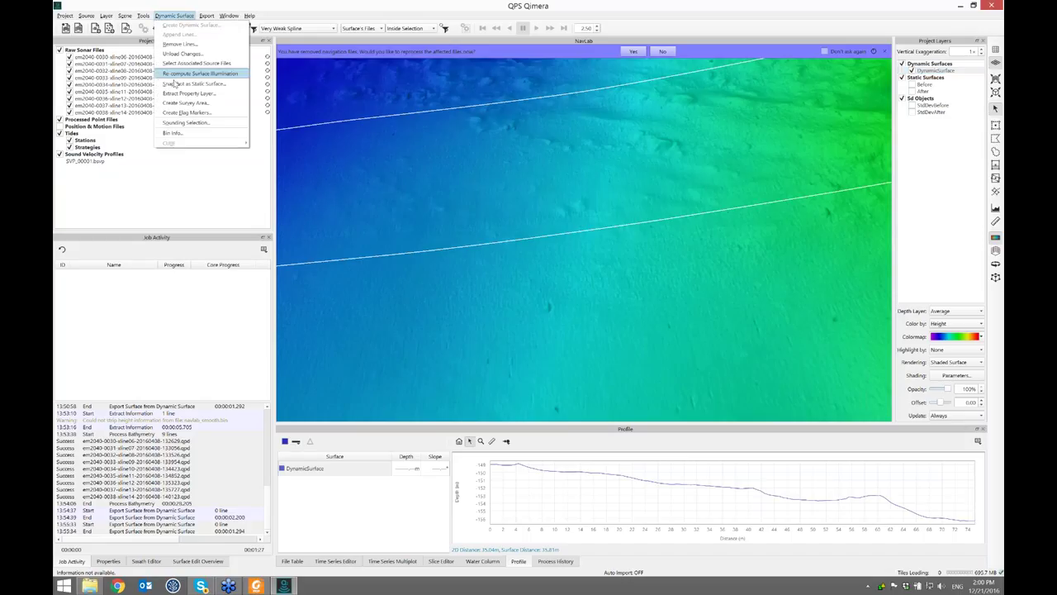
click(198, 134)
drag(516, 219, 173, 186)
drag(230, 203, 273, 207)
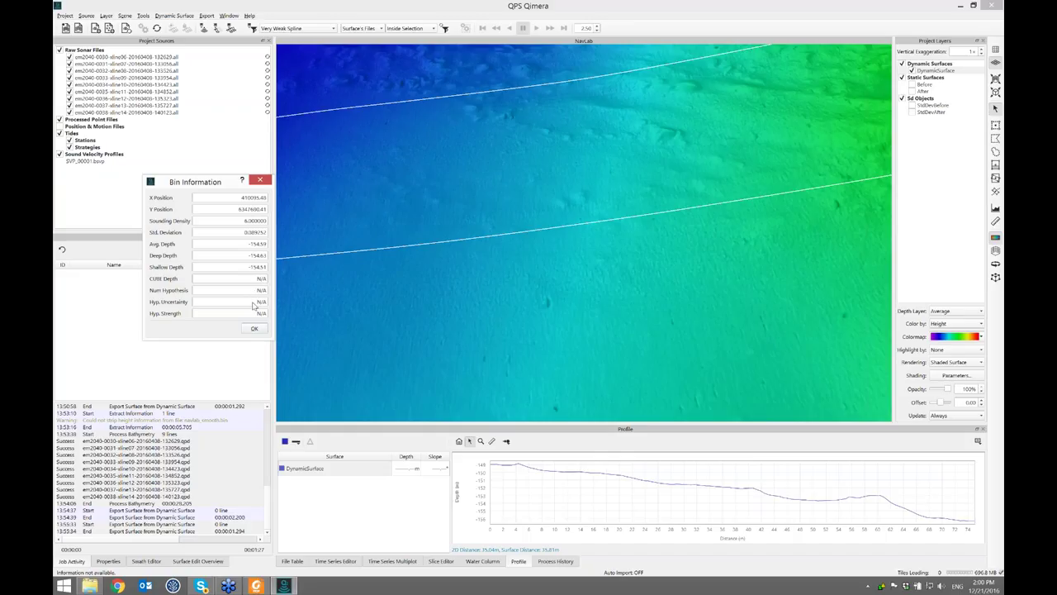
click(312, 248)
click(346, 227)
click(288, 277)
click(261, 182)
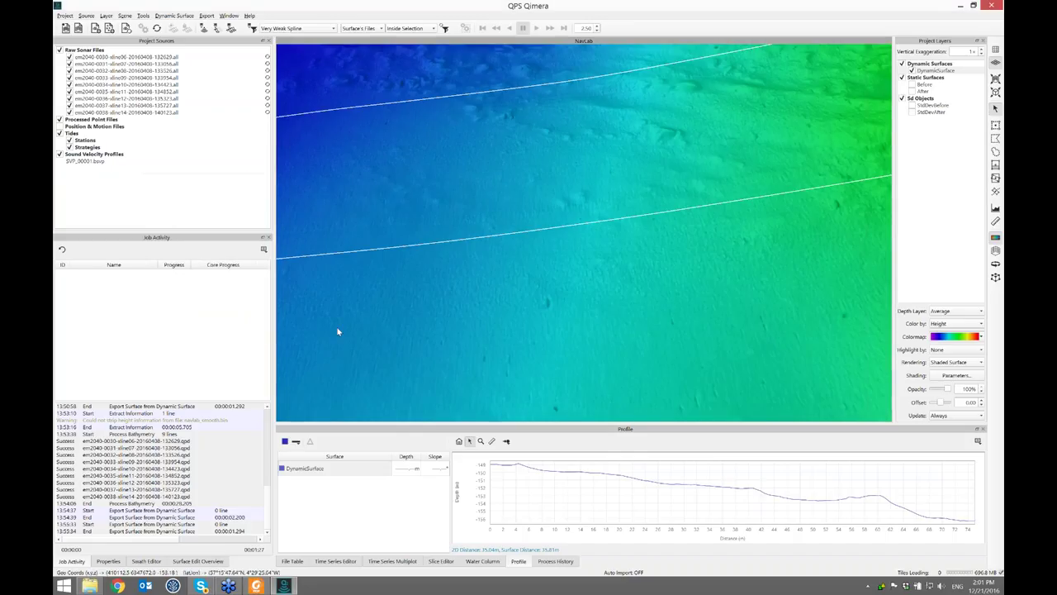
Step: Switch to Foxit Reader and review the release notes from the Extract Property Layer options through the Feature Set List
click(258, 586)
scroll(568, 312, down, 3)
scroll(575, 307, down, 12)
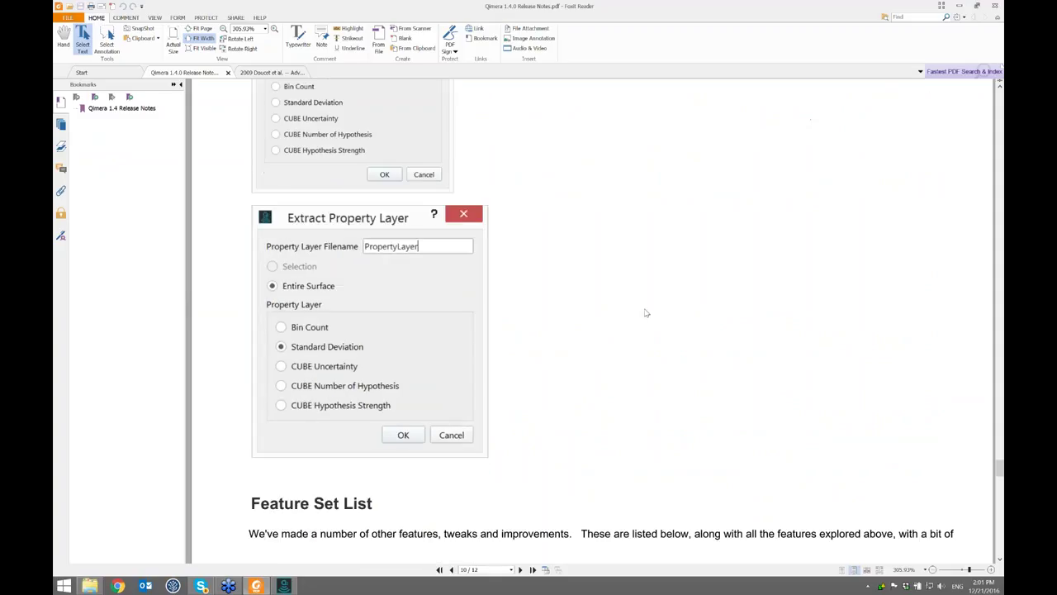
scroll(647, 313, down, 4)
scroll(647, 313, down, 4)
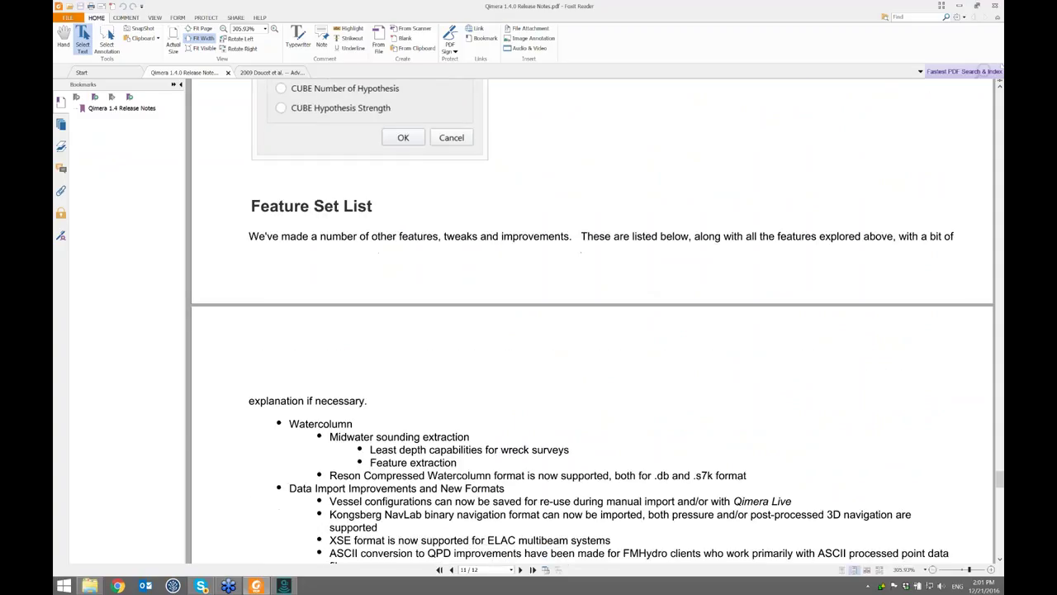
scroll(646, 313, down, 3)
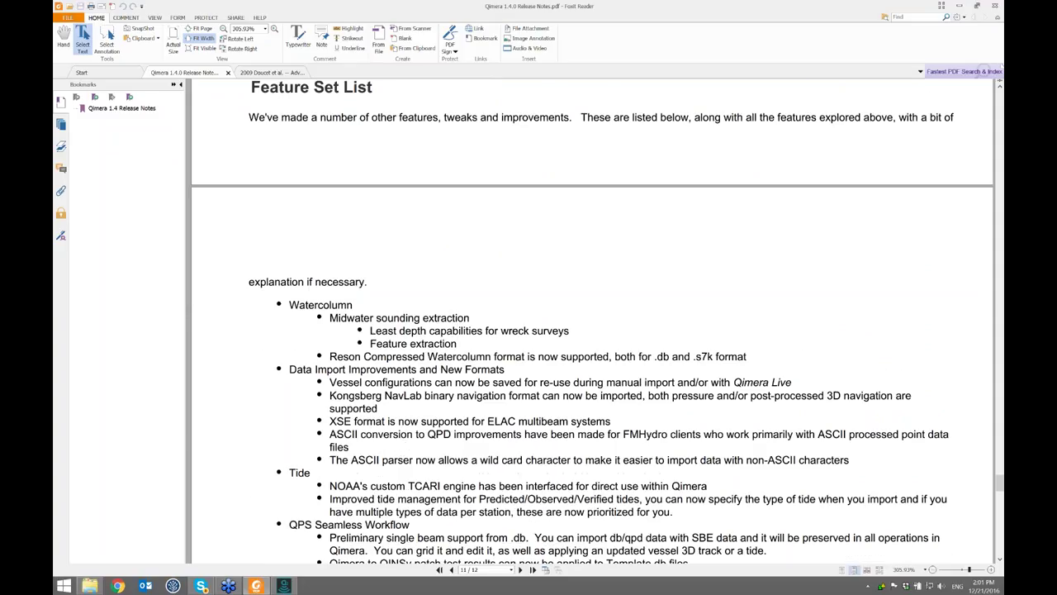
scroll(647, 313, down, 6)
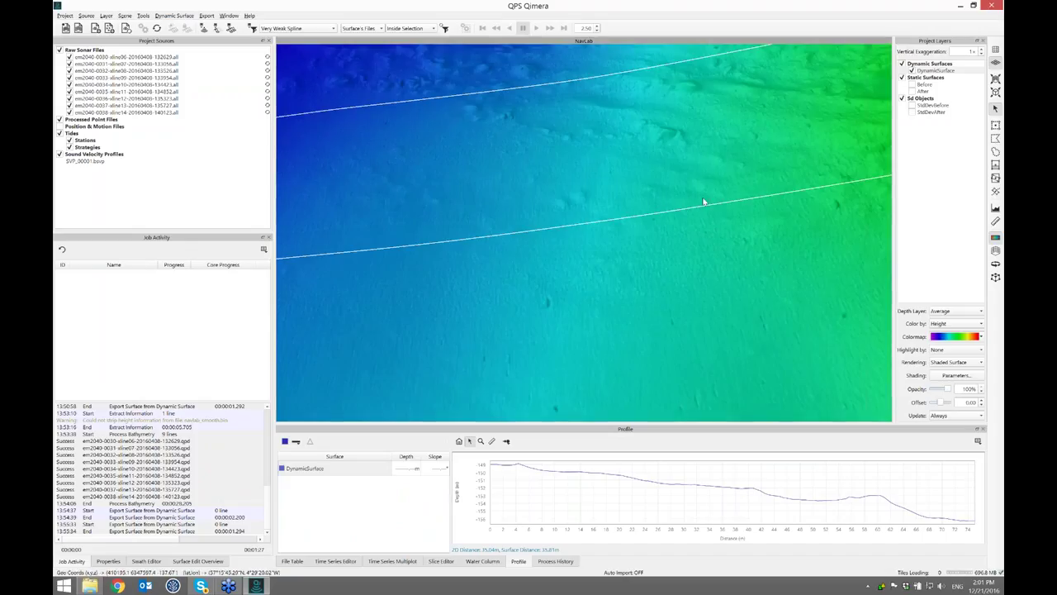